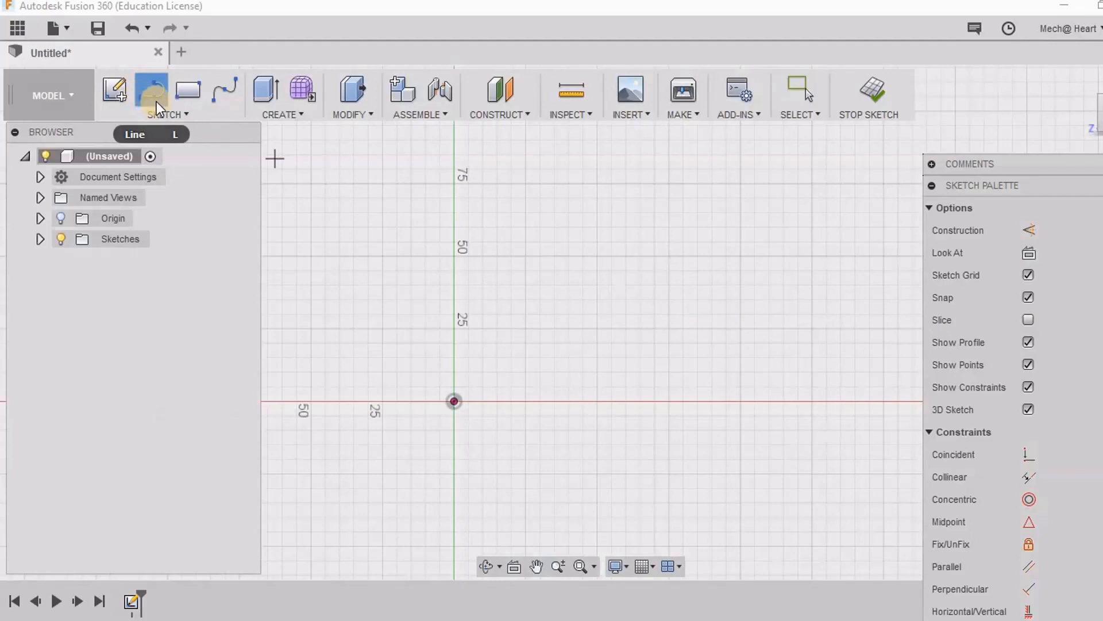
Step: Sketch three connected lines starting at the origin, the first about 106 mm long at about 8 degrees
left_click(160, 83)
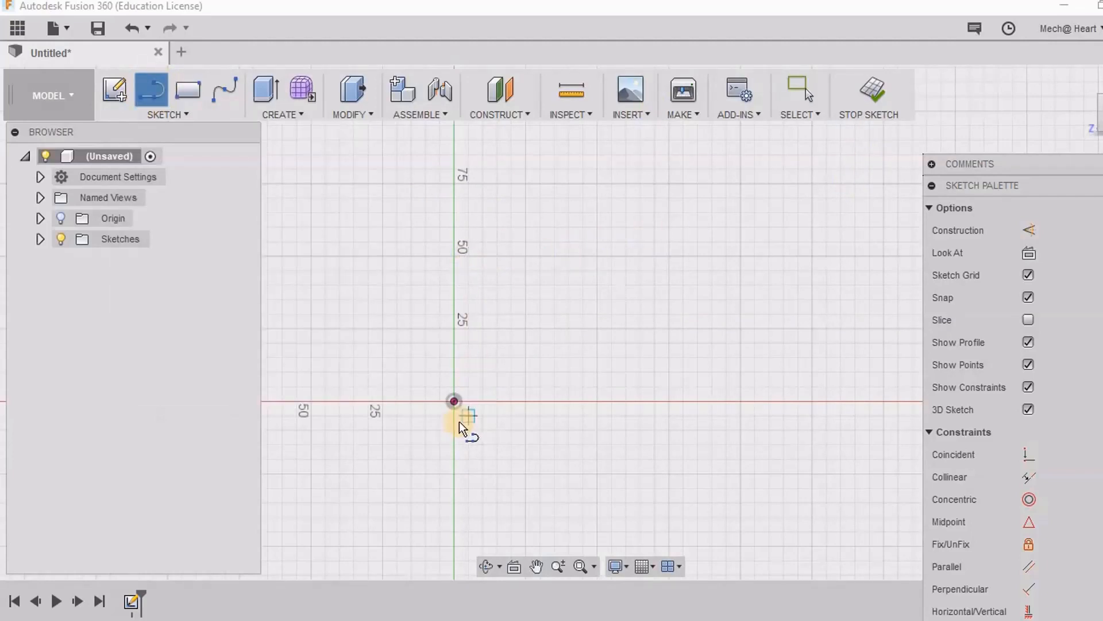
left_click(454, 402)
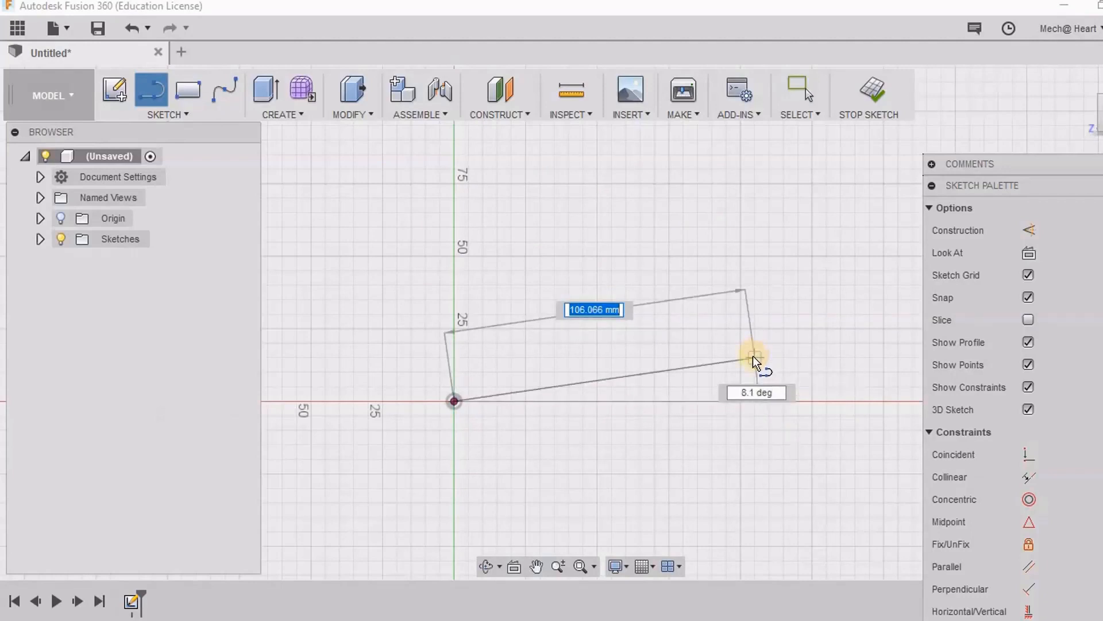
left_click(753, 356)
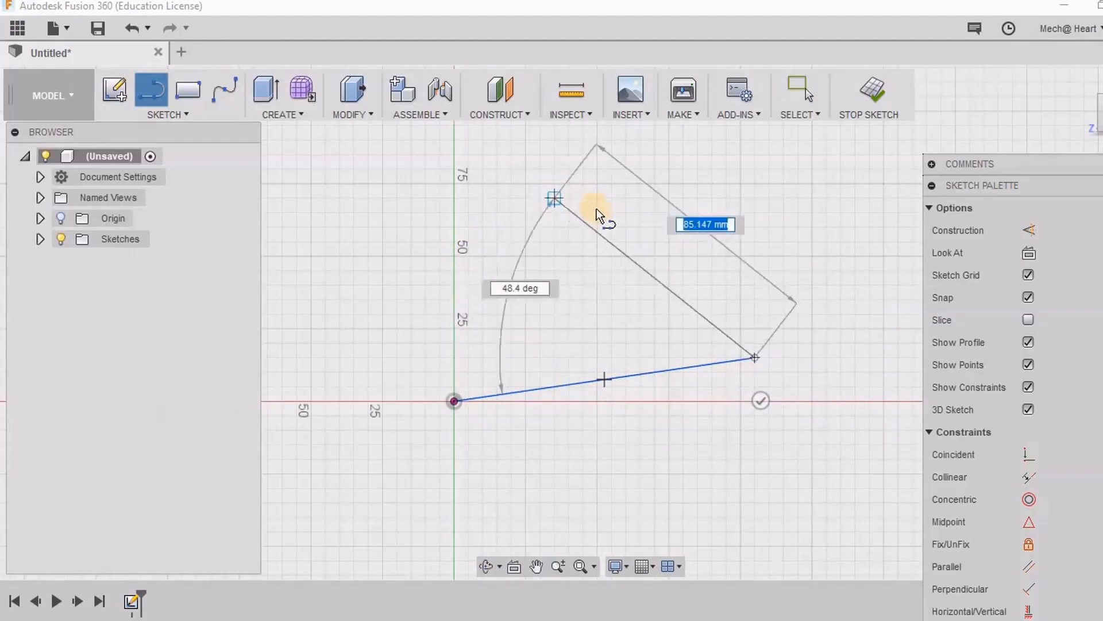
left_click(682, 239)
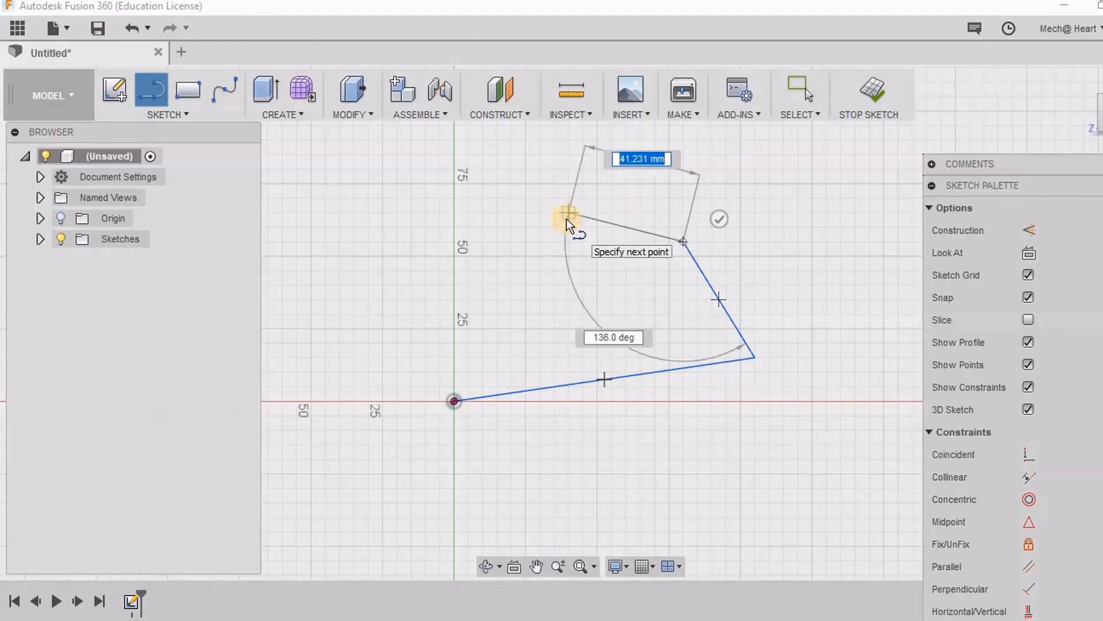
left_click(533, 219)
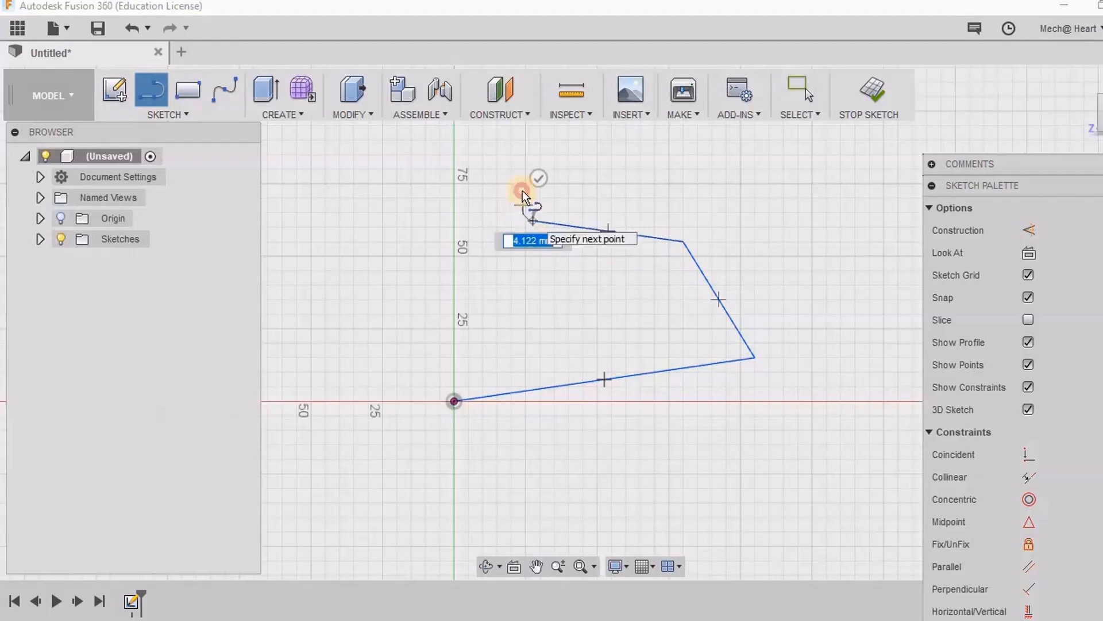
Step: Continue the line chain with a tangent arc and an upward-sloping line about 60 mm long
mouse_move(524, 153)
left_mouse_down()
mouse_move(577, 149)
mouse_move(553, 136)
mouse_move(464, 144)
mouse_move(540, 146)
left_mouse_up()
middle_click_drag(579, 269, 526, 437)
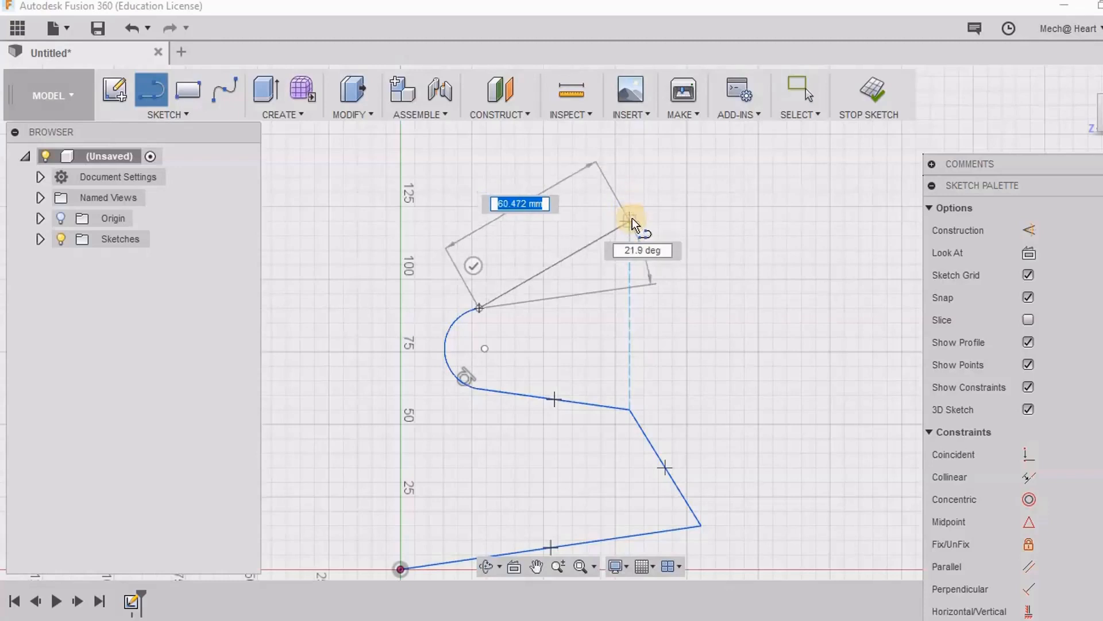
left_click(632, 219)
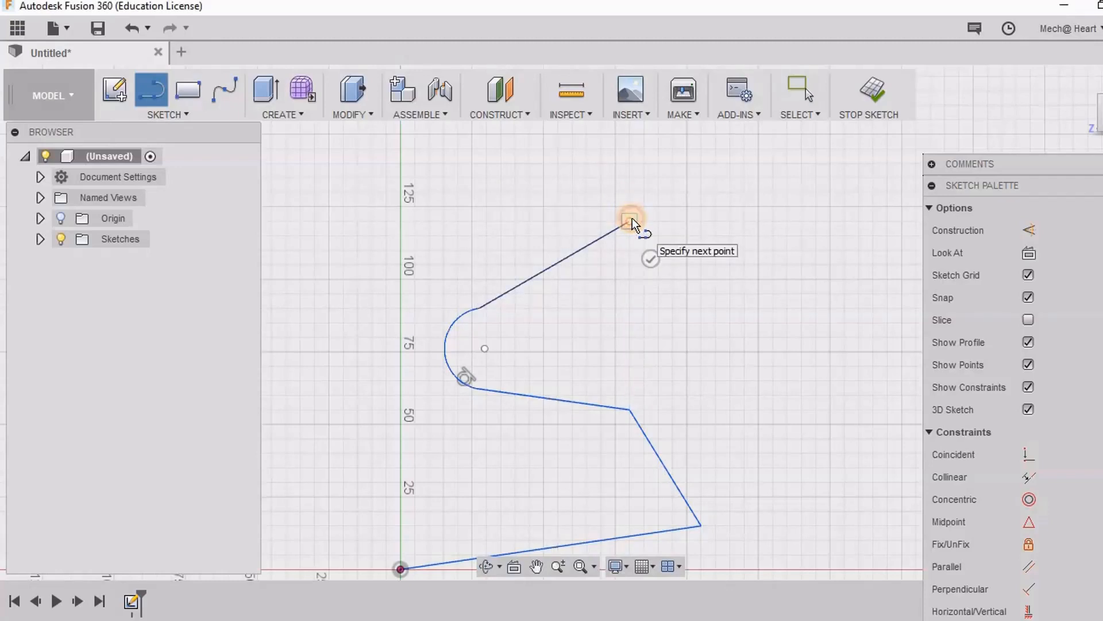
Step: Extend the chain with two tangent arcs, a steep straight line and two more tangent arcs, the last with a radius of about 11 mm
left_click_drag(632, 219, 828, 416)
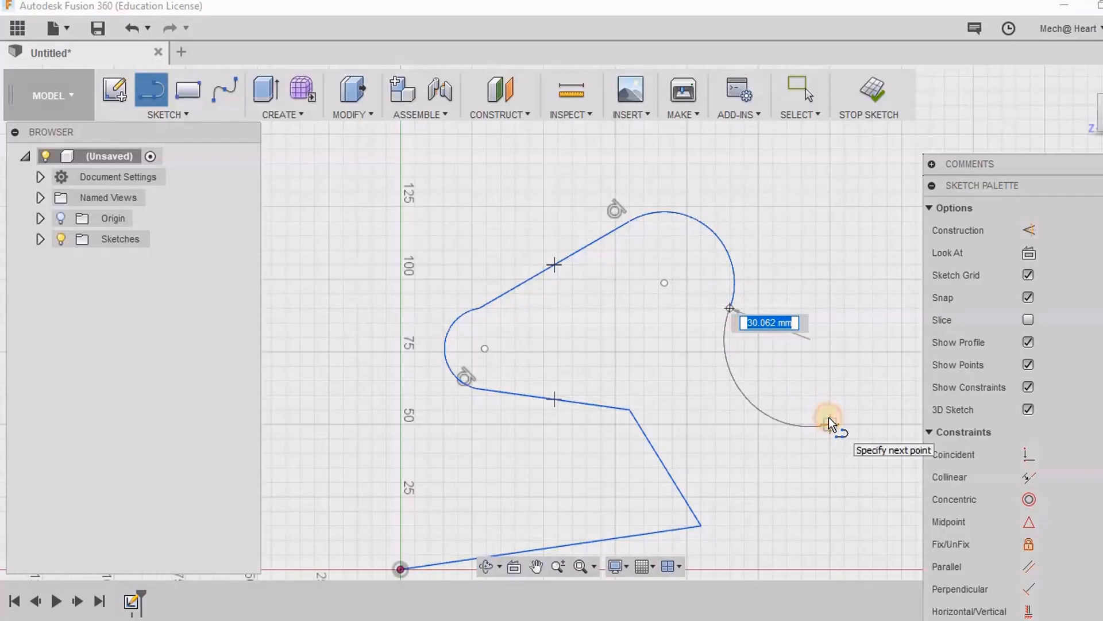
left_click_drag(828, 416, 892, 267)
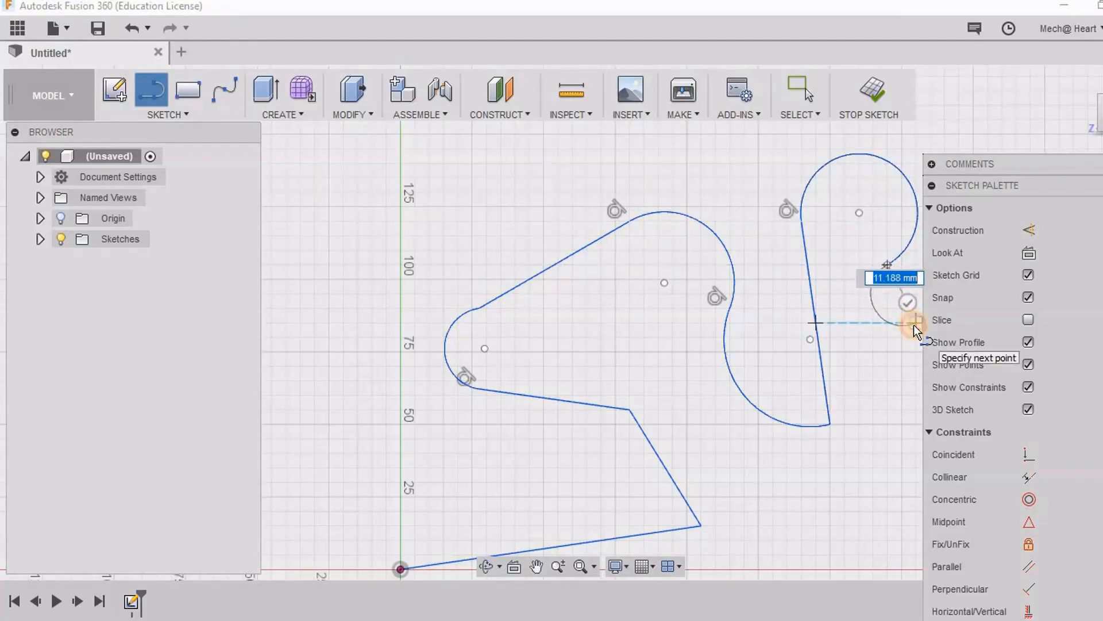
left_click_drag(913, 326, 914, 325)
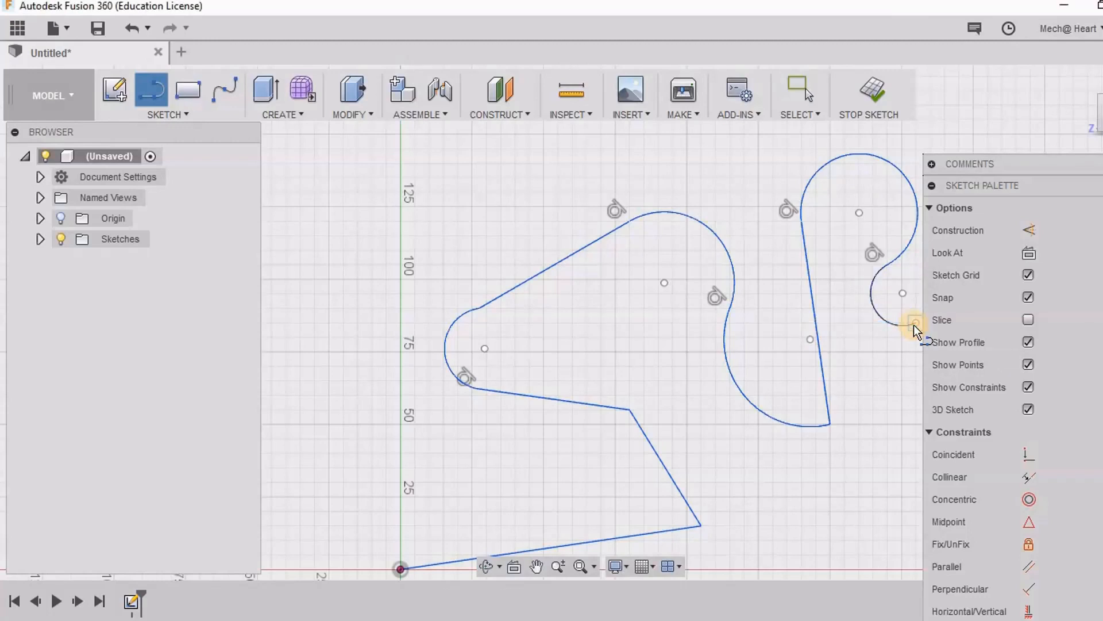
mouse_move(883, 391)
middle_mouse_down()
mouse_move(741, 345)
mouse_move(788, 226)
mouse_move(808, 269)
middle_mouse_up()
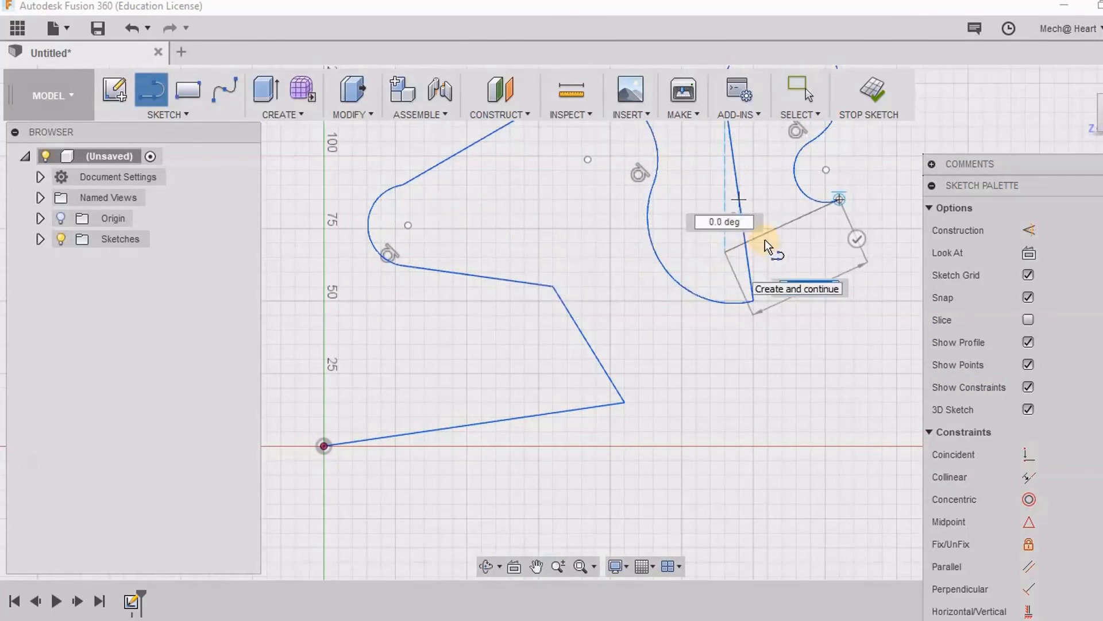
scroll(766, 394, "down", 3)
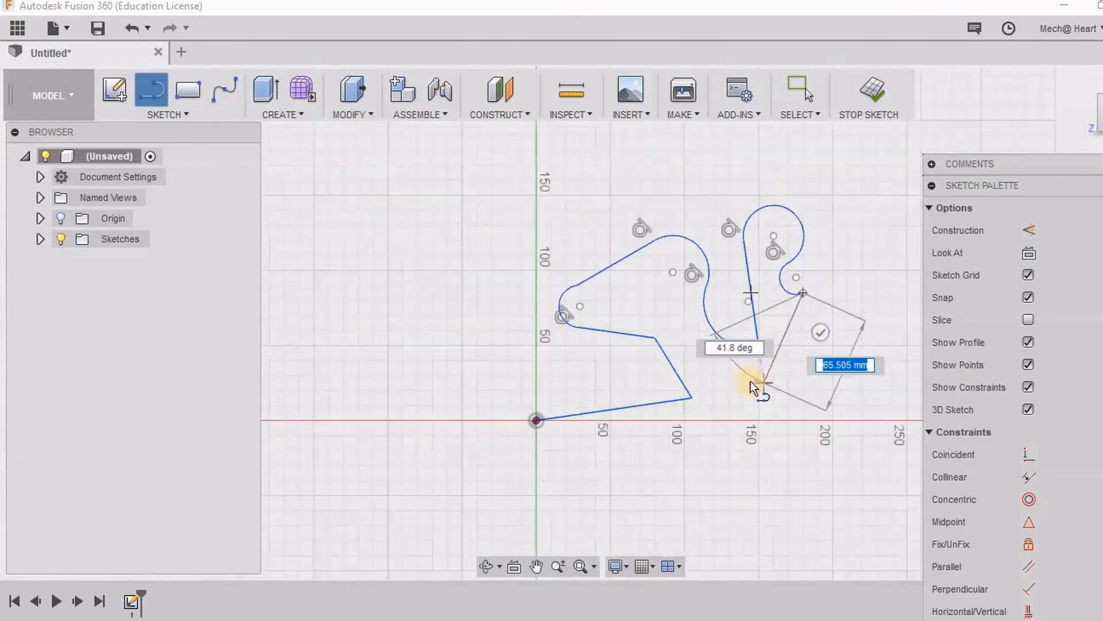
middle_click_drag(751, 380, 703, 332)
right_click(707, 333)
left_click(781, 330)
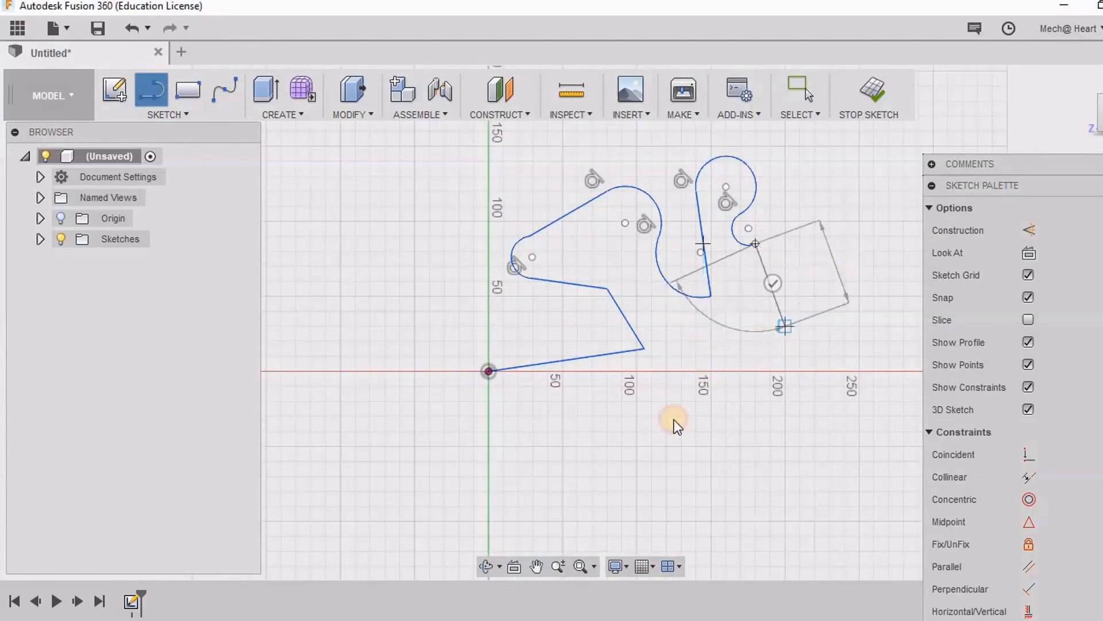
scroll(663, 429, "down", 2)
scroll(663, 428, "up", 2)
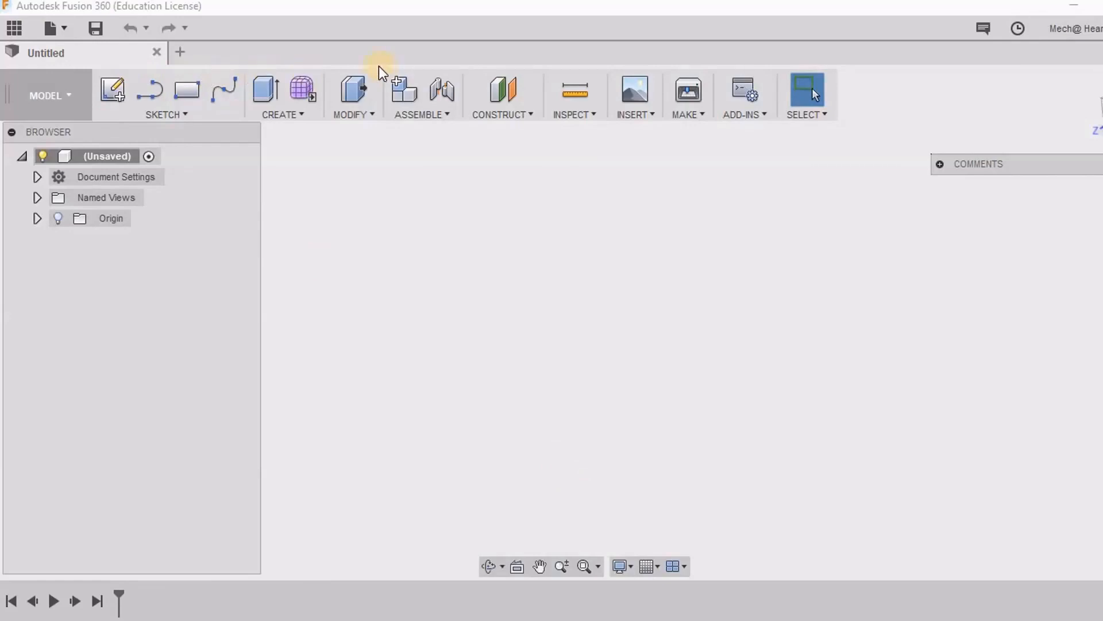
Step: Reset the customization of the Sketch tools on the toolbar to the default set
right_click(207, 75)
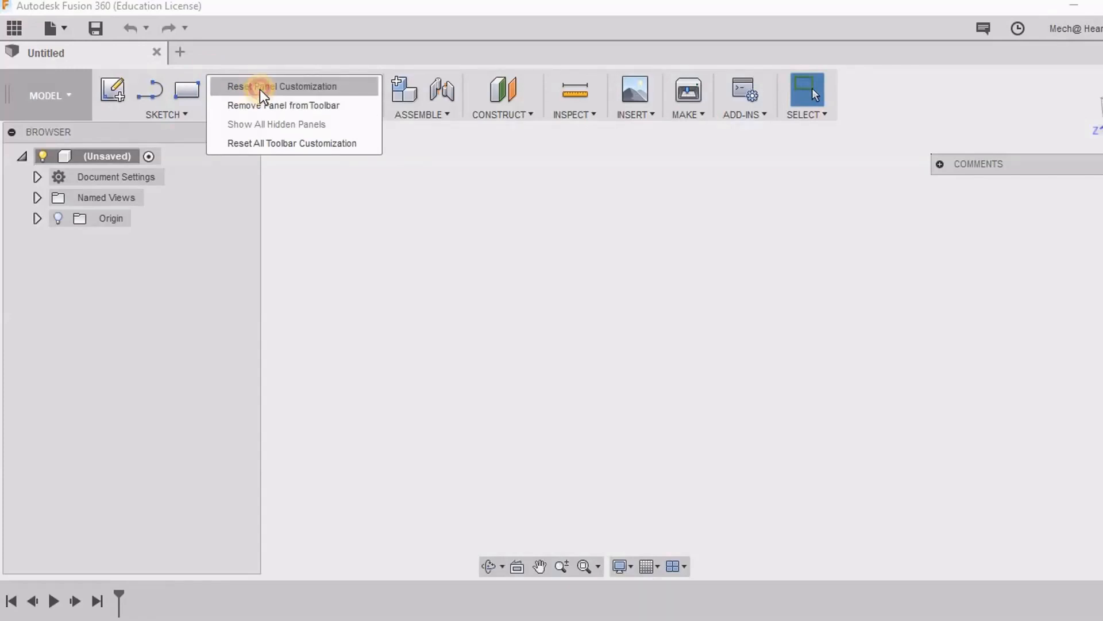
left_click(259, 90)
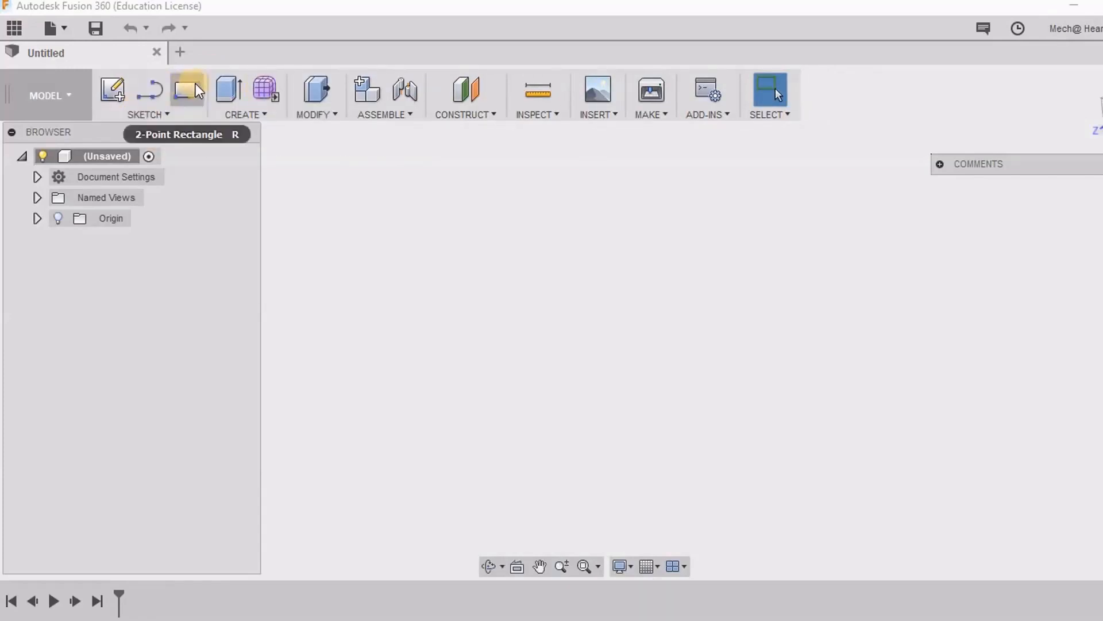
Step: Sketch a 2-point rectangle about 65 mm wide and 40 mm high on the YZ plane, with its lower edge on the horizontal axis
left_click(158, 117)
mouse_move(162, 175)
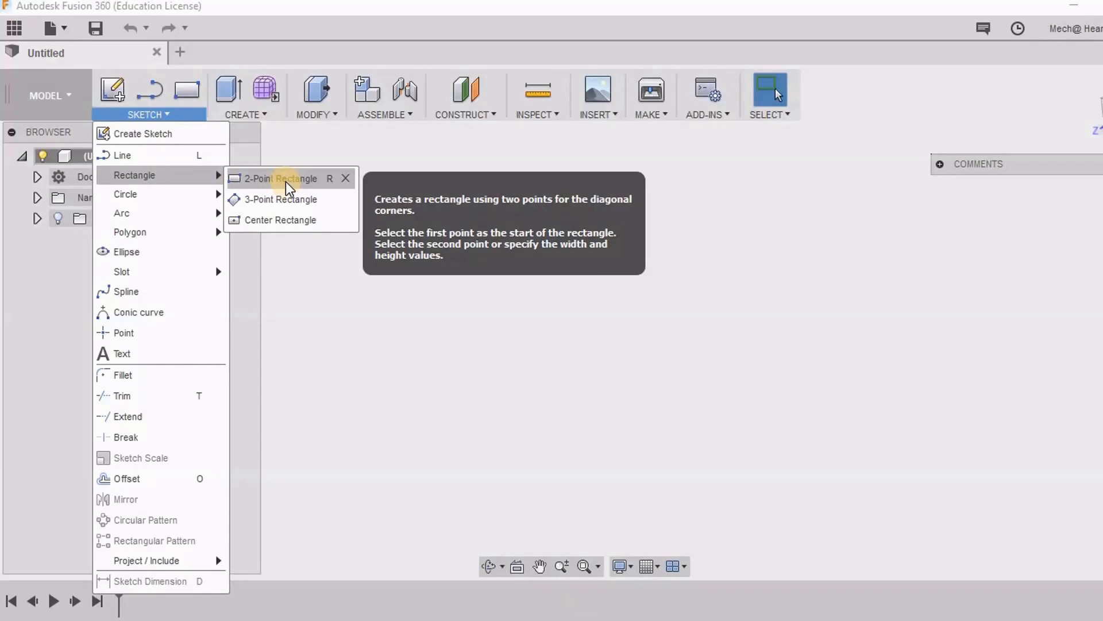
left_click(286, 179)
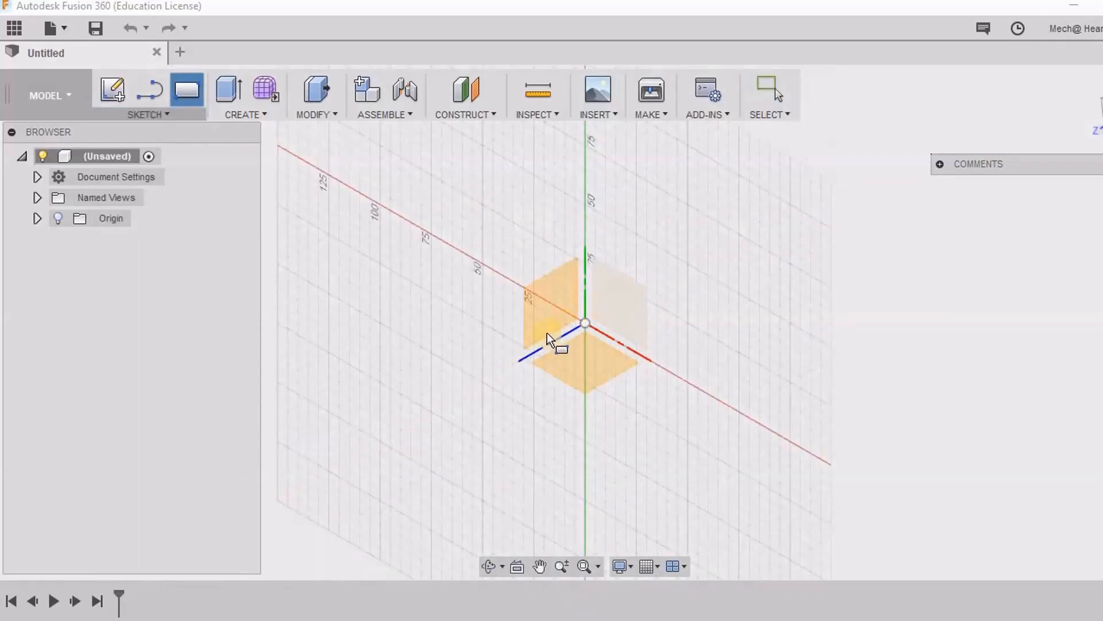
left_click(542, 342)
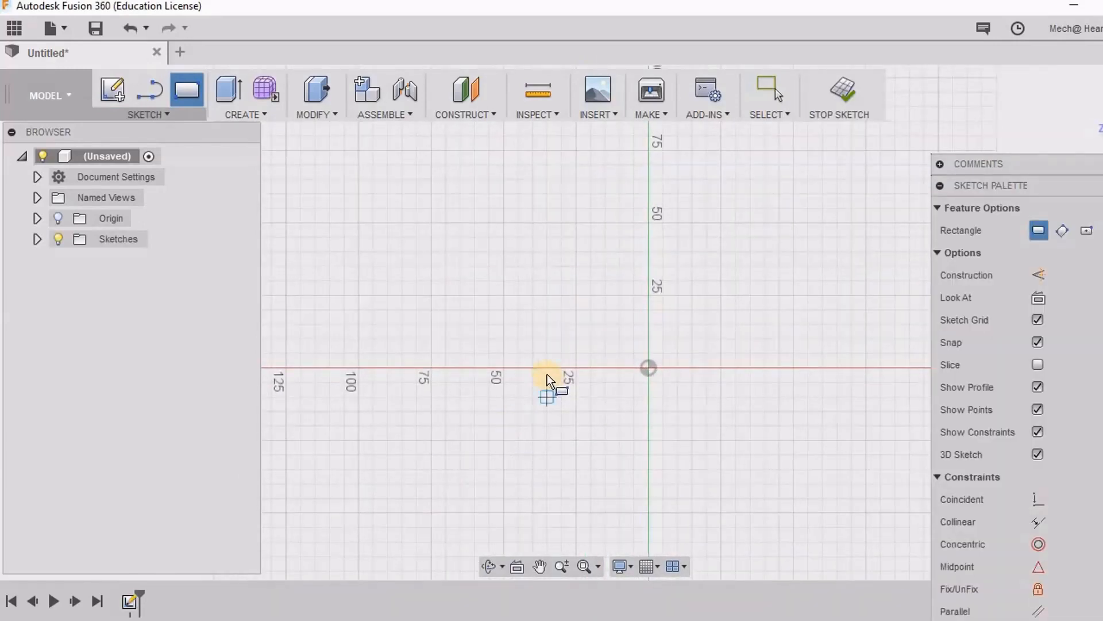
left_click(426, 368)
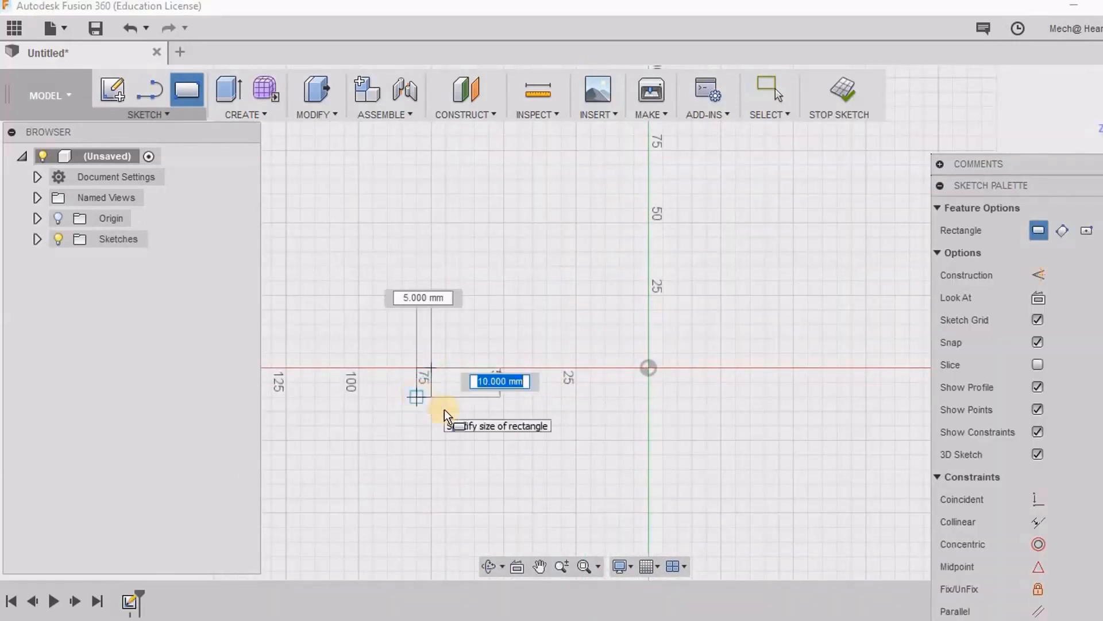
middle_click_drag(444, 414, 347, 447)
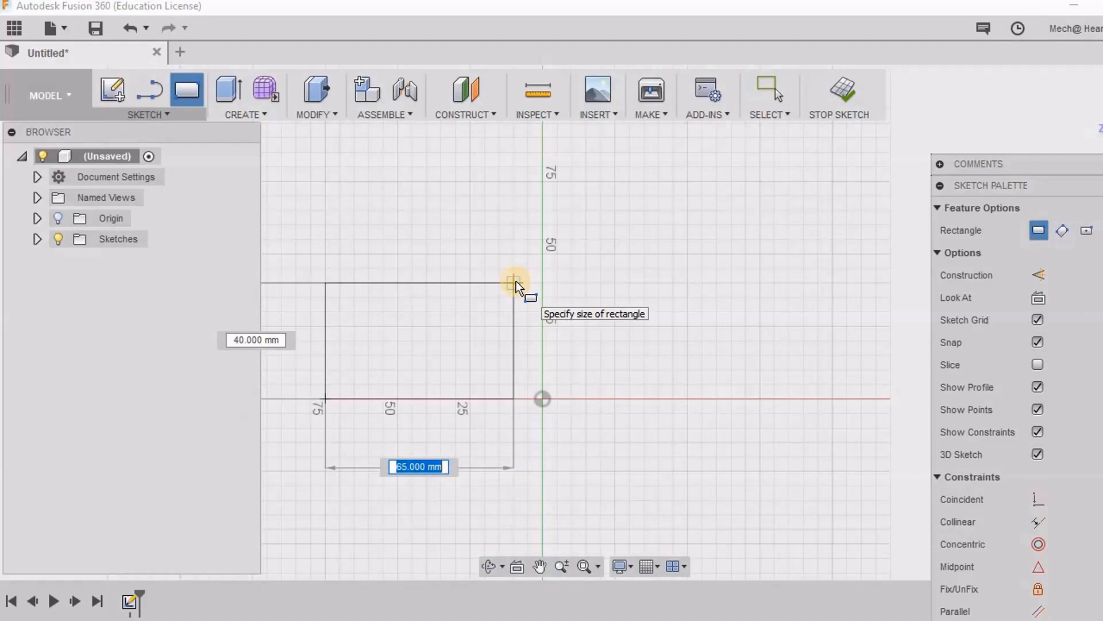
middle_click_drag(516, 281, 525, 233)
key("Tab")
key("Return")
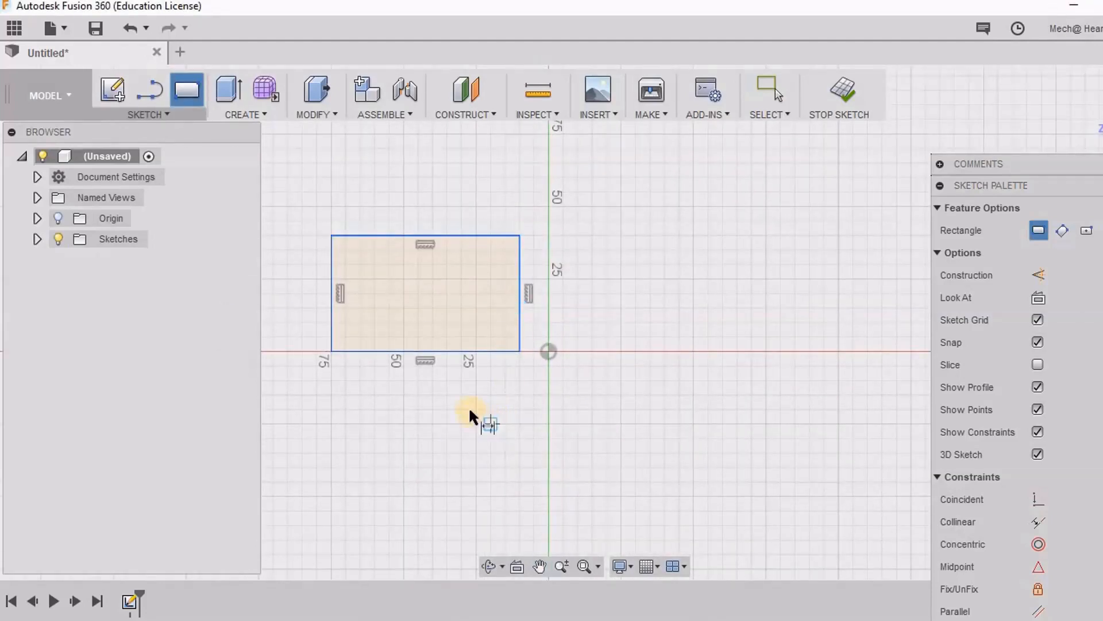
Step: Dimension the rectangle's upper edge at 65 mm and leave the Sketch Dimension command
key("d")
left_click(458, 235)
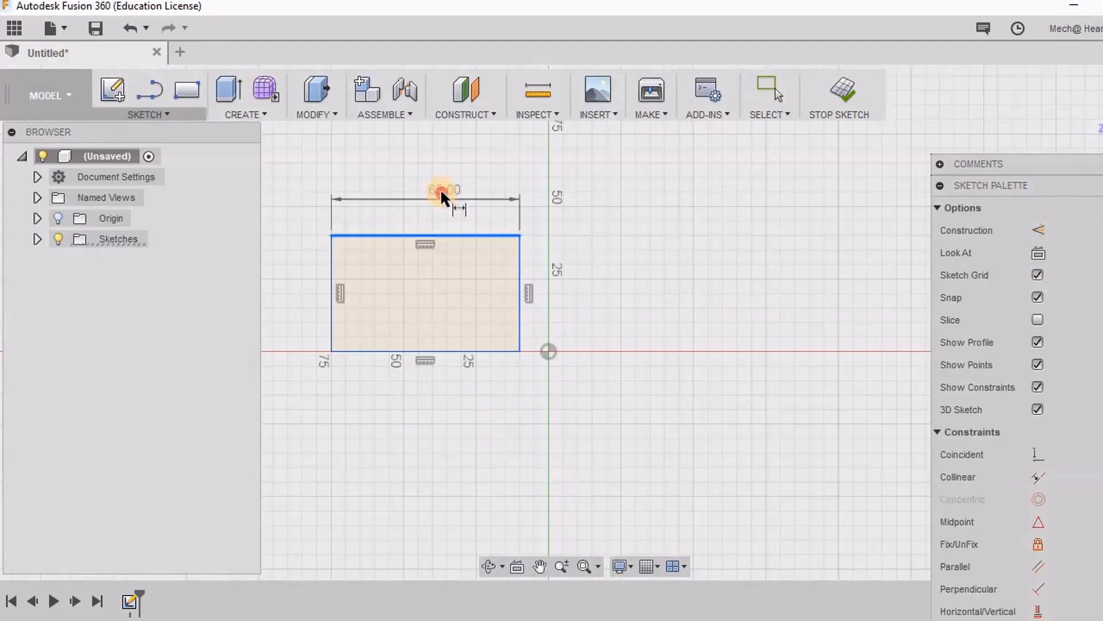
left_click(445, 190)
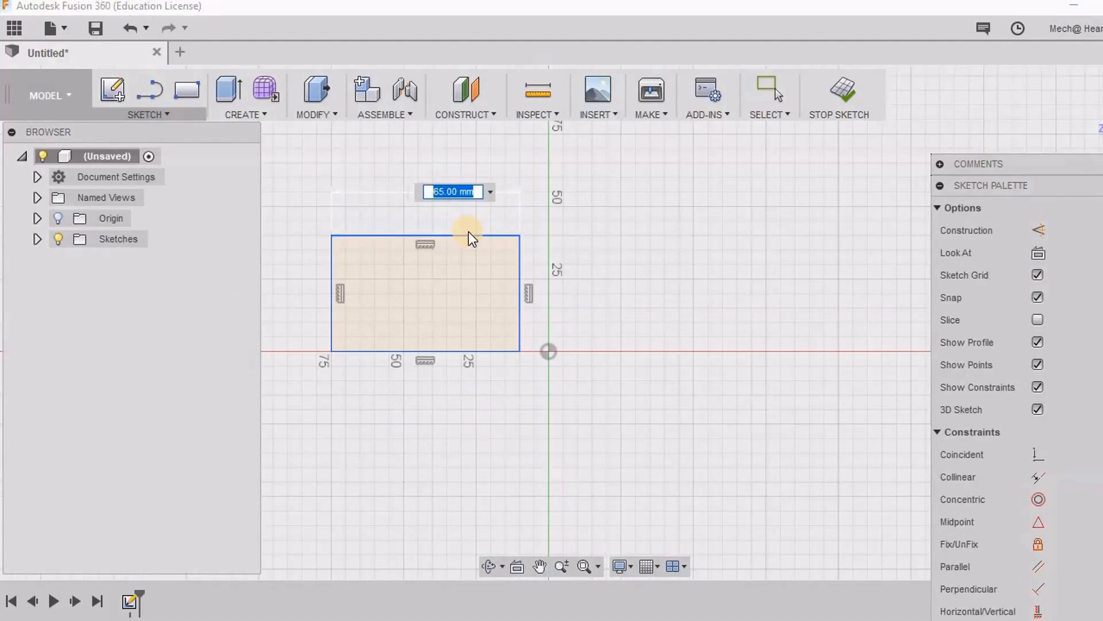
key("Return")
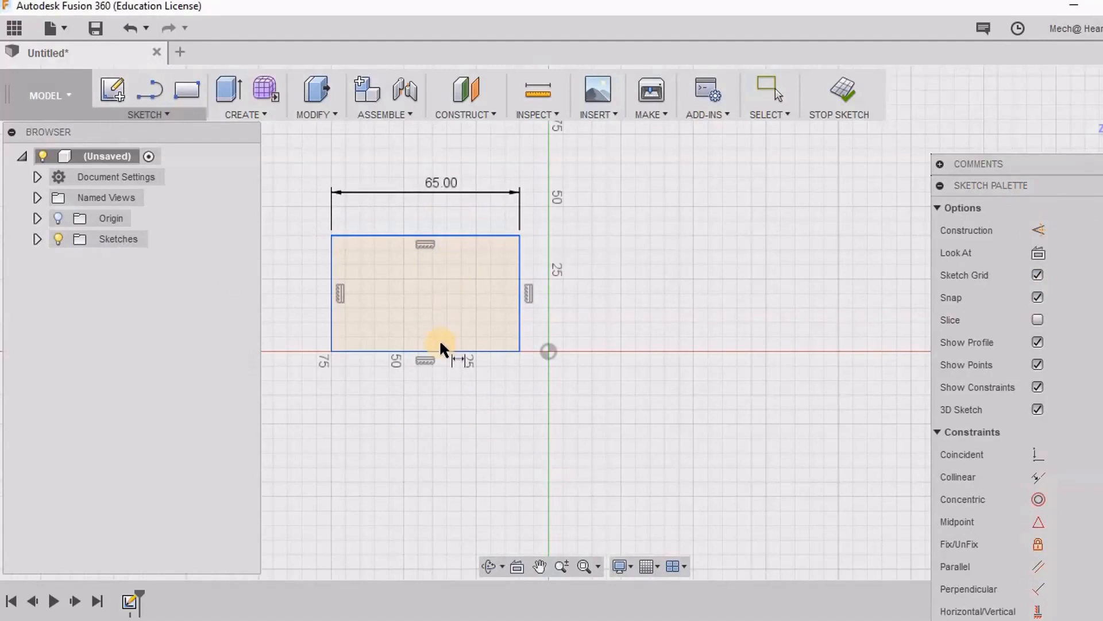
scroll(439, 339, "down", 2)
right_click(457, 313)
left_click(447, 257)
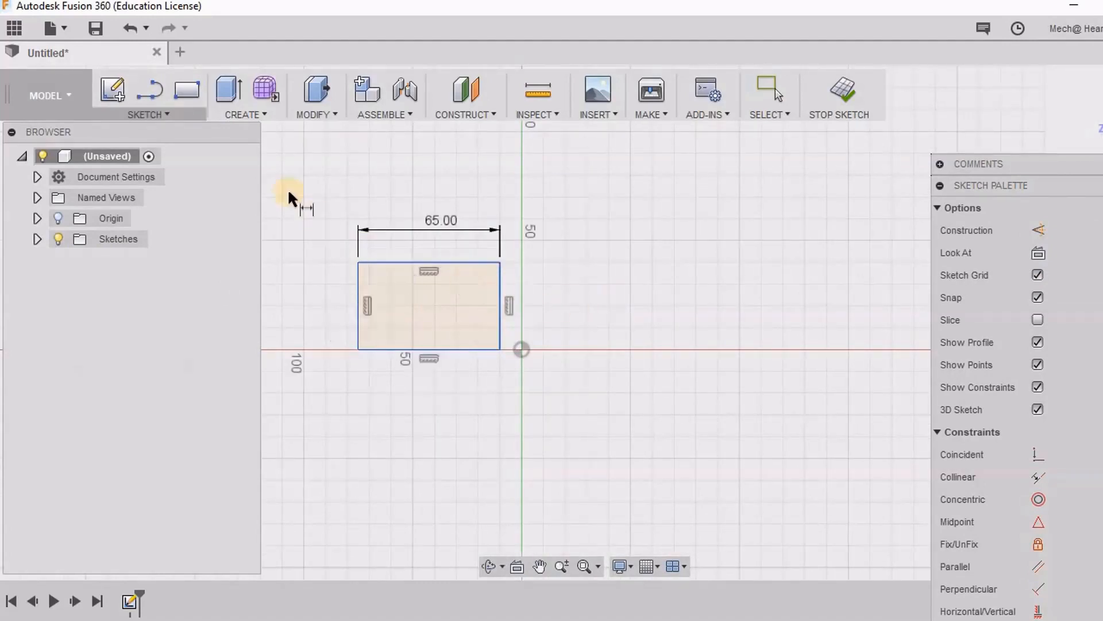
right_click(591, 419)
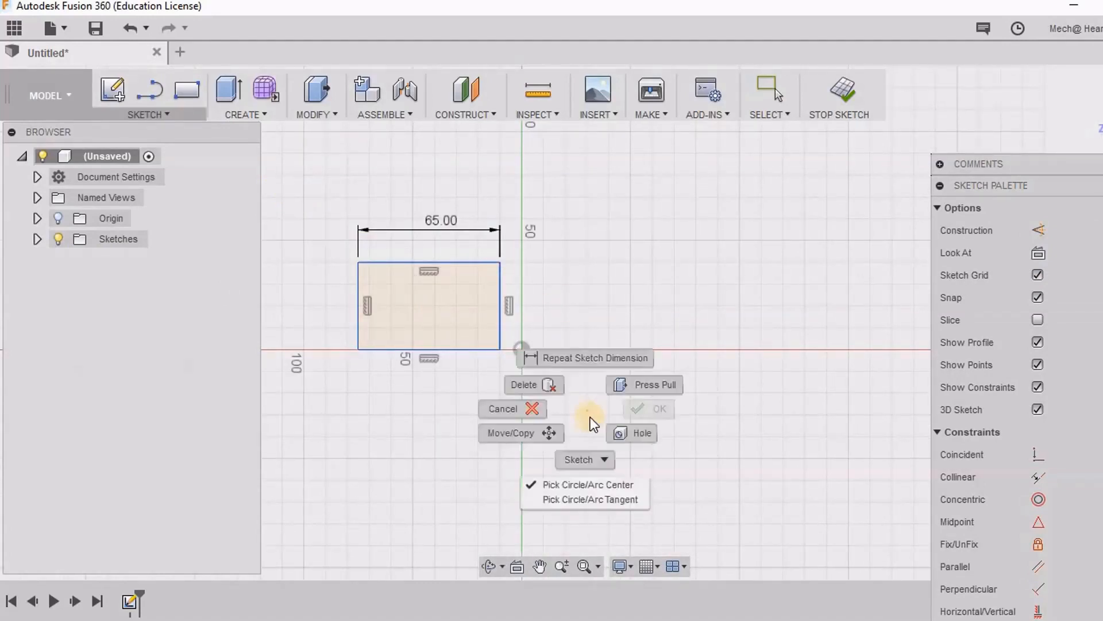
left_click(522, 407)
Step: Delete the whole rectangle together with its dimension
mouse_move(368, 210)
left_mouse_down()
mouse_move(308, 177)
mouse_move(312, 187)
left_mouse_up()
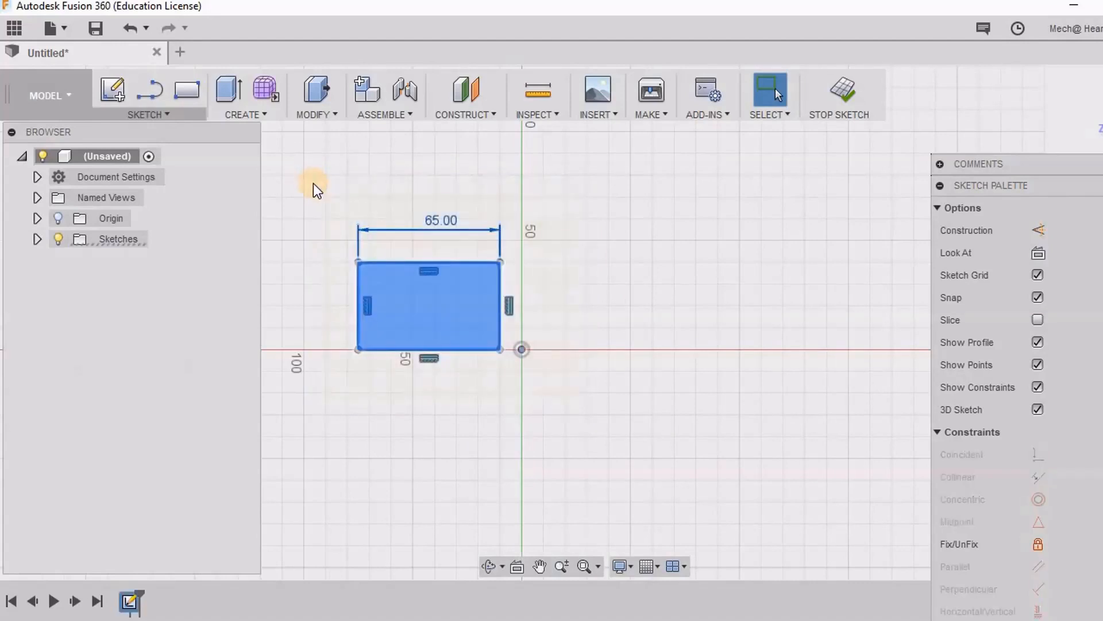
key("Delete")
Step: Sketch a 3-point rectangle above the origin, with a horizontal base crossing the vertical axis and its third corner above the base
left_click(166, 115)
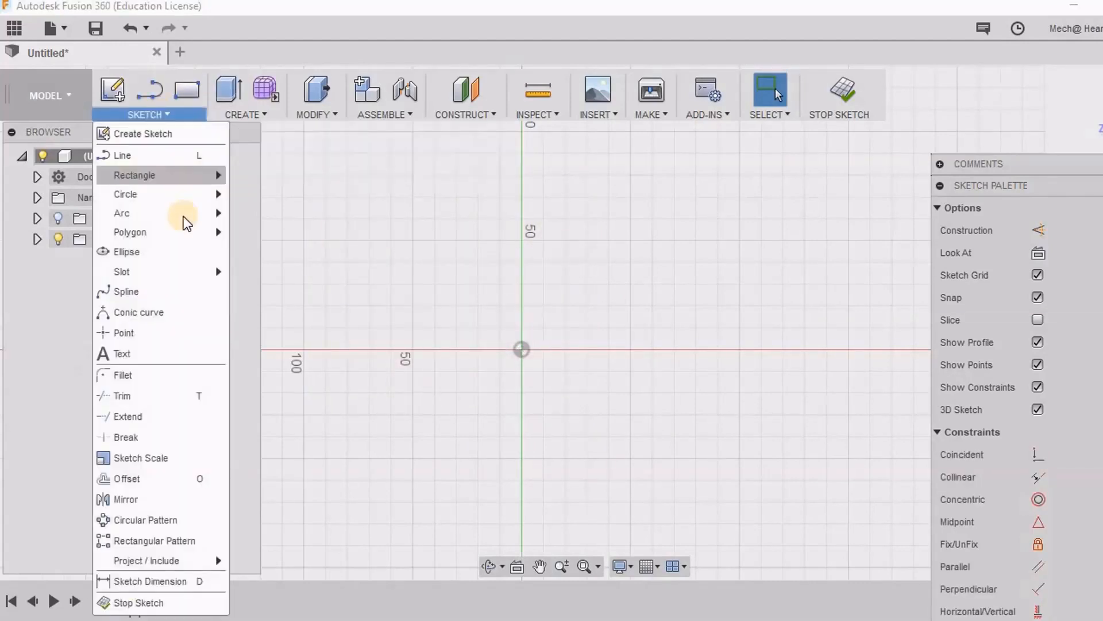
mouse_move(204, 176)
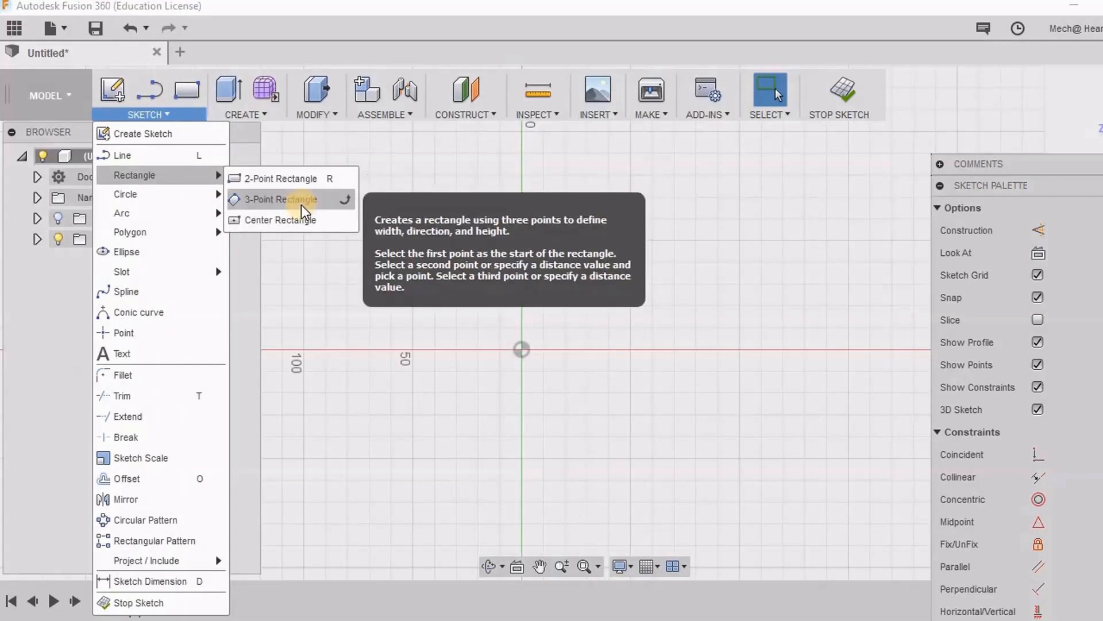
left_click(301, 204)
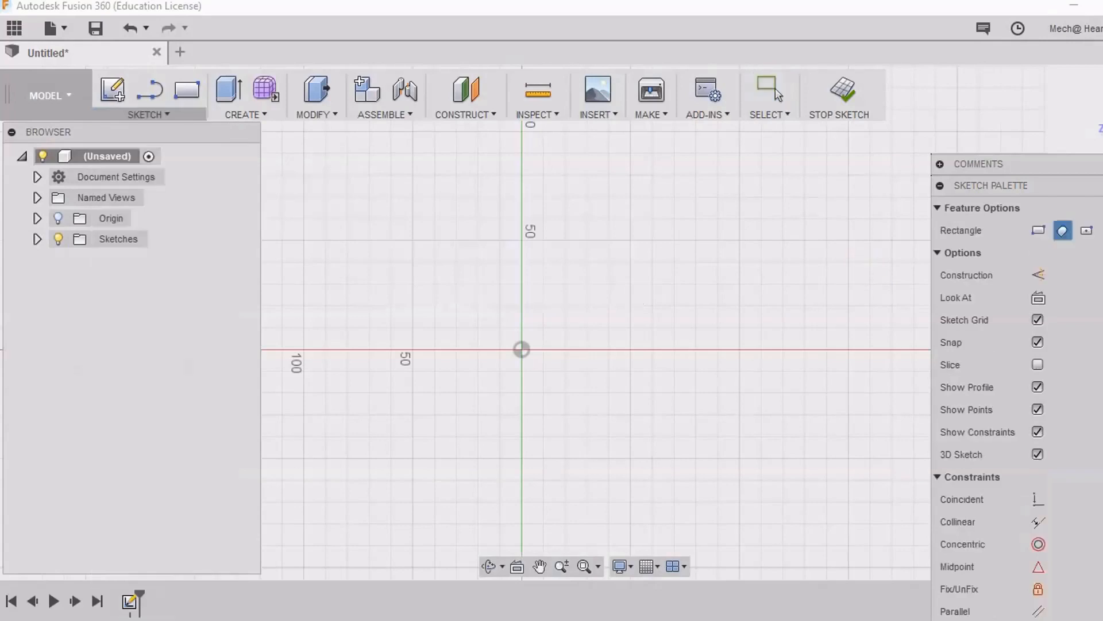
left_click(385, 204)
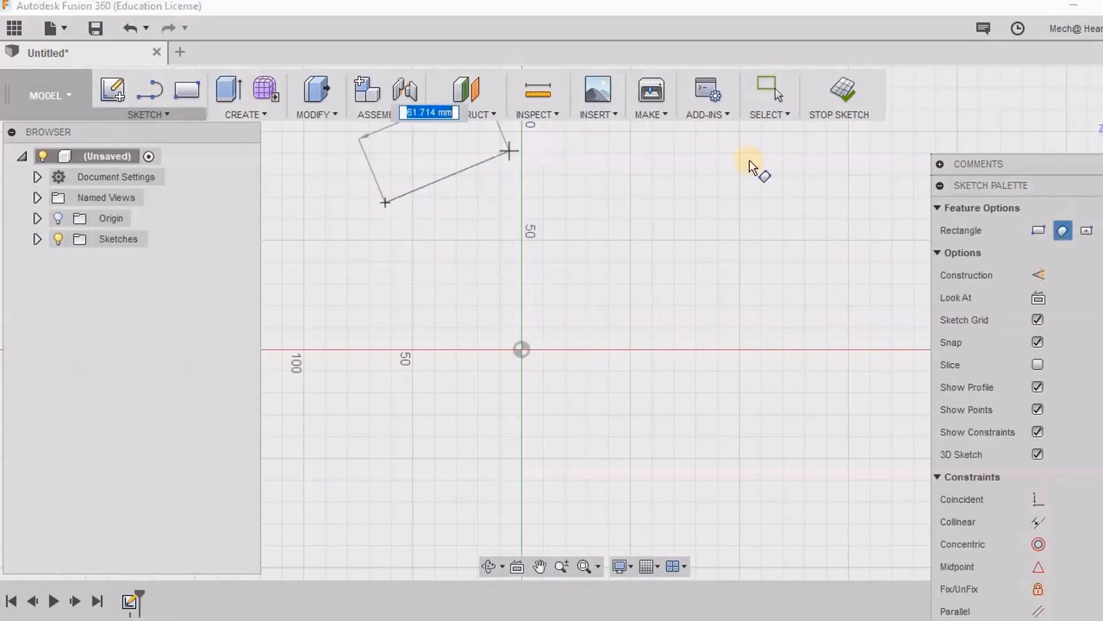
left_click(718, 204)
middle_click_drag(707, 347, 694, 535)
scroll(693, 460, "up", 1)
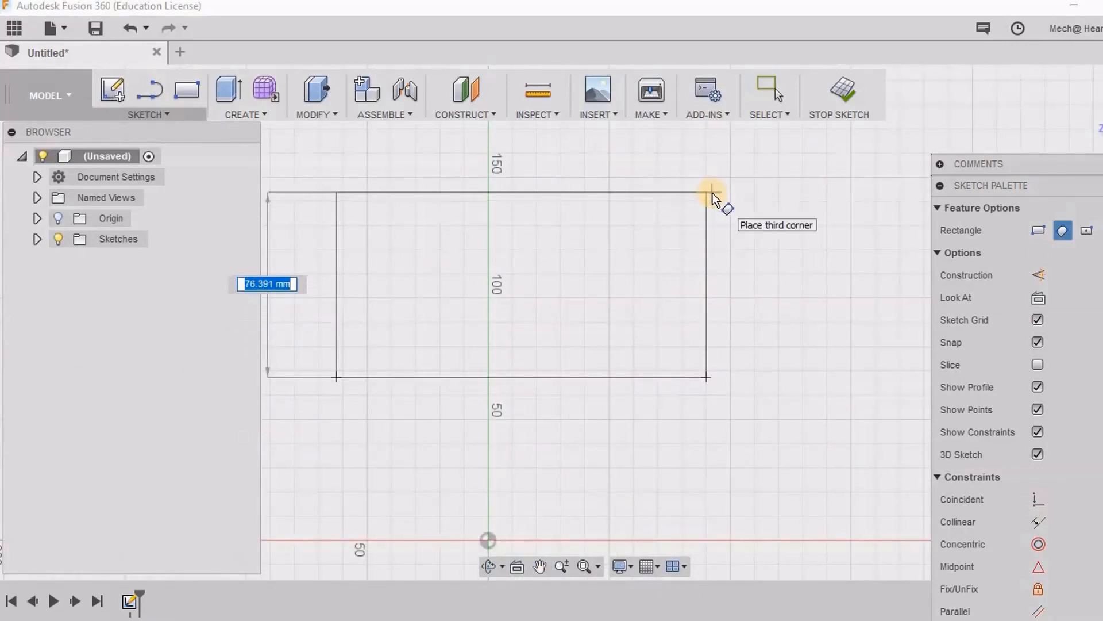
left_click(708, 212)
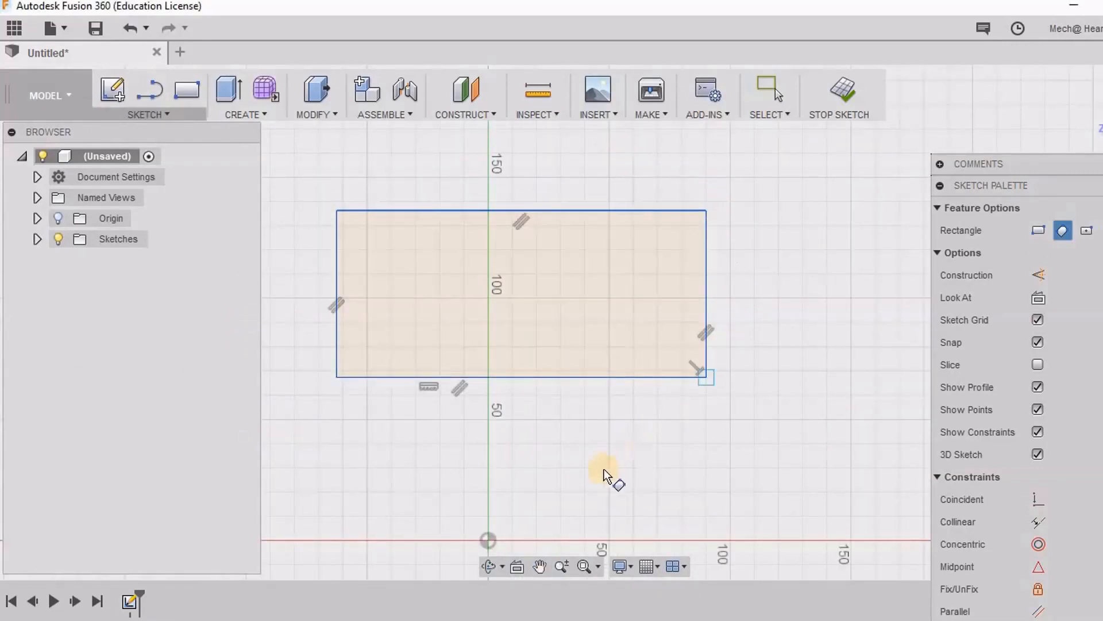
right_click_drag(607, 466, 591, 361)
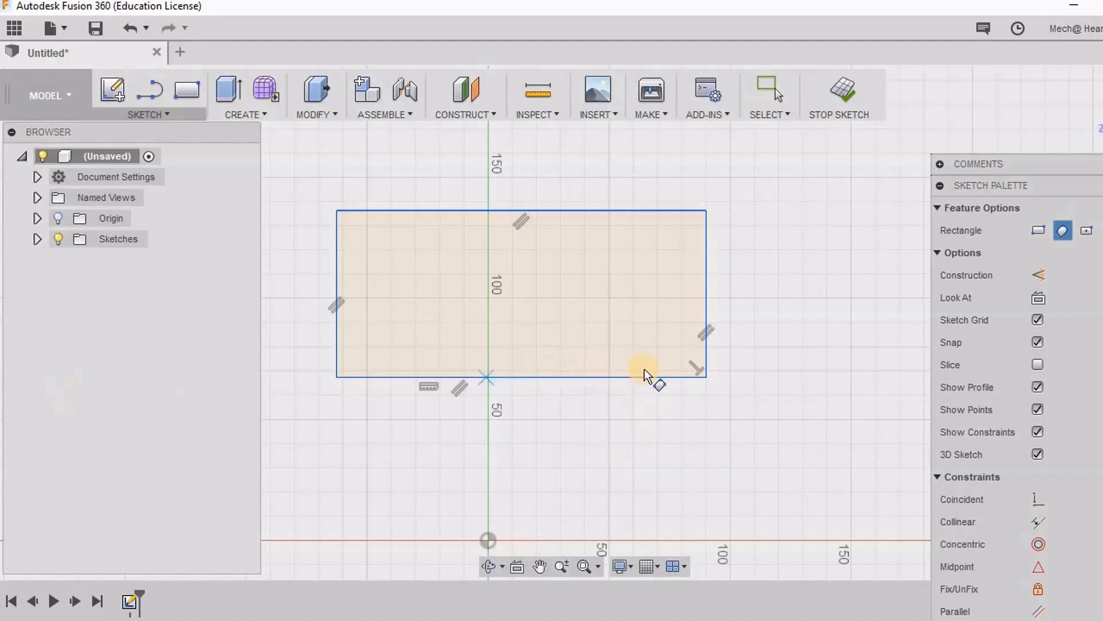
Step: Leave the finished rectangle and start another 3-point rectangle with its first corner below the horizontal axis, left of the vertical axis
right_click(634, 419)
left_click(719, 420)
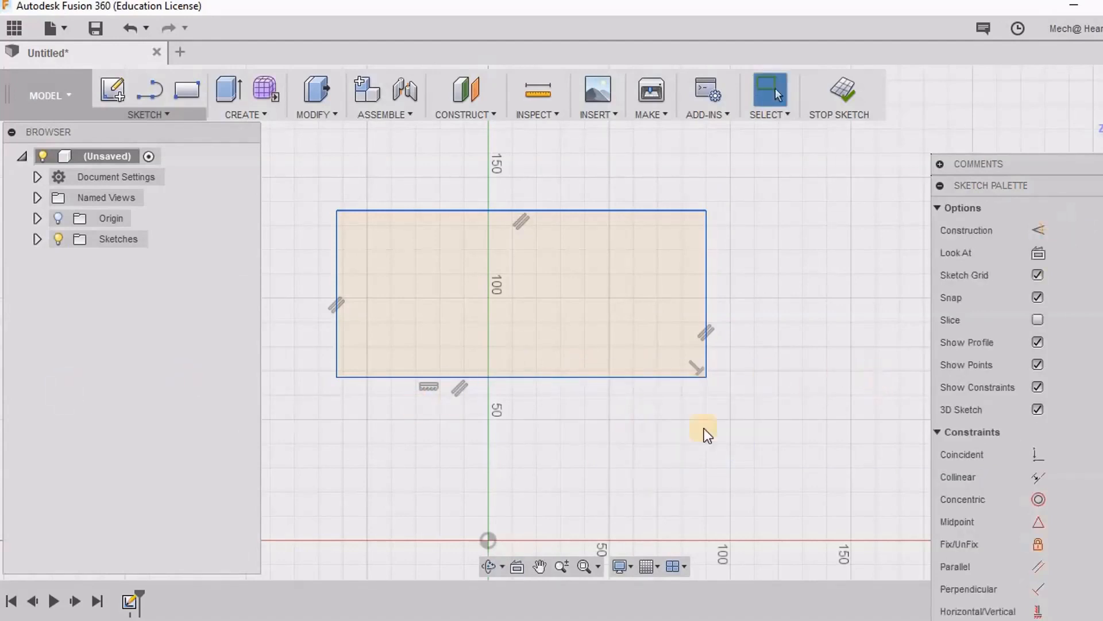
mouse_move(707, 435)
middle_mouse_down()
mouse_move(701, 386)
mouse_move(630, 438)
middle_mouse_up()
scroll(631, 439, "down", 3)
middle_click_drag(601, 372, 548, 347)
scroll(555, 404, "down", 1)
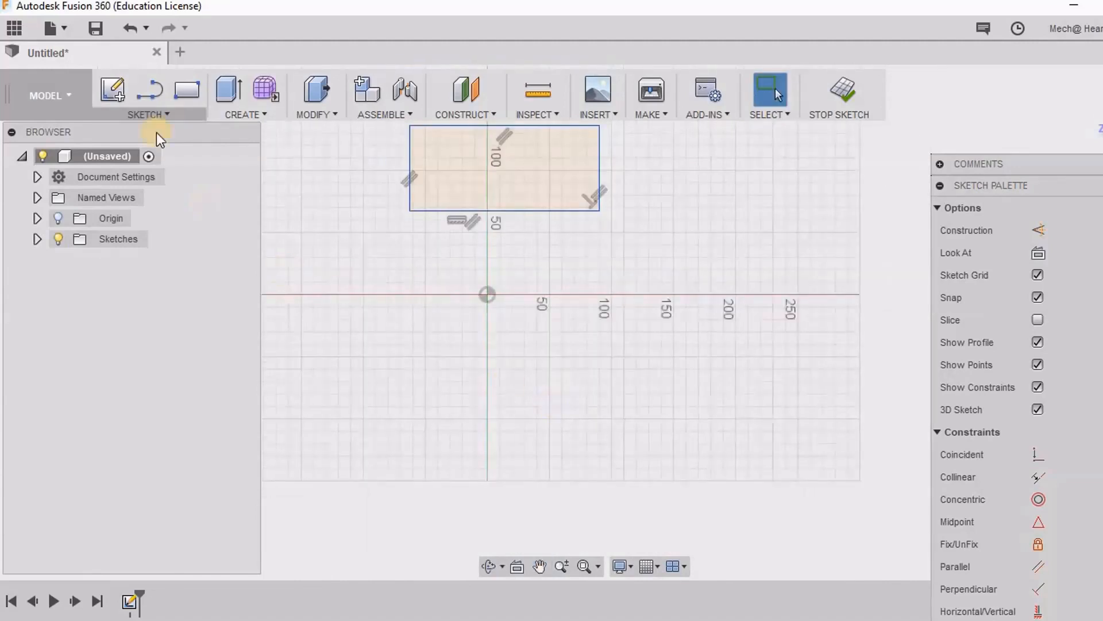
left_click(158, 114)
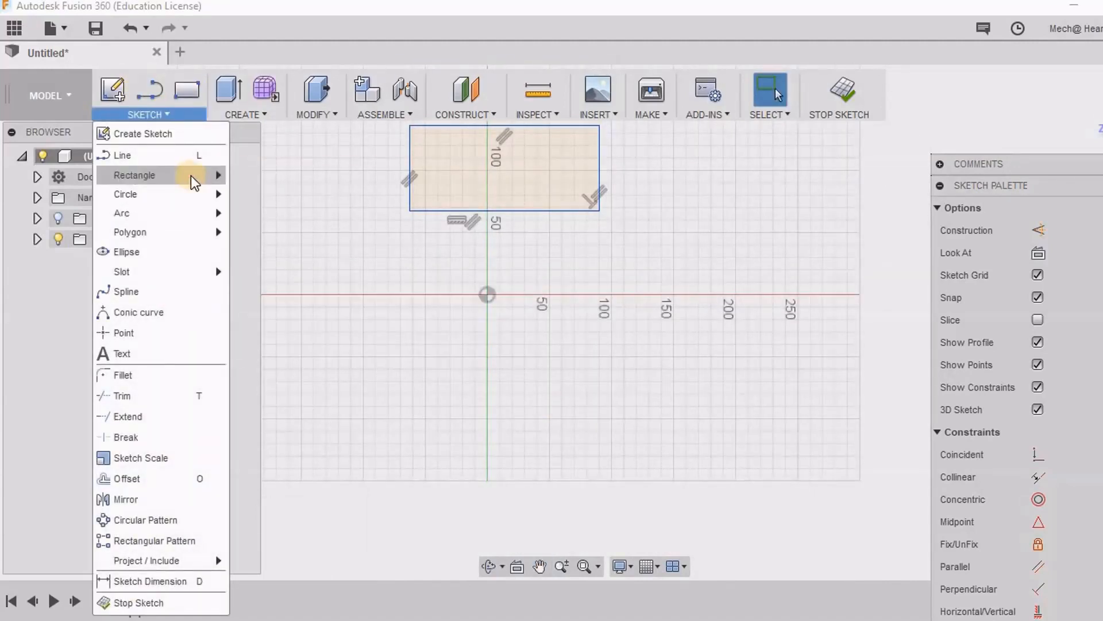
mouse_move(192, 177)
left_click(284, 198)
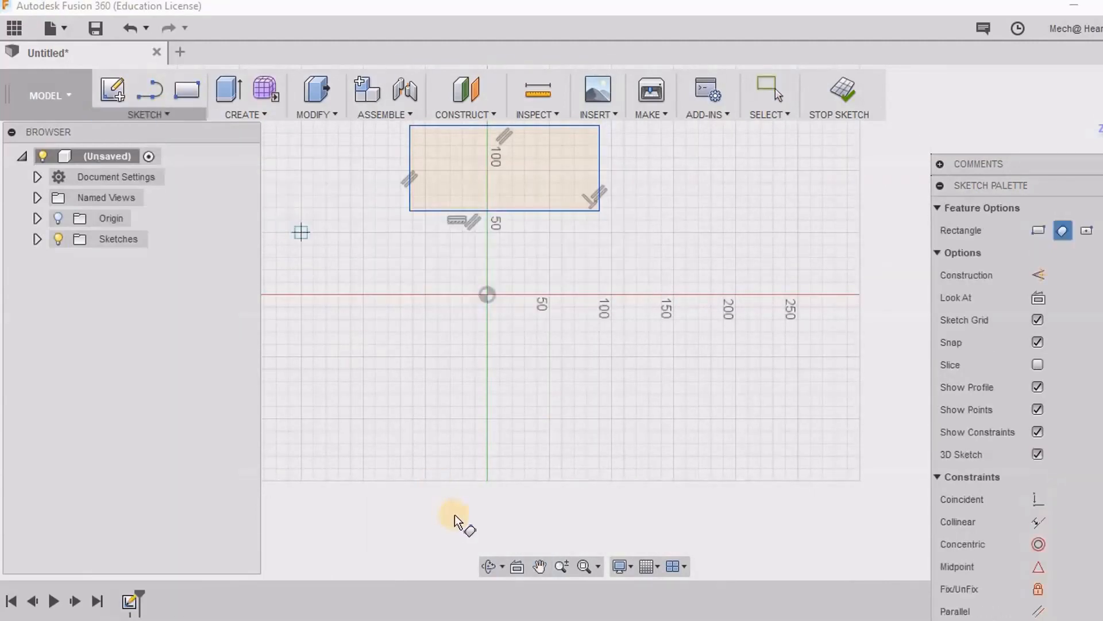
left_click(424, 379)
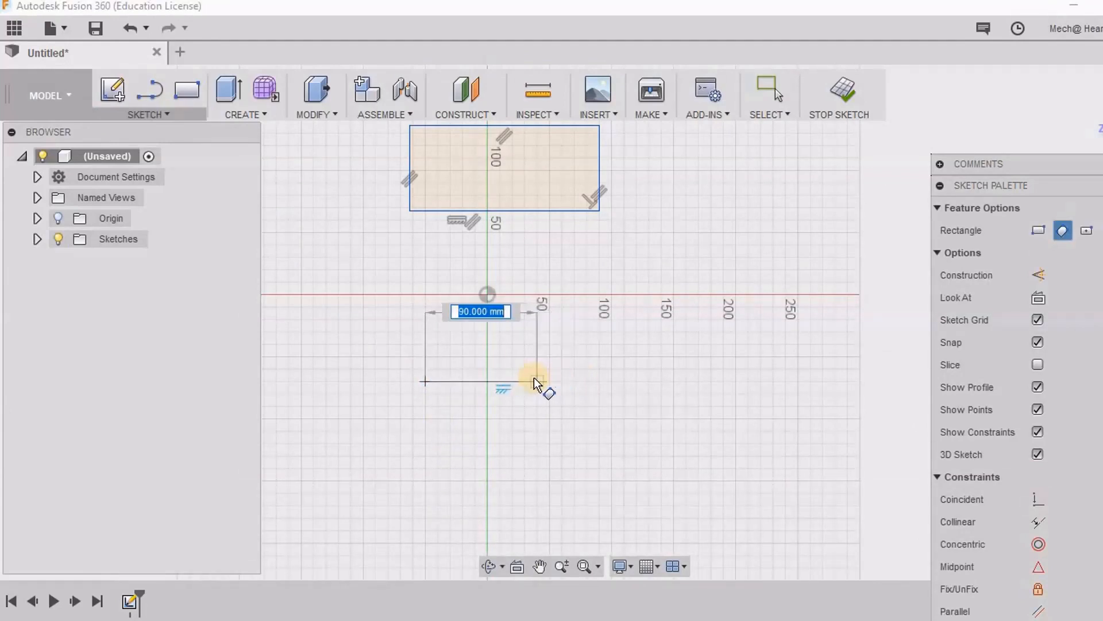
Step: Set the new rectangle's base length to 100 mm and place its second corner so the base is horizontal across the vertical axis
type("1")
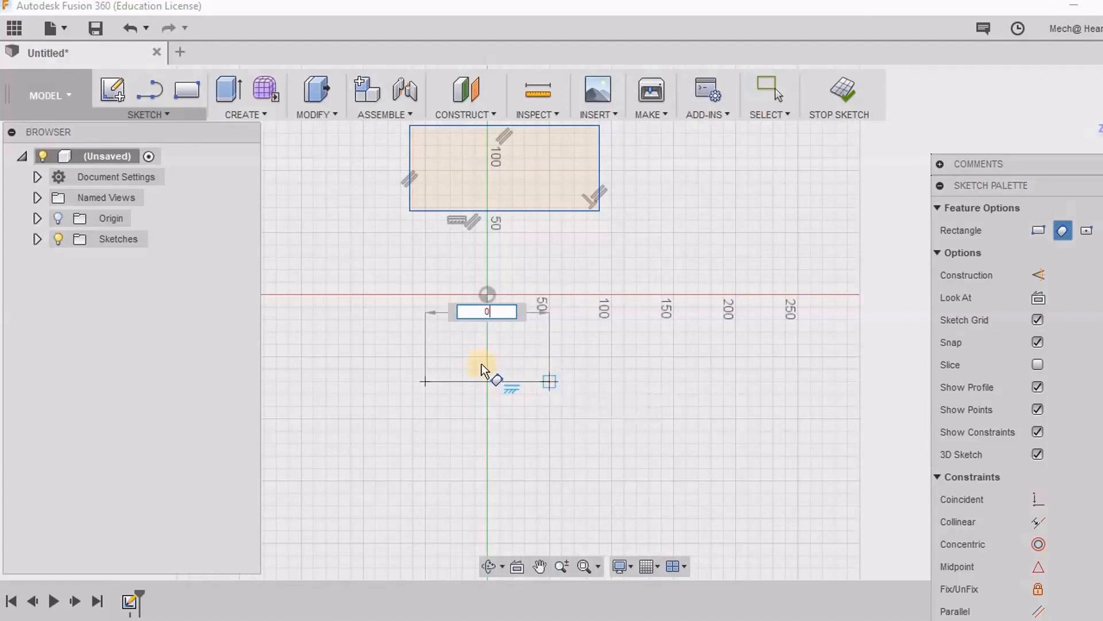
key("BackSpace")
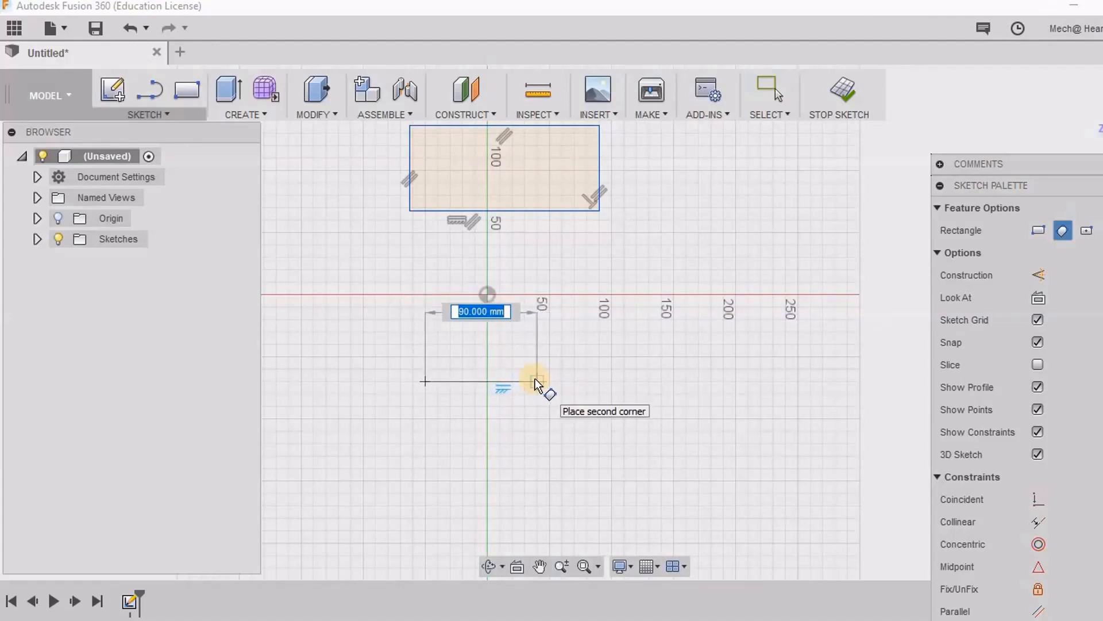
type("0")
key("BackSpace")
key("BackSpace")
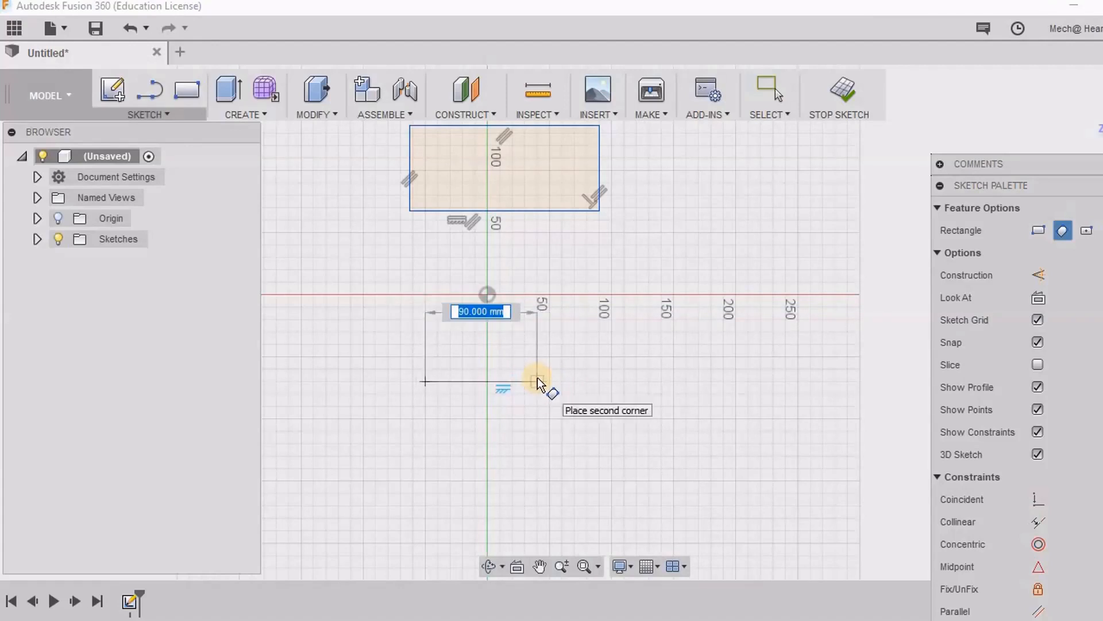
type("10")
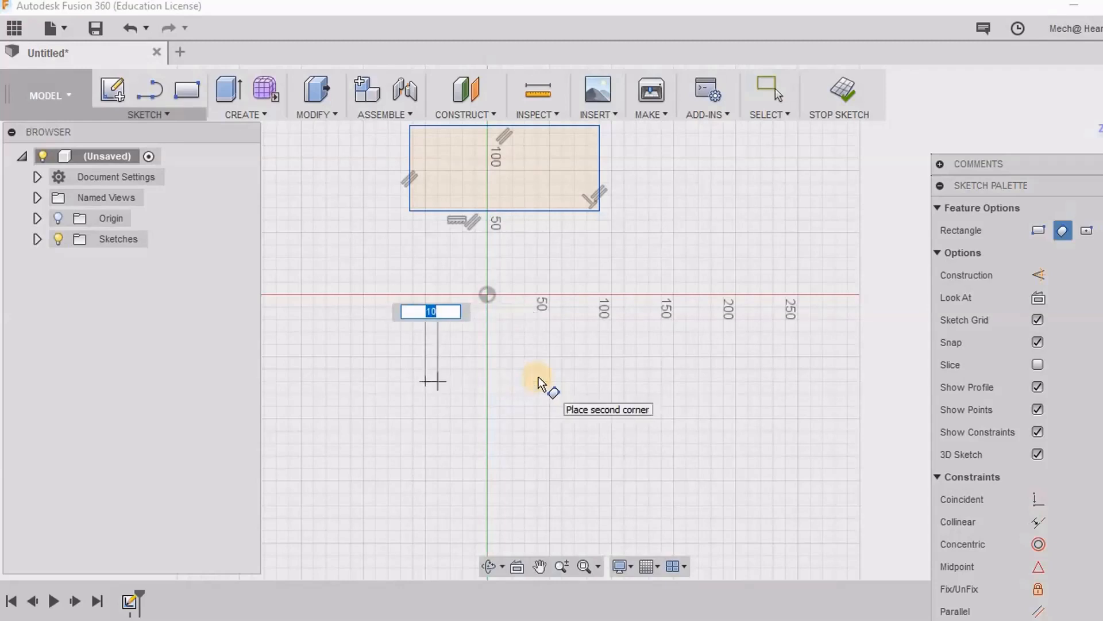
type("0")
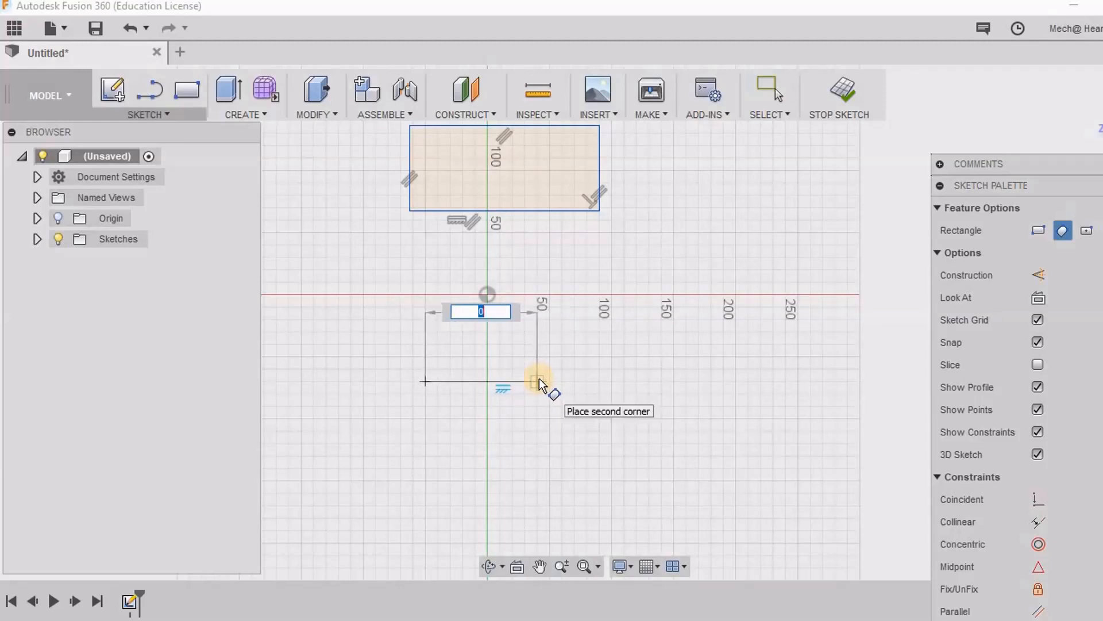
type("0")
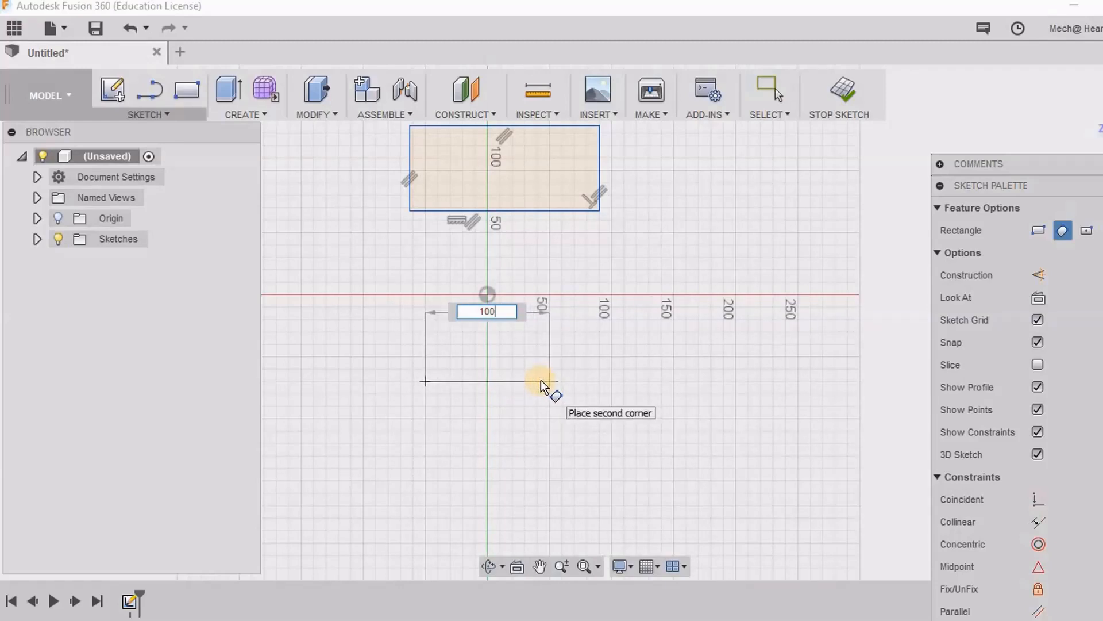
key("Tab")
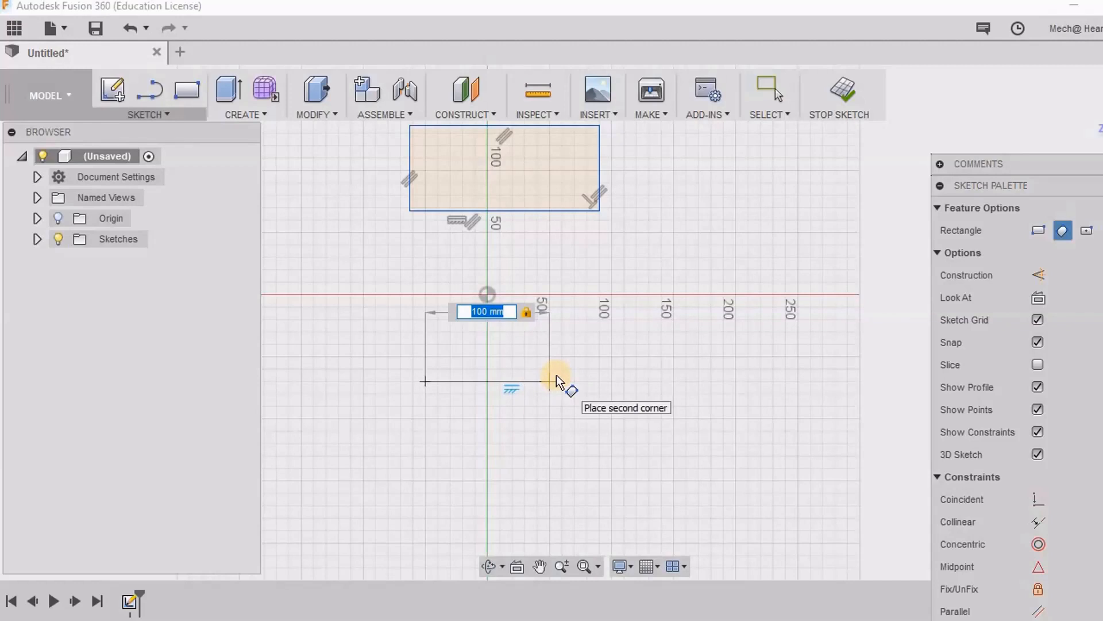
left_click(557, 374)
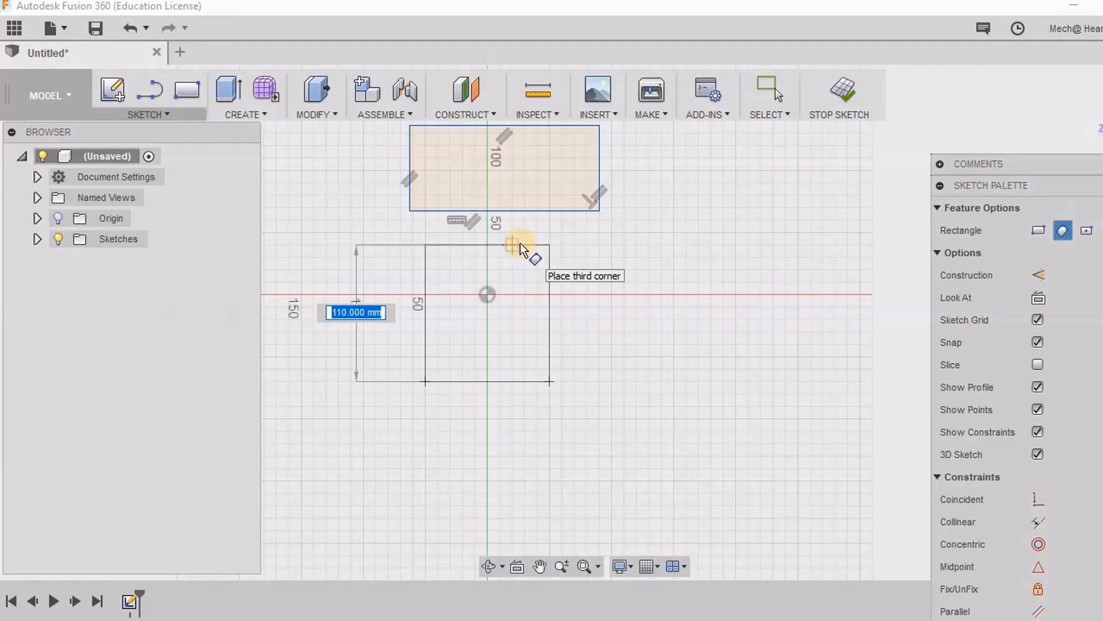
Step: Complete the 3-point rectangle above its base with a height of 60 mm
type("60")
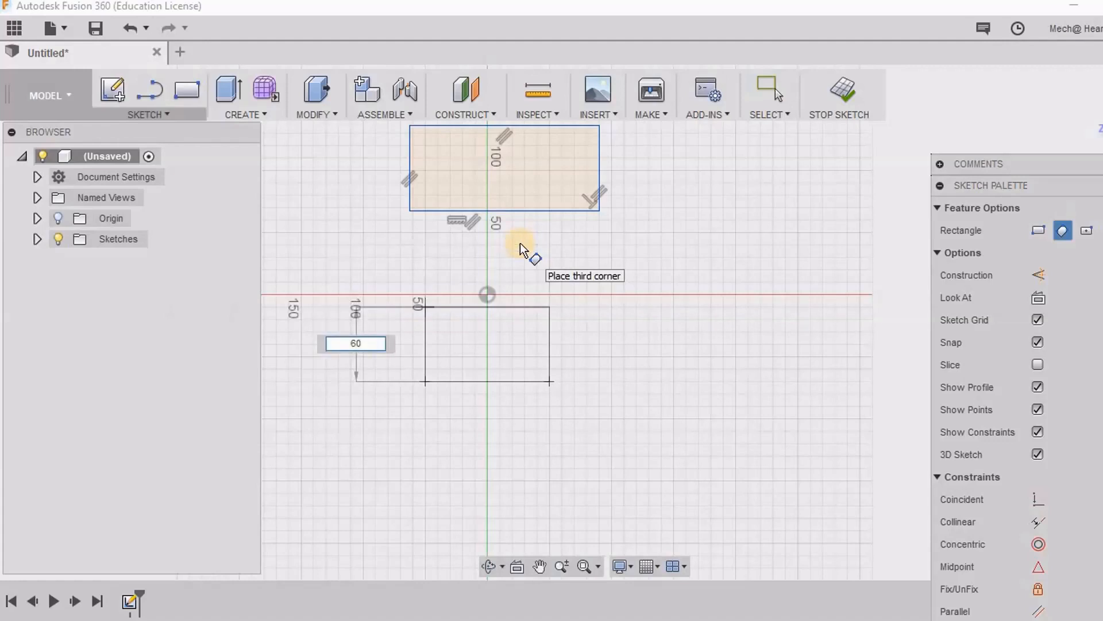
key("Tab")
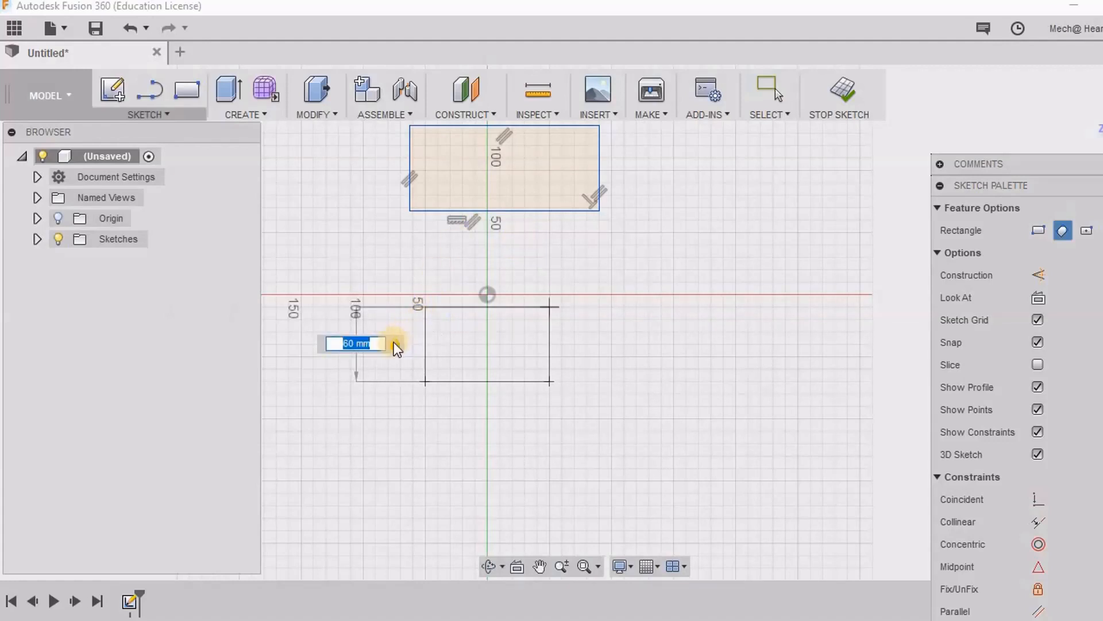
key("Return")
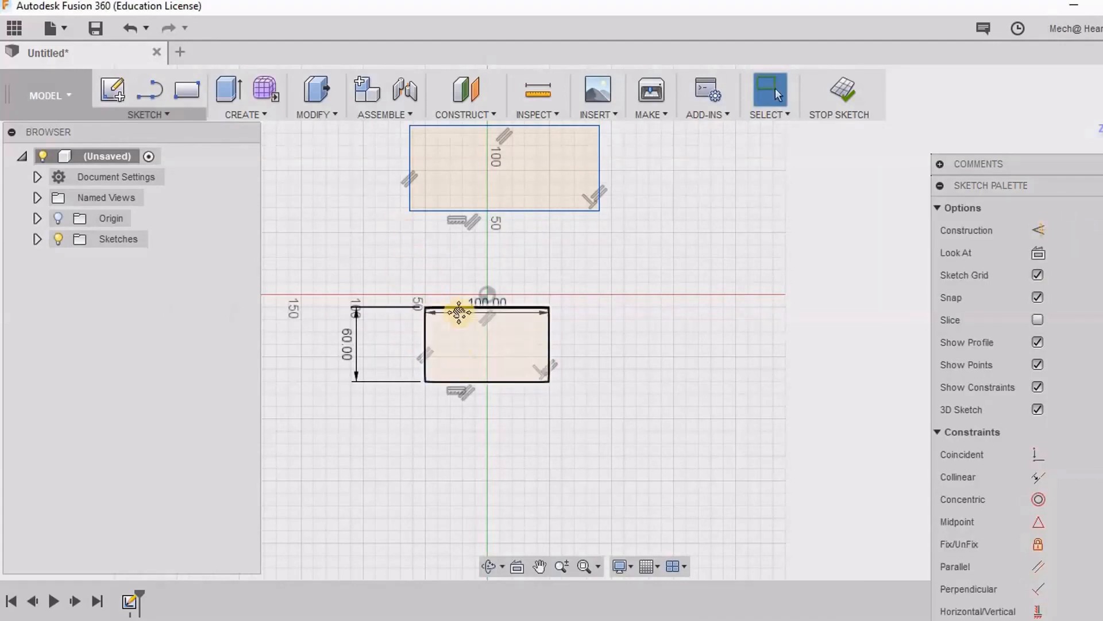
middle_click_drag(458, 312, 456, 261)
scroll(453, 303, "up", 5)
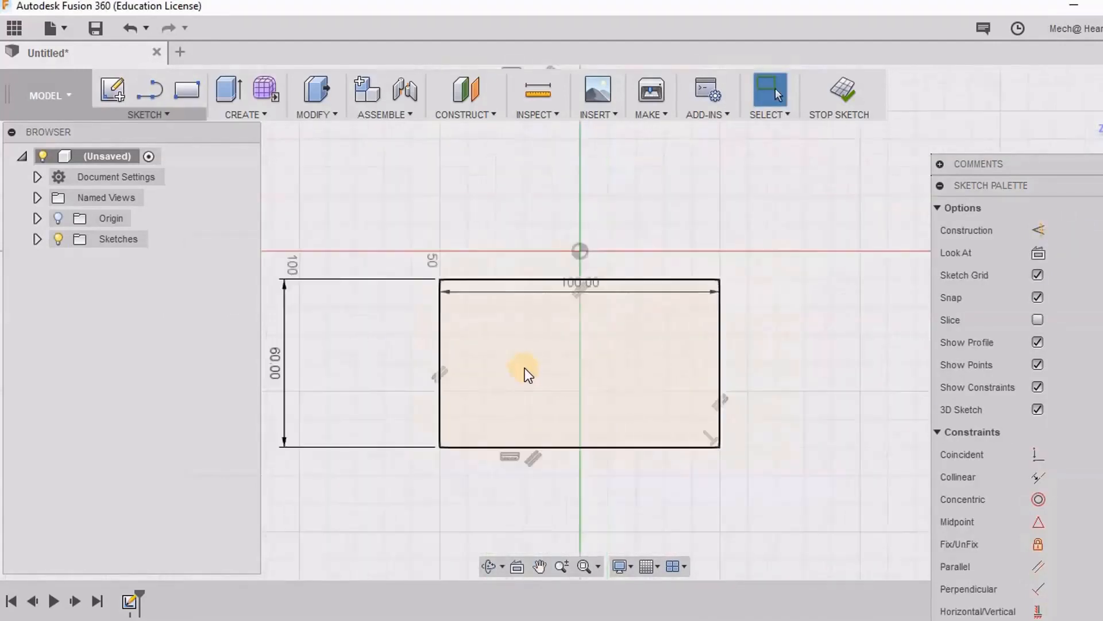
Step: Delete both 3-point rectangles together with their dimensions
scroll(515, 362, "down", 4)
scroll(498, 349, "down", 3)
left_click(373, 139)
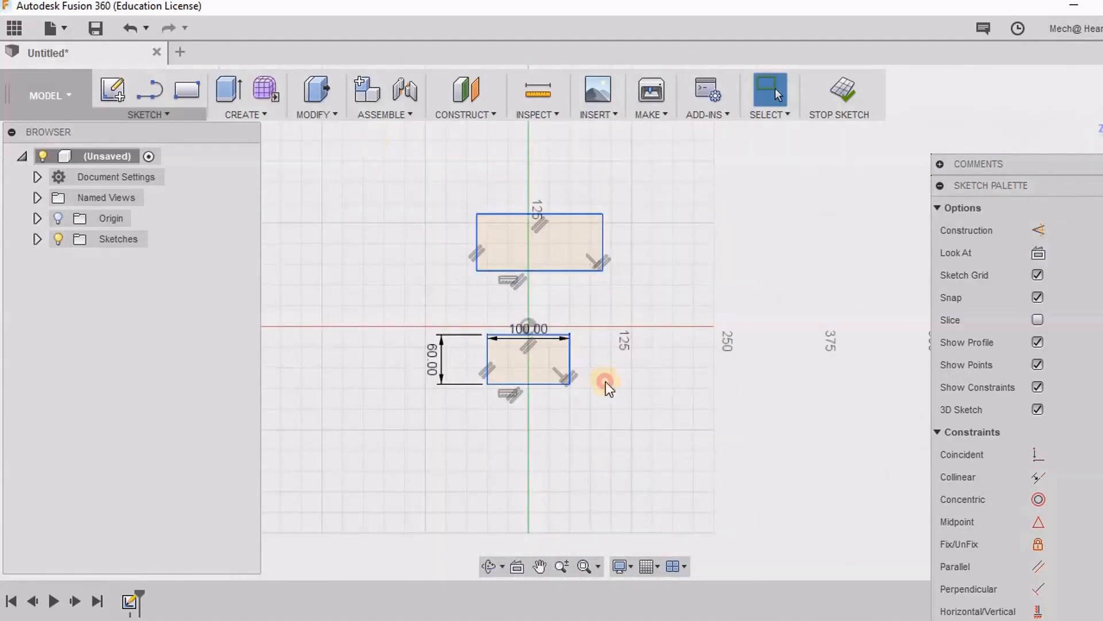
left_click(634, 418)
left_click_drag(645, 432, 646, 433)
key("Delete")
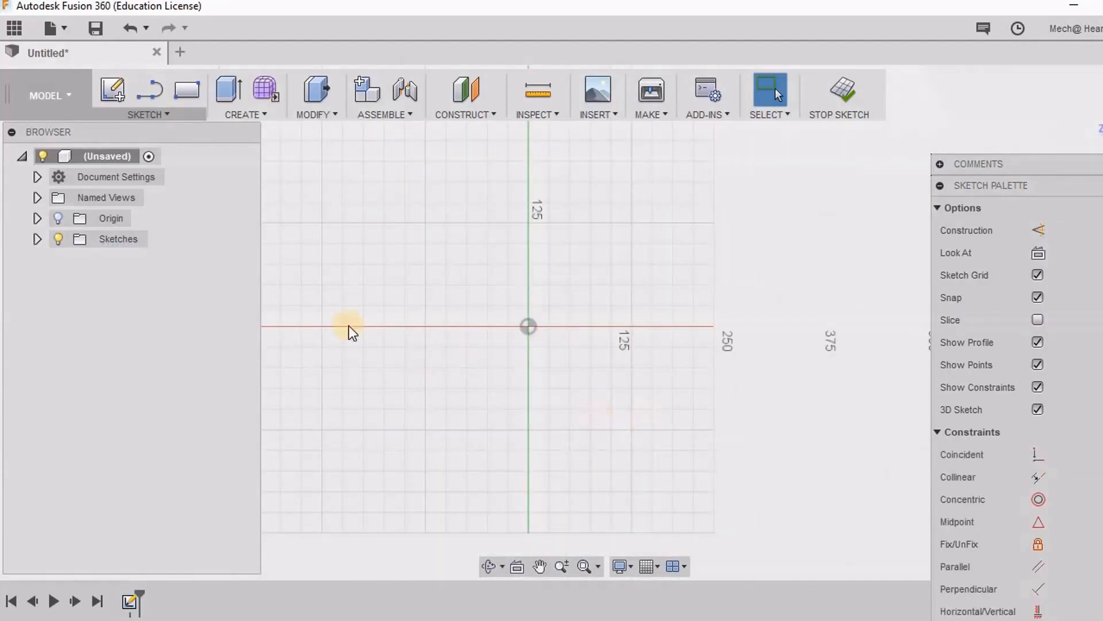
Step: Sketch a center rectangle centred on the origin, 500 mm wide and about 295 mm high
left_click(161, 113)
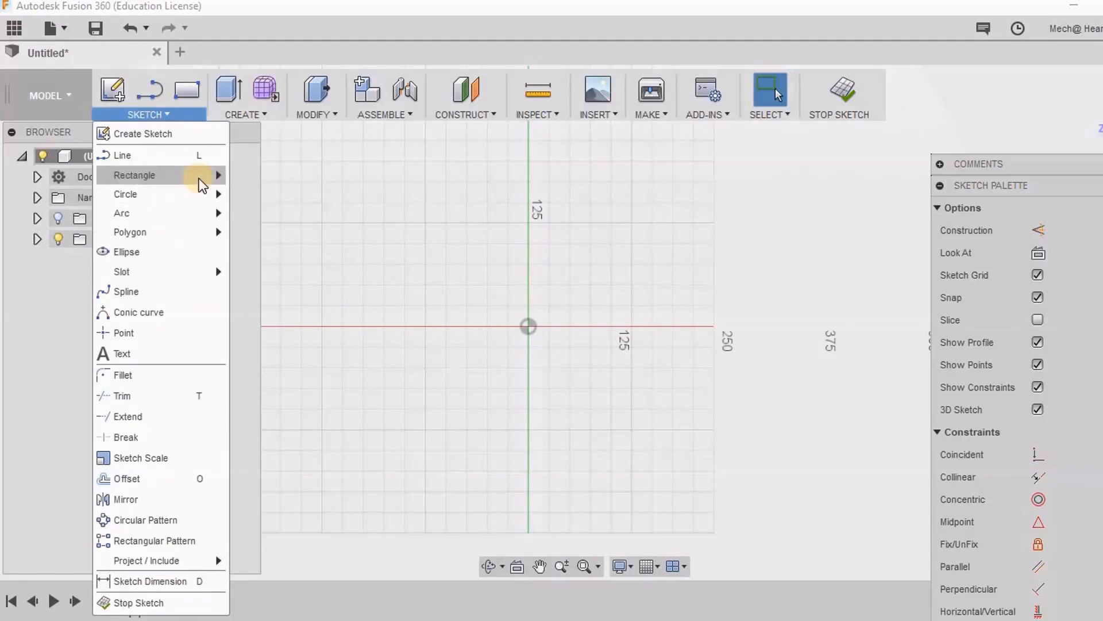
mouse_move(199, 175)
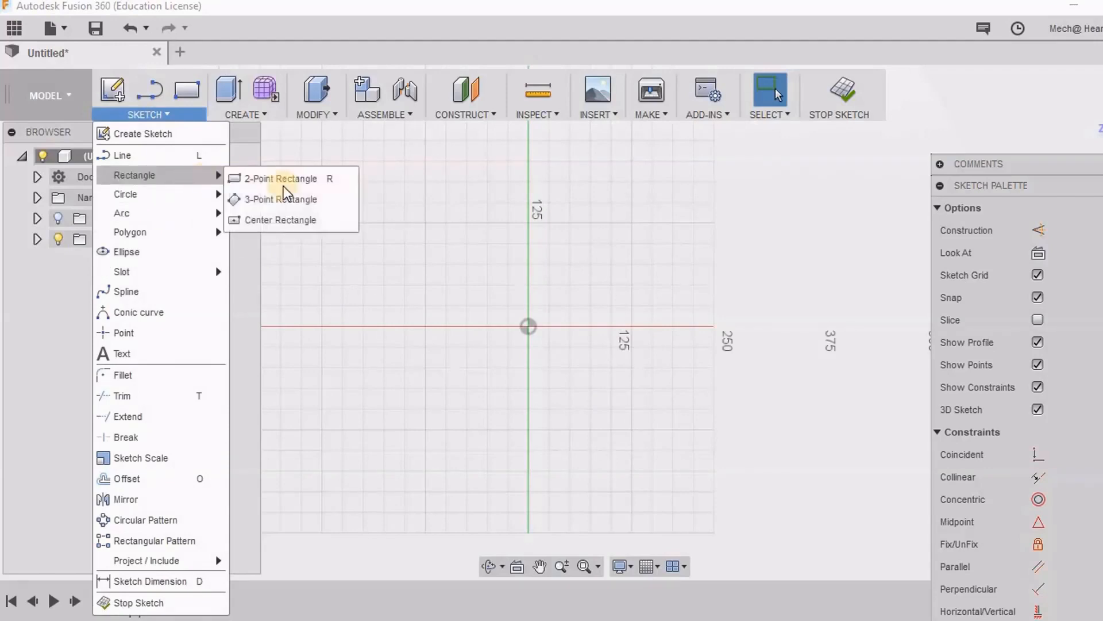
left_click(270, 222)
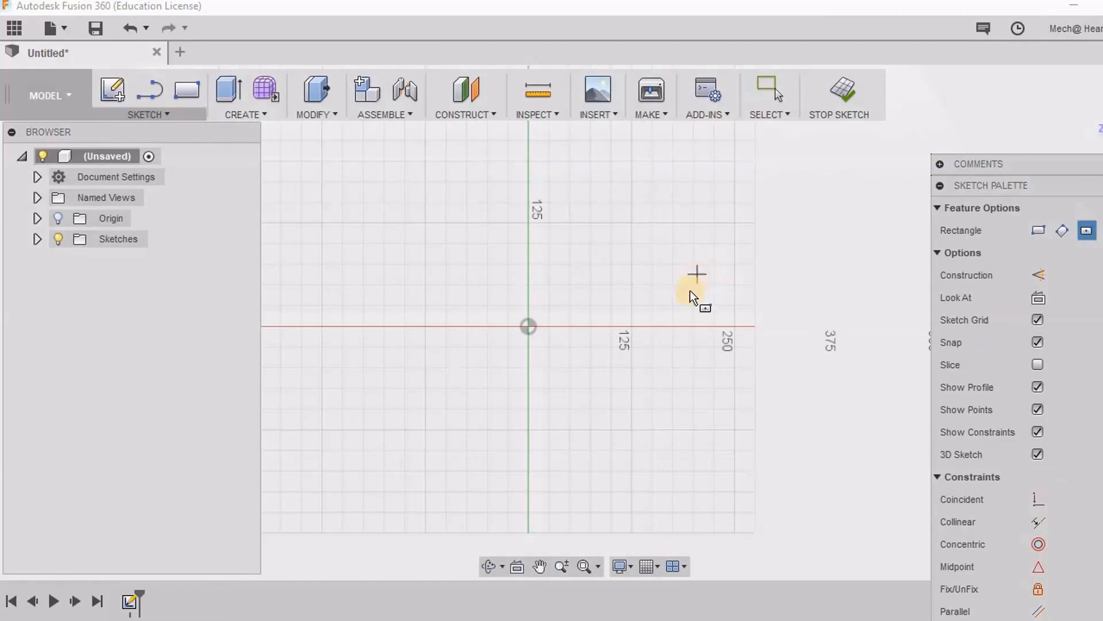
left_click(530, 325)
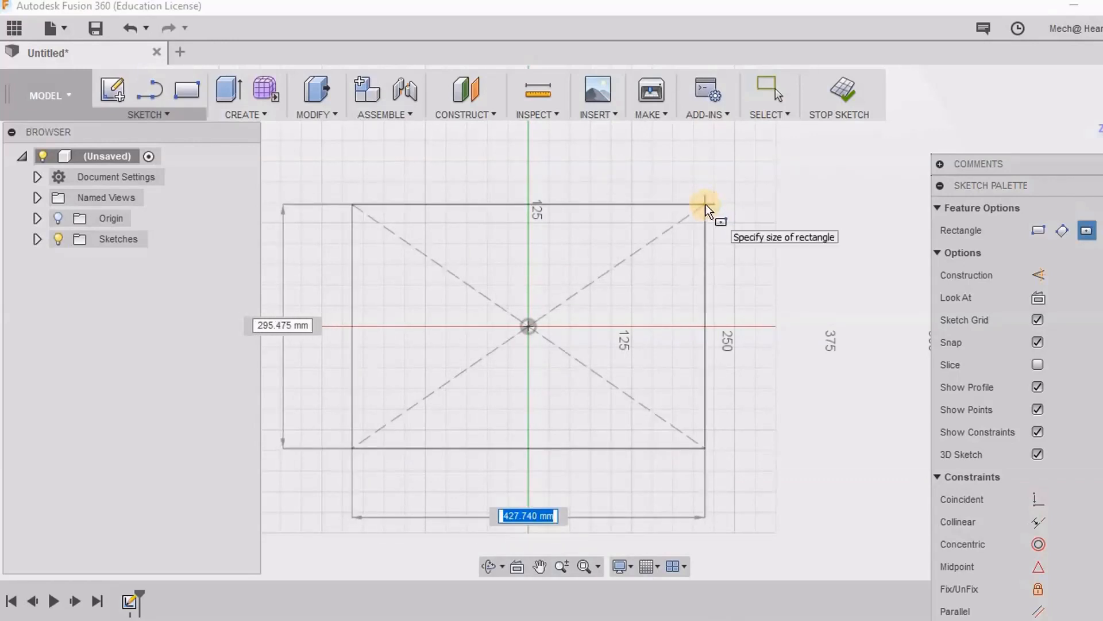
type("500")
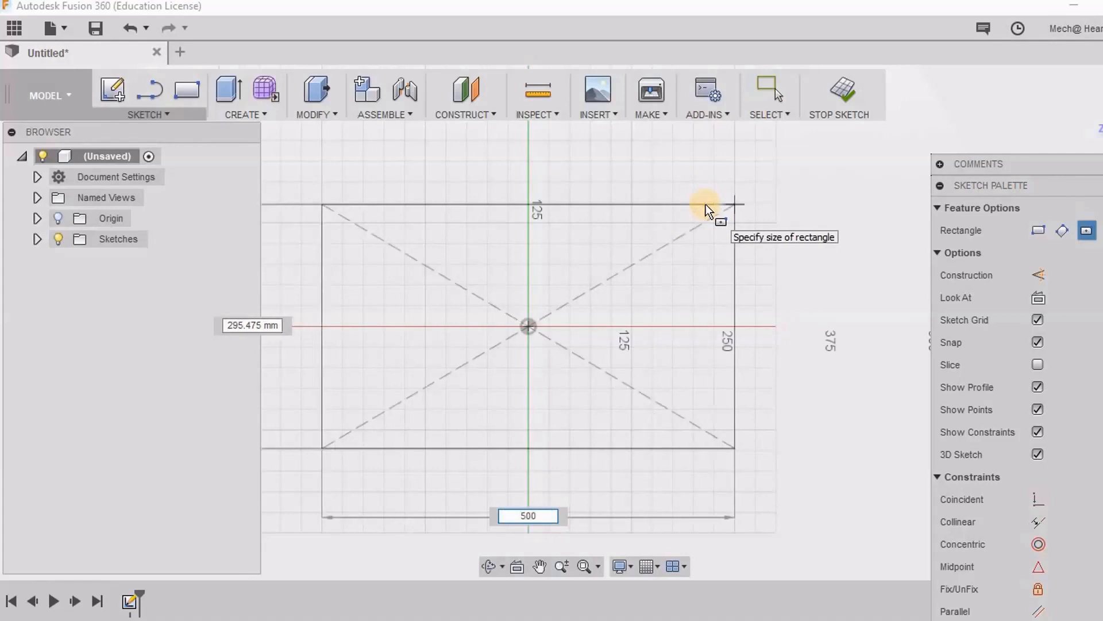
key("Return")
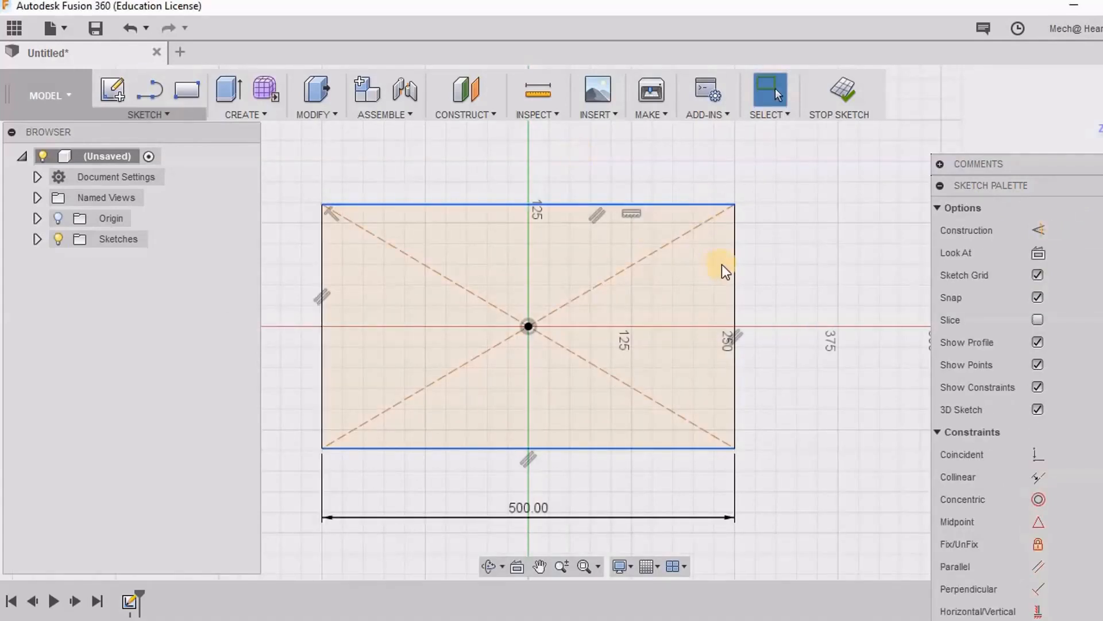
scroll(655, 356, "down", 4)
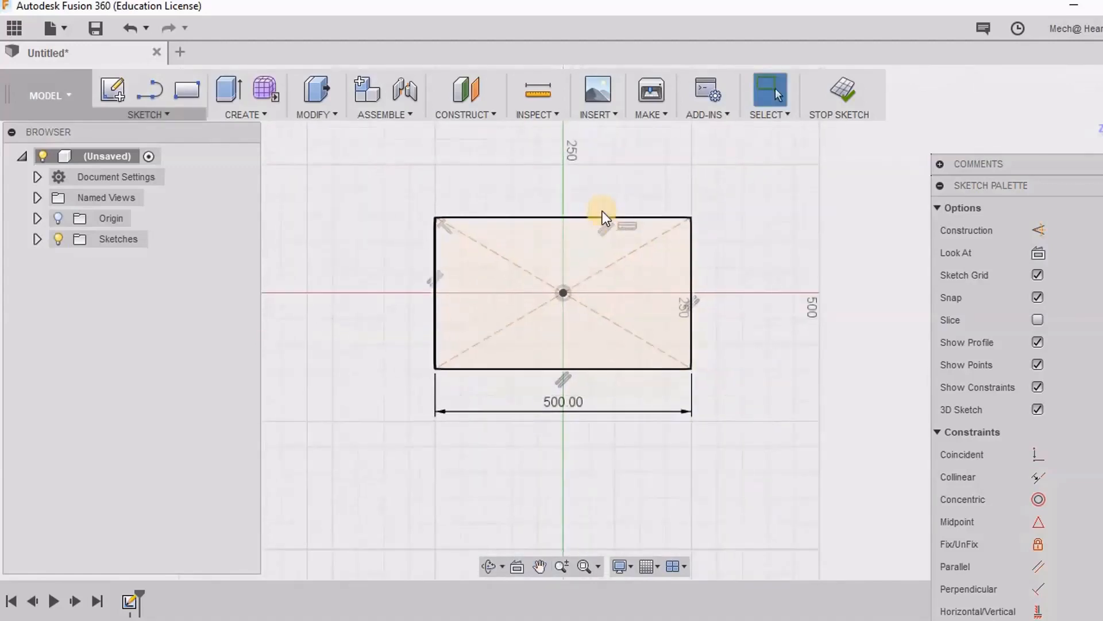
scroll(605, 218, "up", 4)
scroll(608, 233, "down", 3)
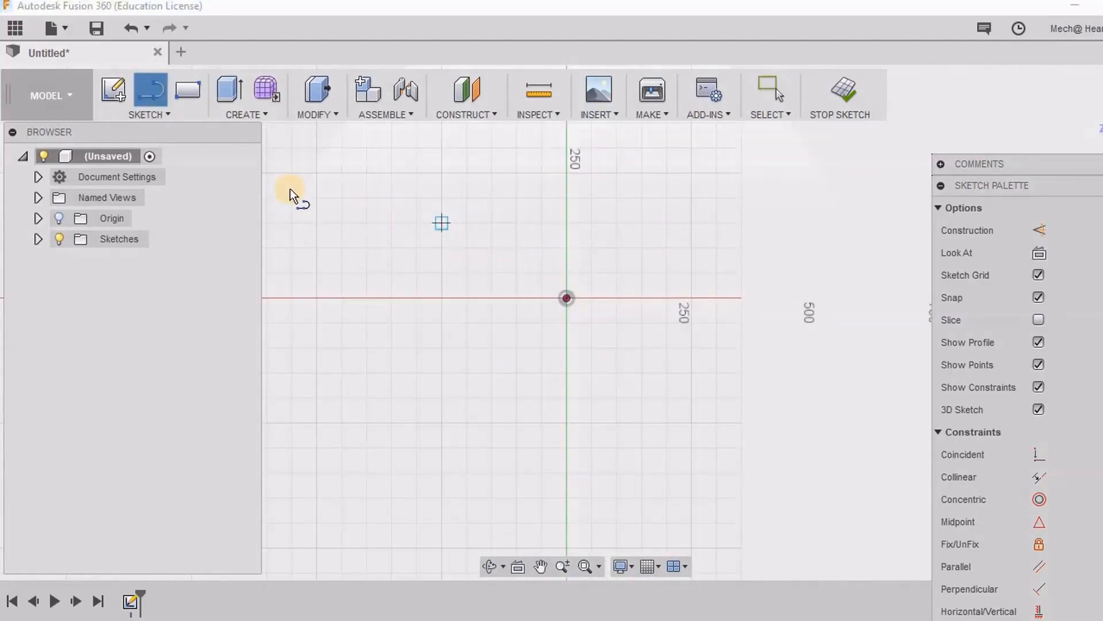
Step: Sketch a center rectangle centred on the origin with a height of 200 mm and a width of 500 mm
left_click(158, 115)
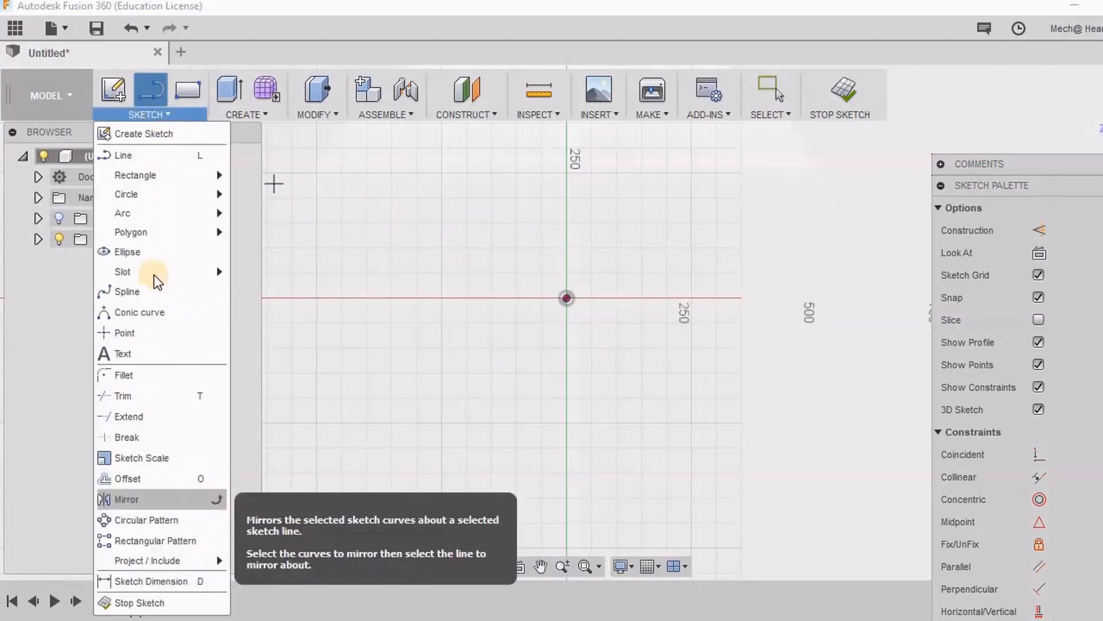
mouse_move(166, 175)
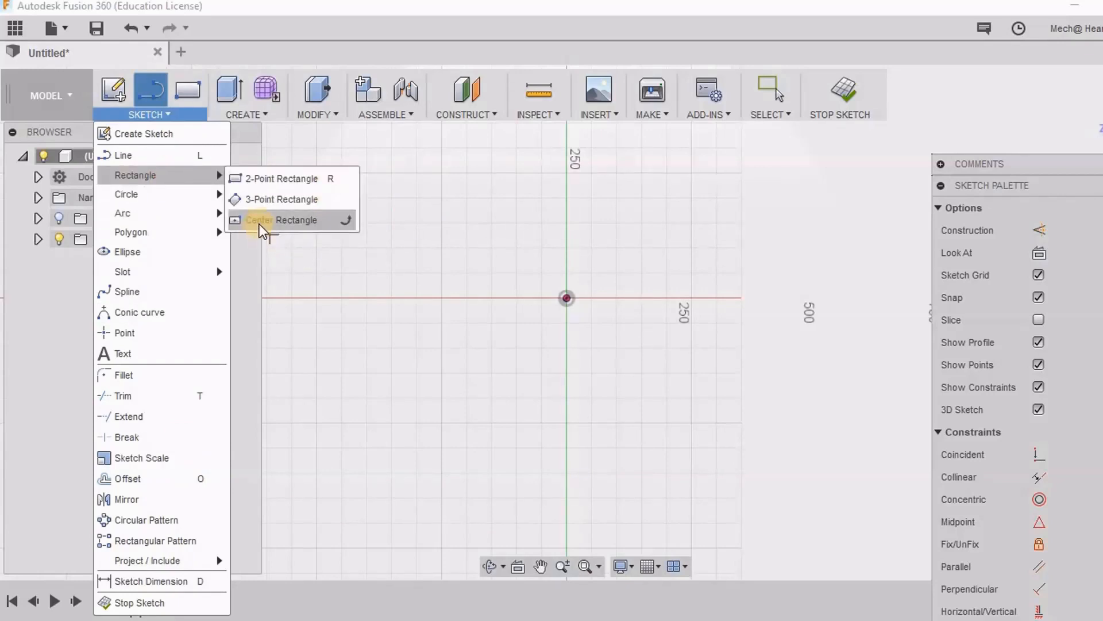
left_click(298, 228)
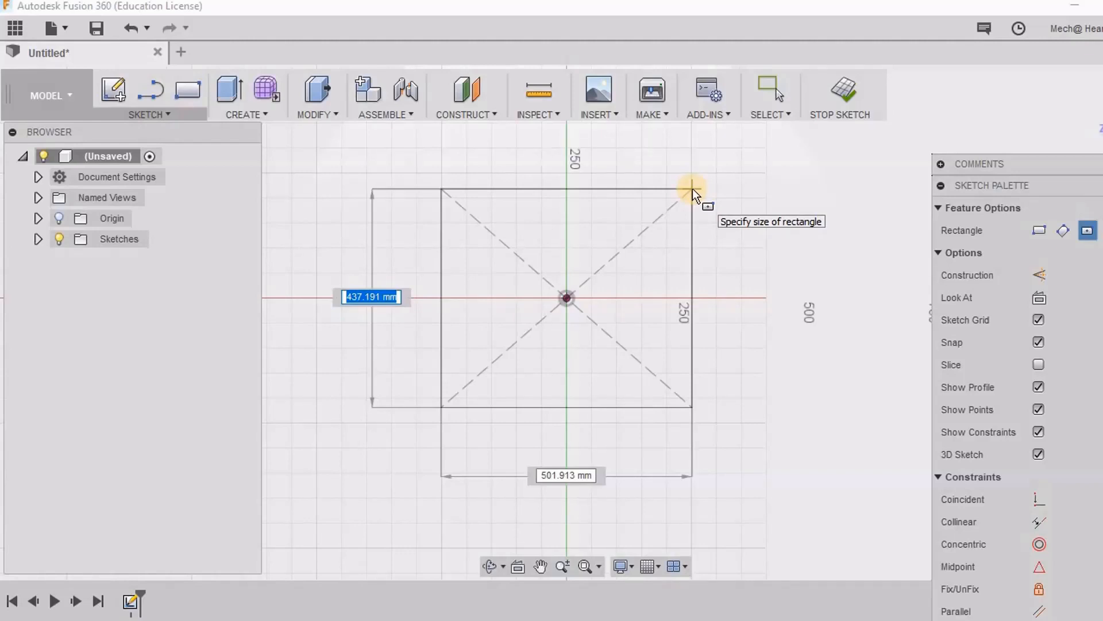
type("200")
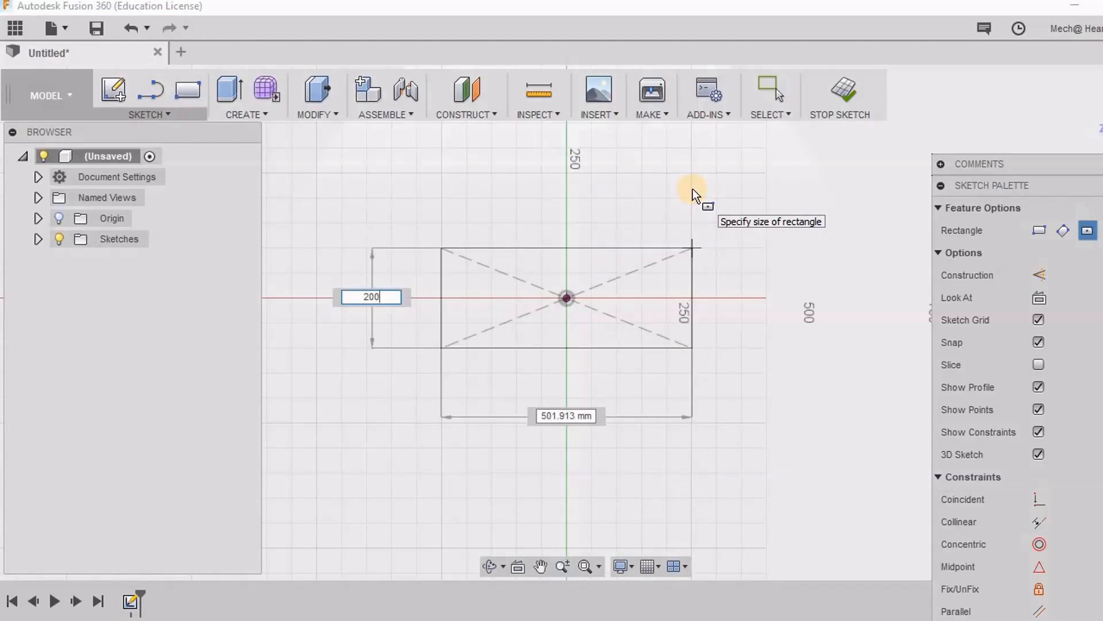
key("Tab")
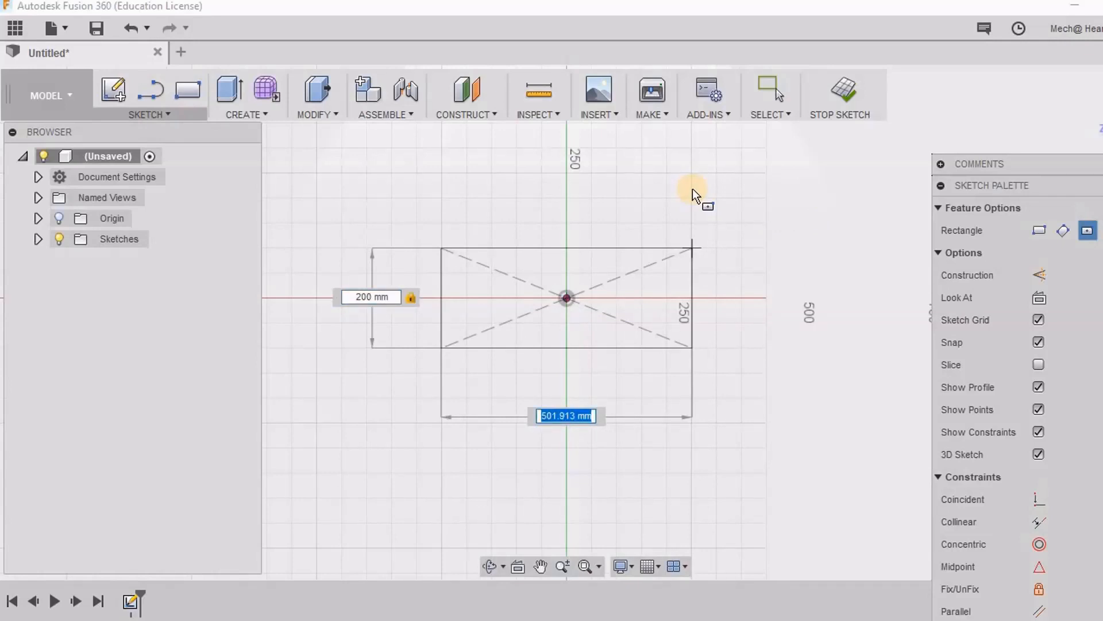
type("500")
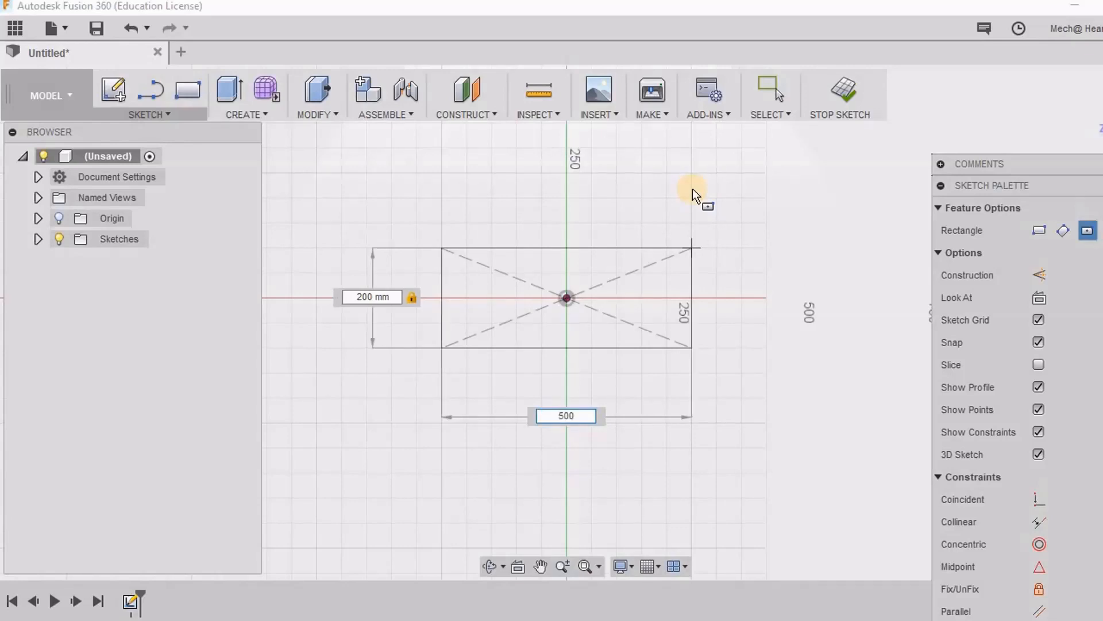
key("Tab")
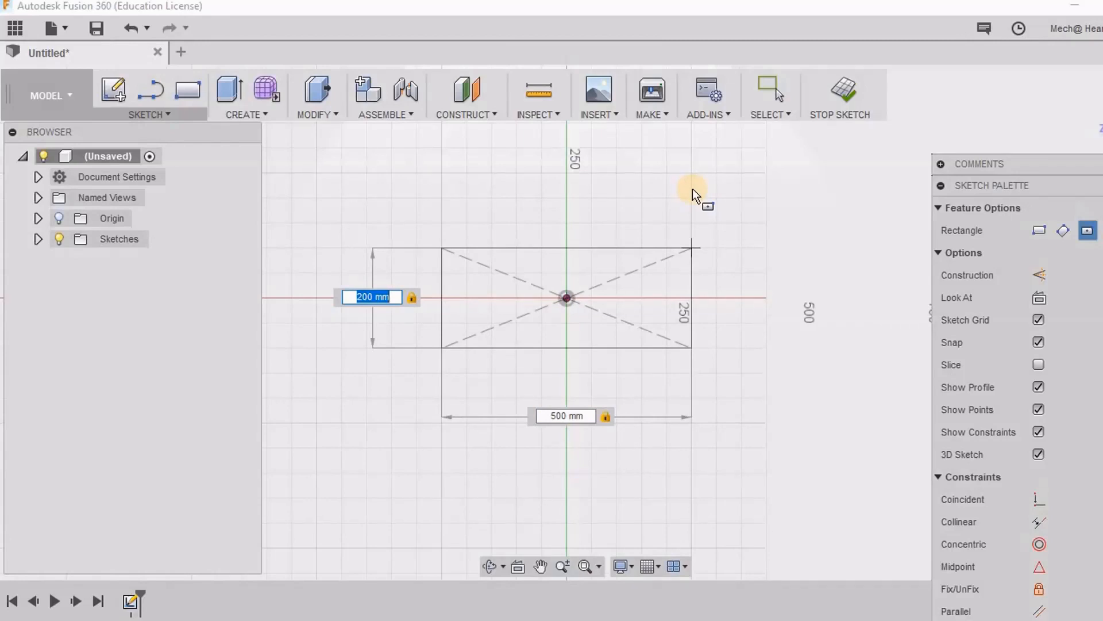
key("Return")
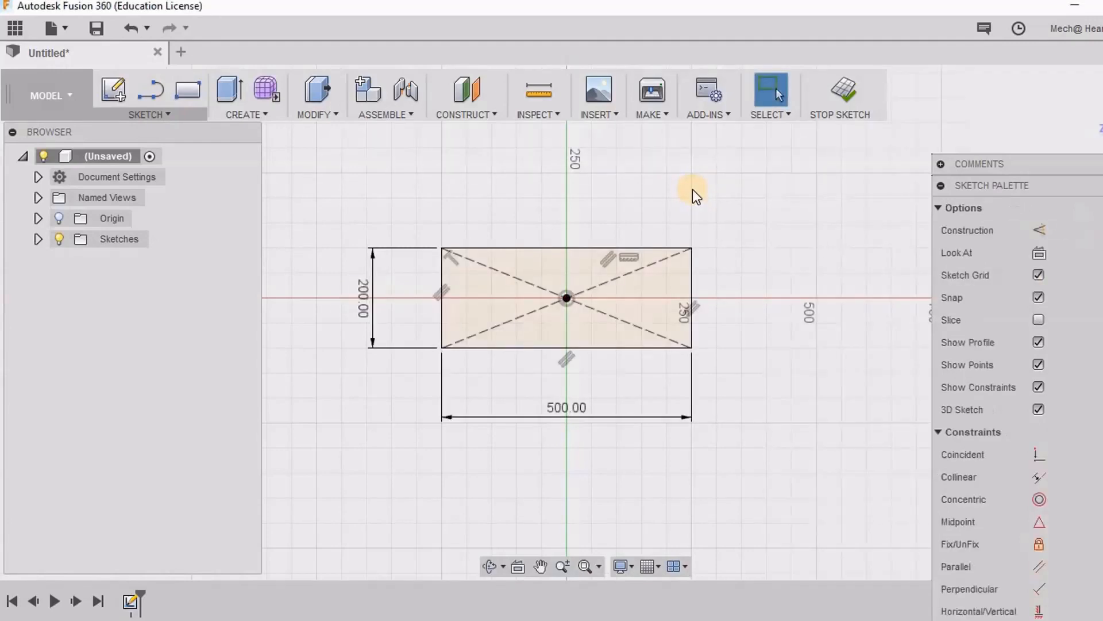
Step: Move the 200 mm height dimension closer to the center rectangle's left edge
scroll(692, 188, "up", 2)
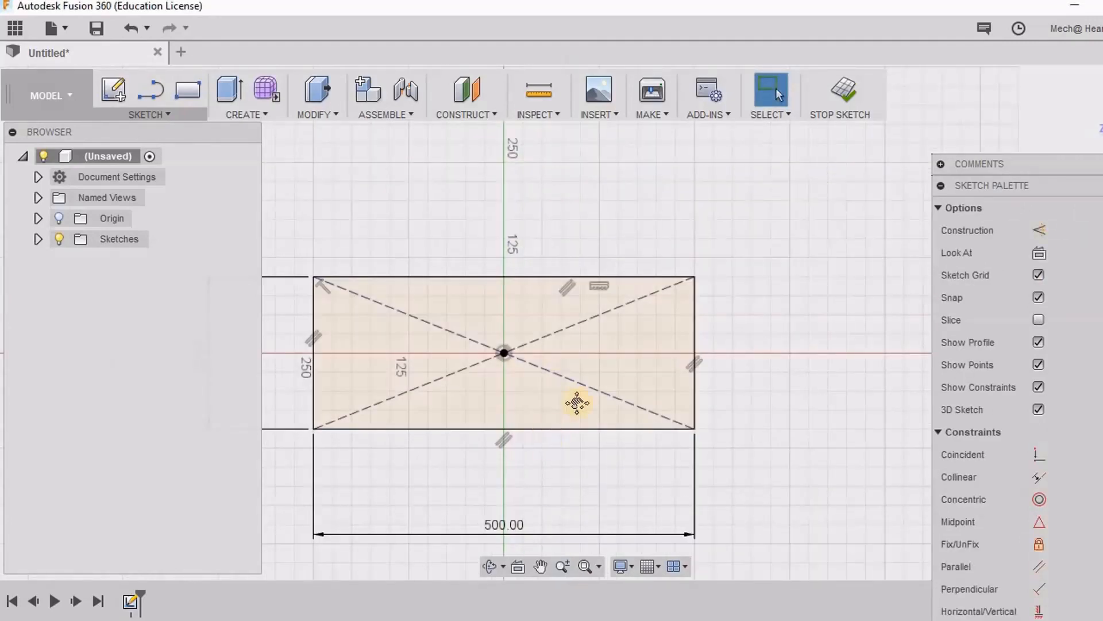
middle_click_drag(576, 402, 618, 382)
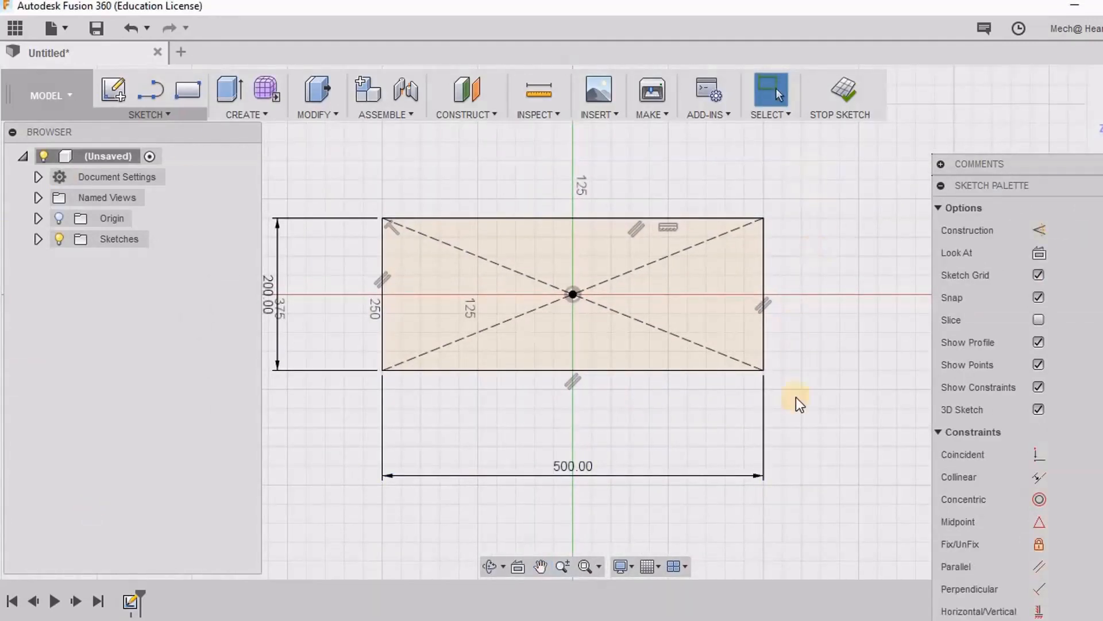
left_click_drag(271, 305, 346, 298)
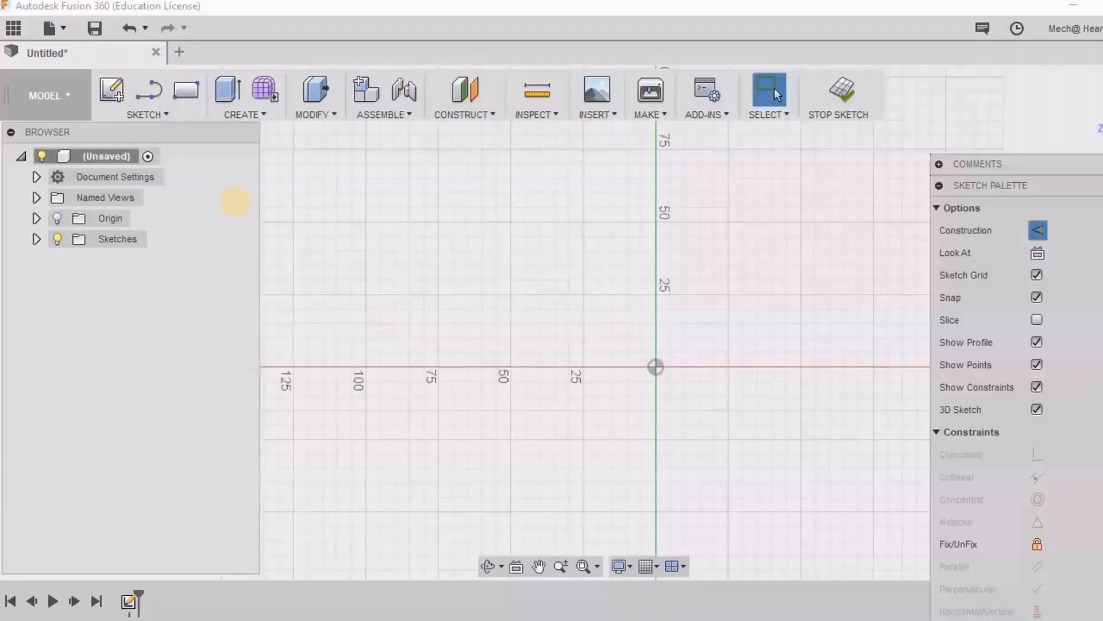
Step: Sketch a center diameter circle with a diameter of 500 mm, centred above and left of the origin
left_click(139, 117)
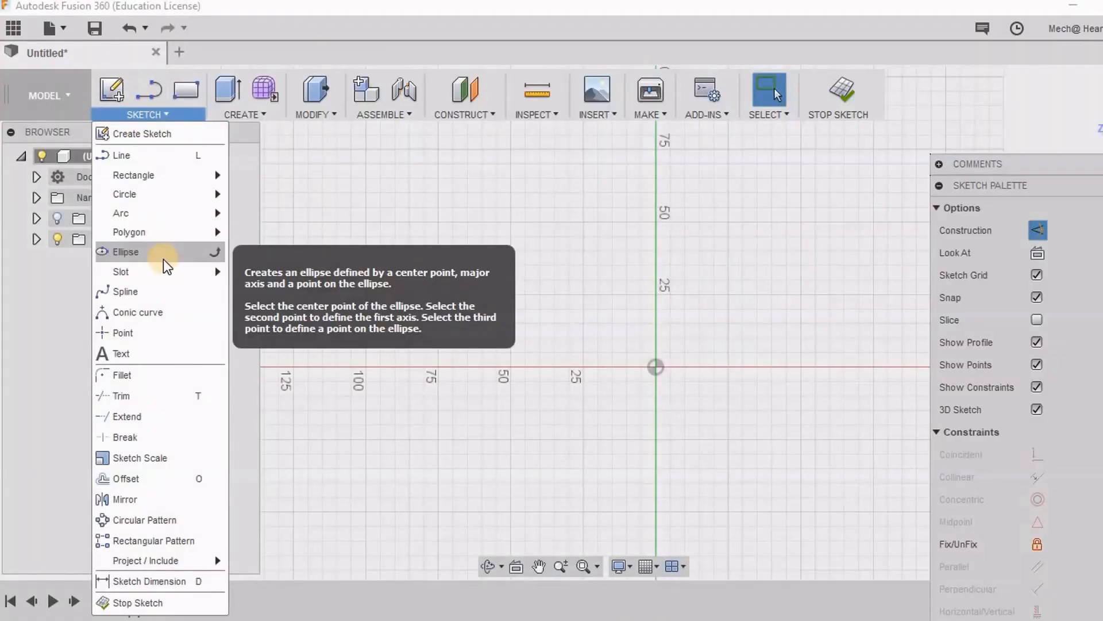
mouse_move(218, 195)
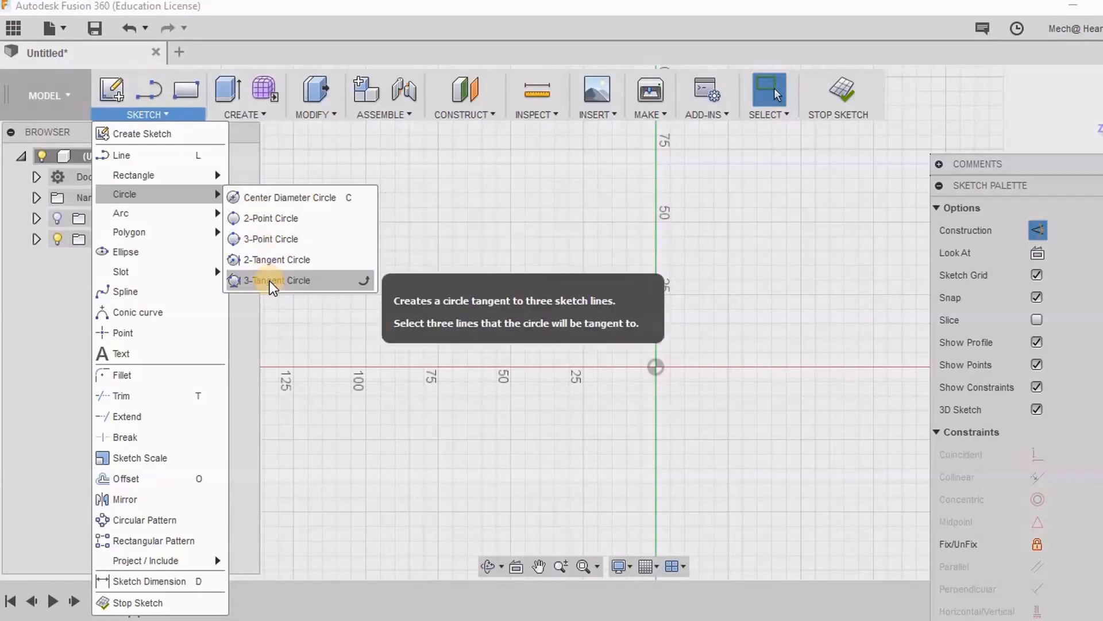
left_click(271, 199)
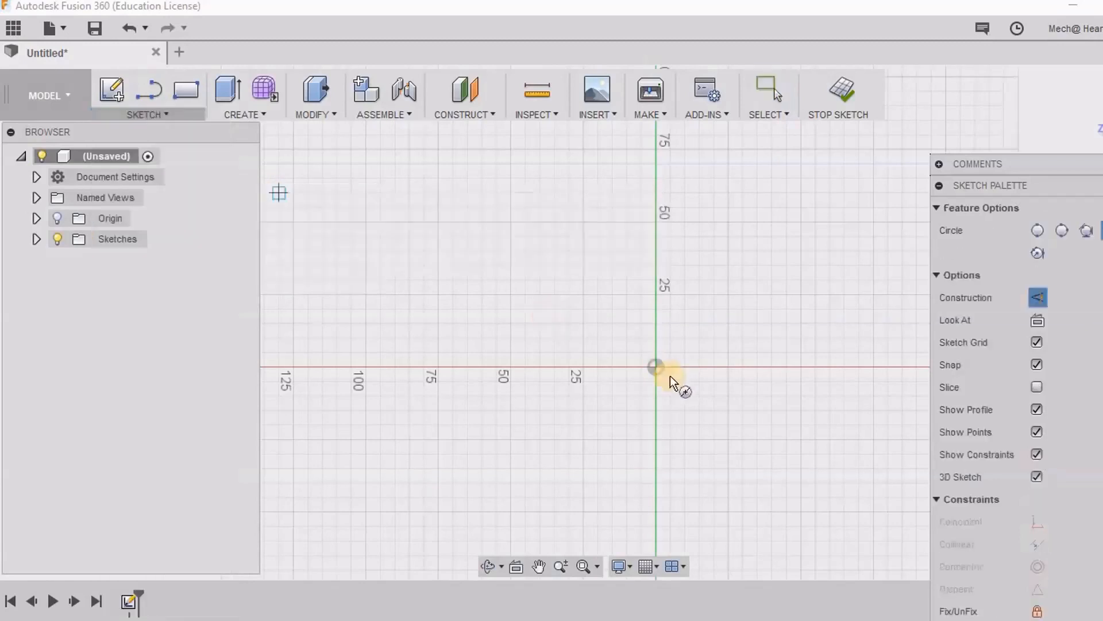
left_click(470, 272)
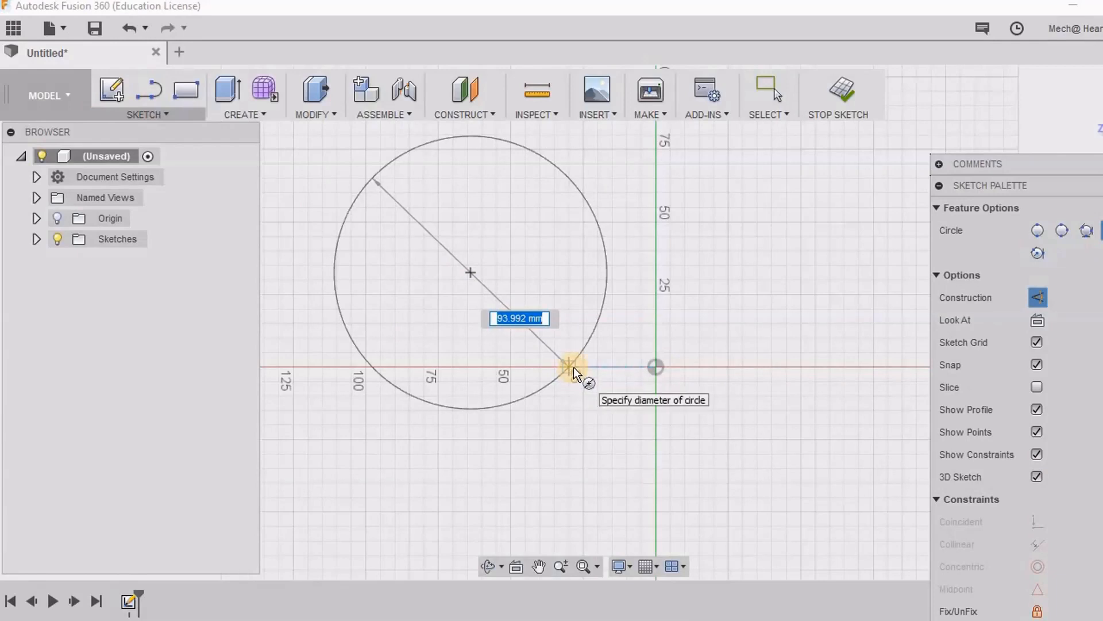
type("500")
key("Tab")
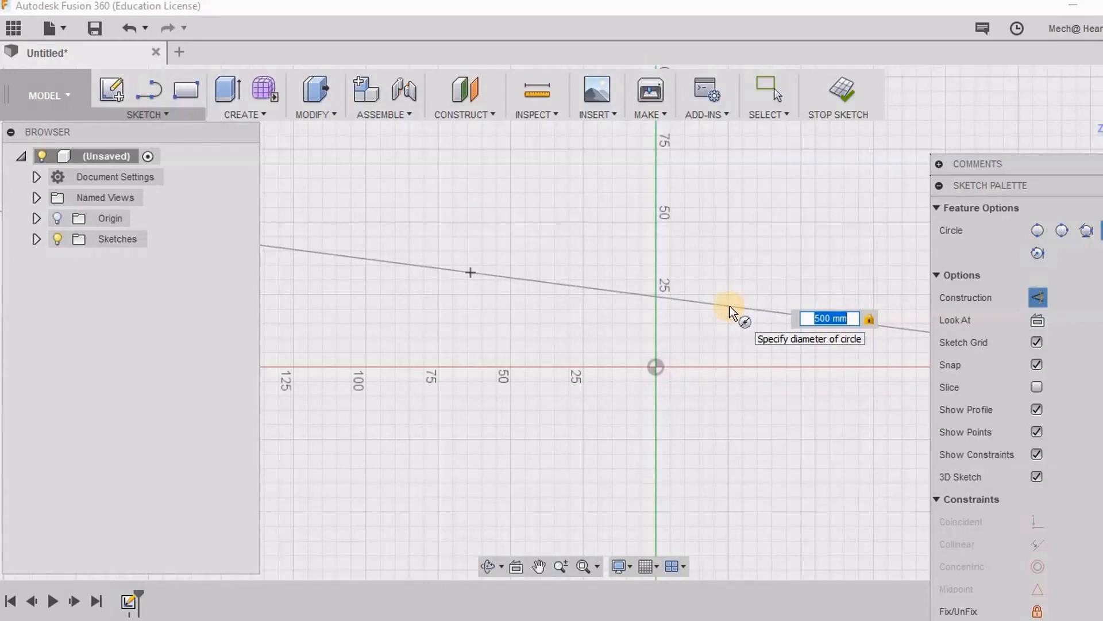
key("Return")
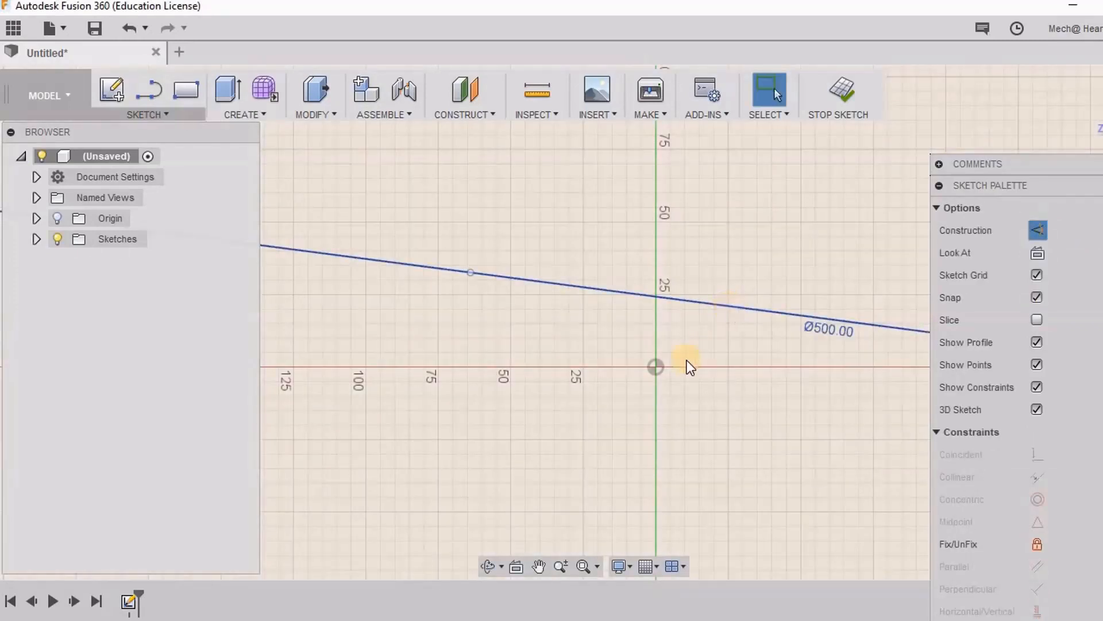
Step: Set the circle's diameter to 800 mm
scroll(667, 368, "down", 8)
middle_click_drag(594, 329, 470, 244)
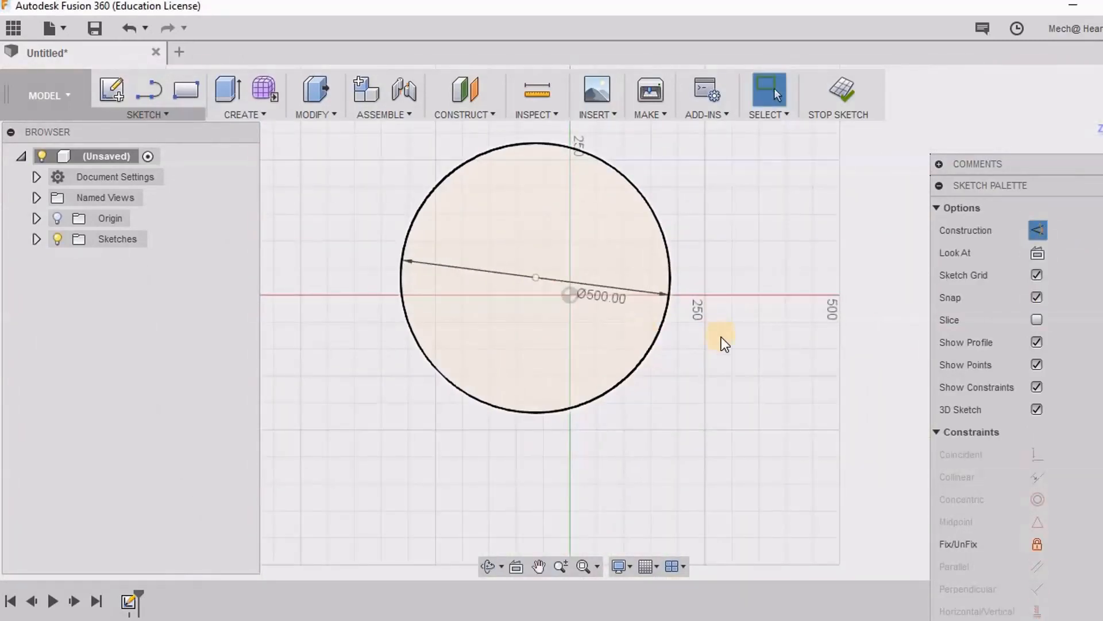
double_click(603, 298)
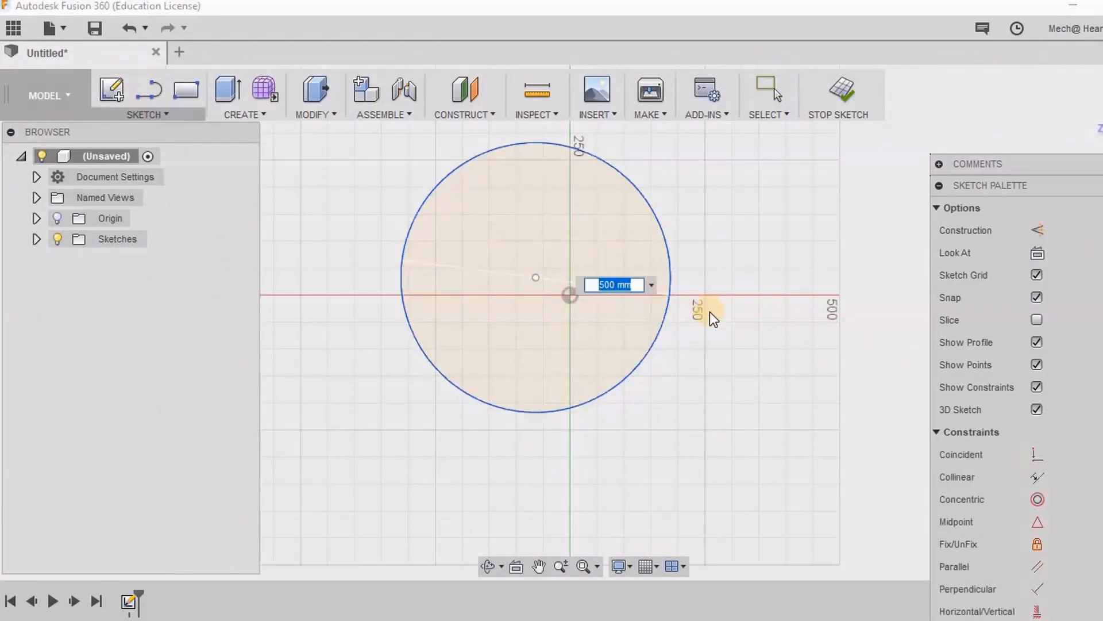
type("800")
key("Return")
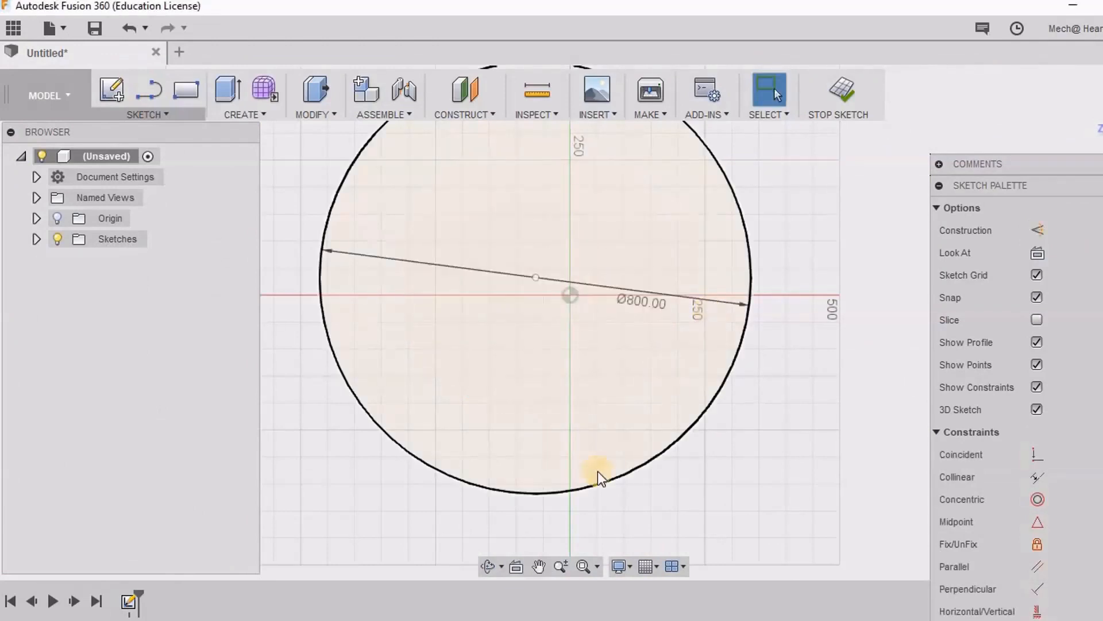
Step: Delete the center diameter circle together with its dimension
left_click(585, 568)
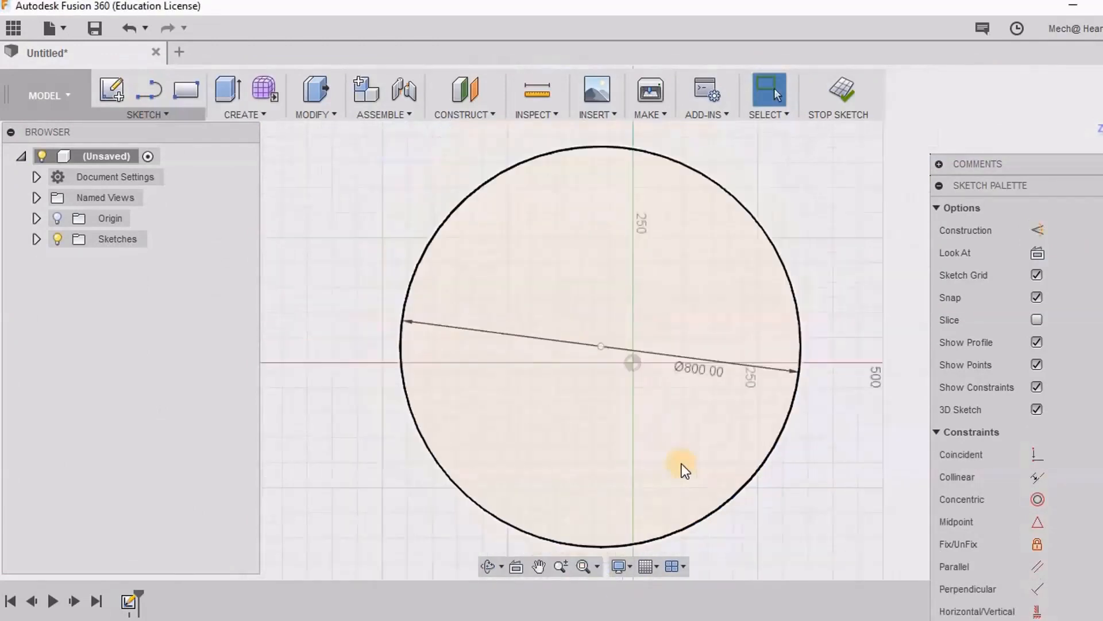
left_click_drag(382, 123, 860, 565)
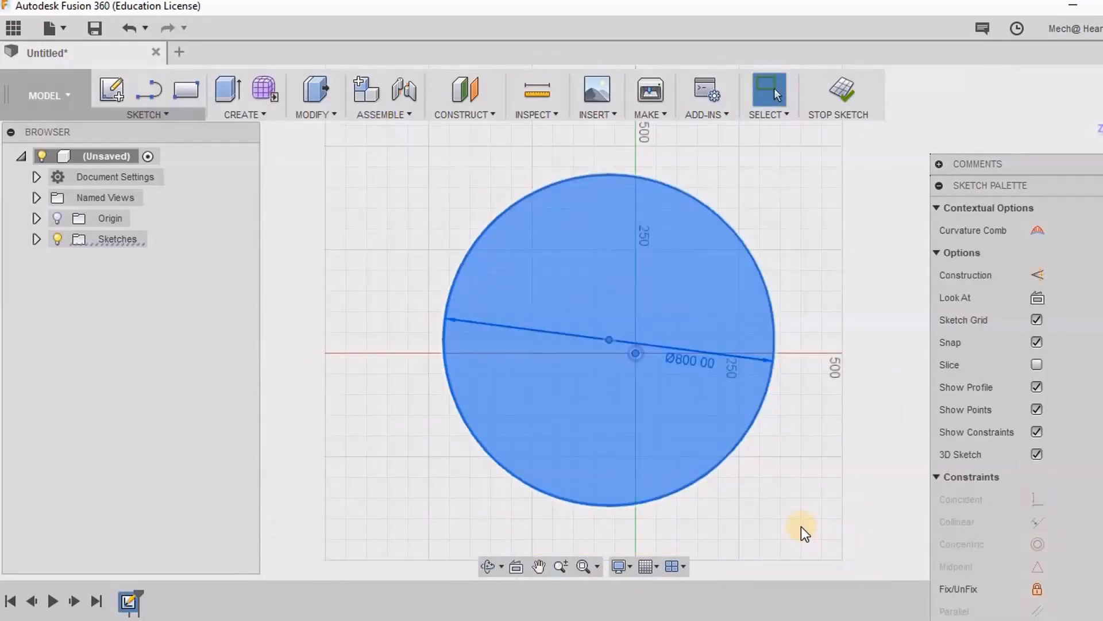
key("Delete")
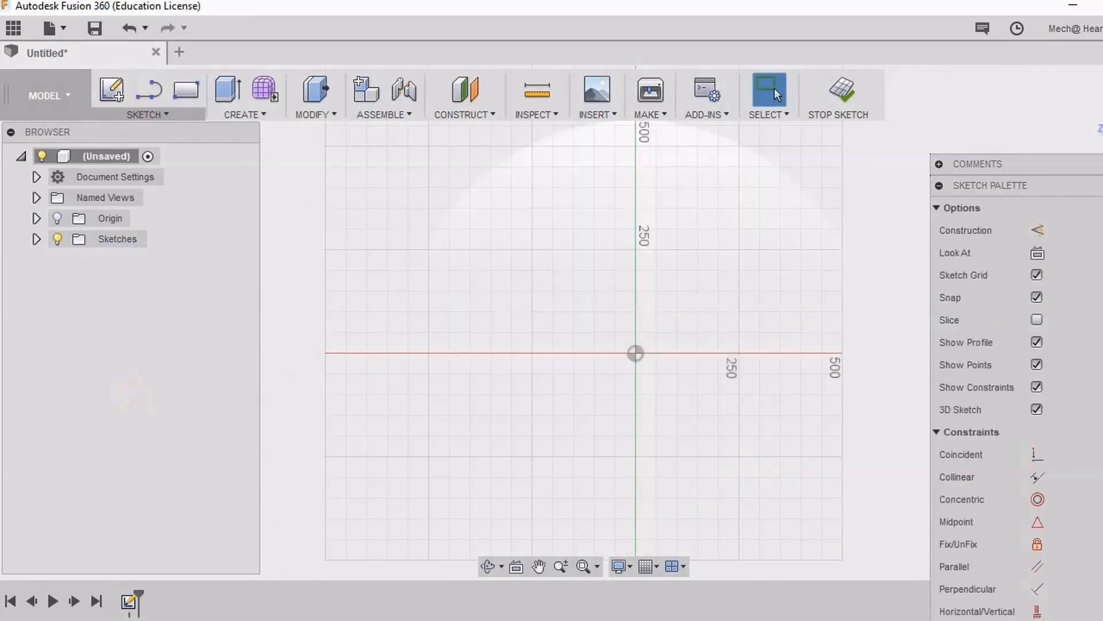
Step: Sketch a 2-point circle with a diameter of 500 mm, starting above and left of the origin
left_click(168, 117)
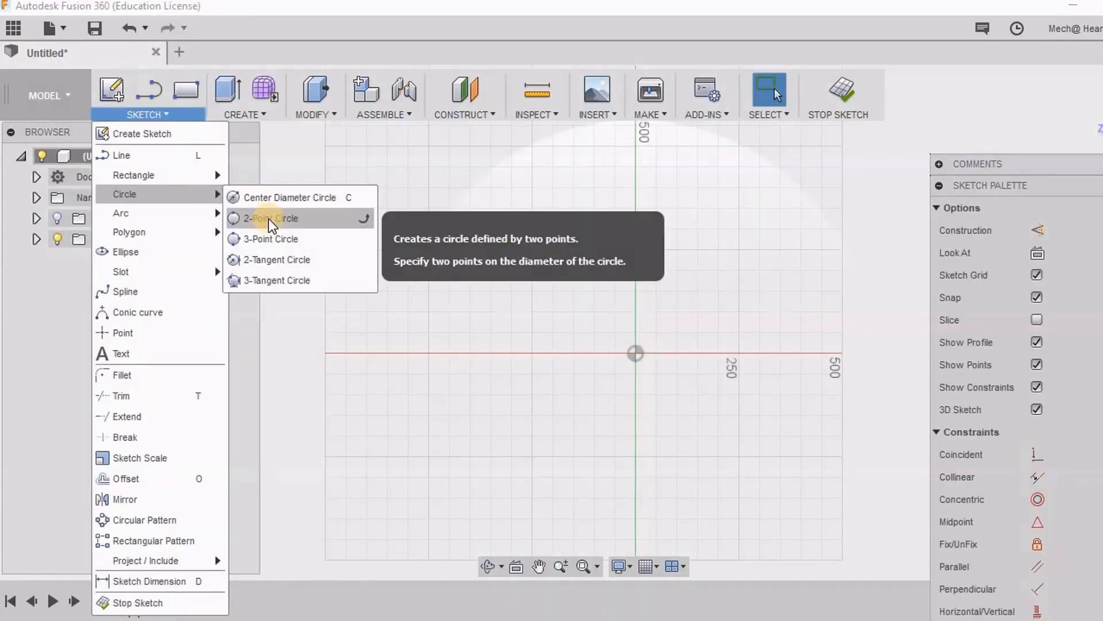
left_click(268, 218)
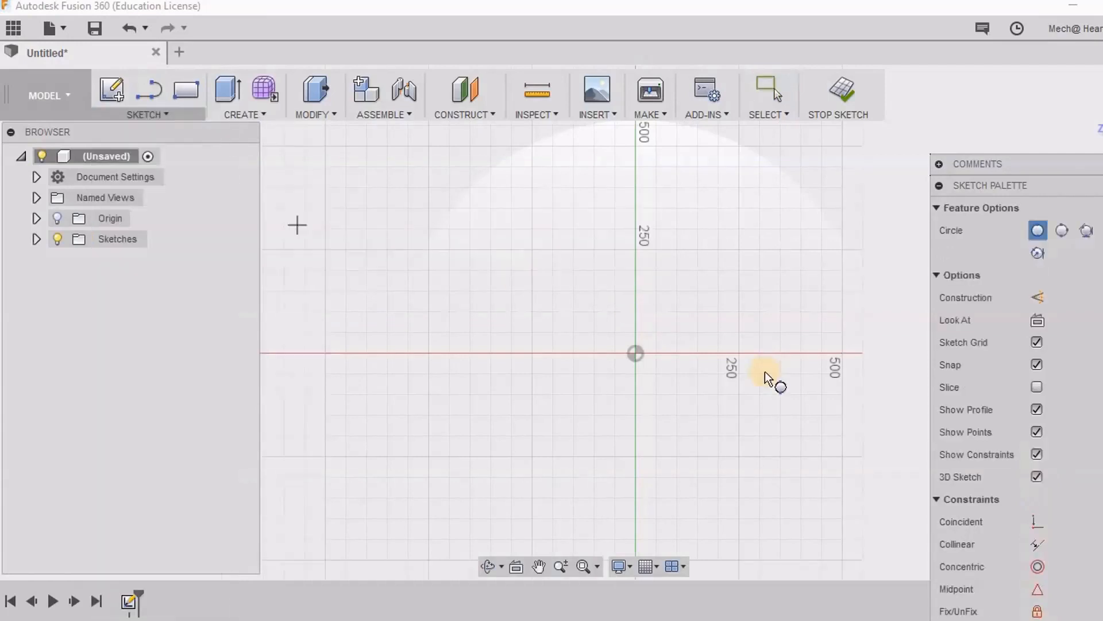
left_click(449, 270)
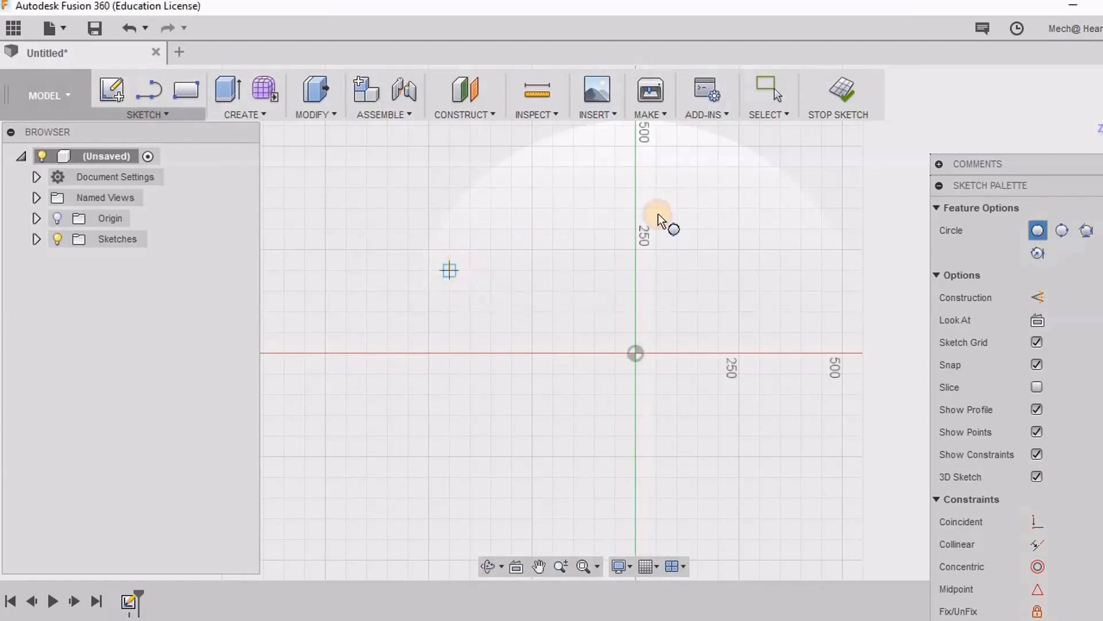
left_click(739, 291)
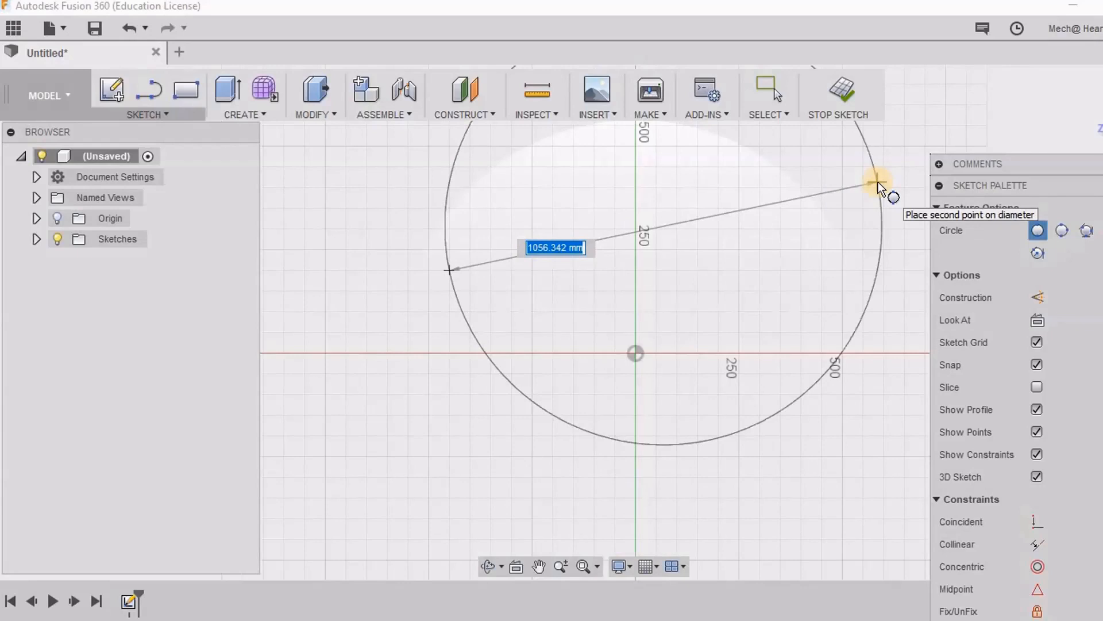
type("00")
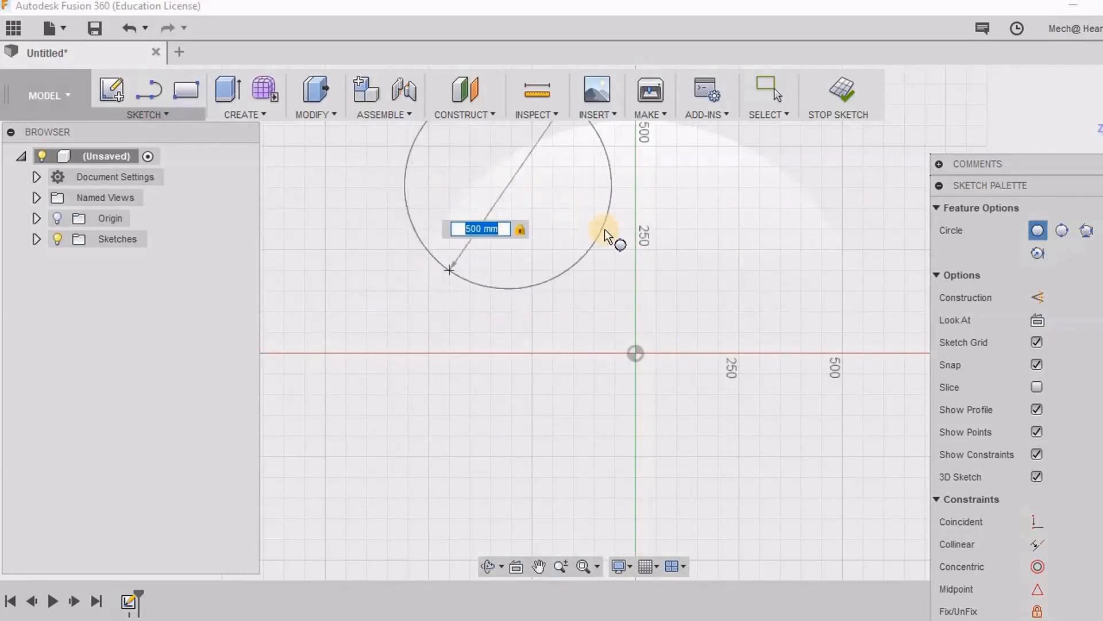
left_click(624, 254)
Step: Sketch two more 2-point circles freehand, a larger one overlapping the first circle's lower edge and a smaller one to its right
middle_click_drag(636, 438, 665, 307)
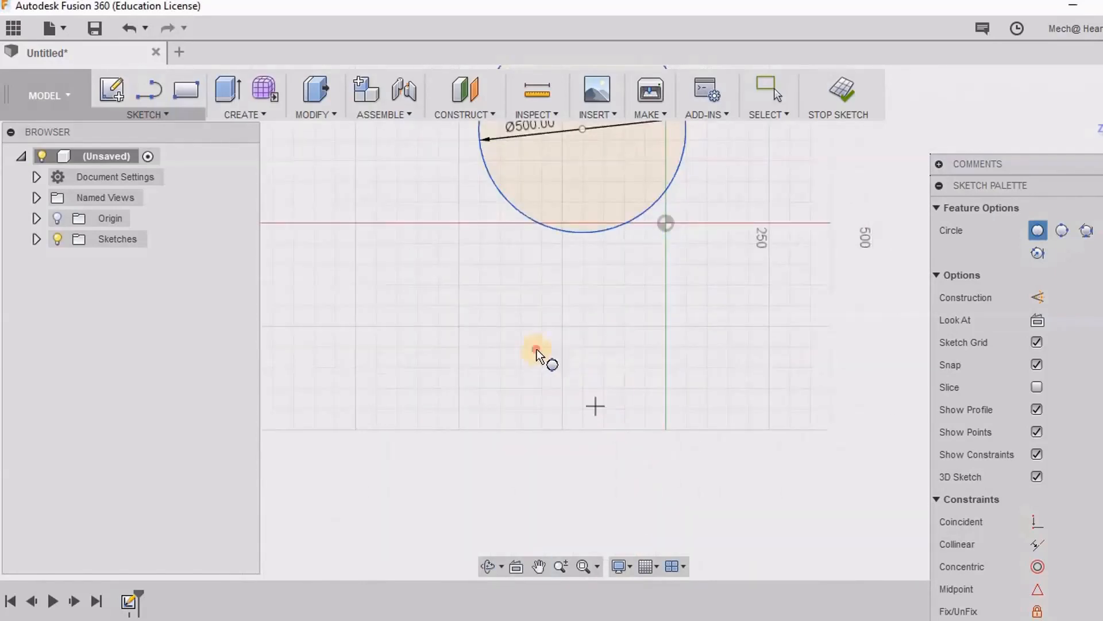
left_click(537, 348)
left_click(633, 340)
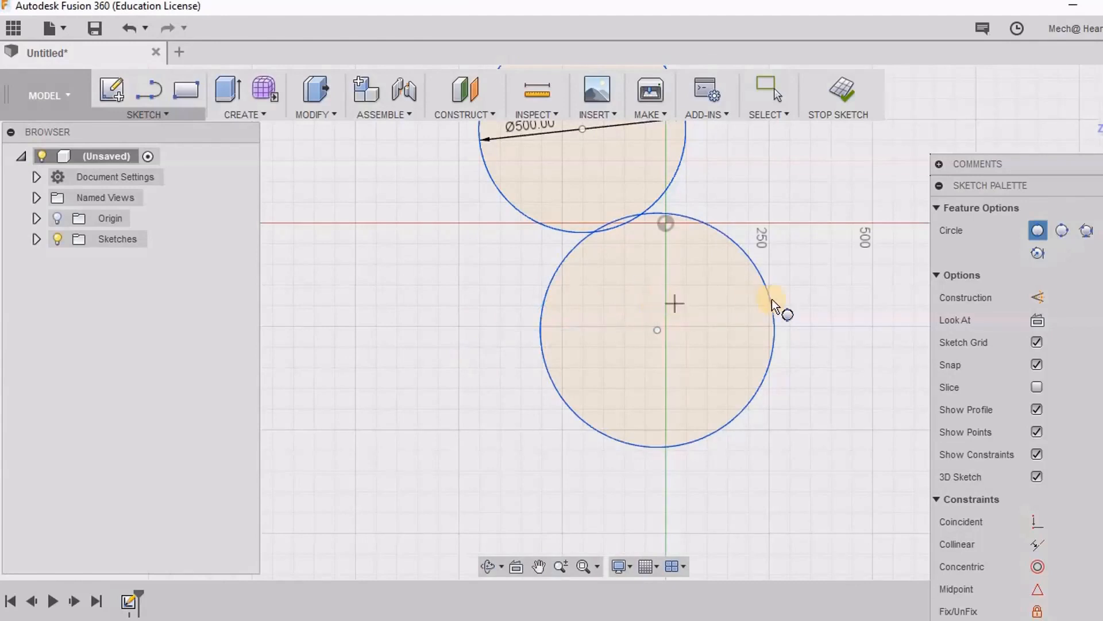
middle_click_drag(737, 333, 657, 401)
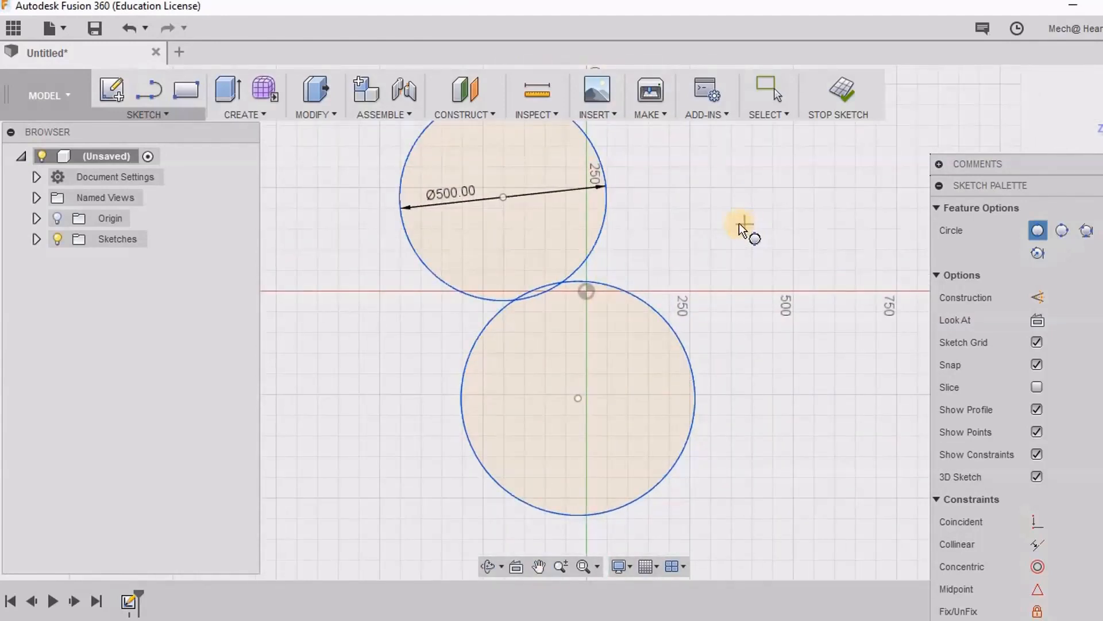
left_click(796, 209)
left_click(852, 214)
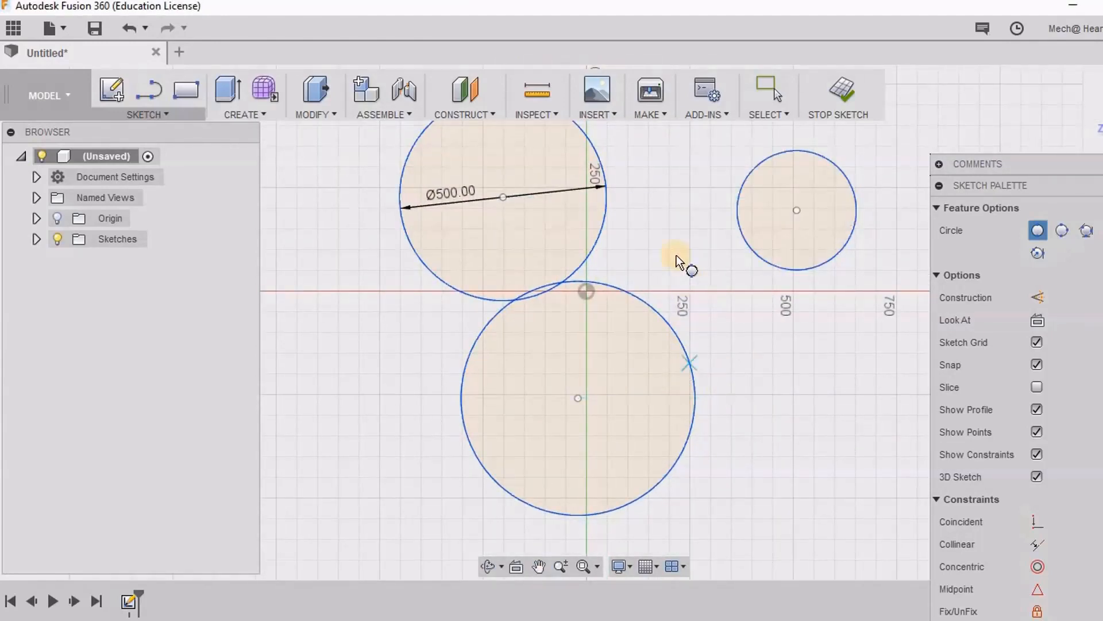
right_click(666, 236)
left_click(718, 241)
Step: Delete all three 2-point circles together with the diameter dimension
scroll(681, 371, "down", 3)
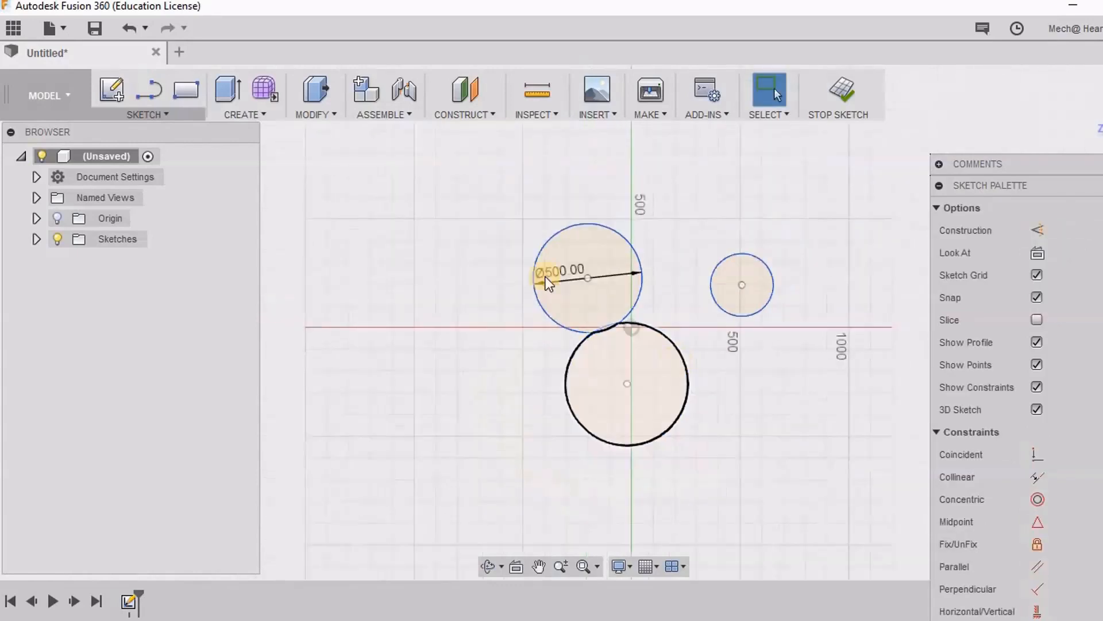
mouse_move(457, 159)
left_mouse_down()
mouse_move(833, 475)
mouse_move(825, 467)
left_mouse_up()
key("Delete")
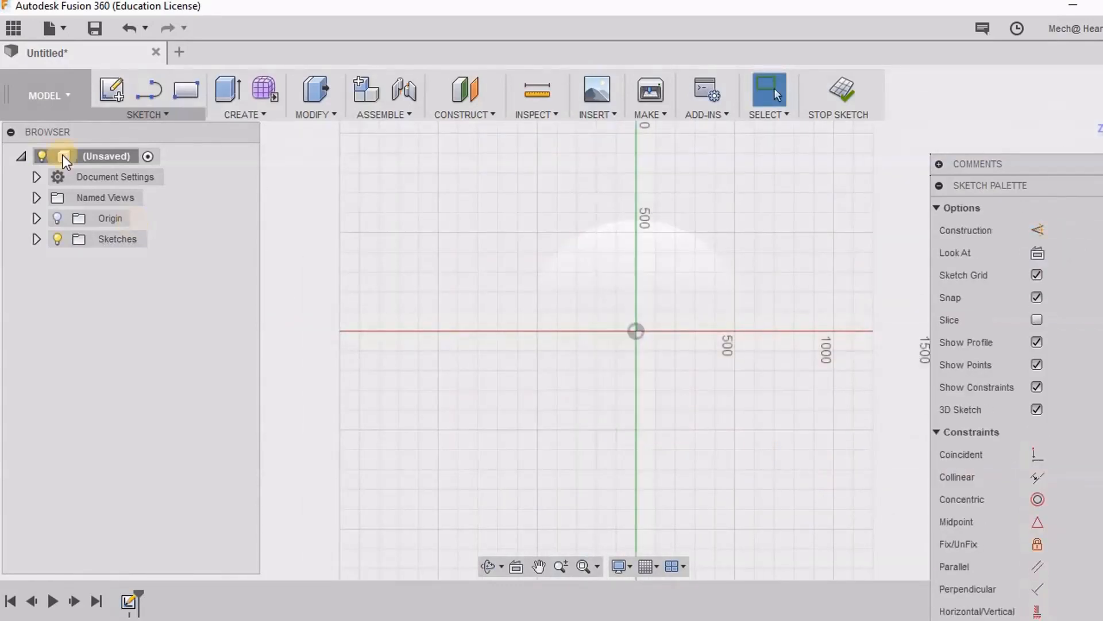
Step: Sketch a 3-point circle with a diameter of 1000 mm, mostly above and left of the origin
left_click(159, 115)
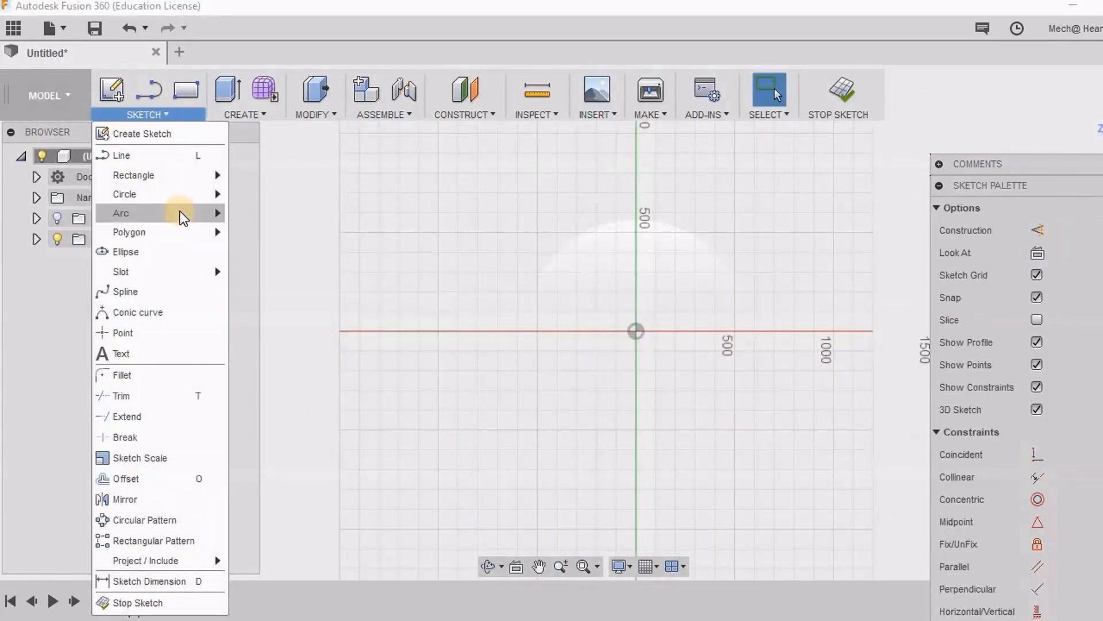
mouse_move(178, 194)
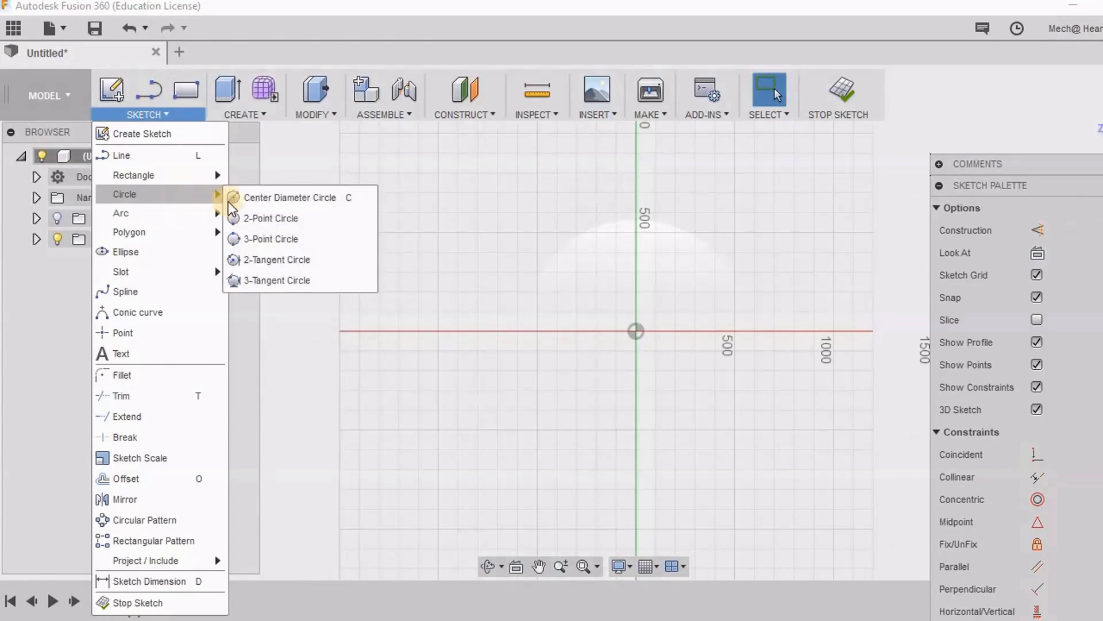
left_click(274, 243)
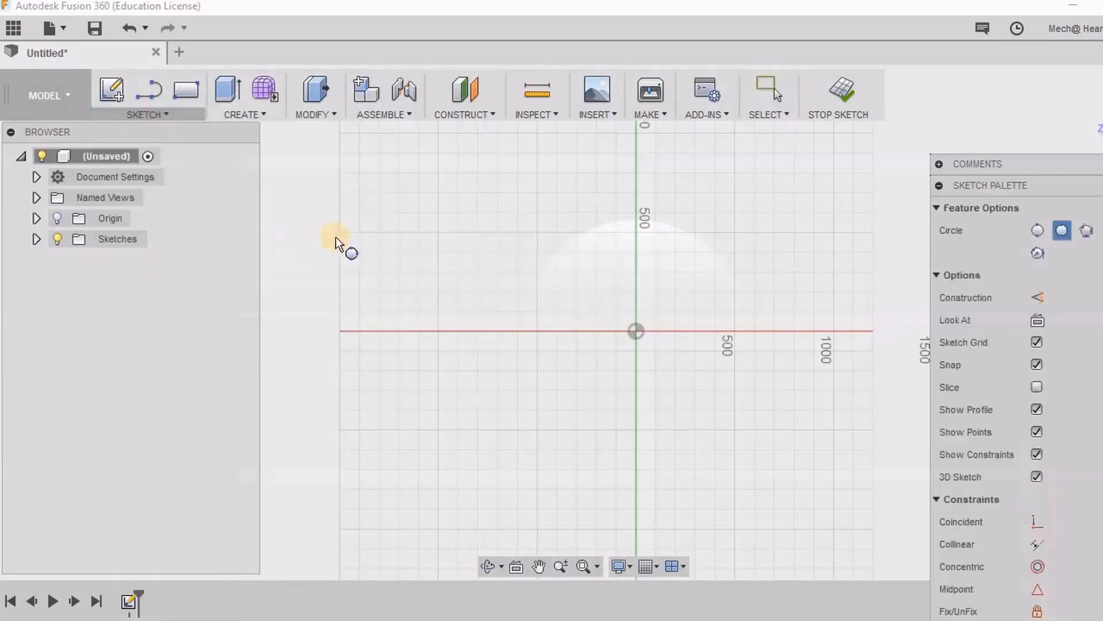
left_click(449, 281)
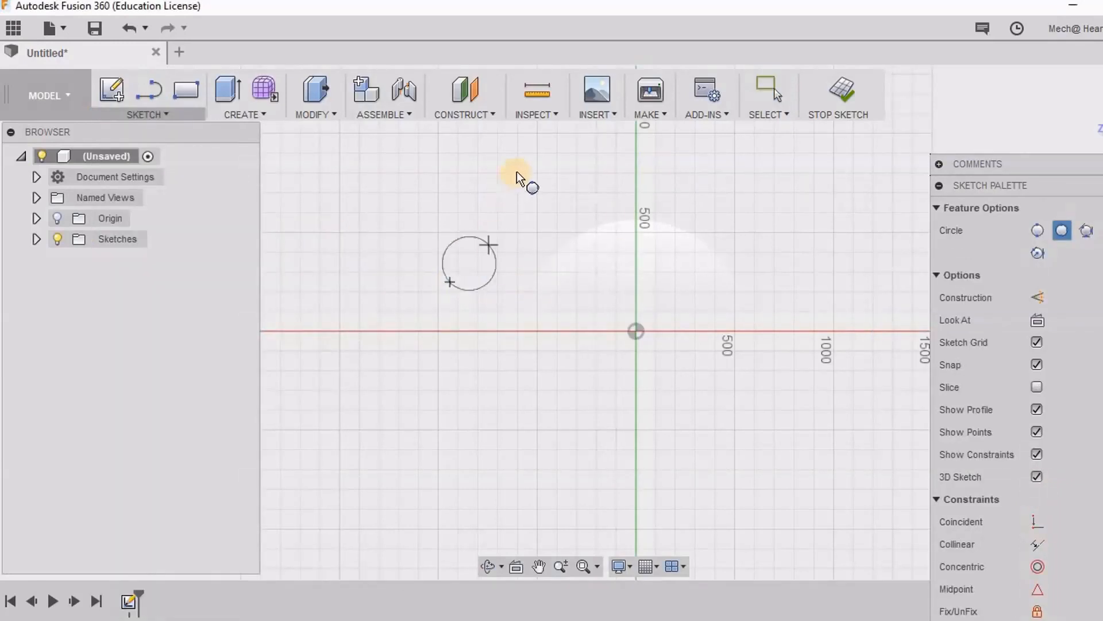
left_click(576, 173)
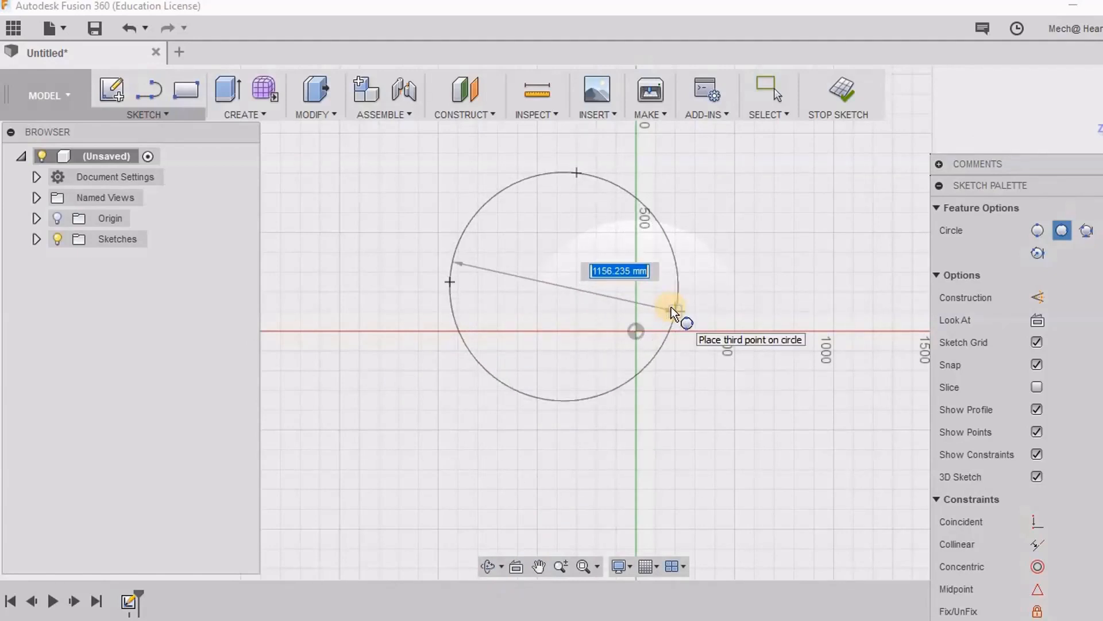
type("1000")
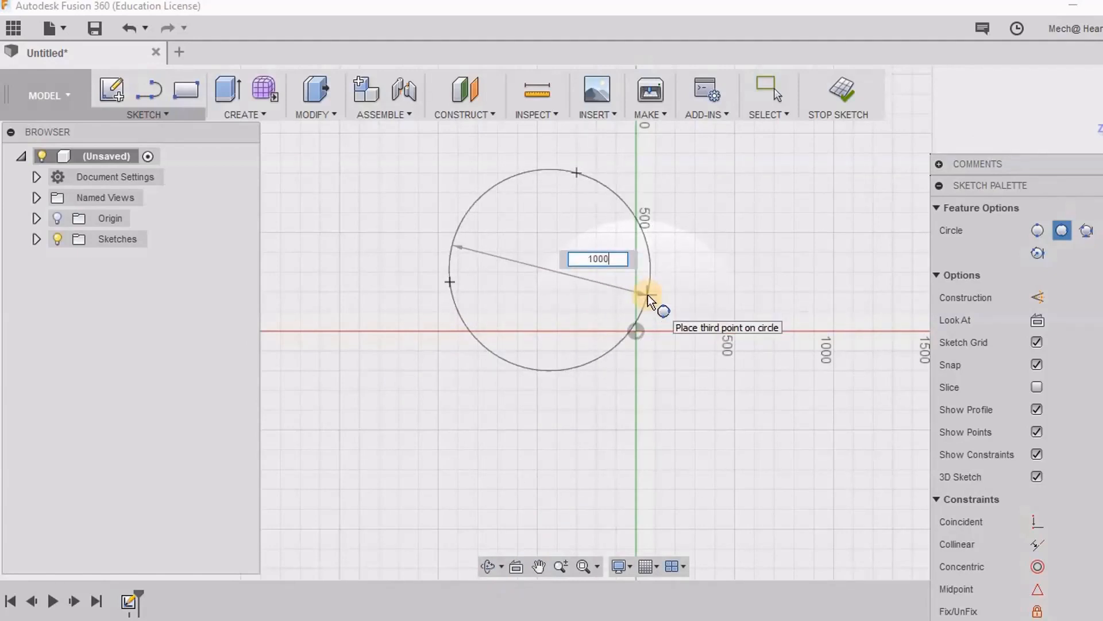
key("Tab")
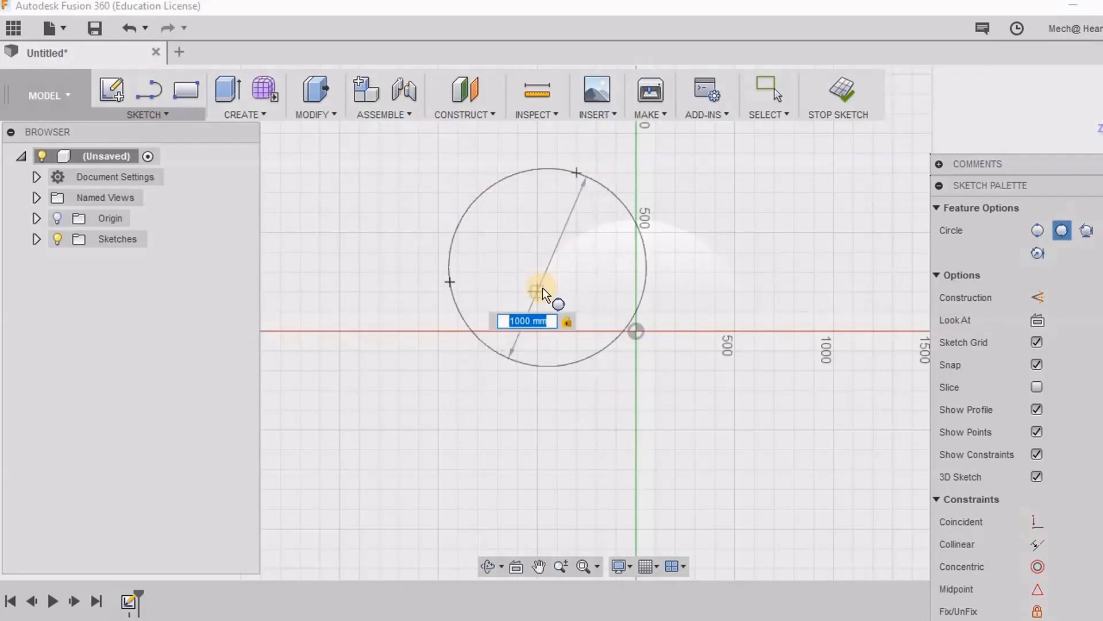
middle_click_drag(543, 287, 557, 401)
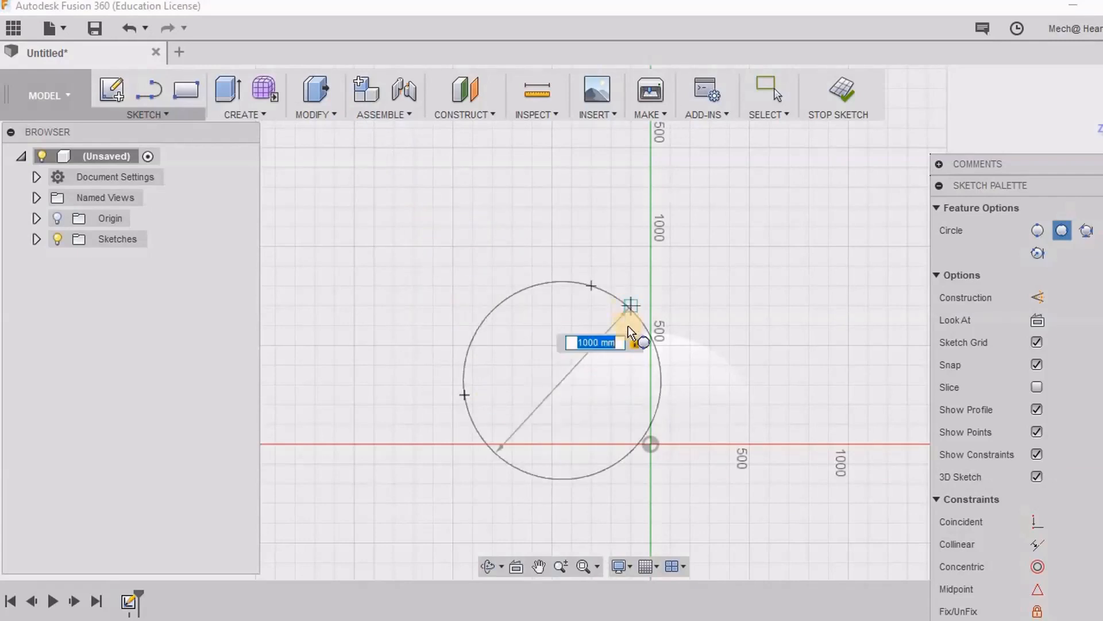
left_click(667, 423)
key("Escape")
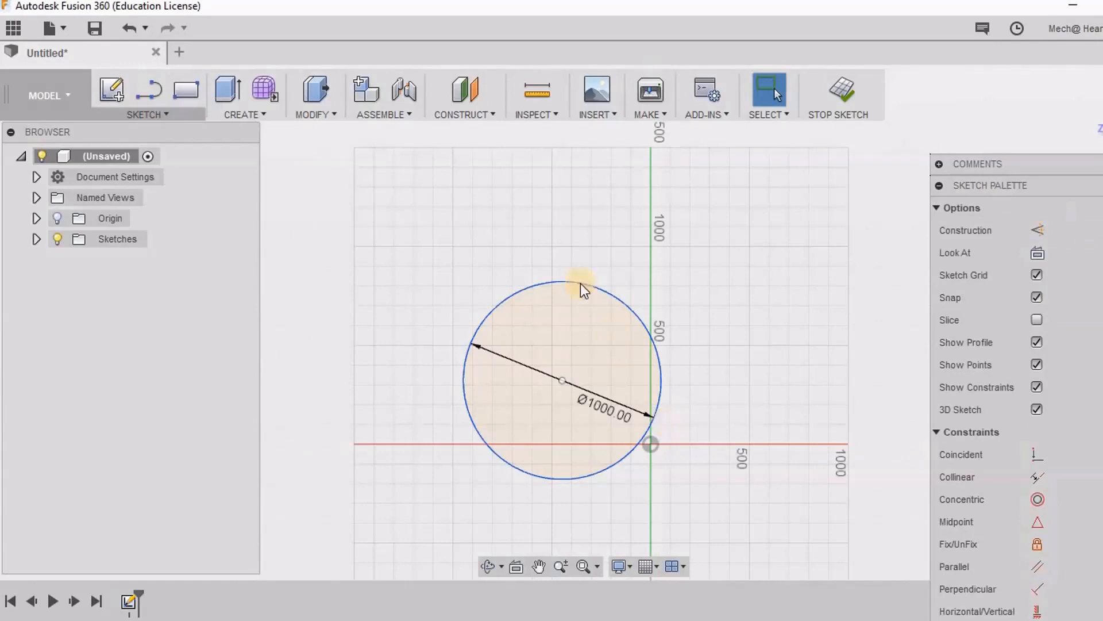
Step: Delete the 3-point circle together with its diameter dimension
scroll(561, 266, "down", 2)
scroll(563, 223, "up", 3)
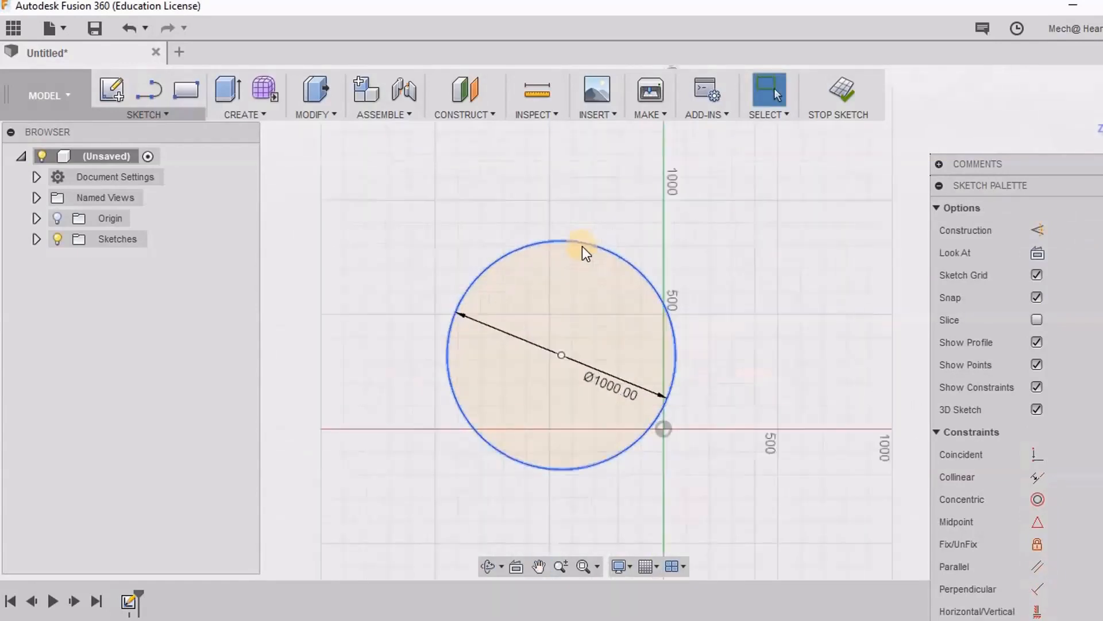
scroll(586, 245, "down", 3)
mouse_move(473, 204)
left_mouse_down()
mouse_move(637, 319)
mouse_move(753, 432)
mouse_move(746, 423)
left_mouse_up()
key("Delete")
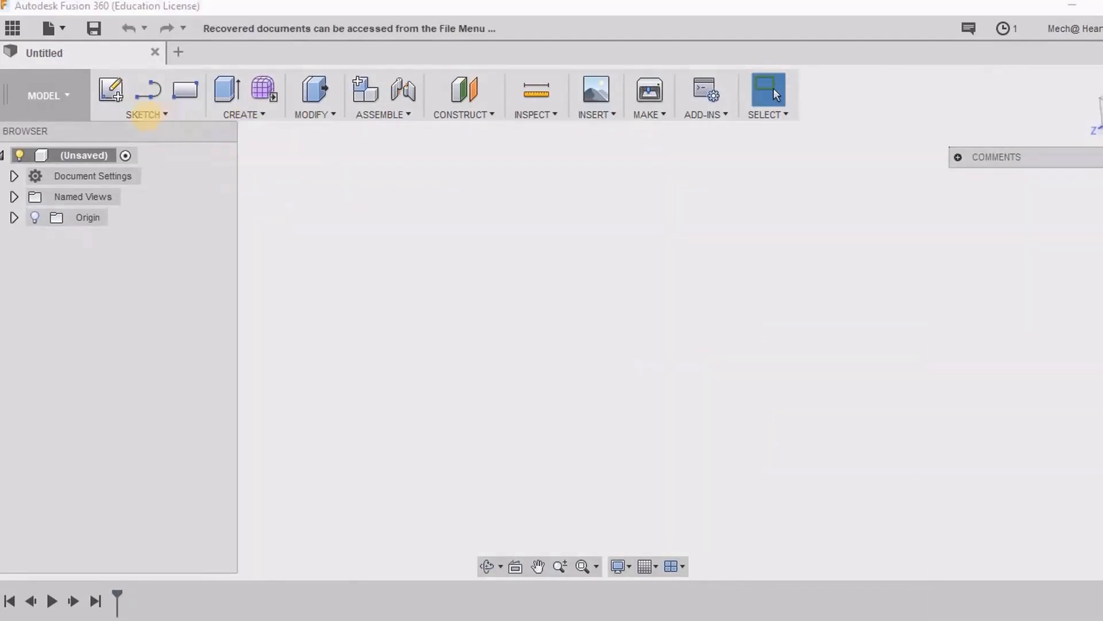
left_click(147, 116)
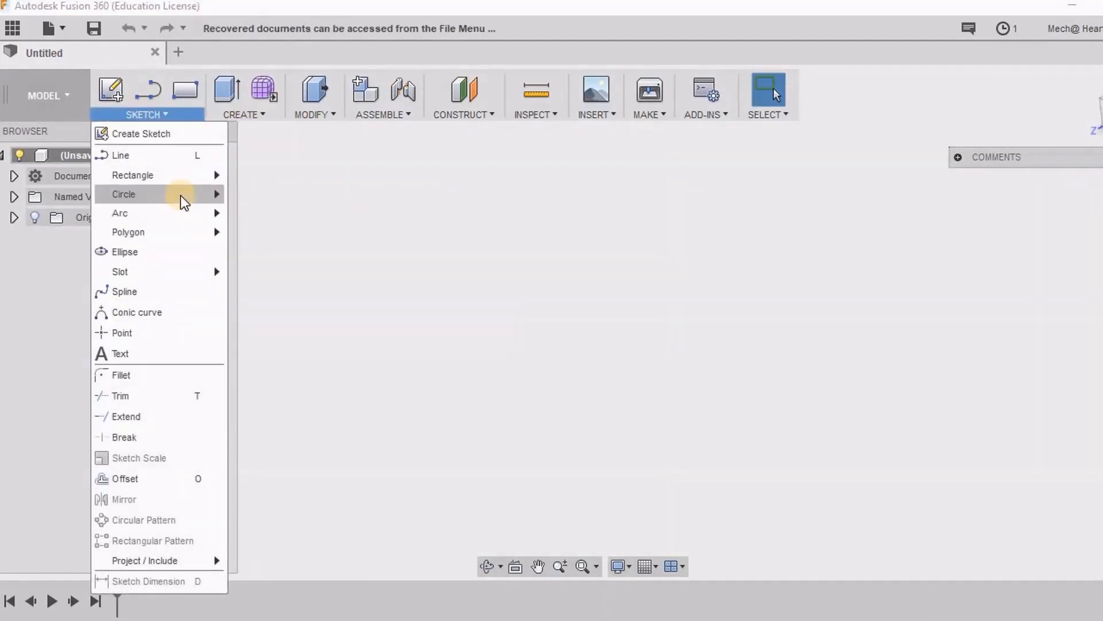
mouse_move(180, 195)
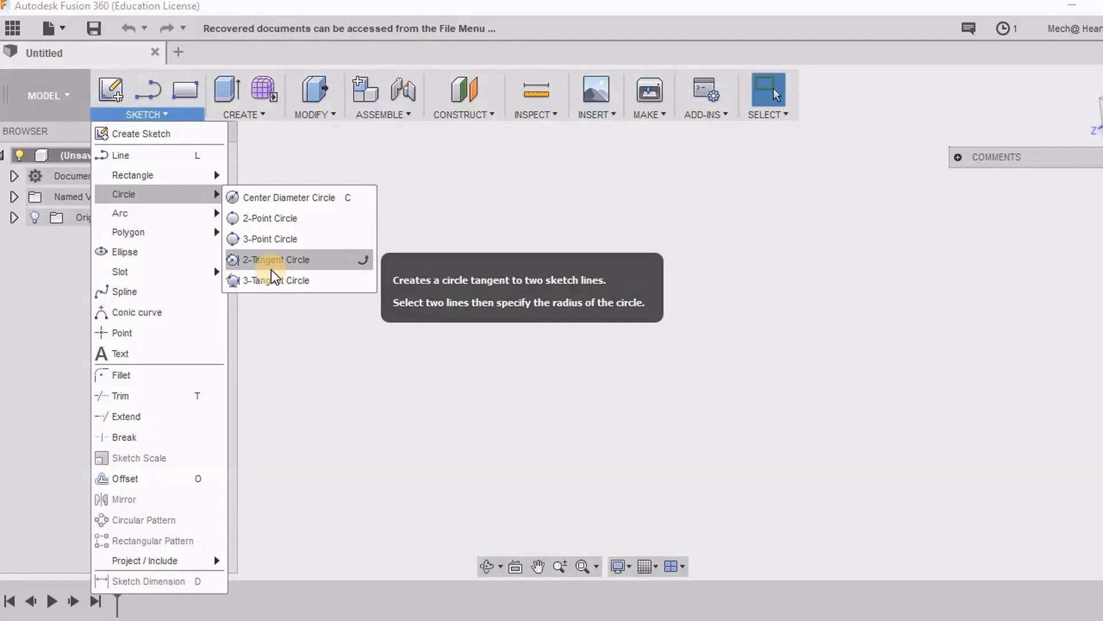
left_click(389, 192)
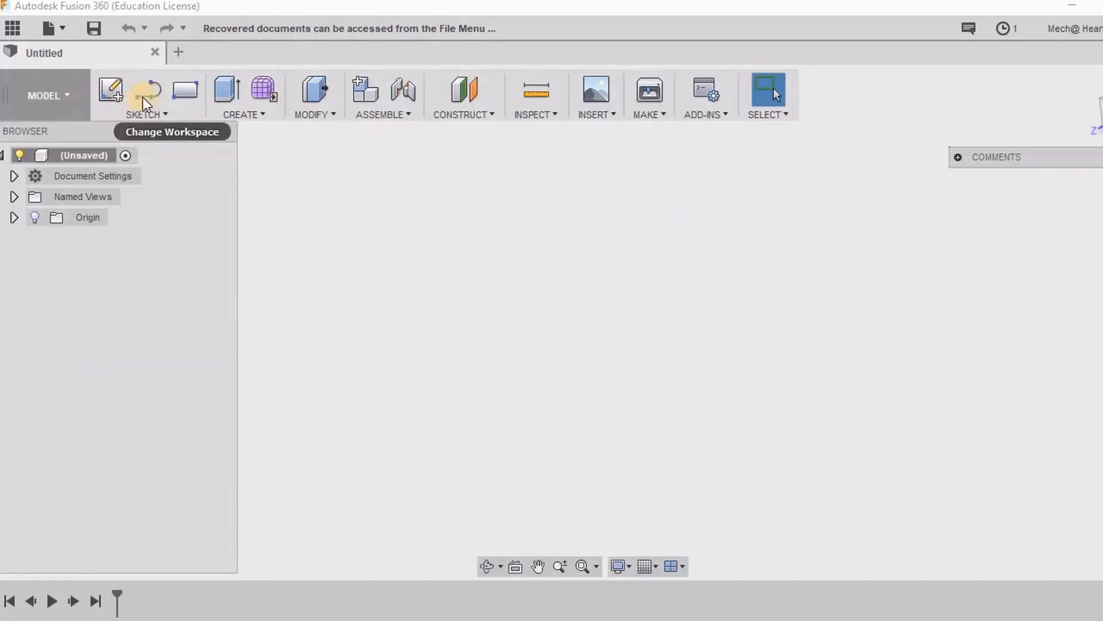
Step: Start a sketch on the YZ origin plane and draw a freehand open, three-sided chain of lines around the origin
left_click(149, 95)
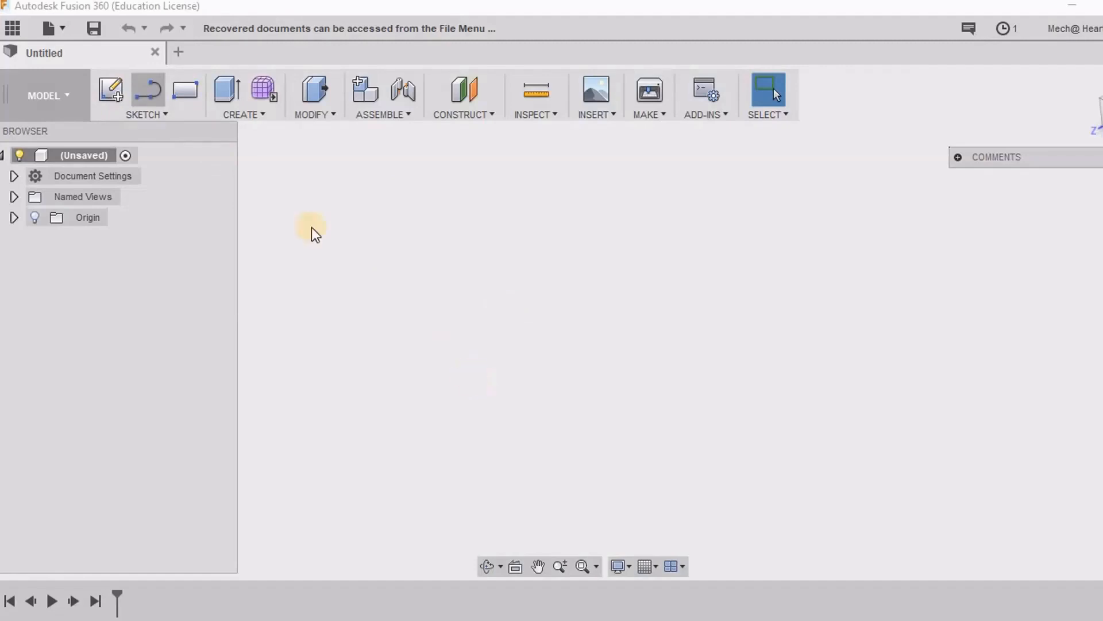
left_click(139, 83)
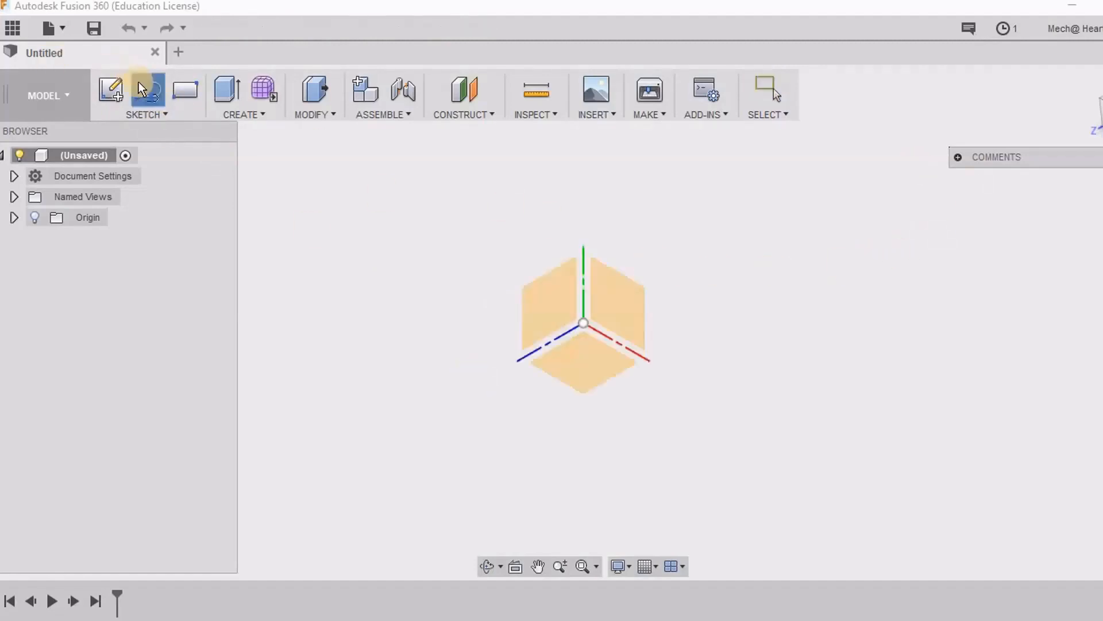
left_click(547, 315)
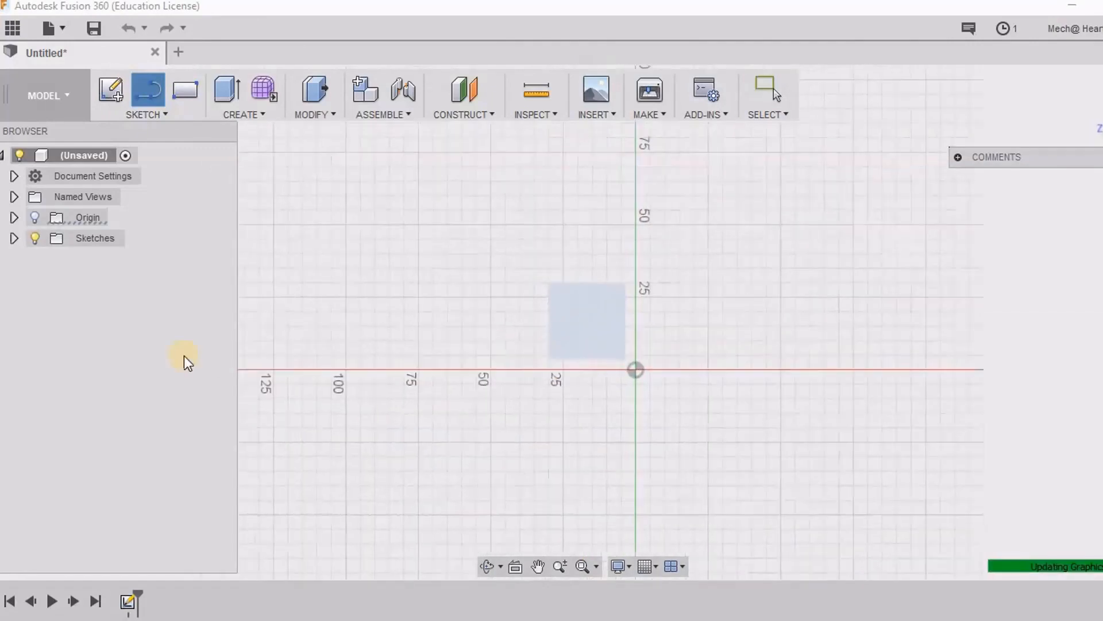
left_click(473, 345)
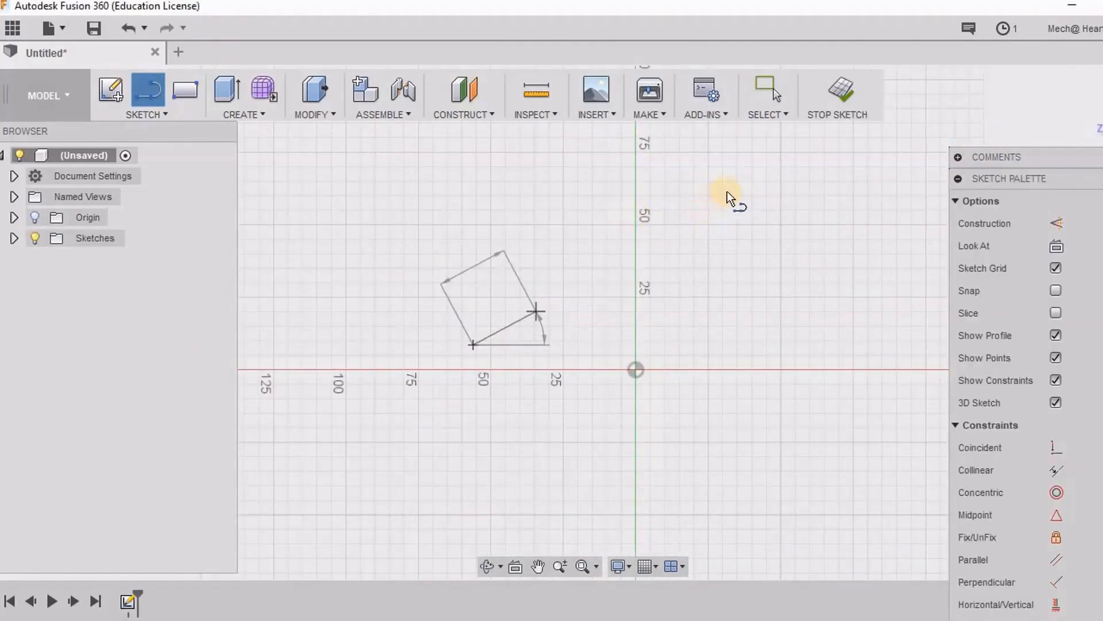
left_click(761, 191)
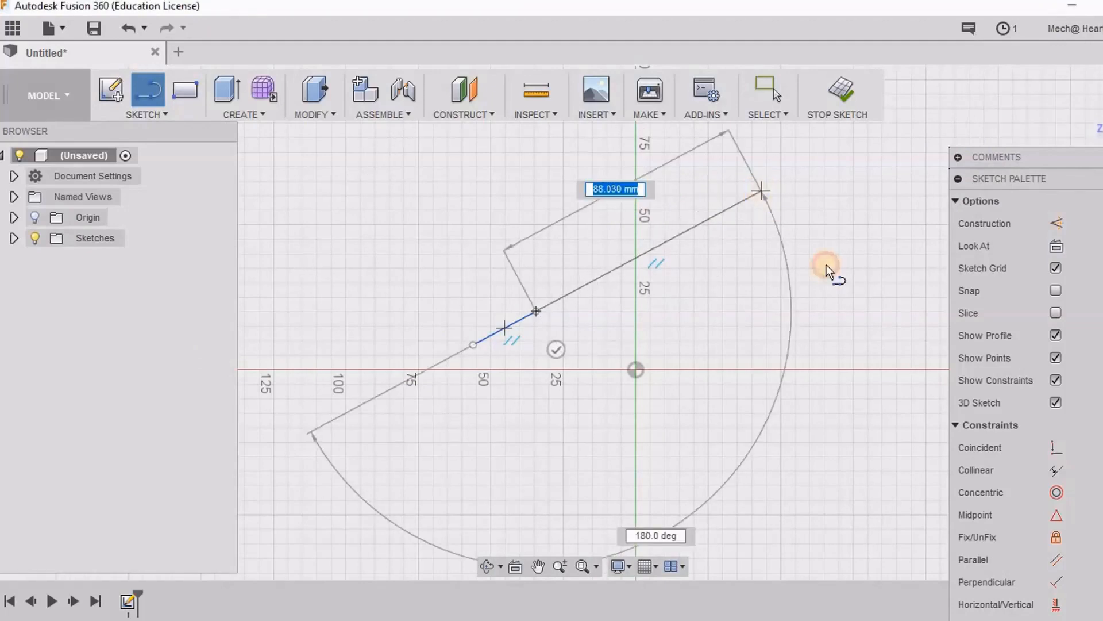
left_click(873, 400)
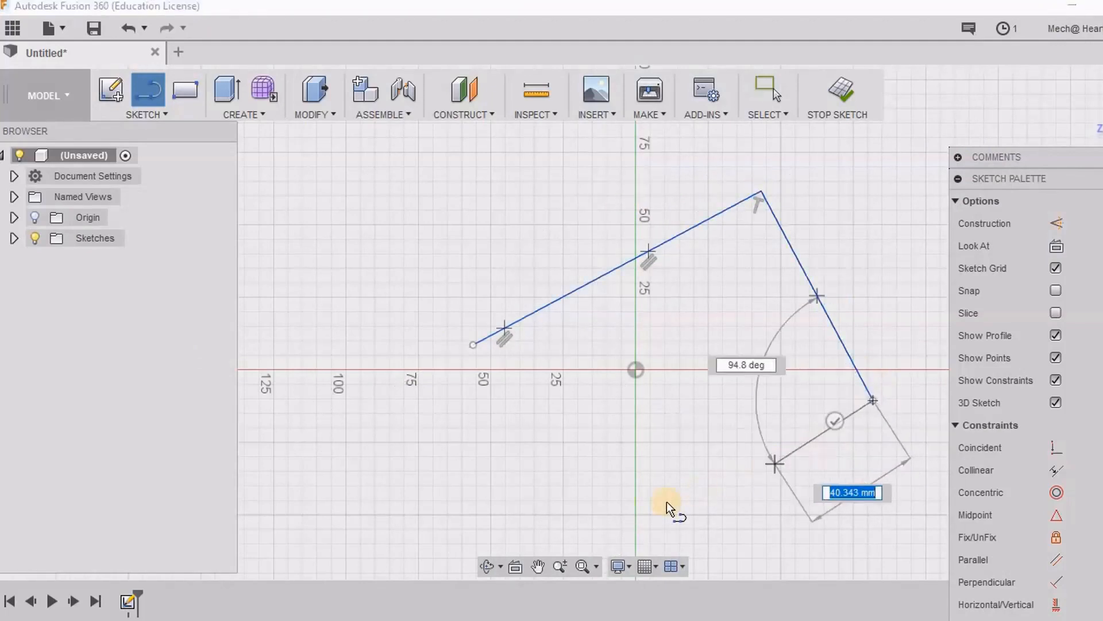
left_click(647, 508)
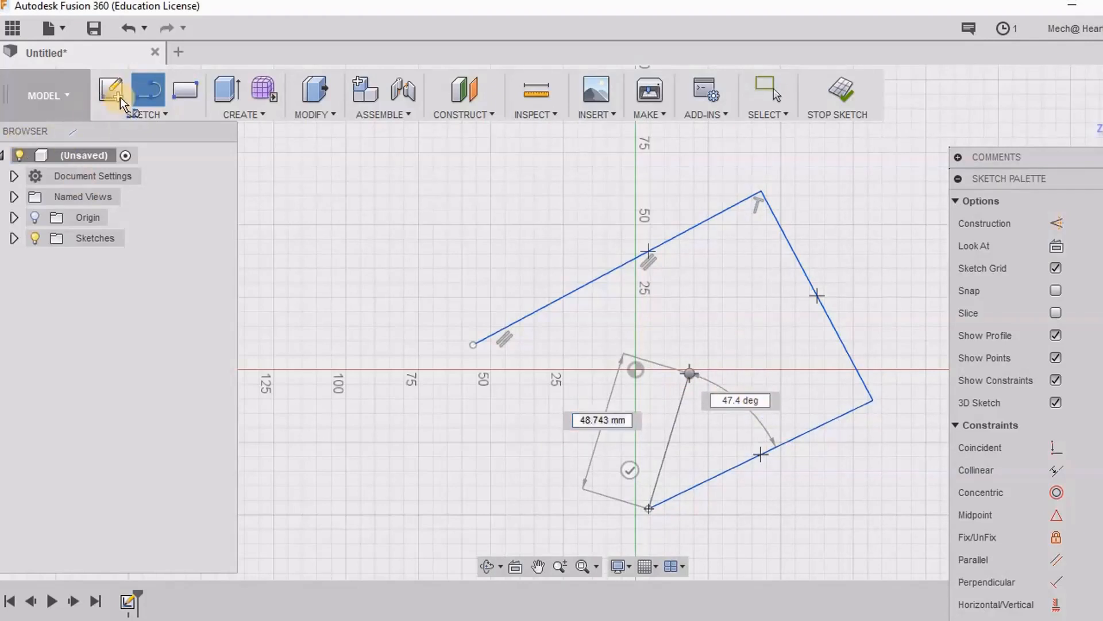
Step: Sketch a 2-tangent circle with a radius of about 20.5 mm, touching the upper line and the steep right-hand line
left_click(149, 114)
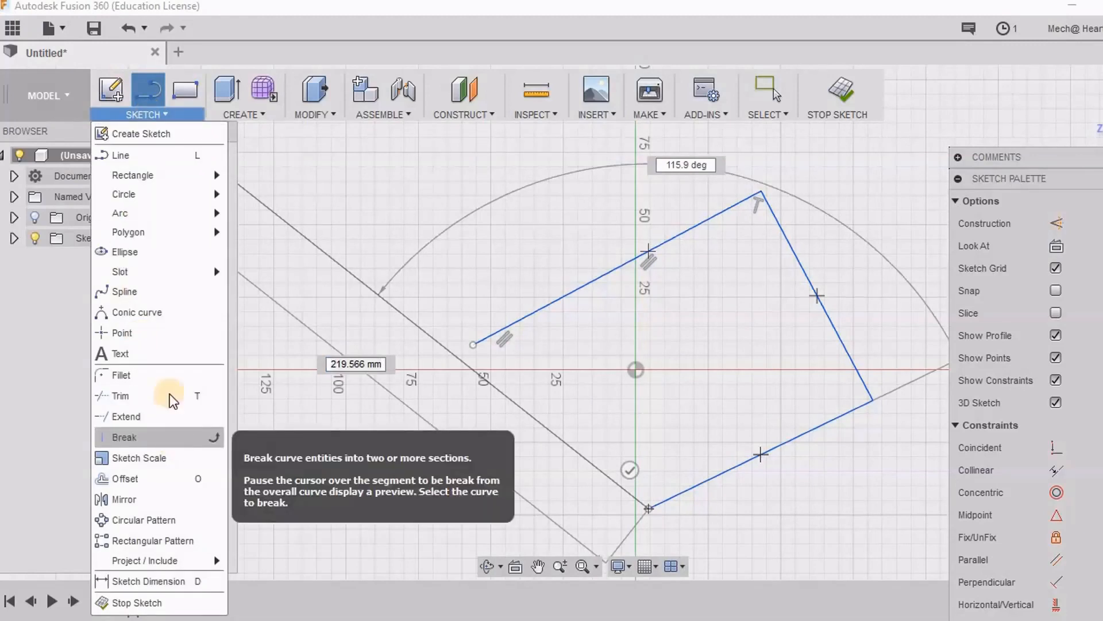
mouse_move(179, 196)
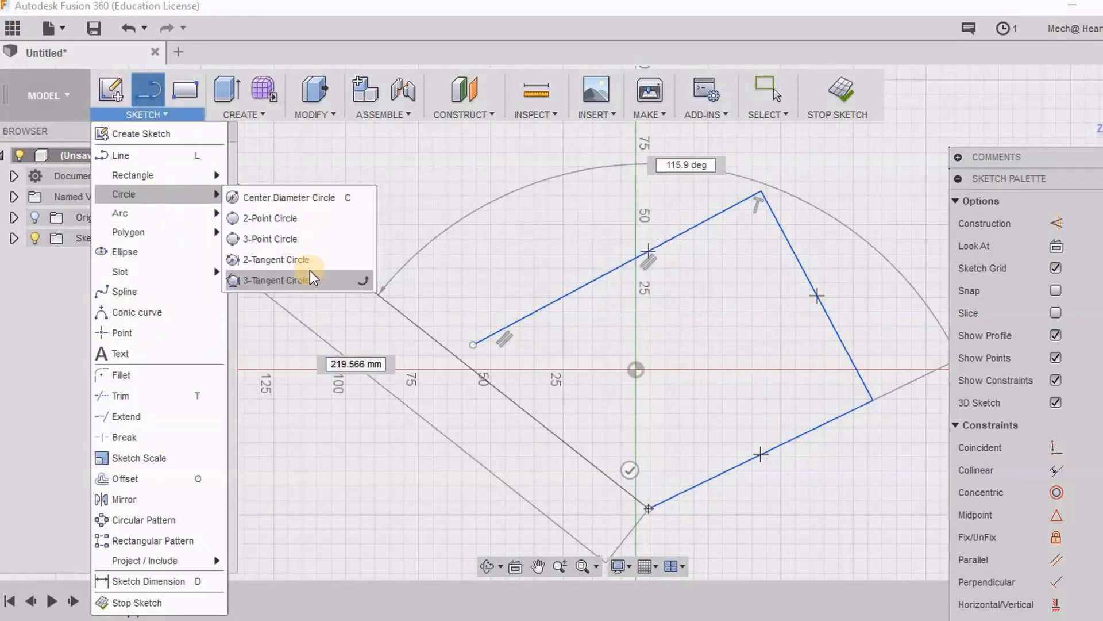
left_click(290, 260)
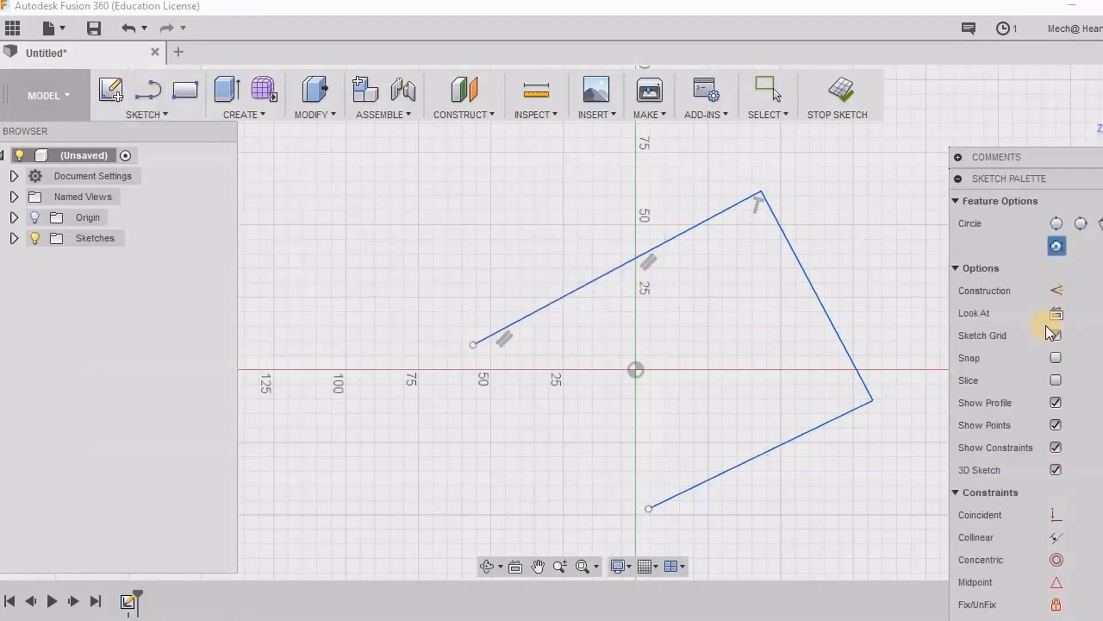
left_click(677, 232)
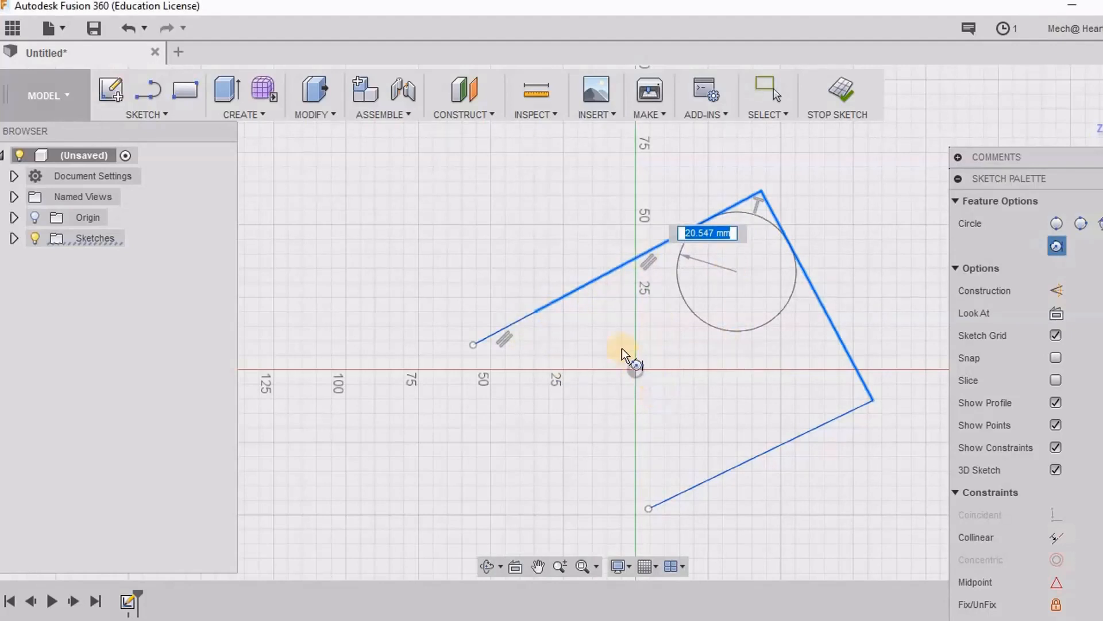
key("Return")
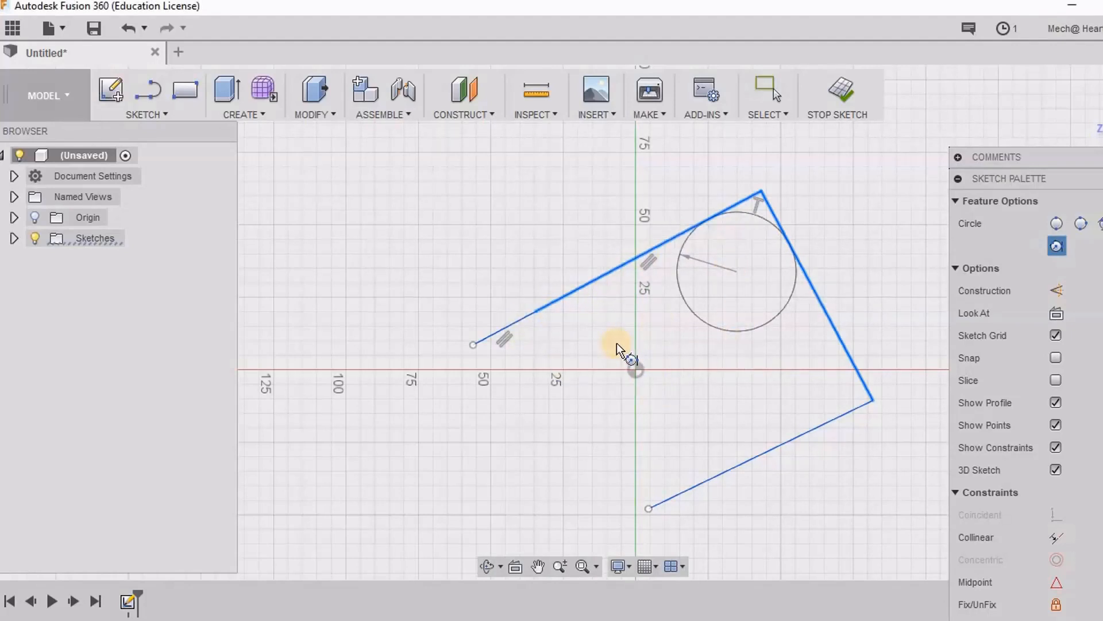
Step: Add a 2-tangent circle with a radius of about 39.1 mm, touching the upper and the lower lines
scroll(604, 273, "up", 1)
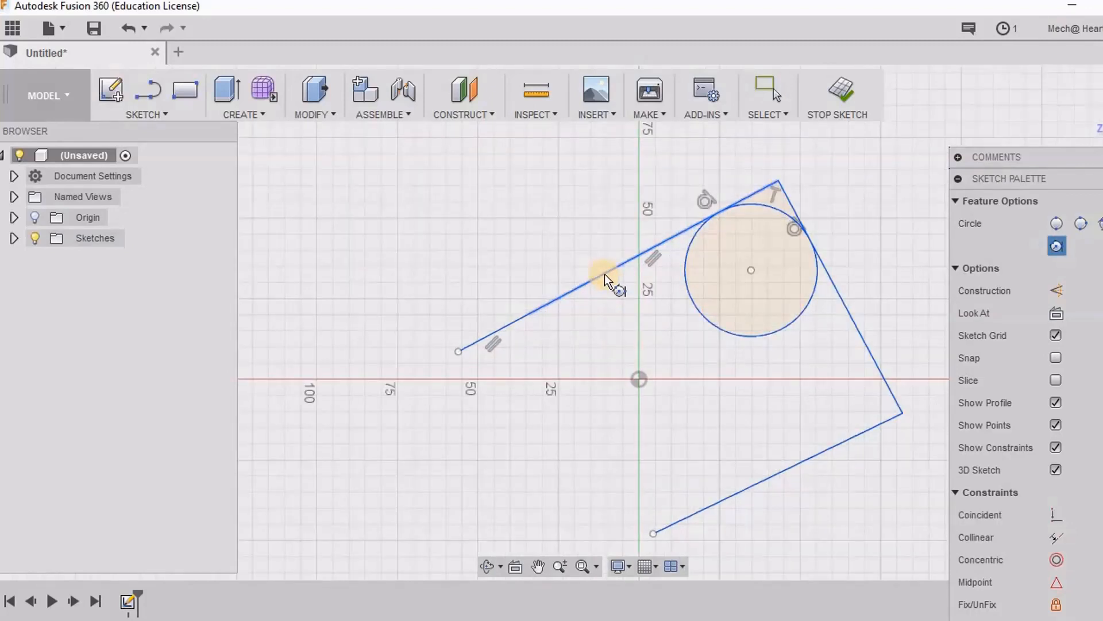
left_click(768, 477)
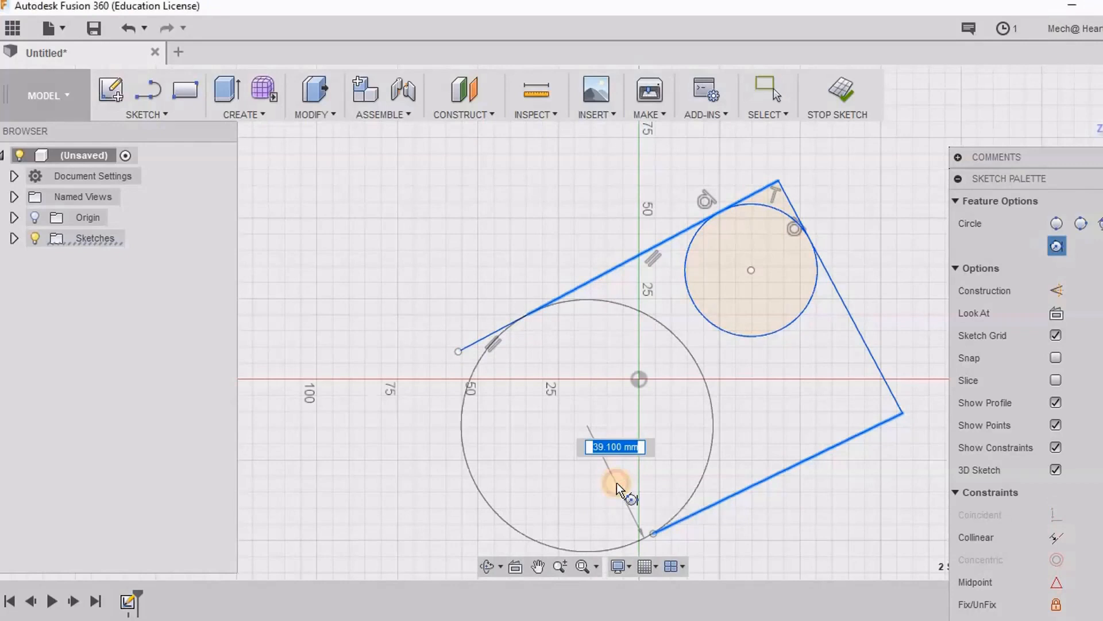
key("Return")
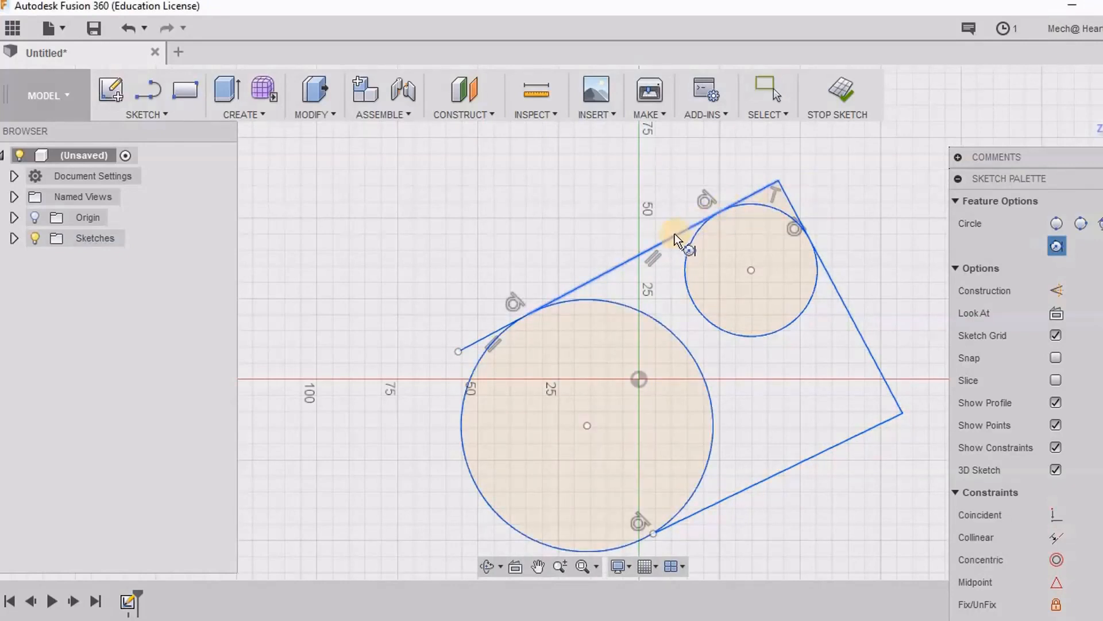
Step: Add a third 2-tangent circle with a radius of 100 mm, tangent to the steep right-hand line and the lower line
left_click(871, 361)
left_click(827, 451)
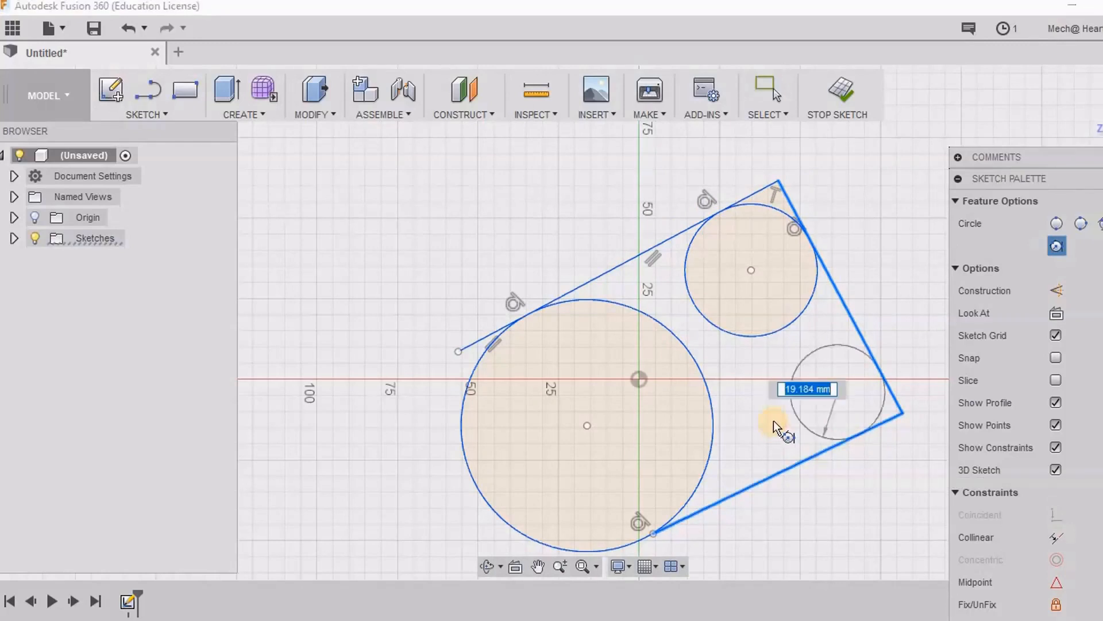
middle_click_drag(759, 403, 539, 221)
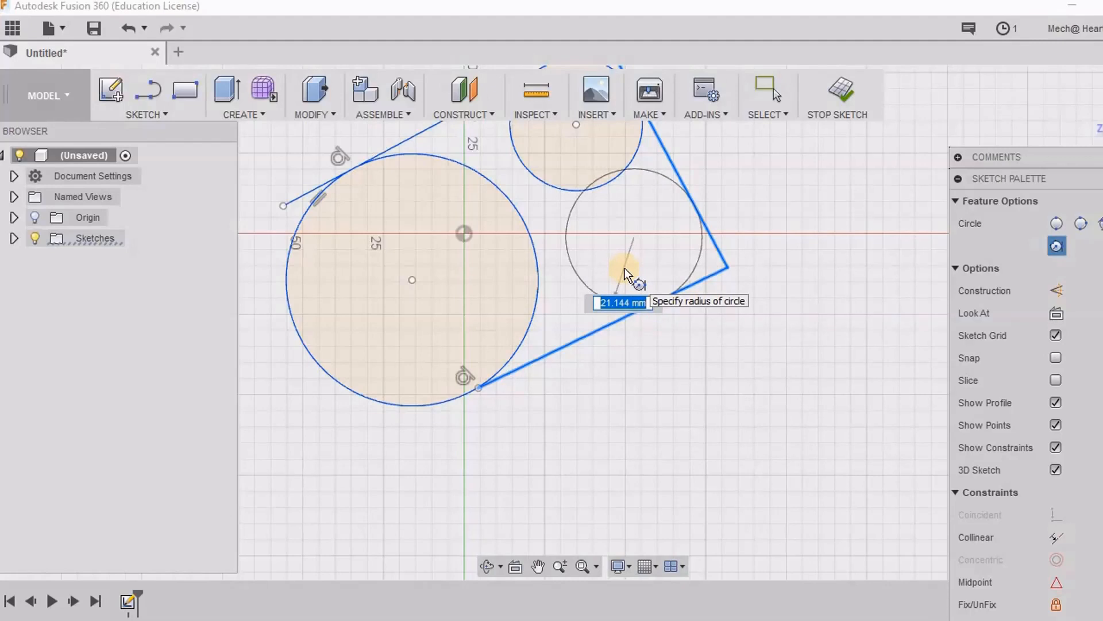
type("100")
key("Tab")
scroll(643, 345, "down", 5)
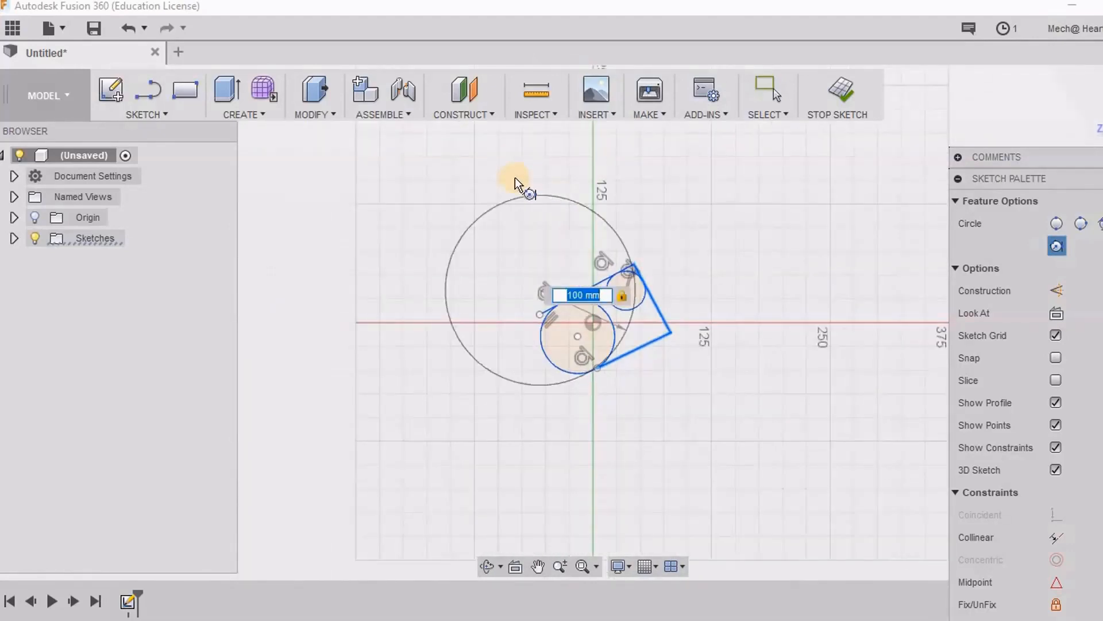
left_click(518, 208)
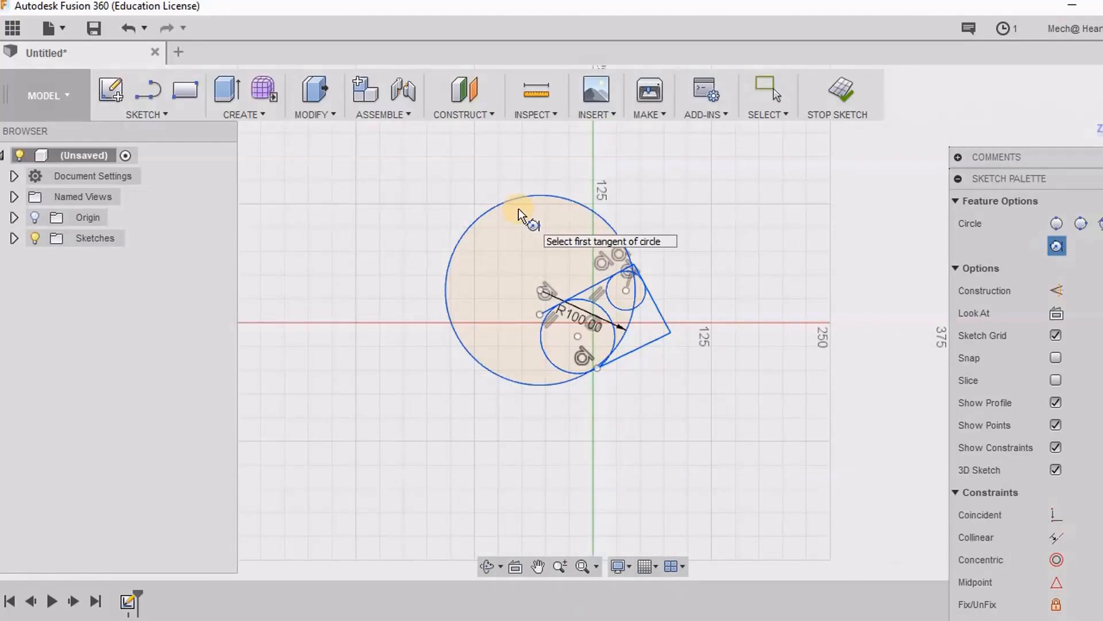
right_click(719, 229)
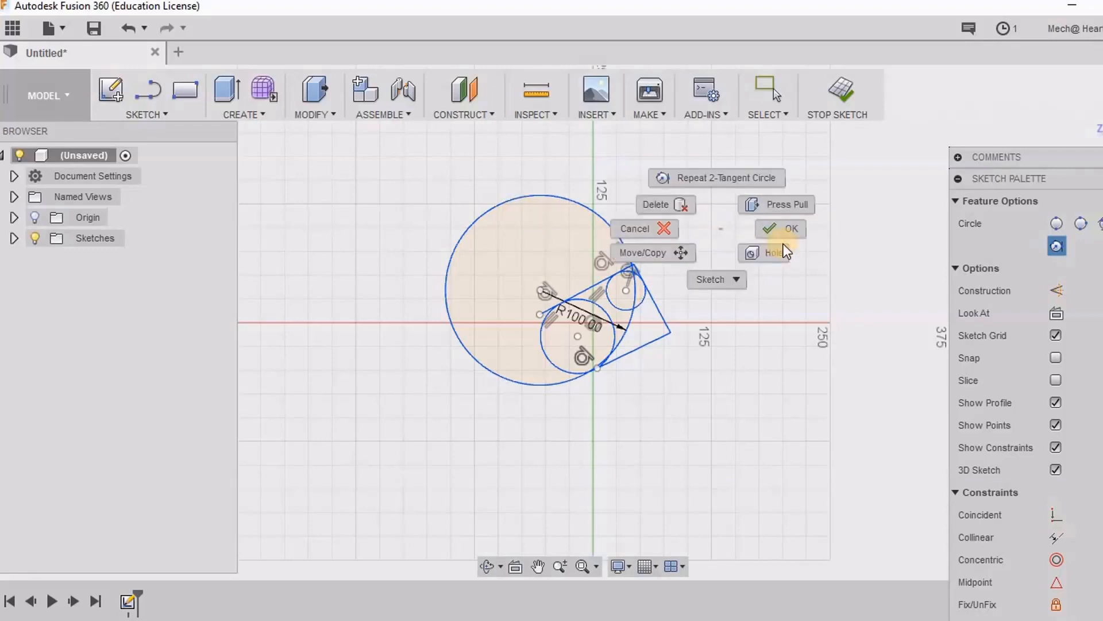
left_click(792, 232)
Step: Delete all the lines, the tangent circles and the radius dimension from the sketch
scroll(643, 473, "down", 1)
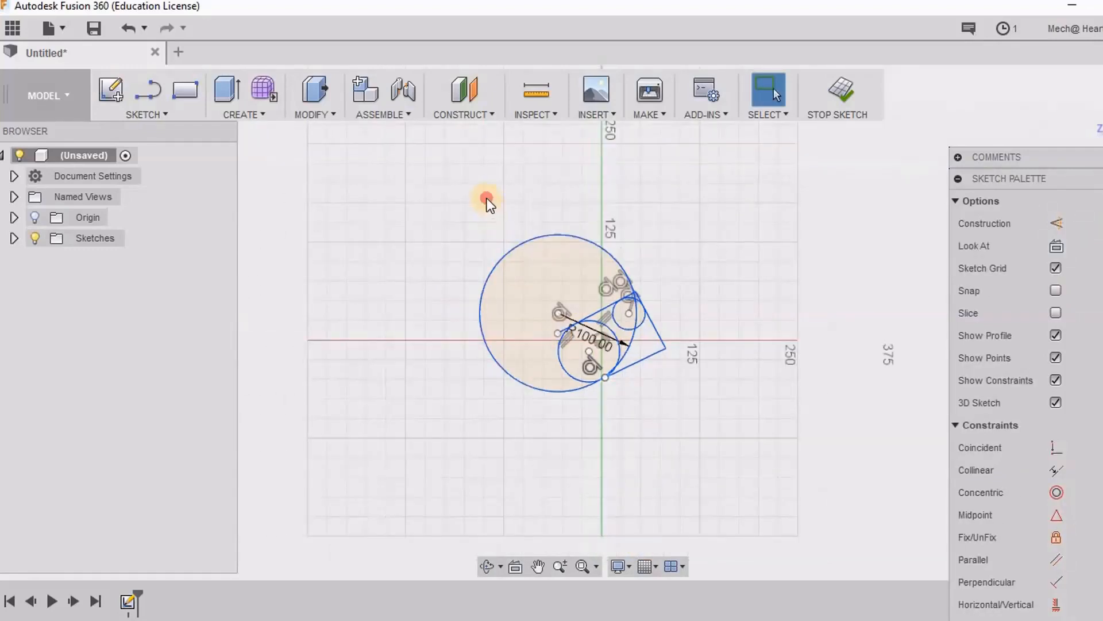
left_click_drag(487, 202, 798, 473)
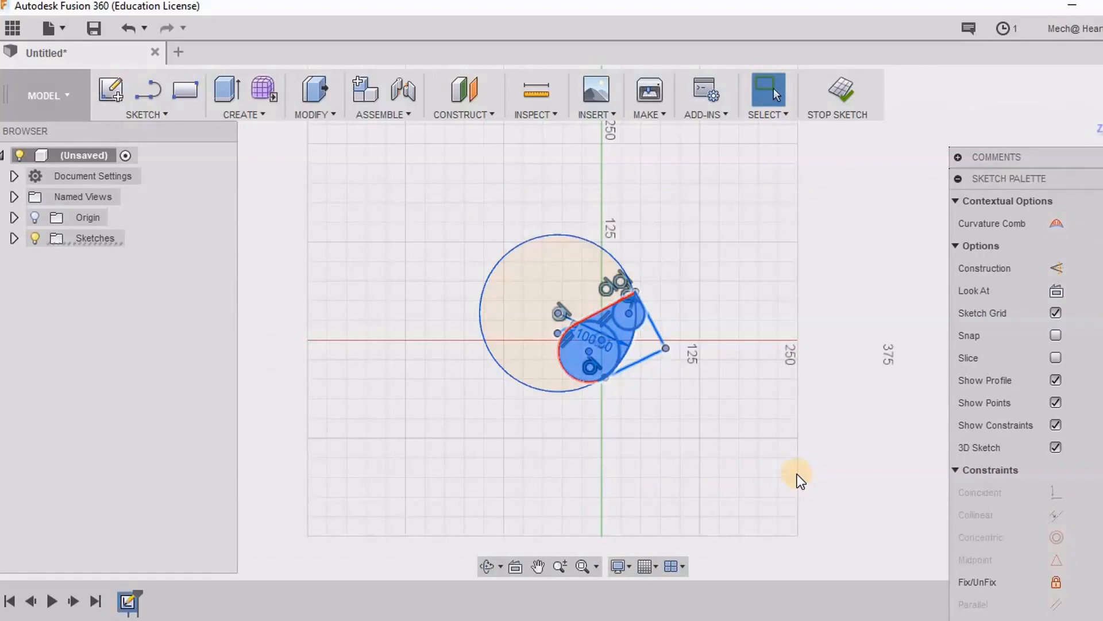
key("Delete")
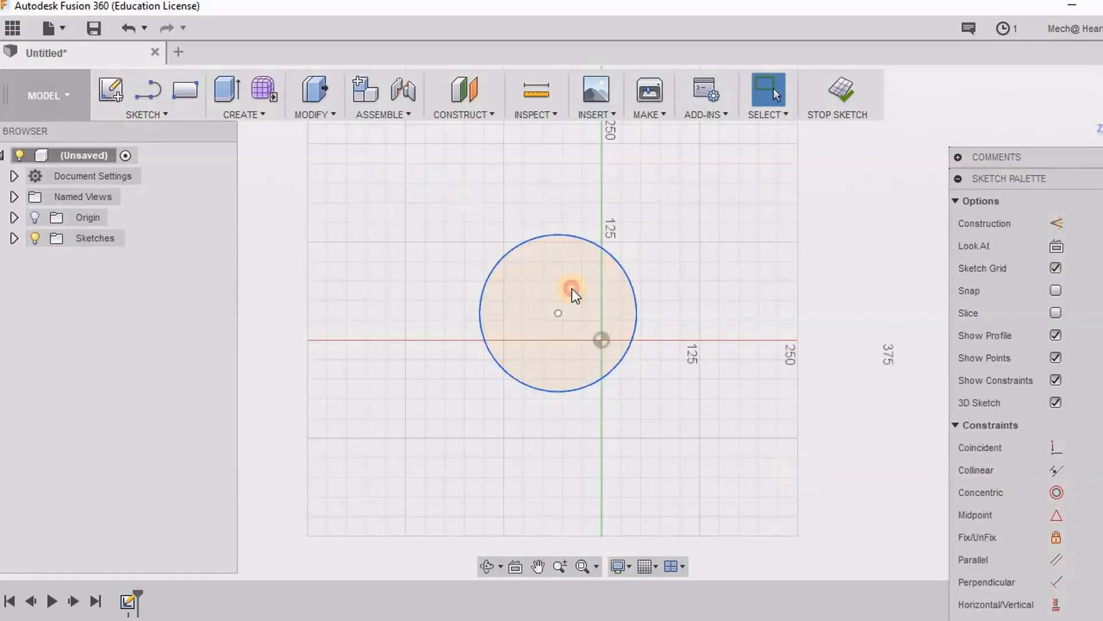
left_click_drag(400, 168, 698, 452)
key("Delete")
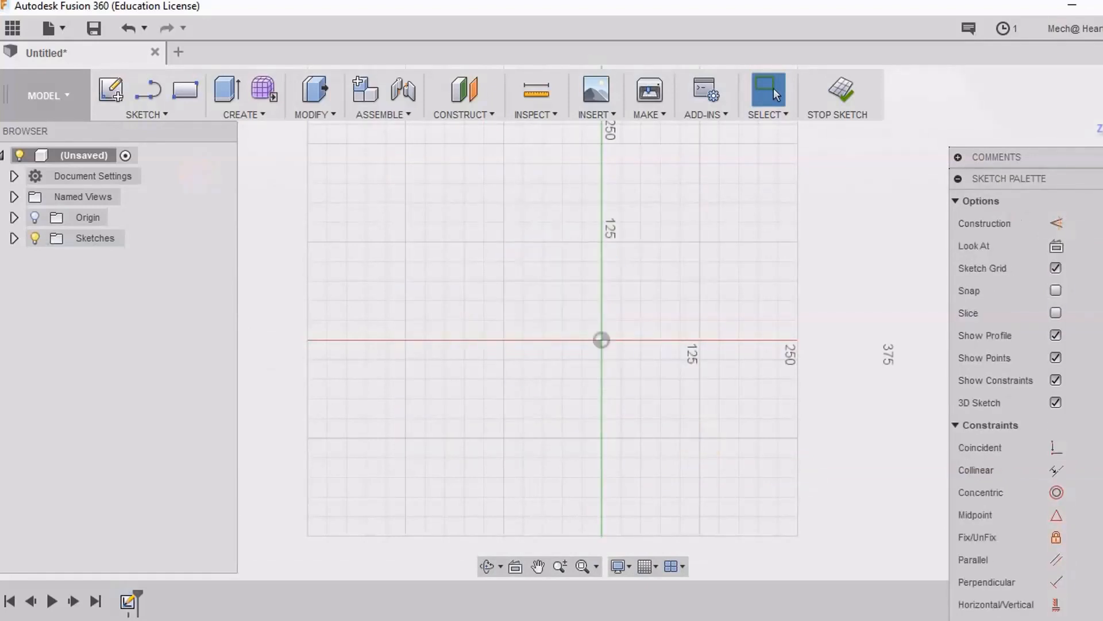
Step: Draw a freehand open chain of lines around the origin, rising to the right, running down and returning to the lower left
left_click(147, 96)
left_click(387, 281)
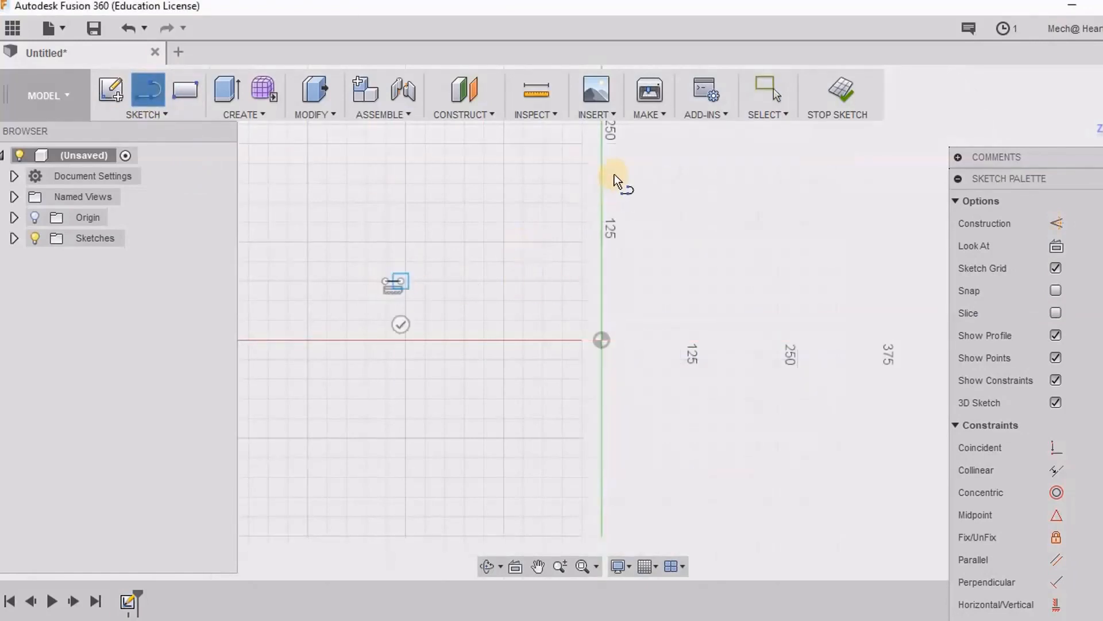
left_click(677, 157)
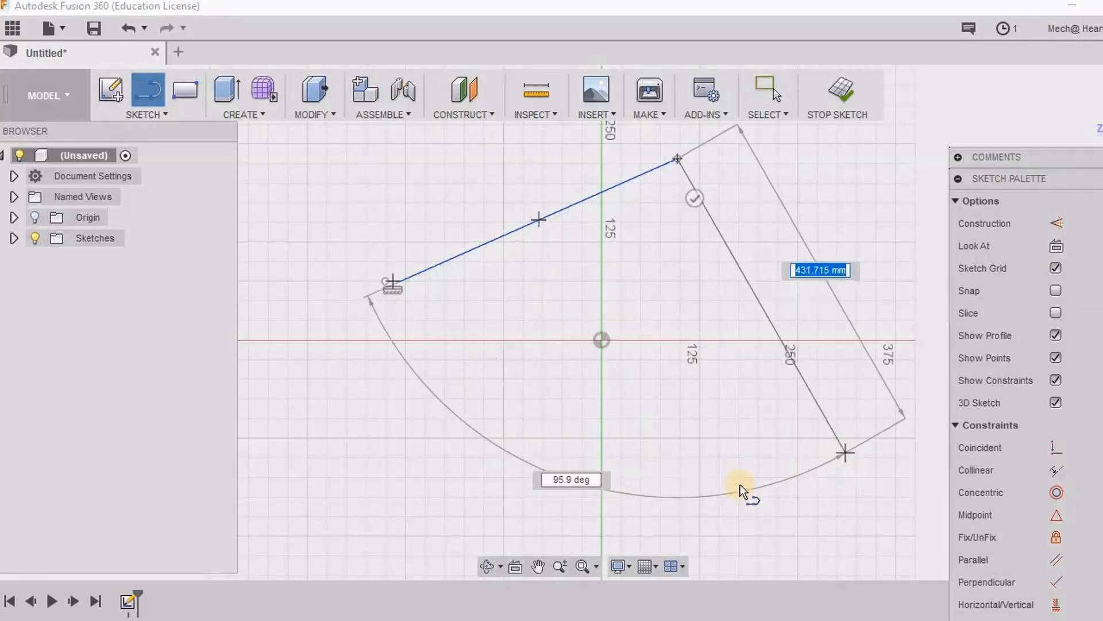
left_click(688, 489)
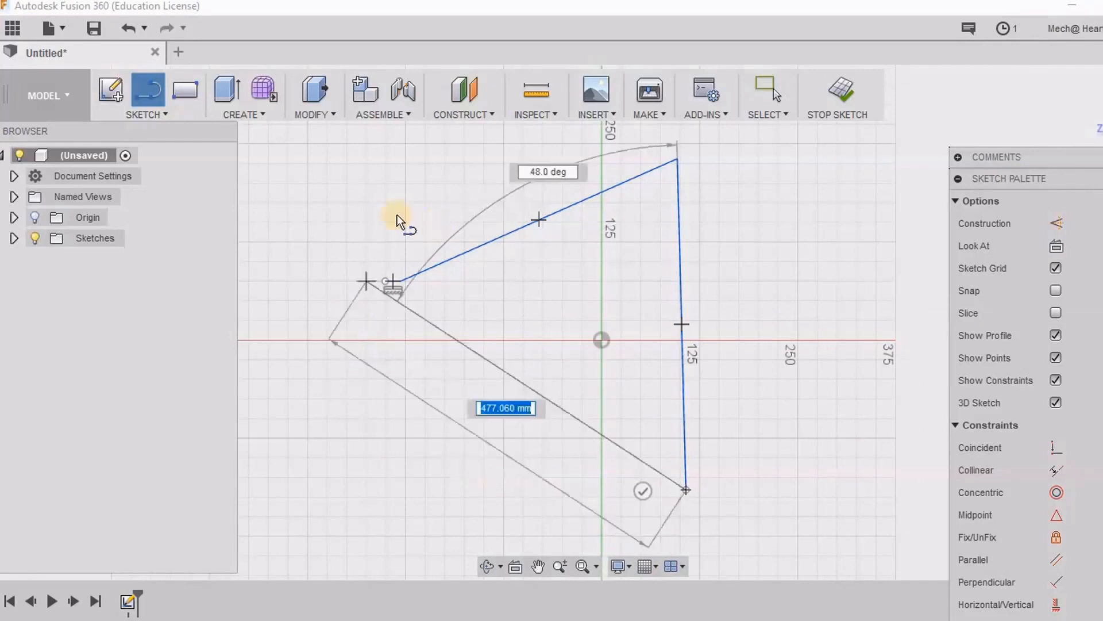
left_click(283, 382)
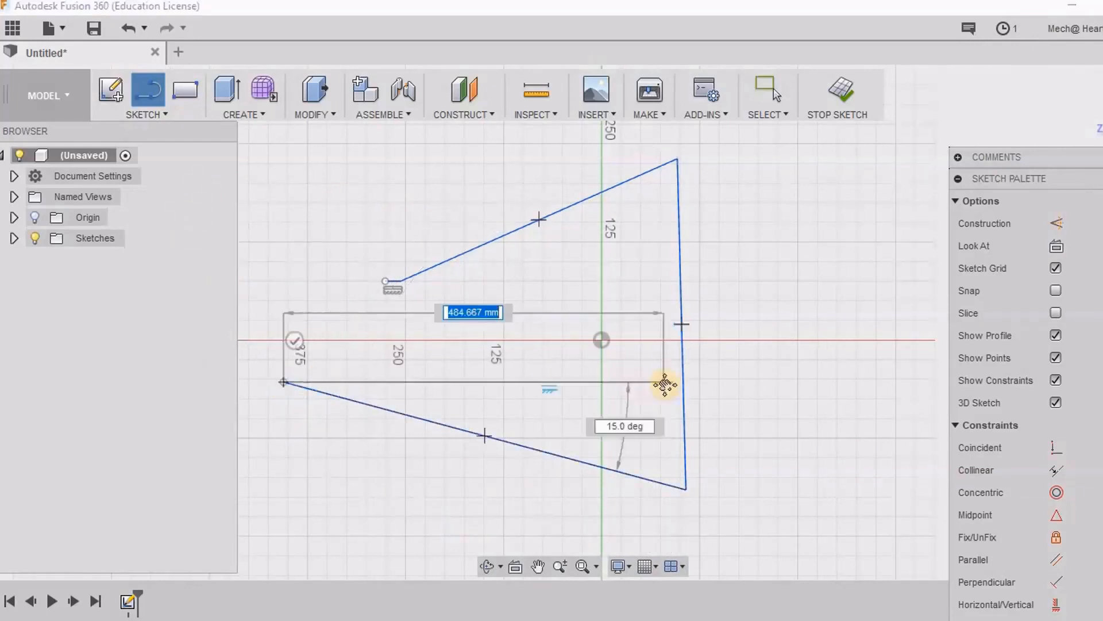
middle_click_drag(646, 413, 726, 329)
right_click(713, 335)
left_click(781, 339)
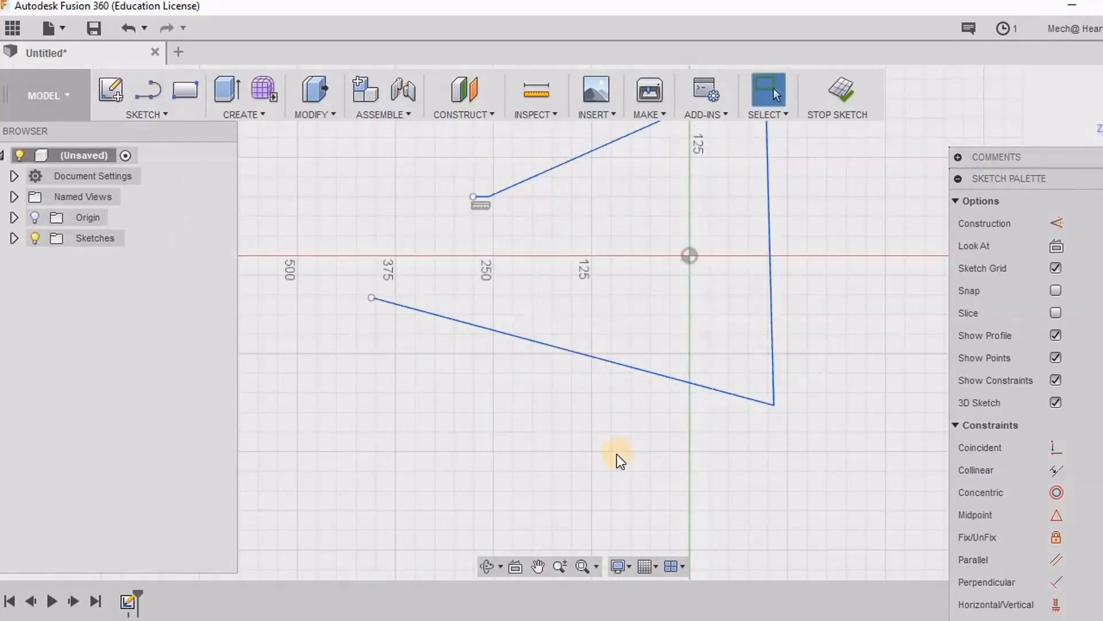
Step: Move the free end of the lowest line up and across to the right of the near-vertical line
scroll(616, 454, "down", 3)
left_click_drag(490, 374, 731, 254)
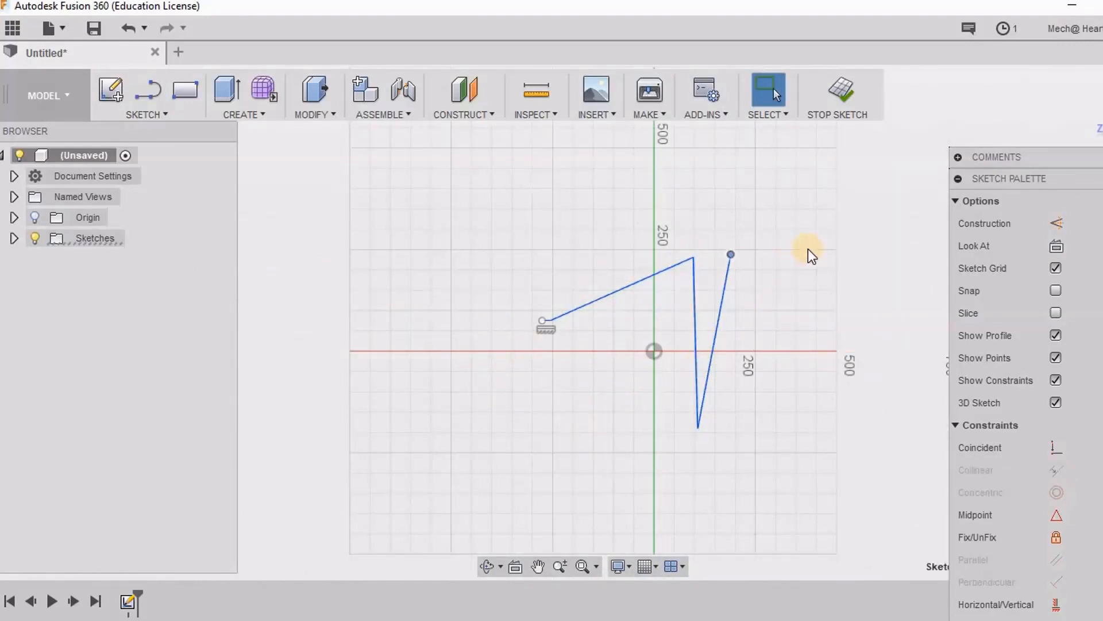
Step: Move the free end of the last line to the lower left, leaving the line roughly perpendicular to the near-vertical line
left_click(787, 250)
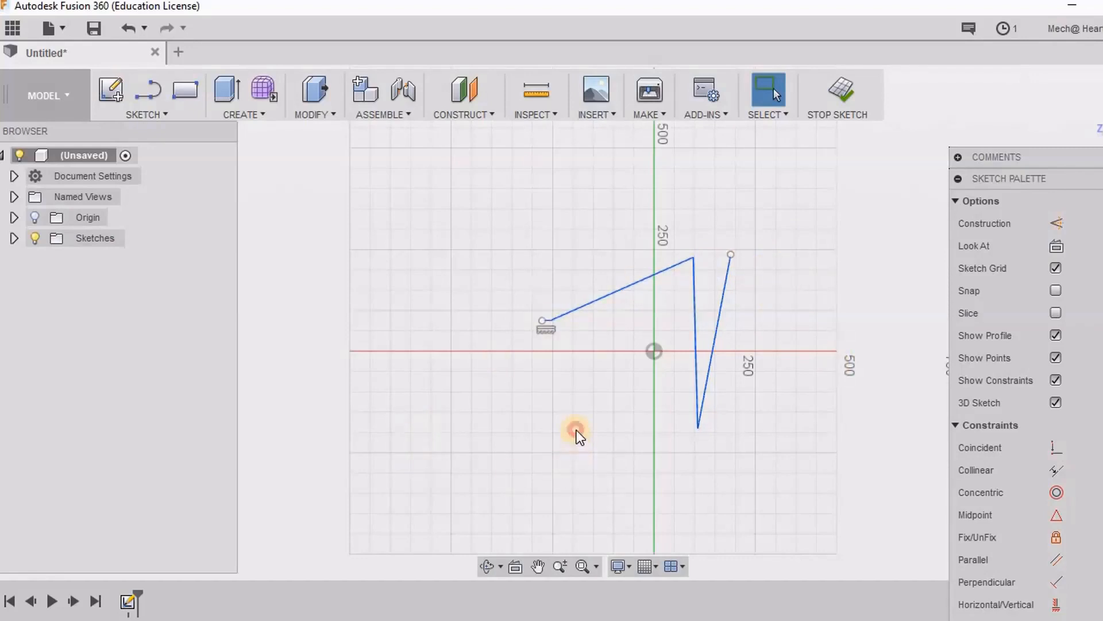
middle_click_drag(720, 356, 627, 383)
mouse_move(638, 279)
left_mouse_down()
mouse_move(581, 353)
mouse_move(426, 471)
mouse_move(392, 460)
left_mouse_up()
Step: Add a 3-tangent circle tangent to the sloping upper line, the near-vertical line and the lower line
left_click(138, 115)
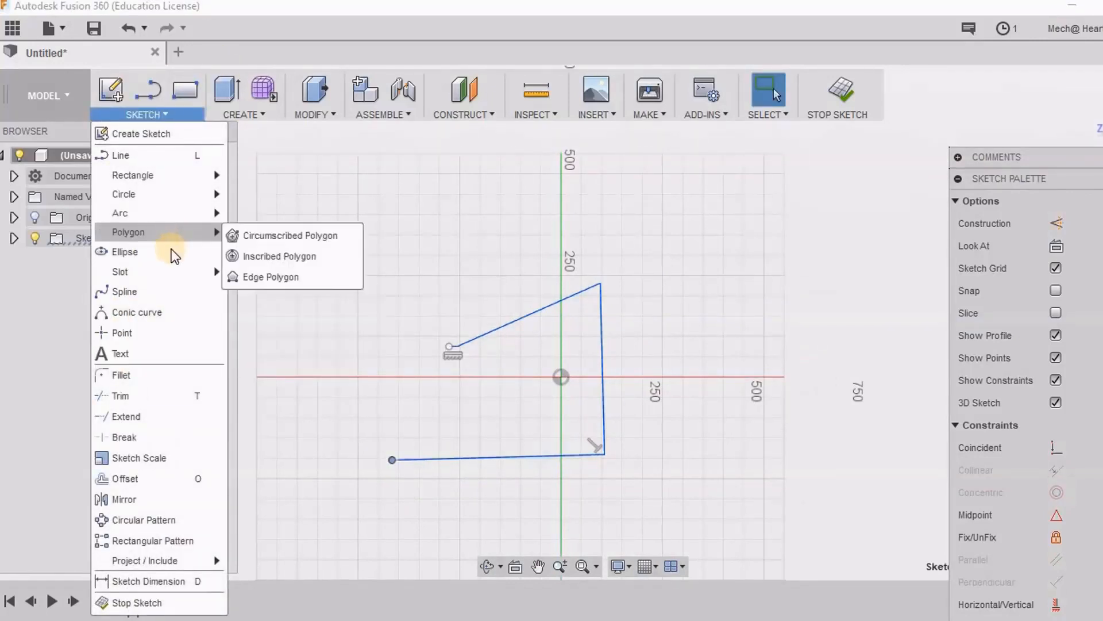
left_click(180, 194)
left_click(270, 279)
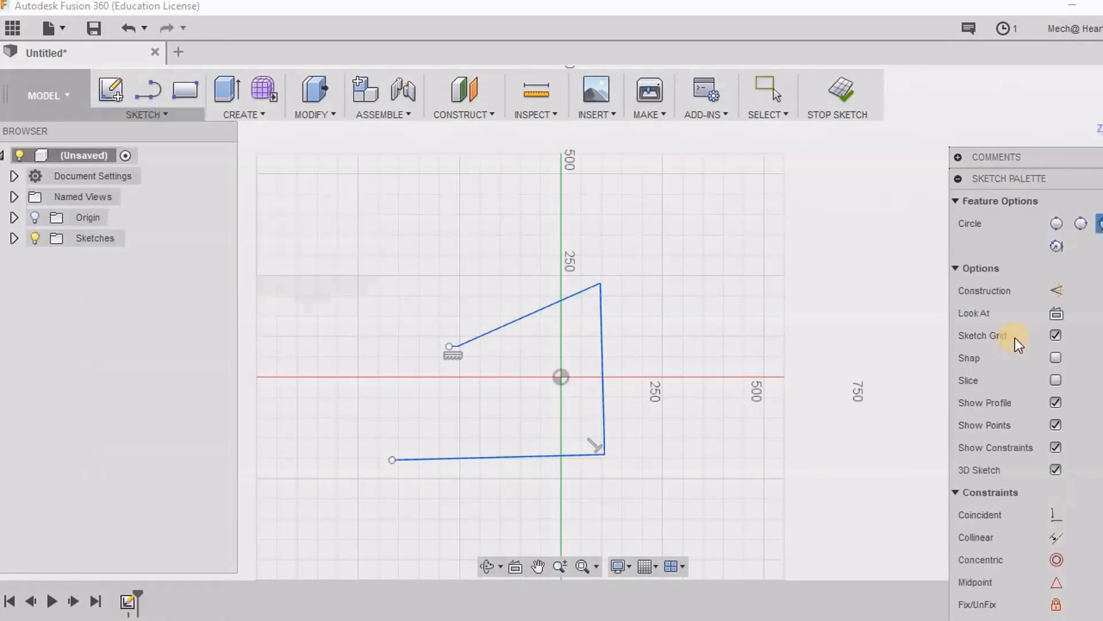
left_click(539, 309)
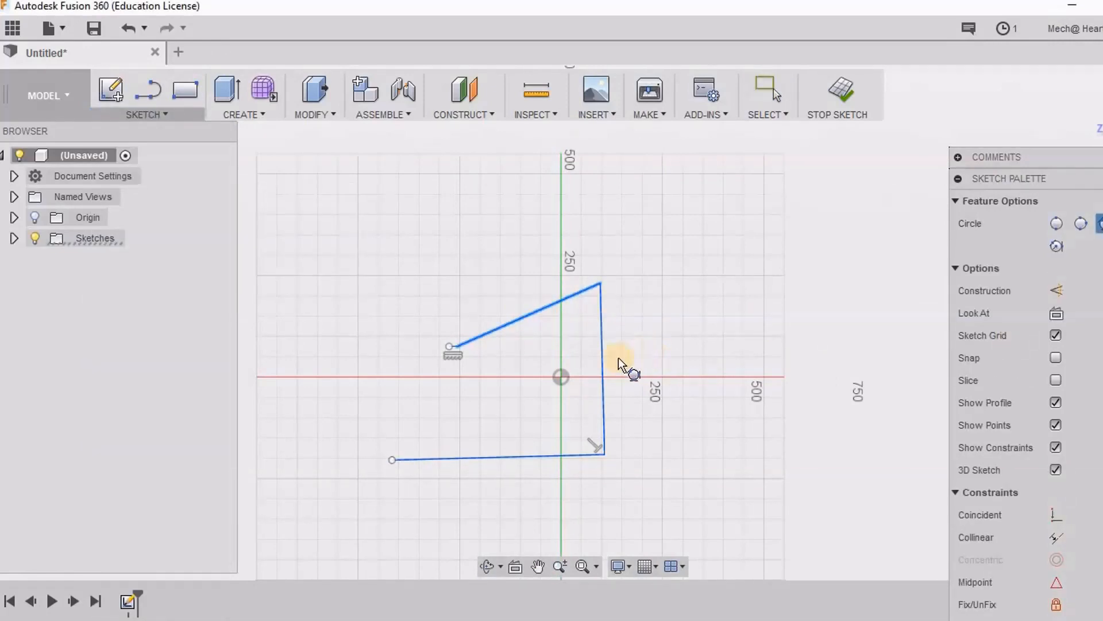
left_click(603, 357)
left_click(519, 464)
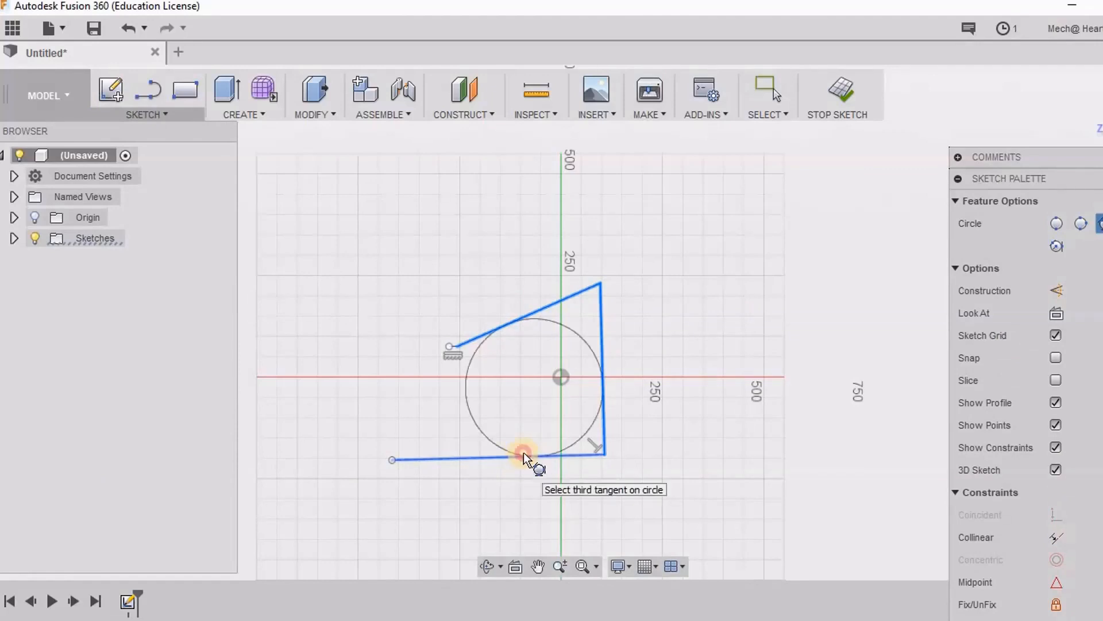
scroll(674, 320, "down", 2)
scroll(725, 289, "up", 5)
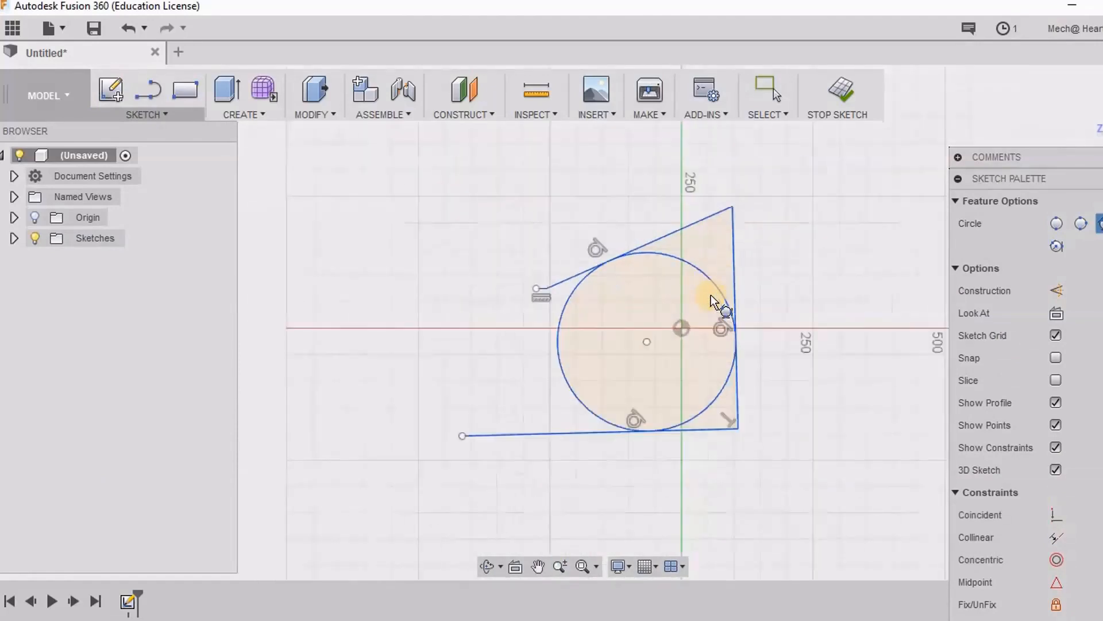
scroll(671, 255, "down", 3)
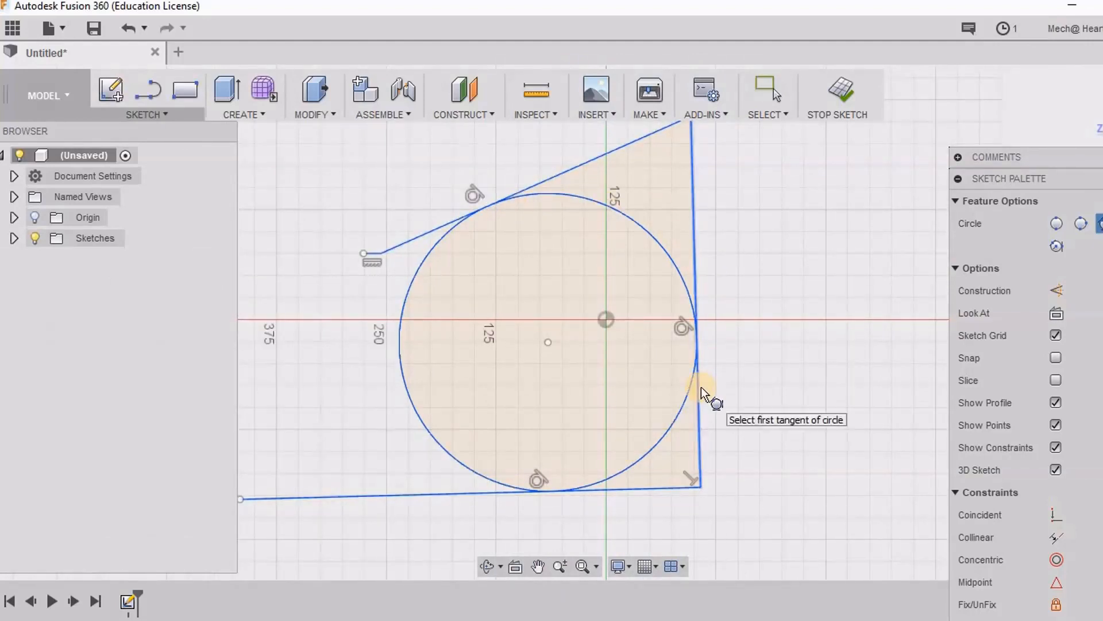
scroll(708, 355, "down", 2)
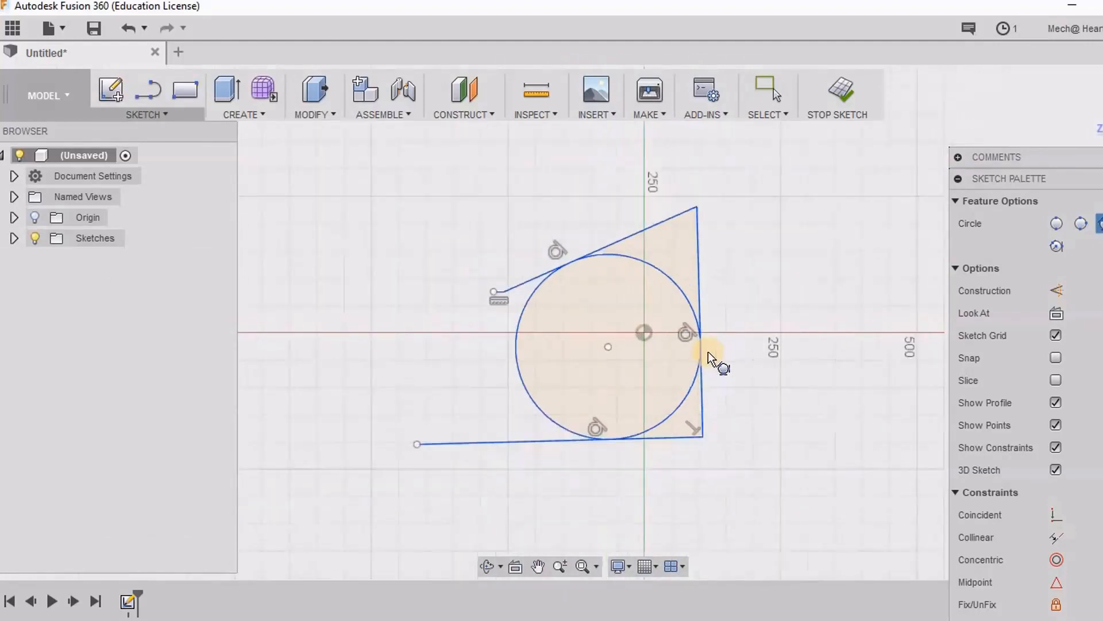
right_click(630, 305)
left_click(702, 306)
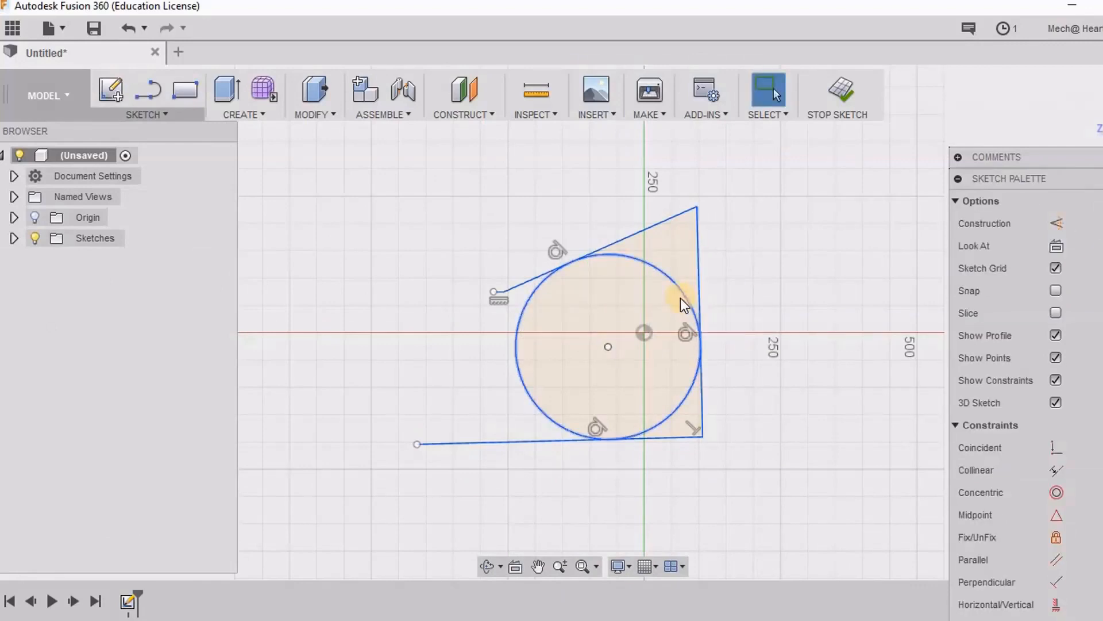
Step: Dimension the 3-tangent circle's diameter and set it to 500 mm
key("d")
left_click(676, 282)
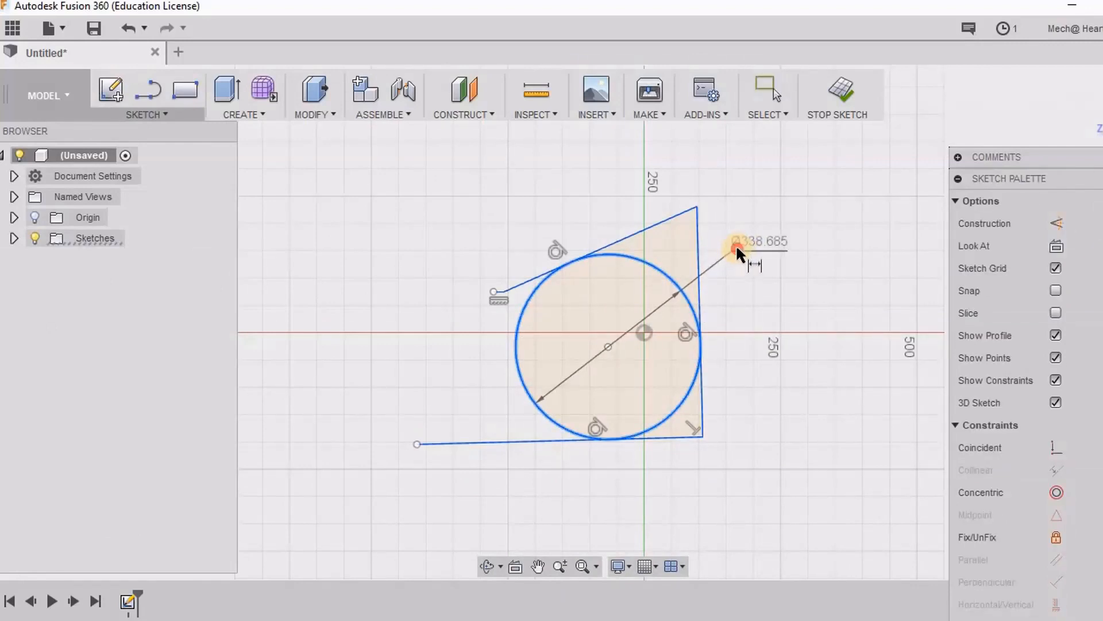
left_click(739, 244)
type("500")
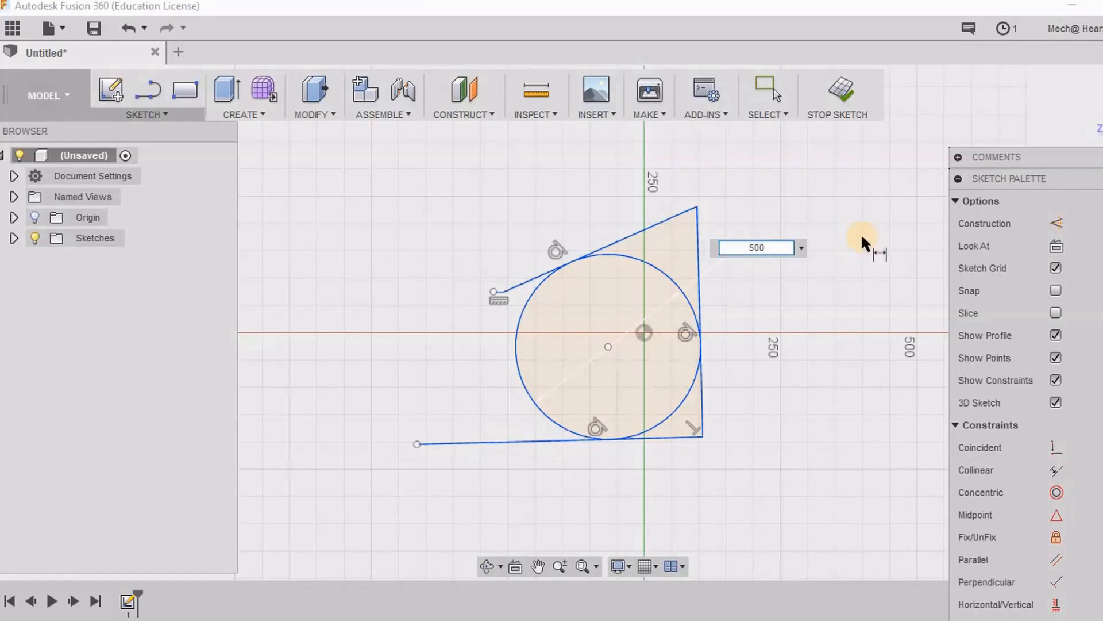
key("Return")
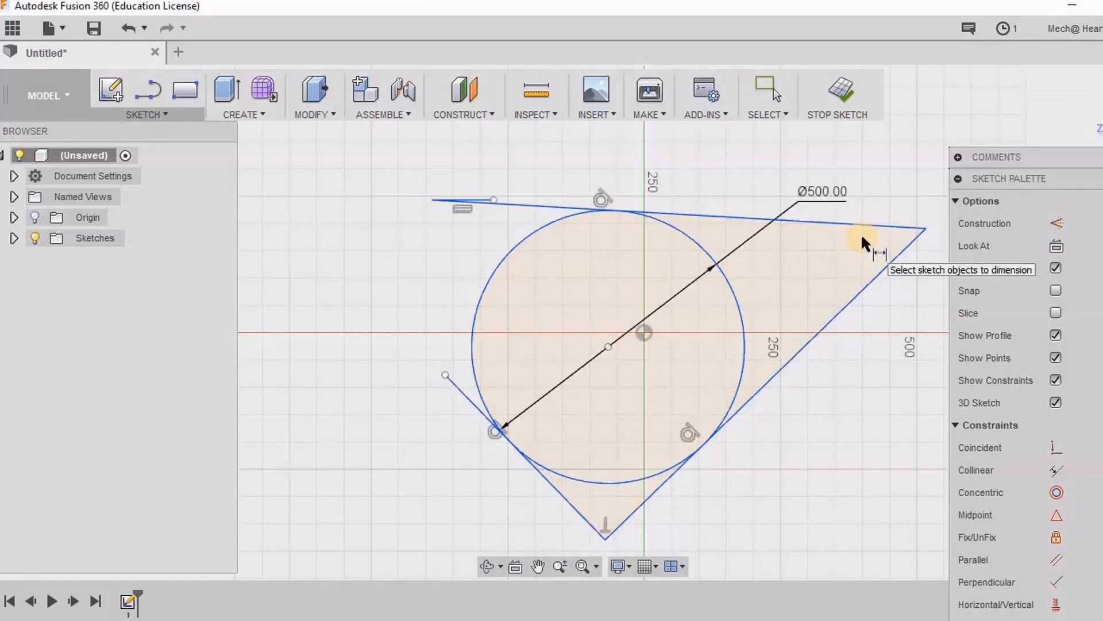
left_click_drag(925, 230, 882, 236)
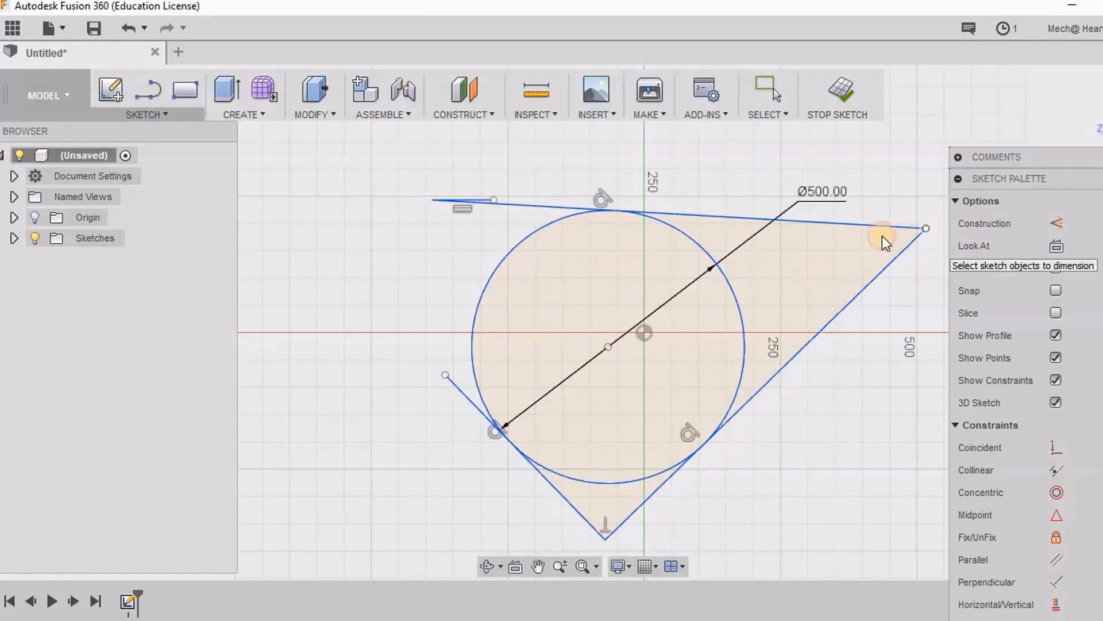
left_click(861, 235)
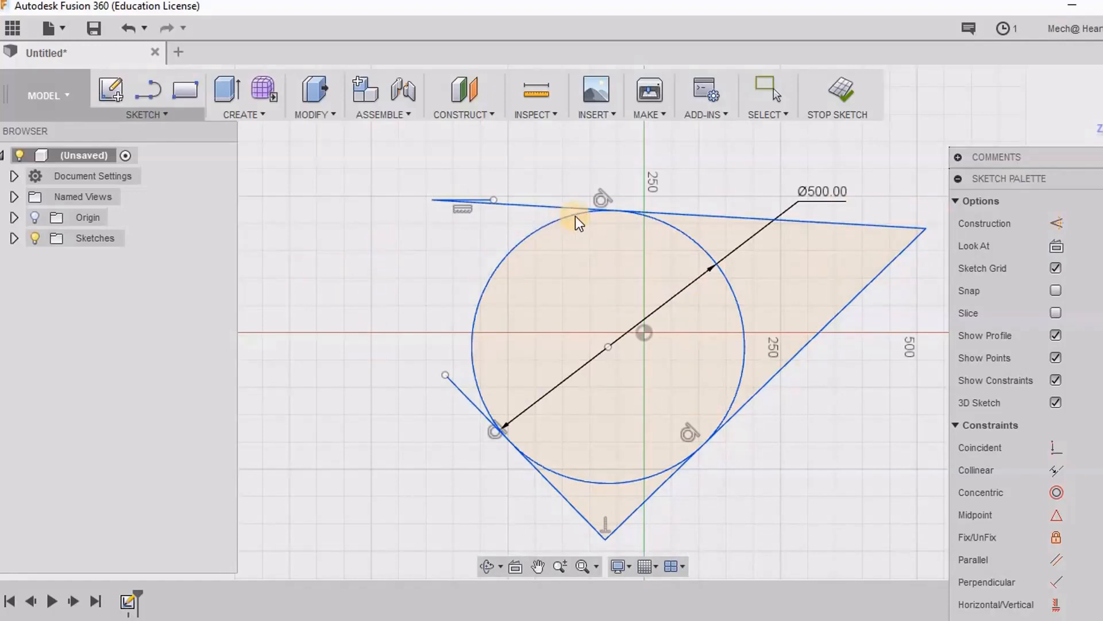
key("Escape")
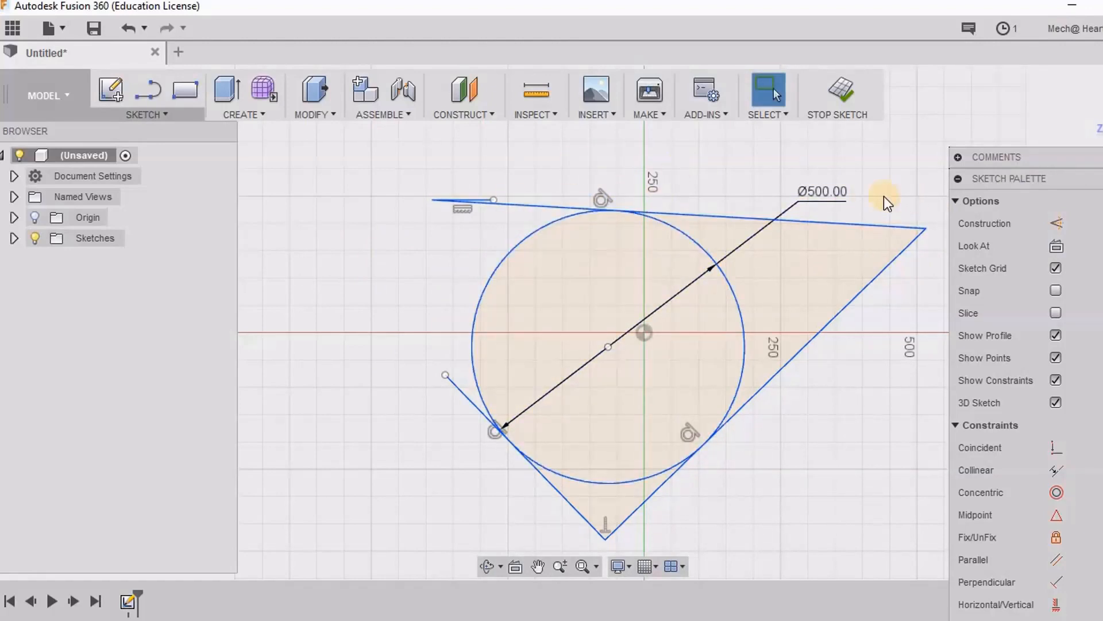
scroll(801, 247, "down", 5)
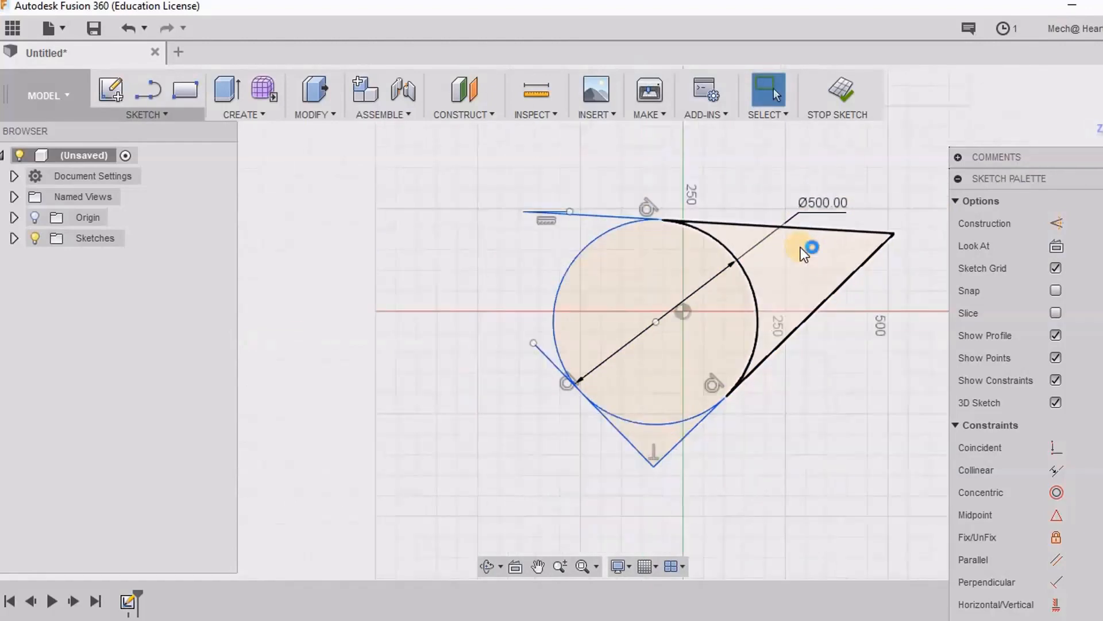
middle_click_drag(797, 254, 632, 302)
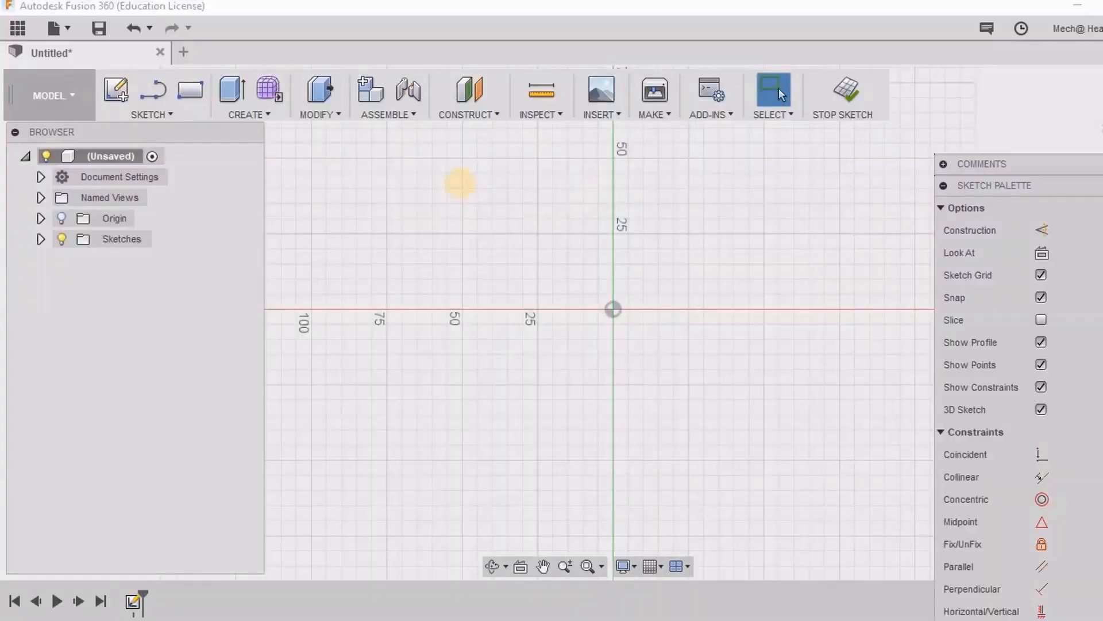
Step: Draw an ellipse centred on the origin, about 110 mm wide along the horizontal axis and about 170 mm tall
left_click(152, 115)
left_click(139, 253)
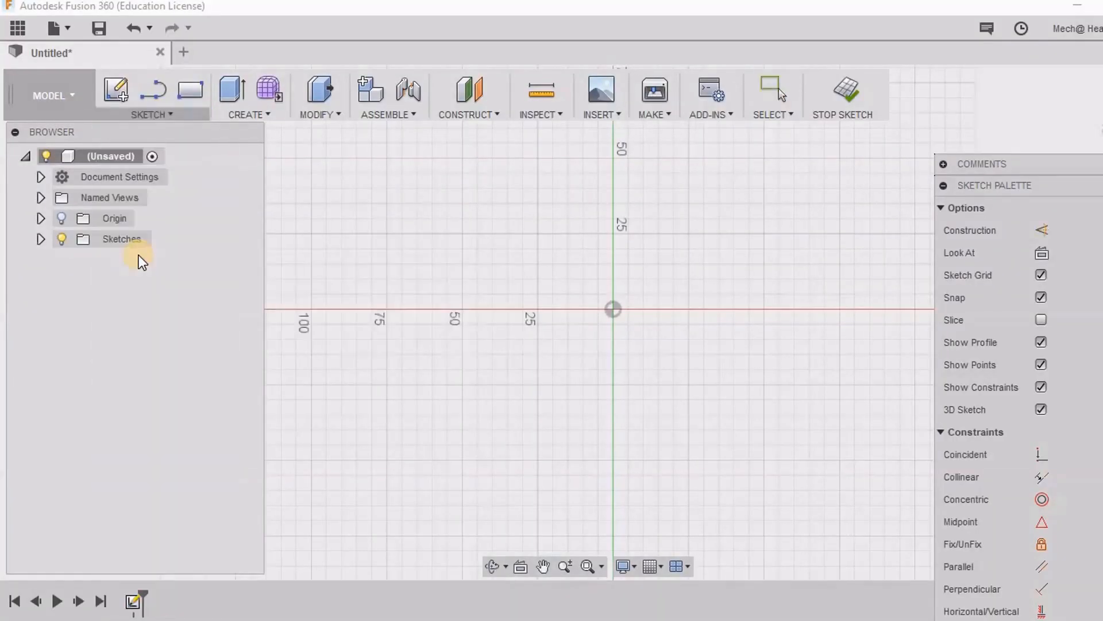
left_click(613, 309)
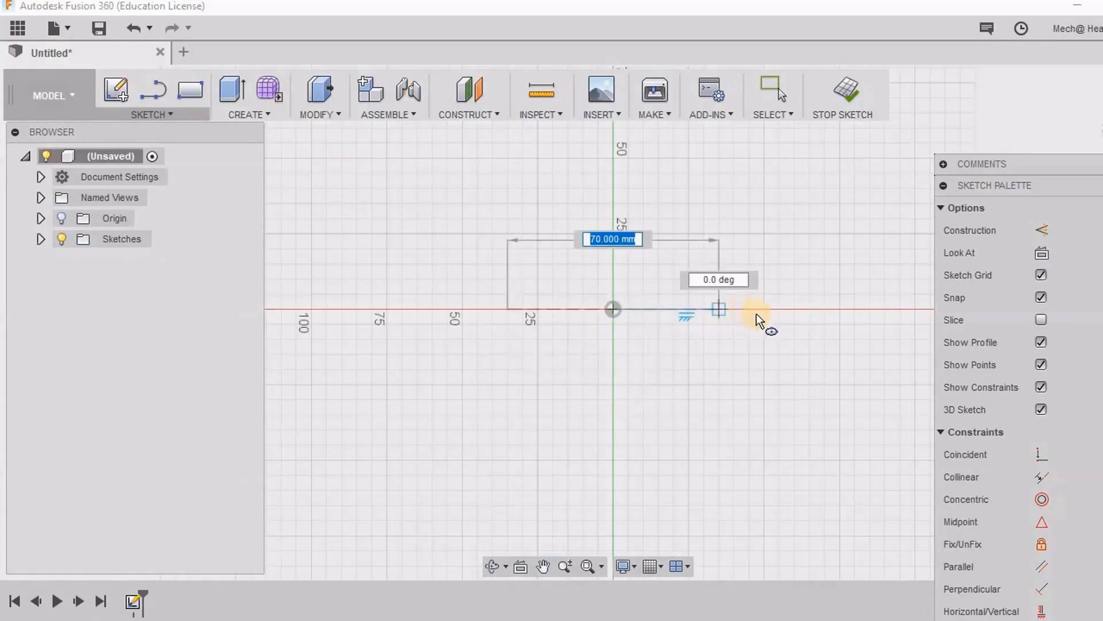
left_click(784, 311)
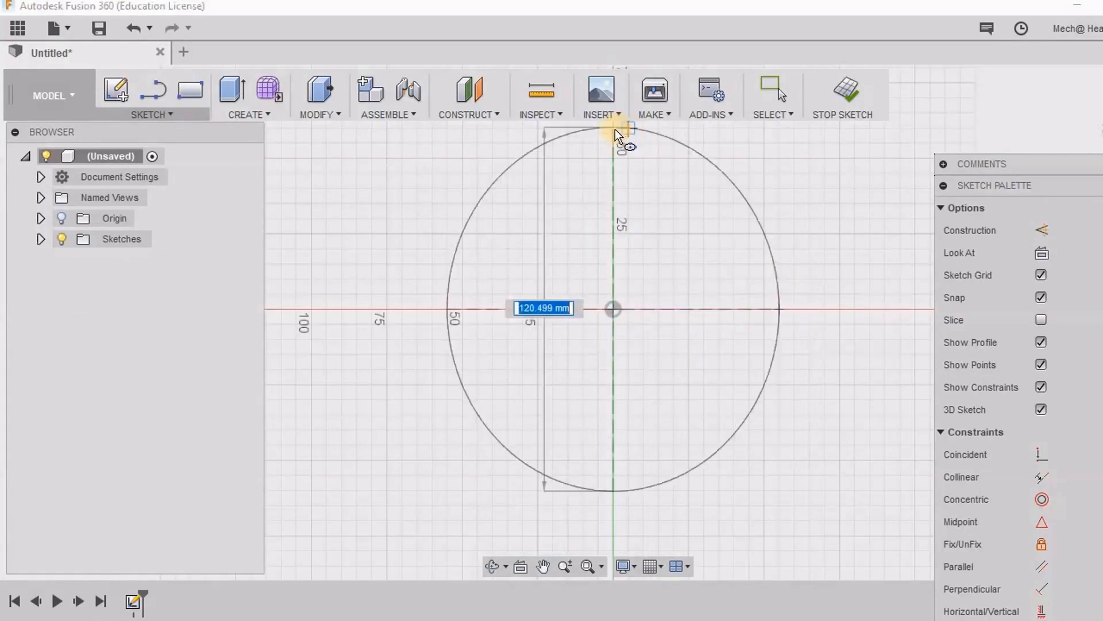
middle_click_drag(614, 189, 603, 306)
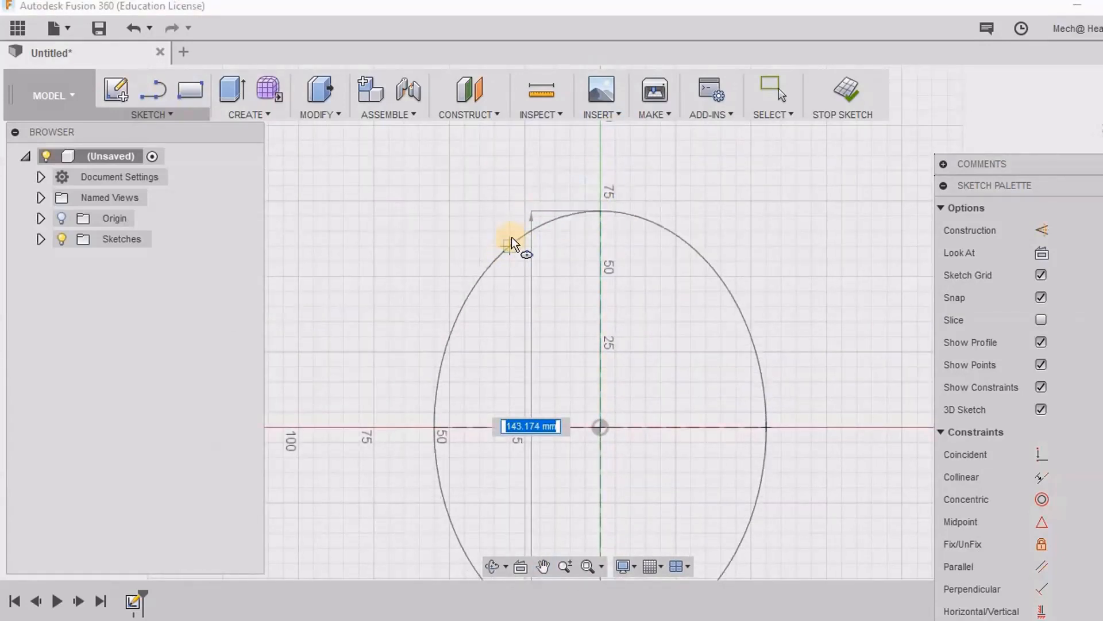
left_click(604, 174)
scroll(630, 335, "down", 1)
middle_click_drag(638, 337, 594, 210)
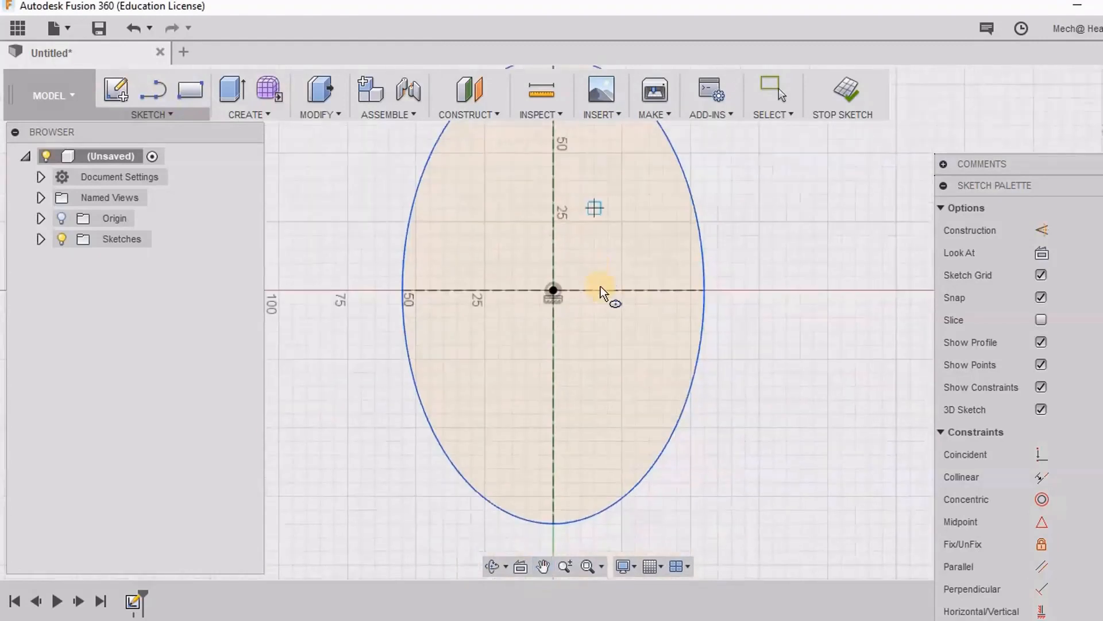
scroll(604, 310, "down", 2)
right_click(644, 277)
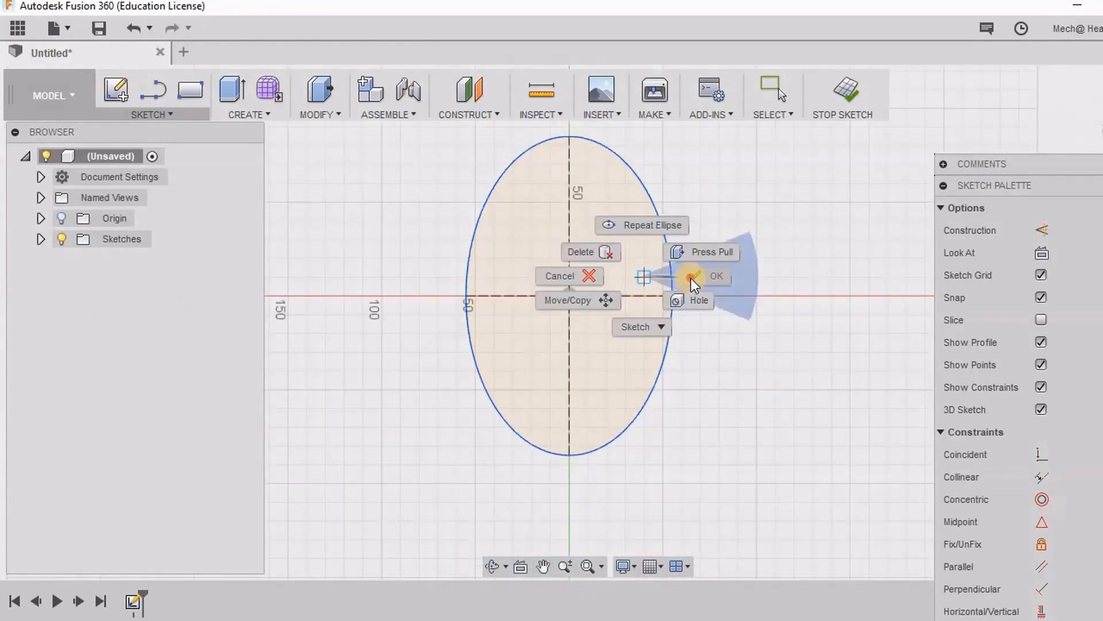
left_click(691, 278)
scroll(668, 385, "down", 2)
Step: Select the whole ellipse, including its axes and points, with a selection window around it
left_click_drag(470, 150, 715, 477)
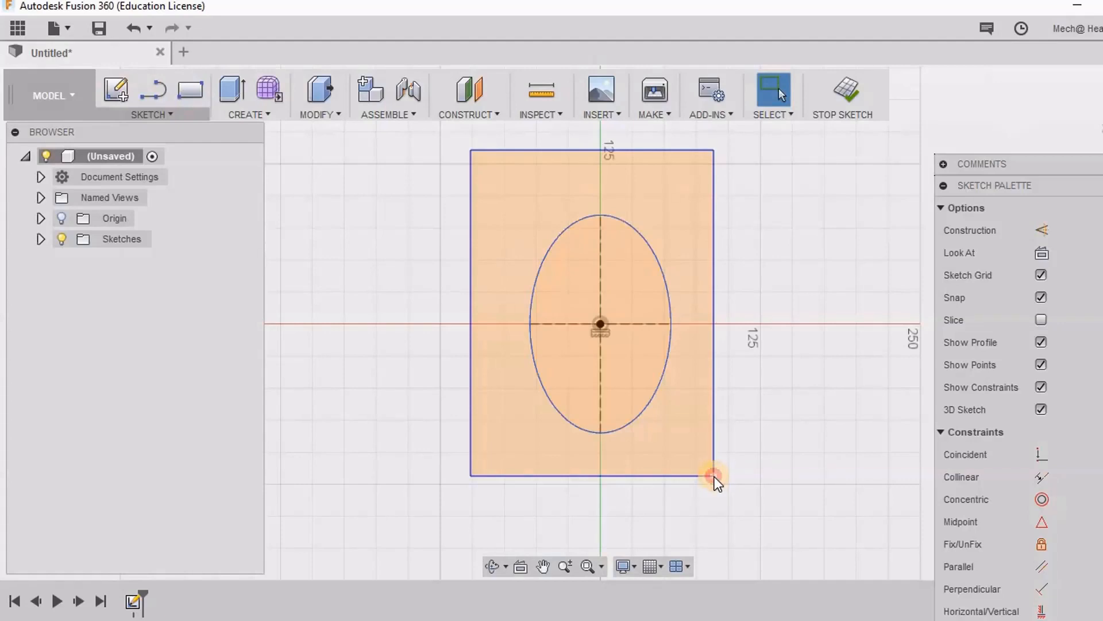
left_click_drag(714, 477, 715, 475)
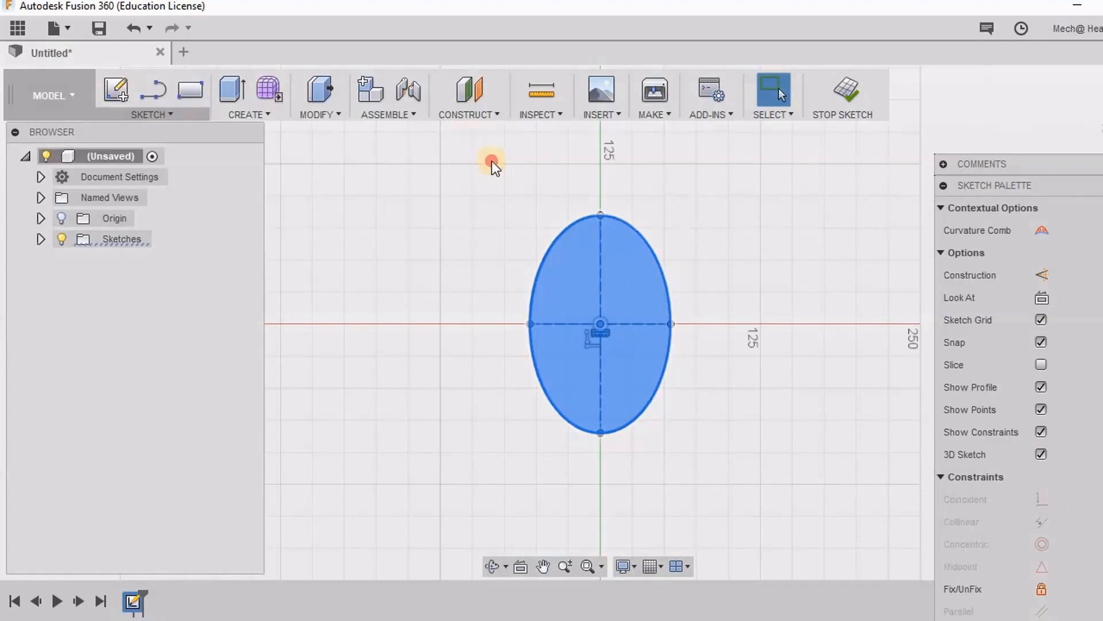
left_click_drag(491, 161, 723, 487)
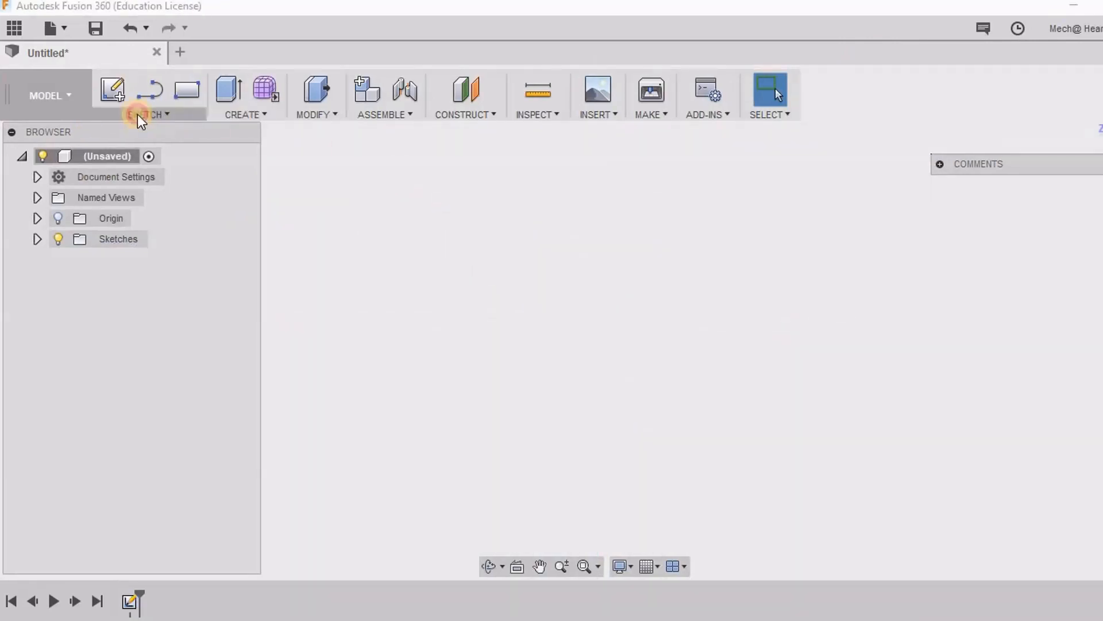
Step: Start a 3-Point Arc and place its new sketch on the displayed origin plane
left_click(144, 114)
mouse_move(167, 212)
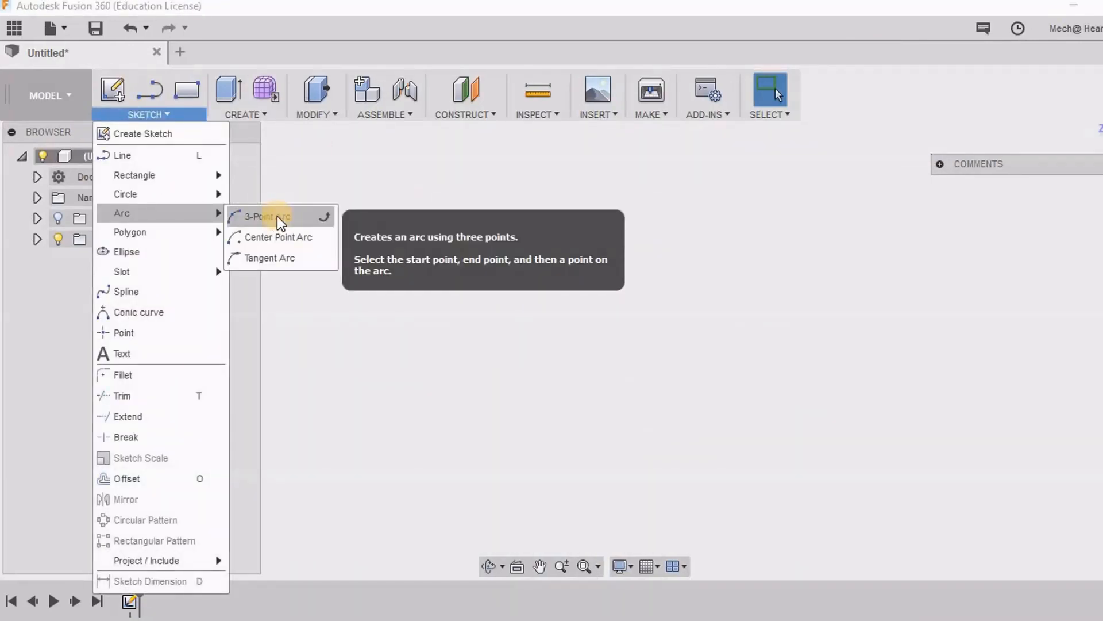
left_click(277, 216)
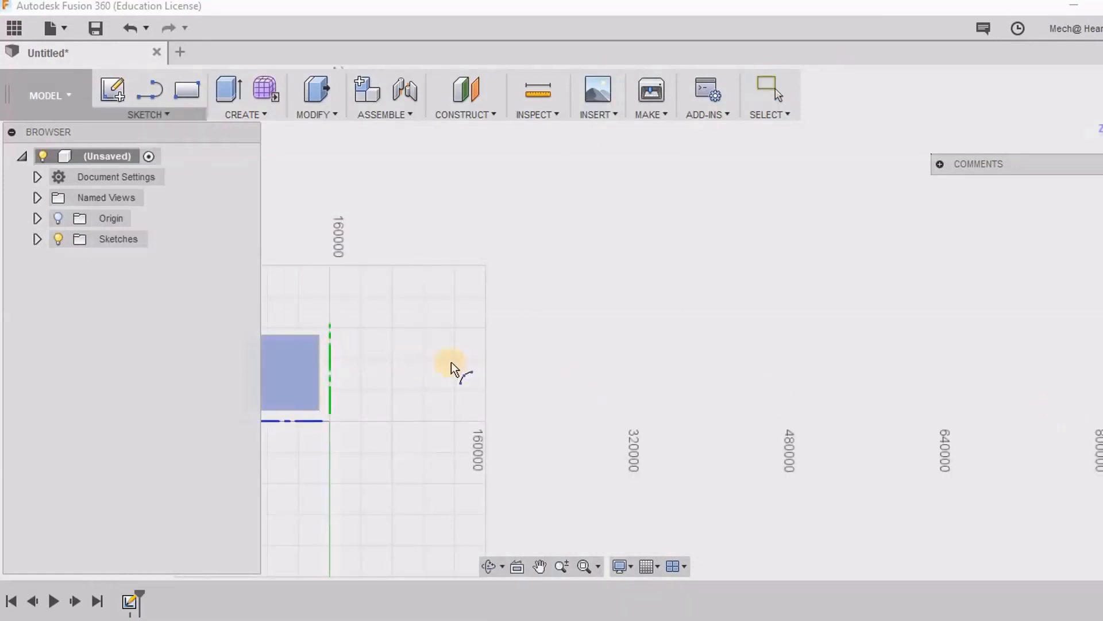
middle_click_drag(863, 256, 665, 319)
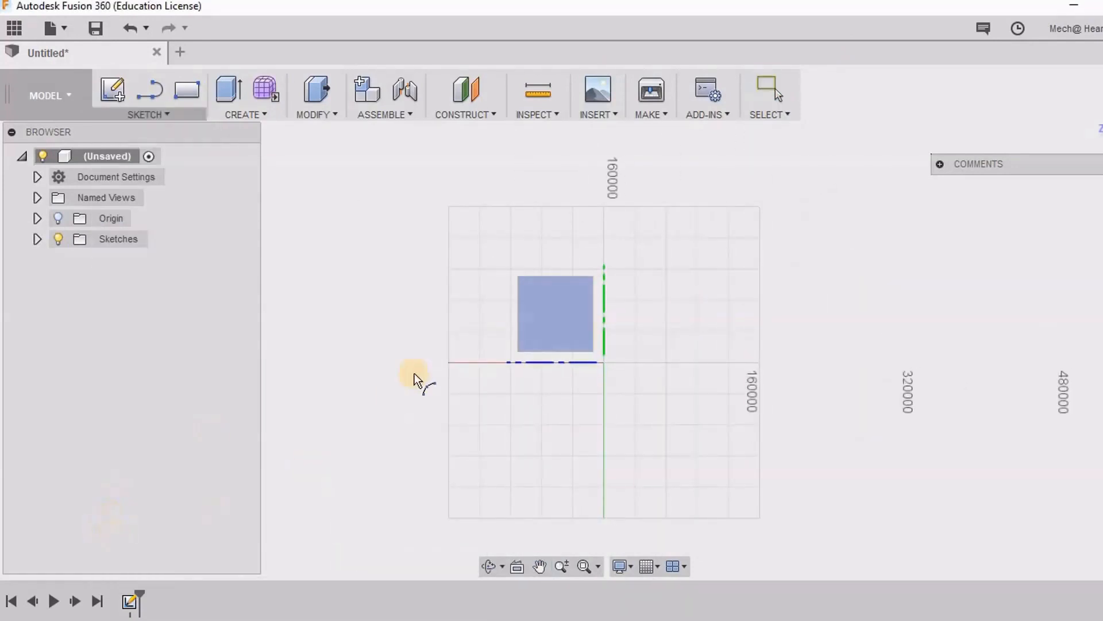
left_click(499, 351)
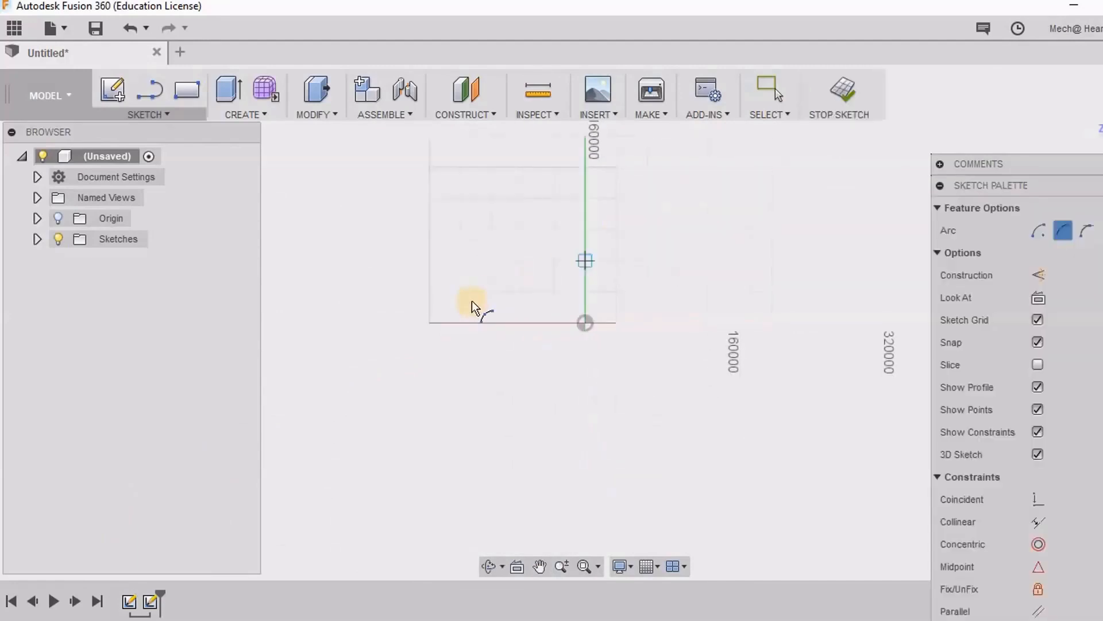
Step: Draw a three-point arc bulging upward above the origin, with its endpoints about 380,000 mm apart
left_click(451, 304)
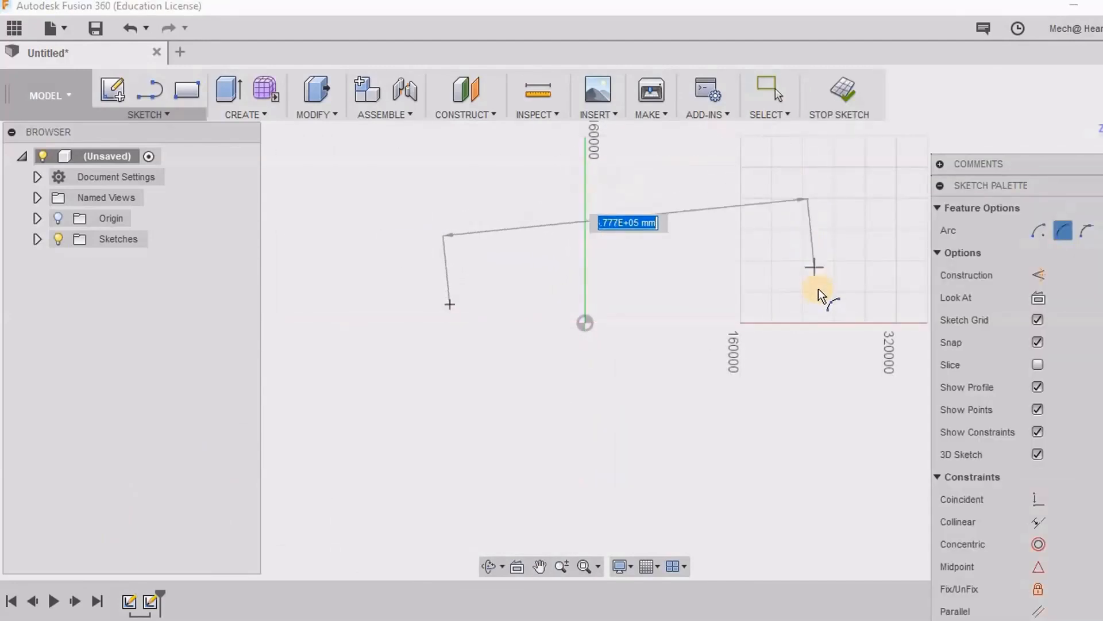
left_click(816, 267)
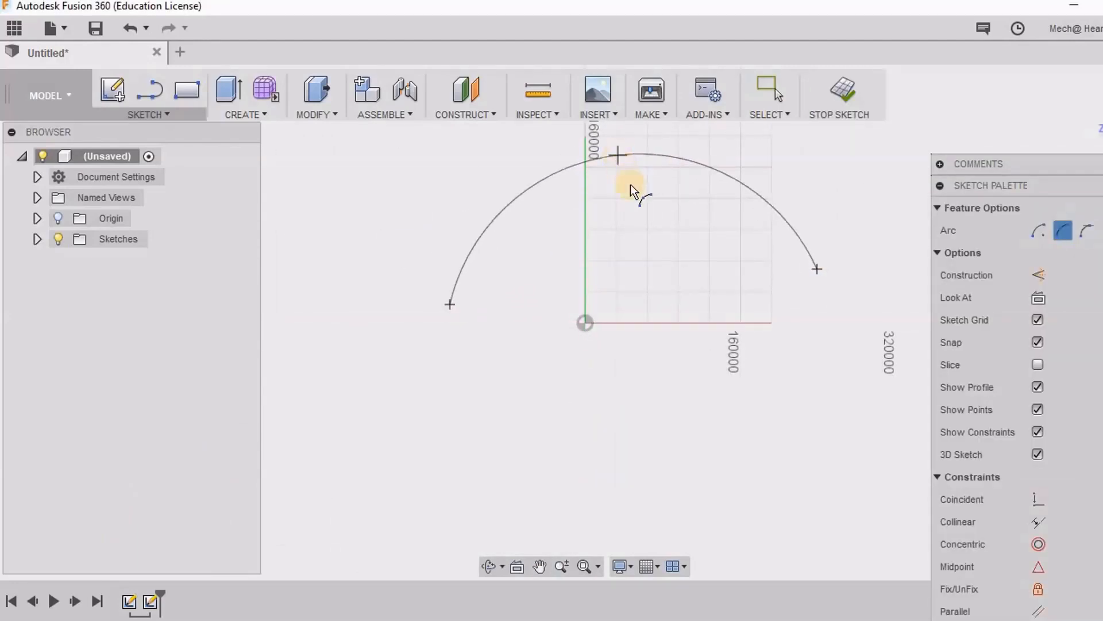
left_click(654, 182)
middle_click_drag(590, 342, 550, 390)
right_click(645, 270)
left_click(709, 271)
scroll(605, 349, "up", 4)
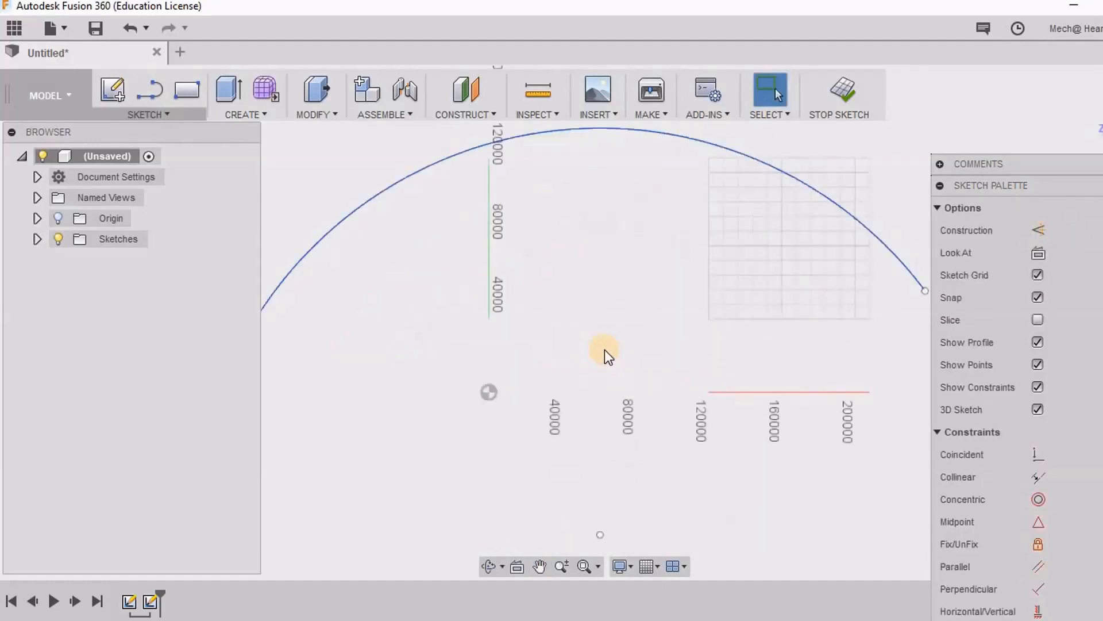
scroll(604, 349, "down", 5)
Step: Draw a three-point arc larger than a semicircle, open at the top, below the origin, with its endpoints about 190,000 mm apart
left_click(147, 115)
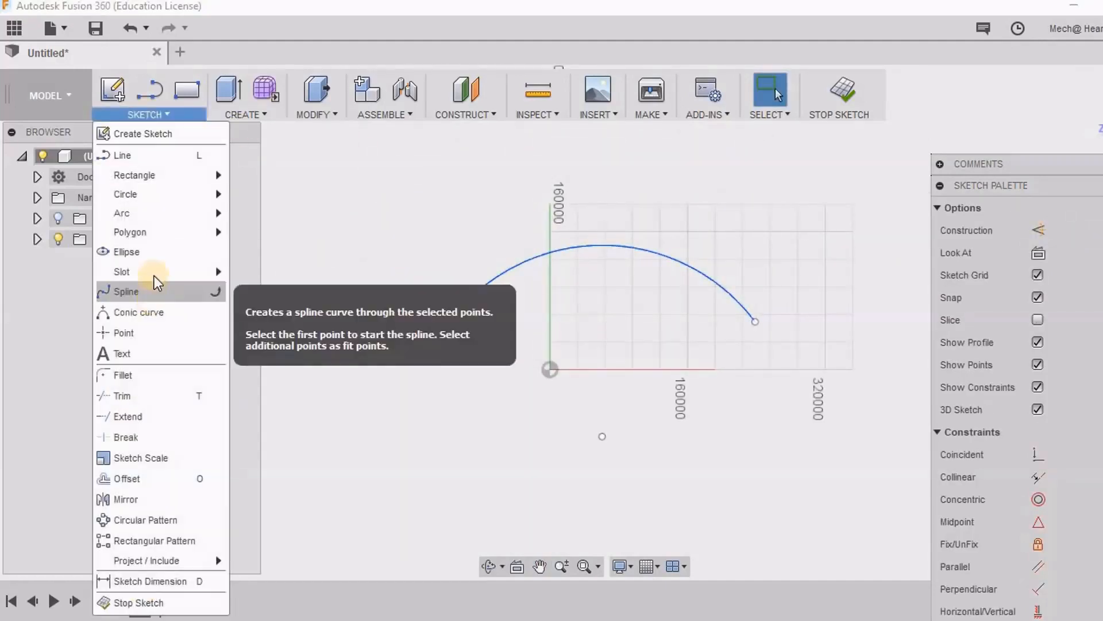
mouse_move(166, 212)
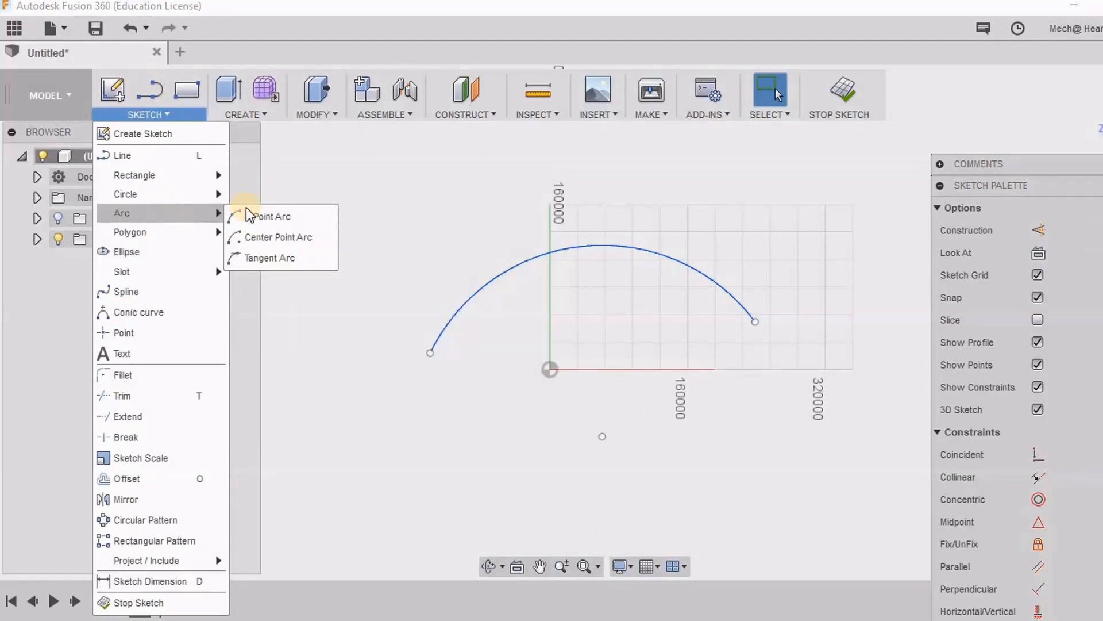
left_click(278, 237)
left_click(467, 479)
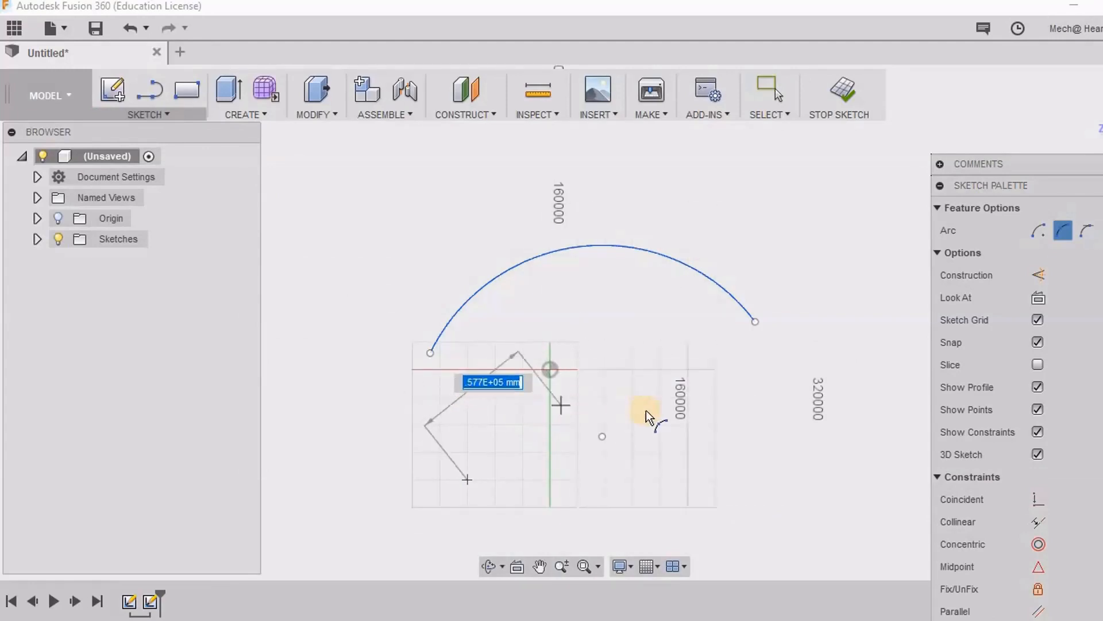
left_click(632, 479)
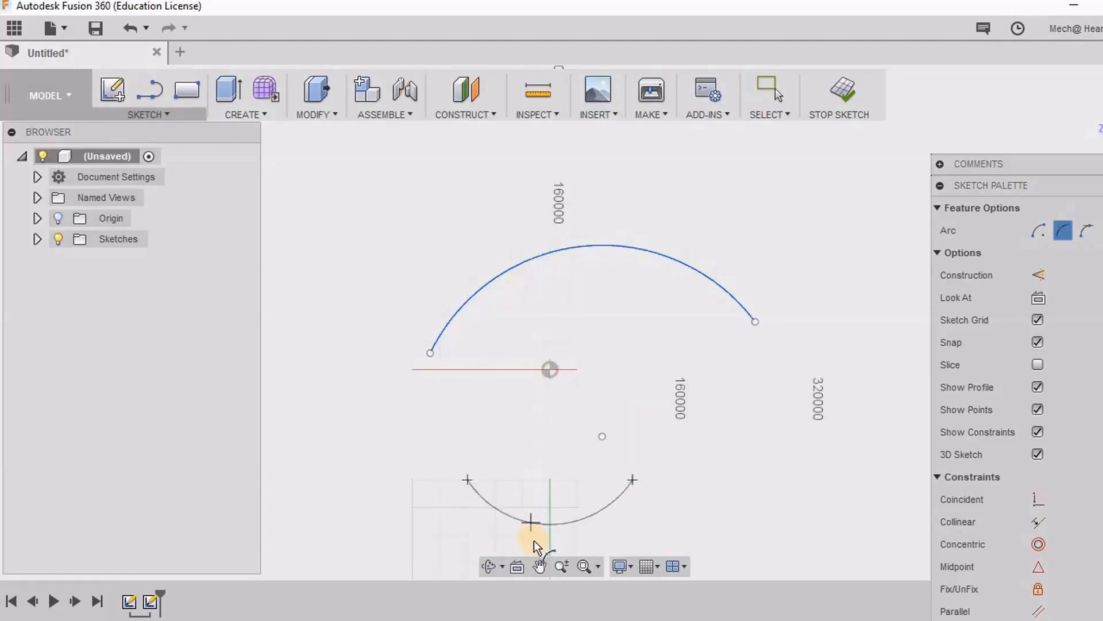
middle_click_drag(540, 485, 546, 166)
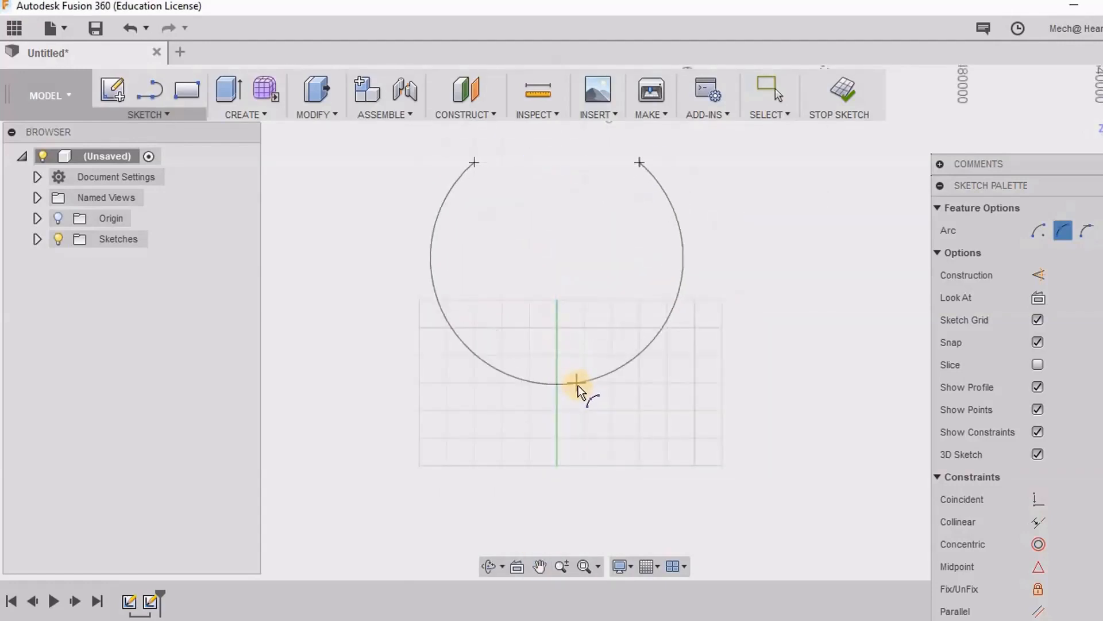
left_click(578, 385)
right_click(760, 256)
left_click(822, 269)
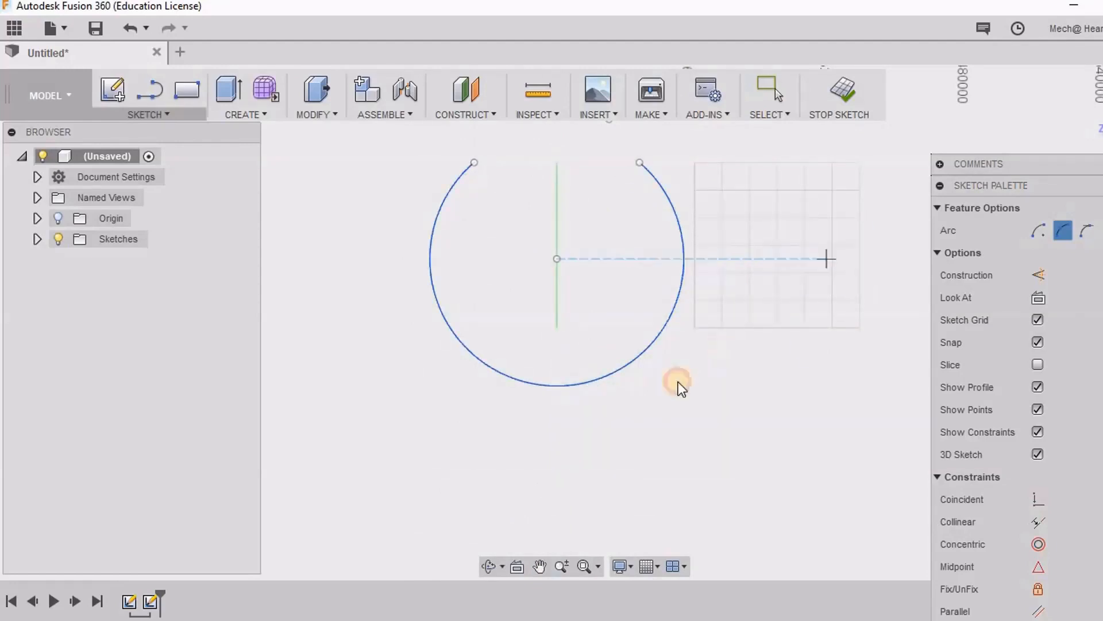
Step: Delete both three-point arcs from the sketch
scroll(676, 381, "down", 5)
left_click_drag(517, 174, 799, 399)
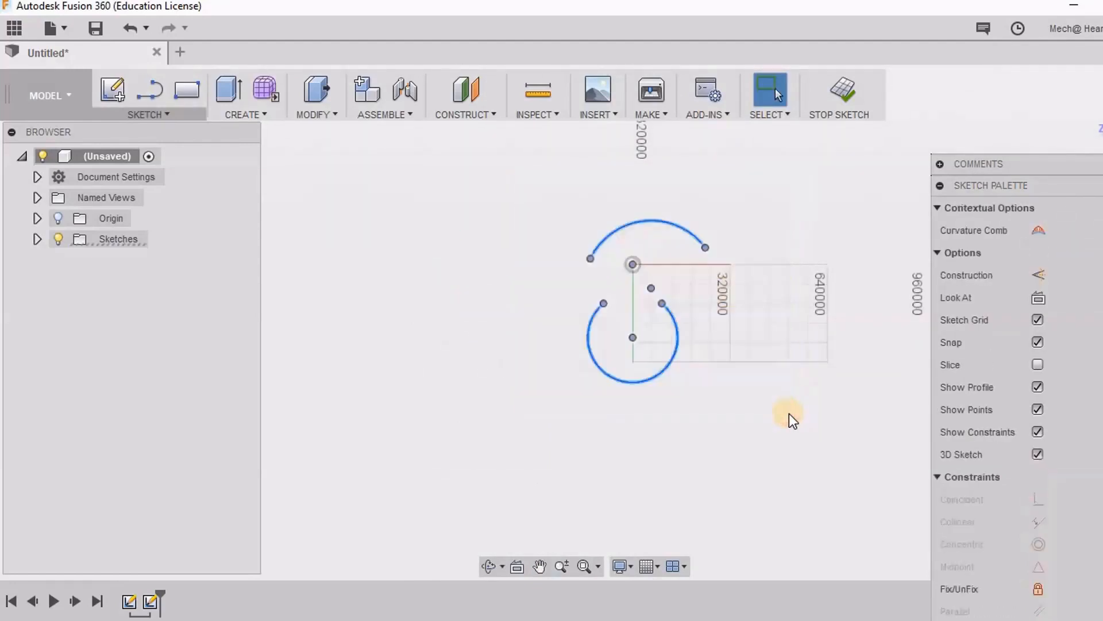
key("Delete")
Step: Draw a two-point rectangle around the origin, about 450,000 mm wide and 370,000 mm high
scroll(625, 288, "up", 2)
middle_click_drag(611, 463, 508, 503)
left_click(185, 89)
left_click(406, 203)
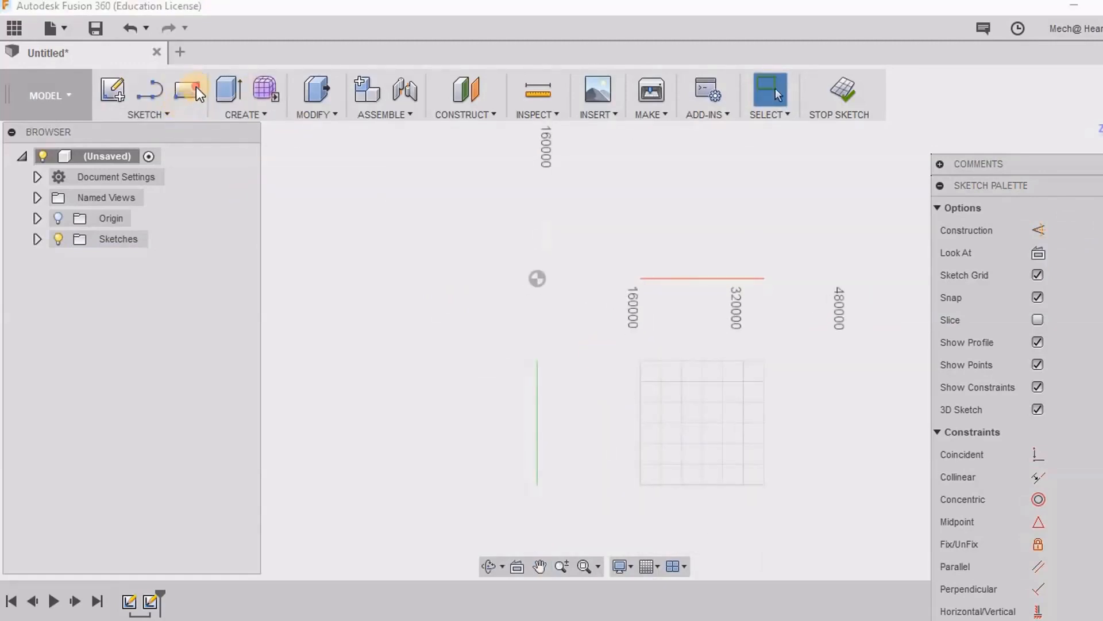
left_click(196, 87)
left_click(381, 214)
left_click(668, 453)
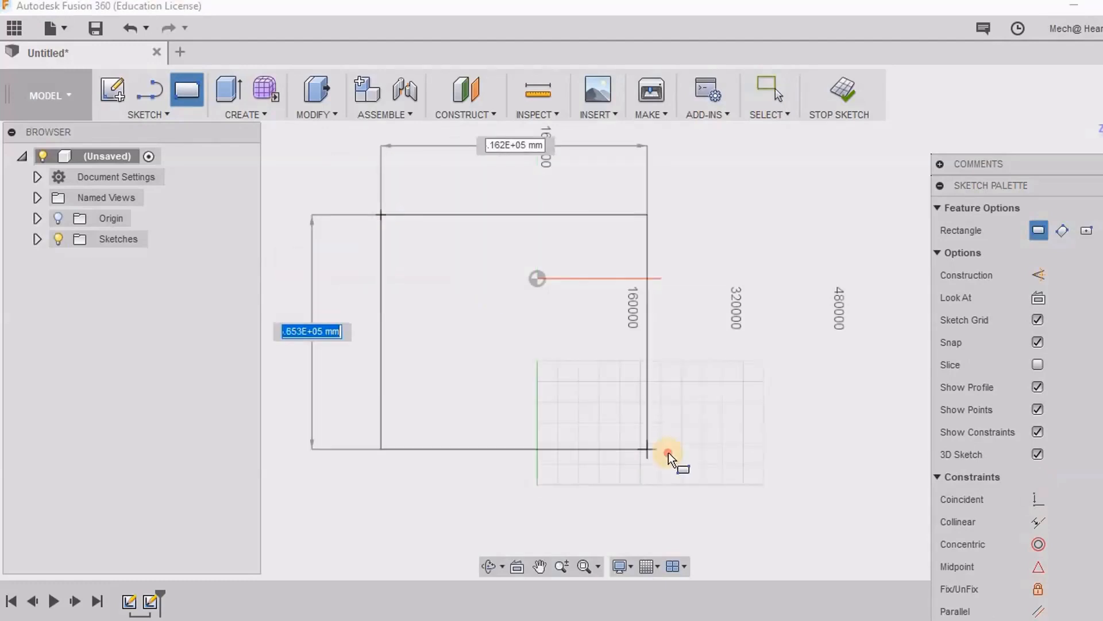
right_click(745, 358)
left_click(798, 355)
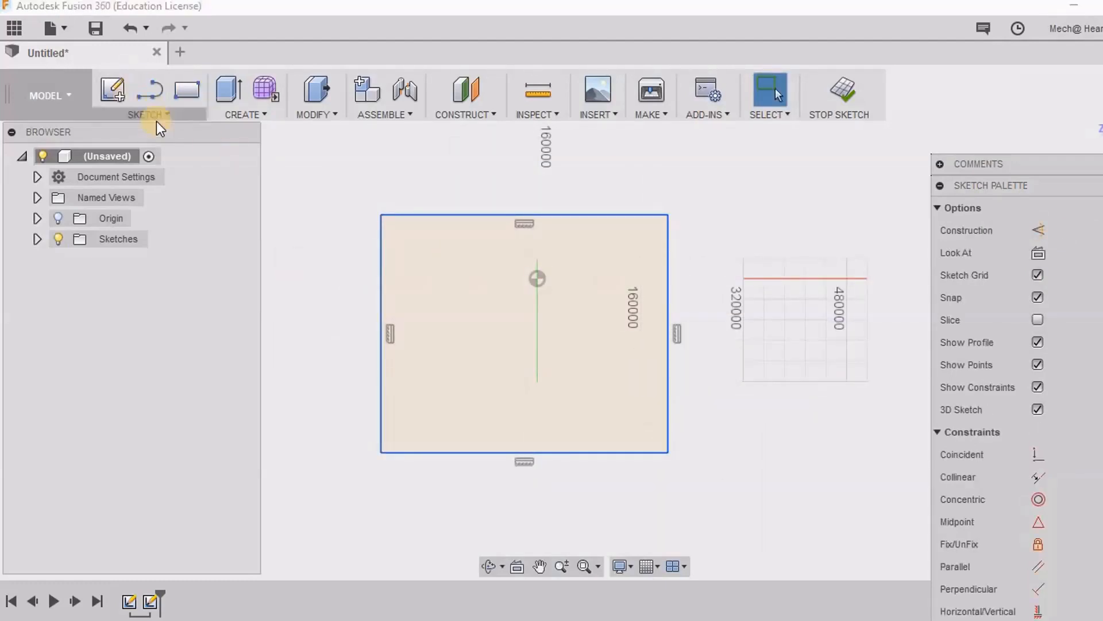
Step: Draw a three-point arc from the rectangle's lower-left corner to its upper-right corner, passing through the upper-left corner
mouse_move(175, 211)
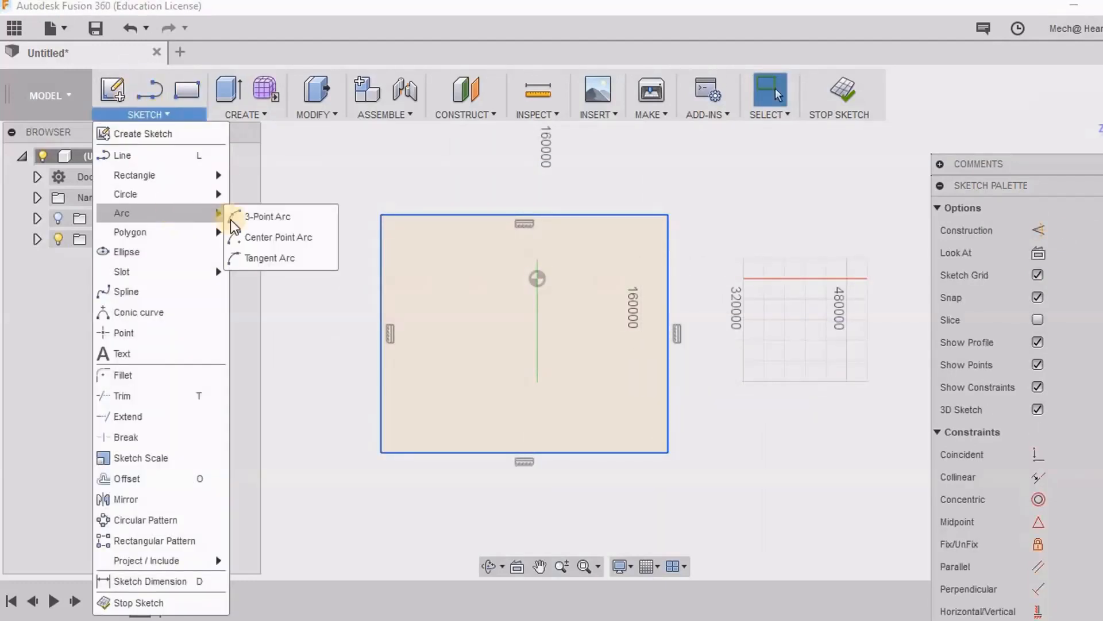
left_click(261, 220)
left_click(381, 452)
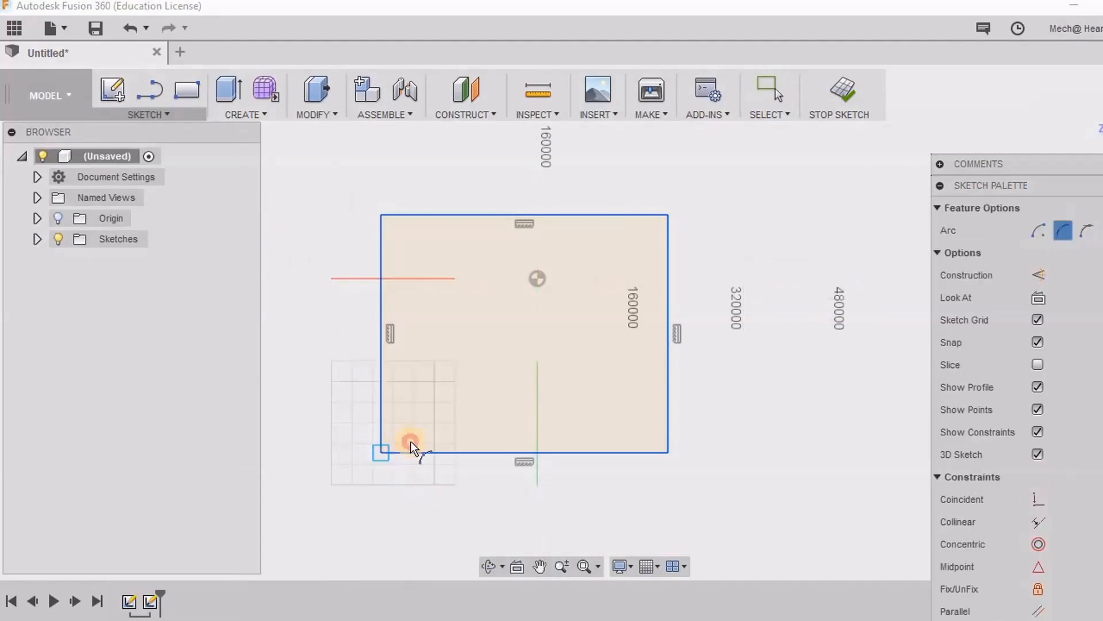
left_click(667, 216)
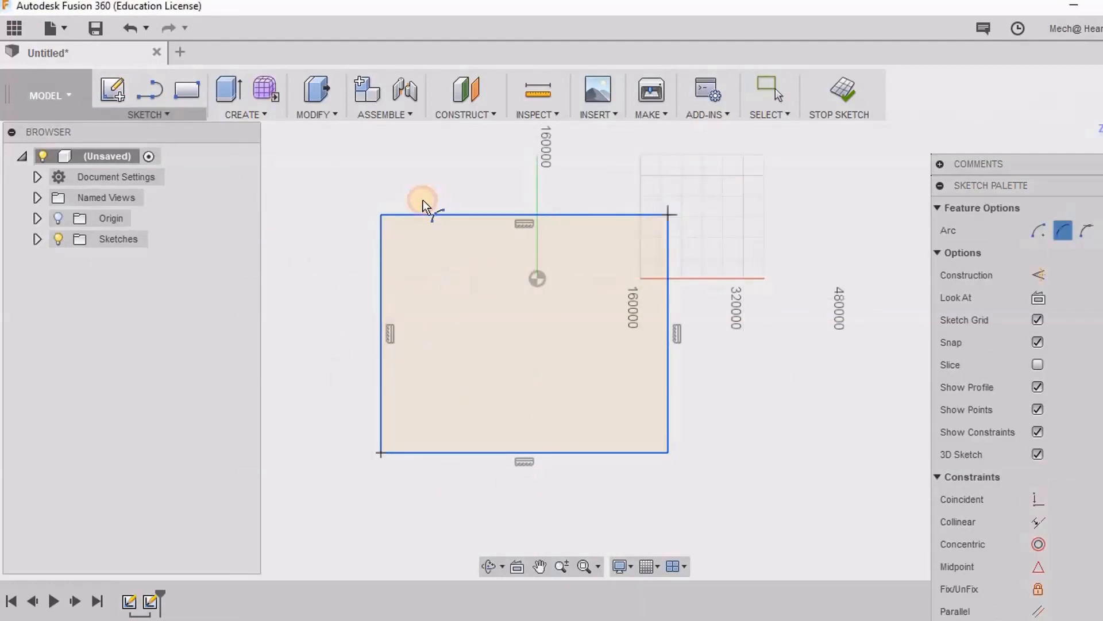
left_click(380, 216)
scroll(587, 315, "down", 2)
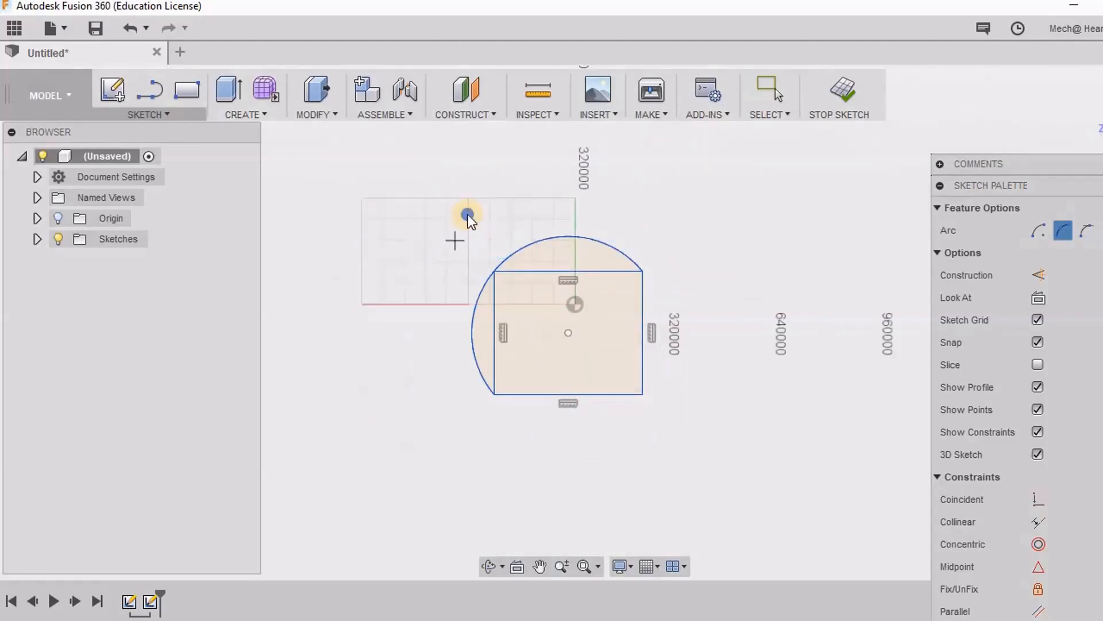
right_click(468, 215)
left_click(530, 222)
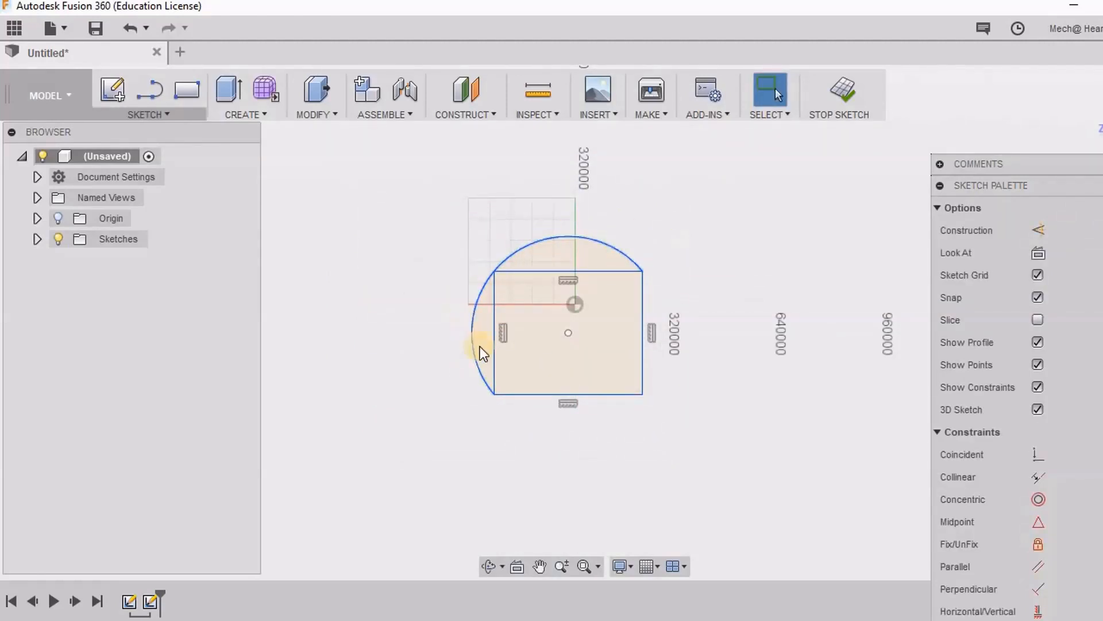
Step: Delete the rectangle together with the arc through its corners
scroll(522, 192, "up", 2)
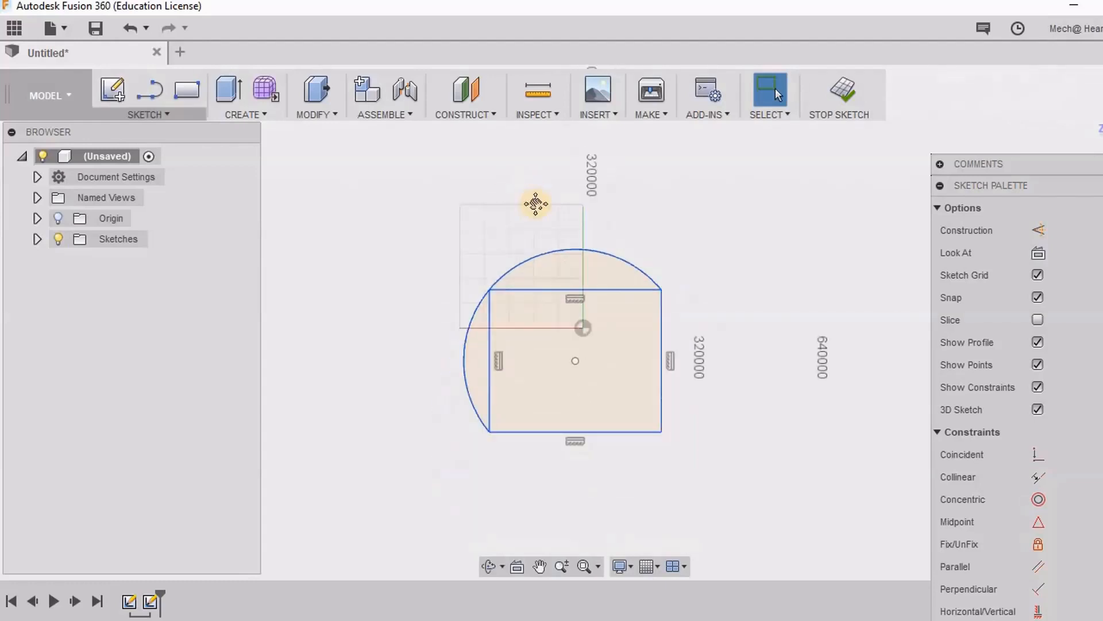
middle_click_drag(535, 204, 559, 181)
left_click_drag(375, 153, 798, 473)
key("Delete")
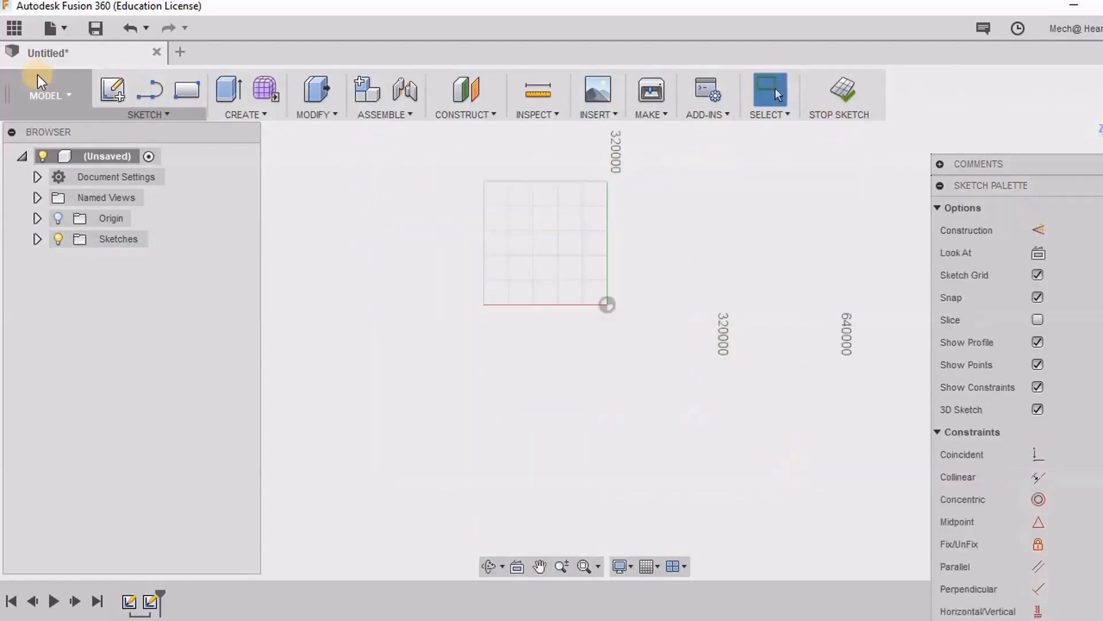
Step: Draw a center point arc centred on the origin, with a radius of about 290,000 mm and a sweep of about 70 degrees
left_click(160, 113)
mouse_move(209, 214)
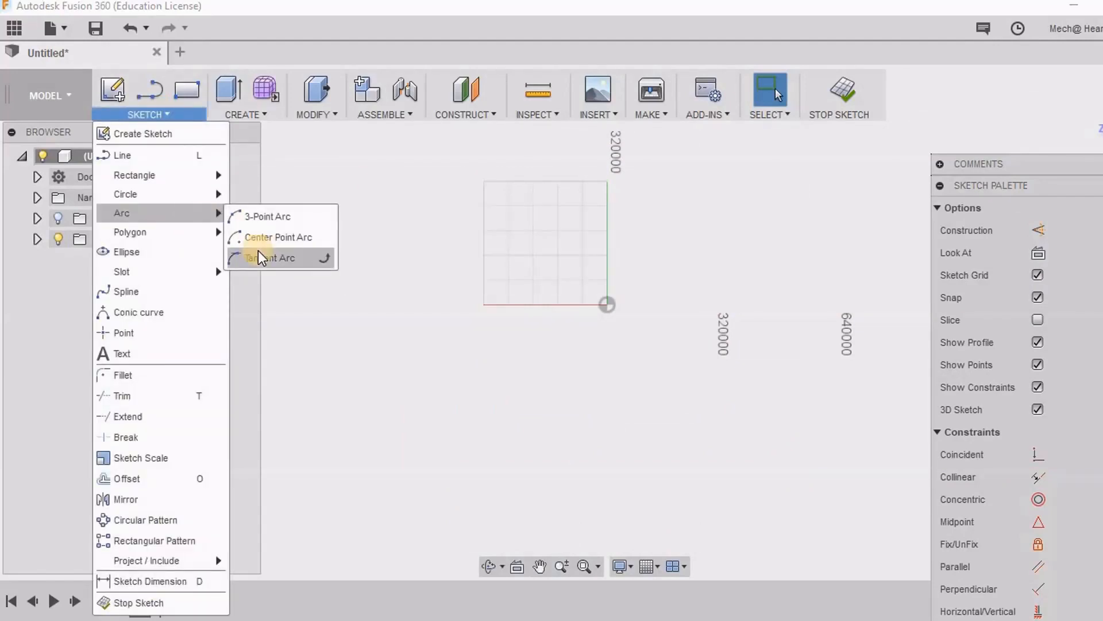
left_click(264, 240)
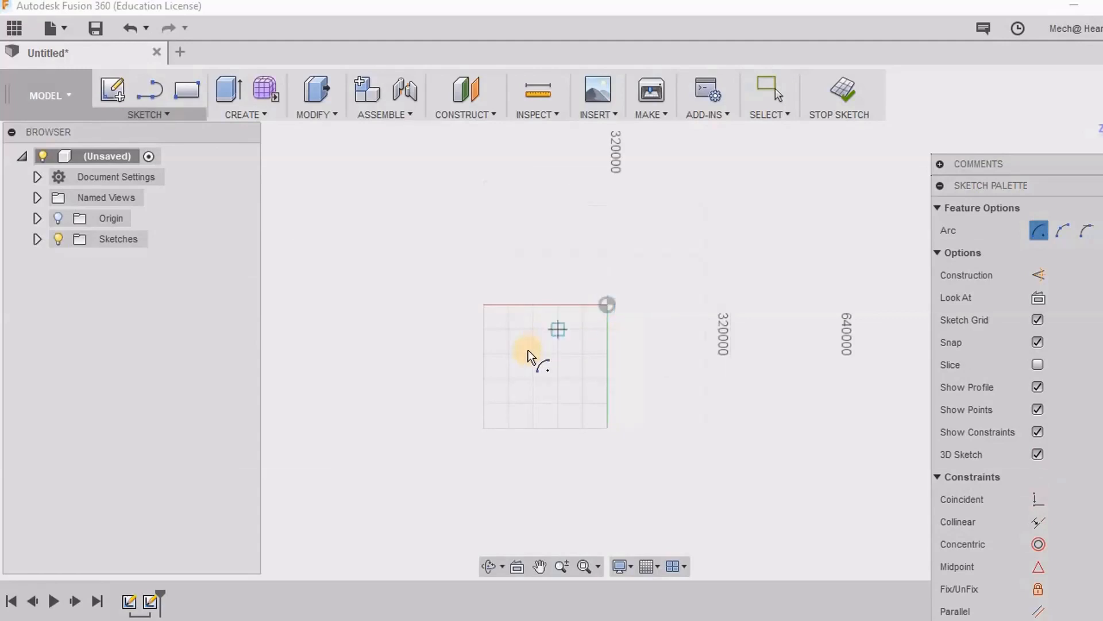
middle_click_drag(474, 371, 380, 406)
scroll(460, 365, "up", 3)
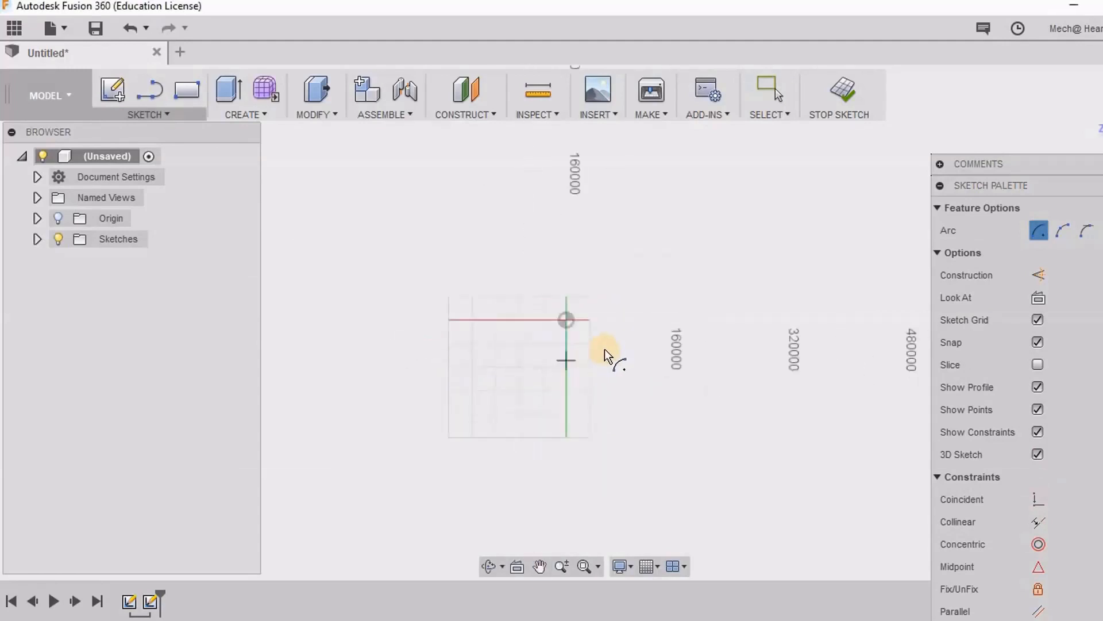
left_click(566, 319)
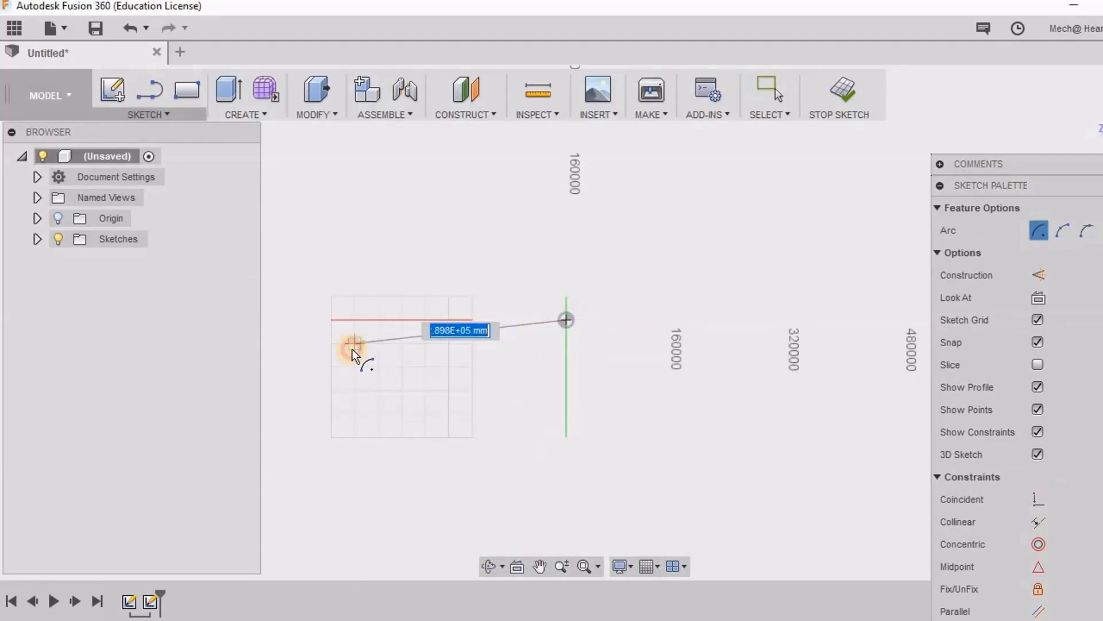
left_click(354, 343)
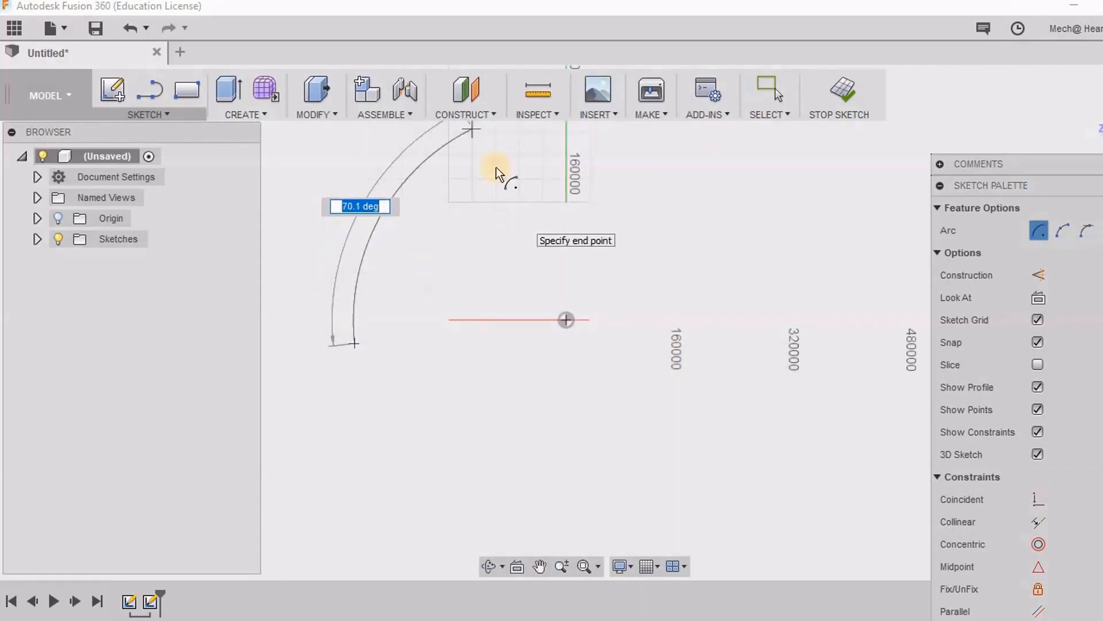
left_click(483, 150)
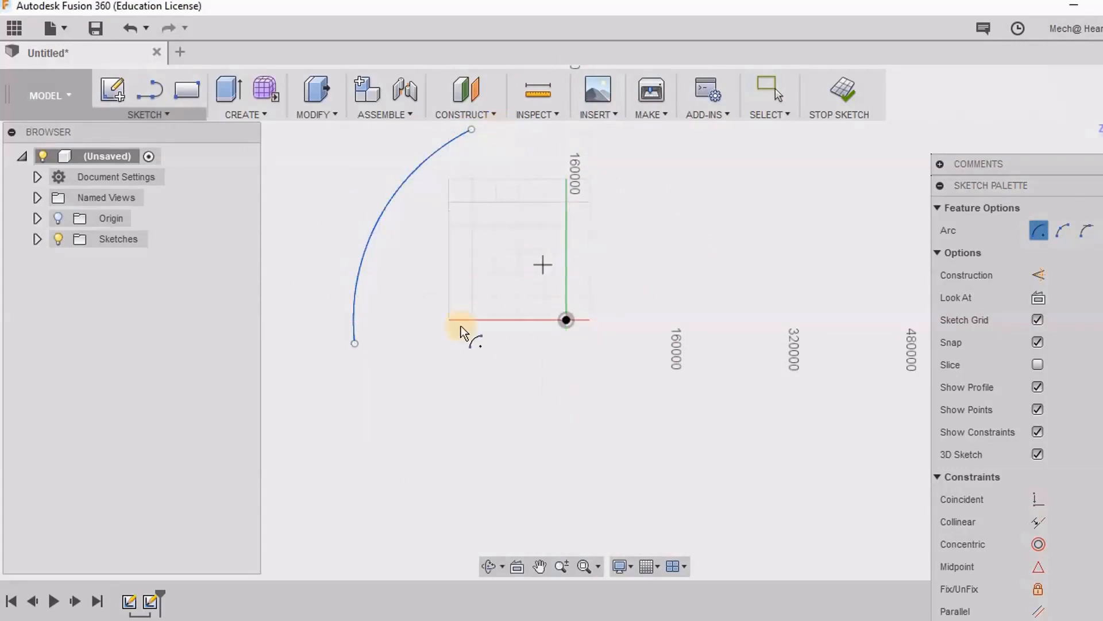
scroll(415, 458, "down", 3)
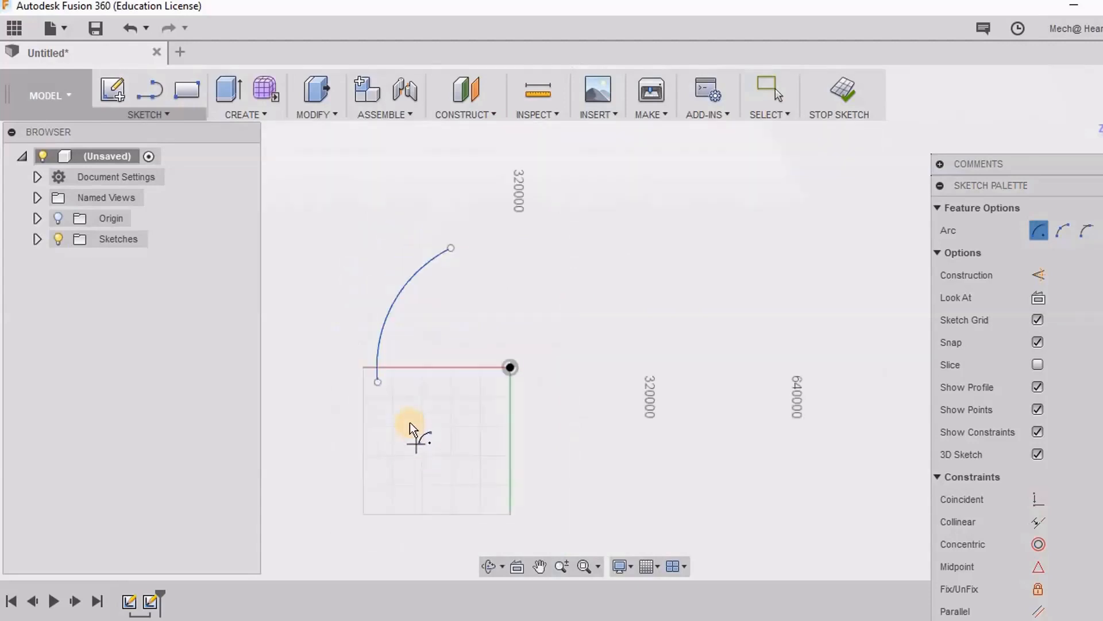
left_click(333, 190)
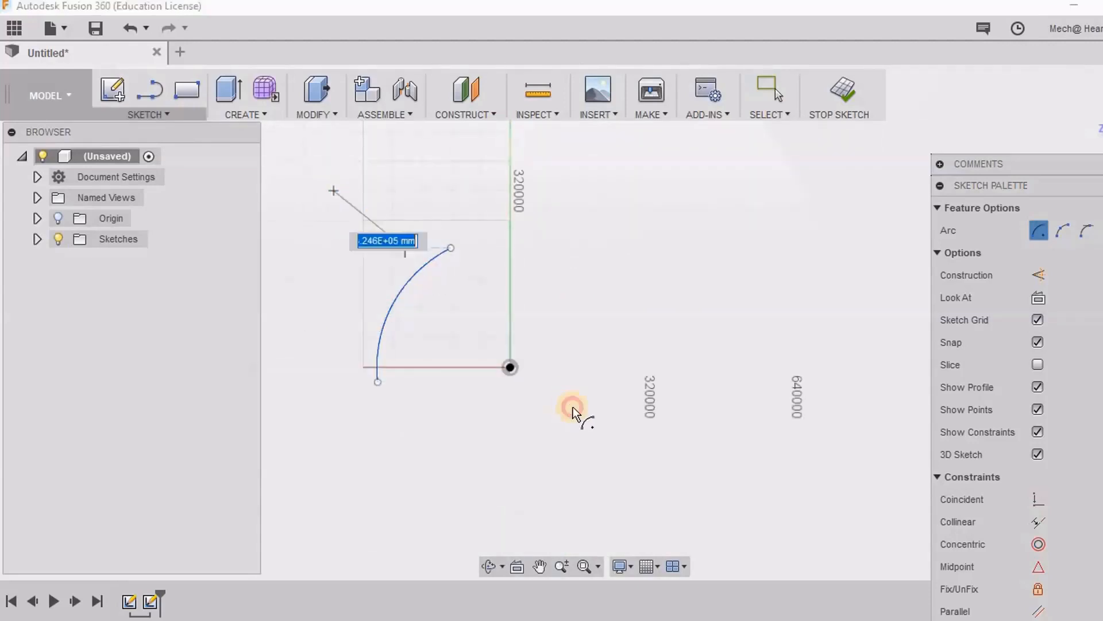
right_click(524, 284)
left_click(570, 283)
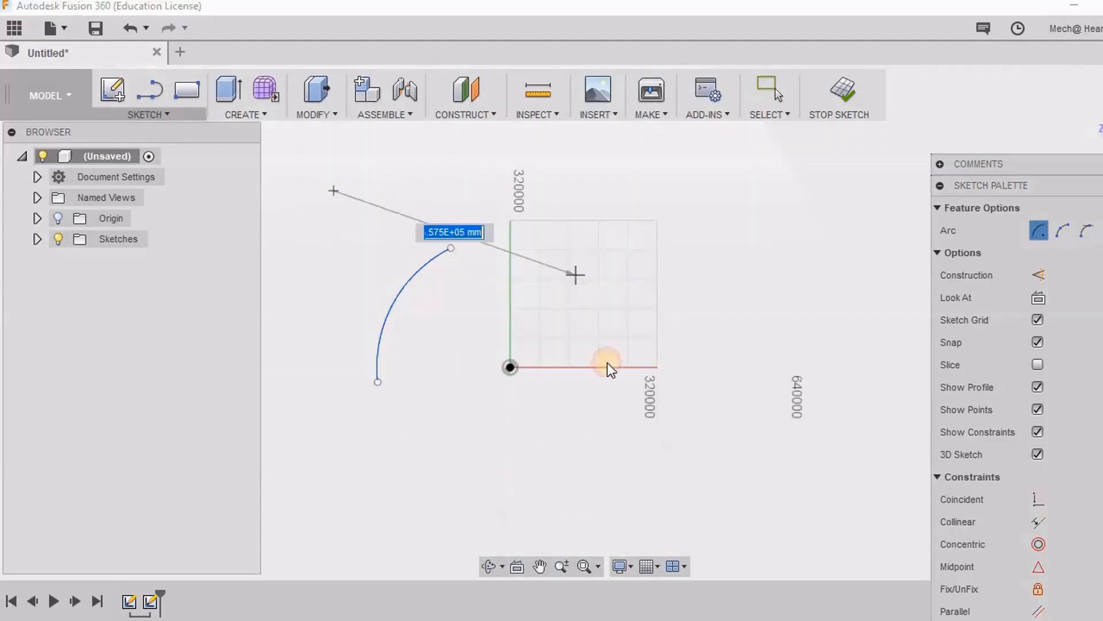
Step: Delete the center point arc from the sketch
left_click_drag(661, 451, 295, 195)
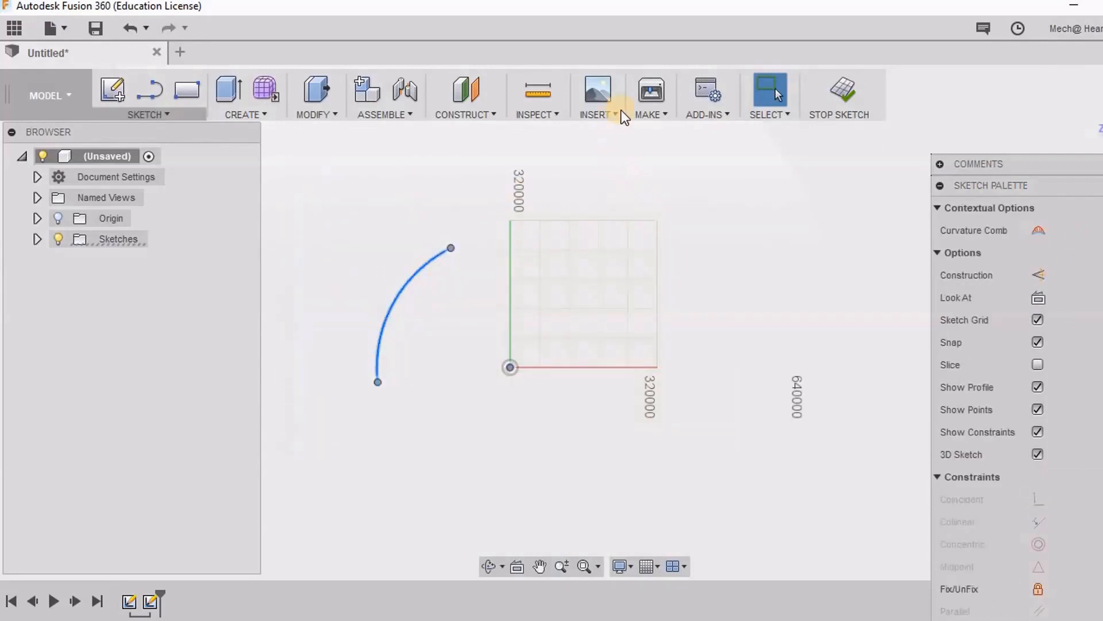
key("Delete")
left_click(180, 115)
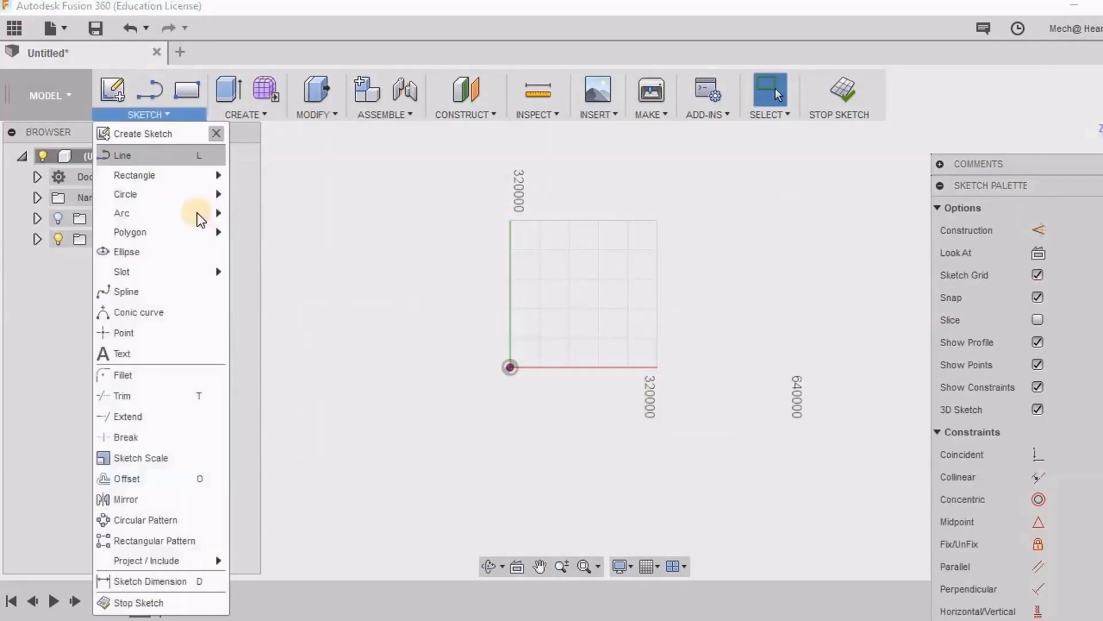
left_click(525, 303)
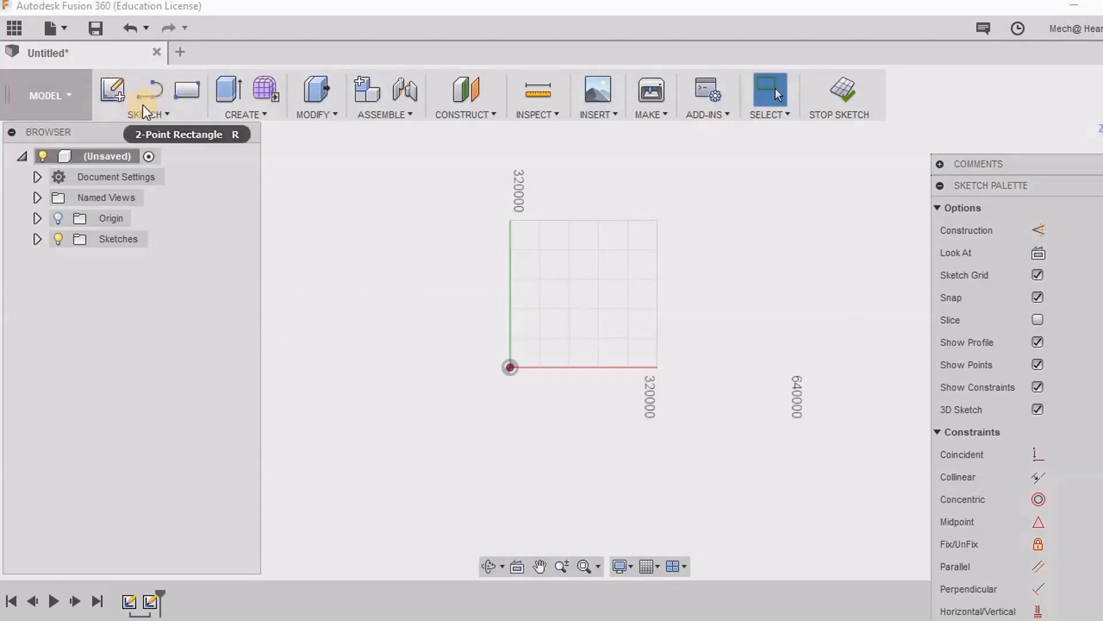
Step: Draw a slightly rising, nearly horizontal line above the origin, about 640,000 mm long
left_click(149, 89)
left_click(448, 264)
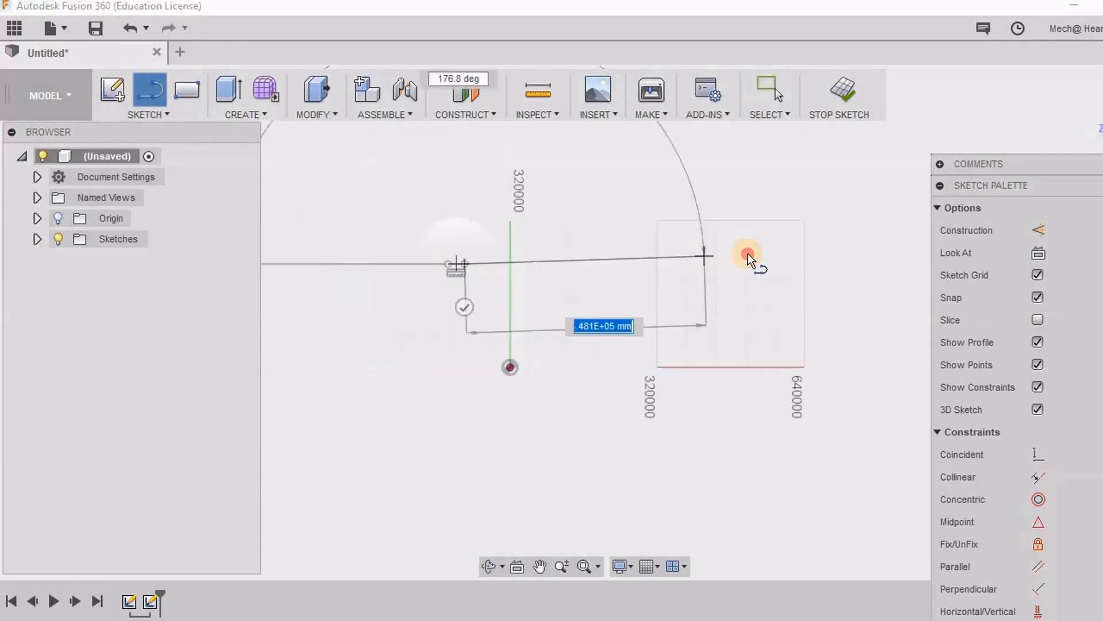
left_click(747, 253)
right_click(735, 298)
left_click(808, 305)
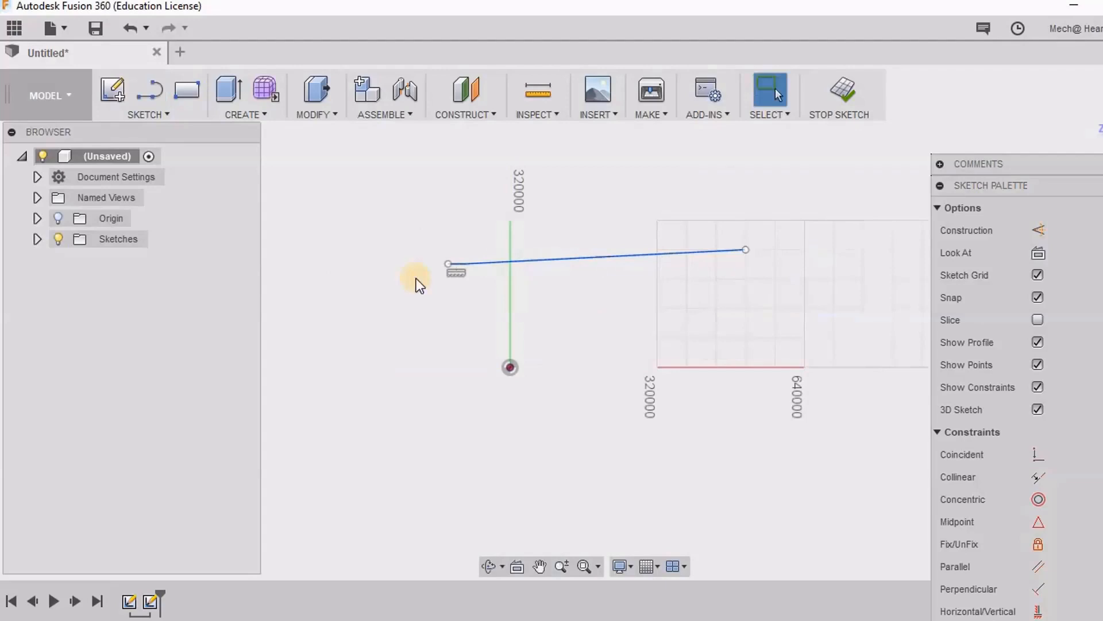
Step: Draw a tangent arc curving upward from the higher end of the sloping line
left_click(170, 116)
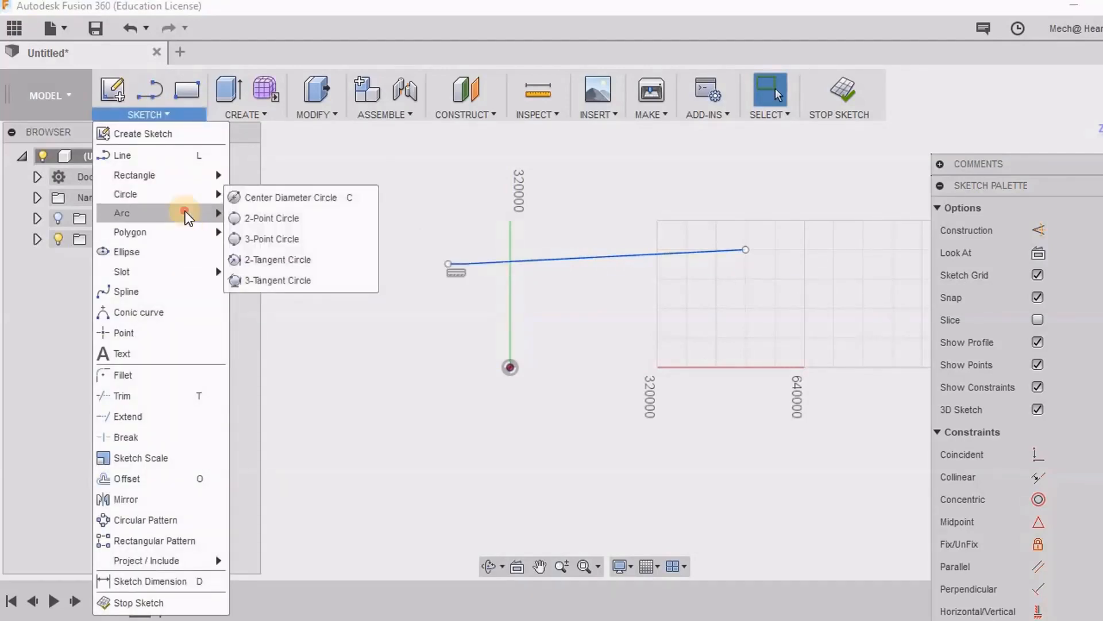
mouse_move(185, 211)
left_click(263, 260)
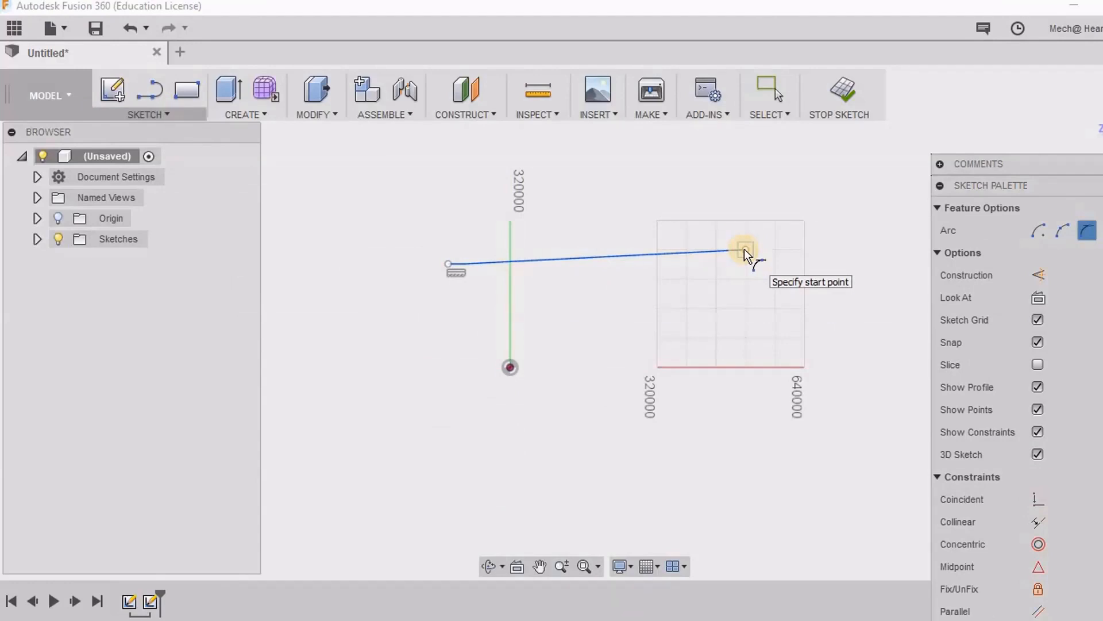
left_click(744, 249)
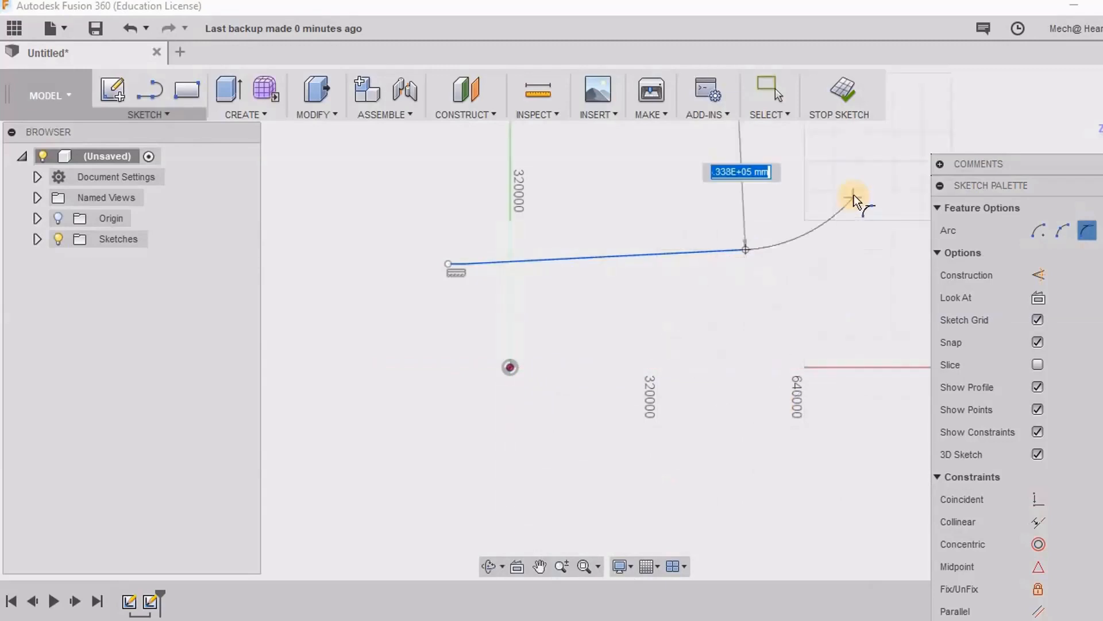
left_click(843, 163)
middle_click_drag(824, 313, 694, 369)
right_click(685, 363)
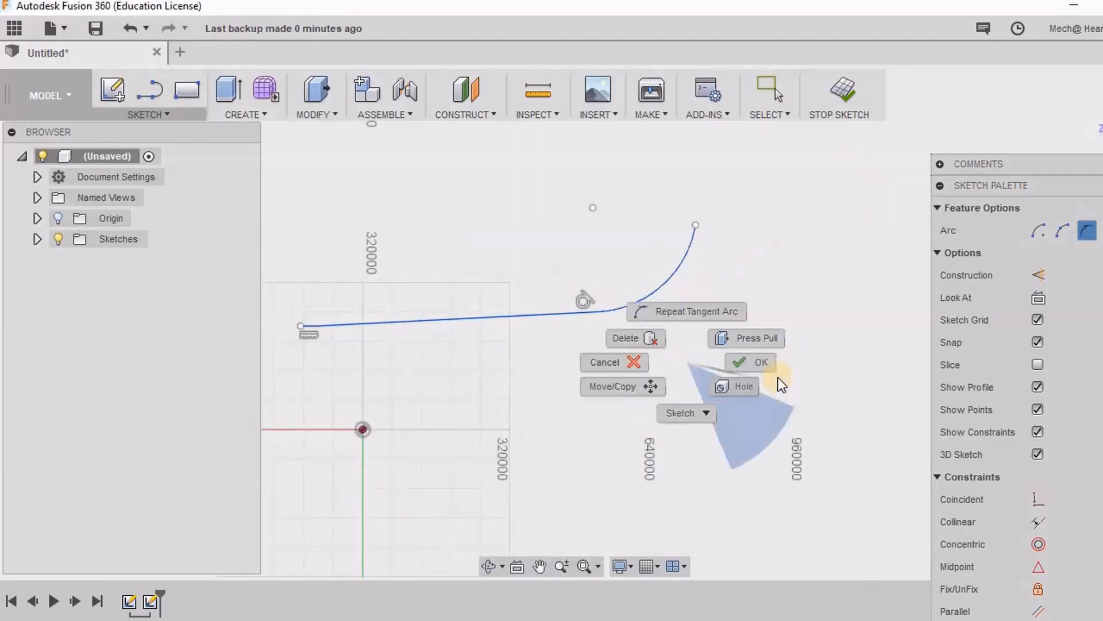
left_click(745, 364)
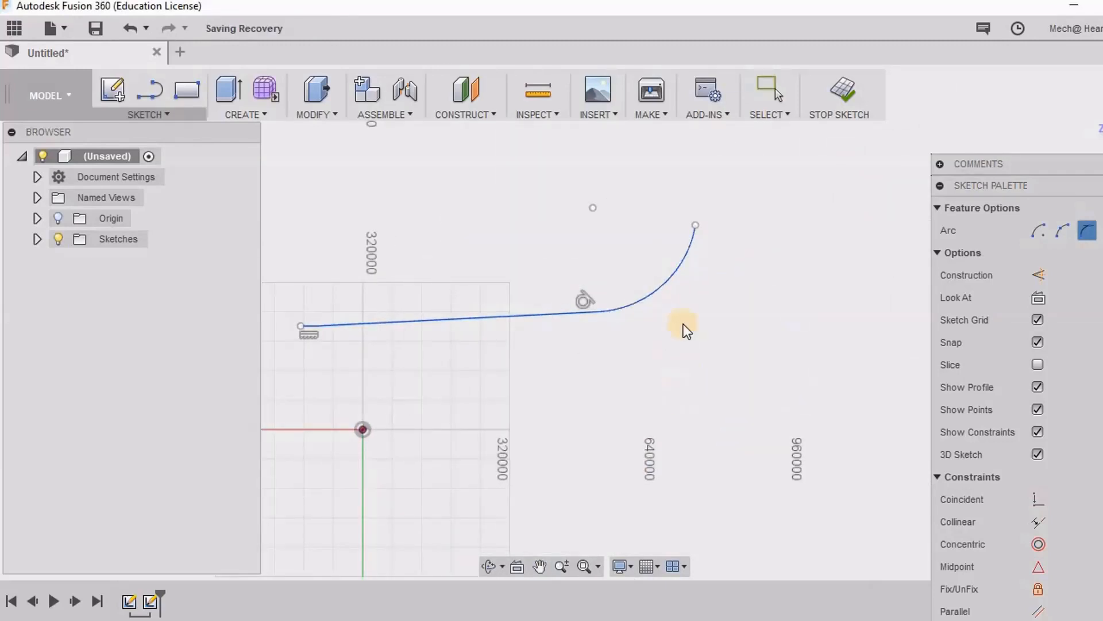
left_click(694, 223)
key("Escape")
scroll(573, 302, "down", 2)
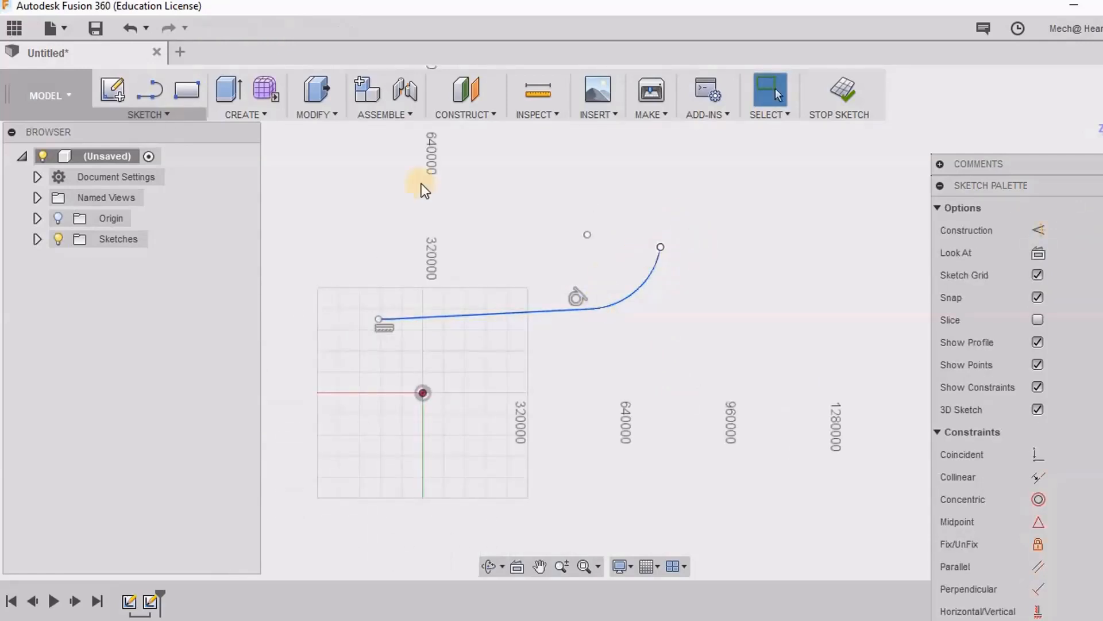
Step: Draw a second tangent arc from the first arc's free end, bending the opposite way to form an S-curve
left_click(171, 116)
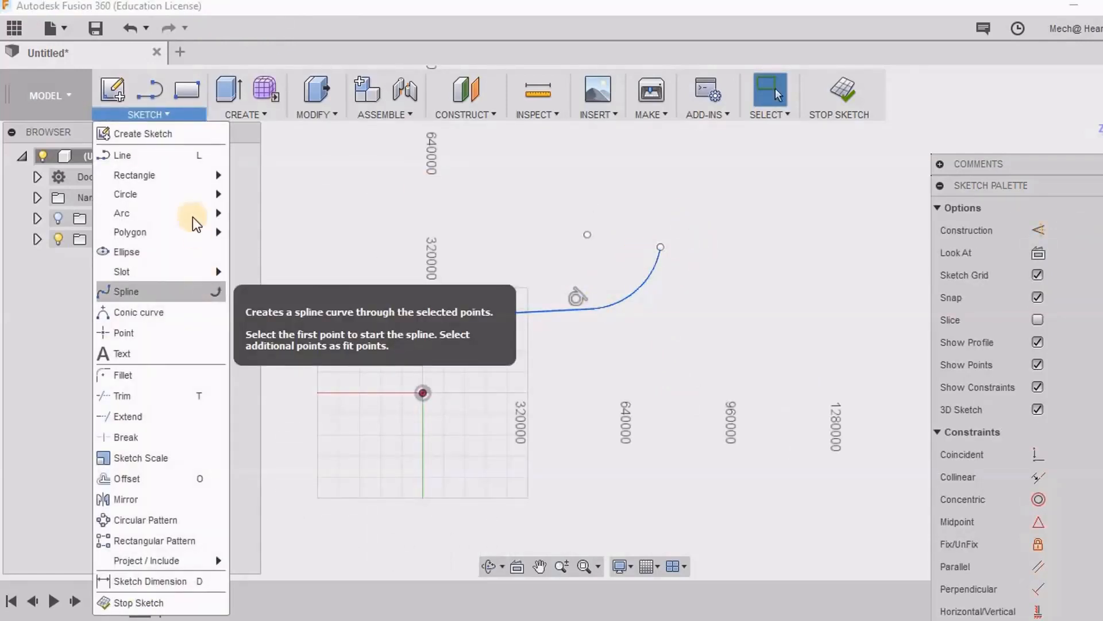
mouse_move(195, 213)
left_click(274, 262)
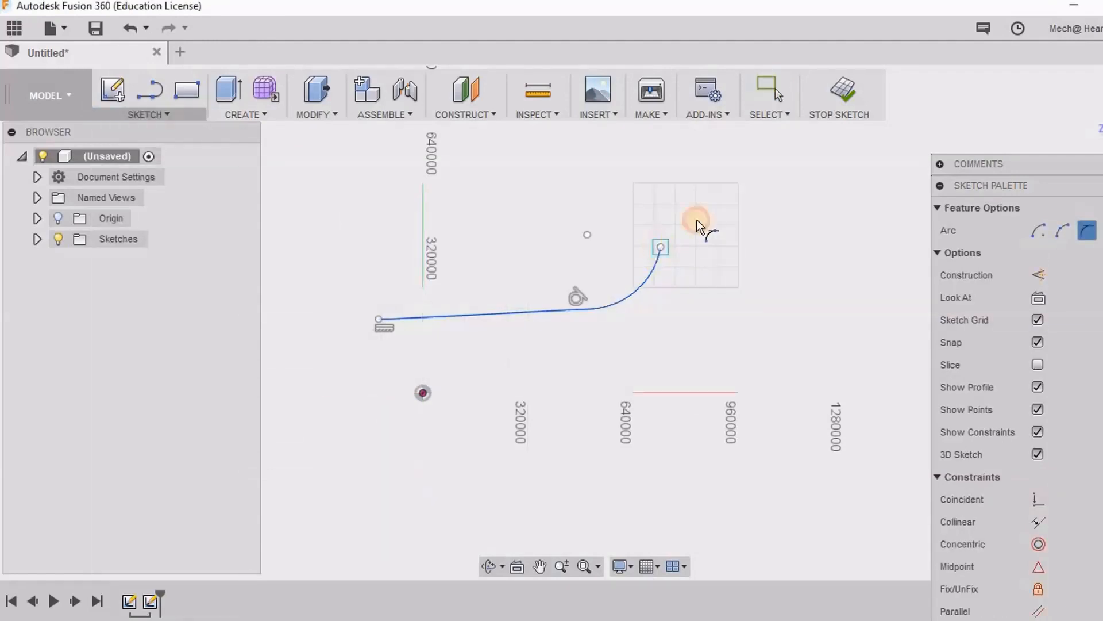
left_click(660, 246)
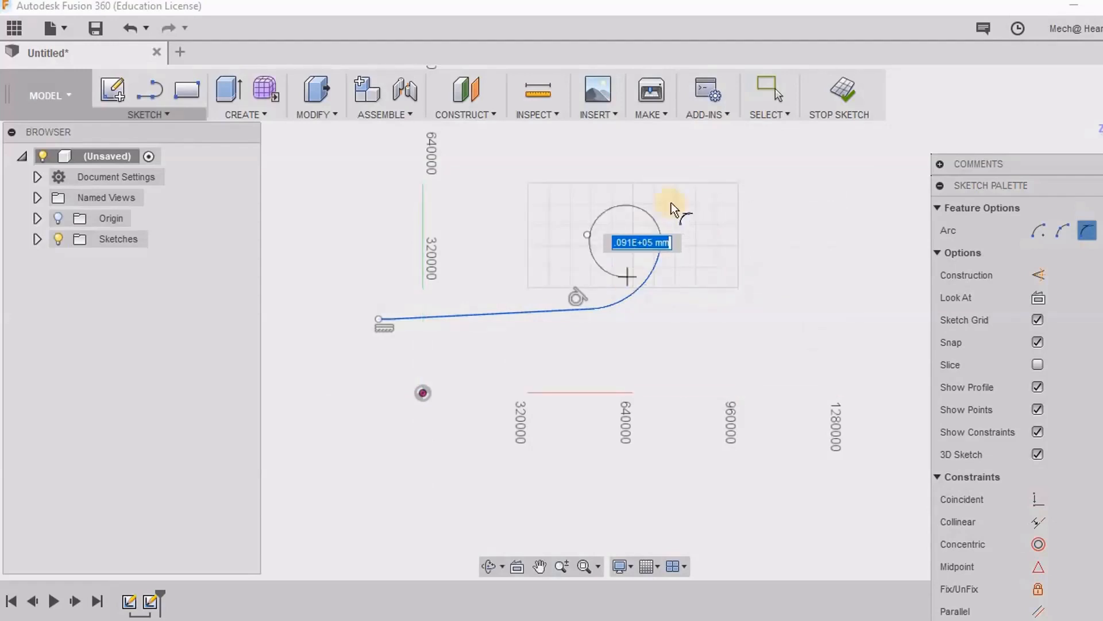
left_click(760, 179)
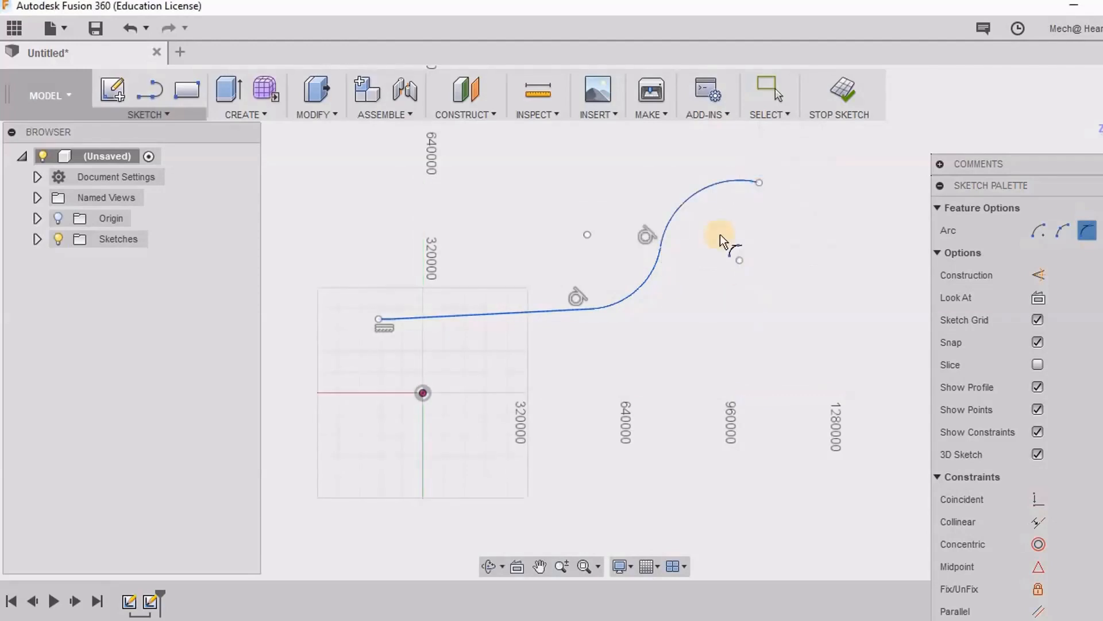
scroll(720, 234, "up", 2)
middle_click_drag(716, 239, 703, 307)
scroll(703, 313, "down", 4)
middle_click_drag(697, 246, 680, 191)
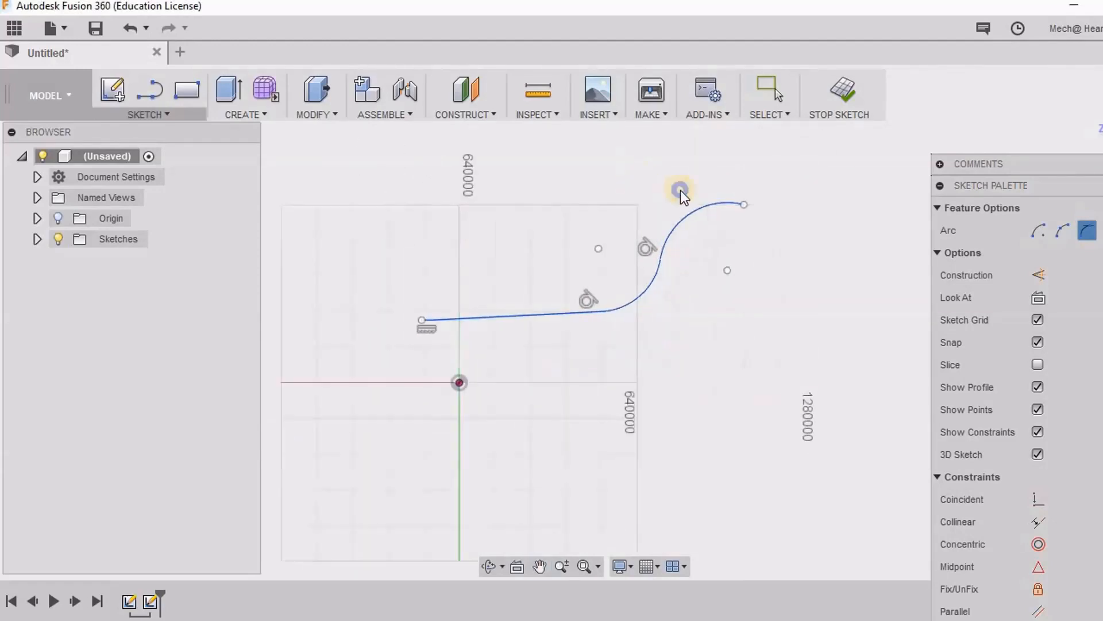
right_click(680, 191)
left_click(711, 175)
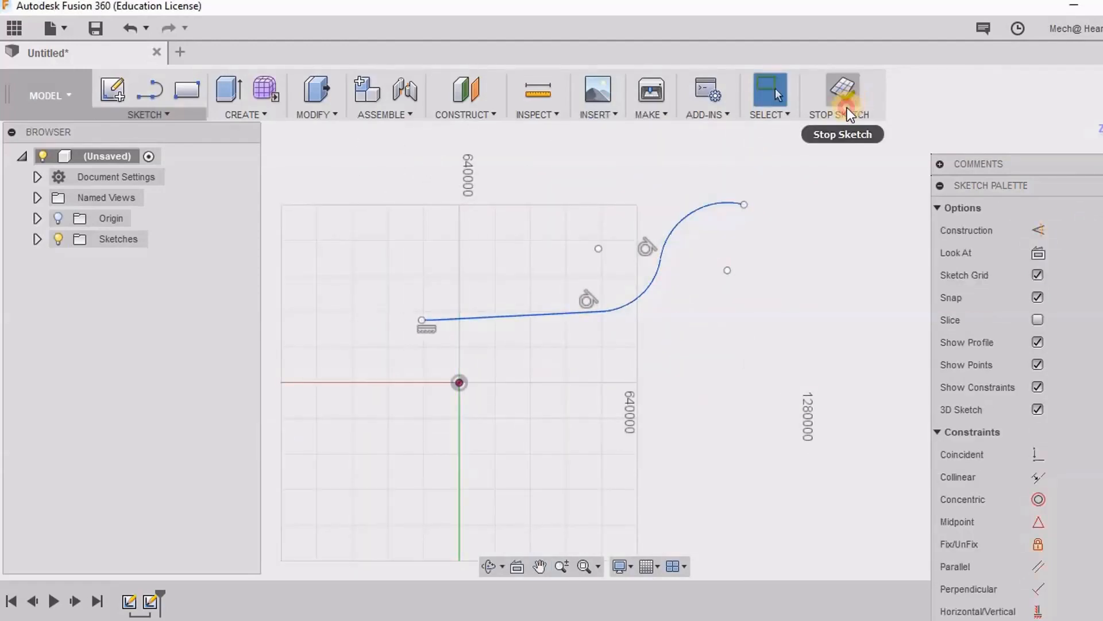
Step: Finish the sketch containing the line and the two tangent arcs
left_click(847, 108)
middle_click_drag(621, 379, 649, 342)
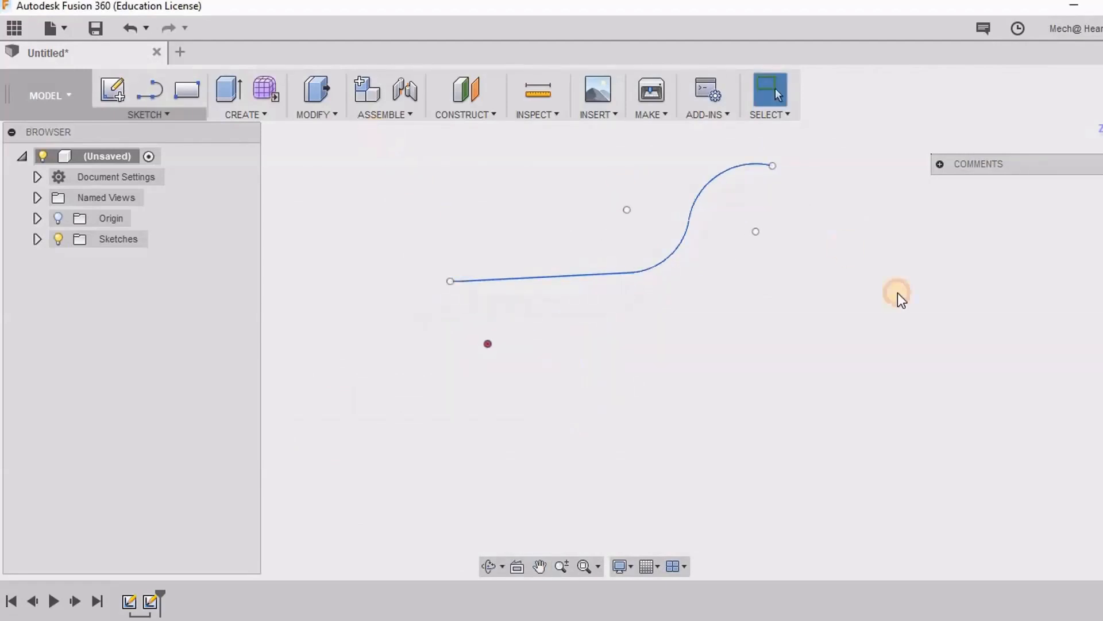
middle_click_drag(756, 401, 706, 450)
scroll(706, 442, "down", 2)
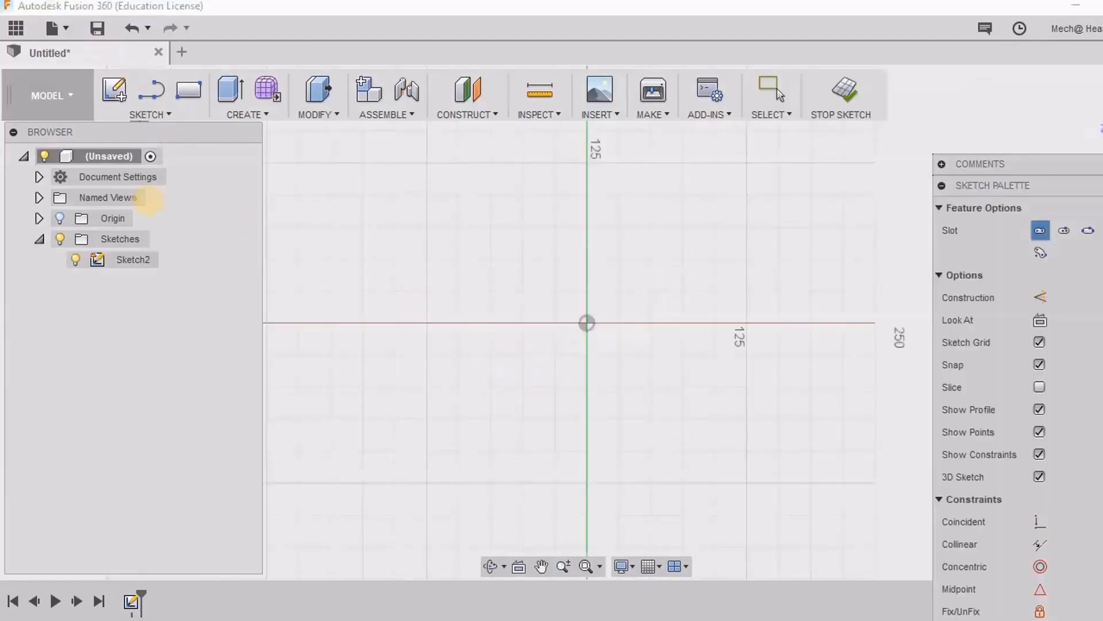
Step: Draw a horizontal center to center slot starting at the origin, about 120 mm between centers and about 75 mm wide
left_click(134, 113)
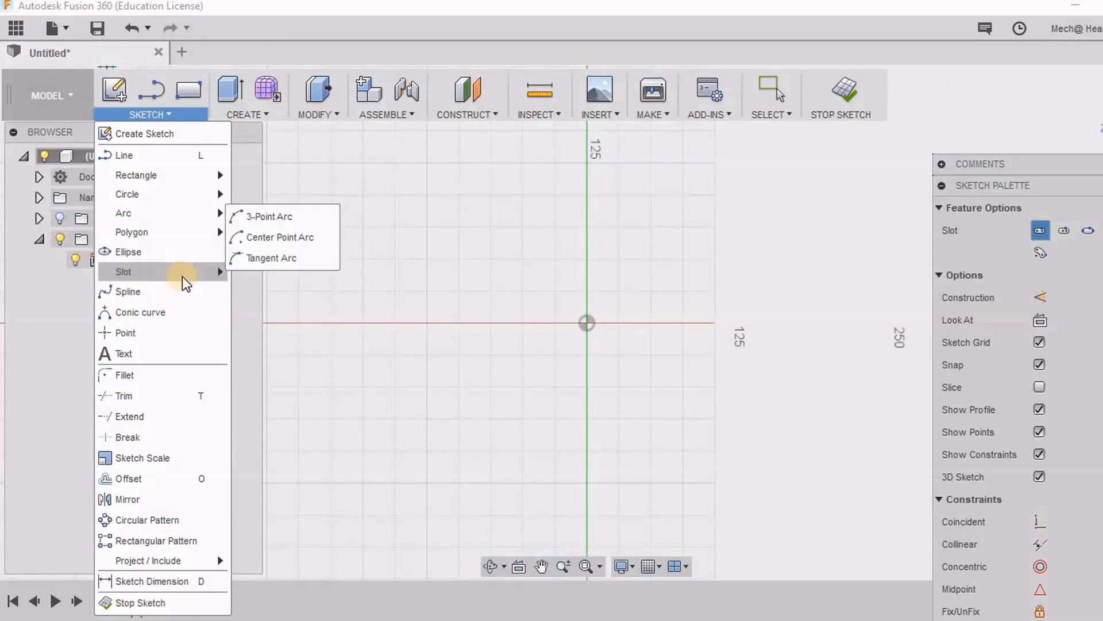
mouse_move(185, 273)
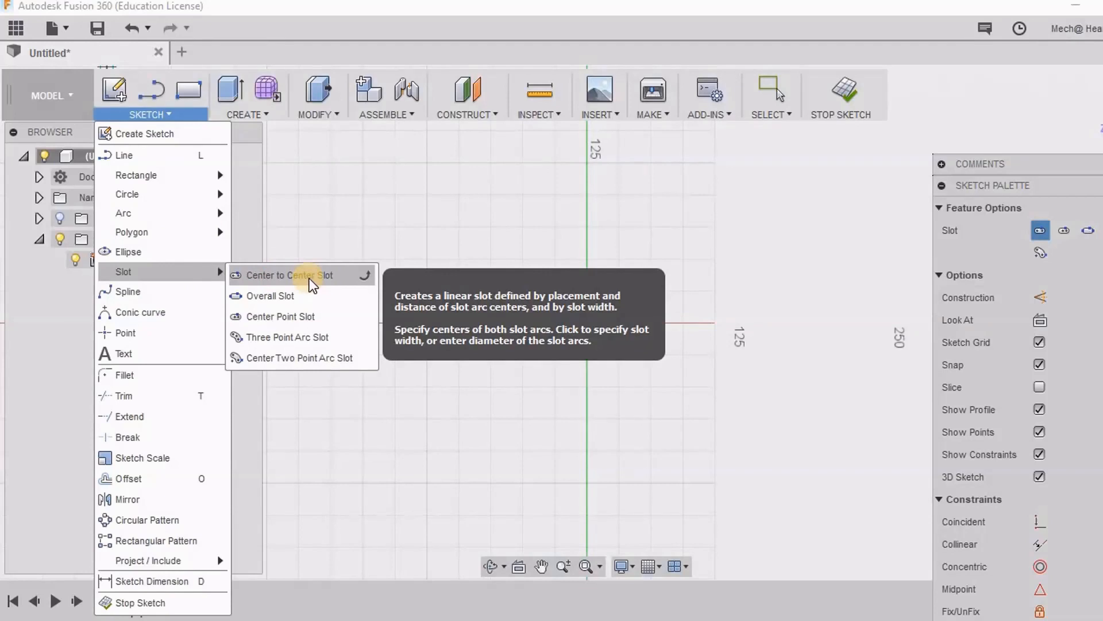
left_click(278, 275)
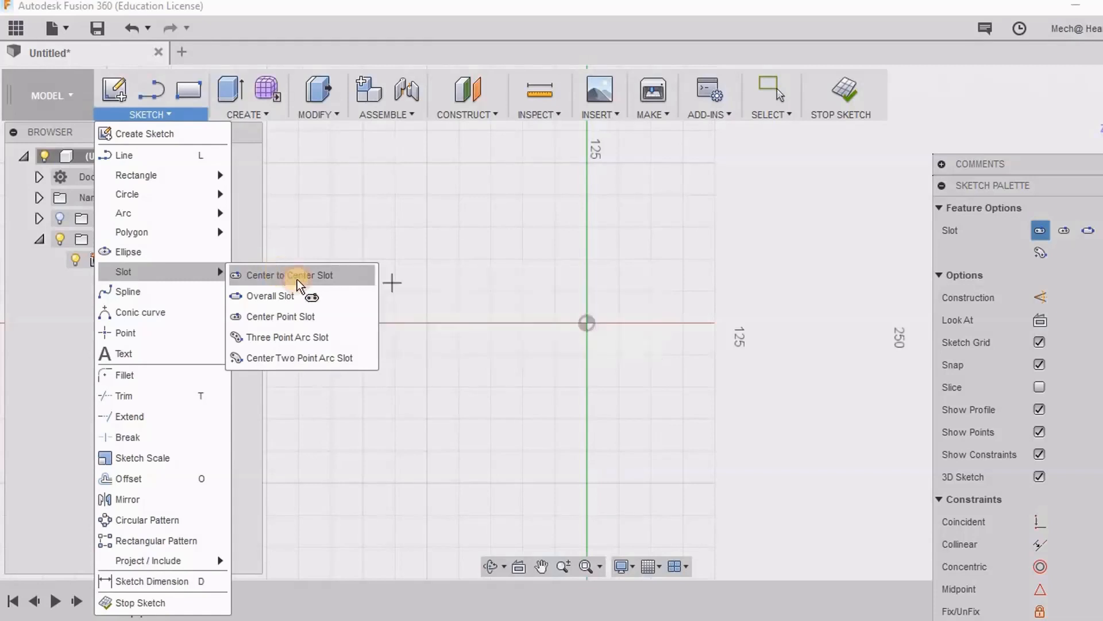
left_click(587, 323)
left_click(744, 330)
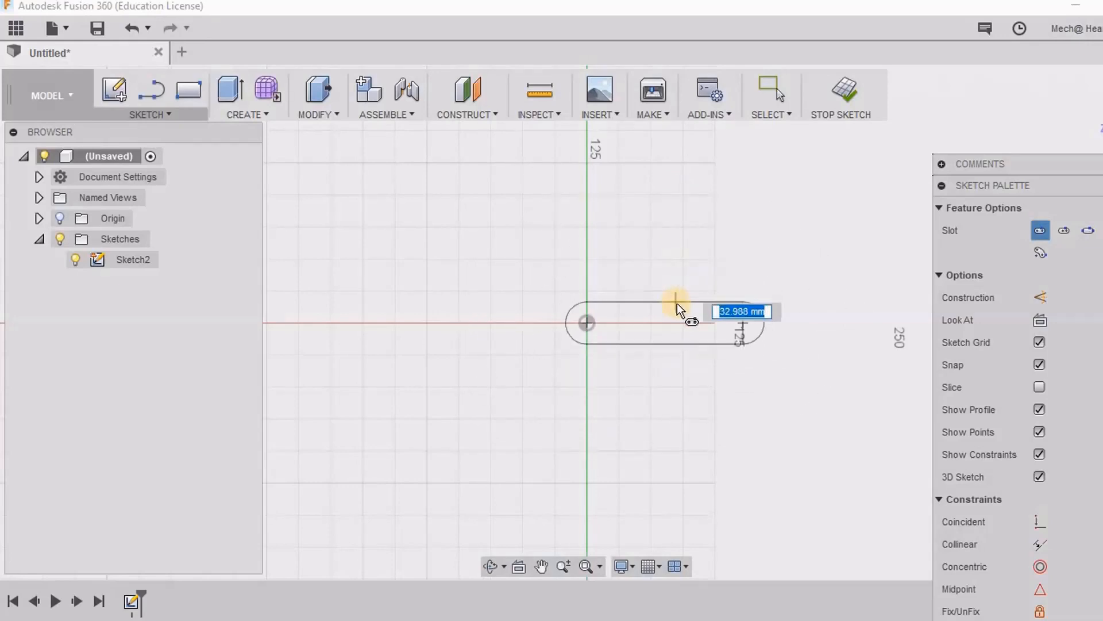
left_click(656, 274)
scroll(466, 374, "down", 2)
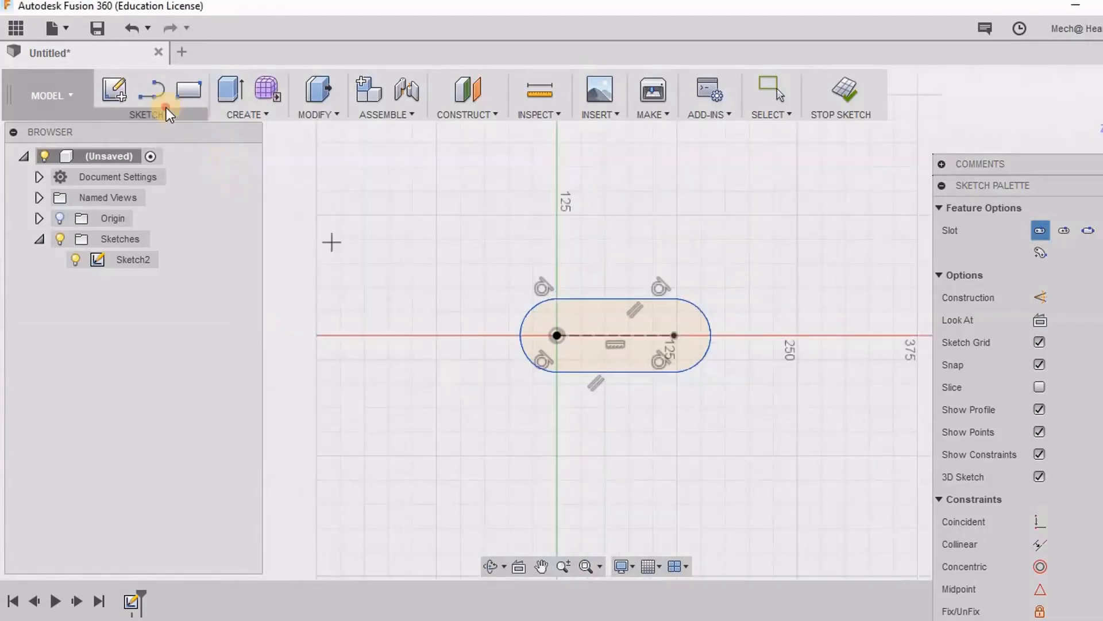
Step: Draw a horizontal overall slot above the first slot, about 520 mm long and about 160 mm wide
left_click(169, 117)
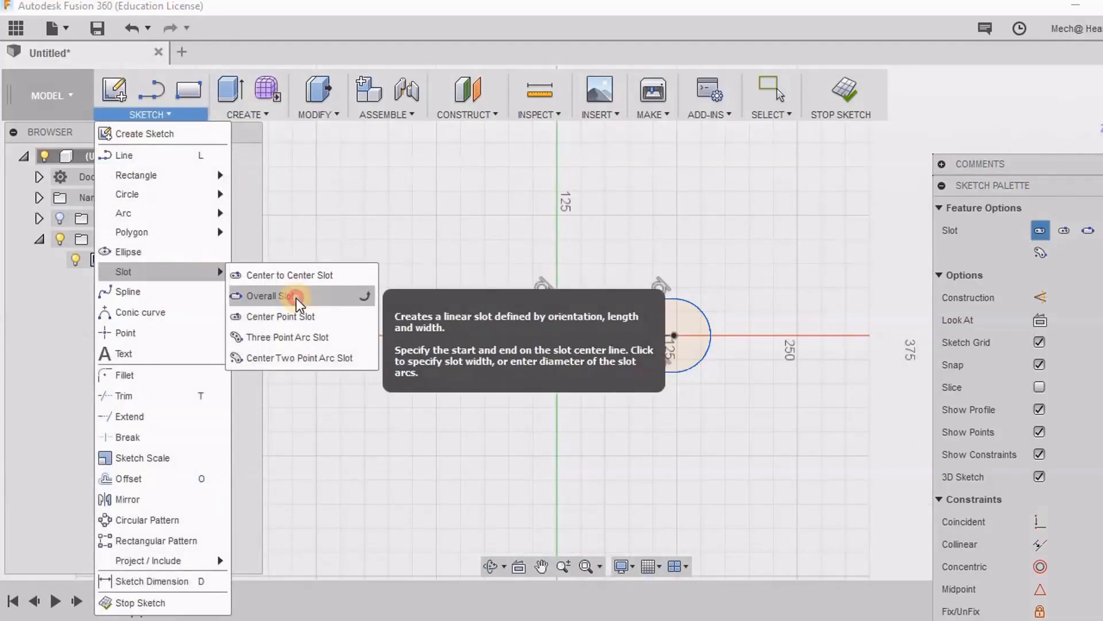
left_click(295, 297)
scroll(402, 448, "down", 2)
left_click(405, 263)
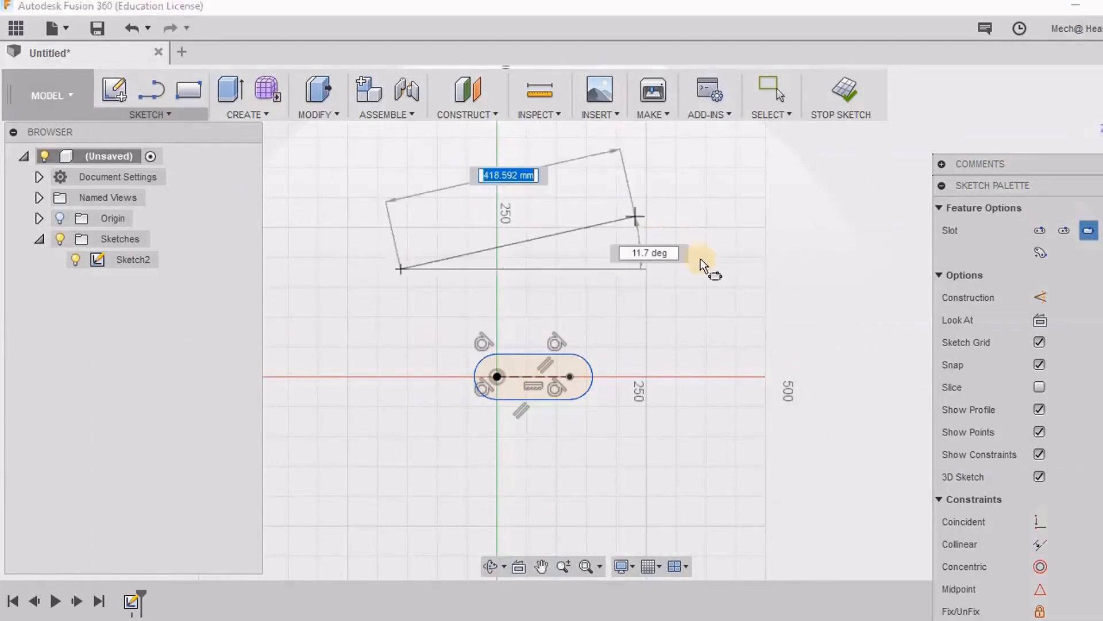
left_click(716, 264)
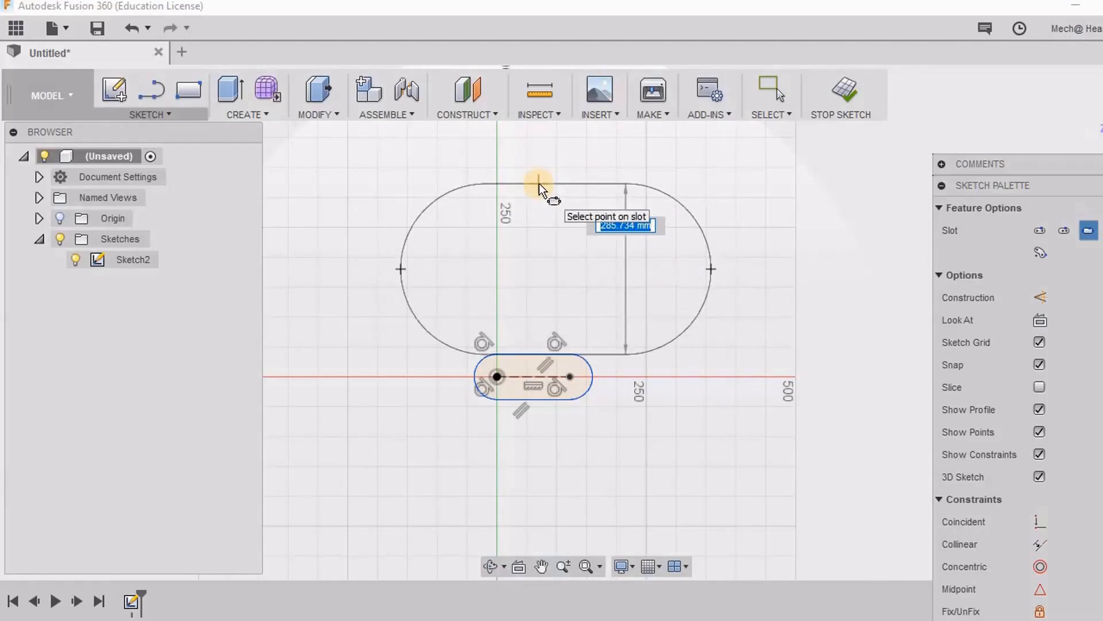
left_click(550, 222)
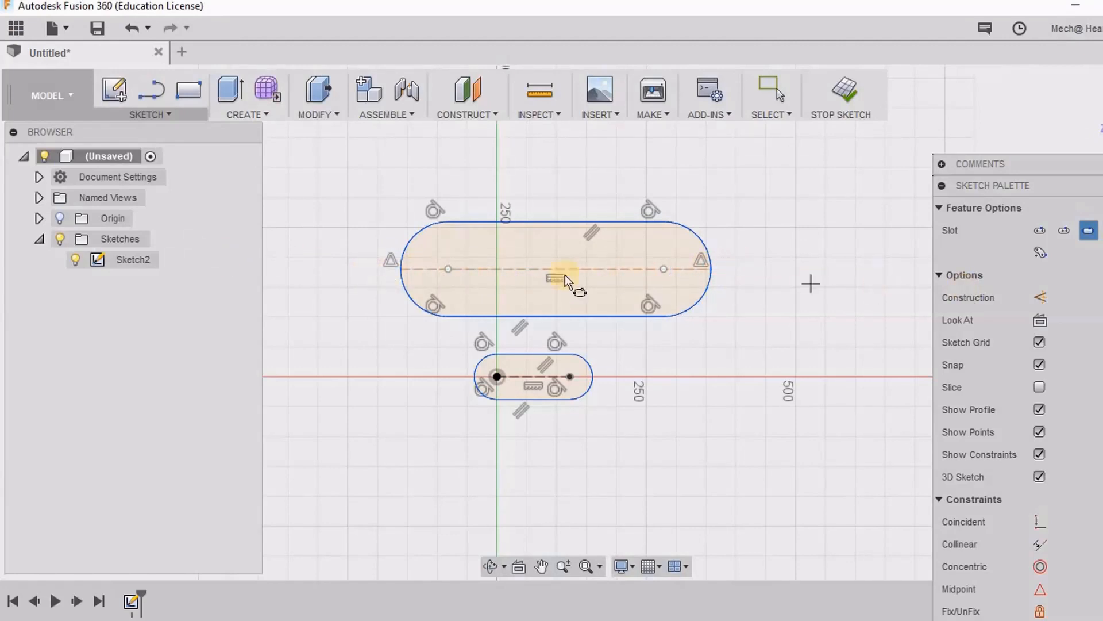
right_click(608, 183)
left_click(661, 177)
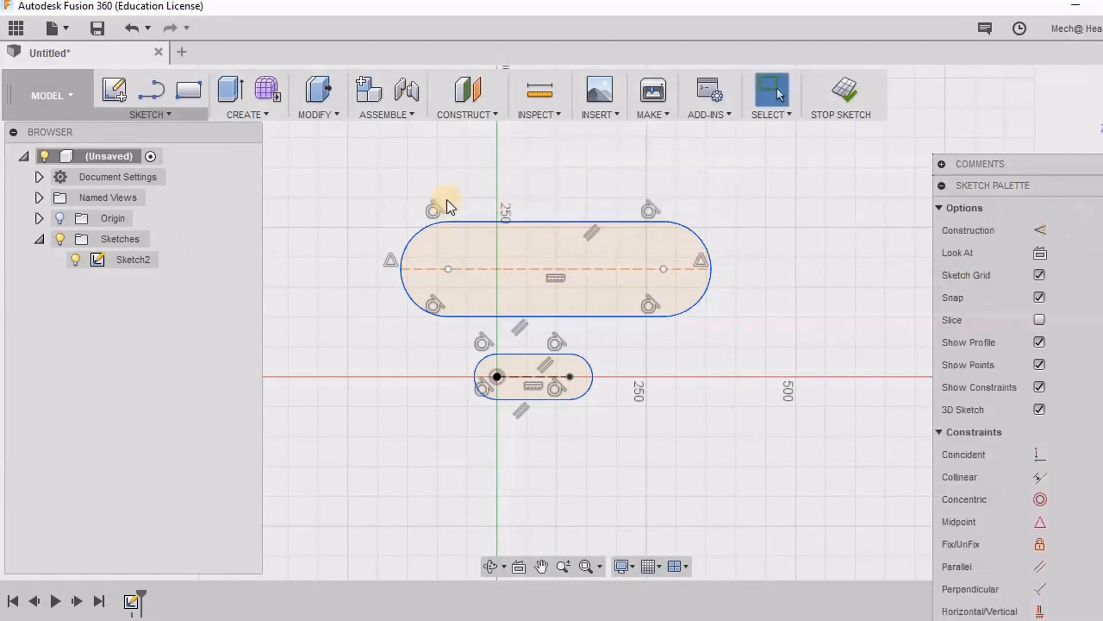
Step: Draw a horizontal center point slot below the origin, about 530 mm between arc centers and about 240 mm wide
left_click(161, 115)
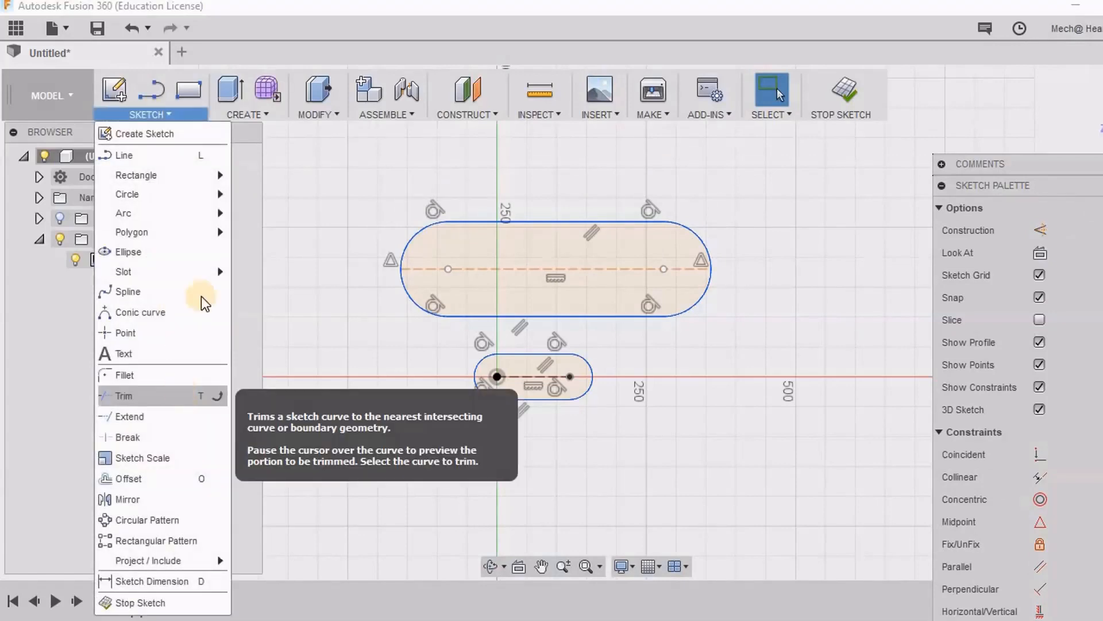
mouse_move(213, 271)
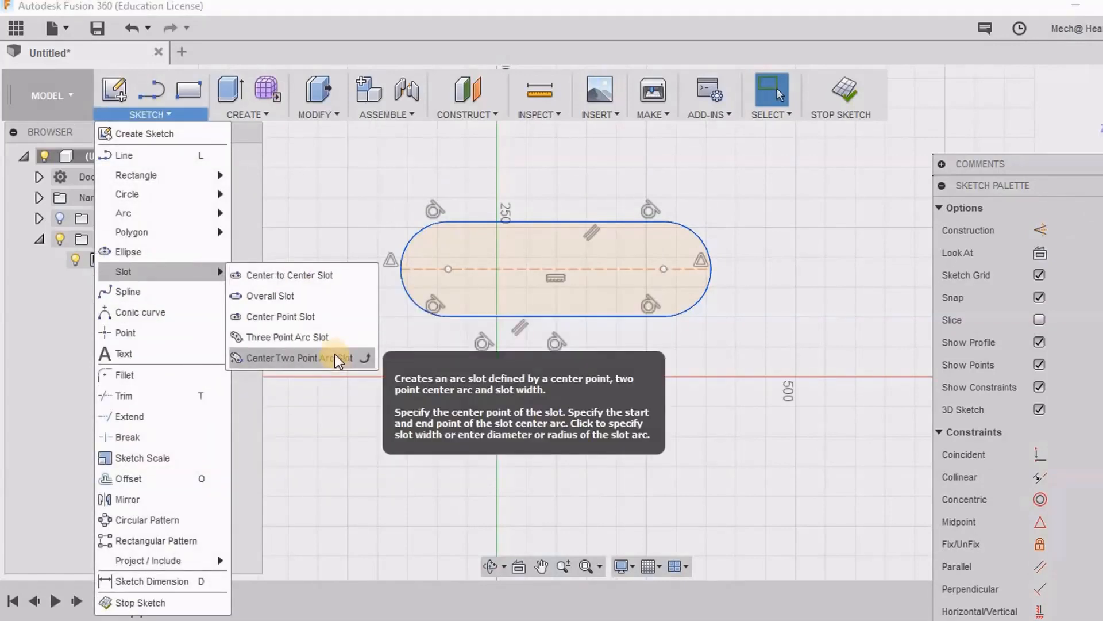
left_click(319, 318)
left_click(696, 478)
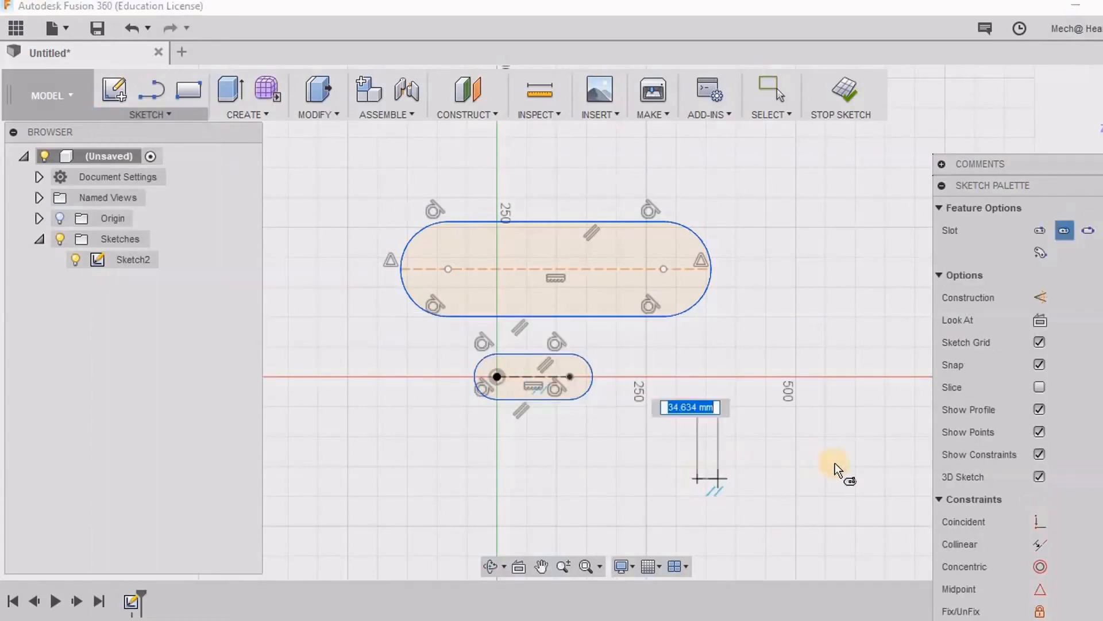
left_click(854, 478)
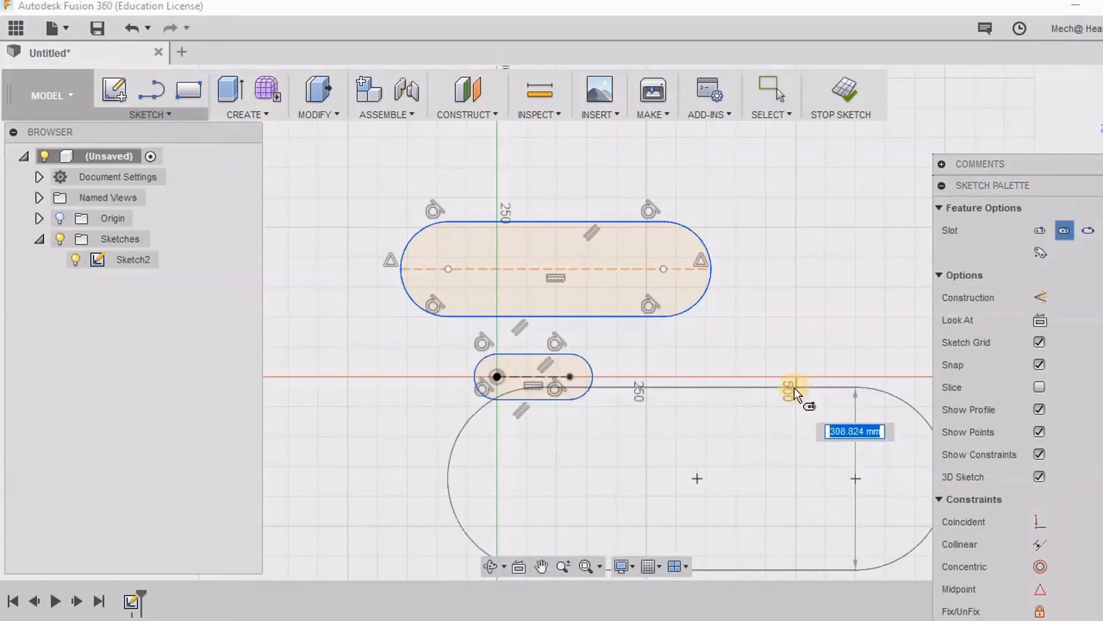
middle_click_drag(791, 446, 701, 228)
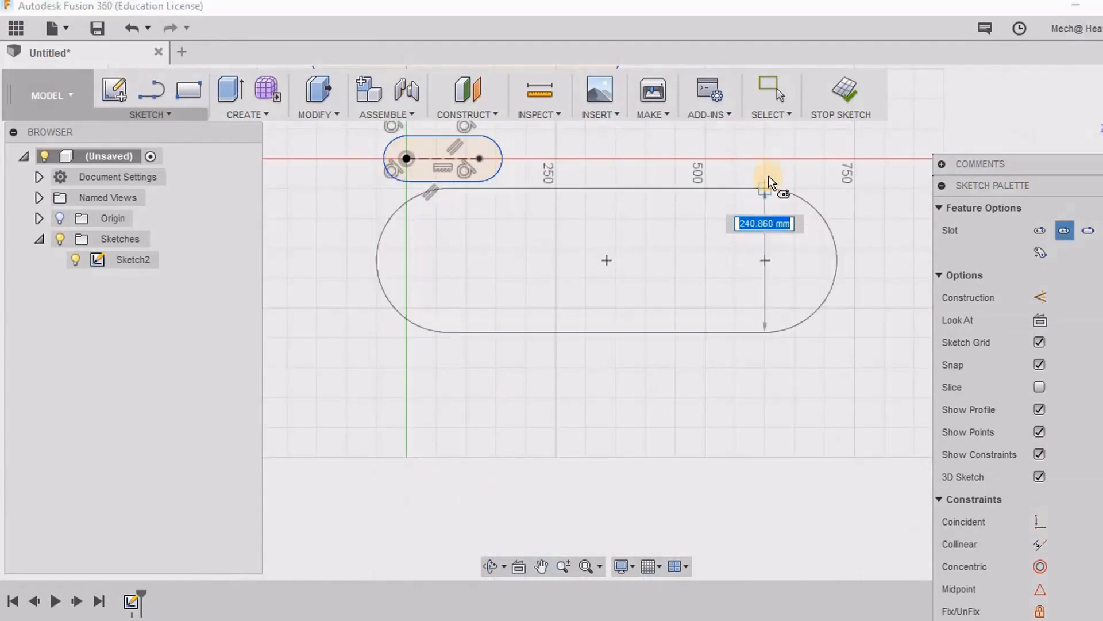
left_click(769, 186)
scroll(638, 380, "down", 1)
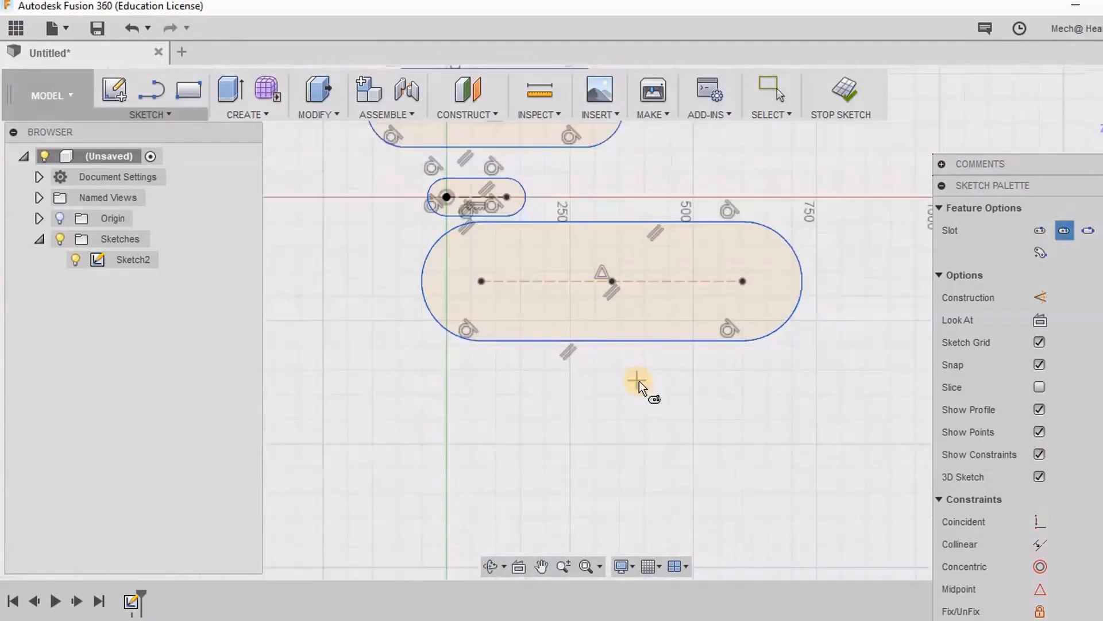
right_click(639, 381)
left_click(708, 384)
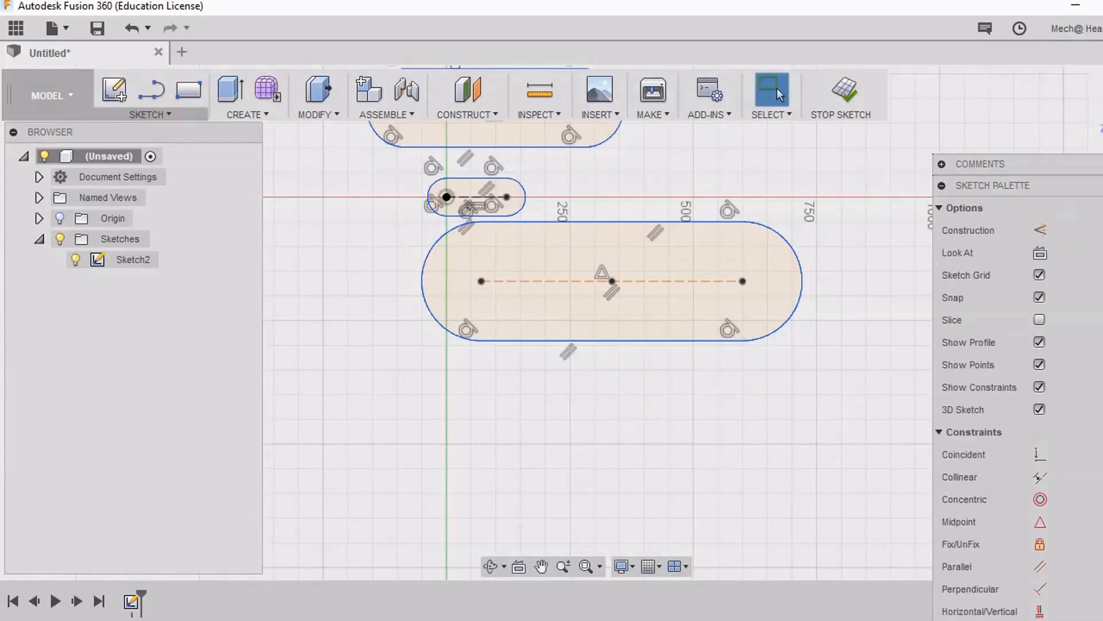
Step: Draw a three point arc slot below the center point slot, curving up and over with its opening toward the lower right
left_click(149, 116)
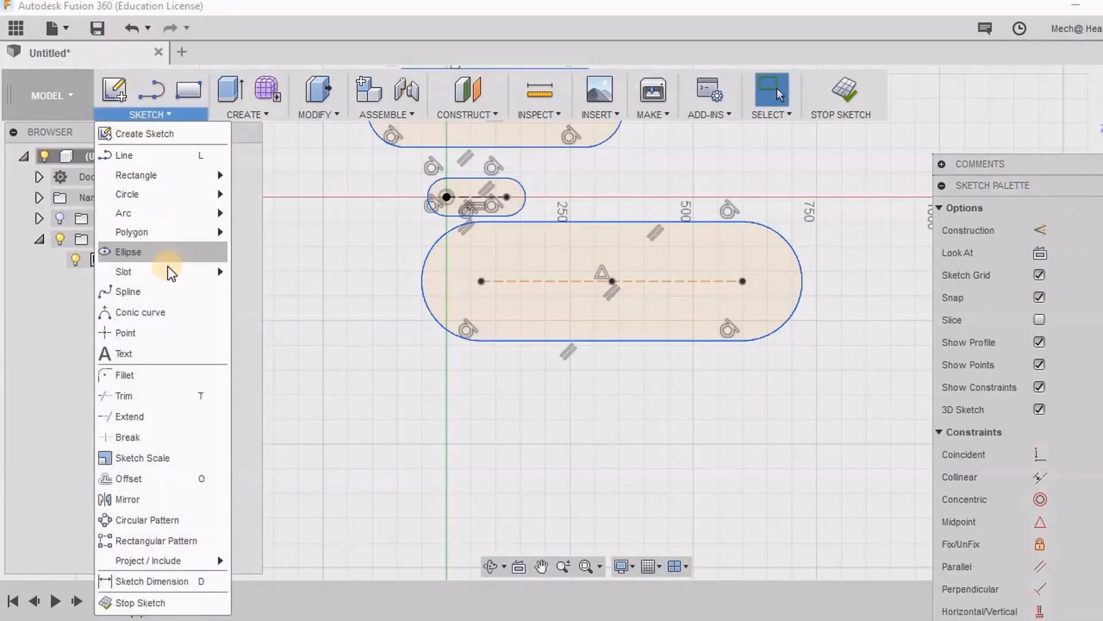
mouse_move(167, 271)
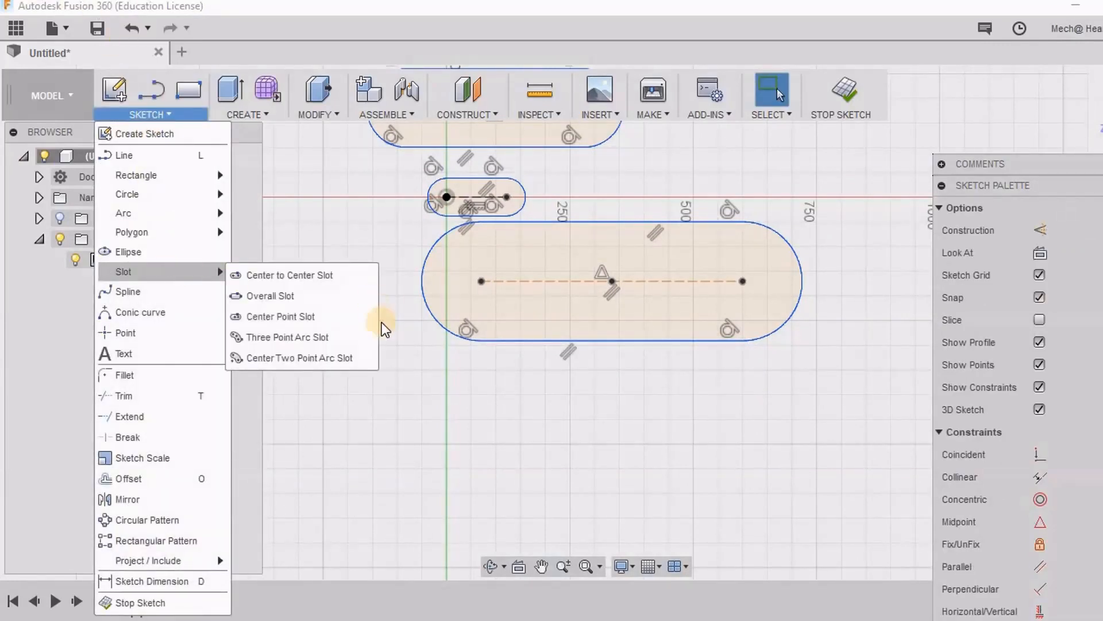
left_click(277, 340)
scroll(546, 437, "down", 3)
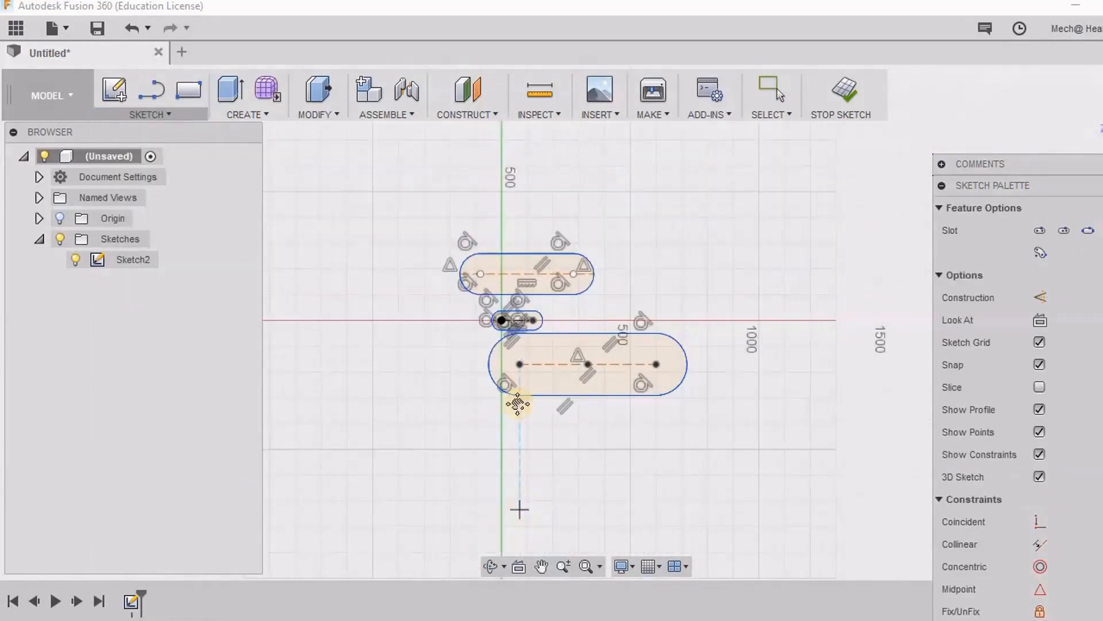
middle_click_drag(517, 404, 505, 196)
left_click(553, 478)
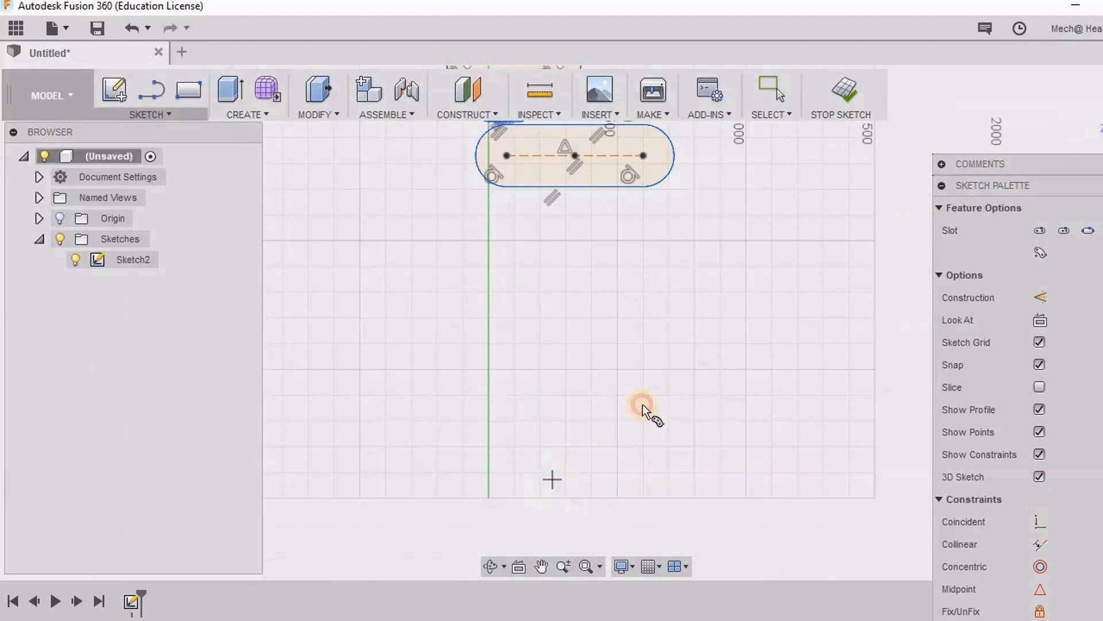
left_click(776, 316)
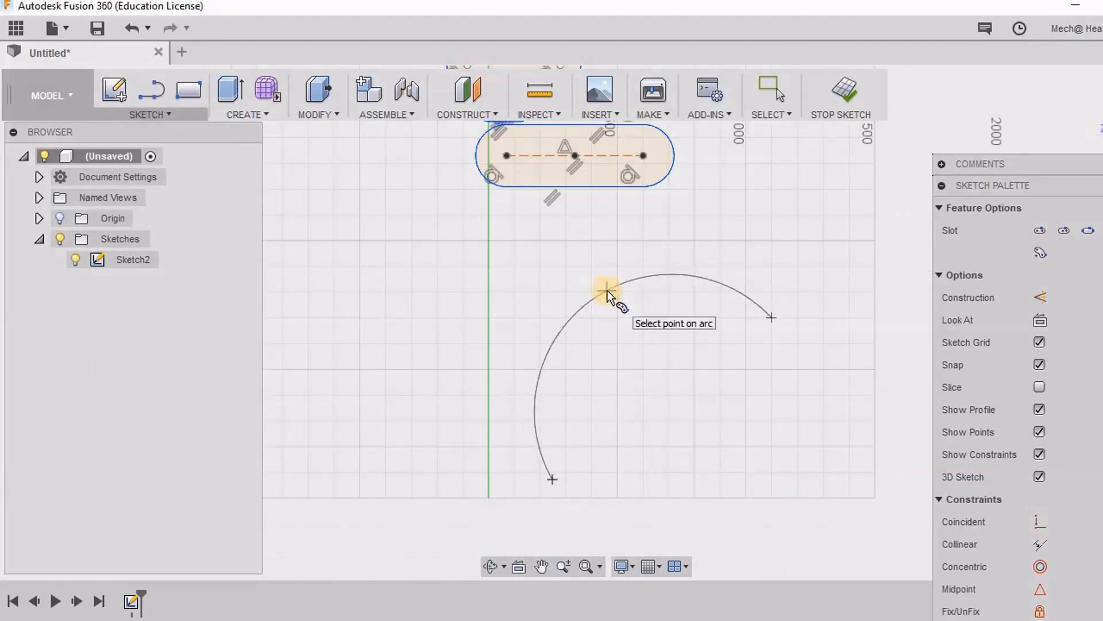
left_click(576, 301)
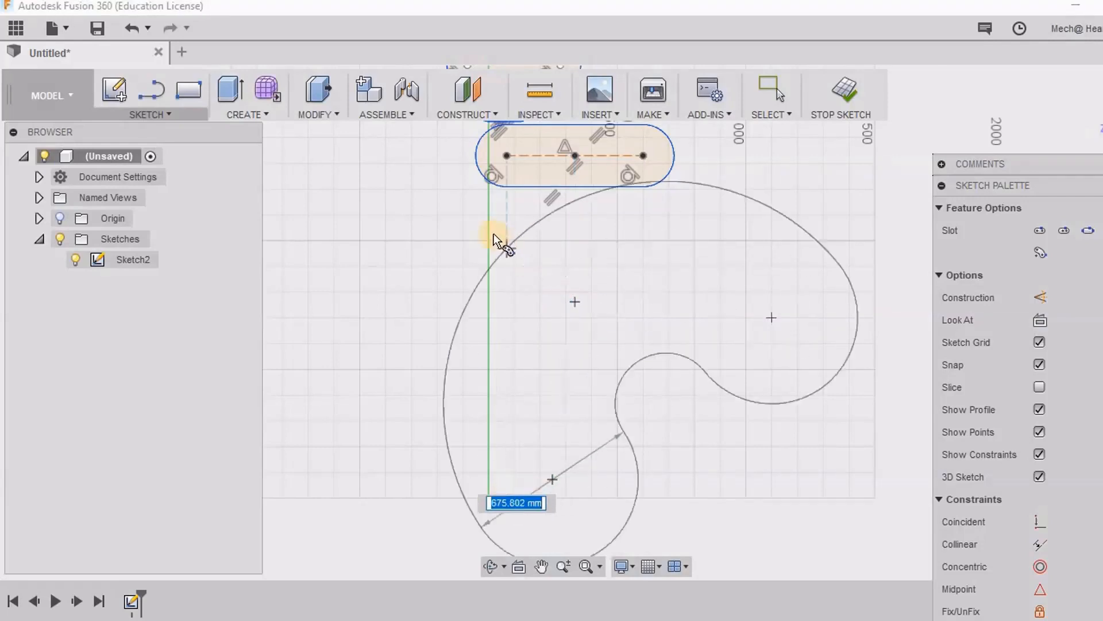
left_click(556, 278)
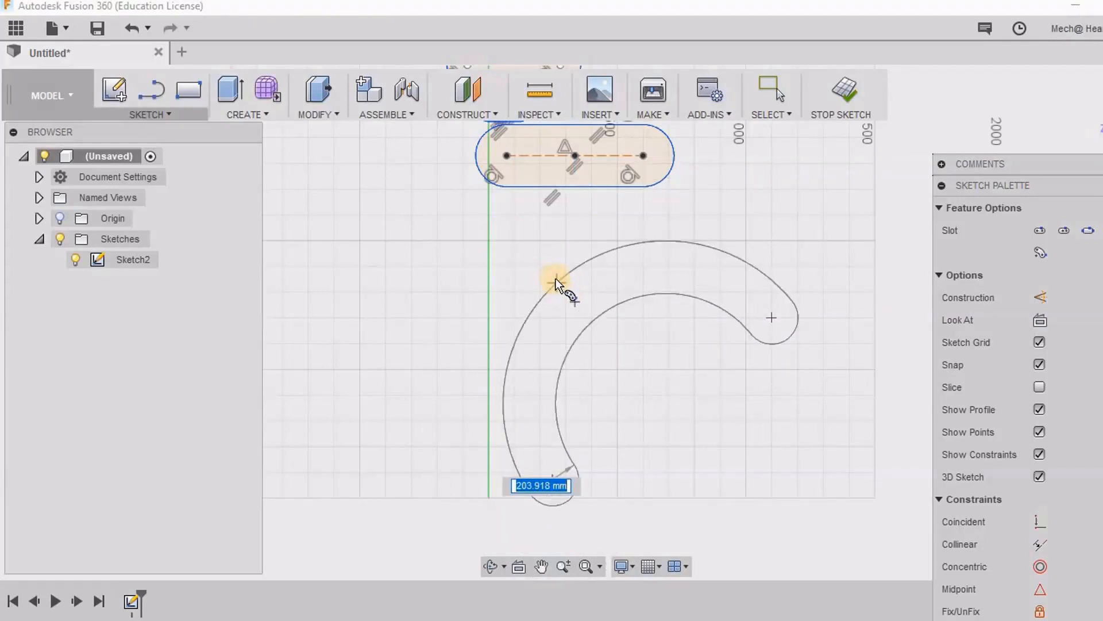
scroll(598, 371, "down", 2)
right_click(602, 370)
left_click(668, 374)
scroll(616, 415, "down", 3)
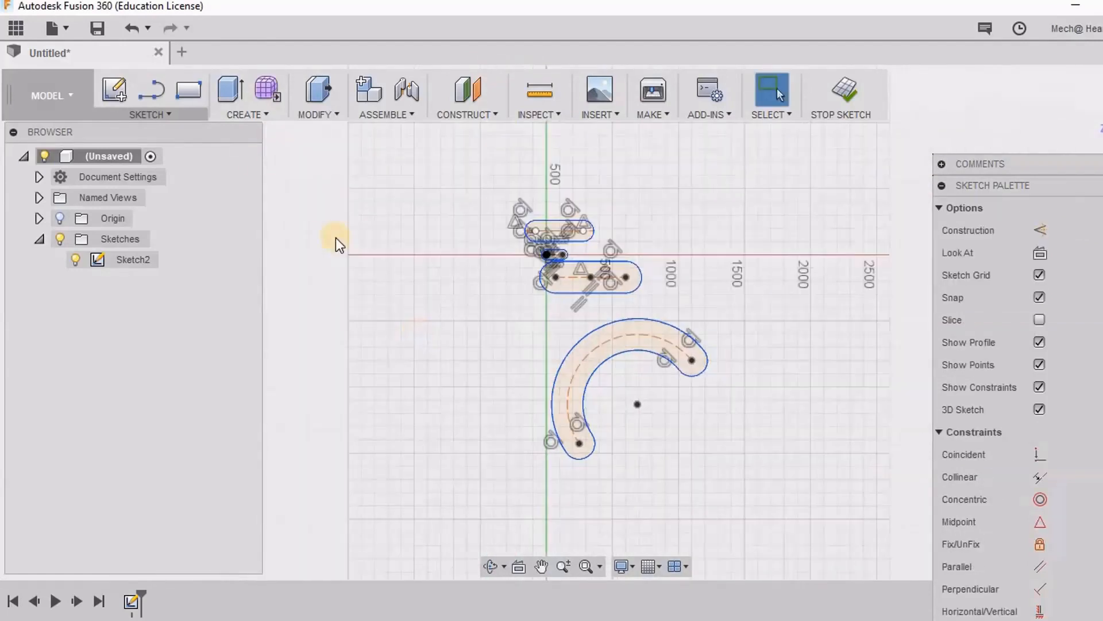
Step: Draw the centerline arc of a center two point arc slot below the three point arc slot, placing its center, start and end points
left_click(164, 120)
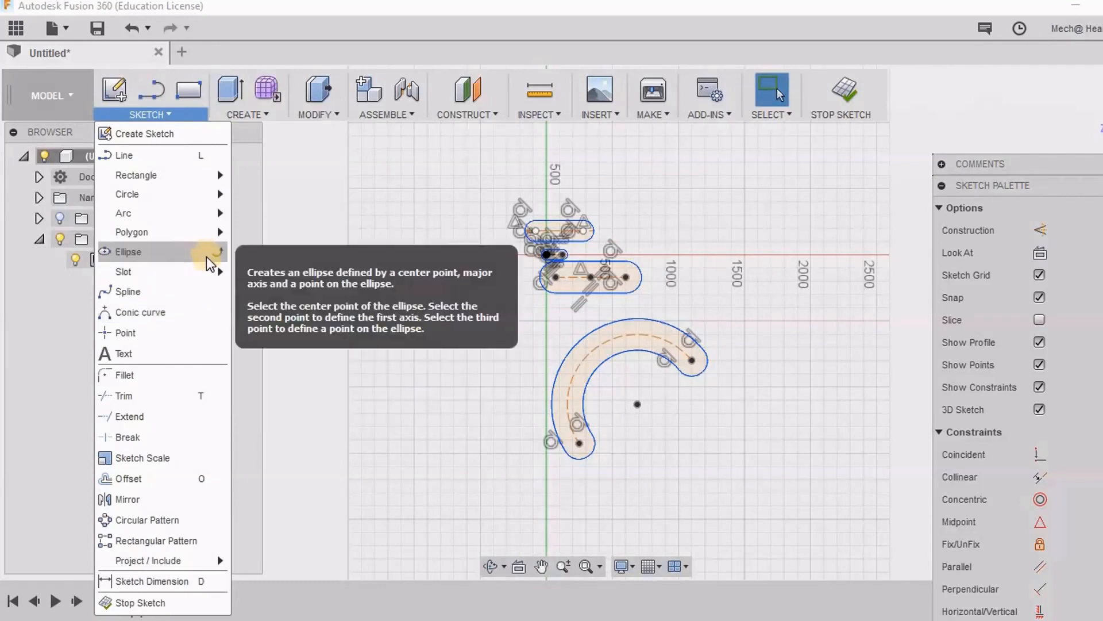
mouse_move(202, 271)
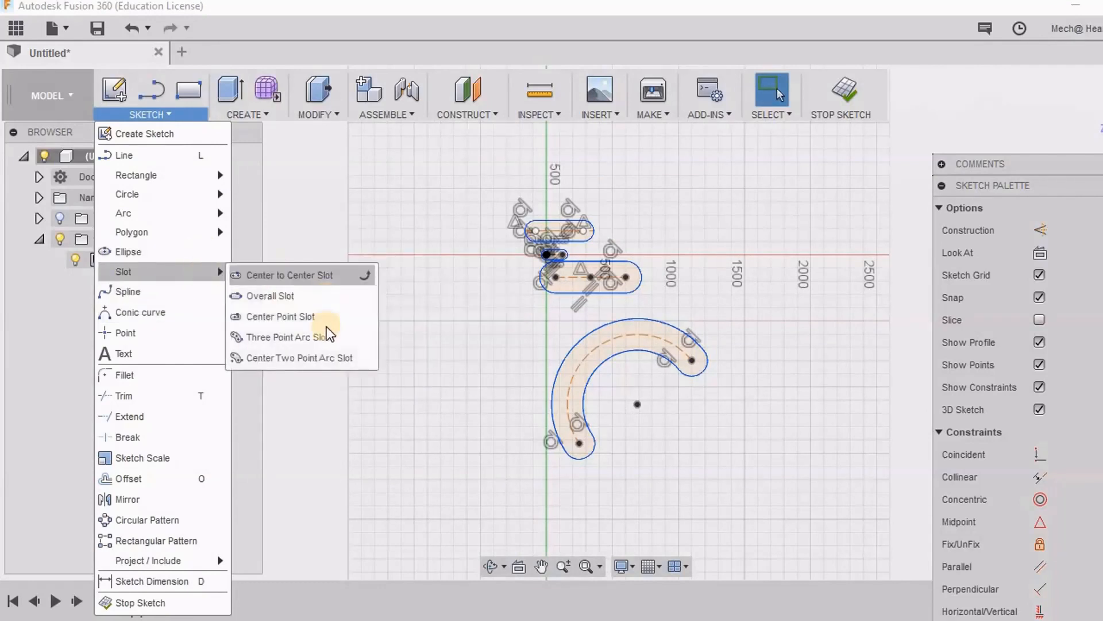
left_click(287, 358)
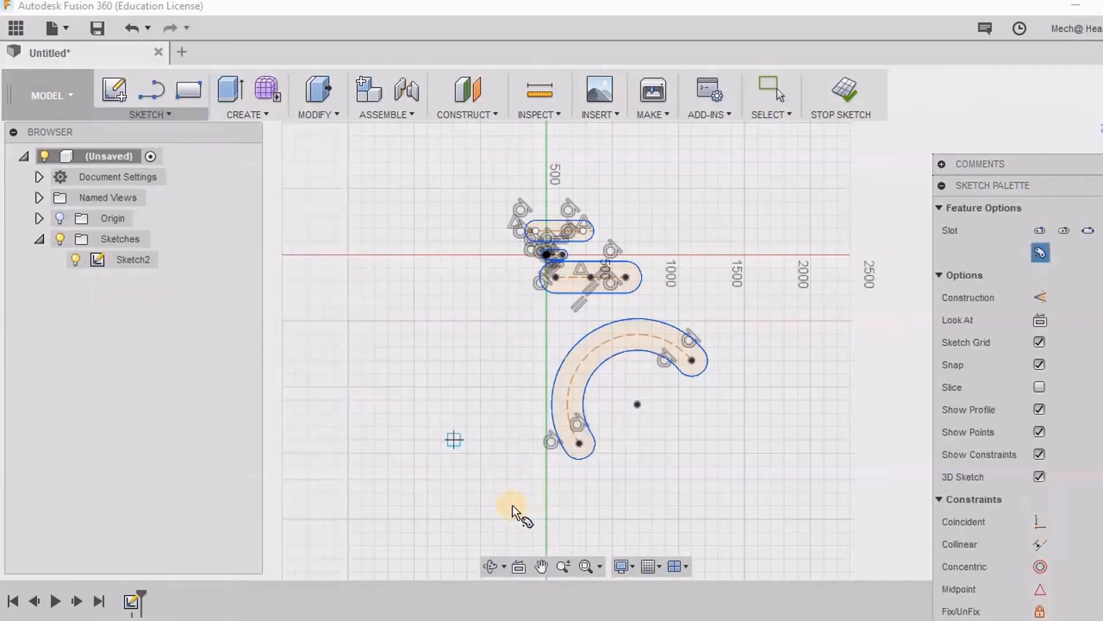
left_click(647, 407)
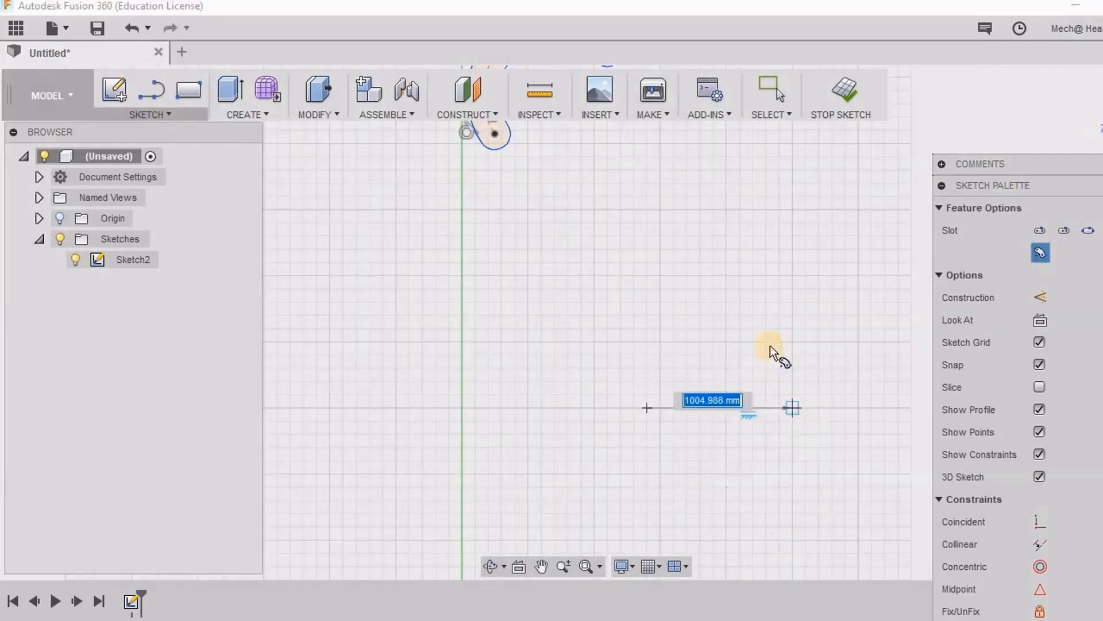
left_click(779, 325)
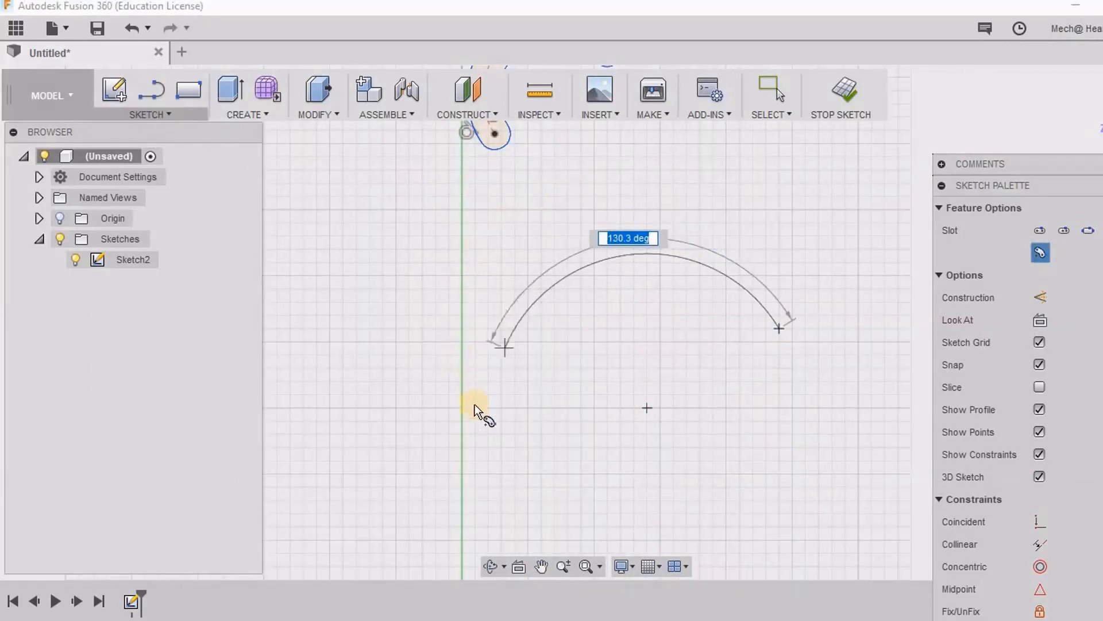
left_click(515, 493)
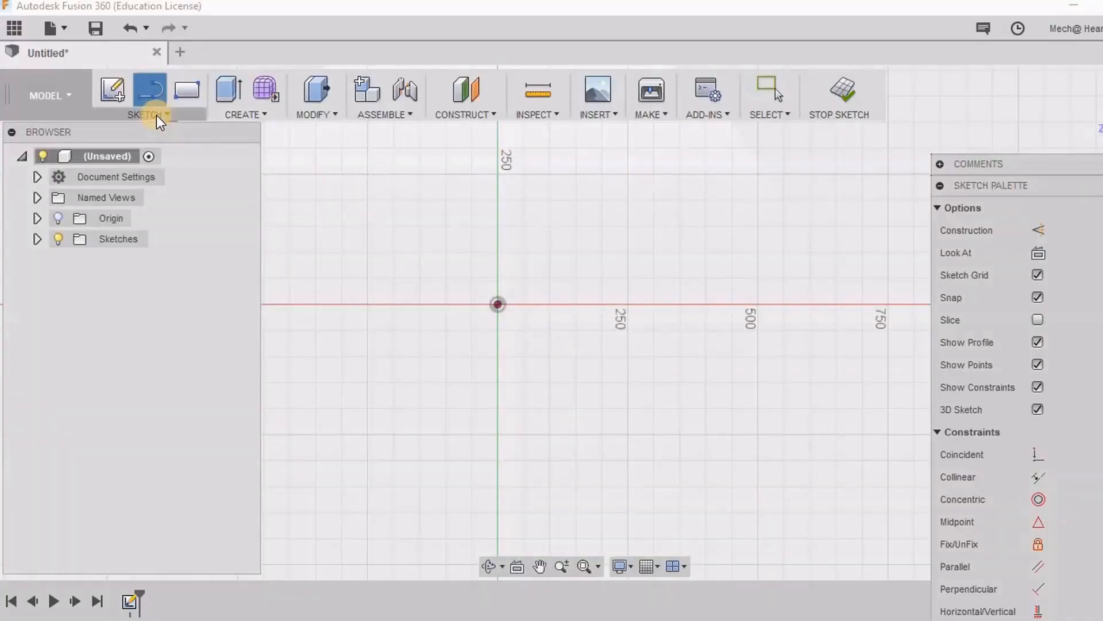
Step: Draw a six-sided circumscribed polygon centered on the origin with a 200 mm radius
left_click(156, 115)
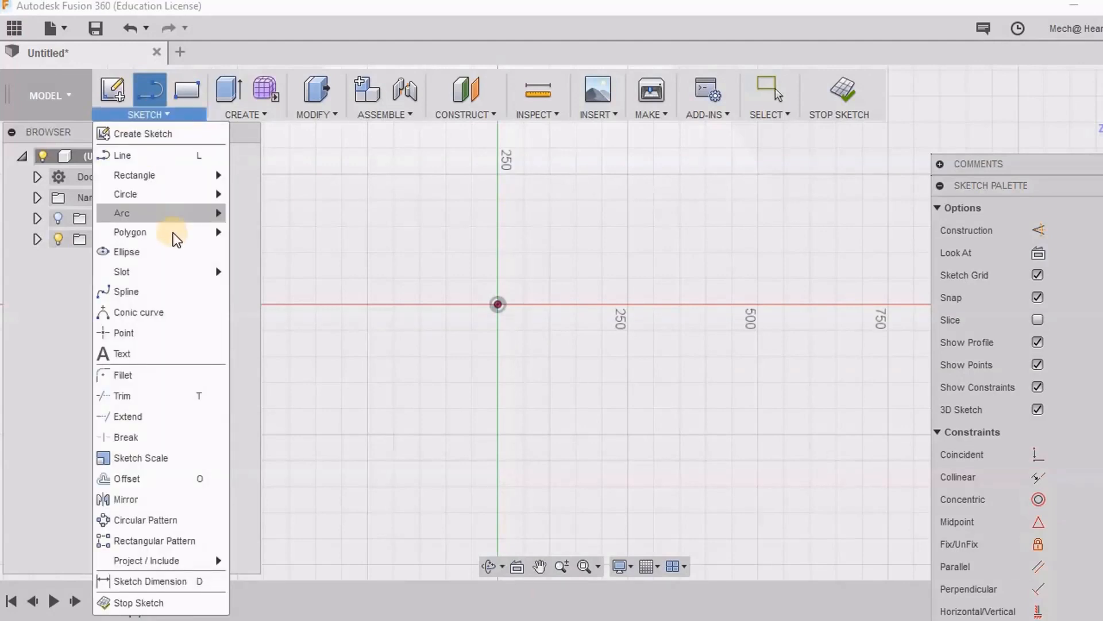
mouse_move(175, 238)
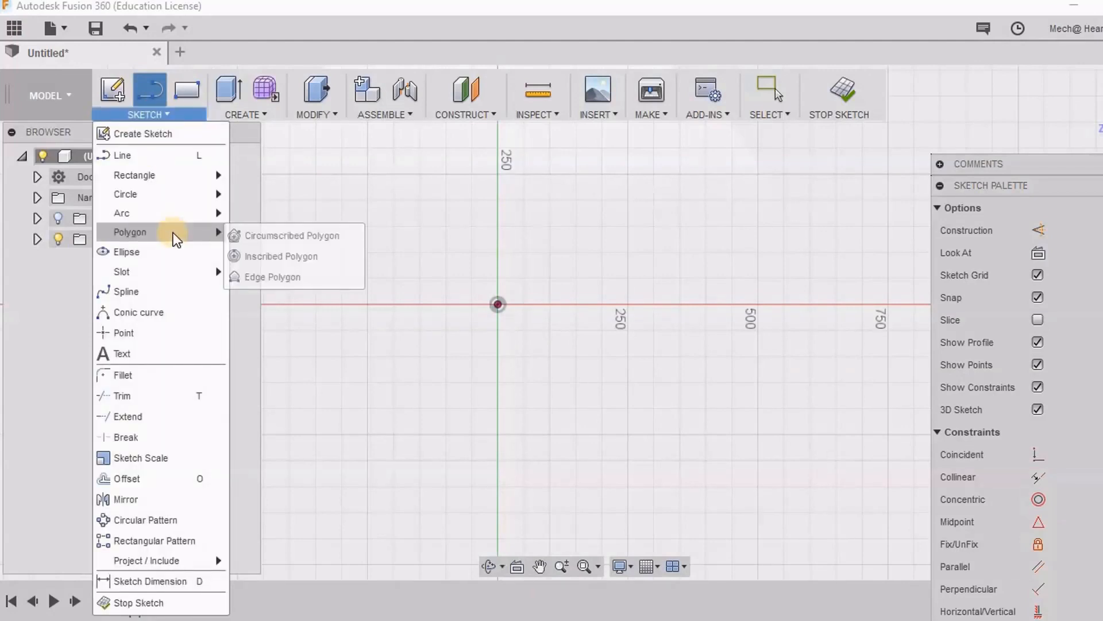
left_click(297, 235)
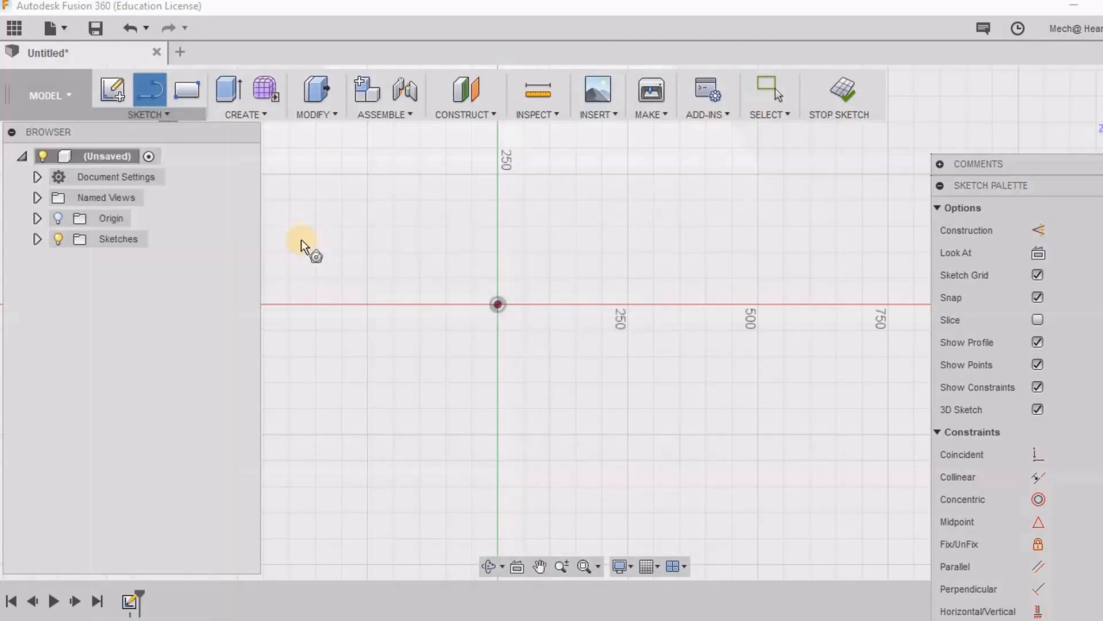
left_click(498, 304)
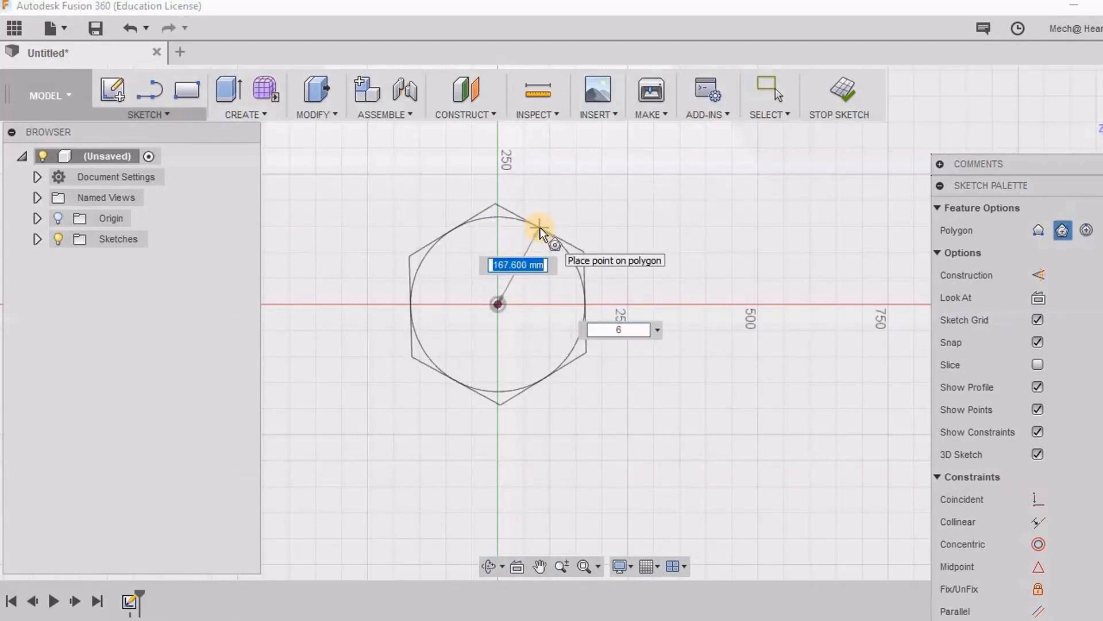
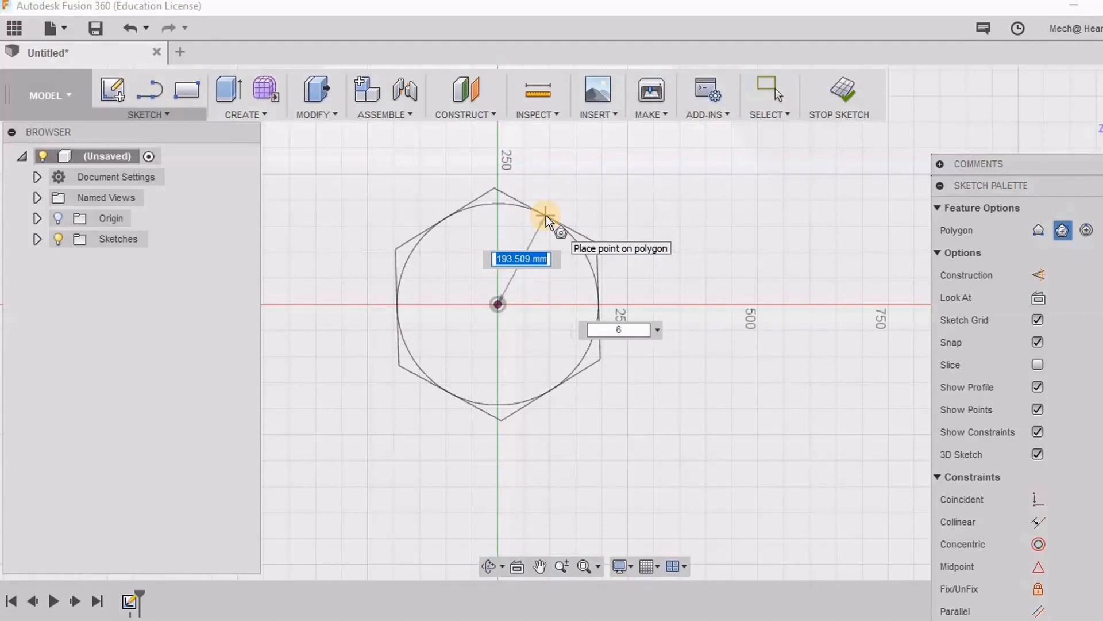
type("200")
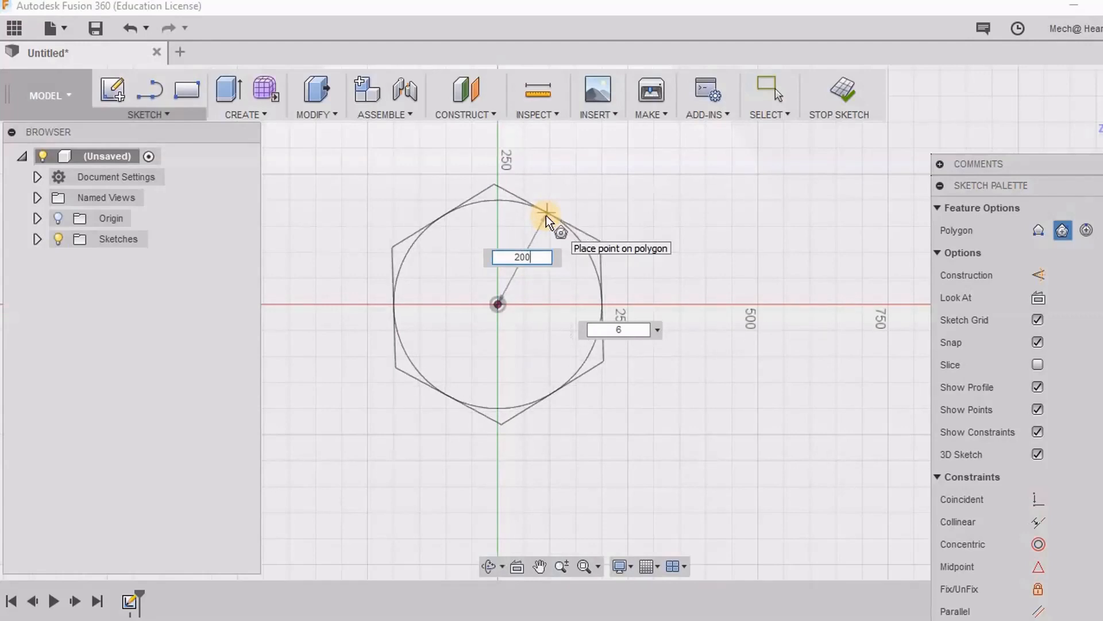
key("Return")
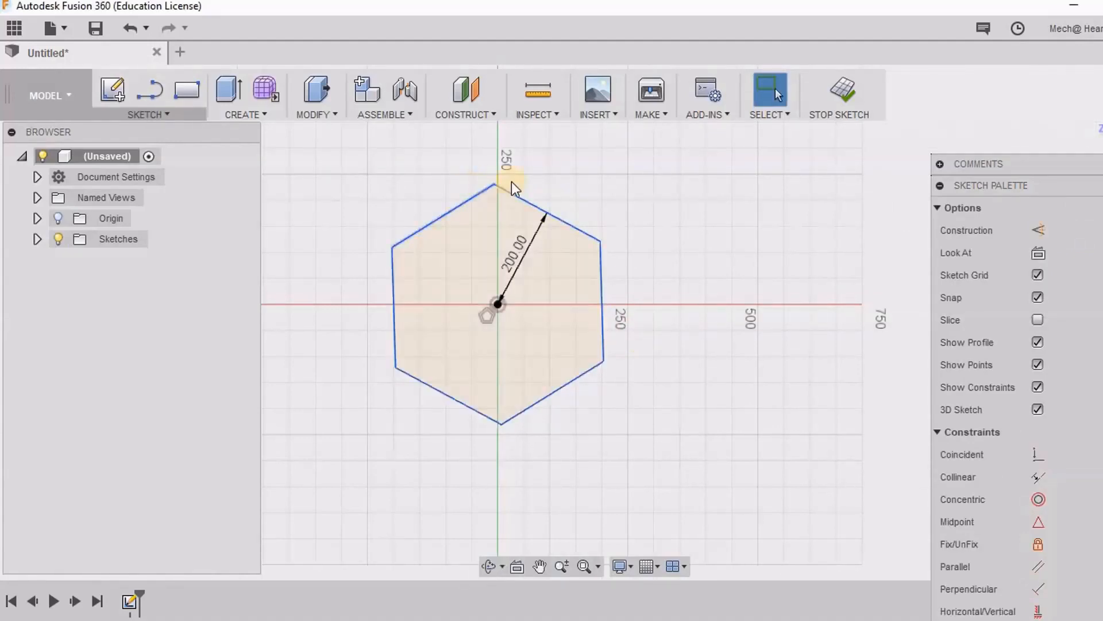
Step: Delete the circumscribed hexagon together with its radius dimension
scroll(495, 361, "down", 1)
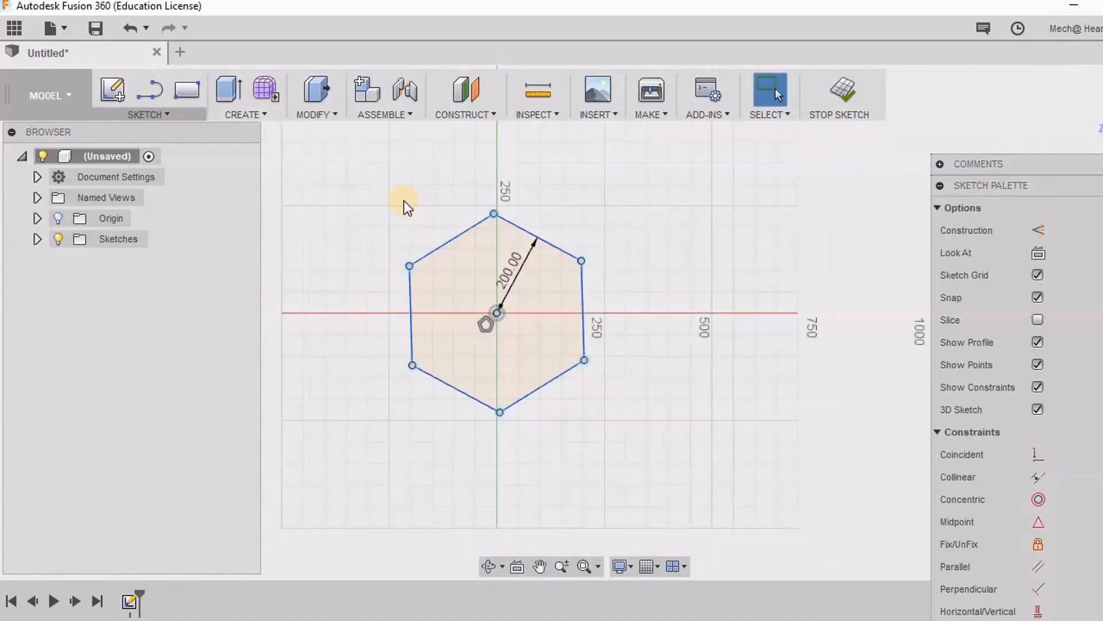
left_click_drag(352, 152, 661, 481)
key("Delete")
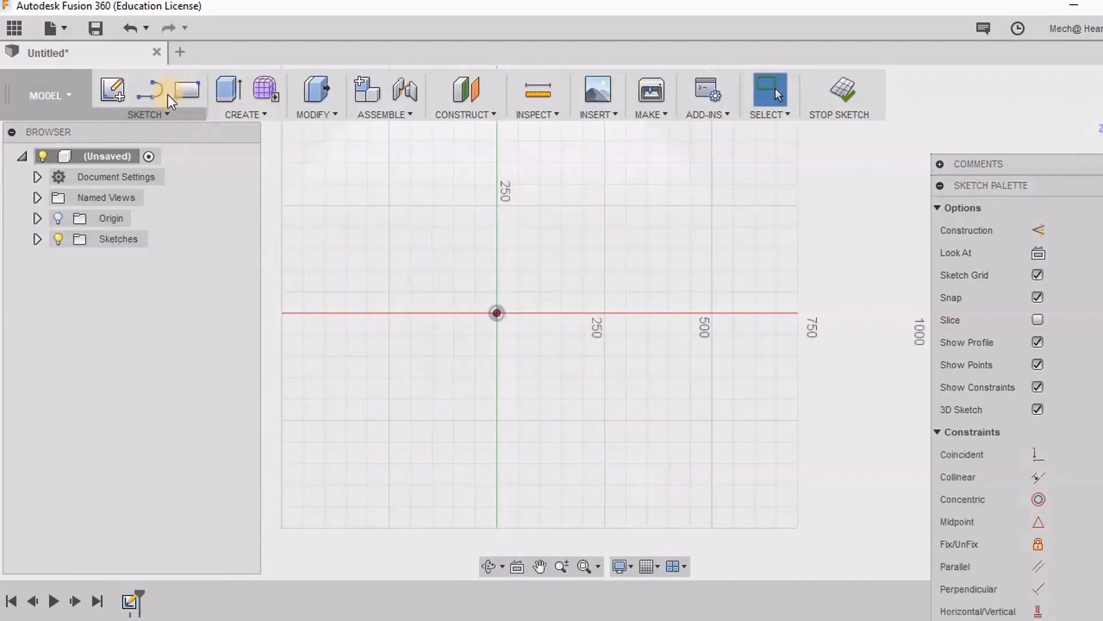
Step: Draw a circumscribed polygon centered on the origin with a 600 mm radius and 9 sides
left_click(160, 115)
mouse_move(198, 233)
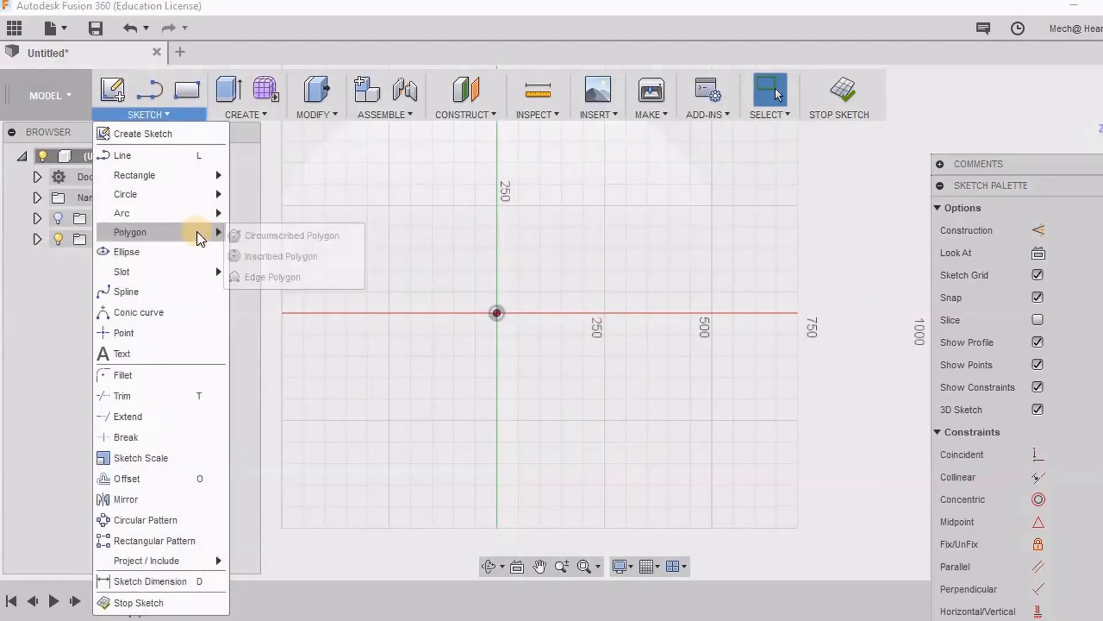
left_click(282, 232)
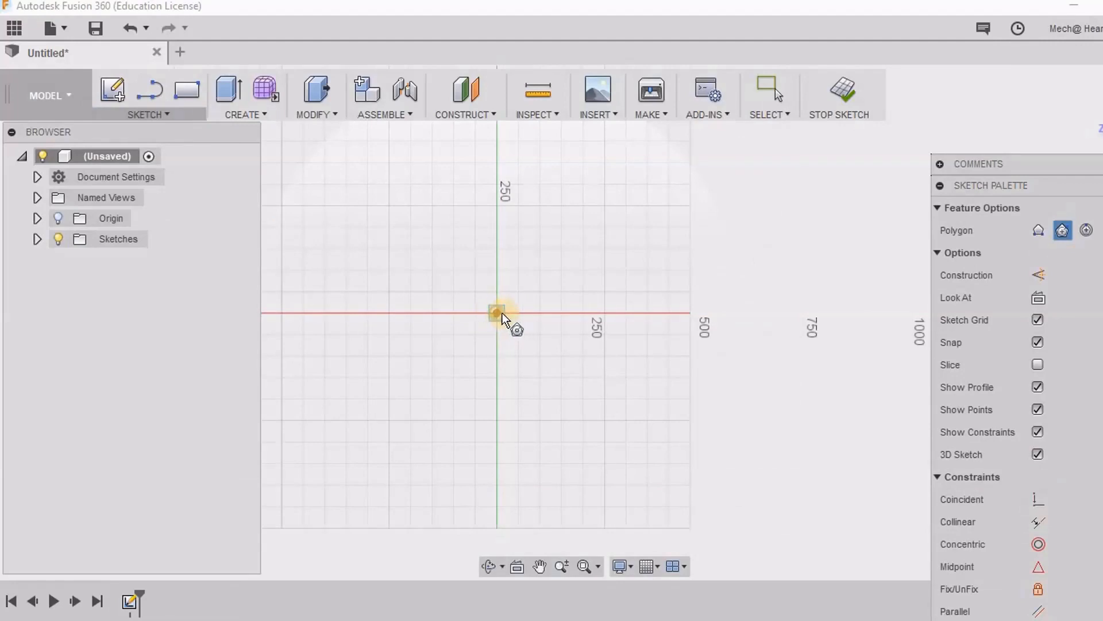
left_click(494, 312)
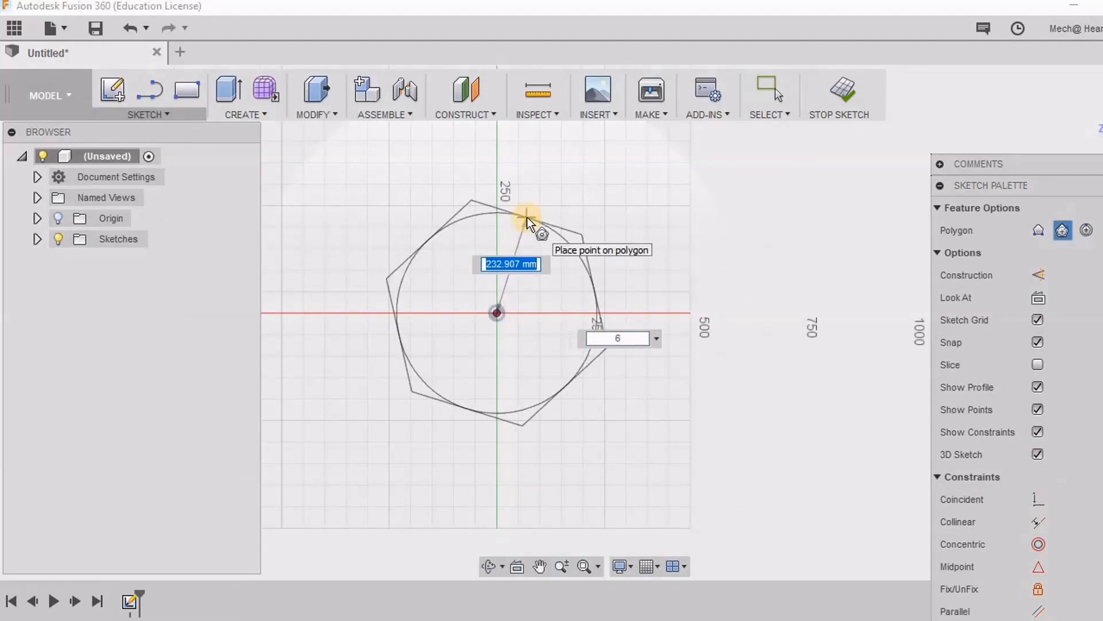
type("600")
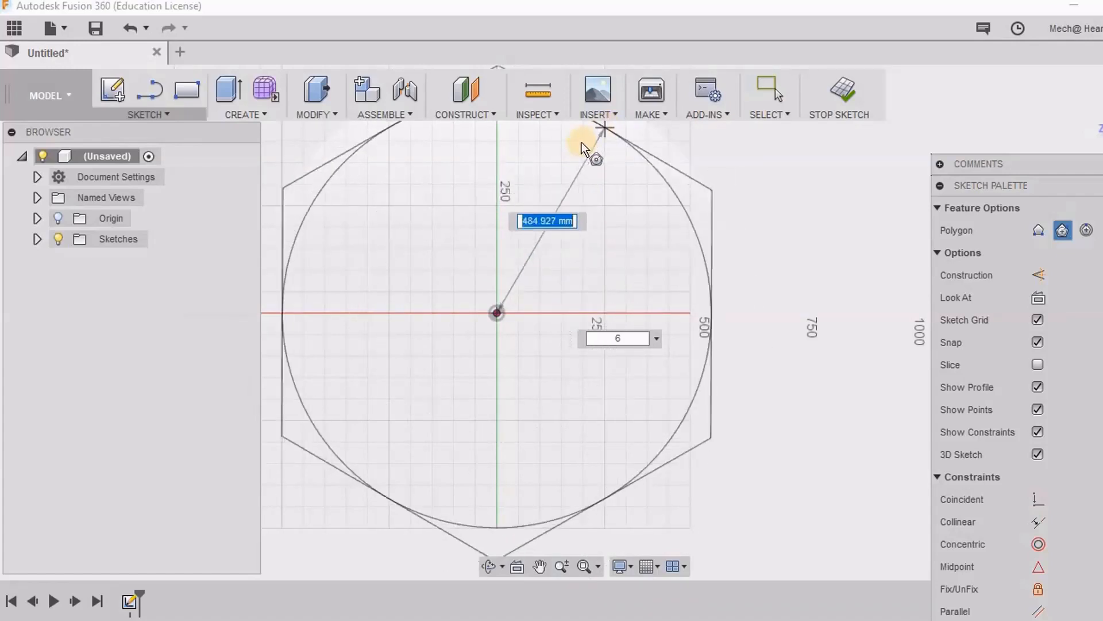
type("600")
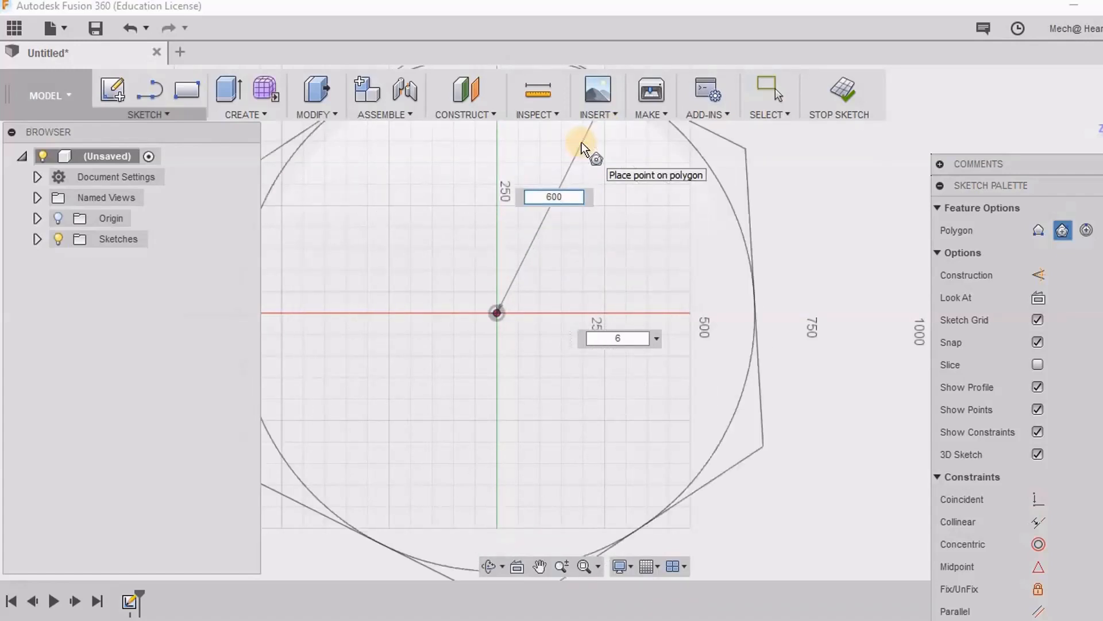
key("Tab")
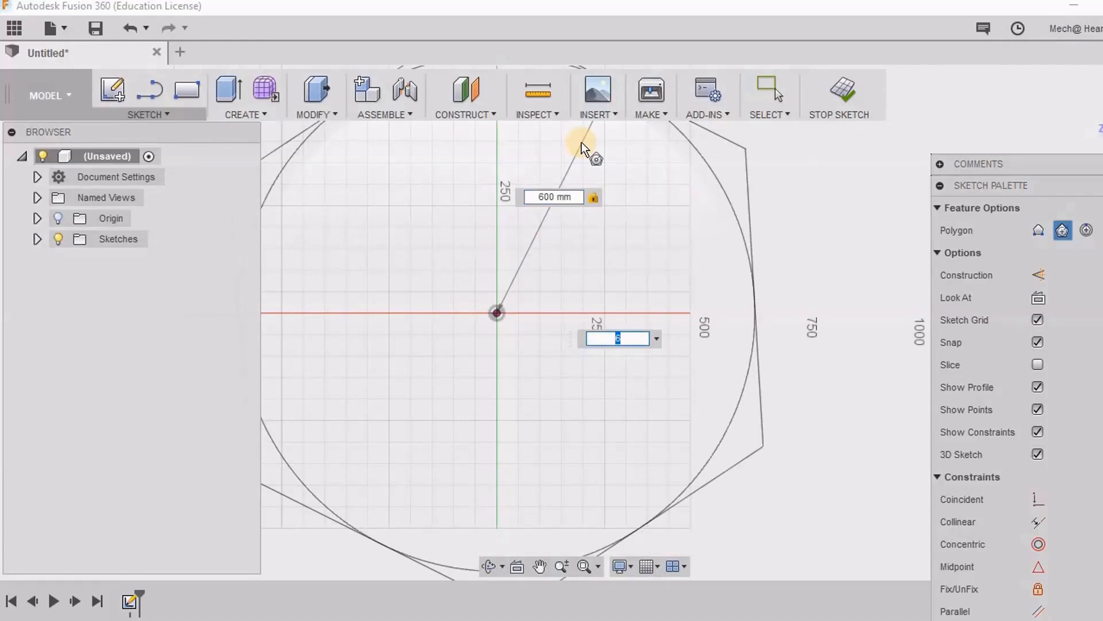
key("Tab")
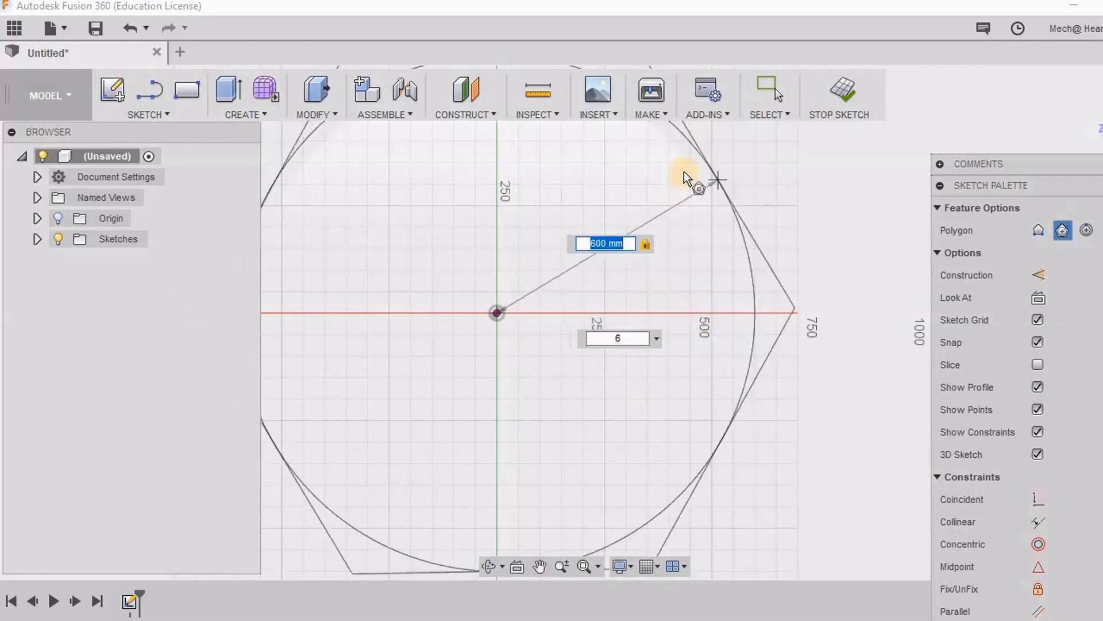
key("Tab")
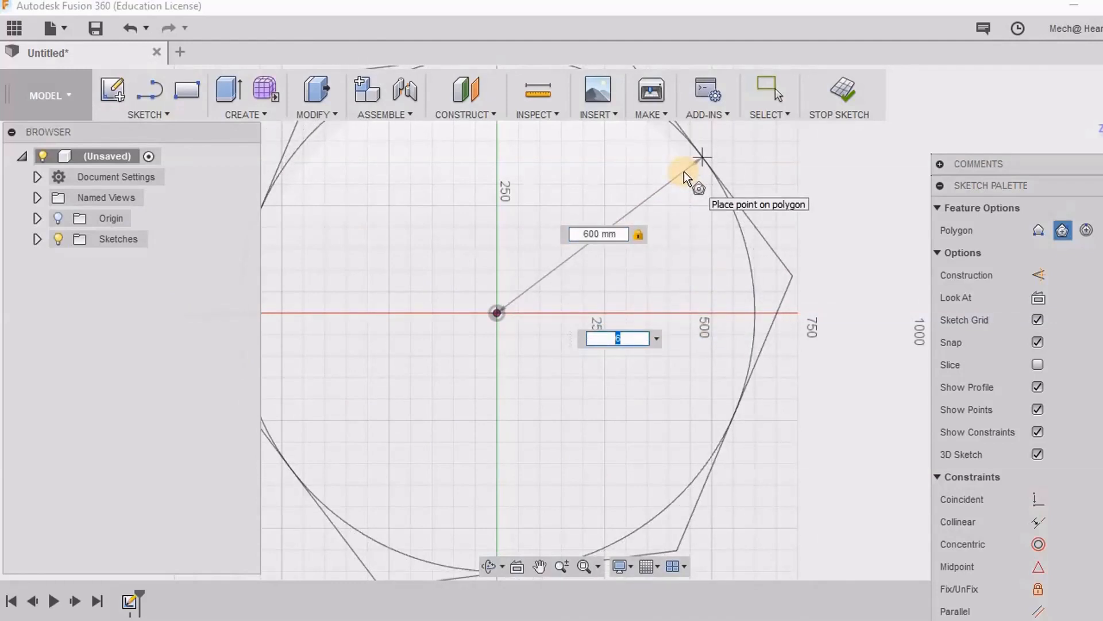
type("9")
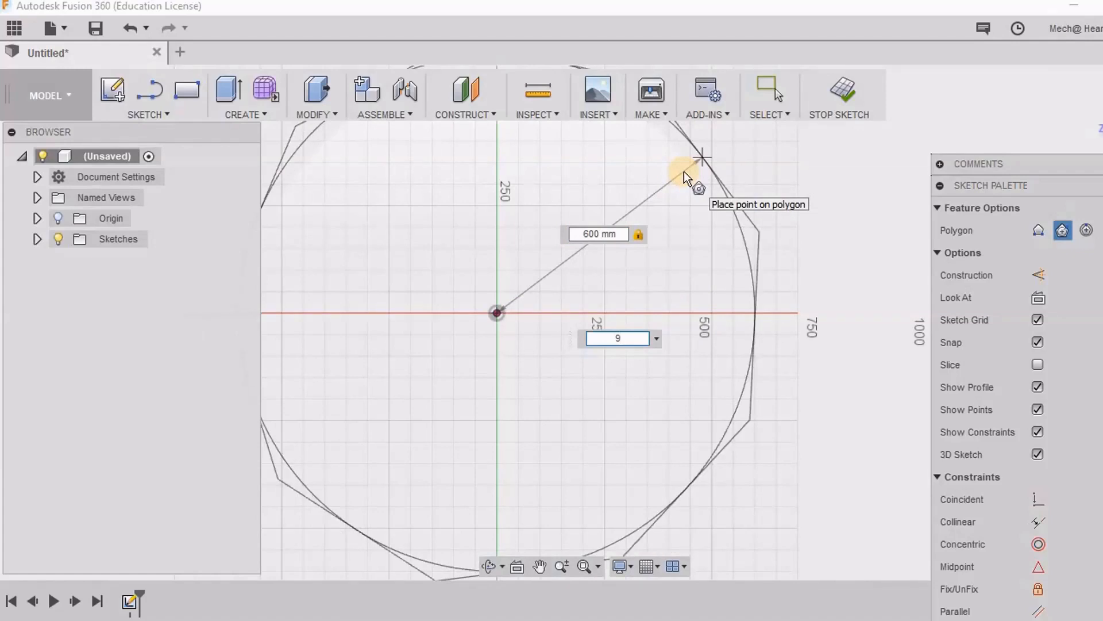
key("Return")
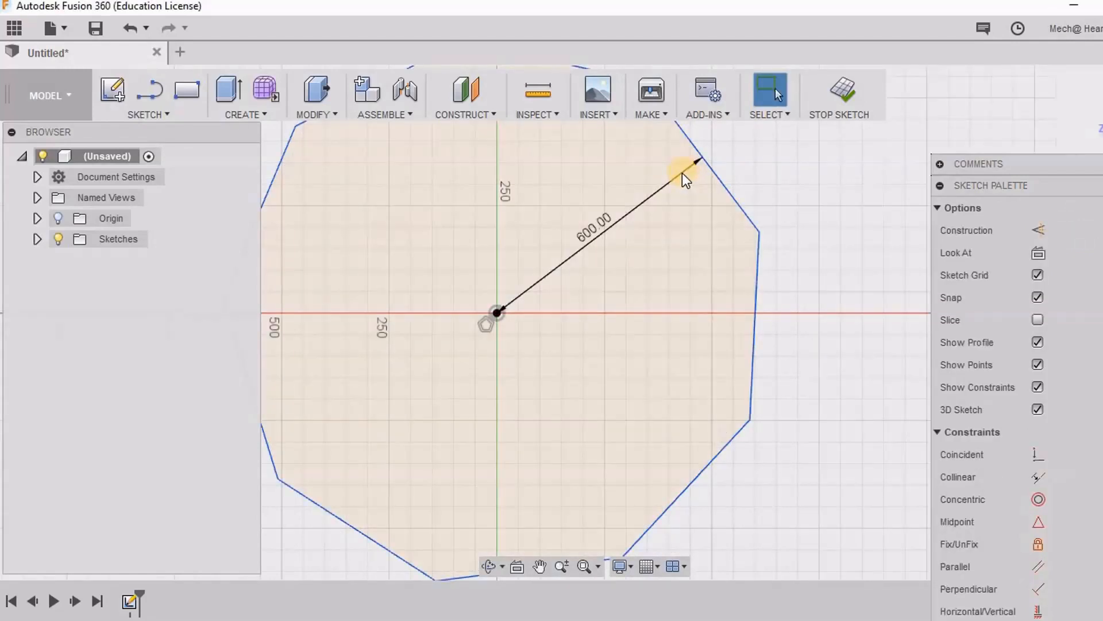
scroll(604, 380, "down", 2)
scroll(605, 380, "down", 1)
middle_click_drag(604, 380, 619, 337)
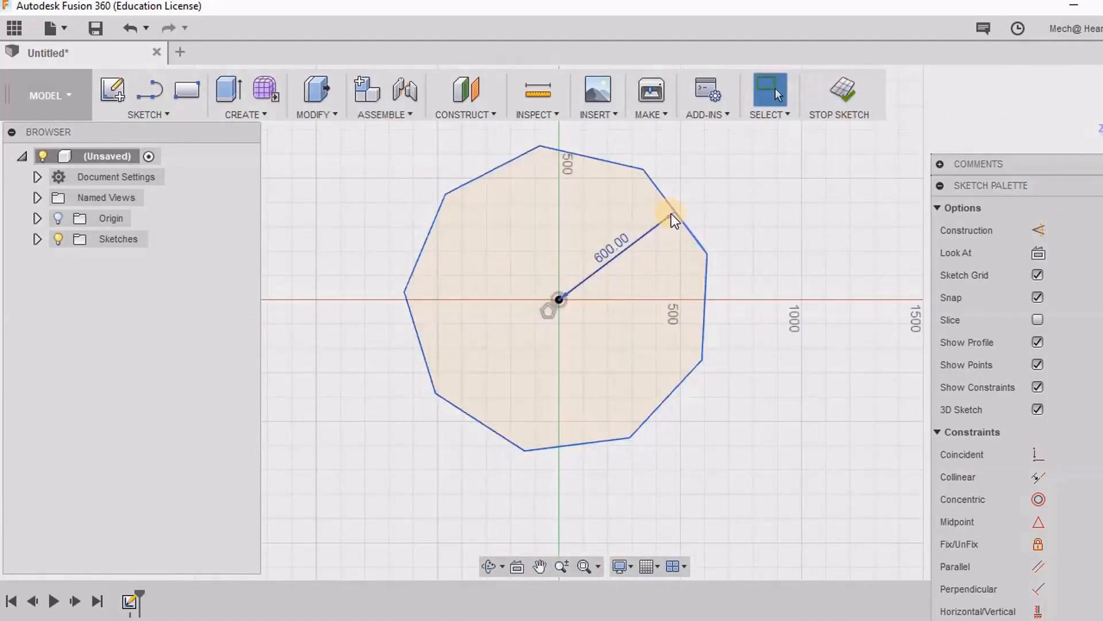
Step: Delete the nine-sided polygon together with its radius dimension
scroll(672, 212, "up", 3)
scroll(671, 213, "down", 4)
left_click_drag(392, 136, 742, 474)
key("Delete")
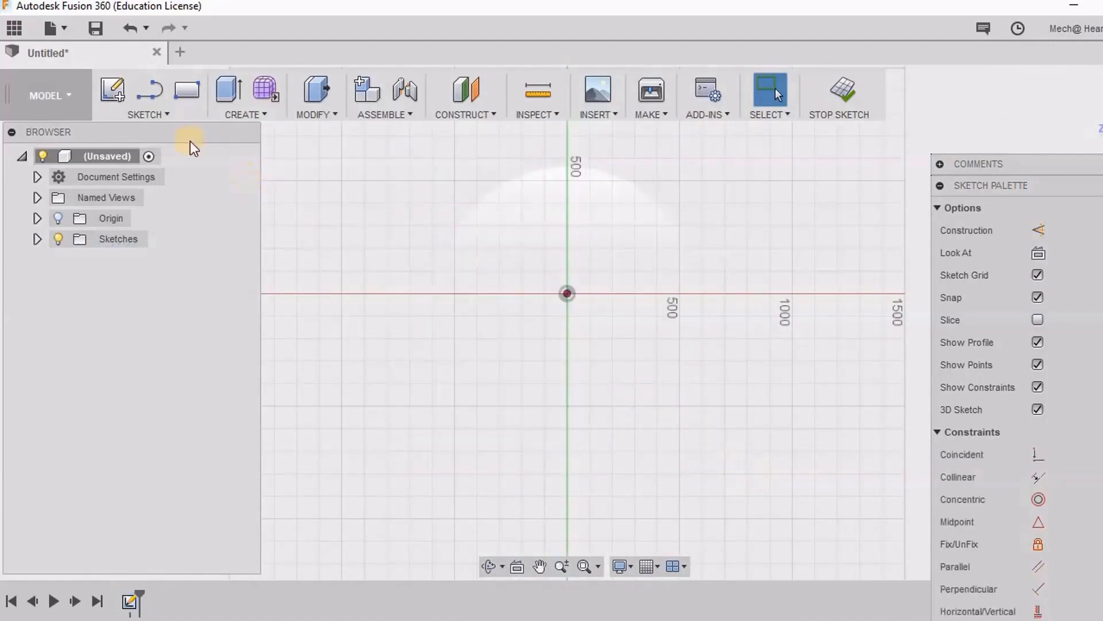
Step: Start an inscribed polygon with its center on the origin
left_click(146, 115)
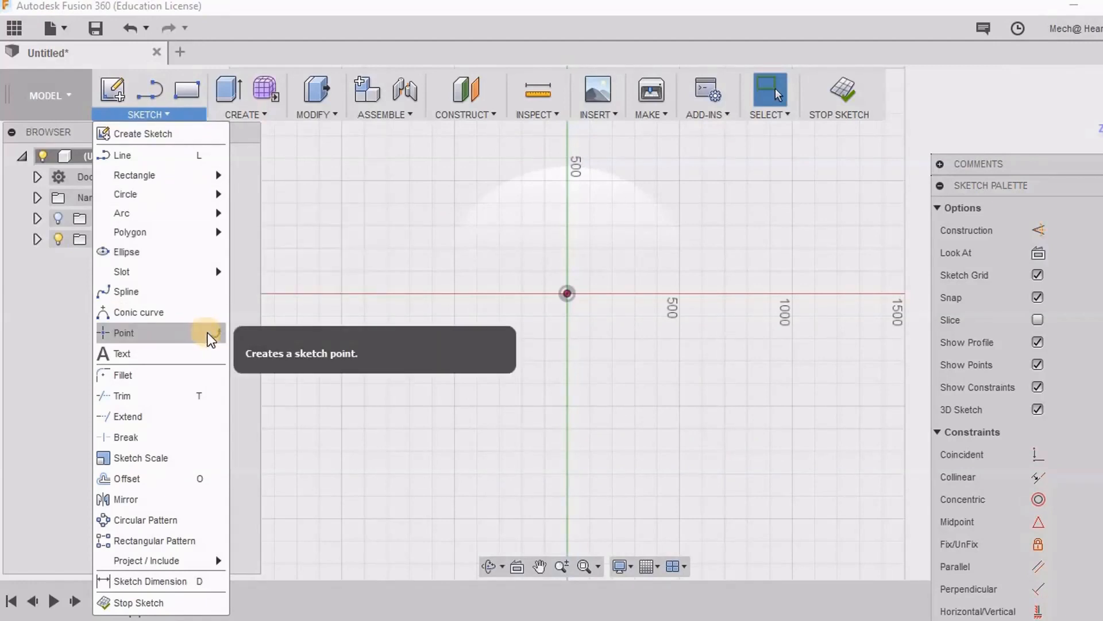
mouse_move(197, 232)
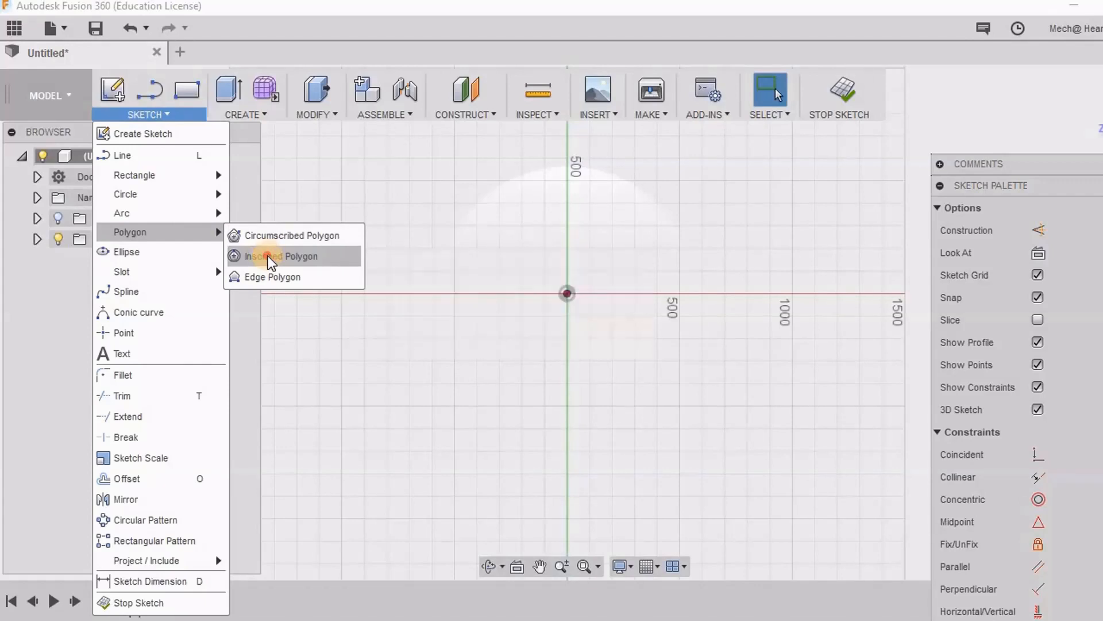
left_click(268, 257)
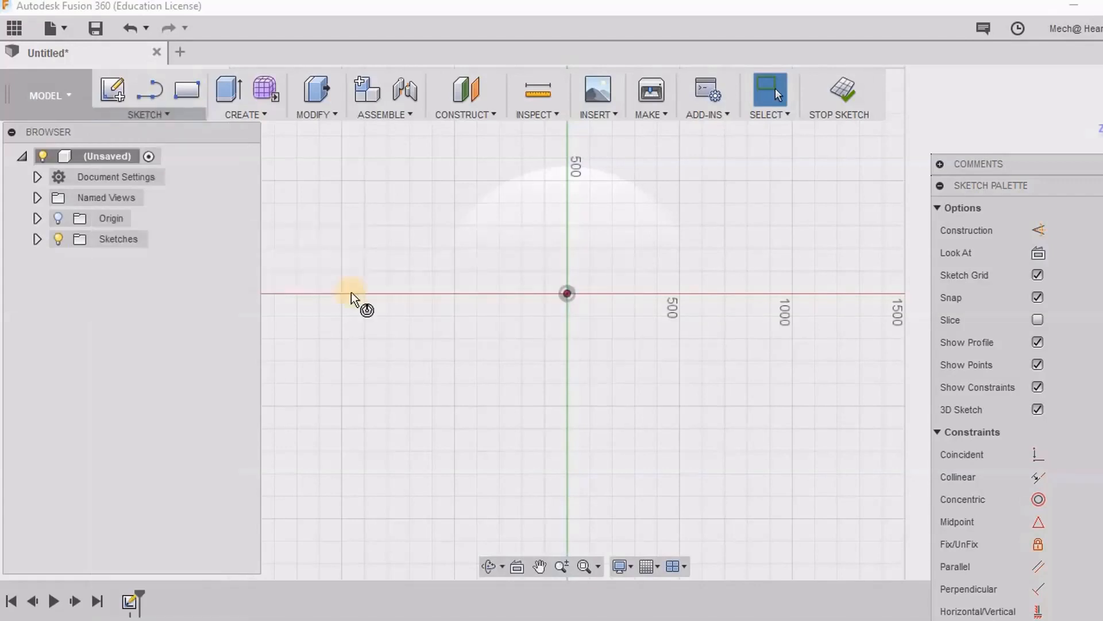
left_click(563, 294)
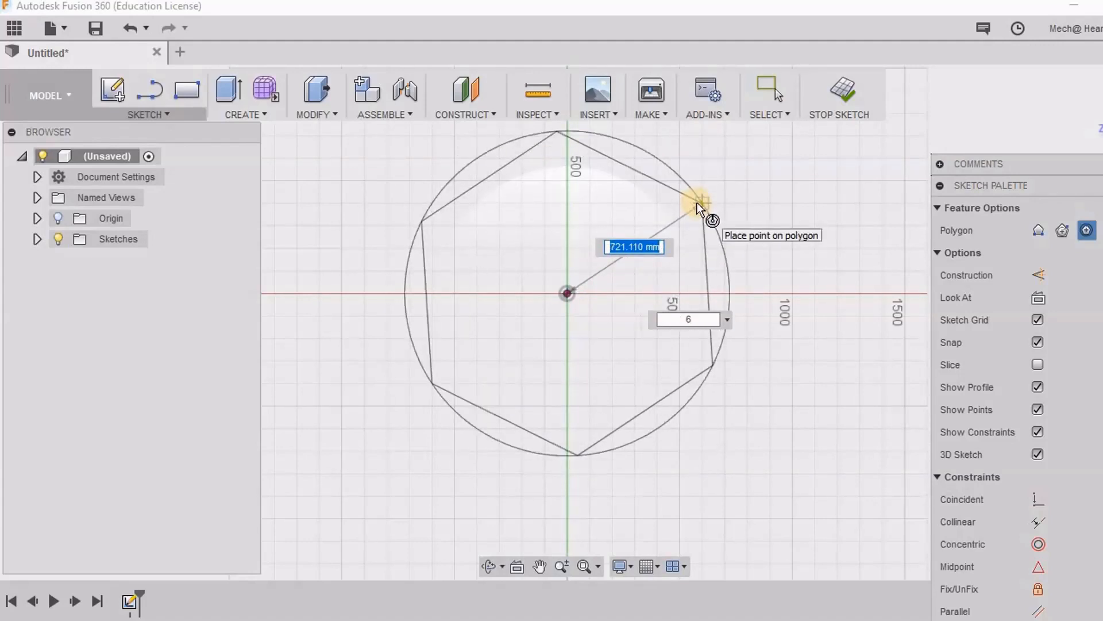
Step: Give the inscribed polygon centred on the origin a 500 mm radius and 8 sides
type("500")
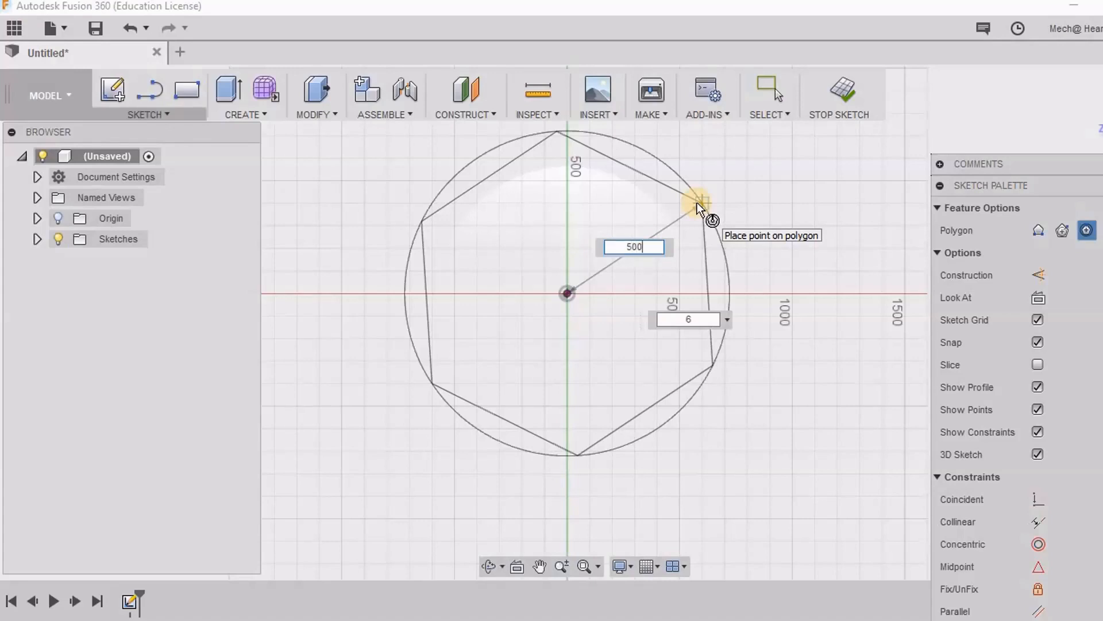
key("Tab")
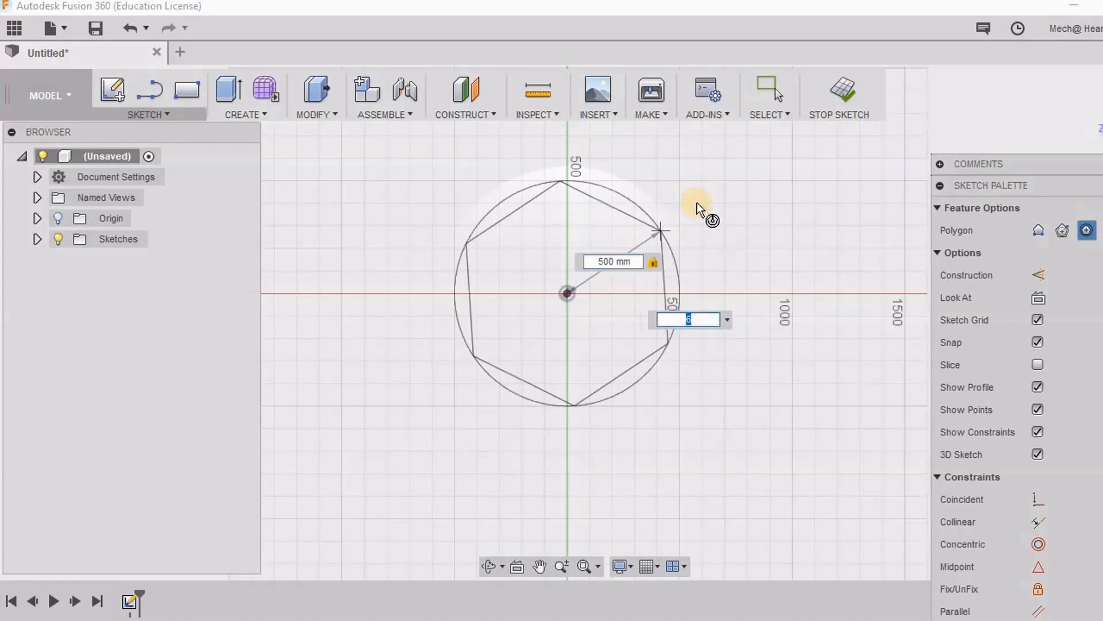
key("Tab")
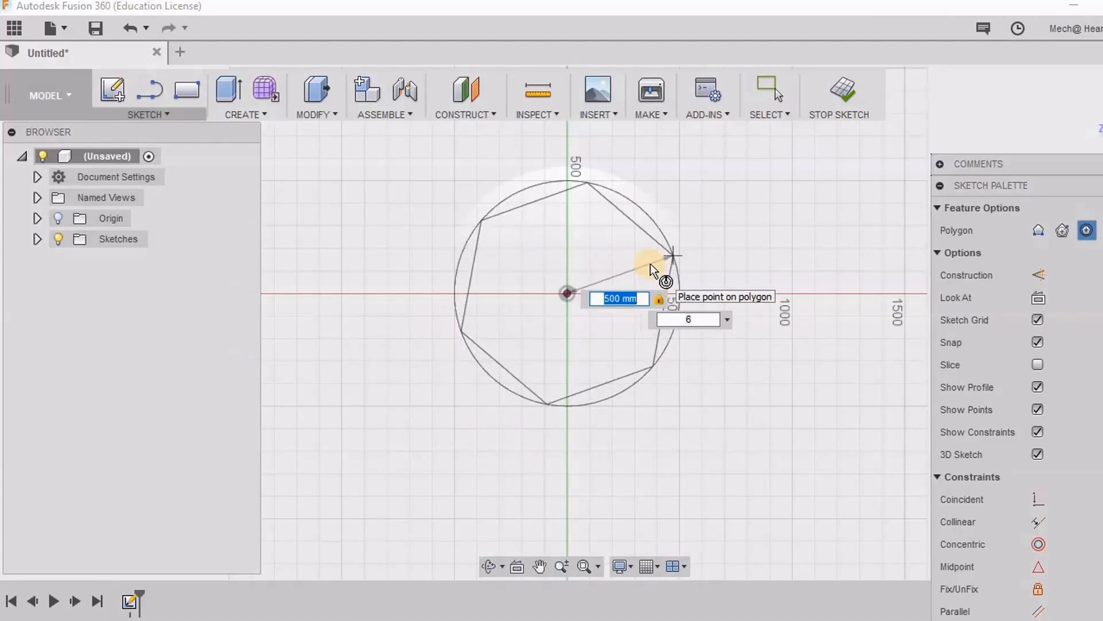
key("Tab")
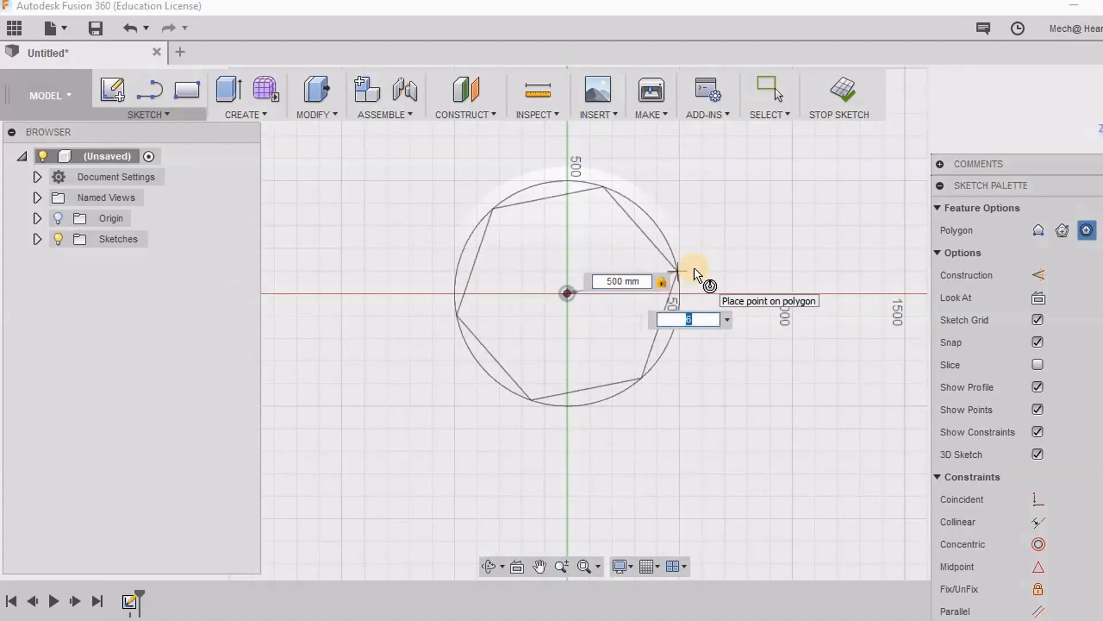
type("8")
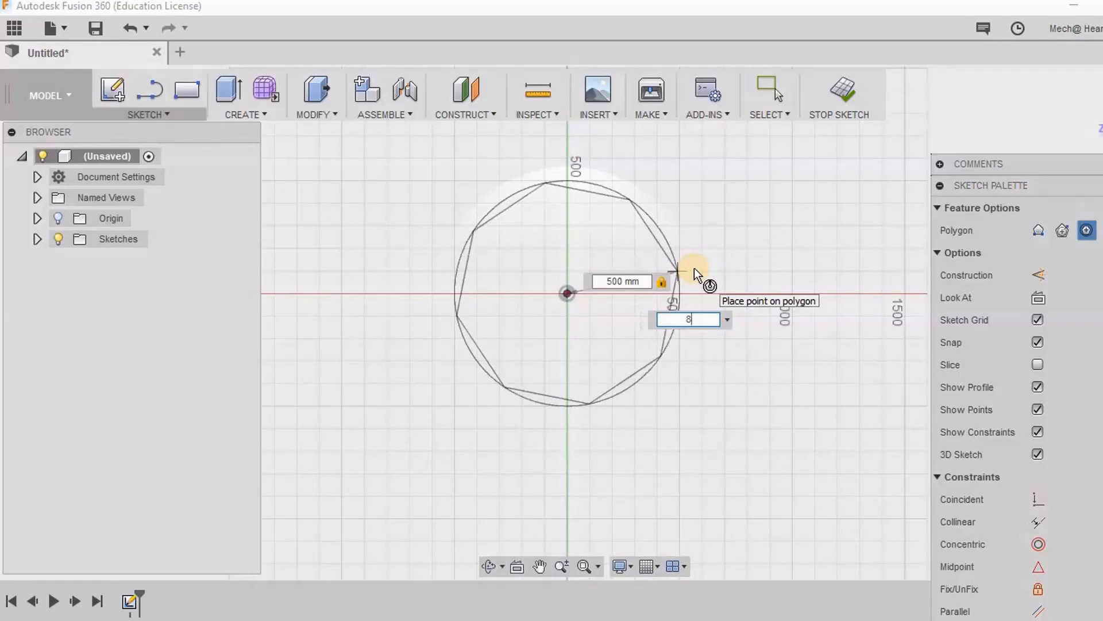
key("Tab")
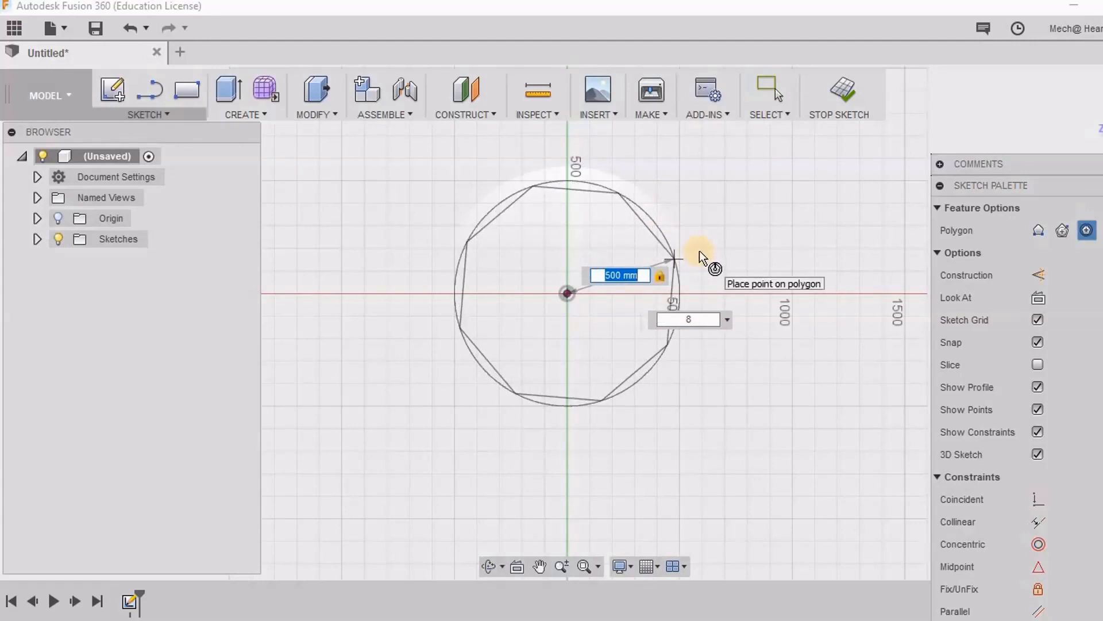
Step: Set the inscribed polygon's radius to 400 mm and its side count to 7, and finish it at the origin
type("400")
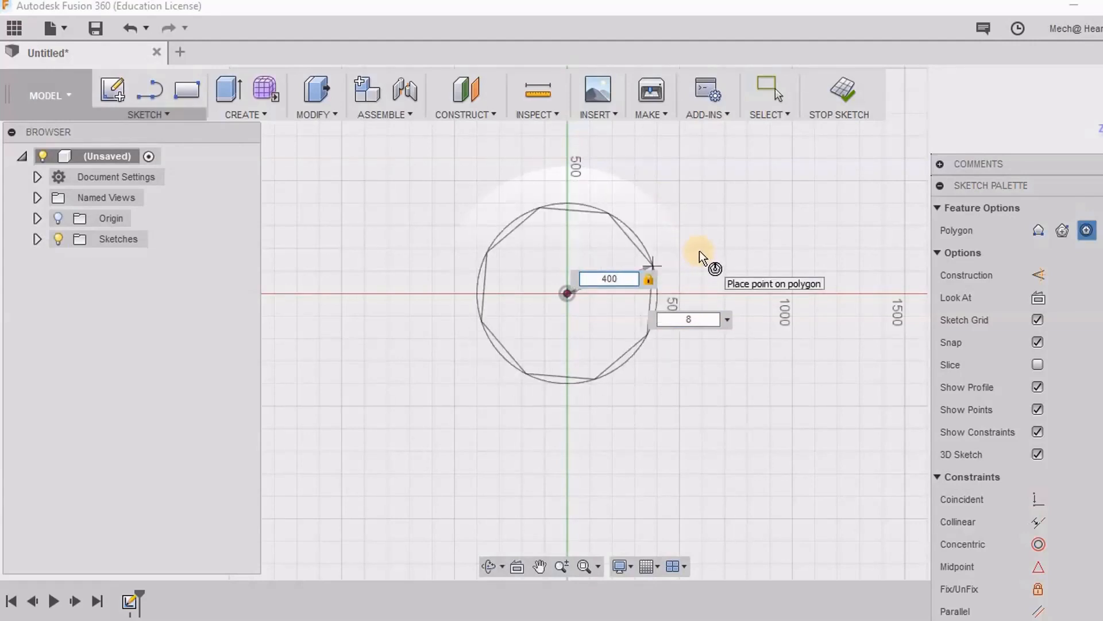
key("Tab")
type("7")
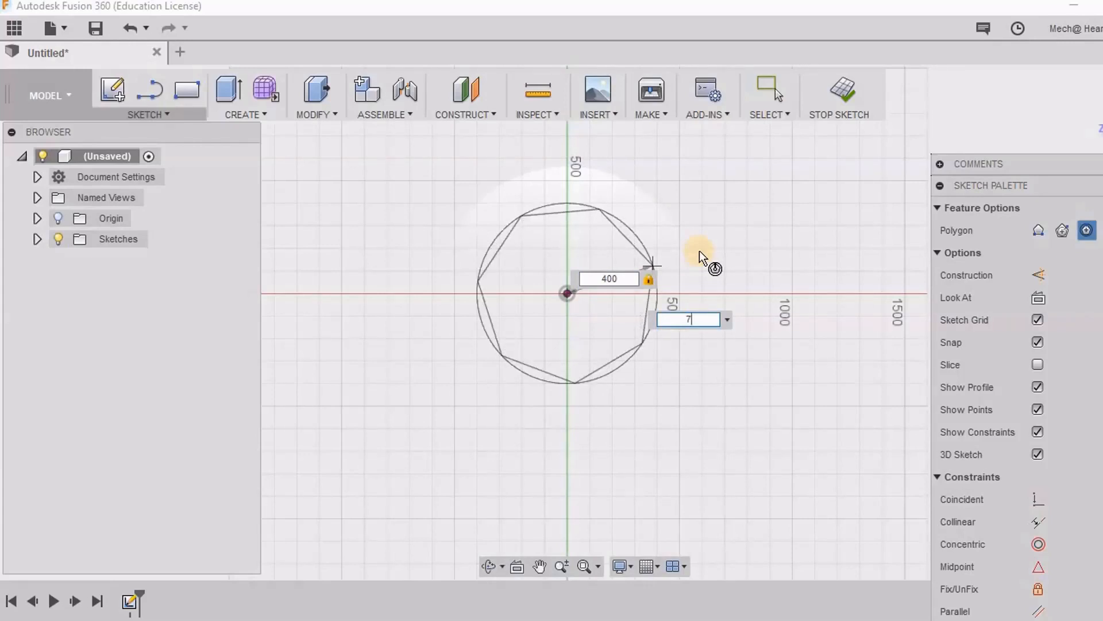
key("Return")
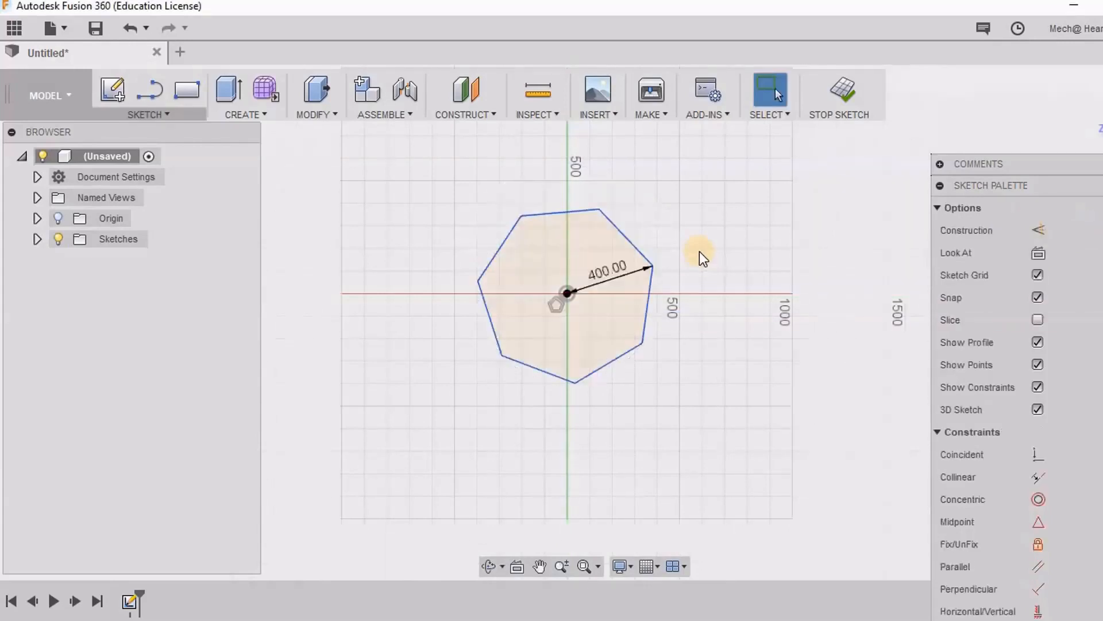
Step: Delete the seven-sided polygon from the sketch
scroll(681, 240, "up", 2)
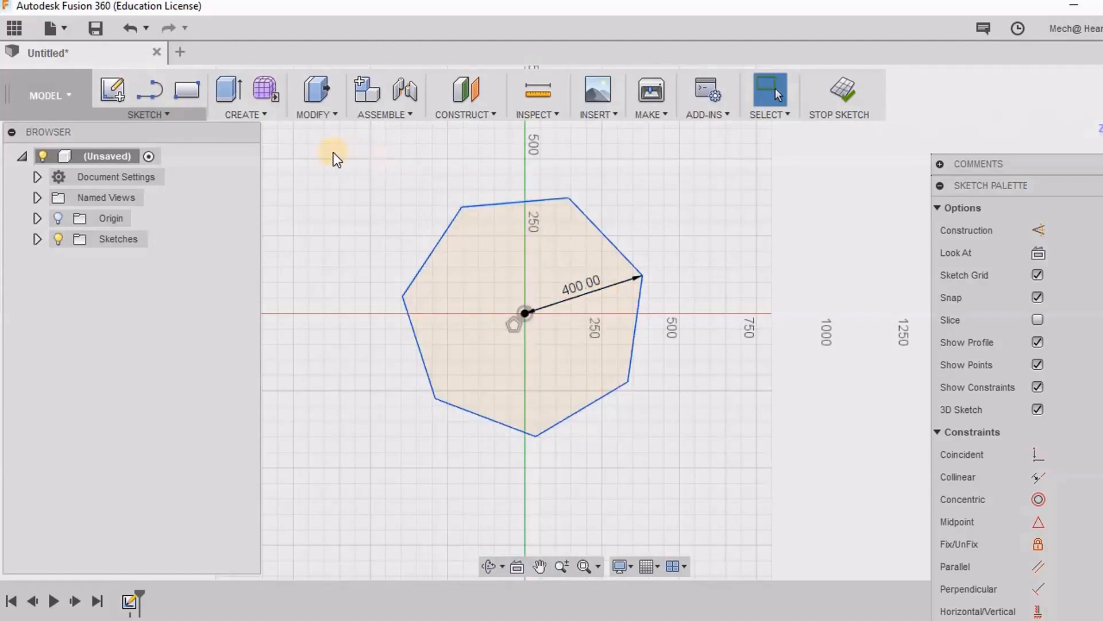
mouse_move(351, 154)
left_mouse_down()
mouse_move(760, 471)
mouse_move(735, 489)
mouse_move(730, 464)
left_mouse_up()
key("Delete")
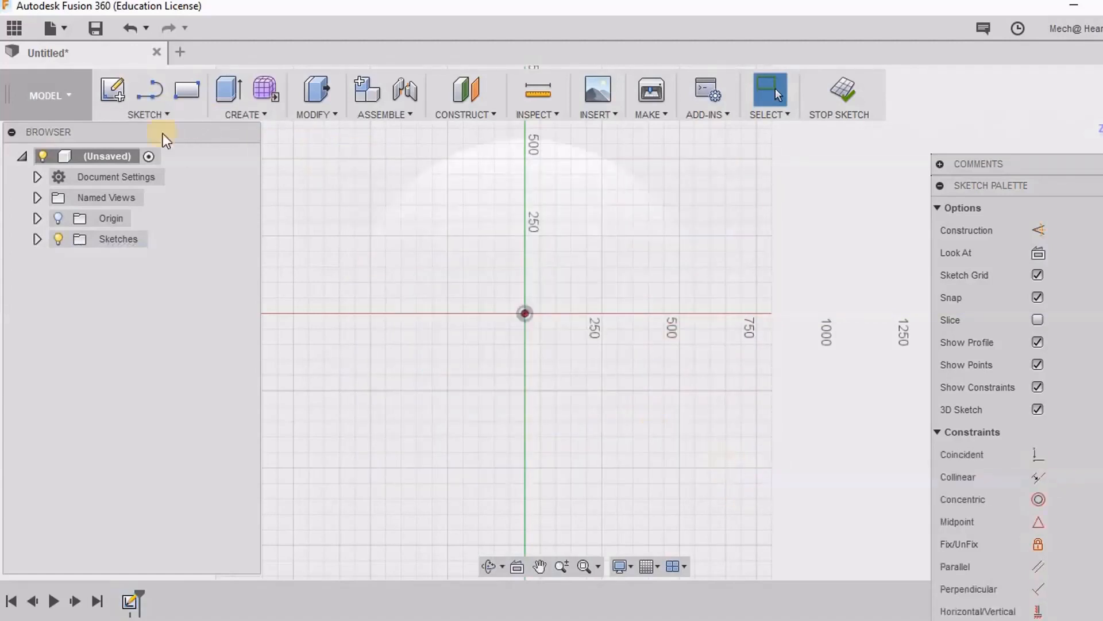
Step: Draw a five-sided Edge Polygon above the origin, just beside the vertical axis, with a 100 mm edge
left_click(137, 116)
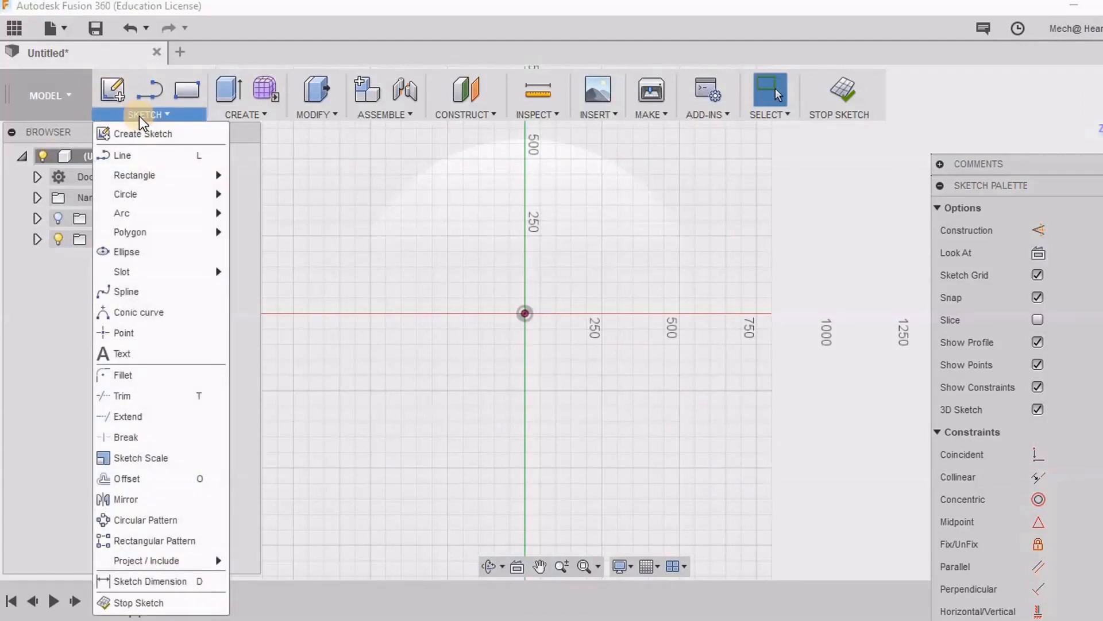
mouse_move(201, 237)
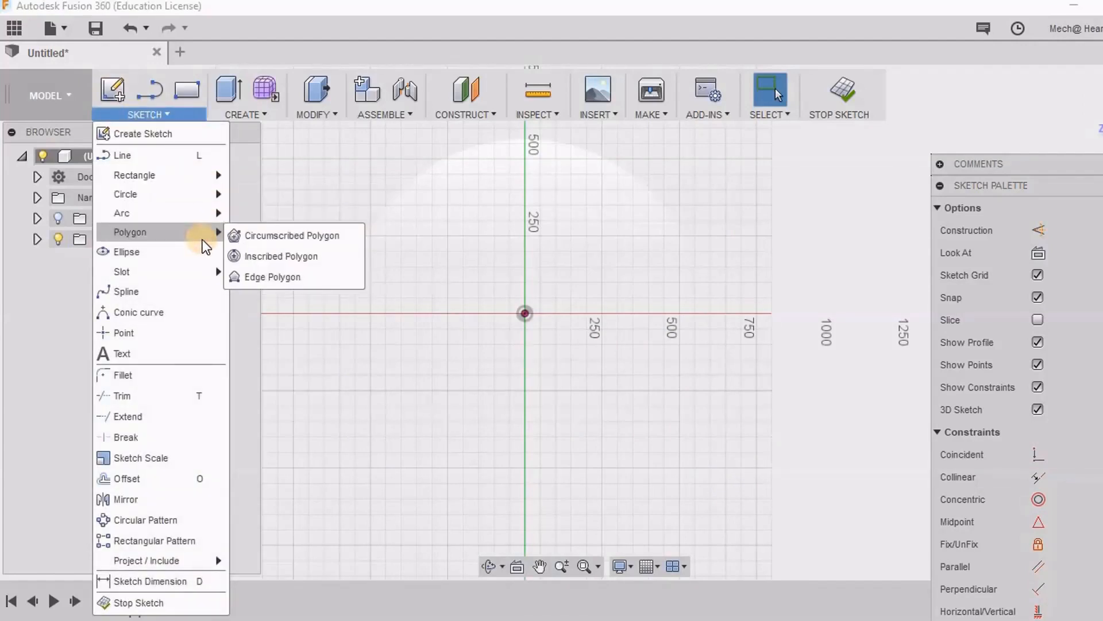
left_click(280, 277)
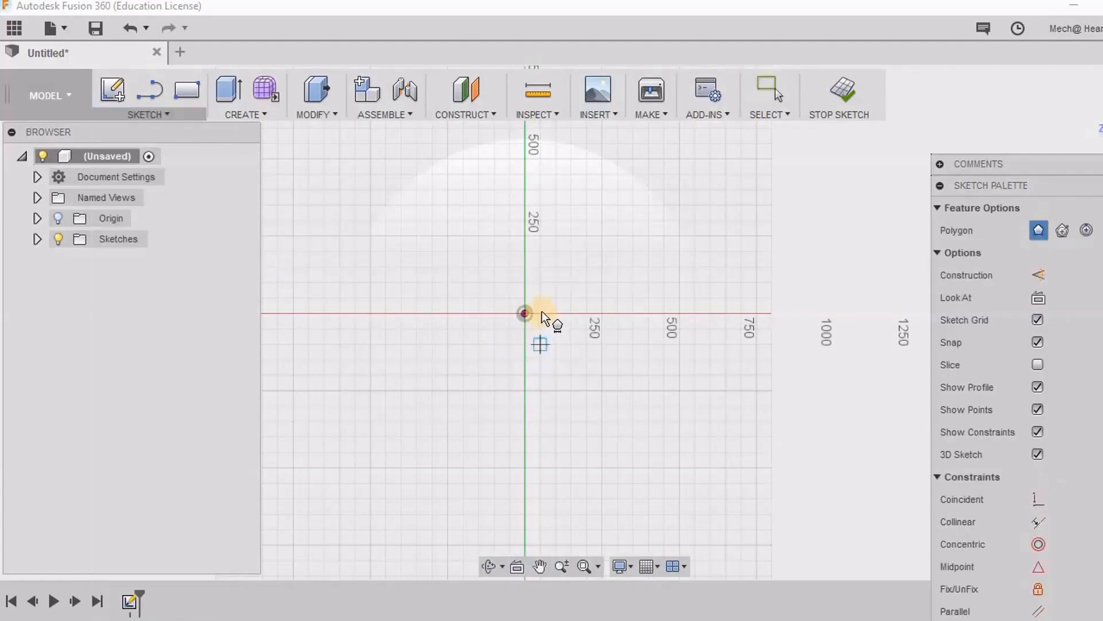
left_click(567, 166)
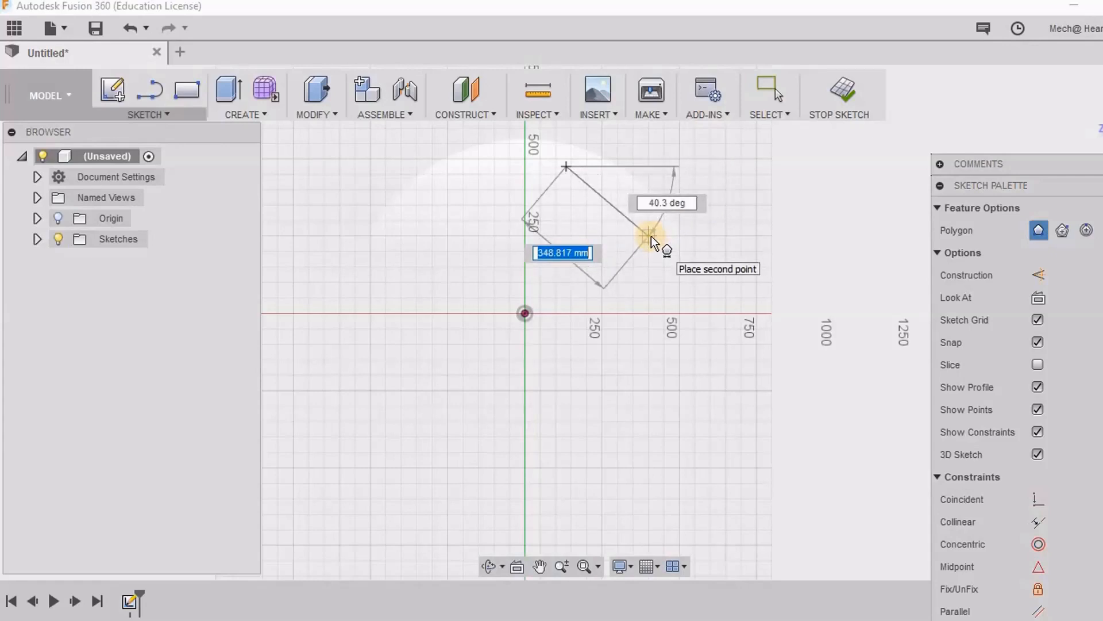
type("10")
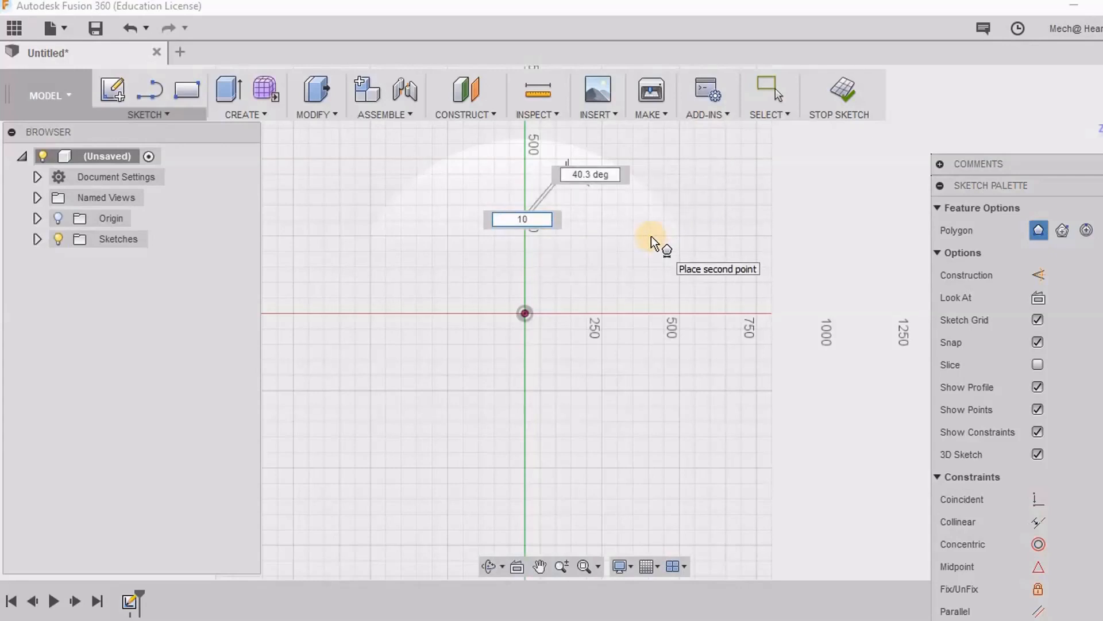
type("0")
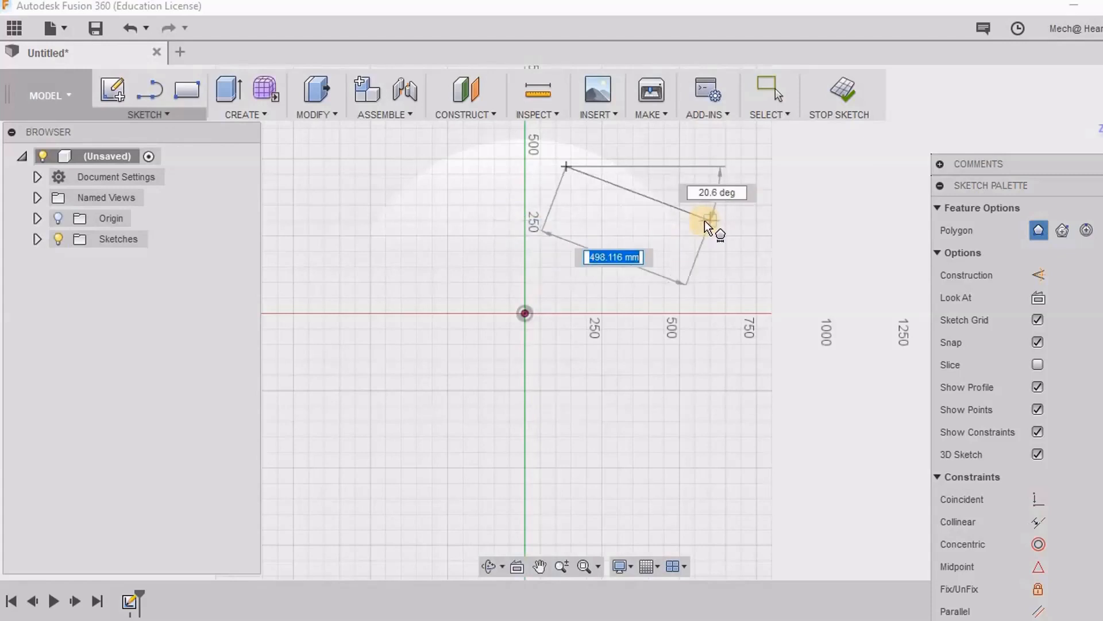
type("1")
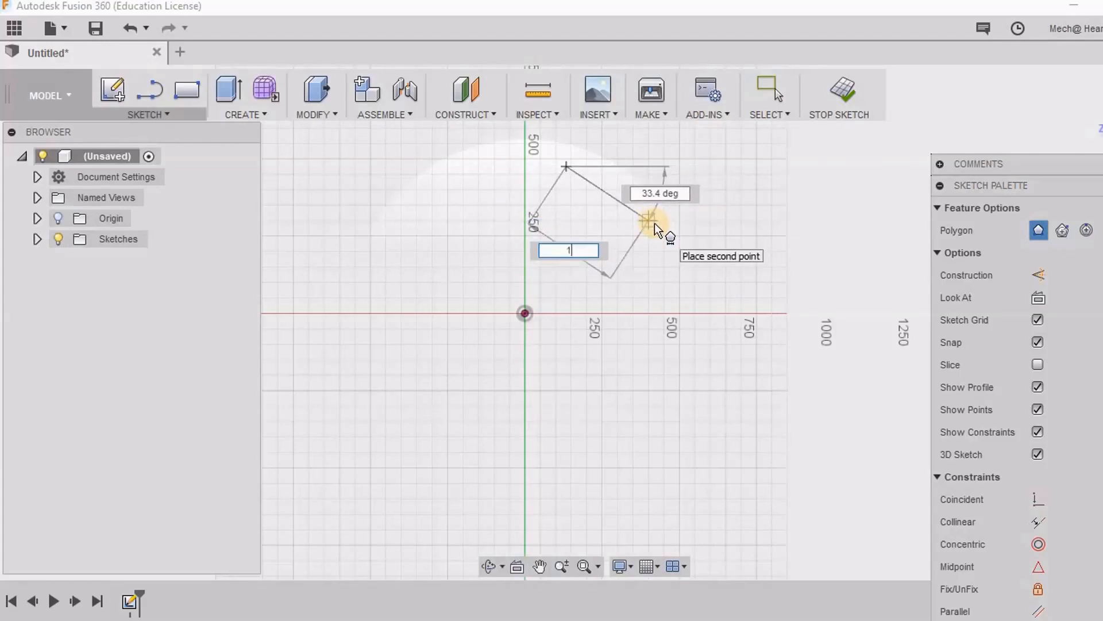
type("00")
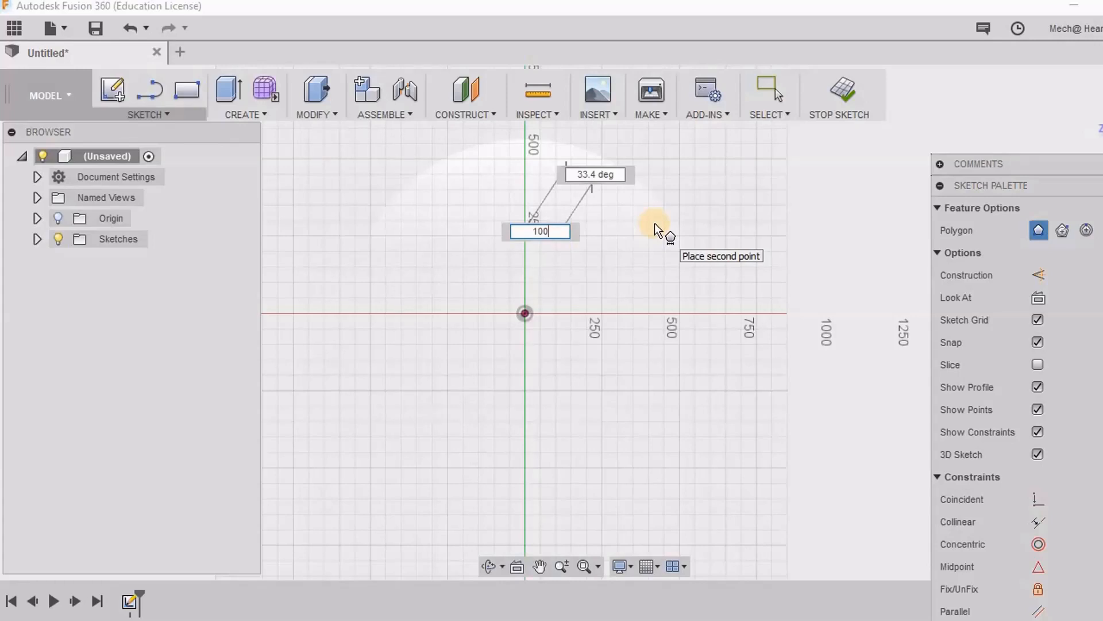
key("Tab")
key("Return")
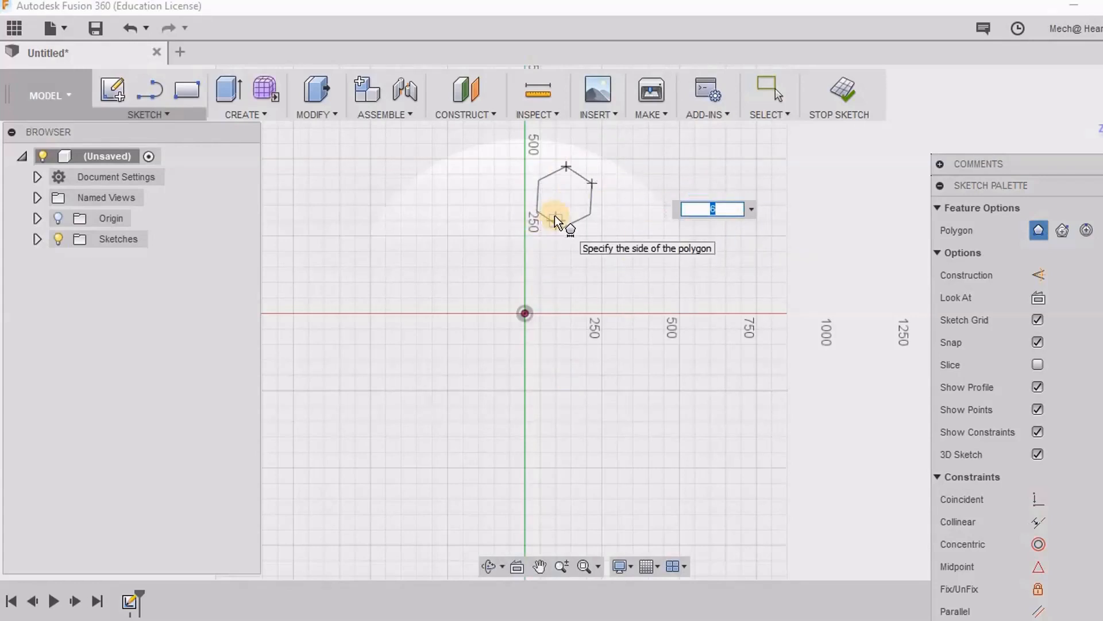
type("5")
key("Return")
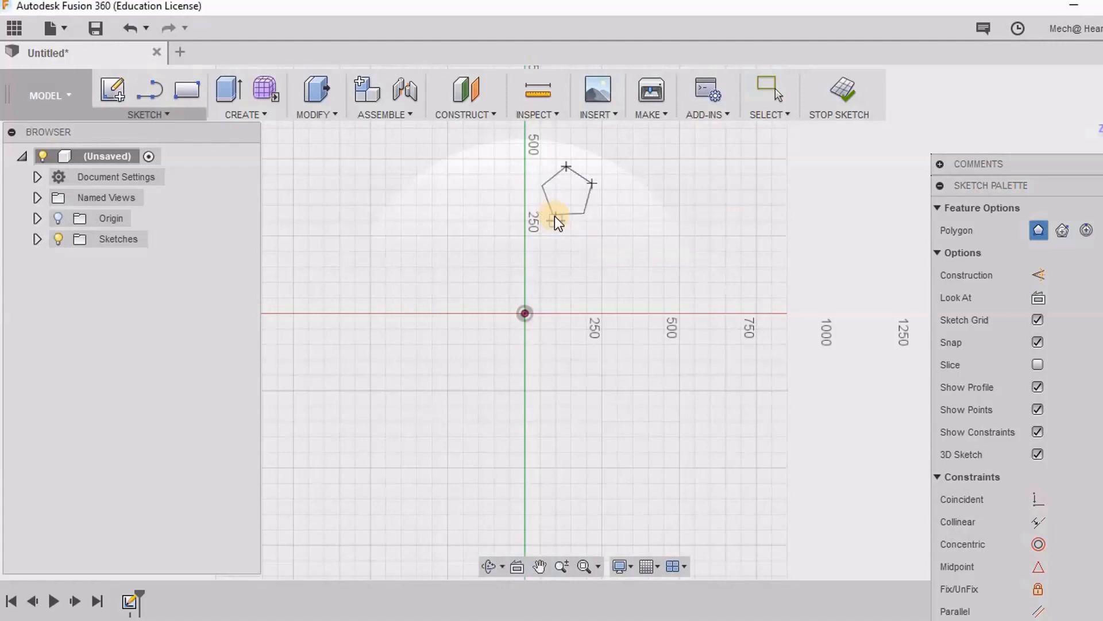
key("Escape")
Step: Delete the small pentagon from the sketch
left_click_drag(495, 154, 641, 269)
key("Delete")
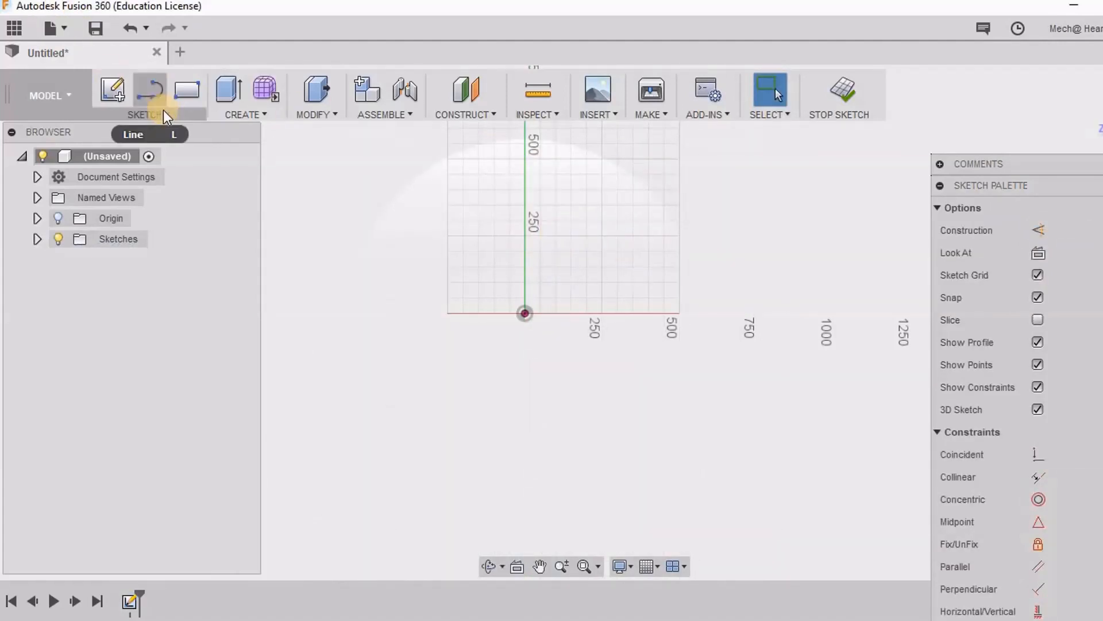
Step: Draw a three-sided Edge Polygon from a horizontal edge about 1000 mm long above the origin, with the triangle pointing down
left_click(160, 113)
mouse_move(182, 232)
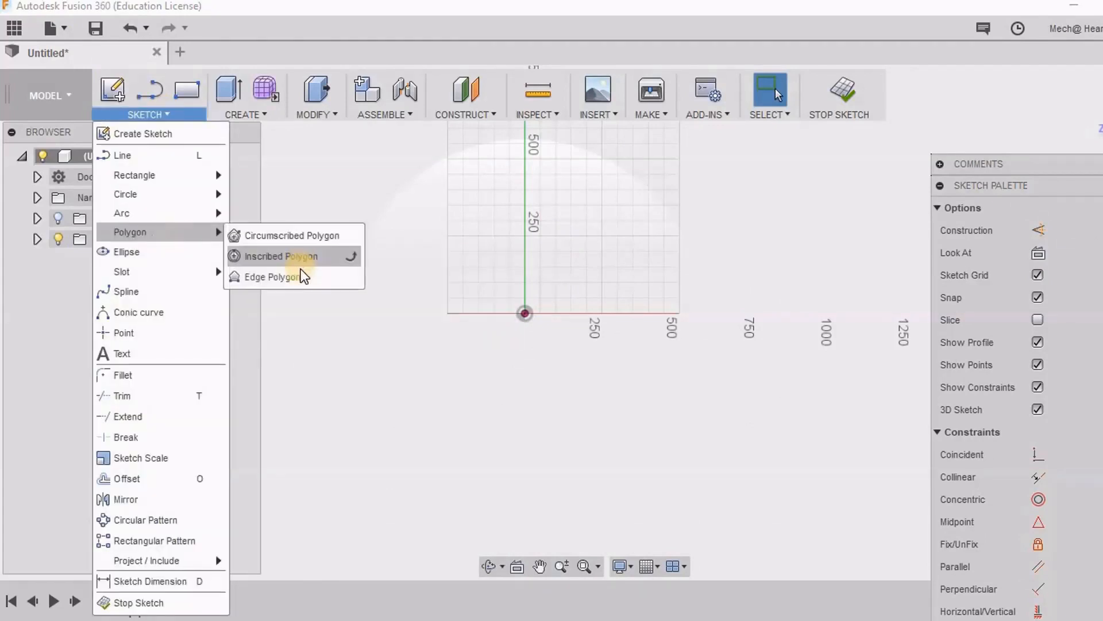
left_click(308, 280)
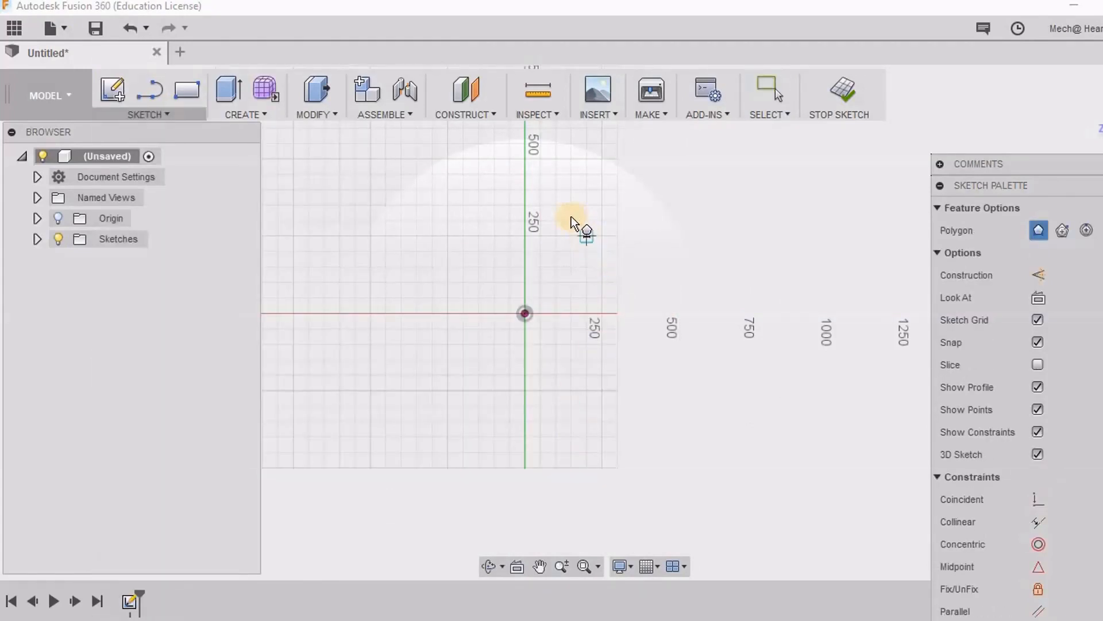
left_click(385, 220)
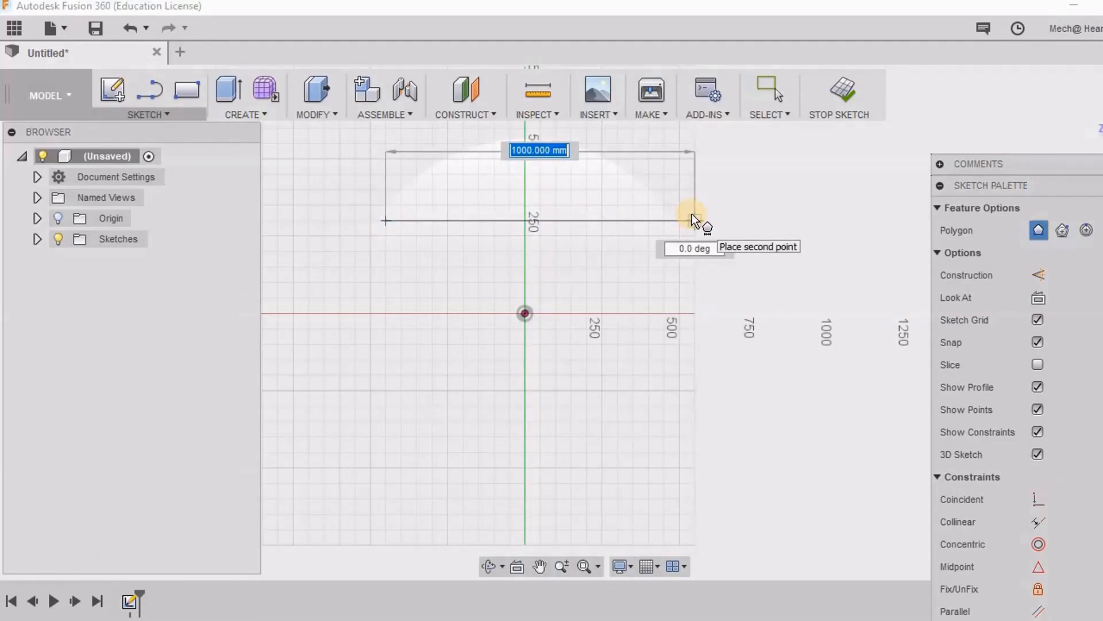
left_click(693, 219)
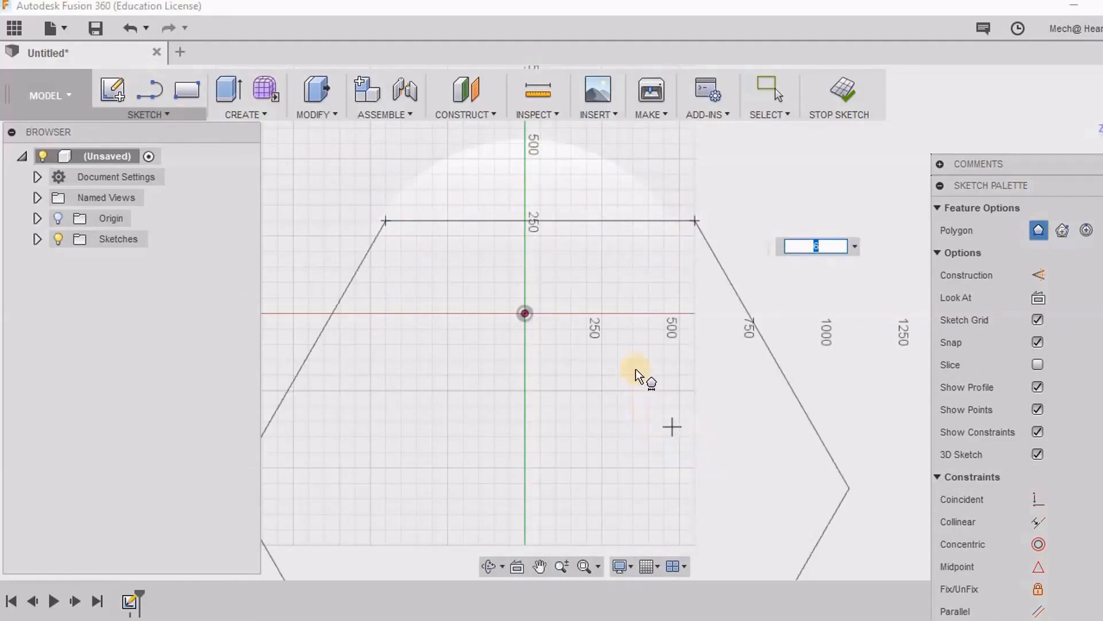
scroll(637, 374, "down", 4)
middle_click_drag(593, 356, 568, 319)
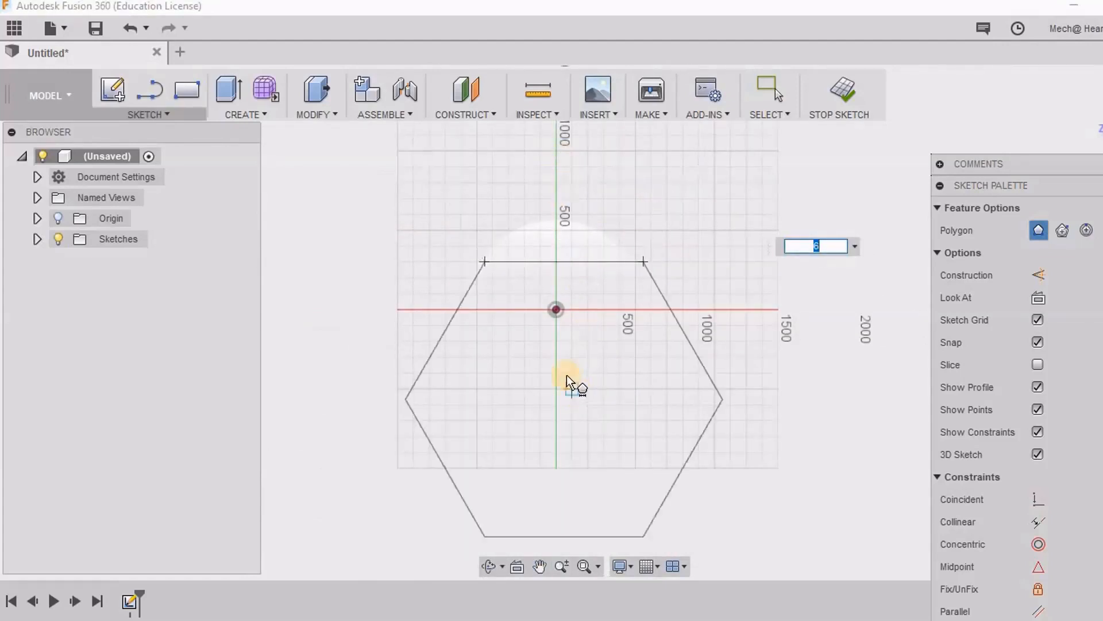
left_click(349, 293)
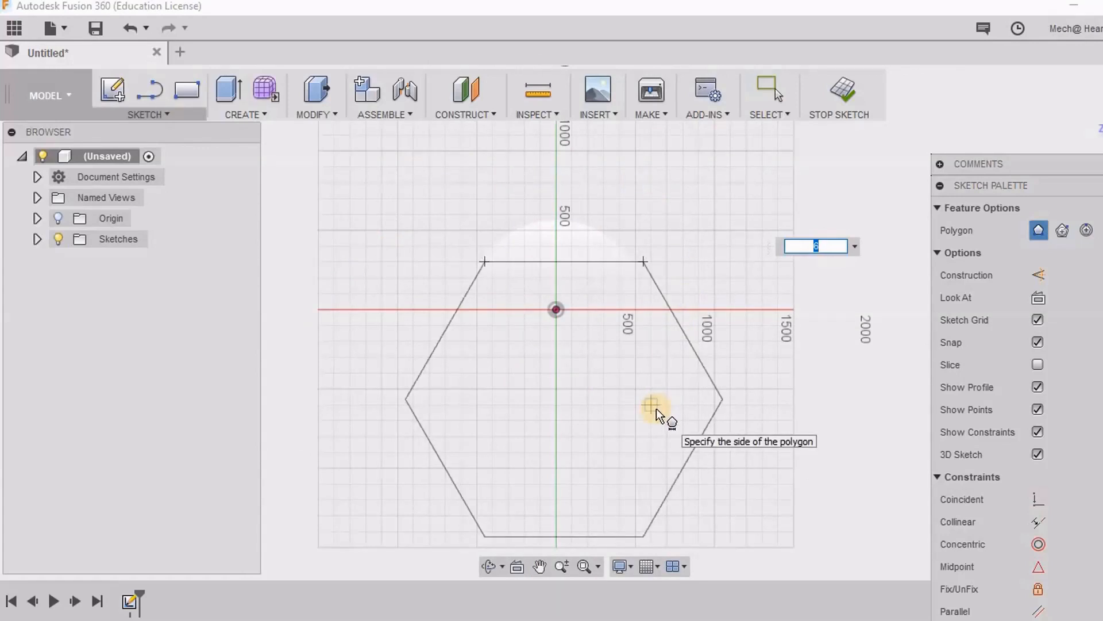
type("3")
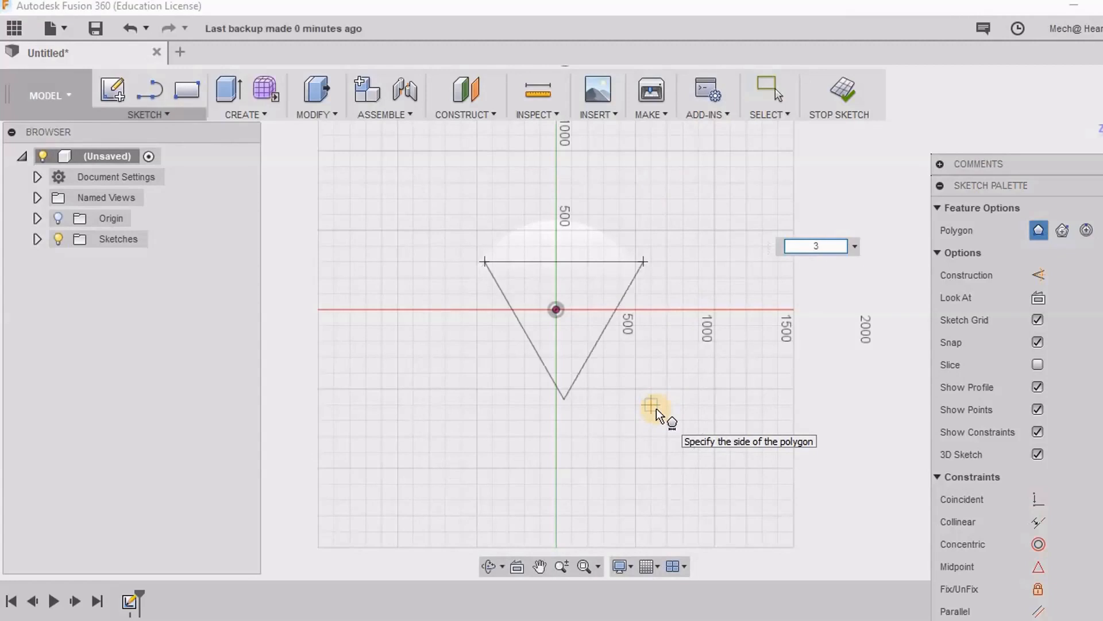
key("Return")
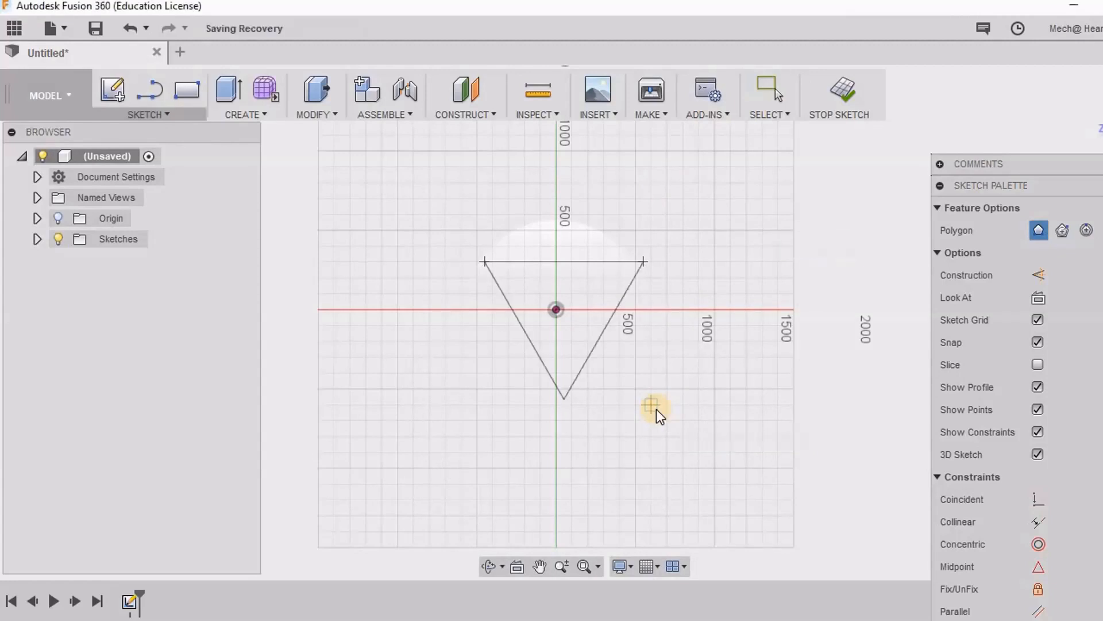
key("Escape")
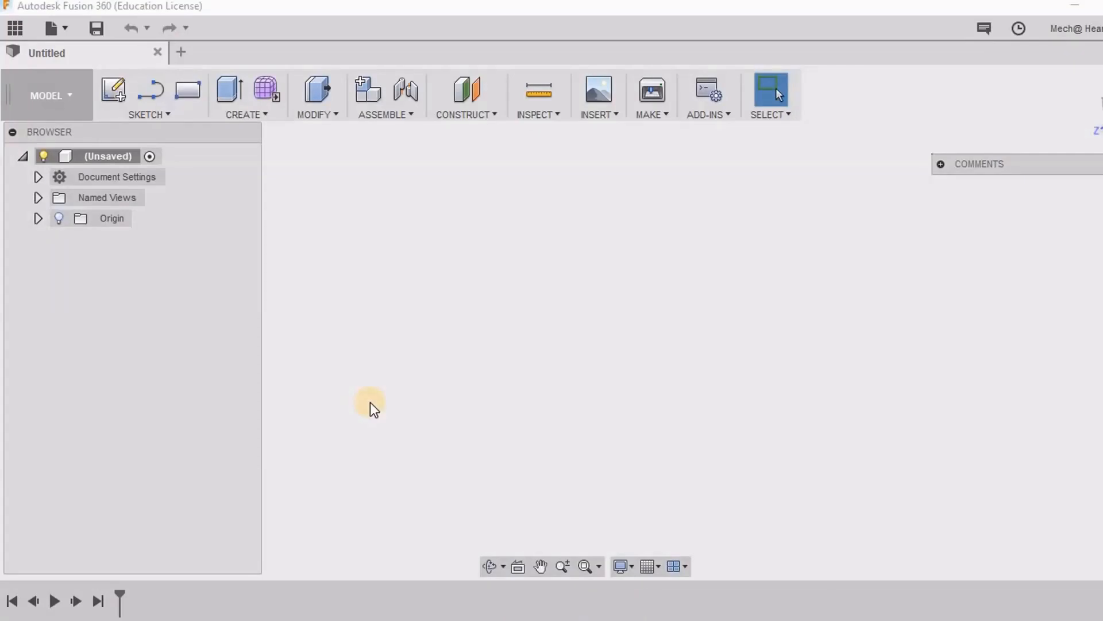
Step: Start a sketch on the XY plane with the Point tool and place points above the horizontal axis on both sides of the origin
left_click(158, 116)
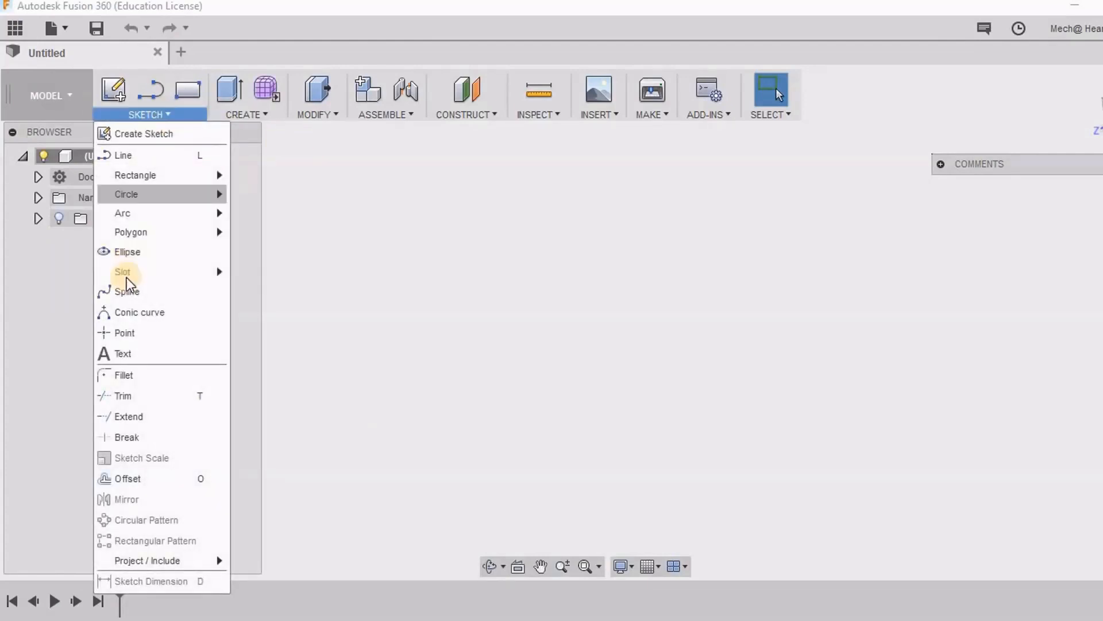
left_click(131, 335)
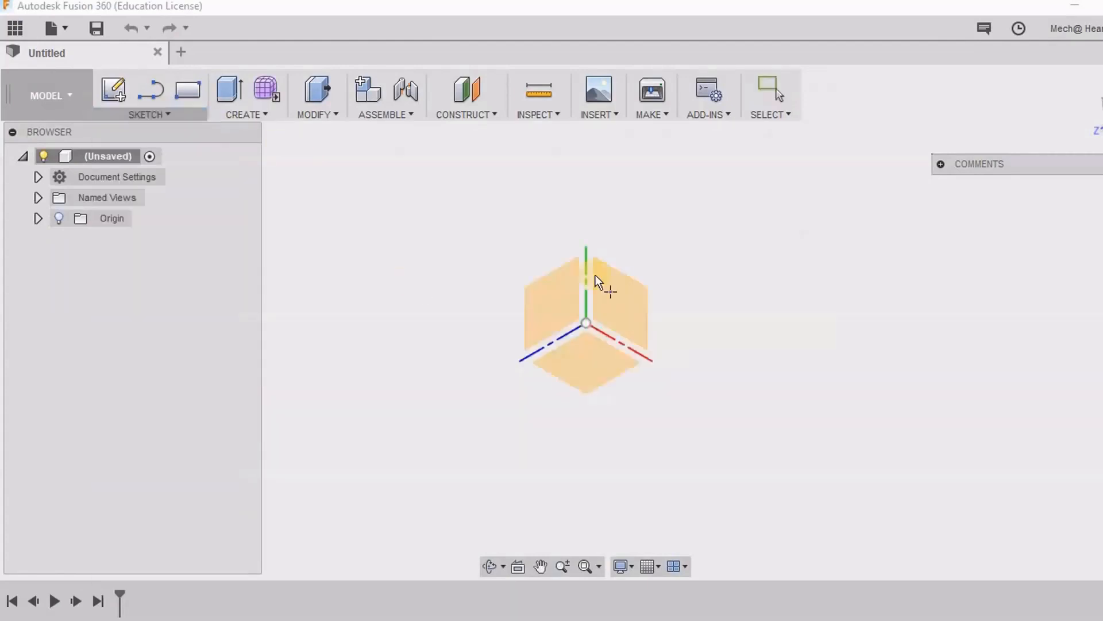
left_click(621, 301)
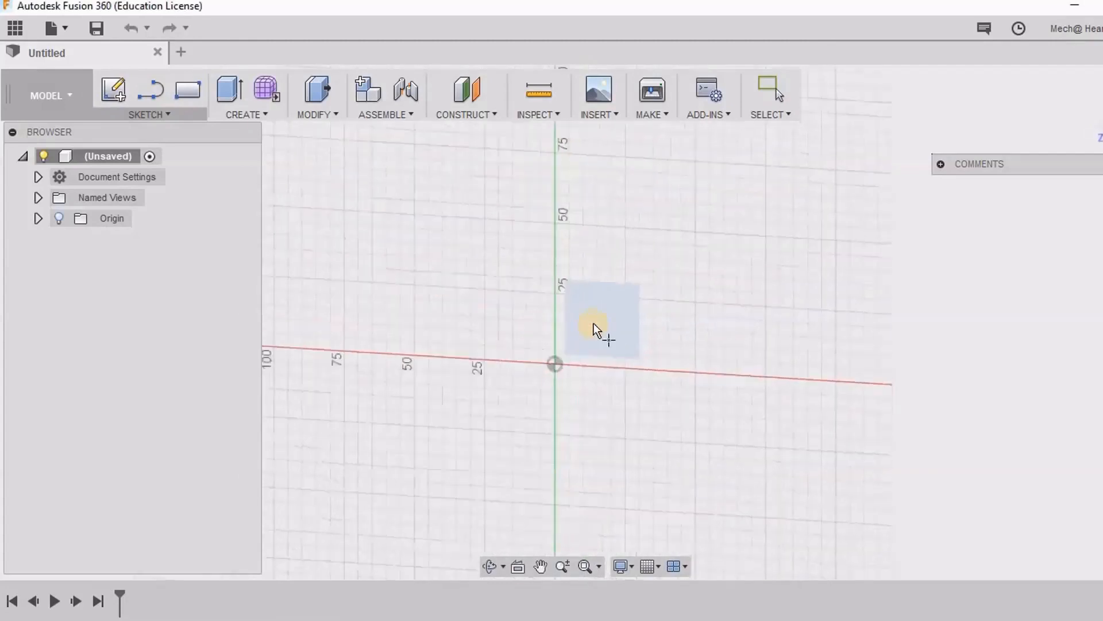
left_click(388, 291)
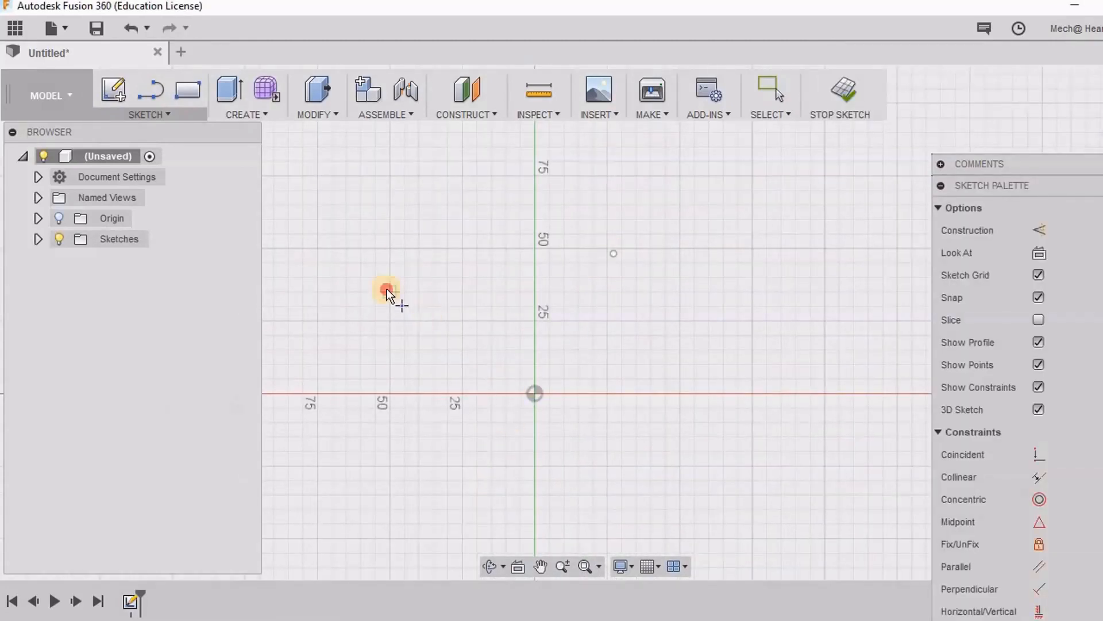
Step: Place the remaining sketch points below the horizontal axis on both sides of the origin and end the Point tool
left_click(637, 480)
right_click(457, 385)
left_click(506, 387)
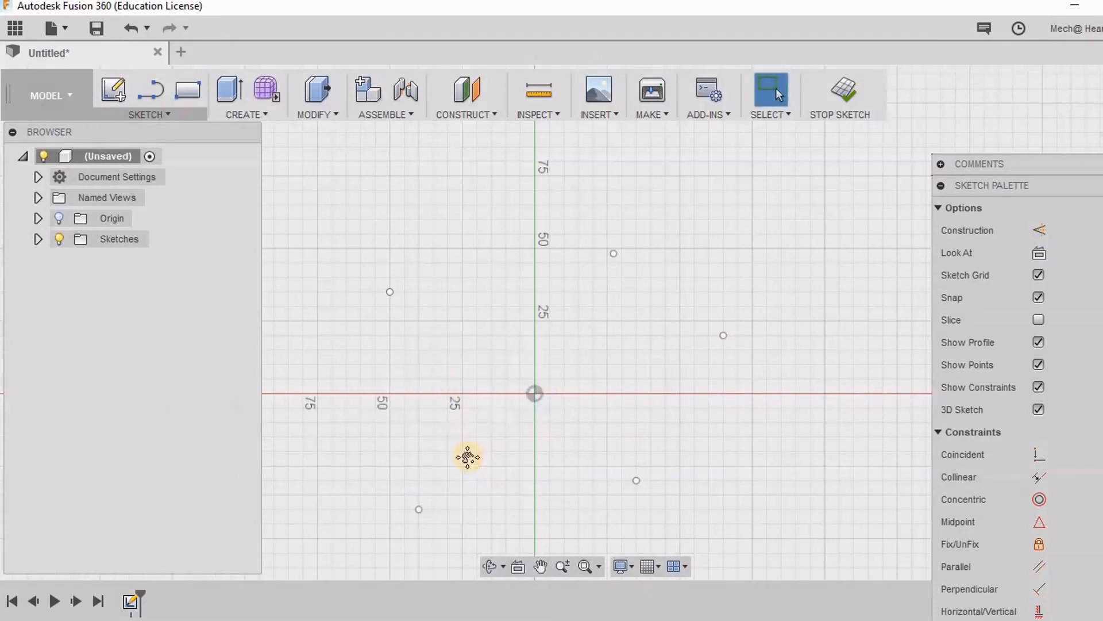
Step: Add an aligned dimension between the origin and the lower-left point and set it to 50 mm
middle_click_drag(468, 456, 465, 406)
key("d")
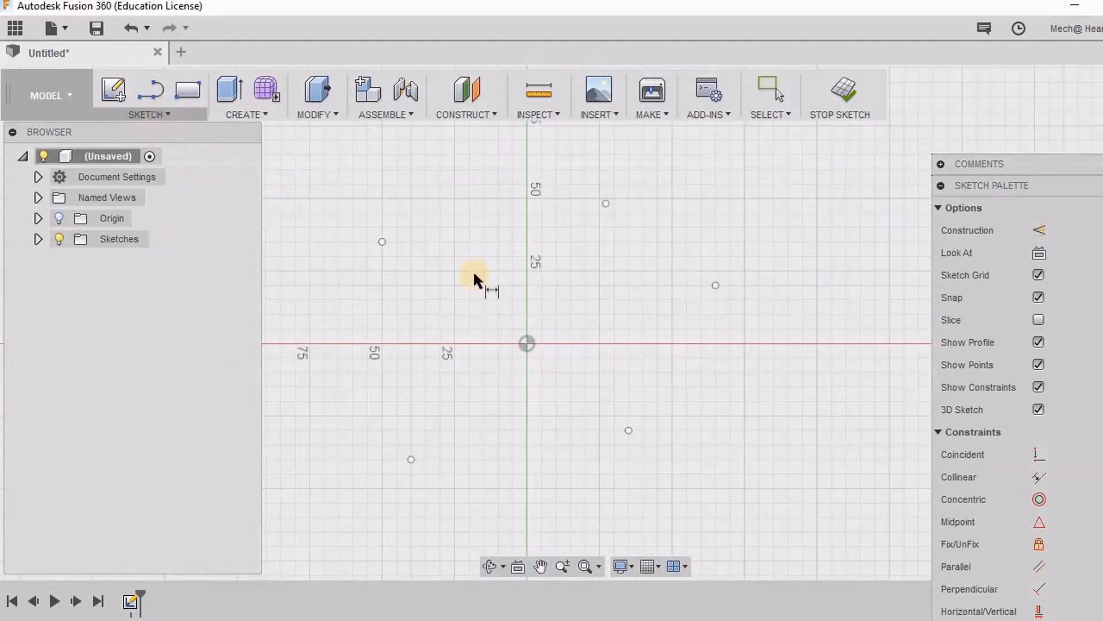
left_click(527, 343)
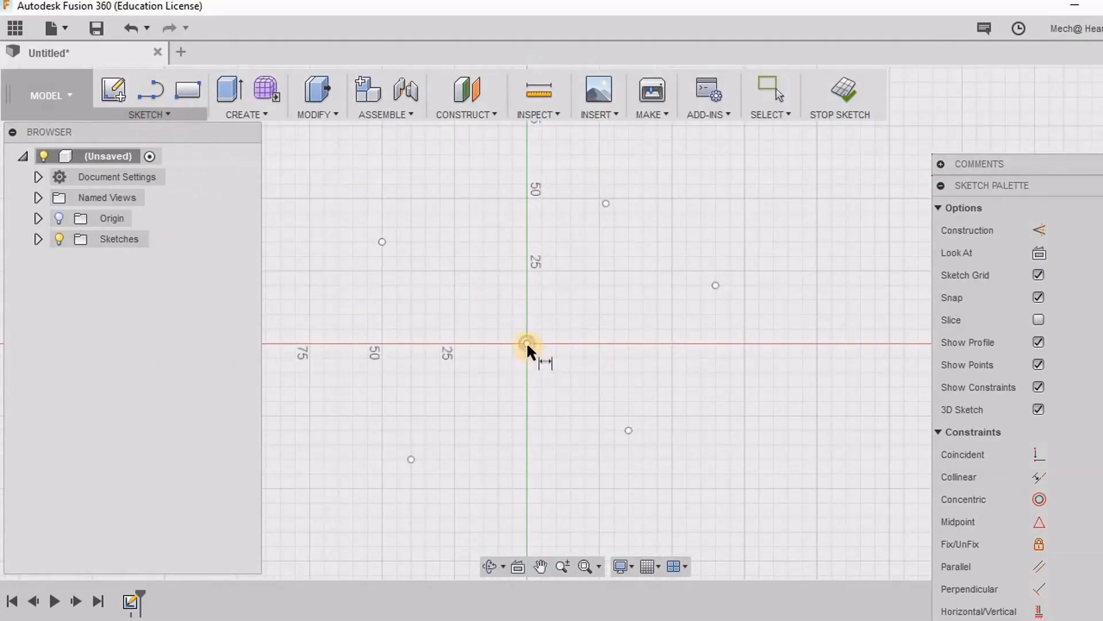
left_click(410, 459)
left_click(447, 396)
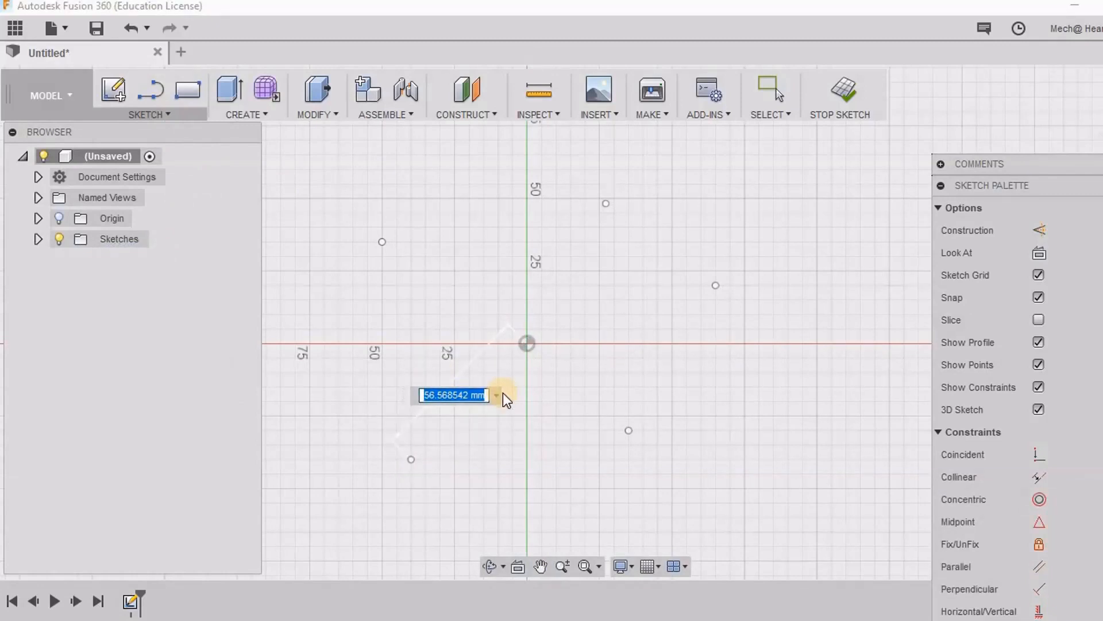
type("50")
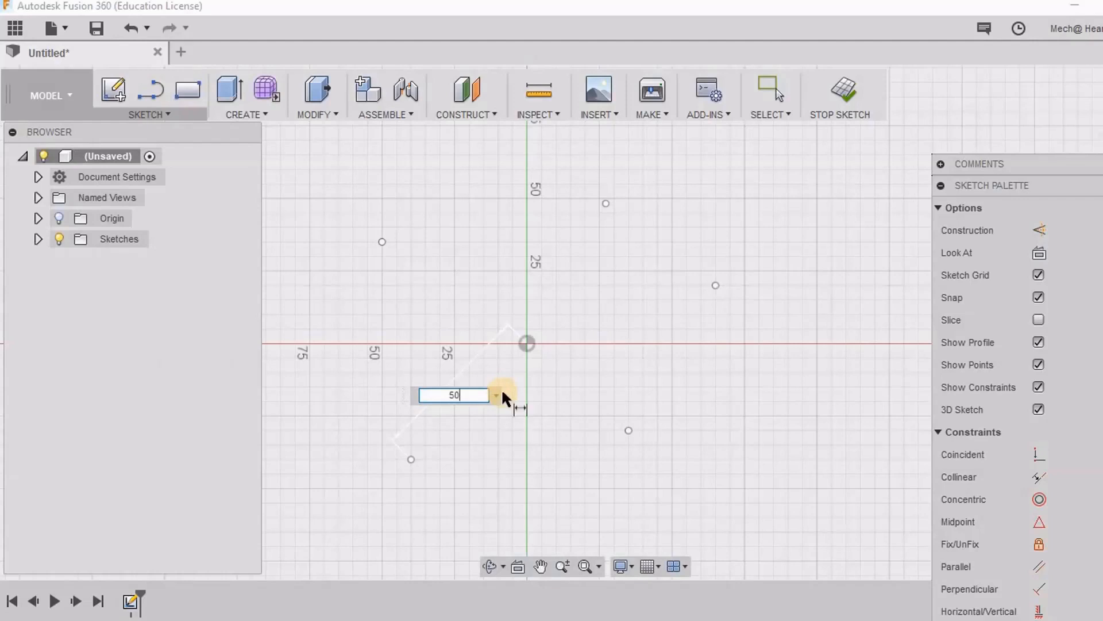
key("Return")
Step: Add a vertical dimension of 30 mm between the origin and the lower-left point and end the dimension tool
left_click(527, 343)
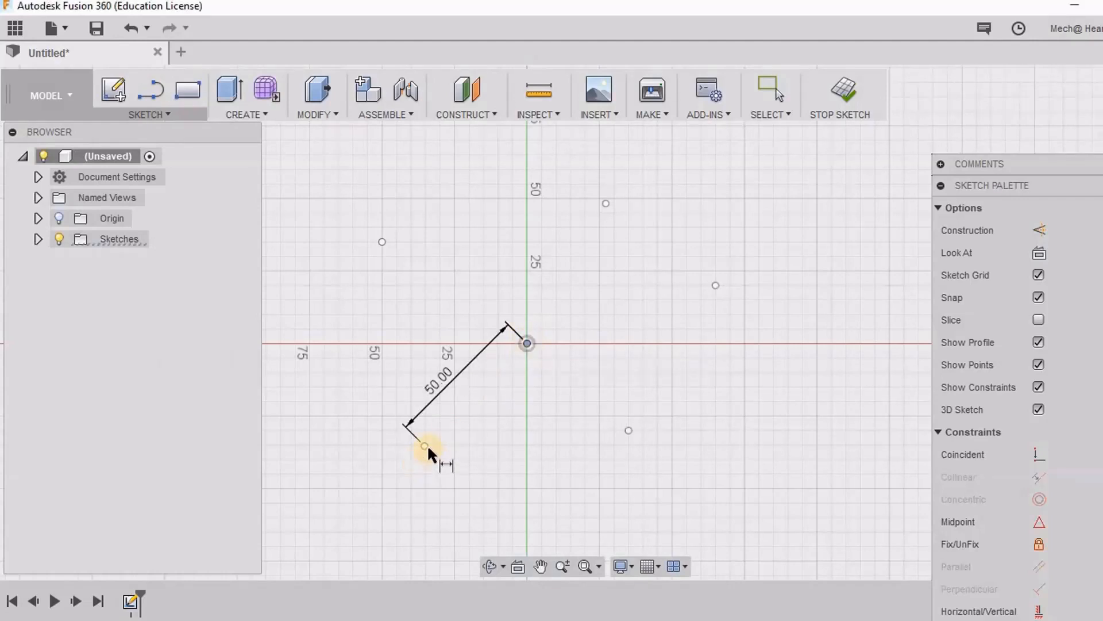
left_click(424, 445)
left_click(563, 403)
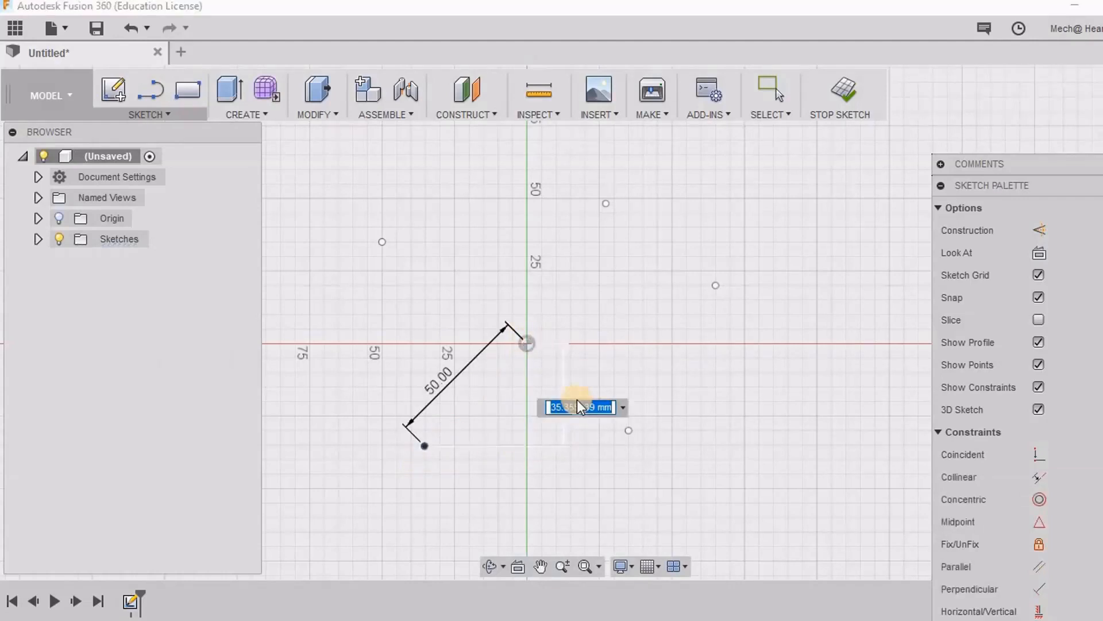
type("30")
key("Return")
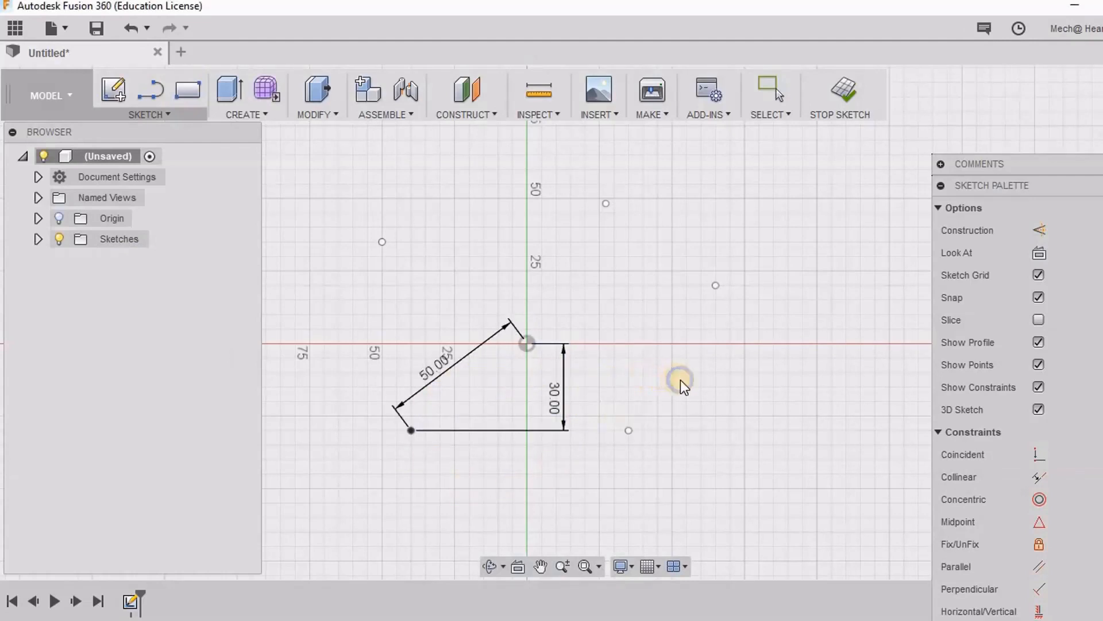
right_click_drag(647, 375, 708, 375)
Step: Delete the aligned dimension between the origin and the lower-left point
left_click(433, 362)
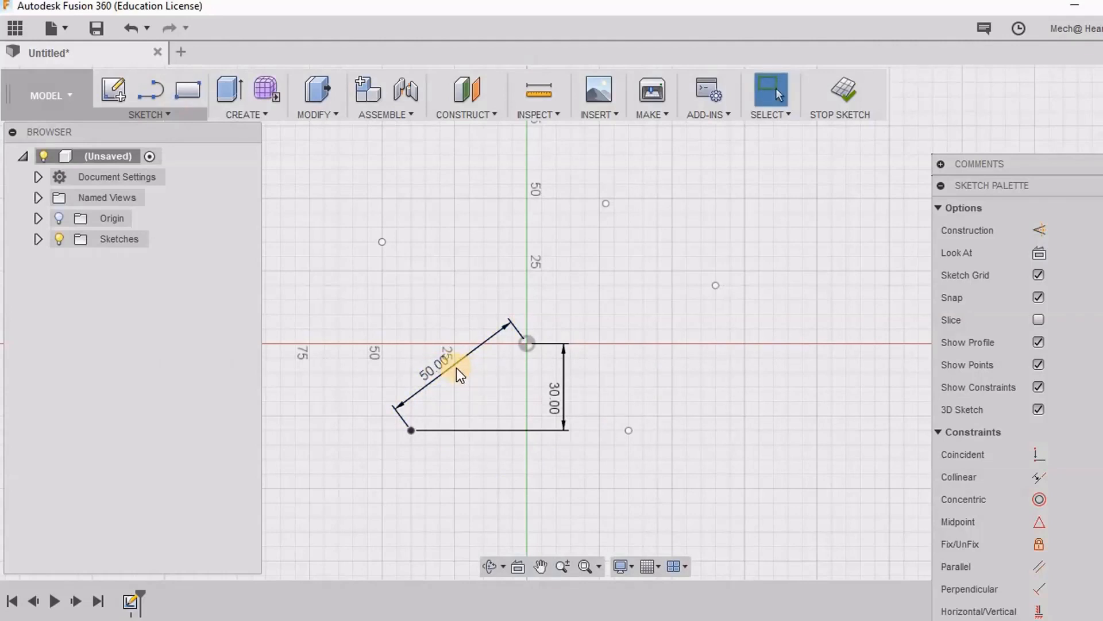
left_click(456, 367)
key("Delete")
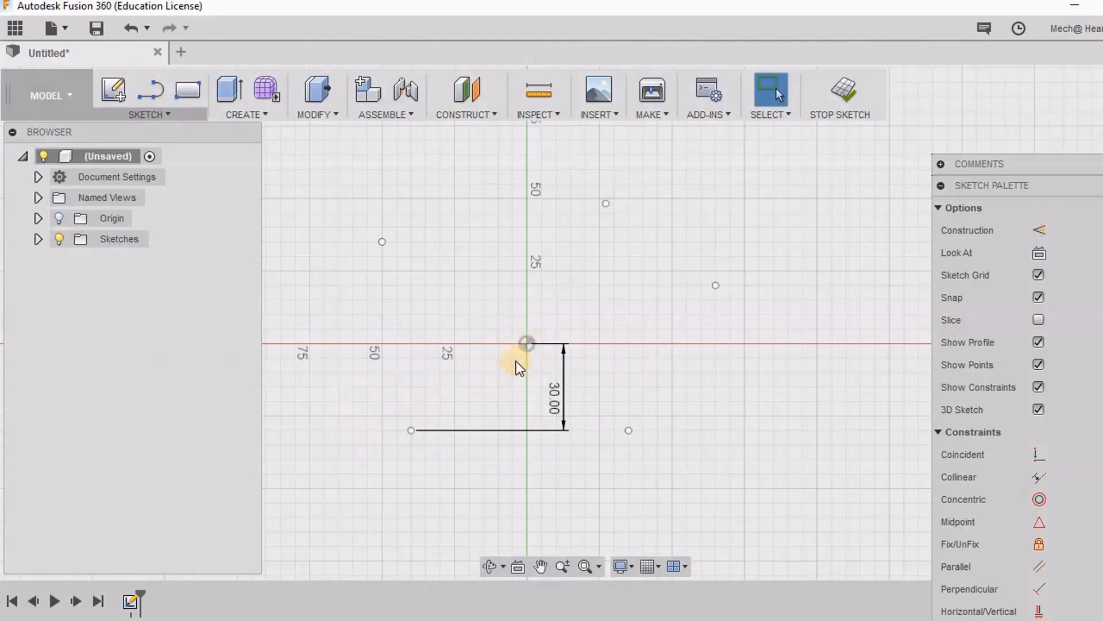
Step: Add a horizontal Sketch Dimension between the origin and the lower-left point, placed below the point, and set it to 50 mm
left_click(150, 114)
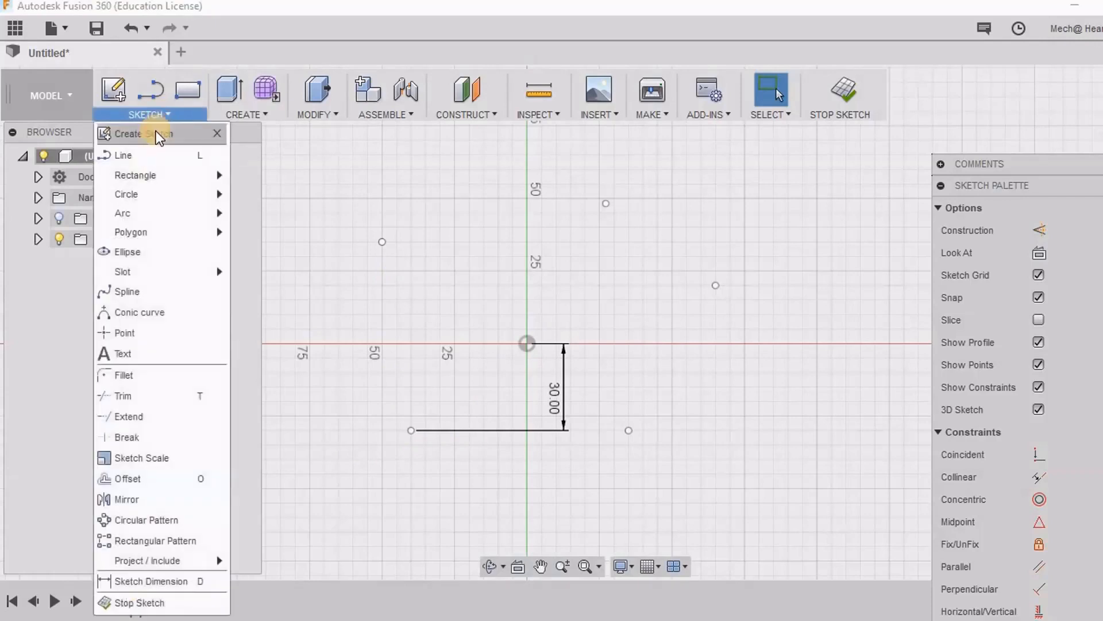
left_click(150, 581)
left_click(525, 344)
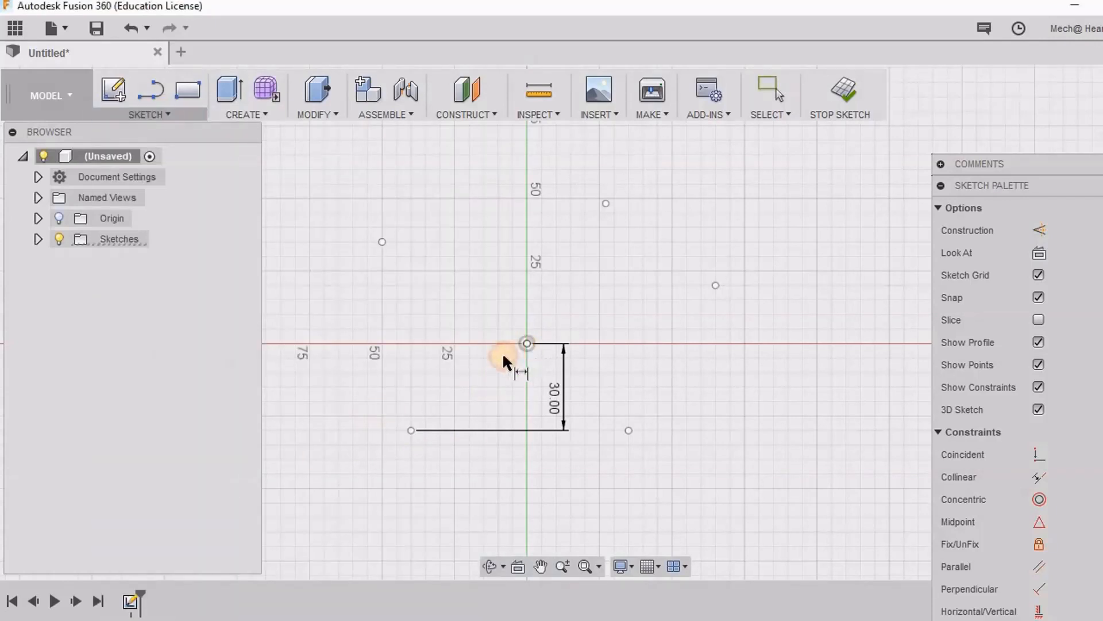
left_click(412, 430)
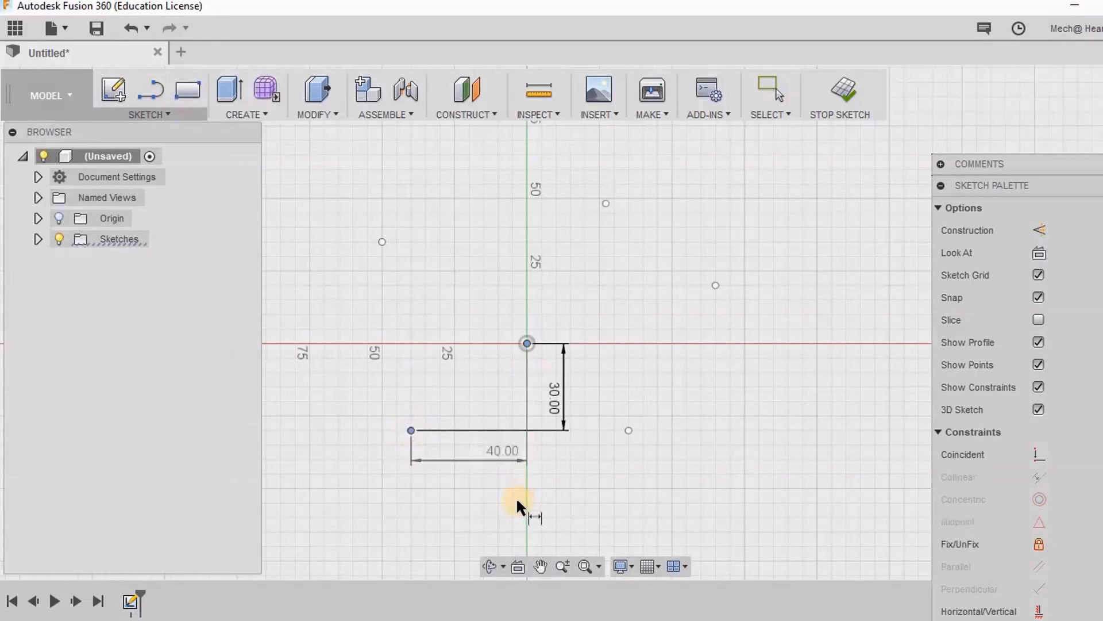
left_click(462, 497)
scroll(450, 471, "up", 3)
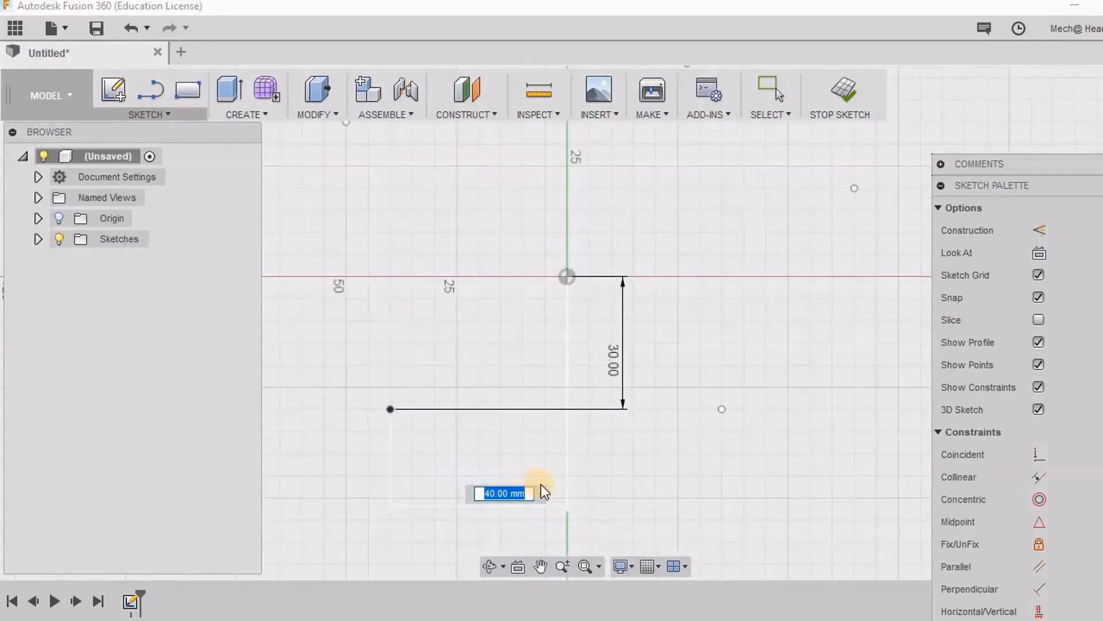
scroll(534, 385, "up", 1)
scroll(533, 394, "down", 3)
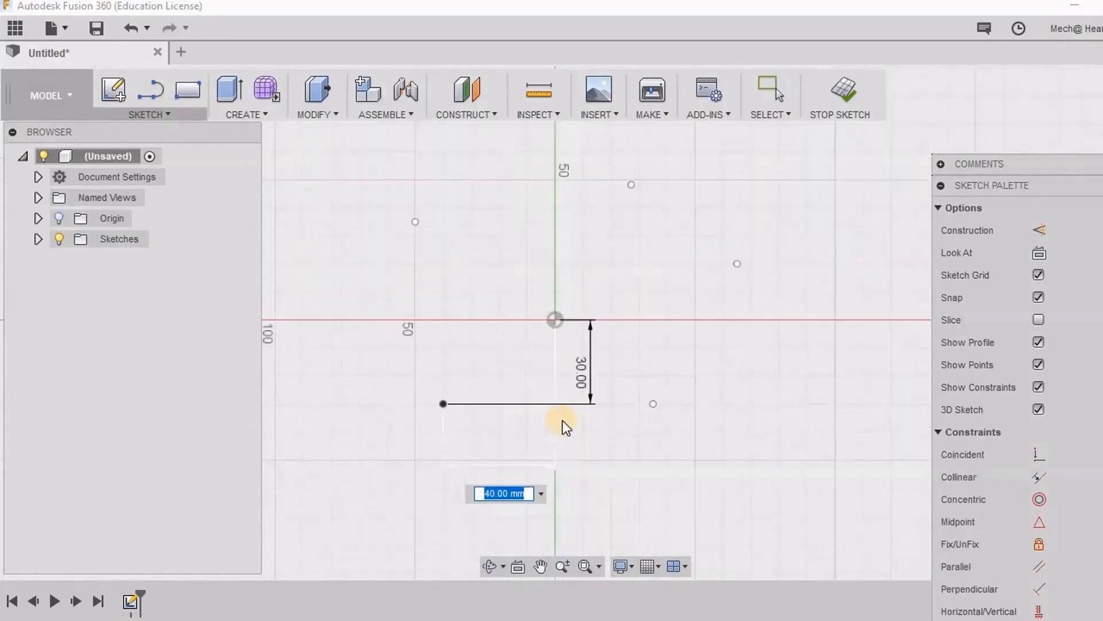
type("50")
key("Return")
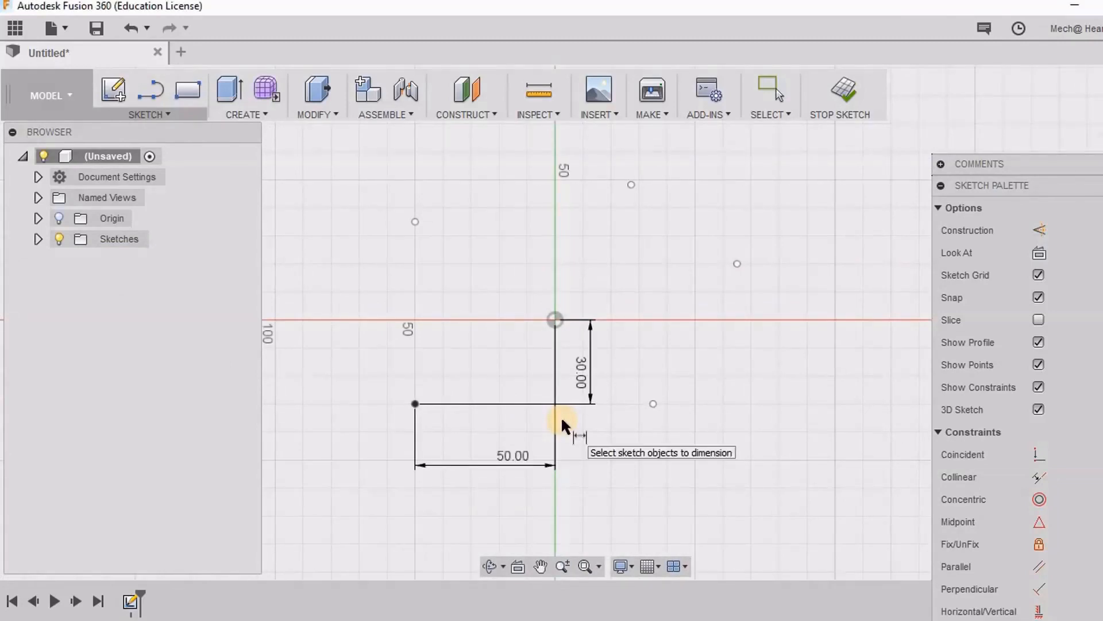
scroll(549, 421, "up", 1)
scroll(550, 421, "down", 2)
middle_click_drag(577, 406, 605, 390)
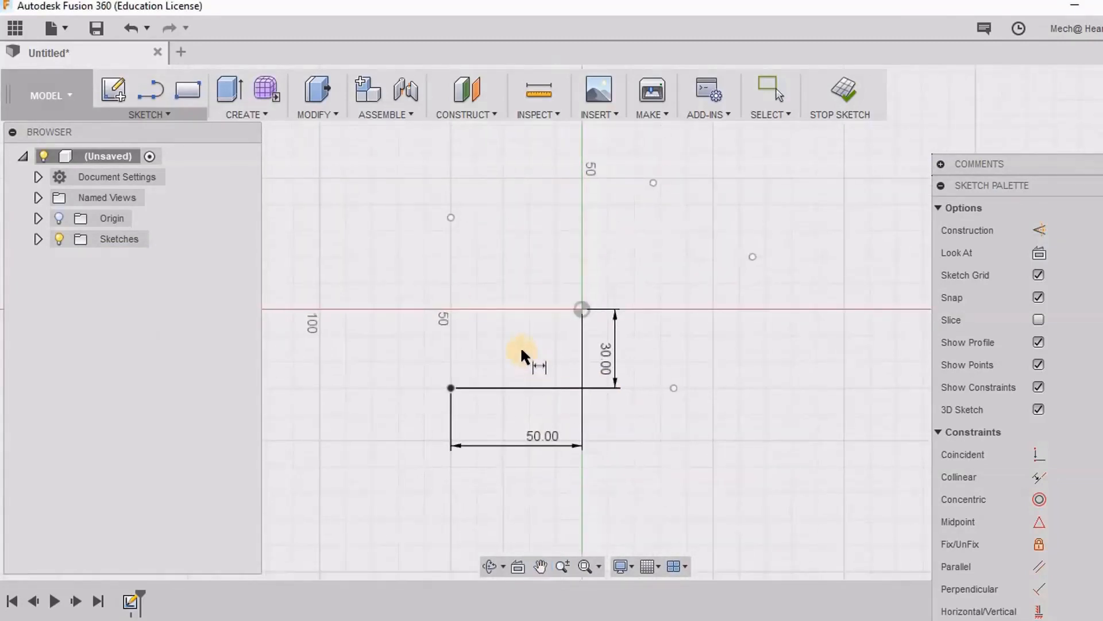
right_click(520, 346)
left_click(794, 190)
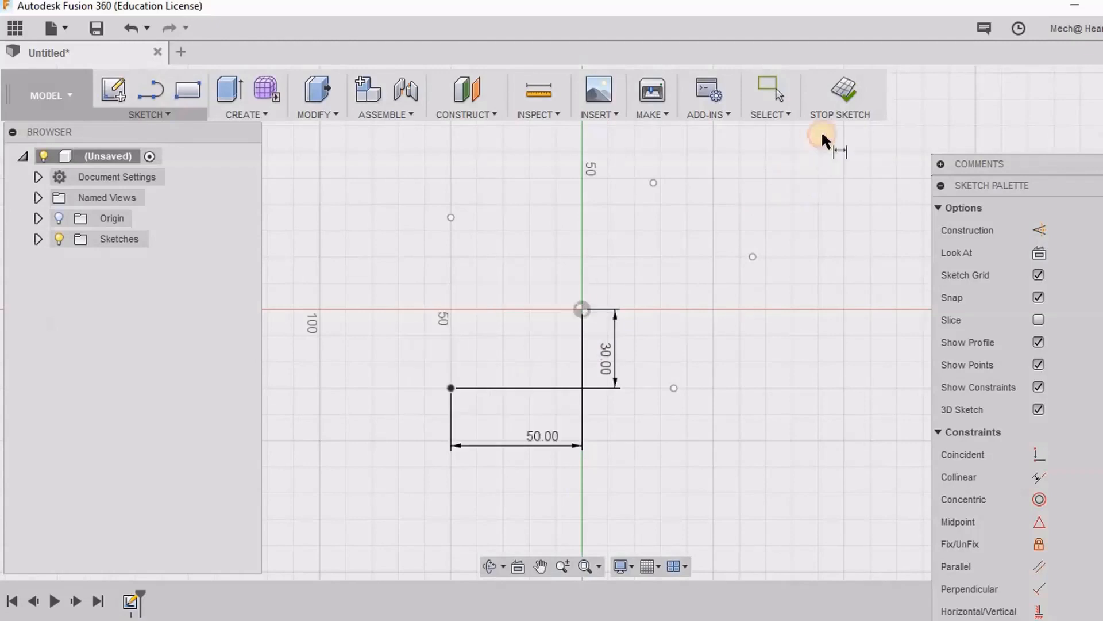
Step: Finish the point sketch and reopen Sketch1 for editing
scroll(553, 336, "up", 1)
scroll(553, 342, "down", 2)
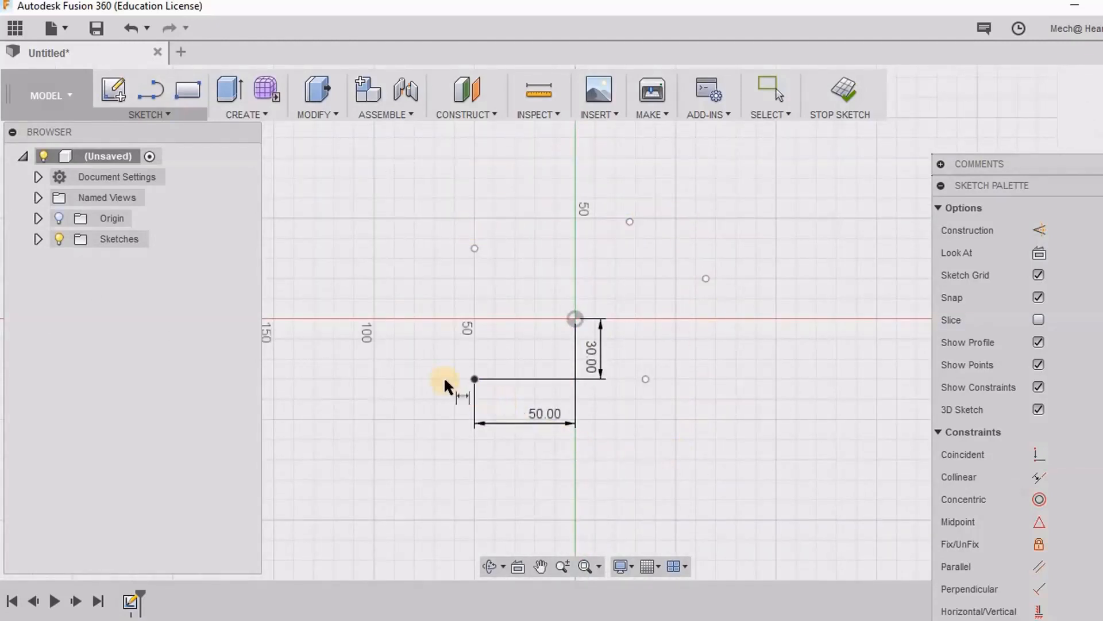
left_click(845, 92)
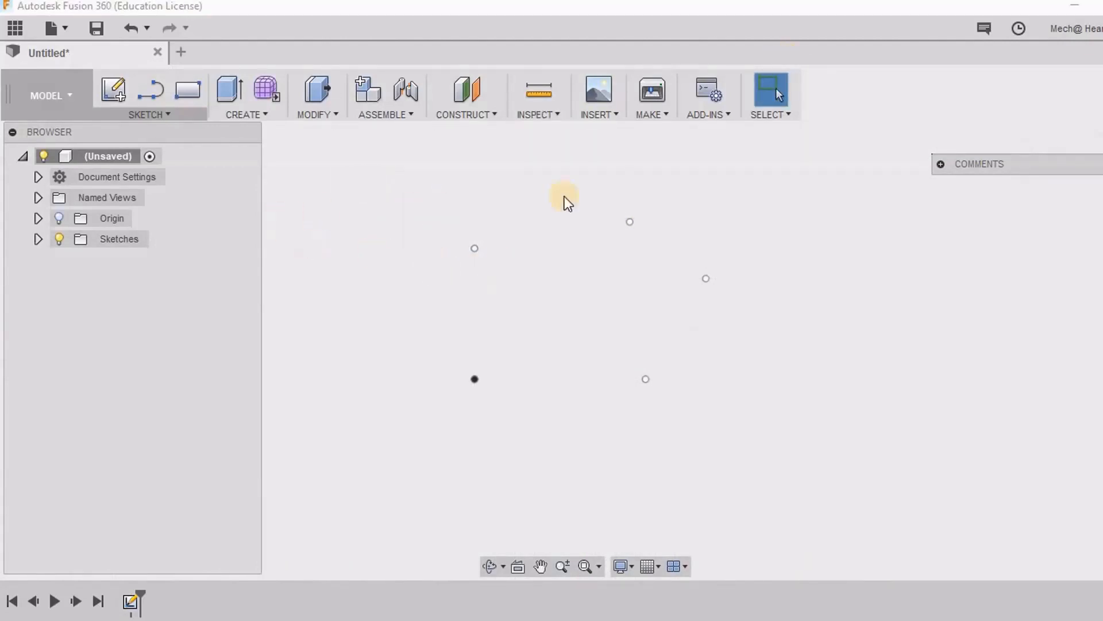
left_click(37, 239)
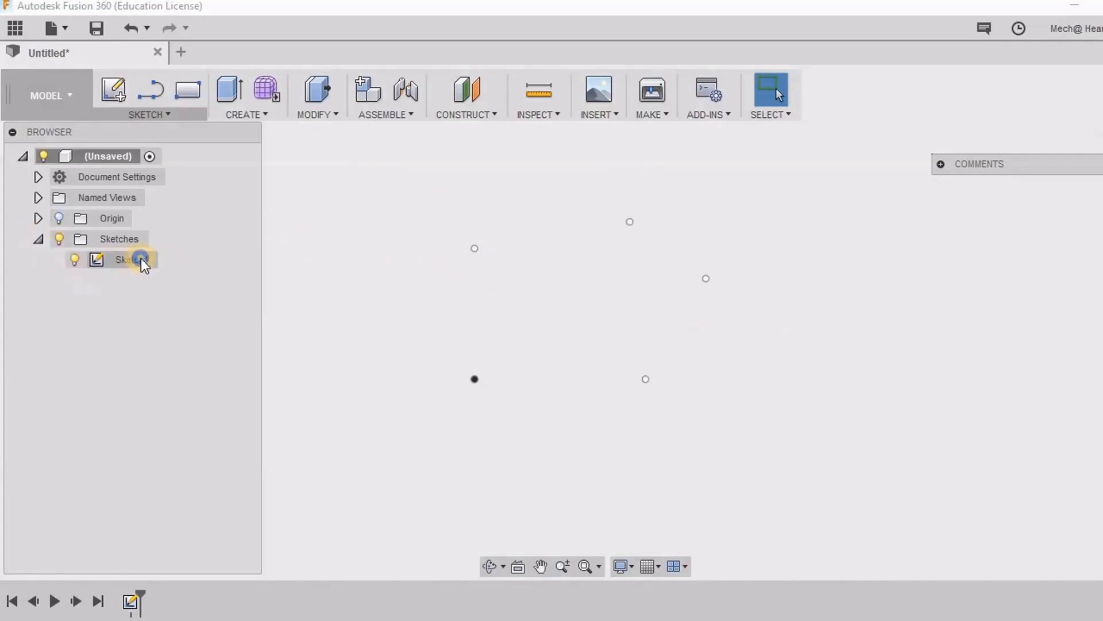
right_click(143, 259)
left_click(221, 316)
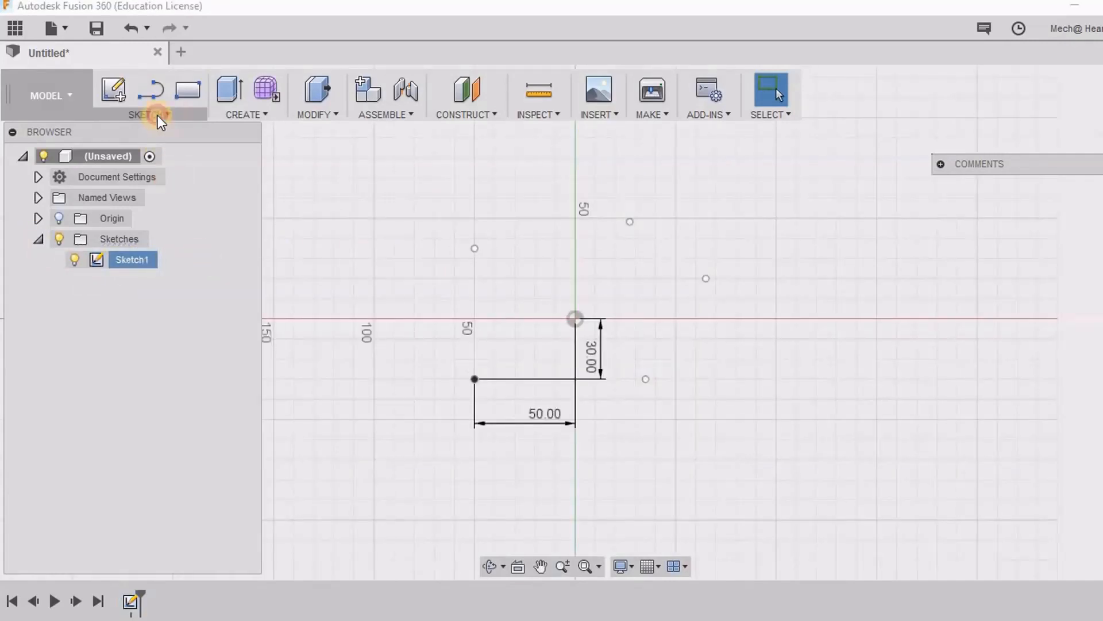
Step: Delete all the points and dimensions from Sketch1
left_click(159, 114)
left_click(749, 470)
mouse_move(775, 491)
left_mouse_down()
mouse_move(451, 320)
mouse_move(387, 193)
mouse_move(395, 184)
left_mouse_up()
key("Delete")
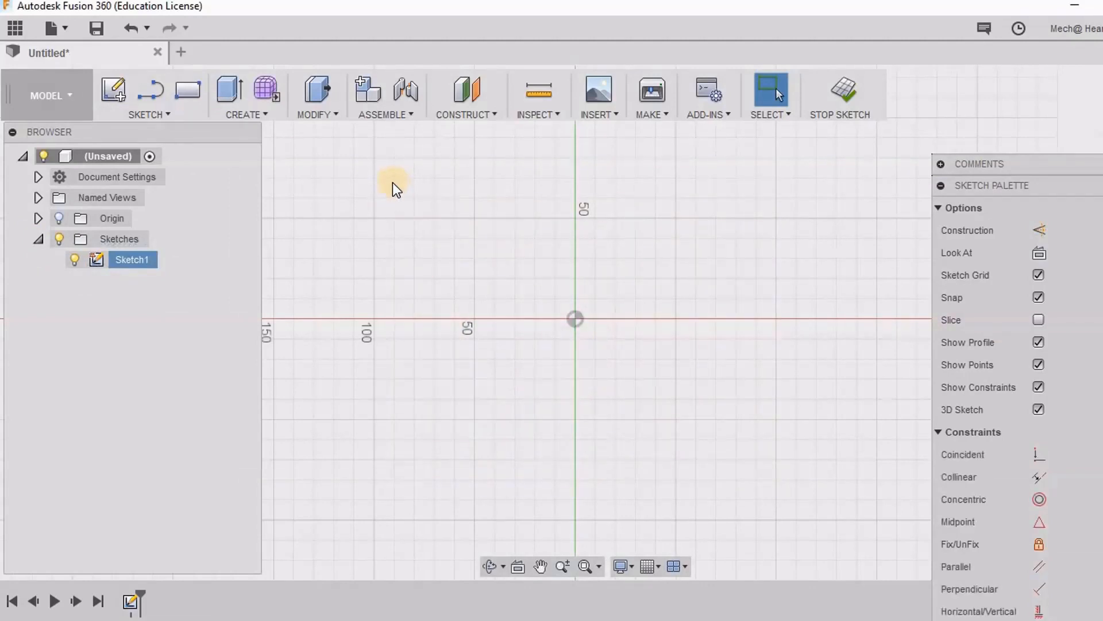
Step: Insert sketch text reading "mechatheart" just above the horizontal axis, to the left of the origin
left_click(158, 113)
left_click(139, 355)
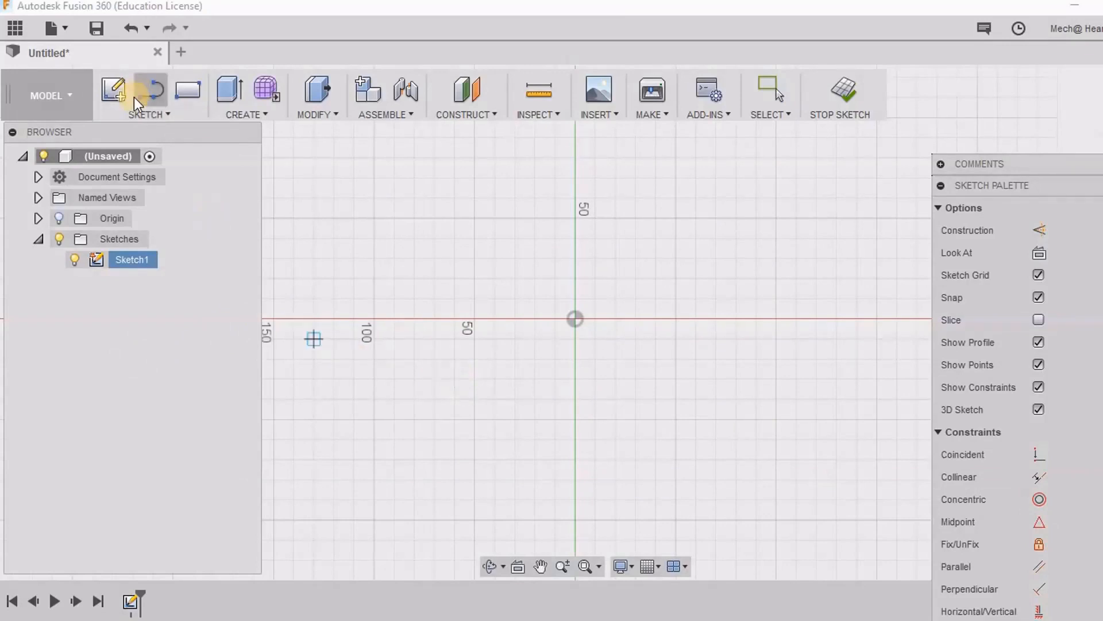
left_click(446, 295)
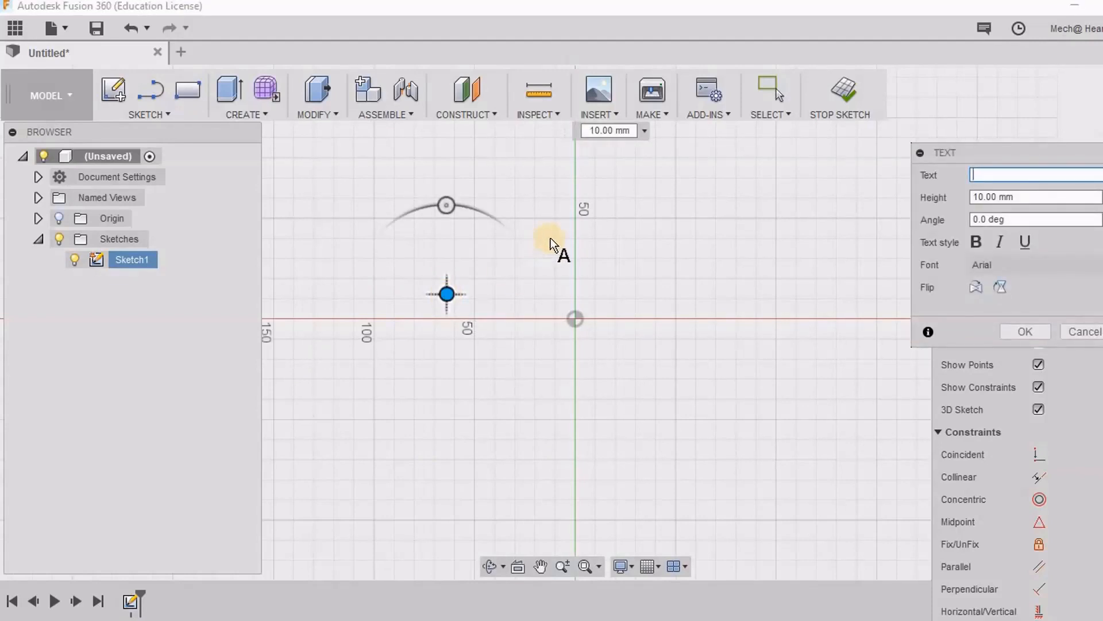
mouse_move(947, 151)
left_mouse_down()
mouse_move(687, 142)
mouse_move(695, 99)
left_mouse_up()
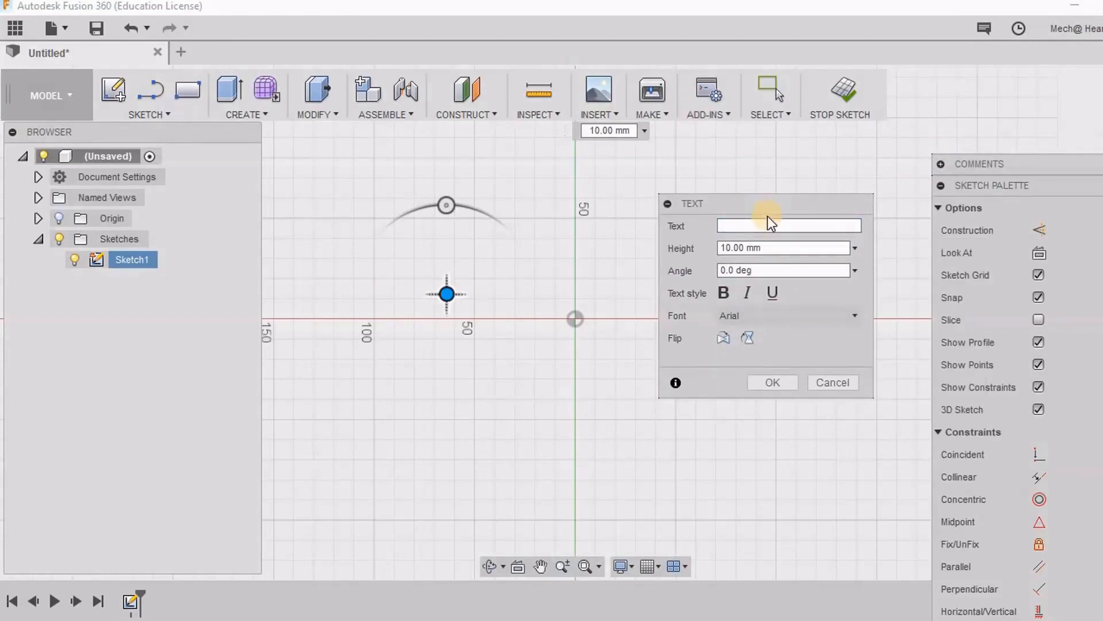
left_click(750, 225)
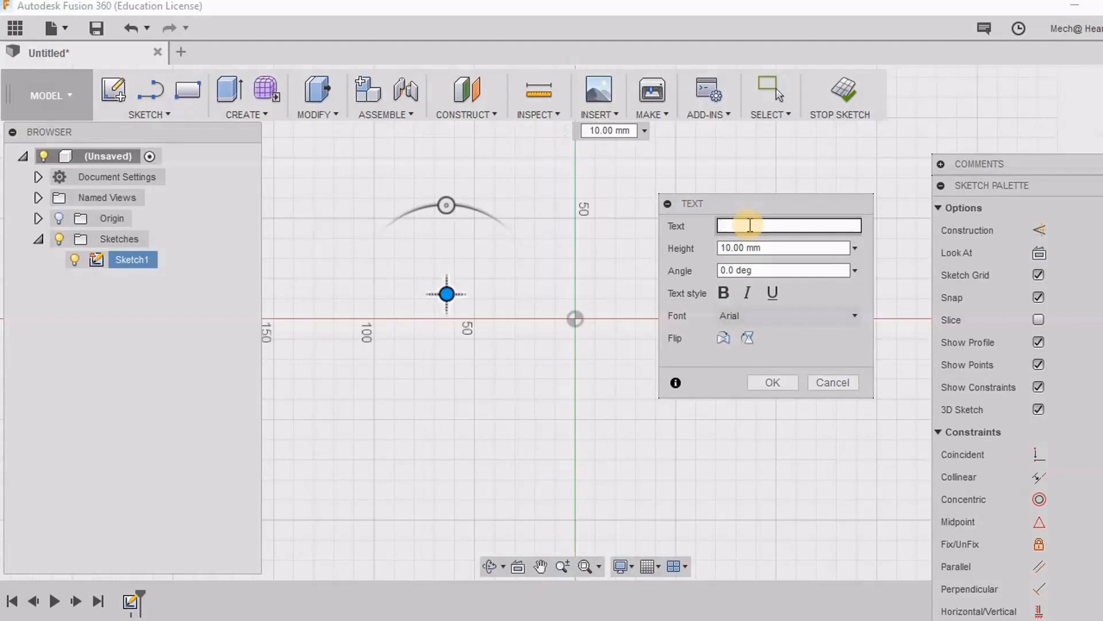
type("mecha")
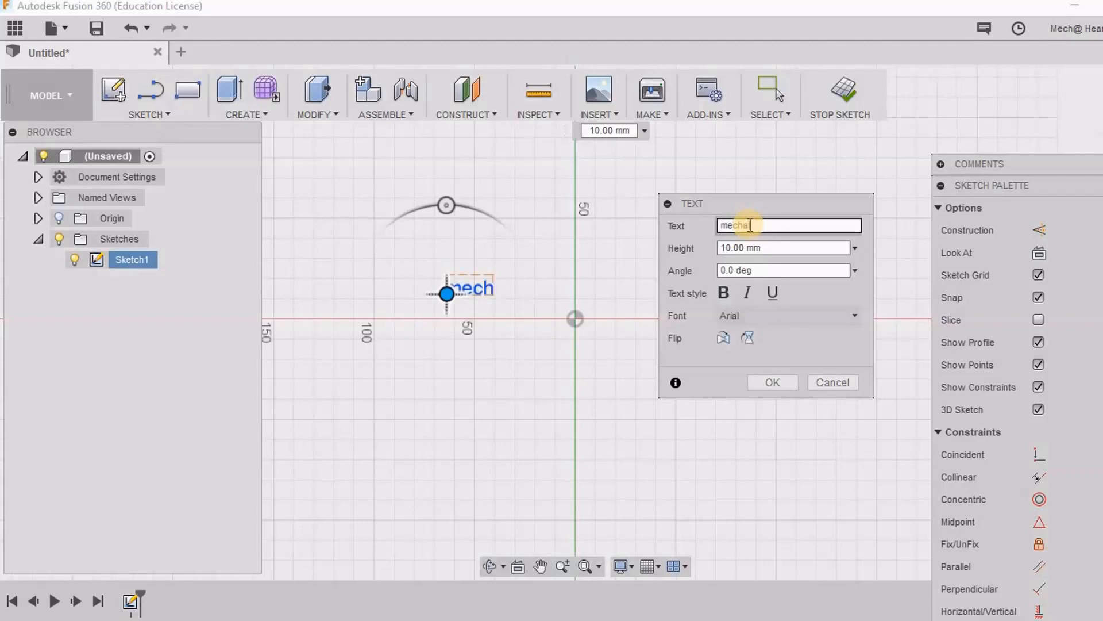
type("theart")
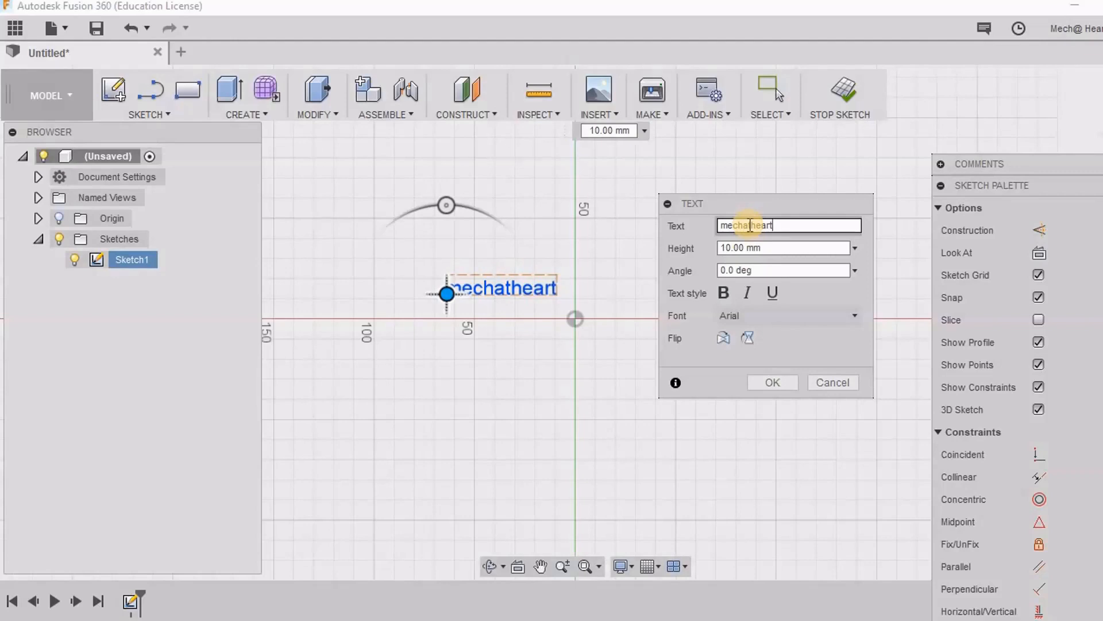
Step: Set the sketch text's height to 50 mm and its angle to 20 degrees
left_click(791, 247)
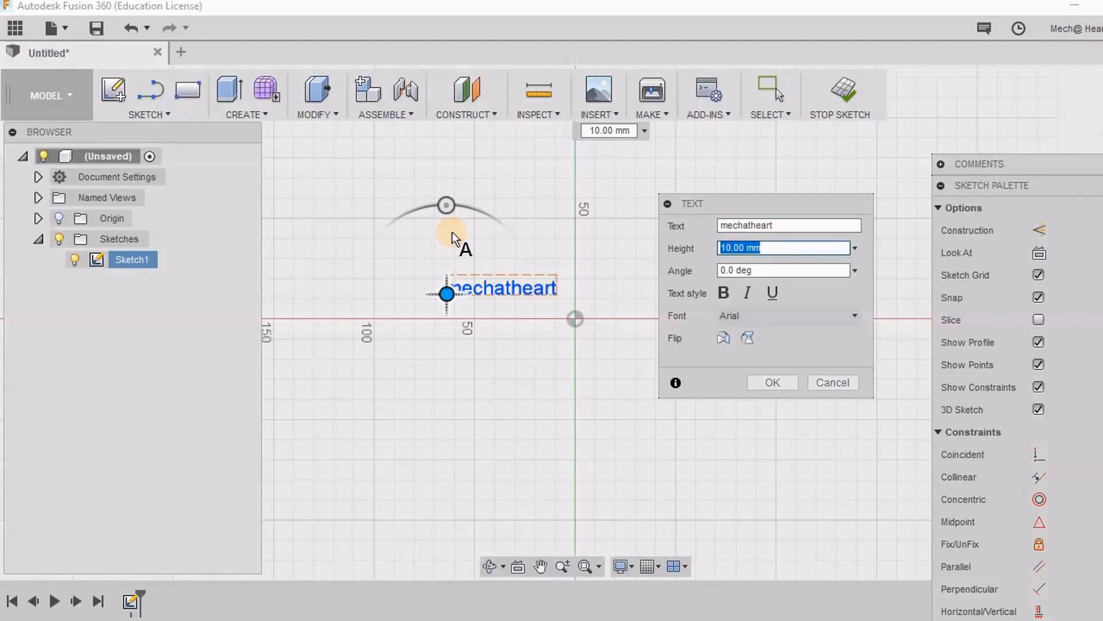
type("50")
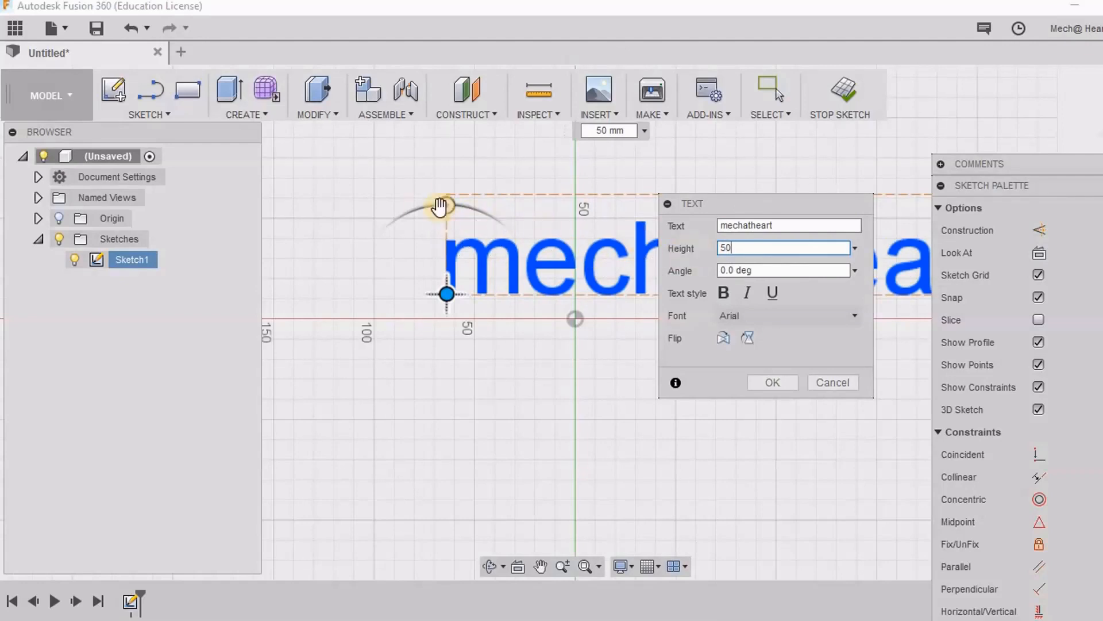
mouse_move(439, 204)
left_mouse_down()
mouse_move(482, 236)
mouse_move(472, 253)
mouse_move(463, 195)
mouse_move(436, 202)
left_mouse_up()
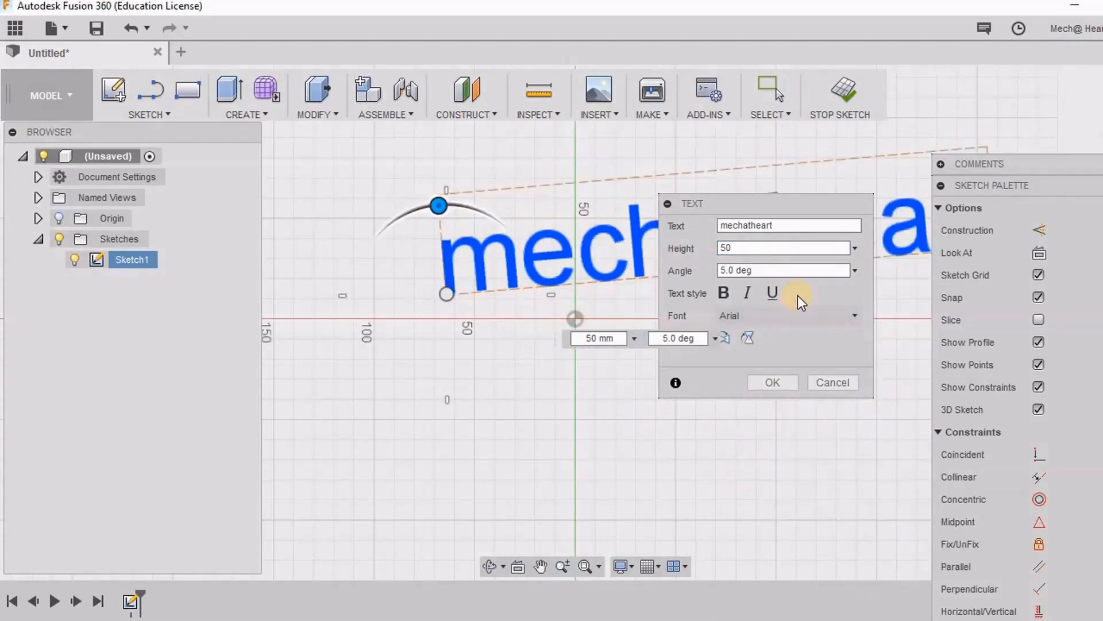
left_click_drag(770, 268, 692, 256)
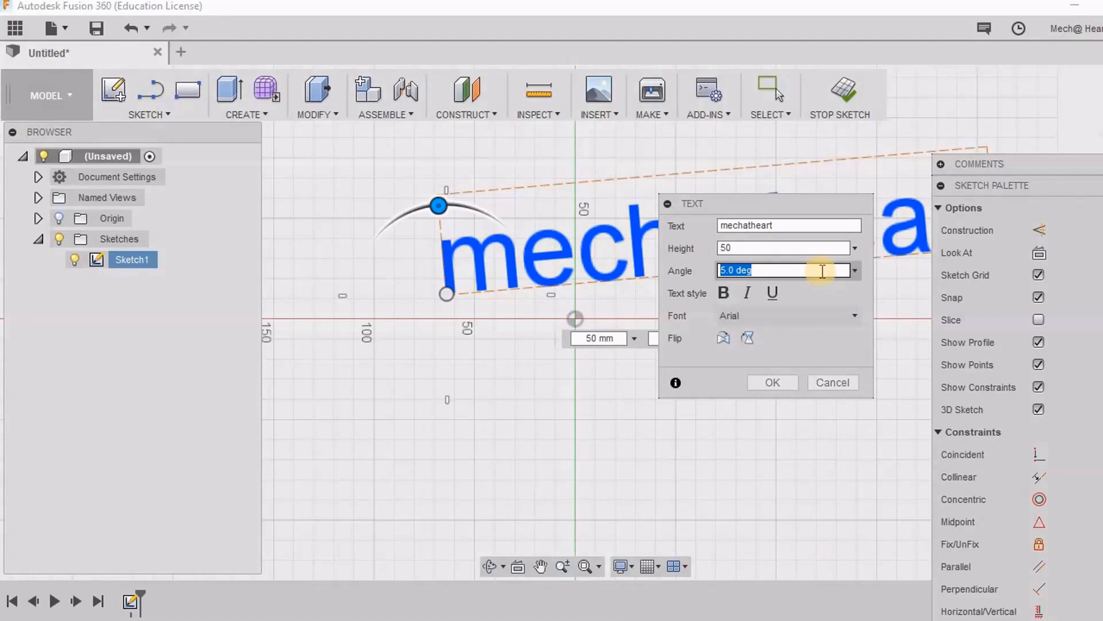
type("20")
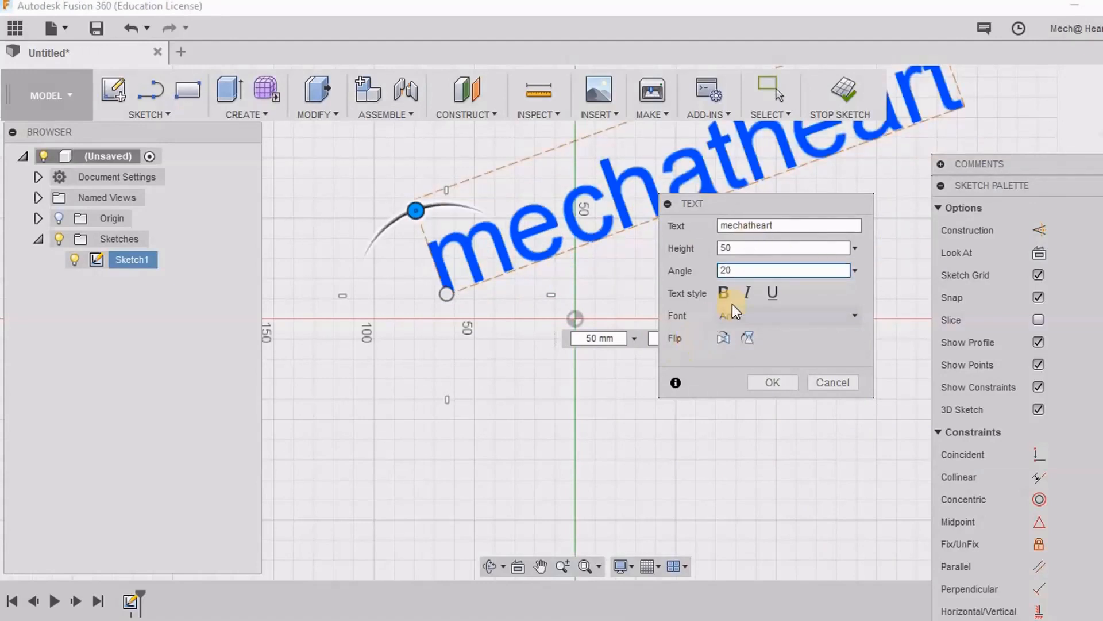
left_click_drag(756, 201, 775, 192)
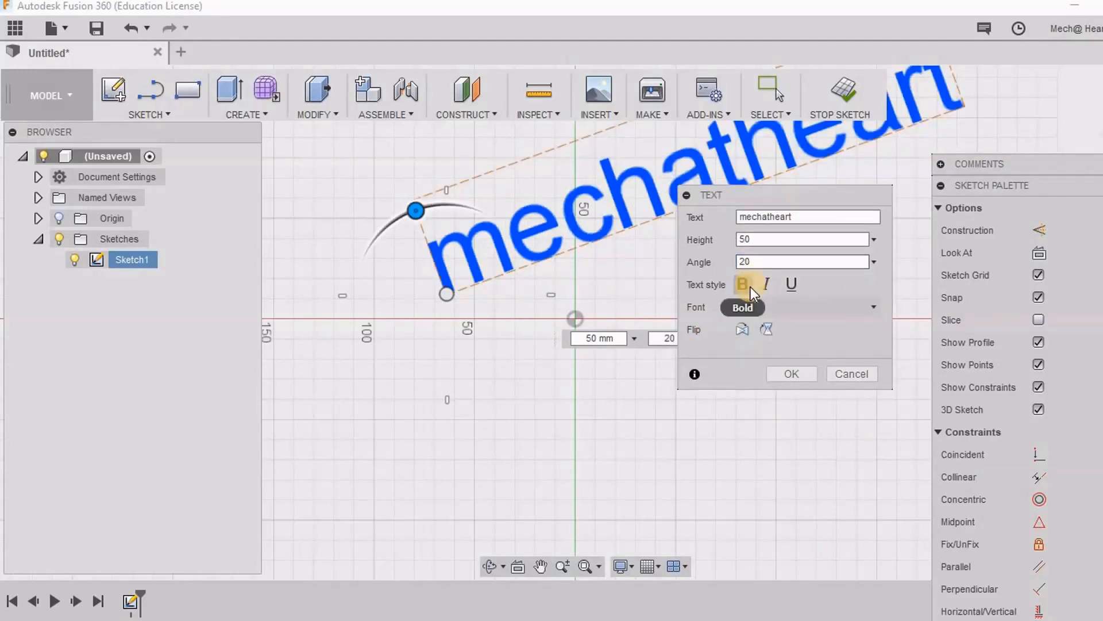
Step: Set the sketch text's font to Courgette
left_click(780, 309)
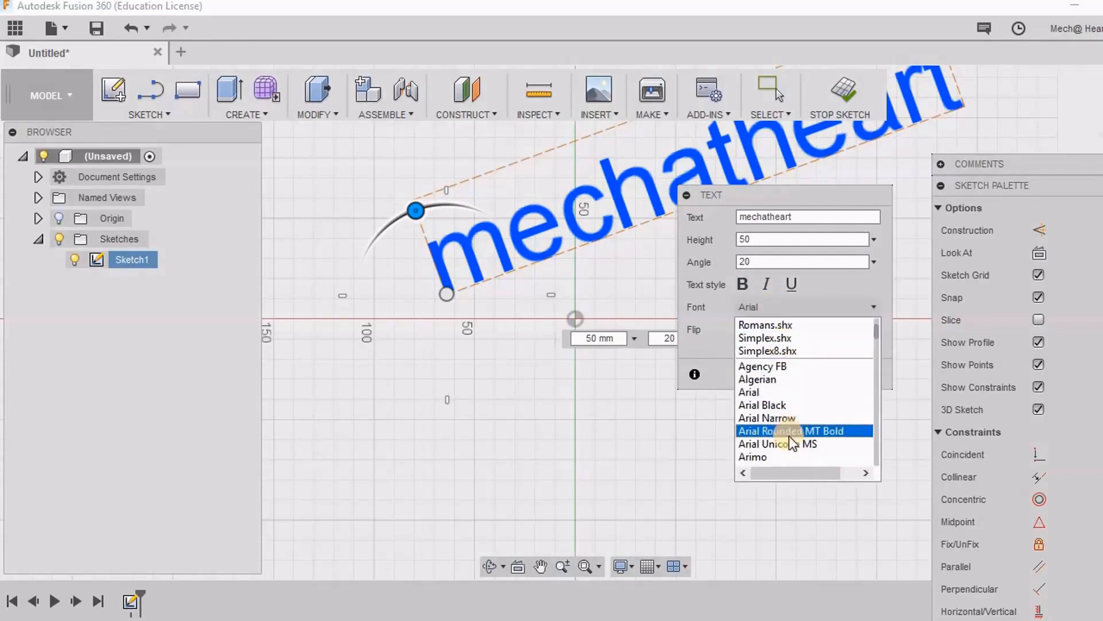
scroll(789, 436, "down", 20)
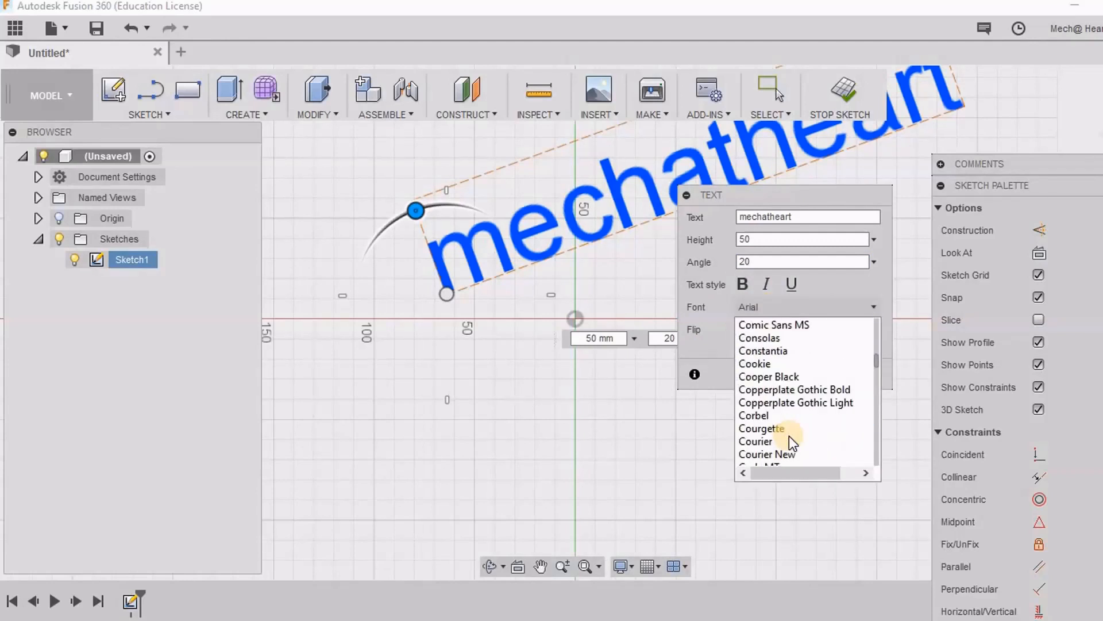
left_click(780, 429)
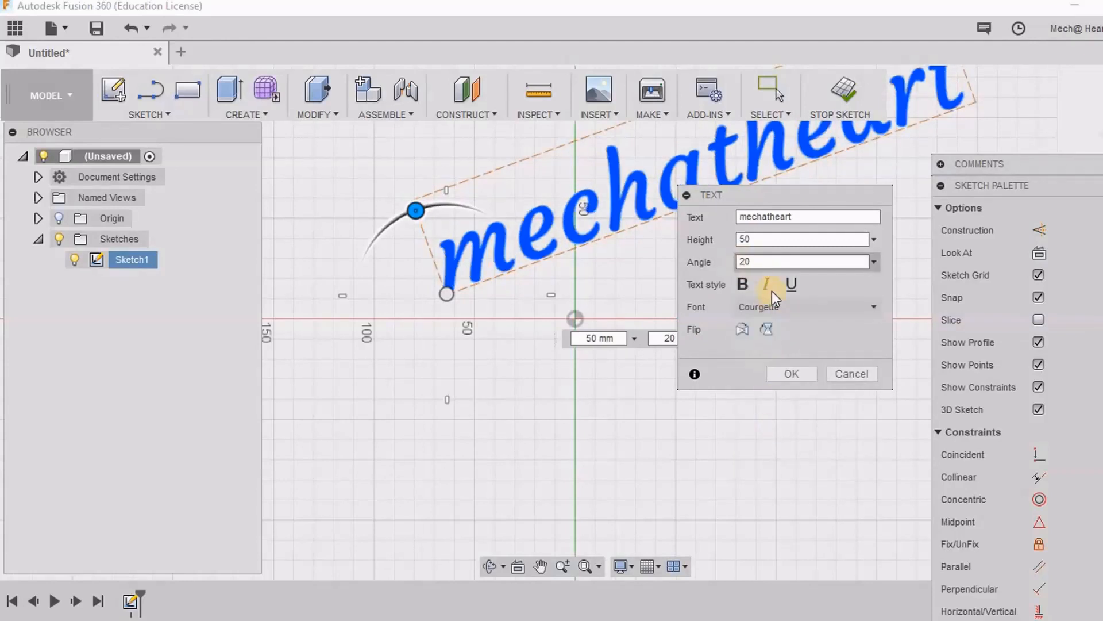
Step: Change the sketch text's font to DejaVu Serif Condensed
left_click(782, 308)
scroll(758, 454, "down", 3)
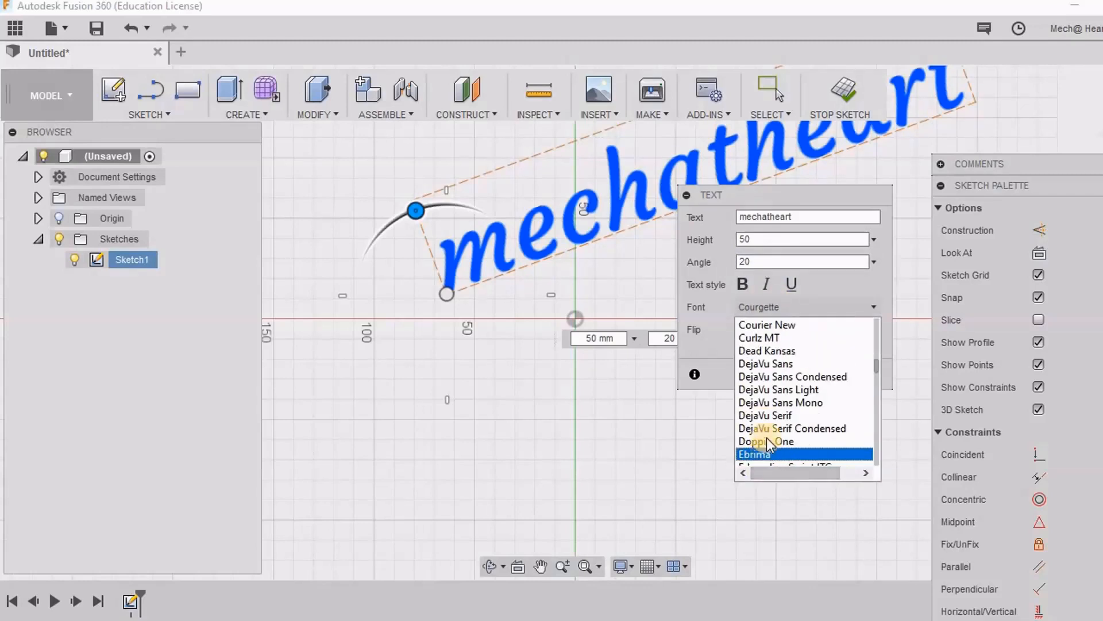
left_click(770, 428)
scroll(734, 439, "down", 3)
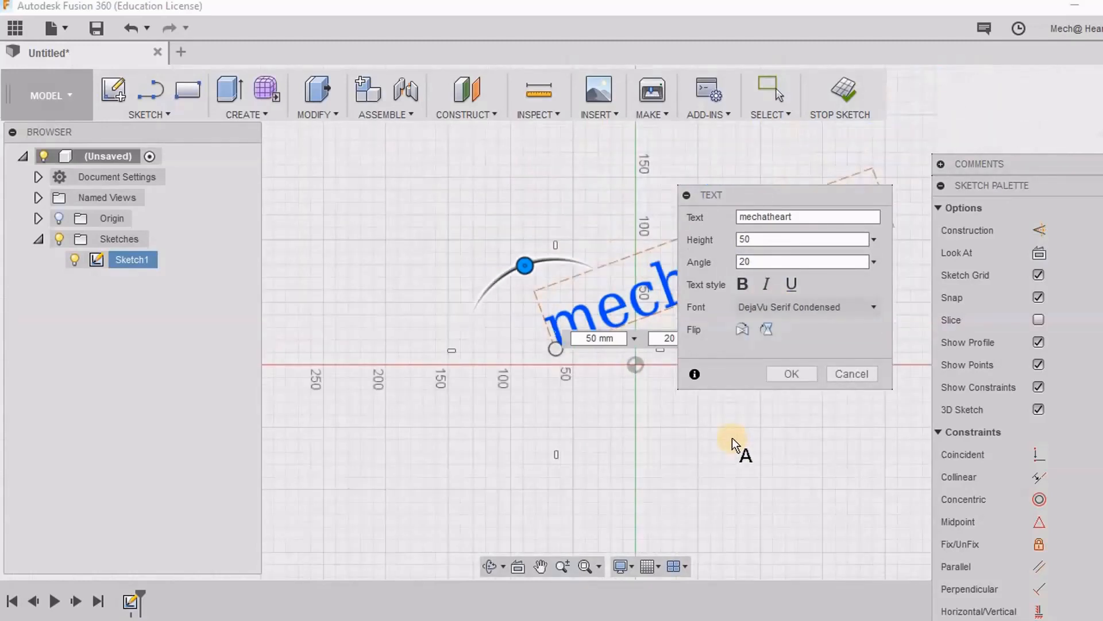
mouse_move(735, 439)
middle_mouse_down()
mouse_move(503, 428)
mouse_move(508, 448)
mouse_move(558, 466)
middle_mouse_up()
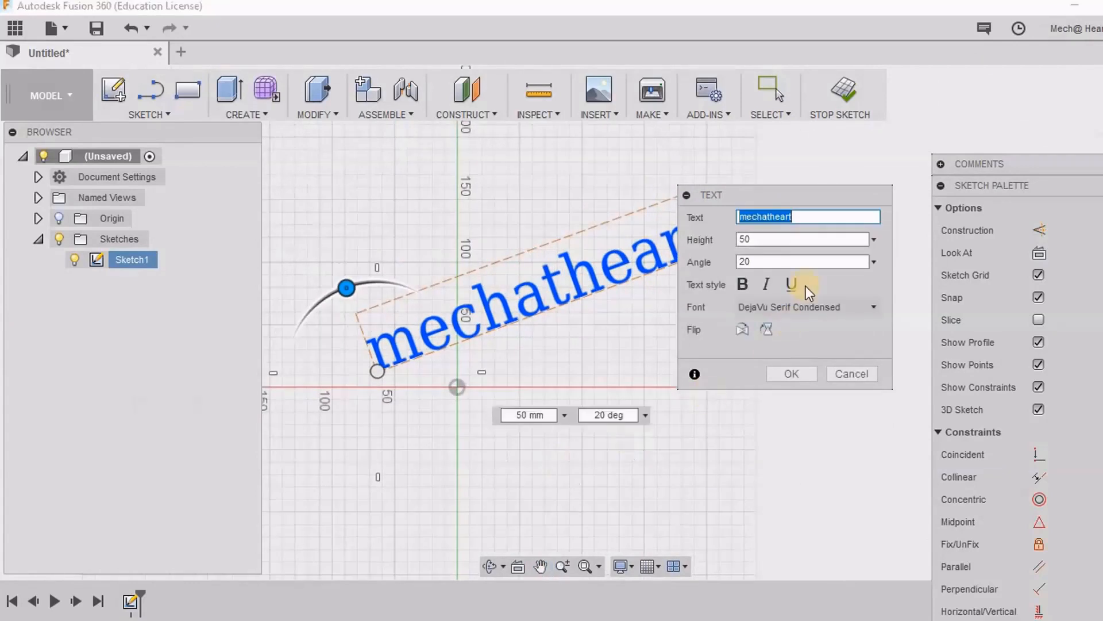
Step: Make the sketch text bold and italic, trying underline and switching it off again
left_click(743, 285)
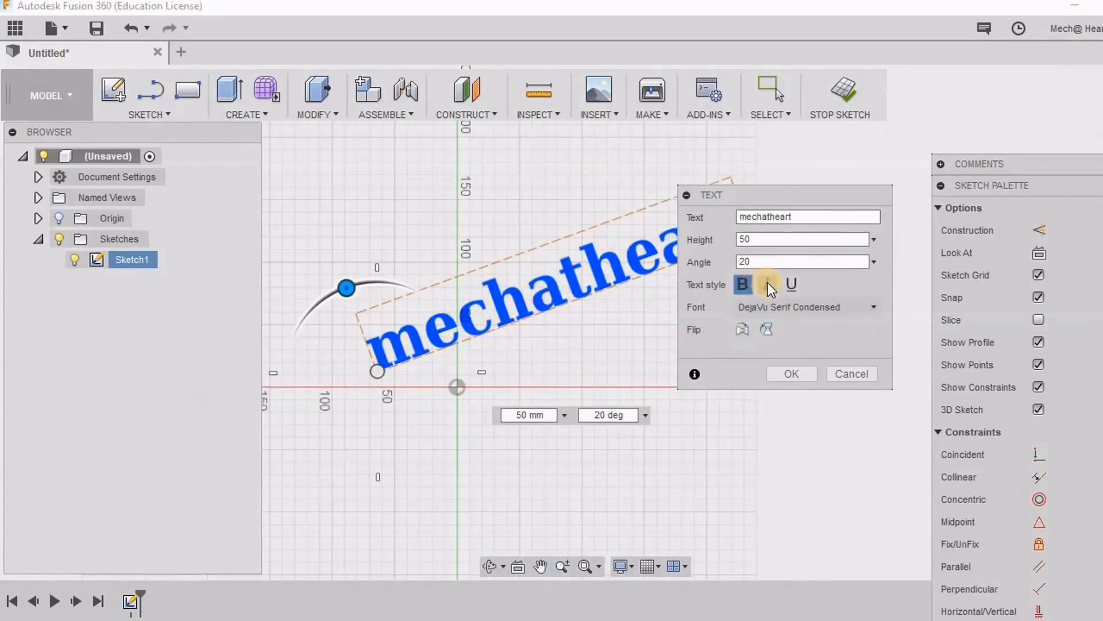
left_click(768, 283)
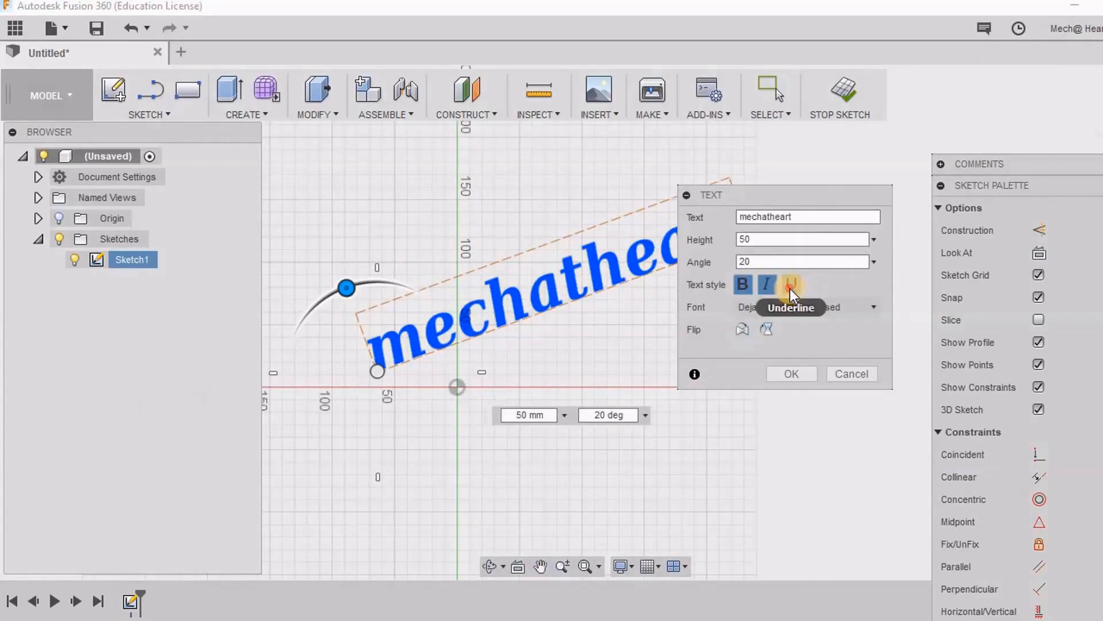
left_click(790, 286)
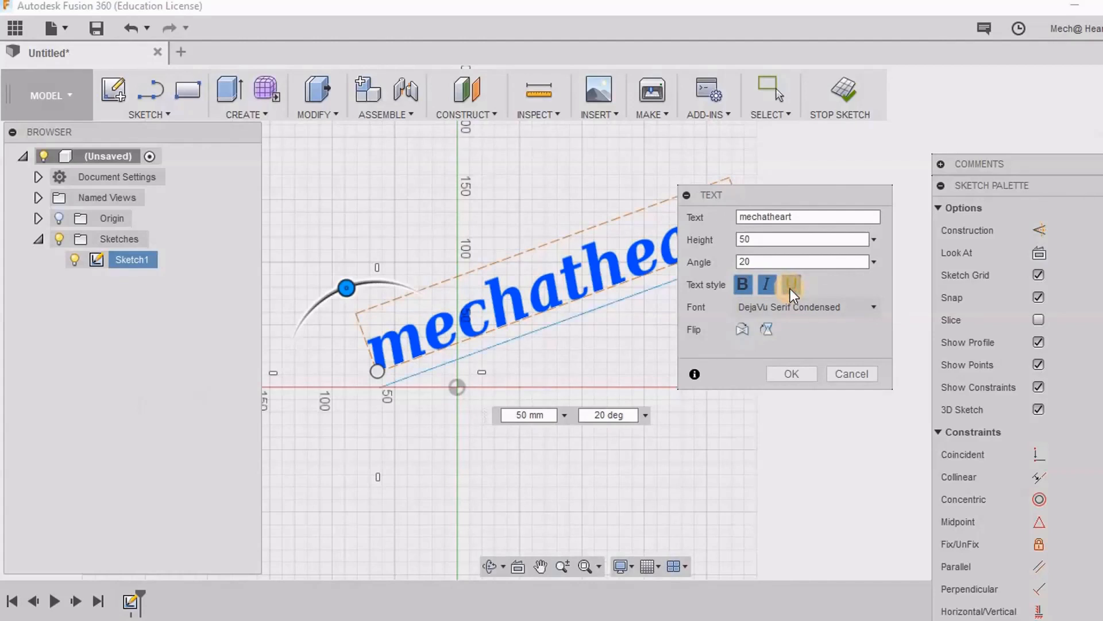
left_click(791, 287)
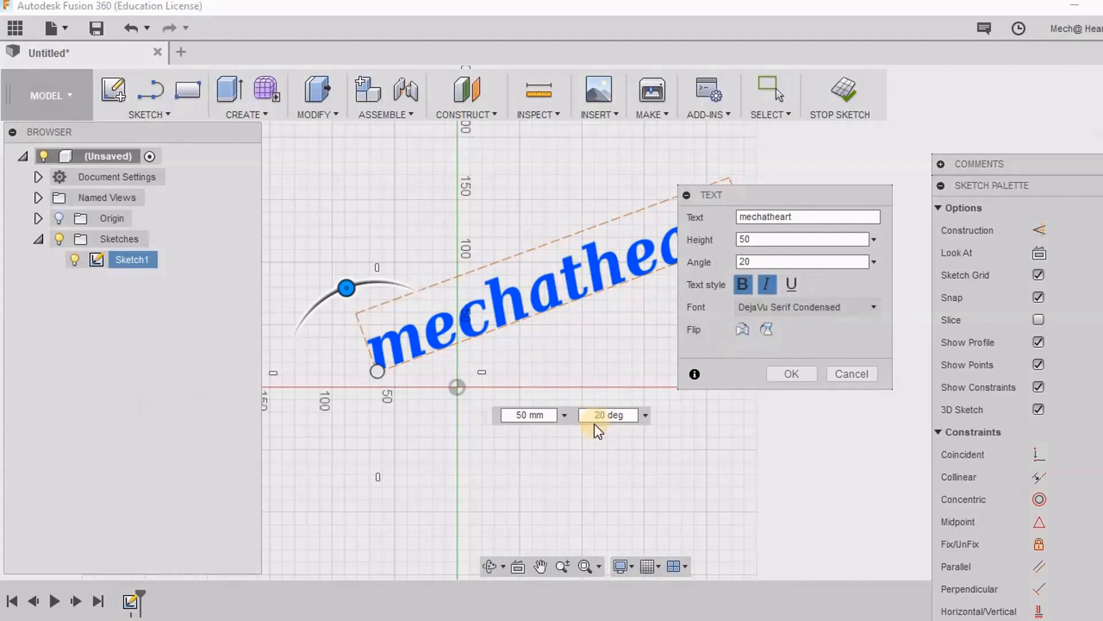
Step: Try the horizontal and vertical flips on the sketch text and return it to its normal reading direction
left_click(742, 331)
middle_click_drag(488, 493, 672, 411)
scroll(543, 455, "down", 3)
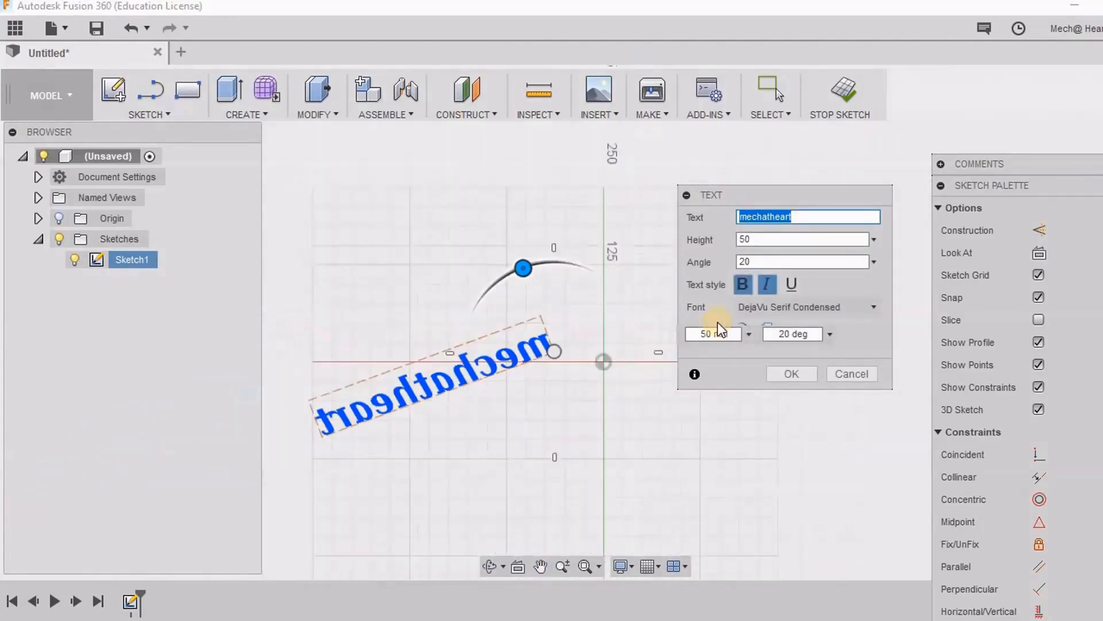
left_click(769, 326)
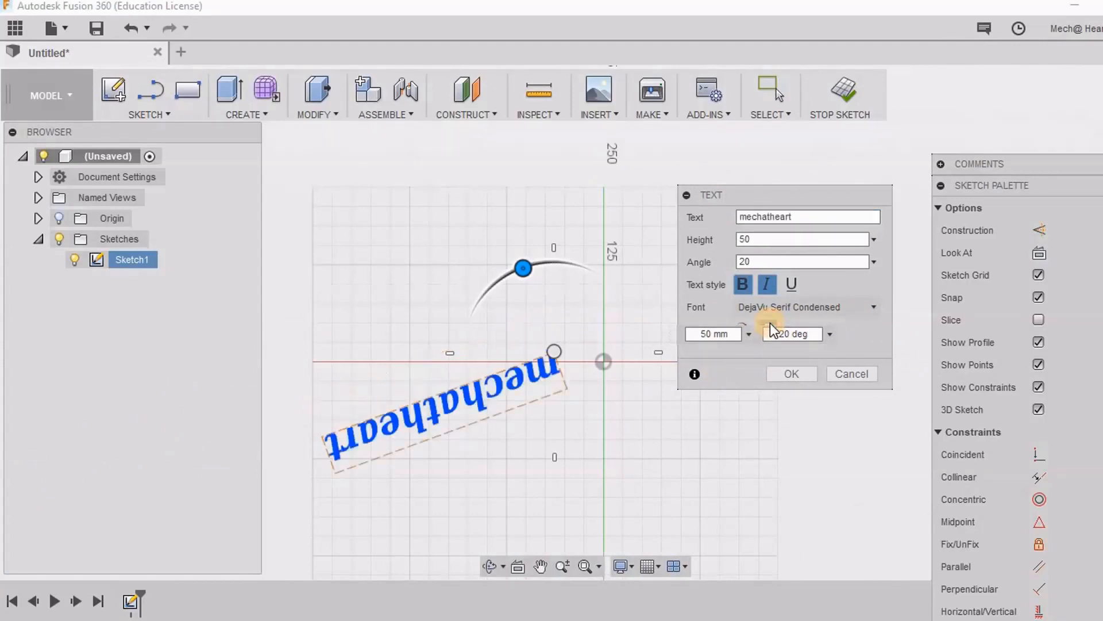
left_click(739, 325)
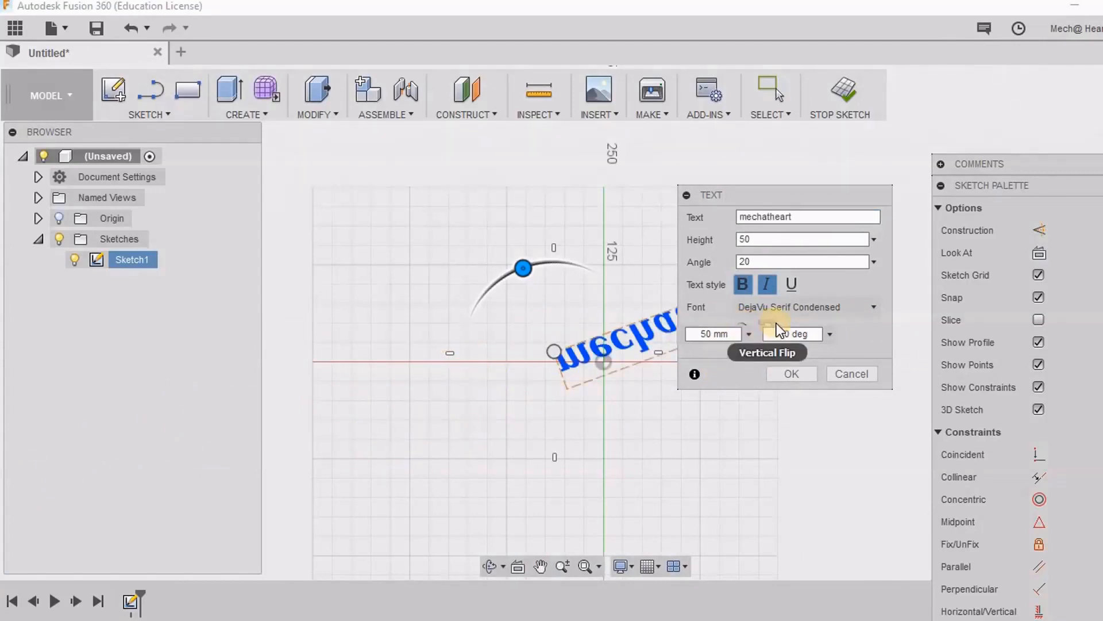
left_click(743, 324)
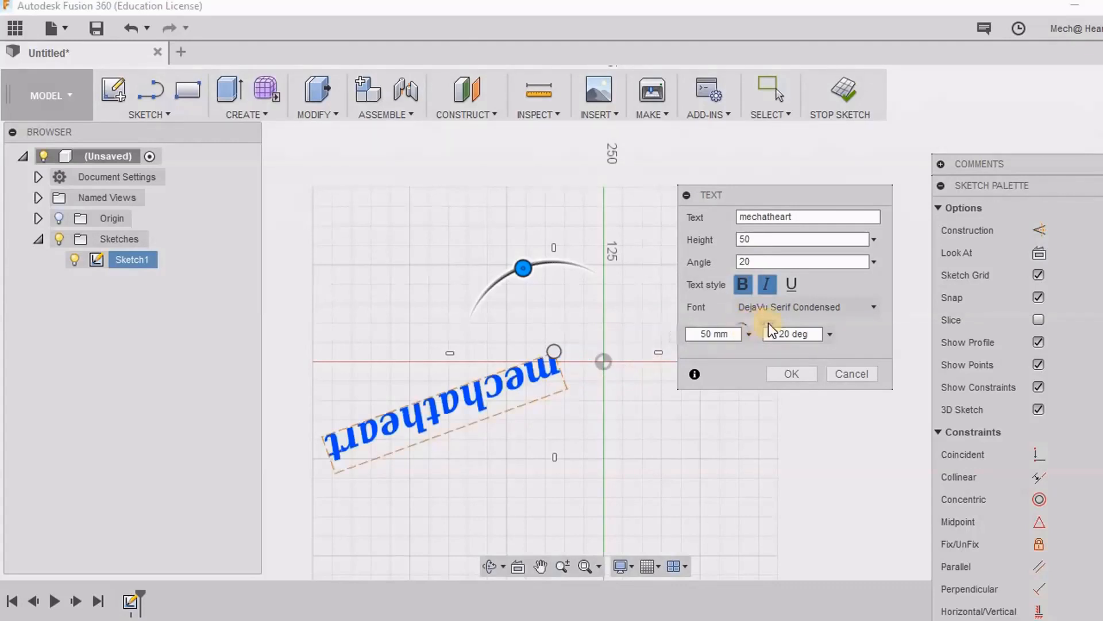
left_click(768, 324)
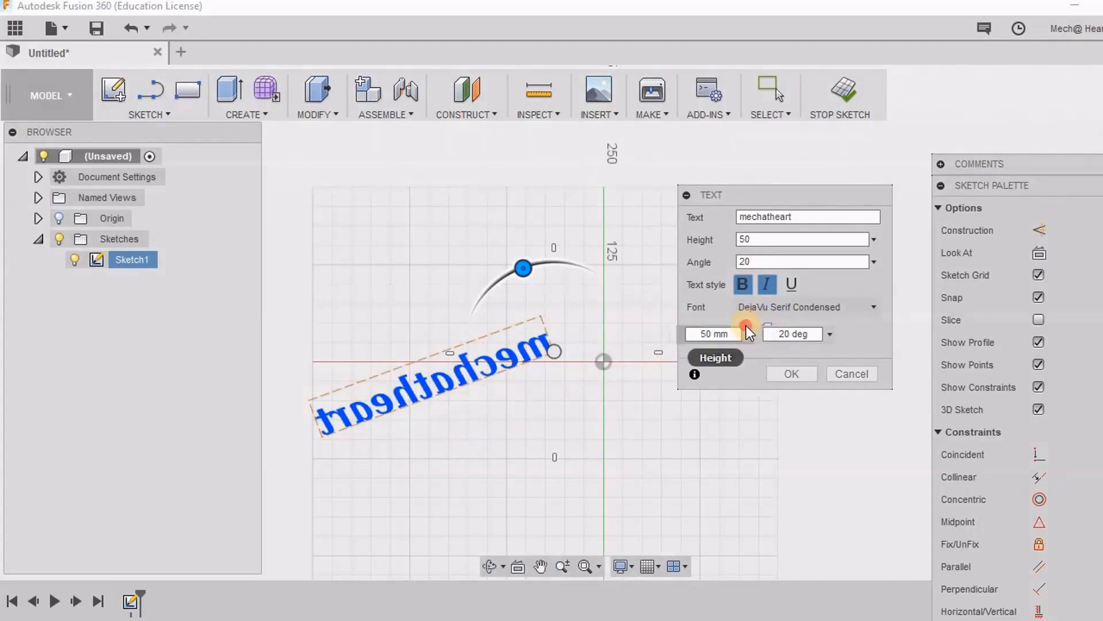
left_click(746, 326)
left_click(746, 320)
left_click(743, 323)
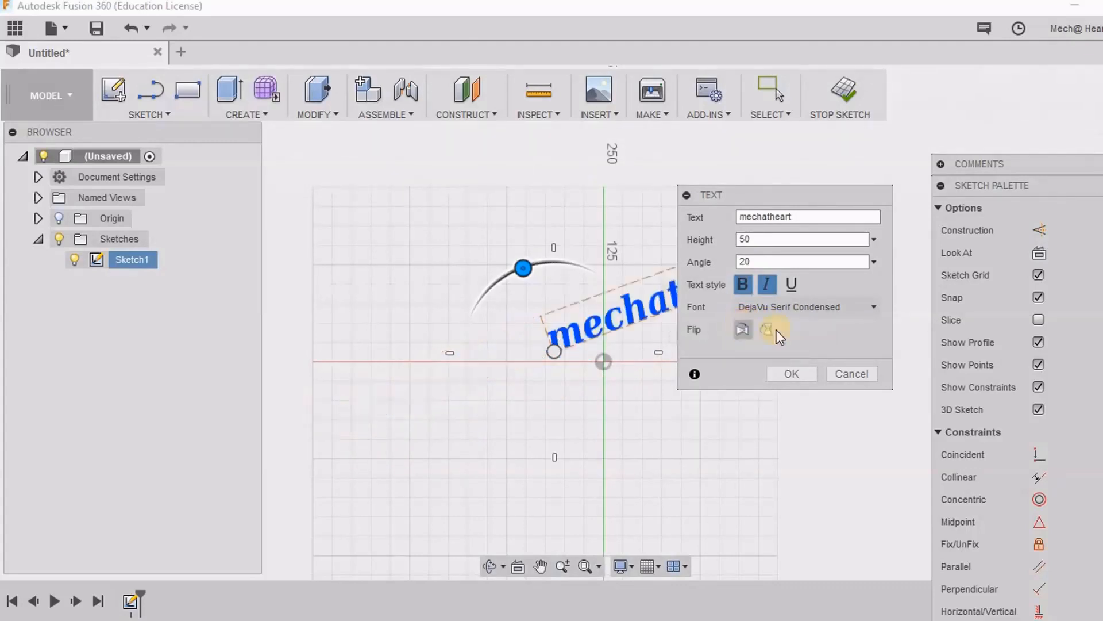
Step: Accept the text settings to create the "mechatheart" sketch text
middle_click_drag(541, 477, 393, 529)
scroll(394, 530, "down", 1)
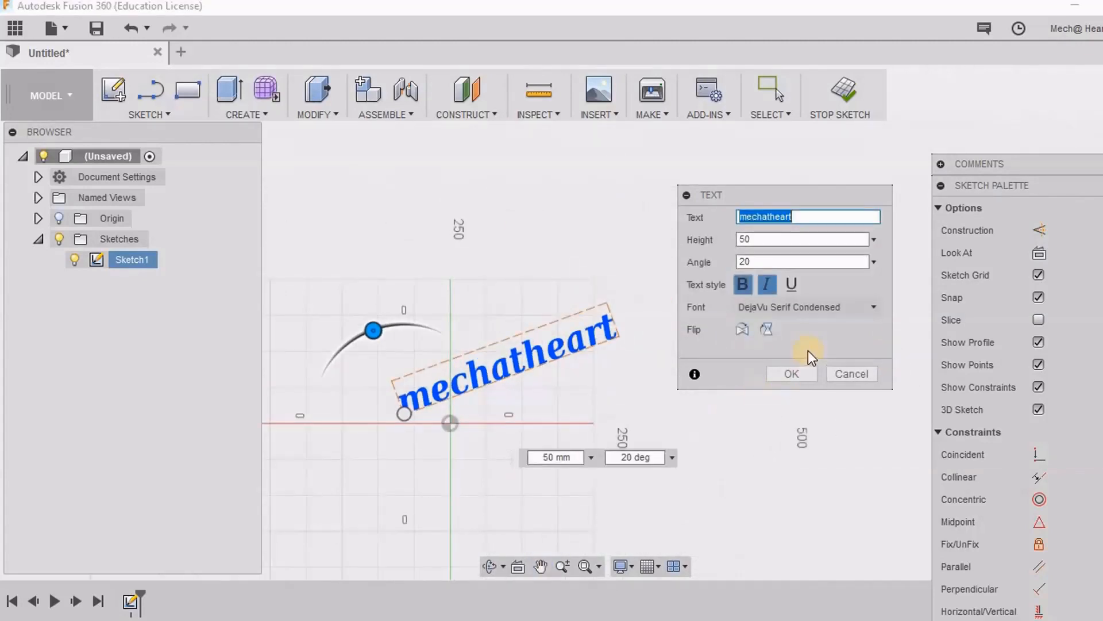
left_click(790, 373)
middle_click_drag(682, 360, 772, 321)
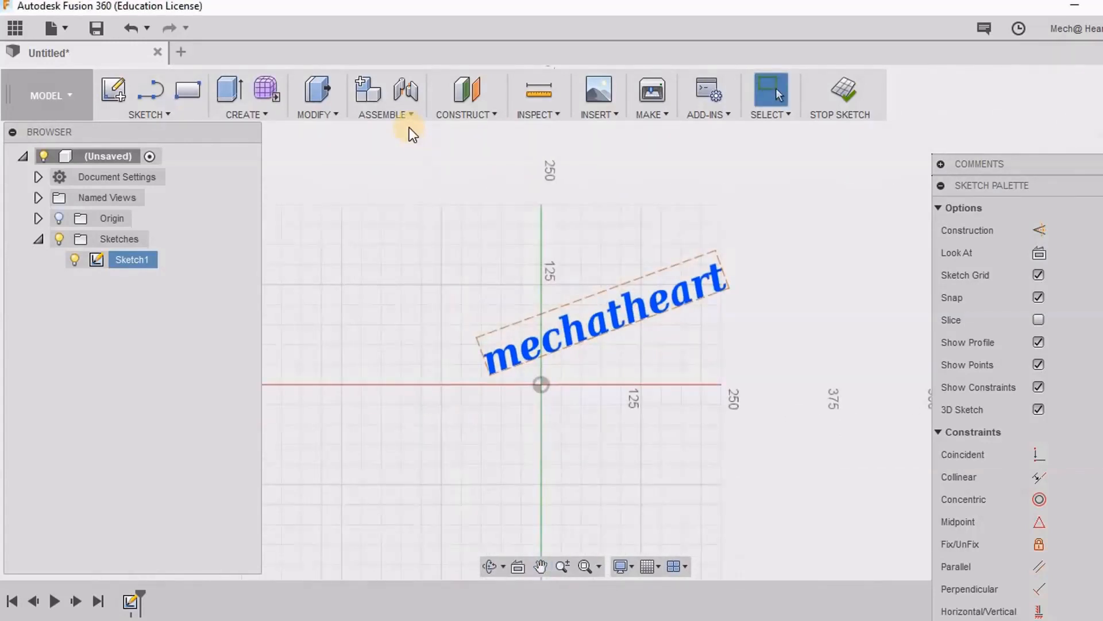
Step: Window-select the whole sketch text and finish the sketch
mouse_move(422, 157)
left_mouse_down()
mouse_move(736, 371)
mouse_move(764, 451)
left_mouse_up()
scroll(636, 325, "up", 3)
middle_click_drag(695, 419, 689, 402)
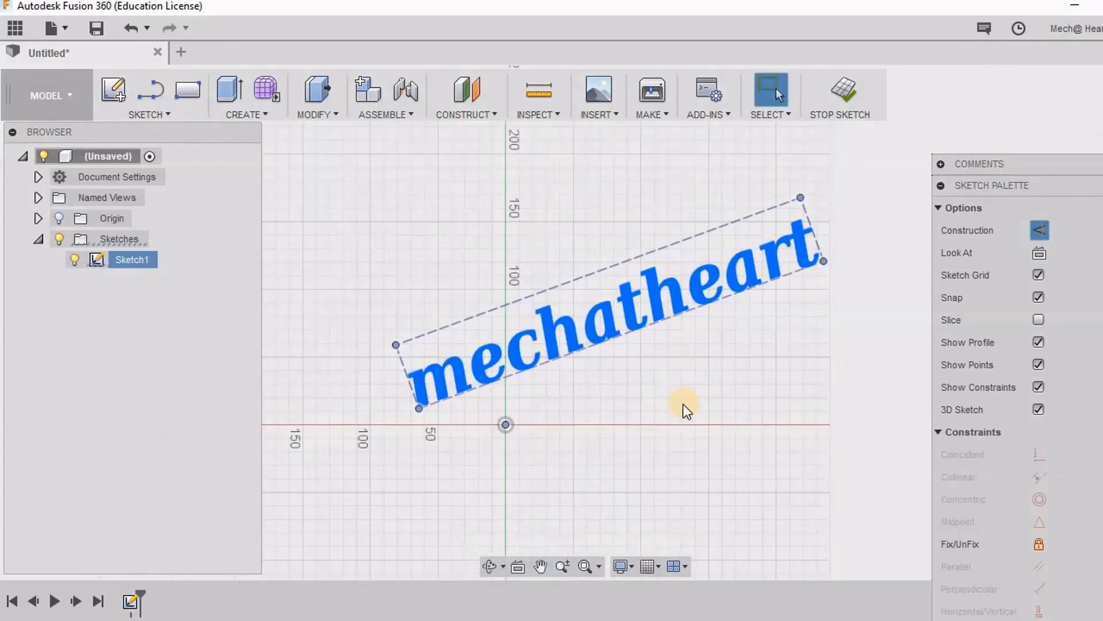
scroll(589, 385, "down", 2)
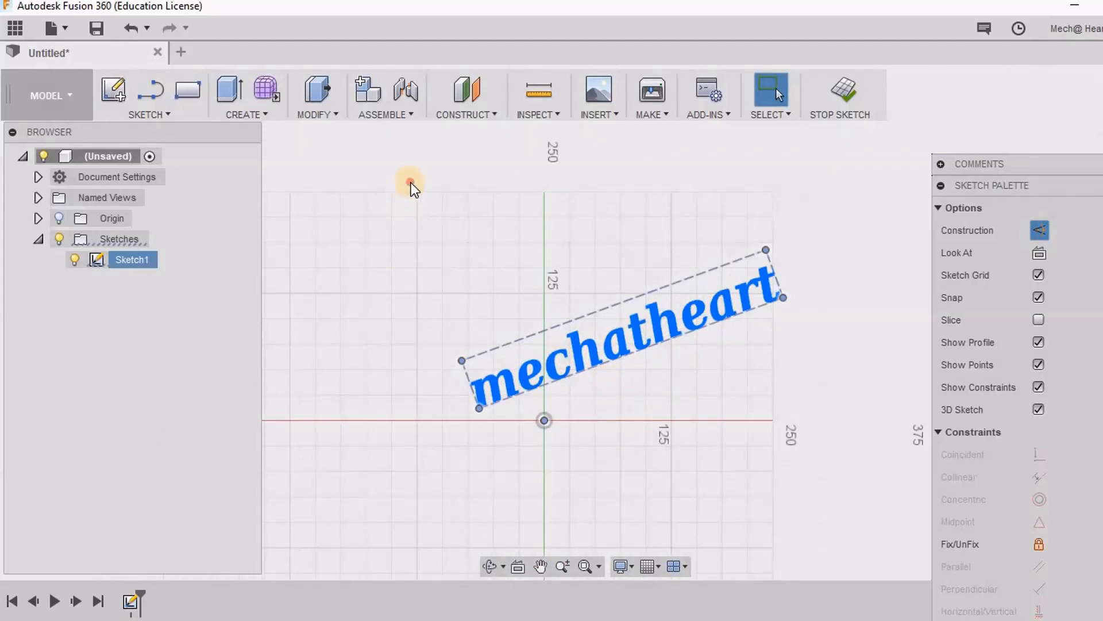
mouse_move(412, 182)
left_mouse_down()
mouse_move(773, 461)
mouse_move(848, 485)
mouse_move(785, 483)
left_mouse_up()
left_click(842, 89)
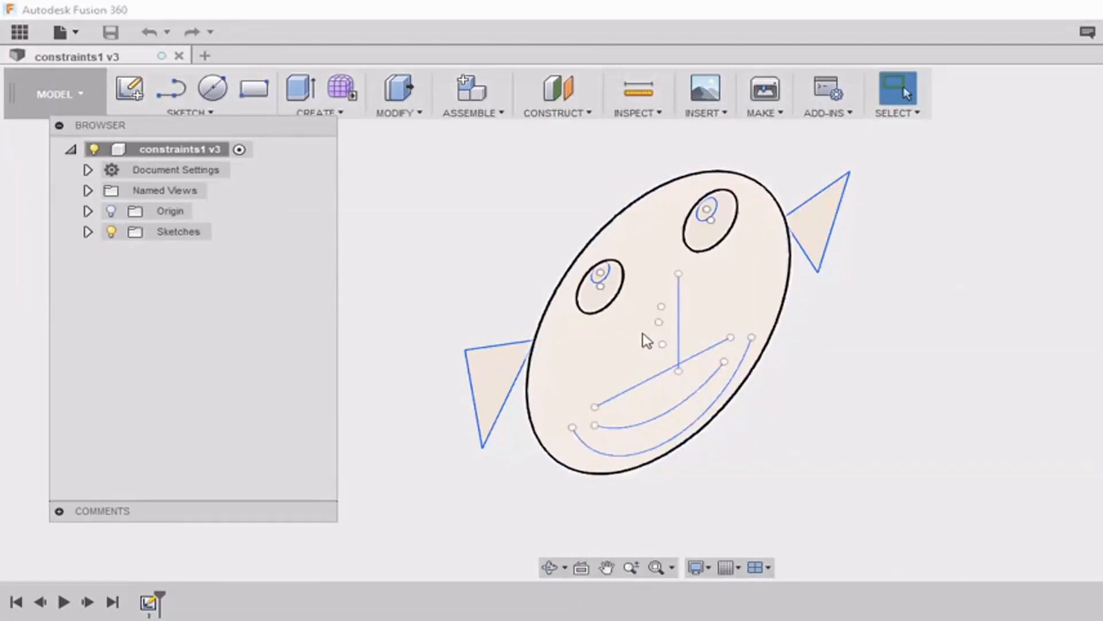
Step: Open Sketch1 of the constraints1 face drawing for editing and move the Sketch Palette away from the face
mouse_move(657, 352)
middle_mouse_down("shift")
mouse_move(640, 359)
mouse_move(618, 284)
mouse_move(625, 305)
mouse_move(733, 381)
middle_mouse_up("shift")
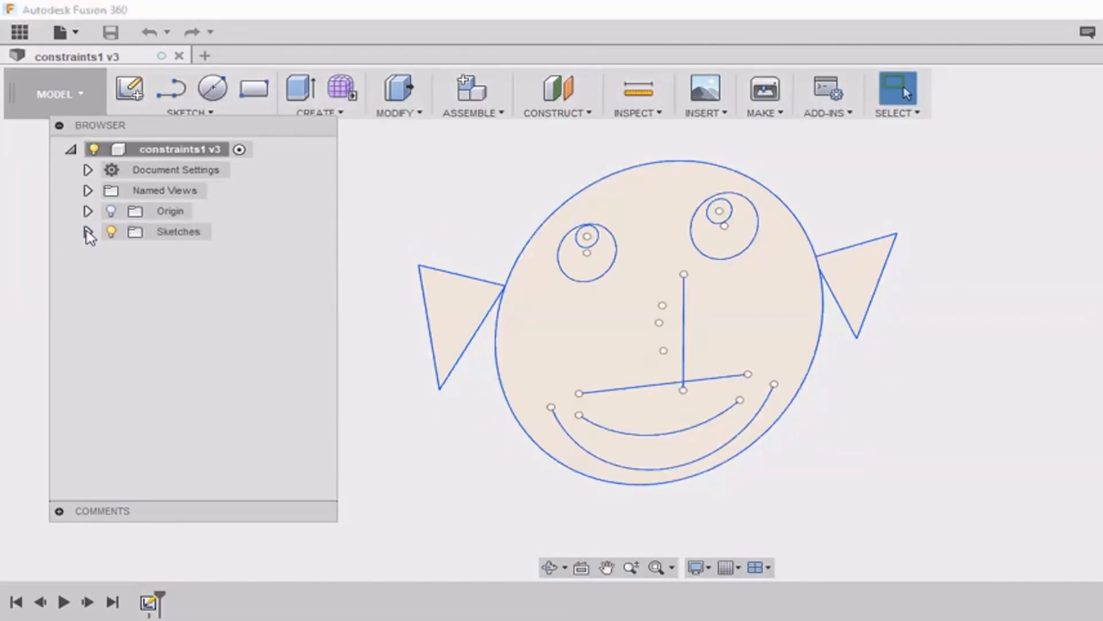
left_click(88, 231)
left_click(179, 260)
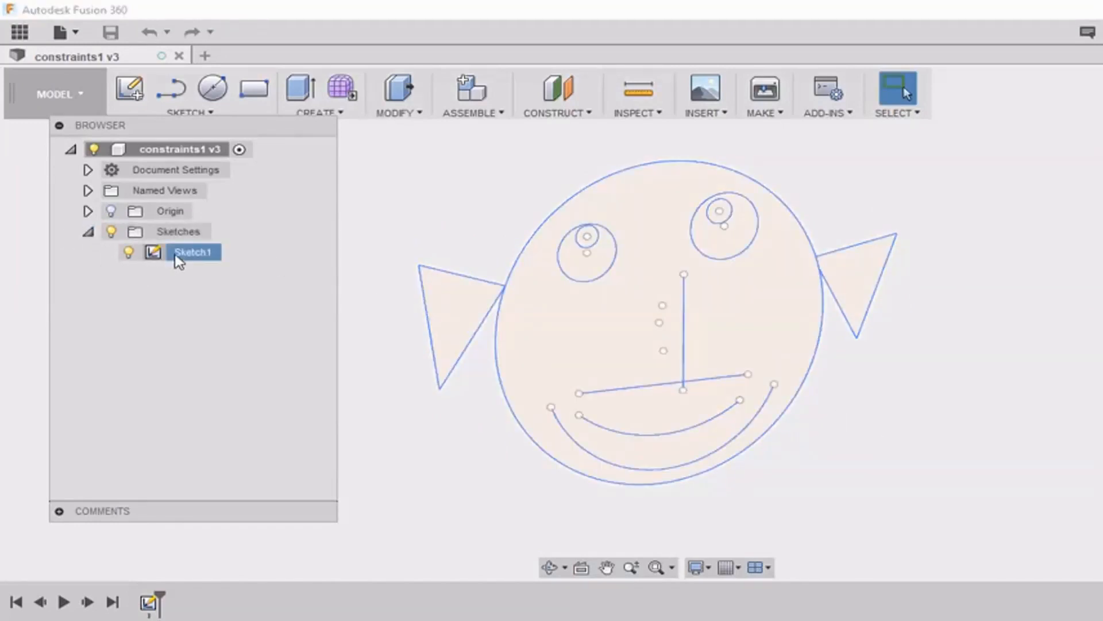
right_click(177, 259)
left_click(220, 315)
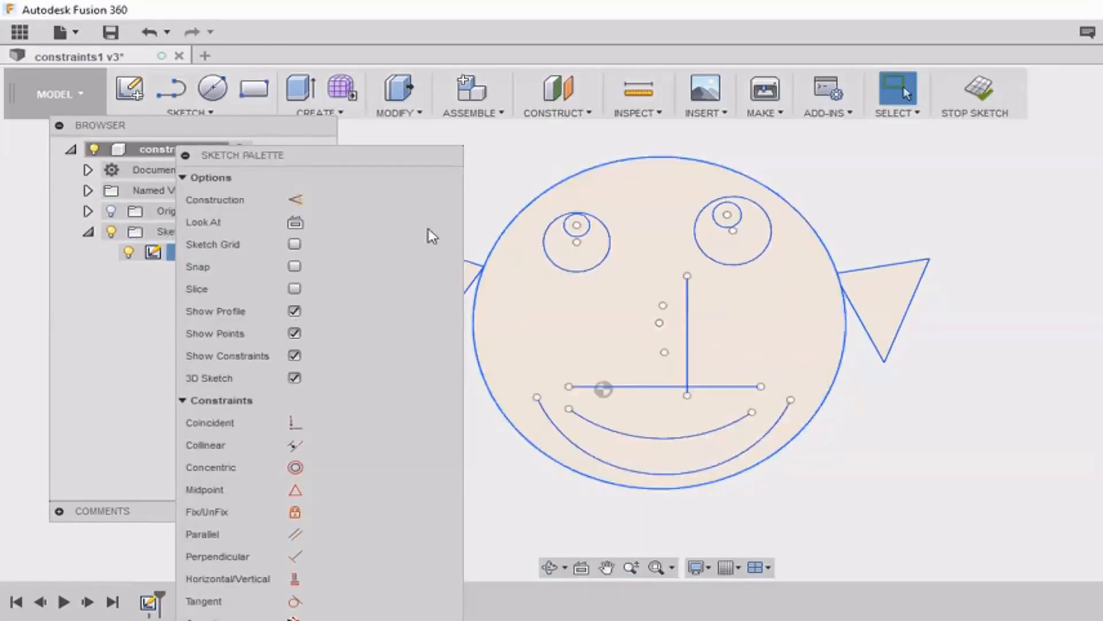
mouse_move(378, 161)
left_mouse_down()
mouse_move(310, 35)
mouse_move(322, 39)
left_mouse_up()
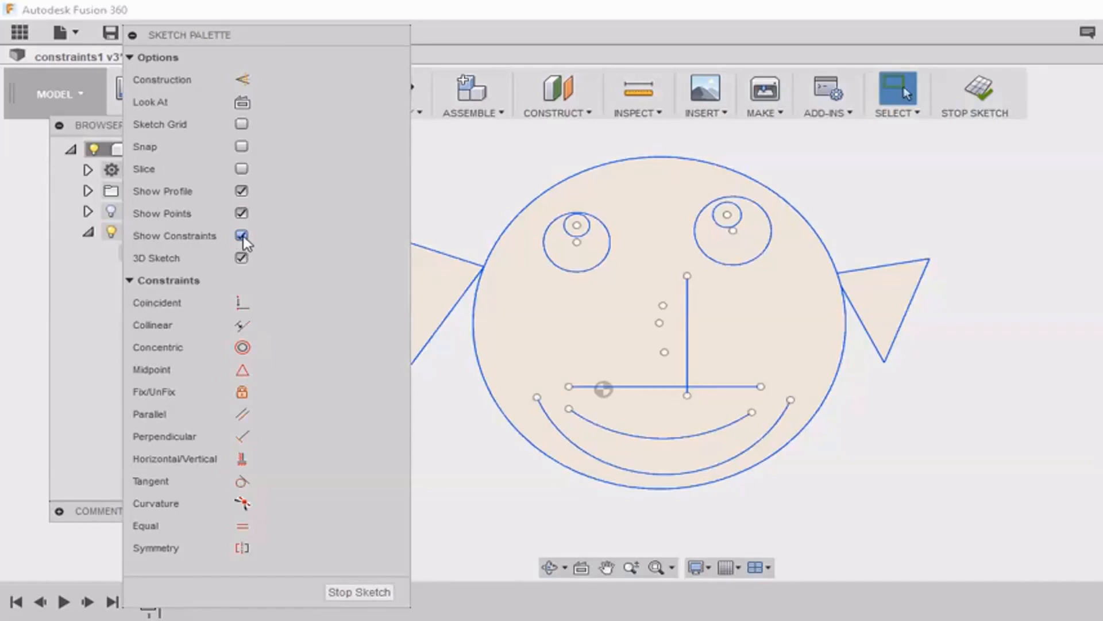
Step: Apply a Concentric constraint between the inner and outer circles of each eye, left eye first
middle_click_drag(571, 322, 608, 321)
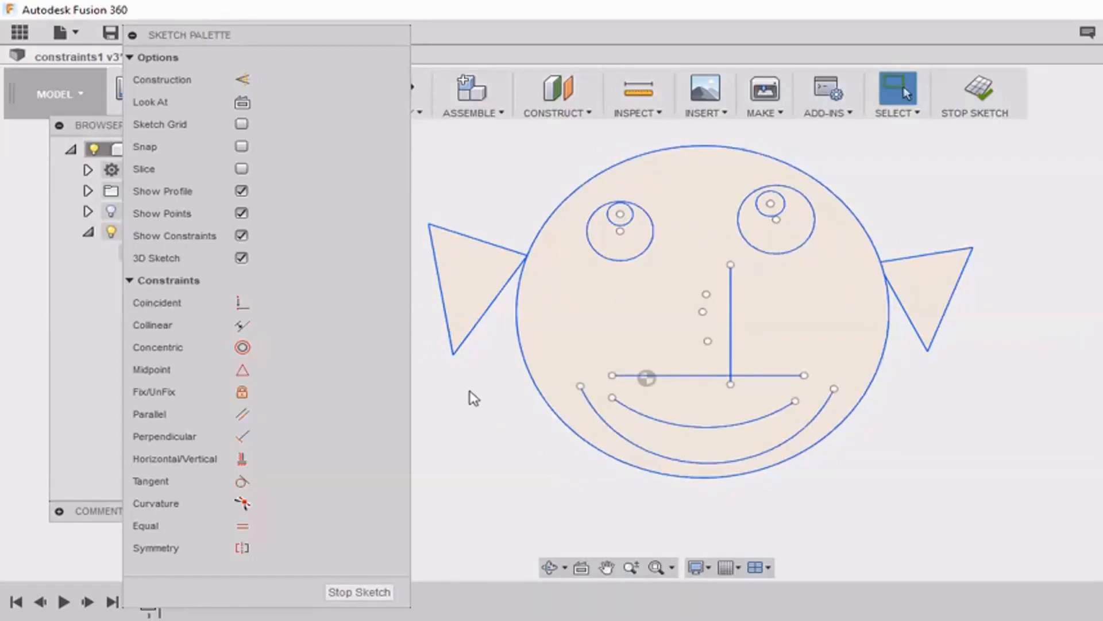
left_click(242, 347)
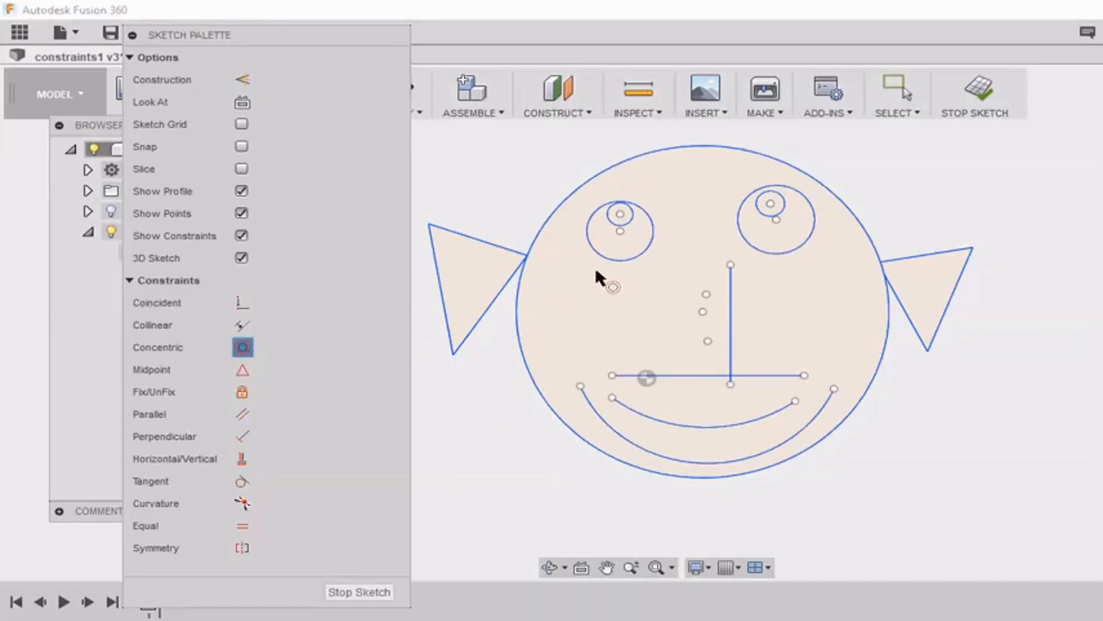
left_click(631, 216)
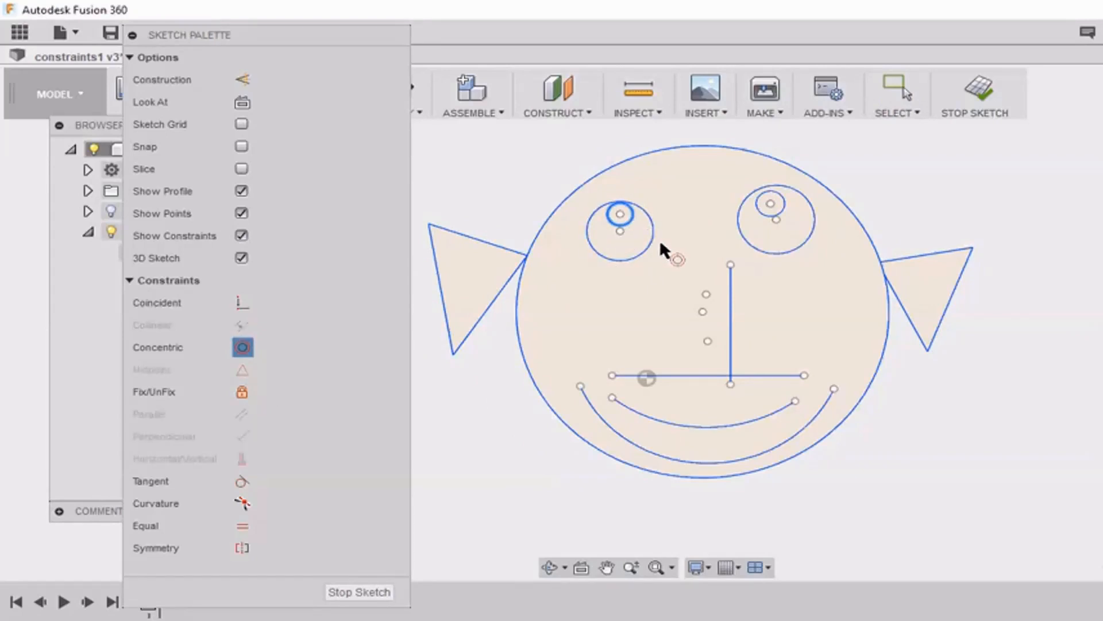
left_click(651, 242)
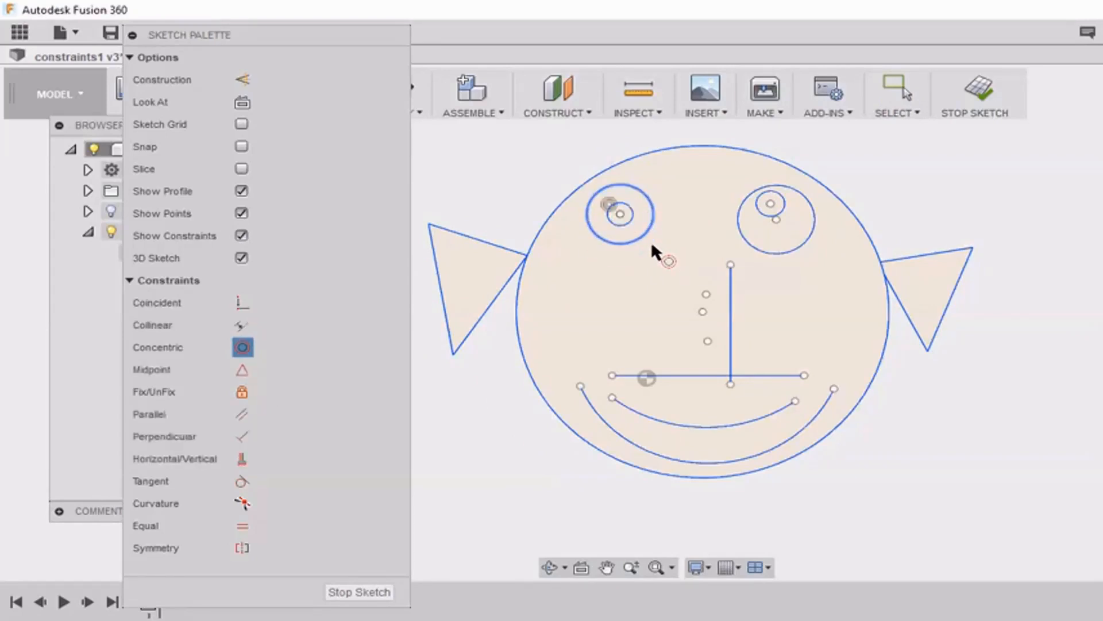
left_click(782, 205)
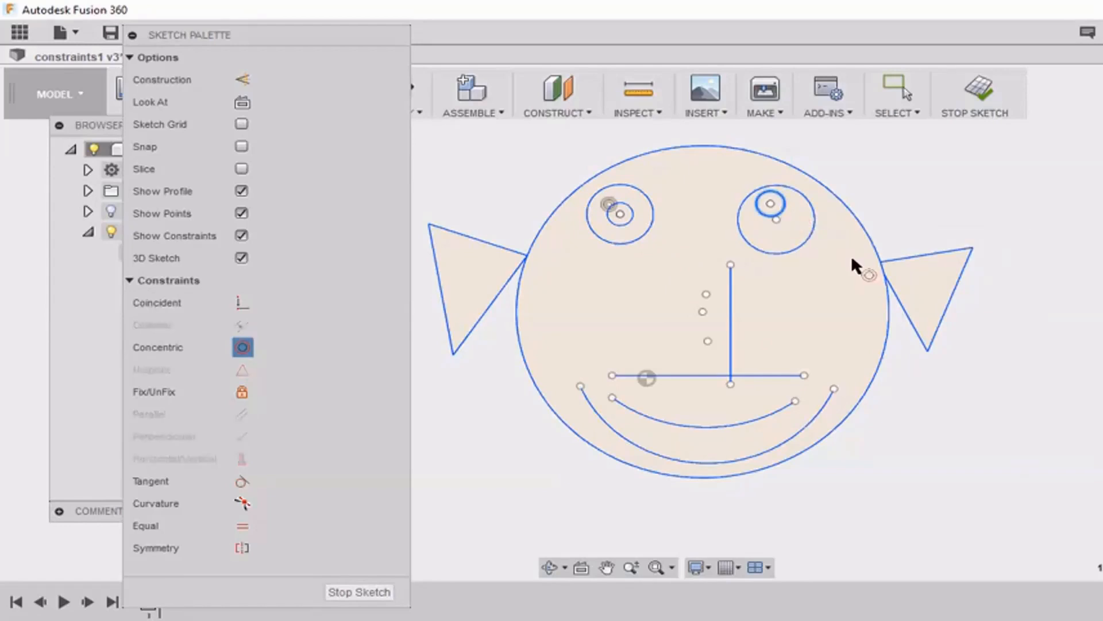
left_click(809, 233)
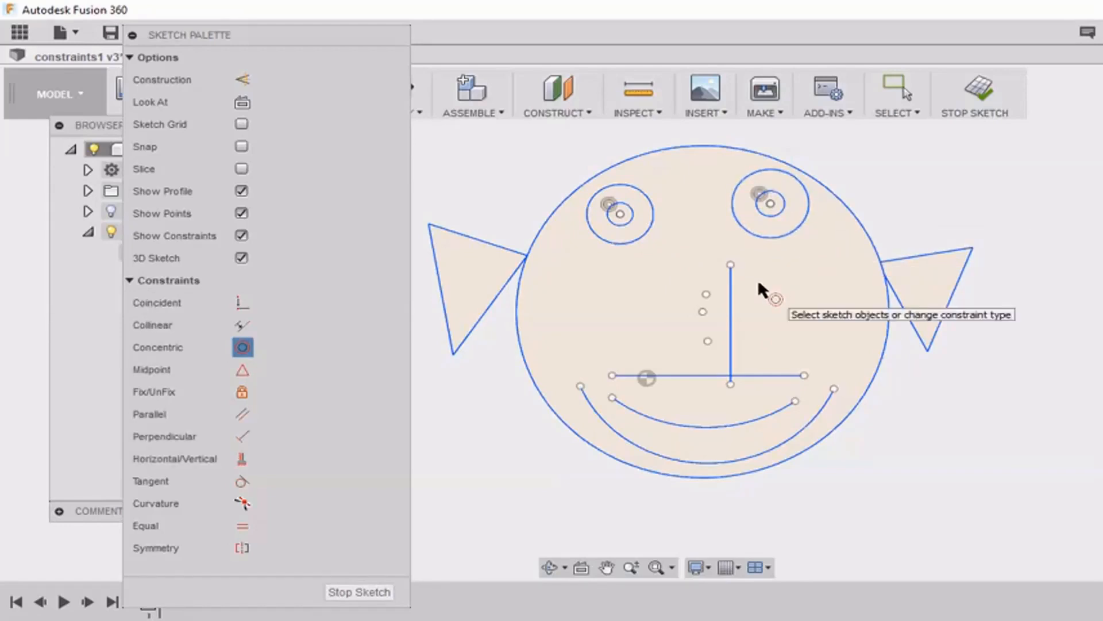
Step: Align the centers of the left and right eyes with a Horizontal/Vertical constraint
left_click(250, 453)
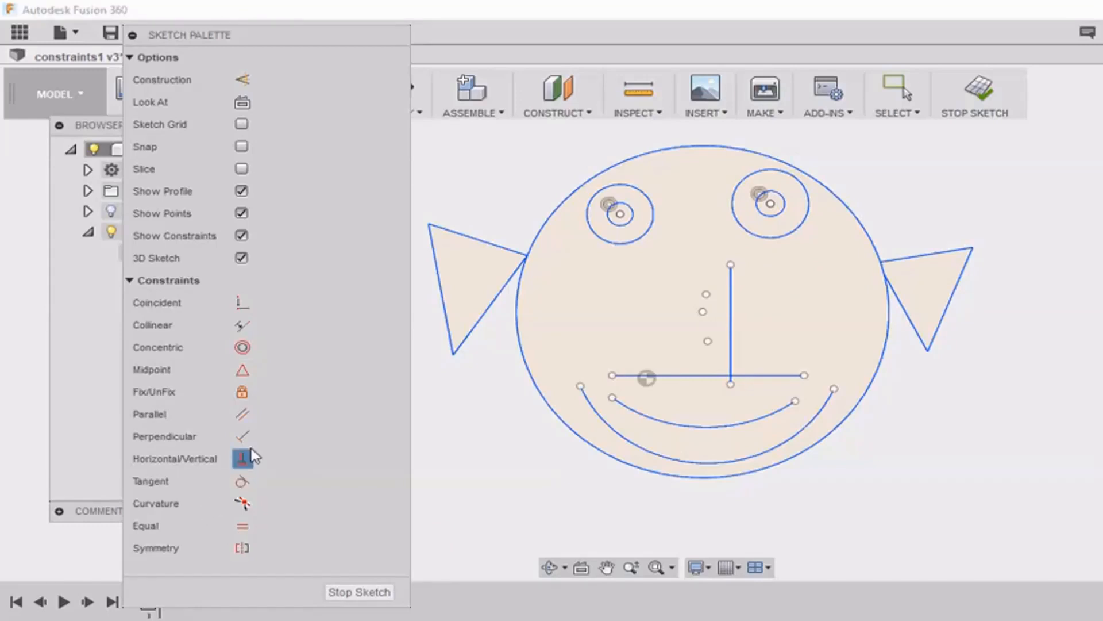
left_click(621, 215)
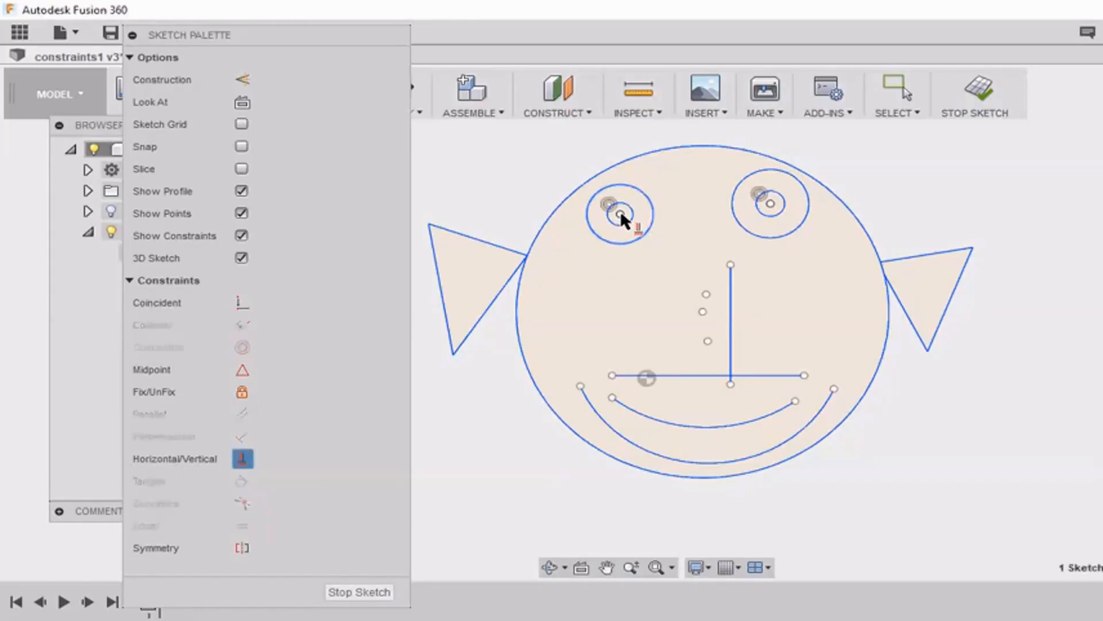
left_click(771, 203)
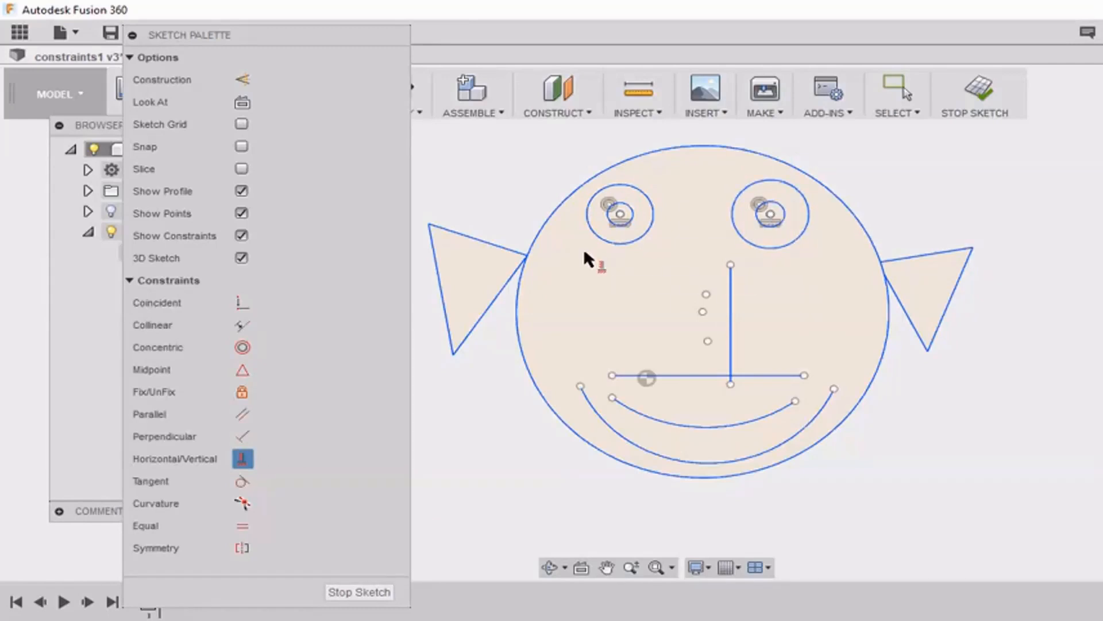
Step: Apply Equal constraints between the outer circles of the two eyes and between their inner circles
left_click(244, 526)
left_click(650, 192)
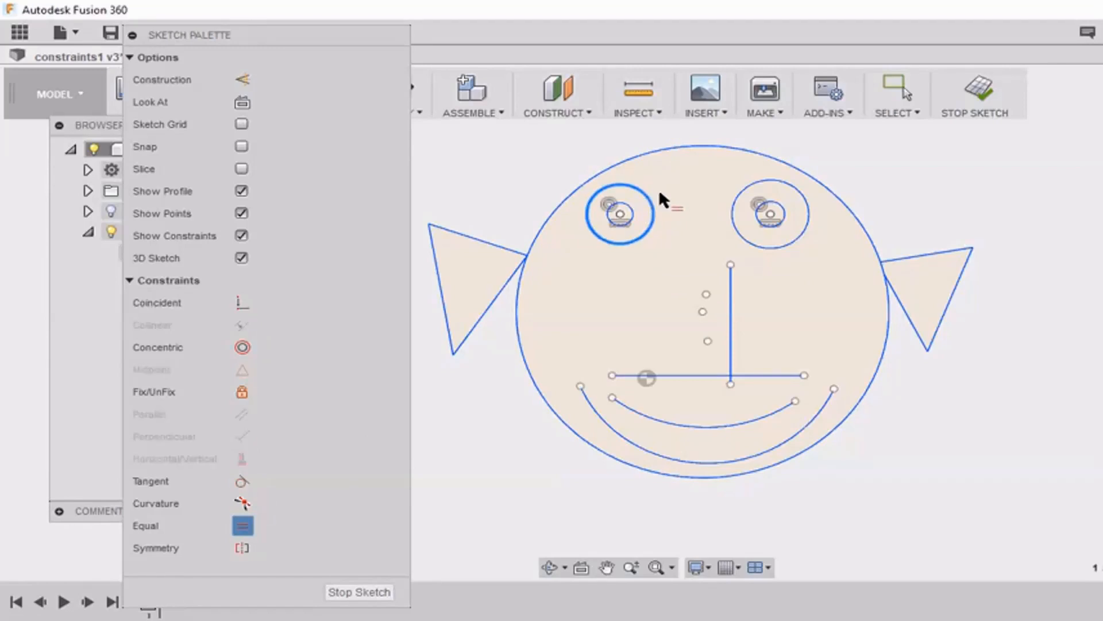
left_click(747, 185)
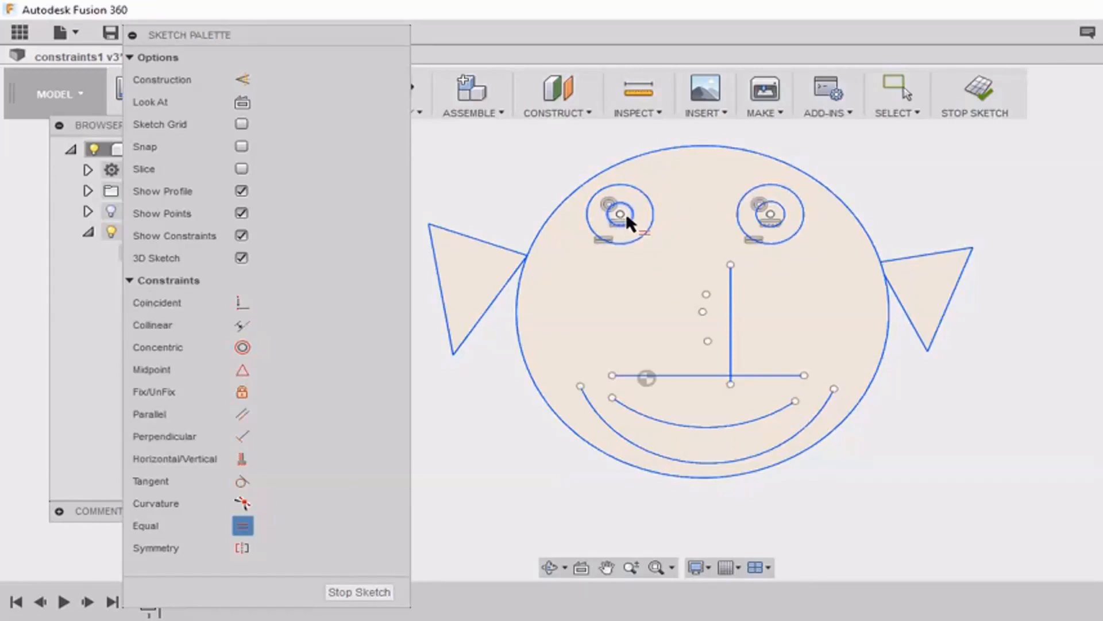
left_click(630, 218)
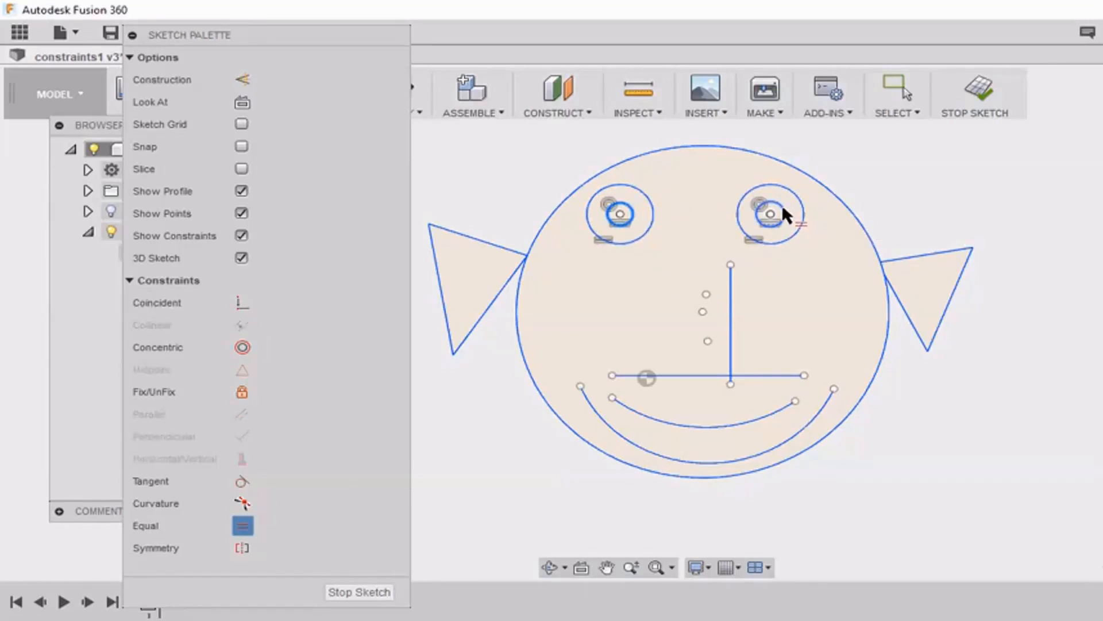
left_click(771, 212)
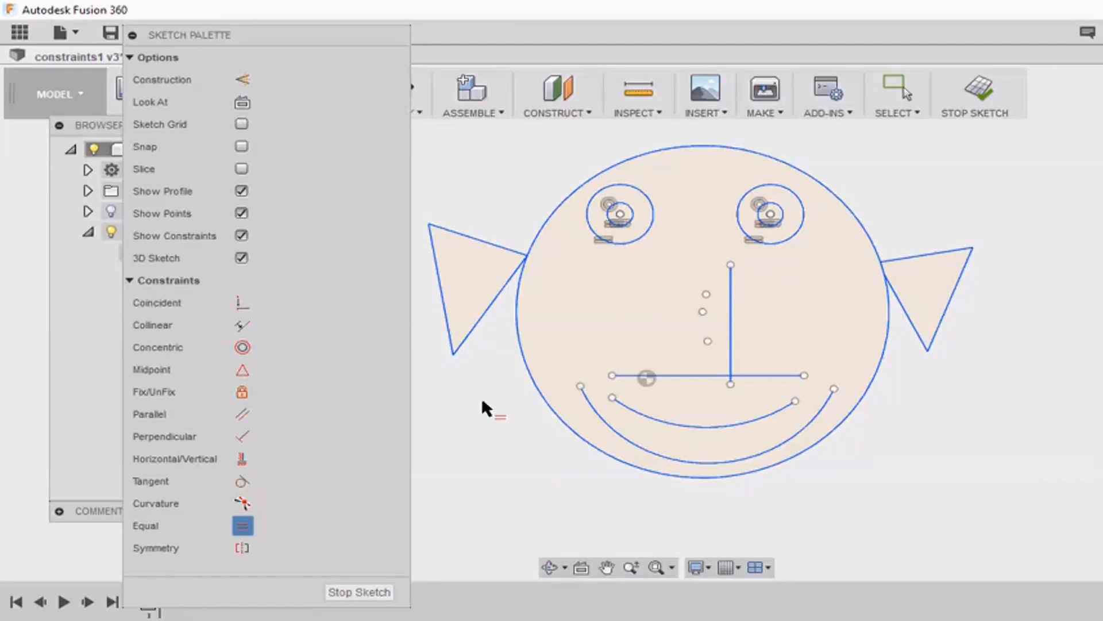
Step: Make the outer eye circles symmetric about the vertical nose line and move that line left so both eyes sit inside the head
left_click(242, 547)
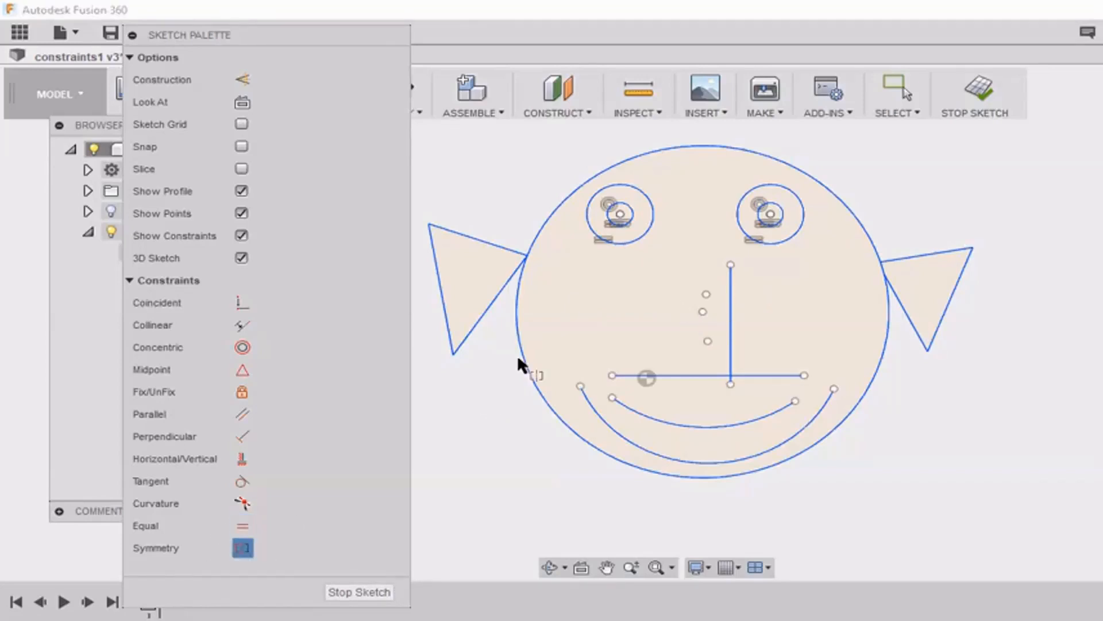
left_click(638, 232)
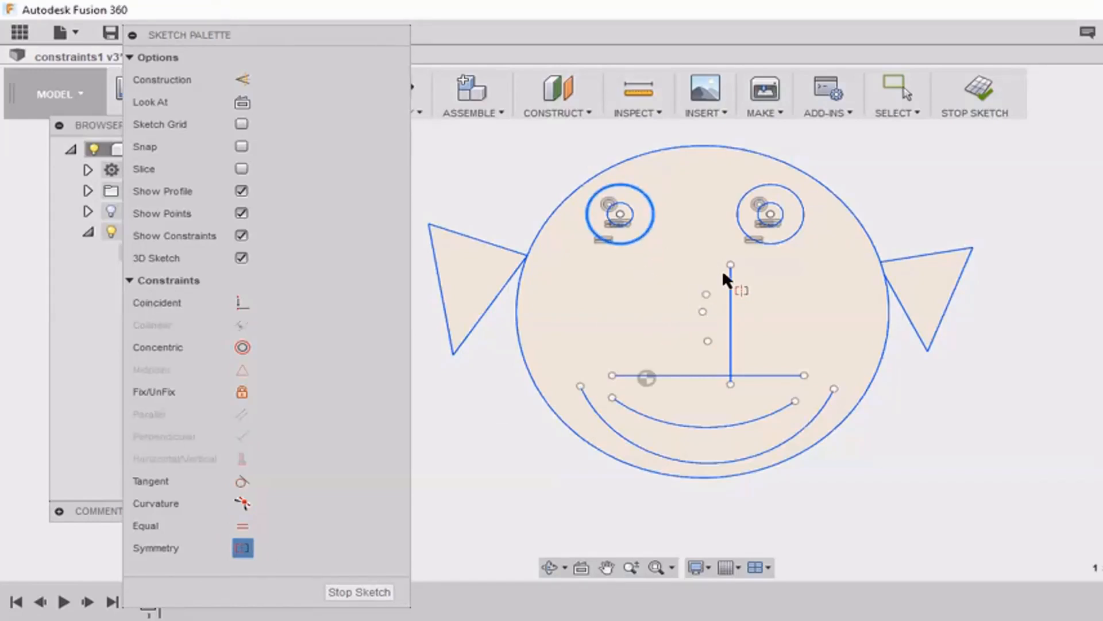
left_click(774, 237)
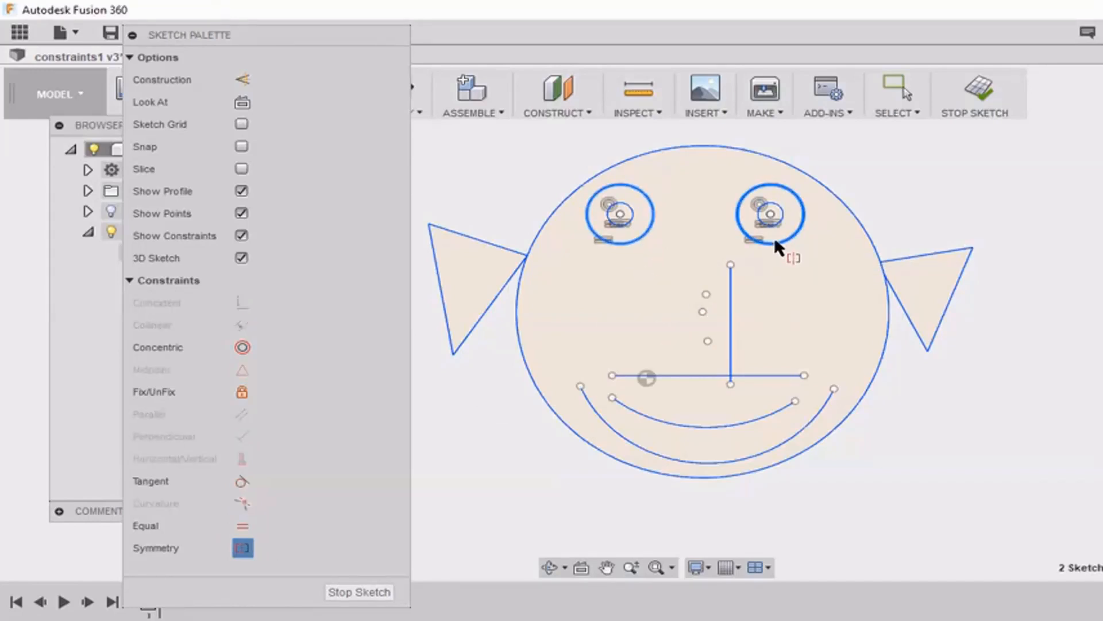
left_click(729, 296)
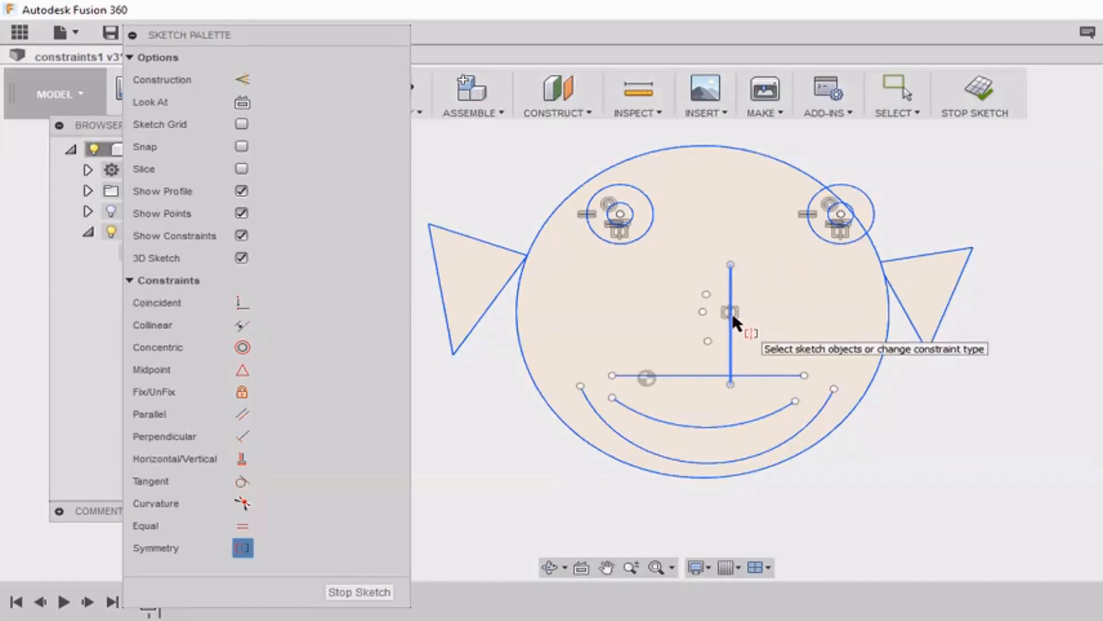
key("Escape")
left_click_drag(733, 317, 694, 308)
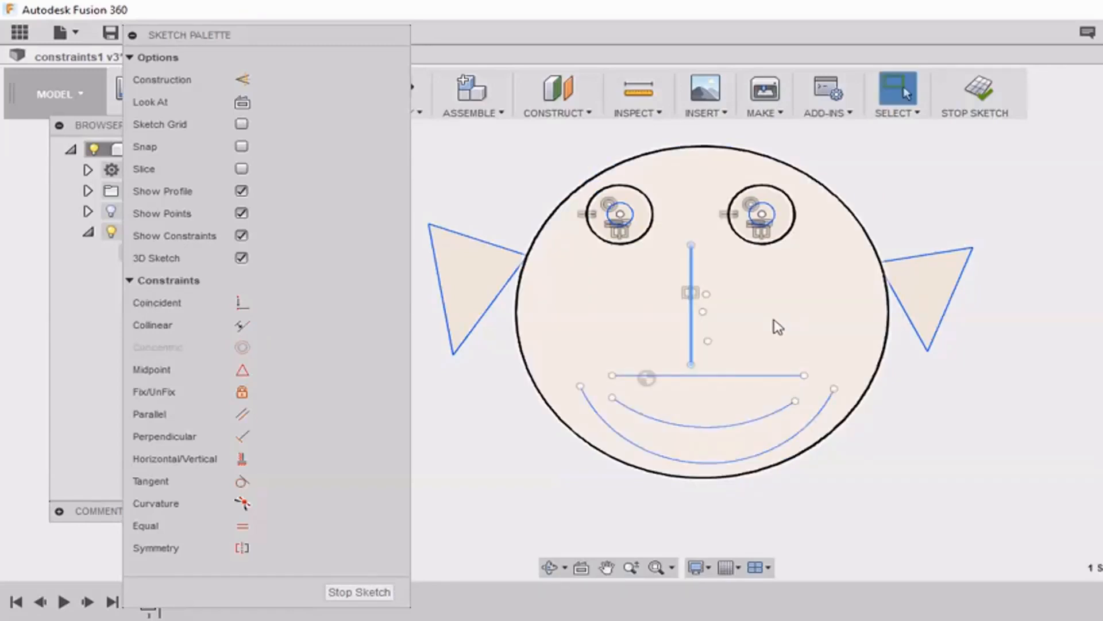
left_click(920, 620)
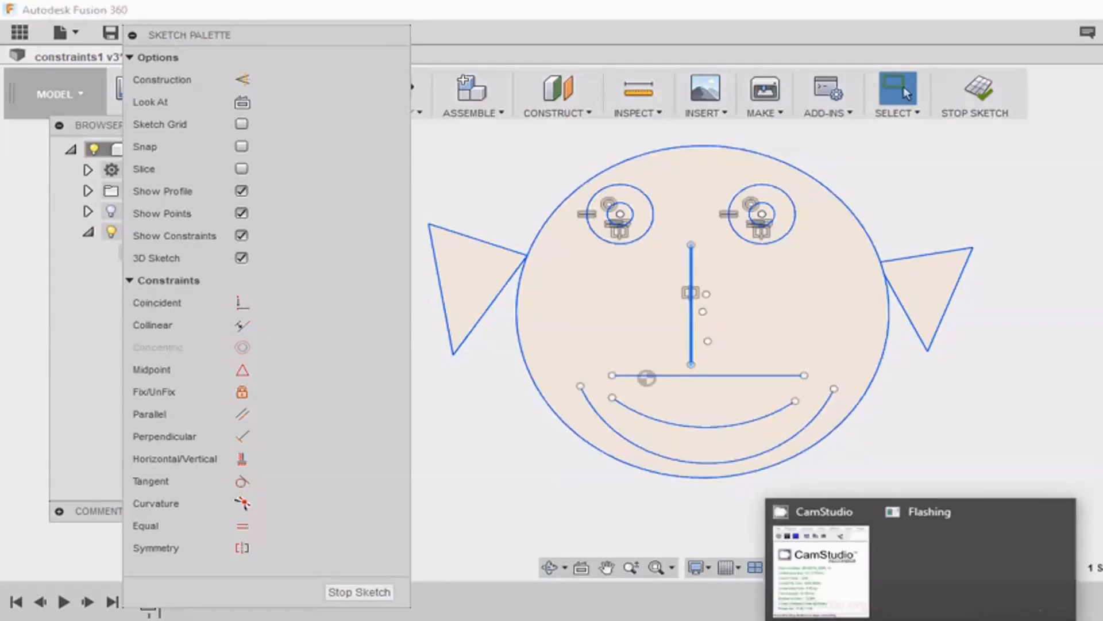
left_click(835, 599)
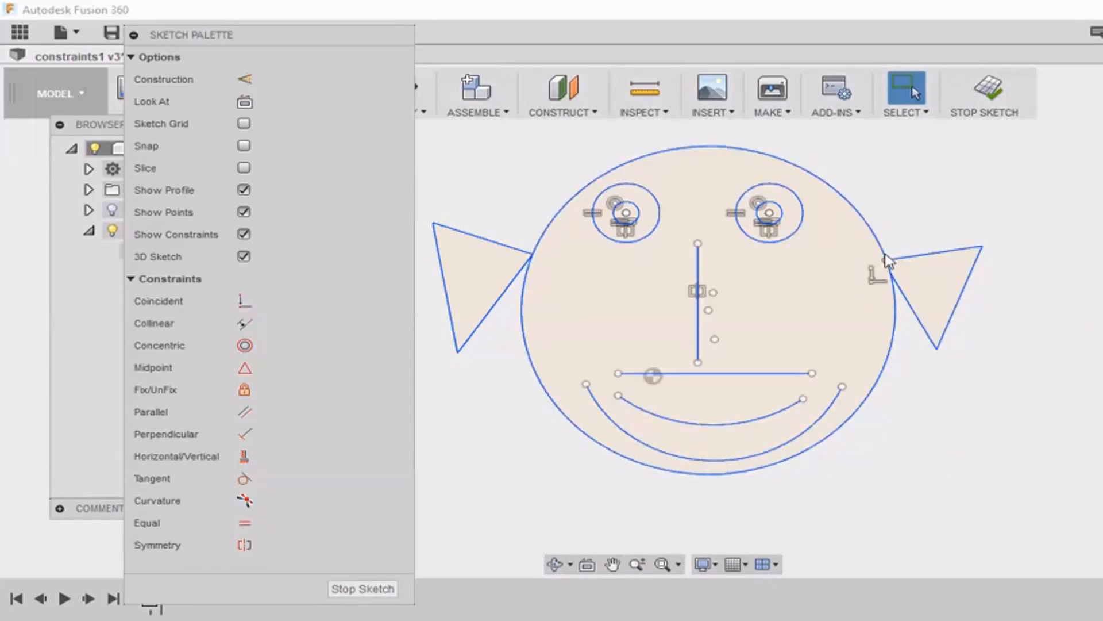
Step: Enlarge the head circle slightly and move its center onto the midpoint of the vertical nose line
mouse_move(884, 254)
left_mouse_down()
mouse_move(913, 228)
mouse_move(864, 238)
mouse_move(931, 201)
mouse_move(874, 241)
left_mouse_up()
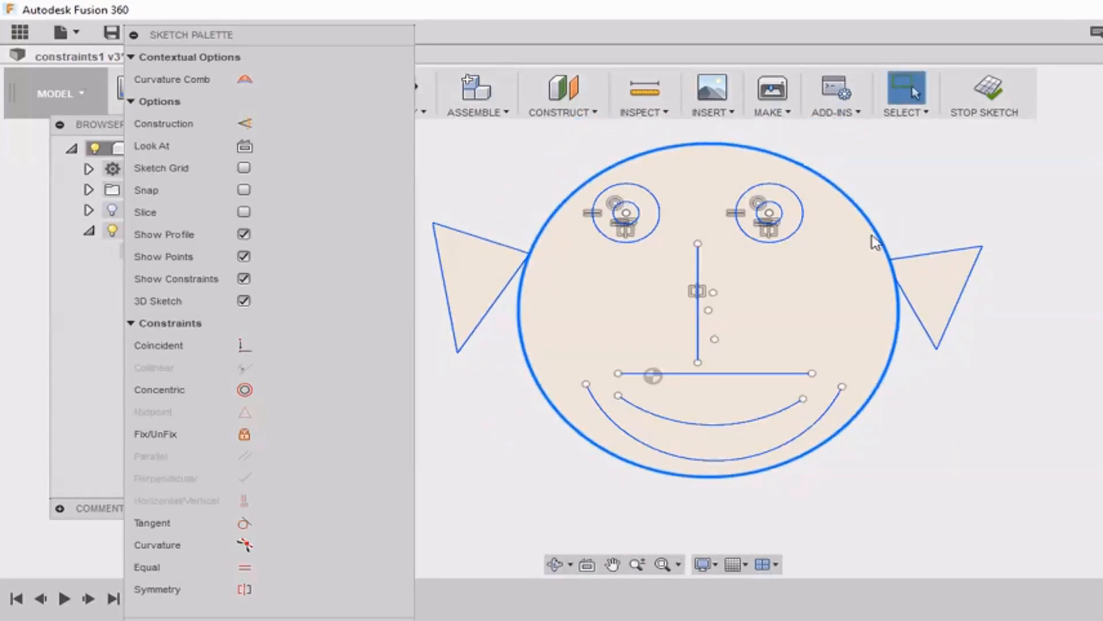
mouse_move(710, 312)
left_mouse_down()
mouse_move(823, 303)
mouse_move(698, 302)
left_mouse_up()
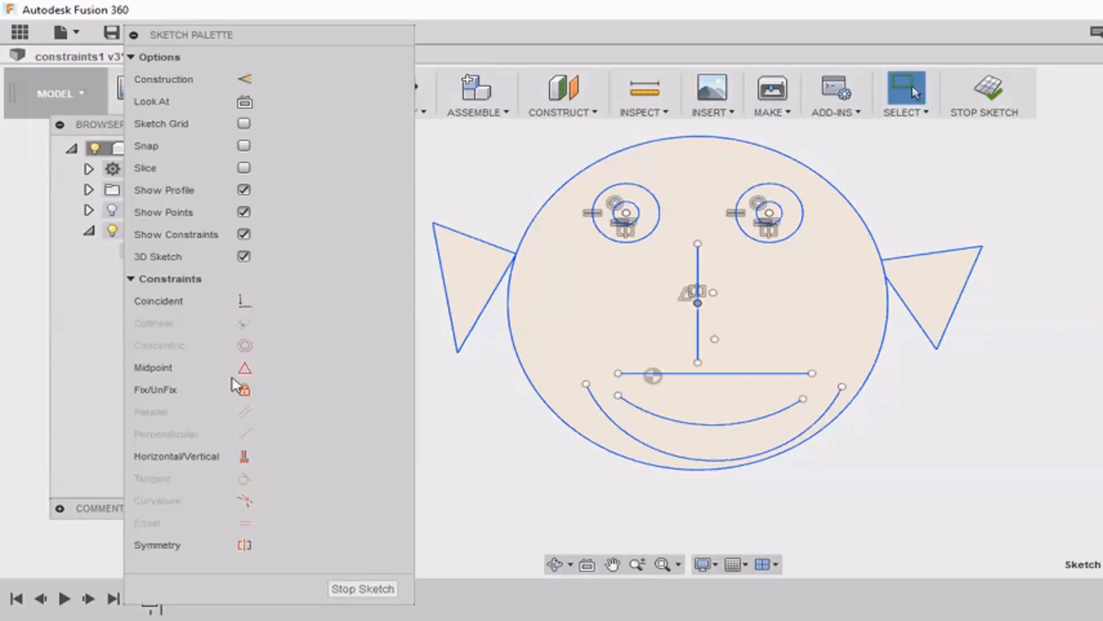
left_click(856, 500)
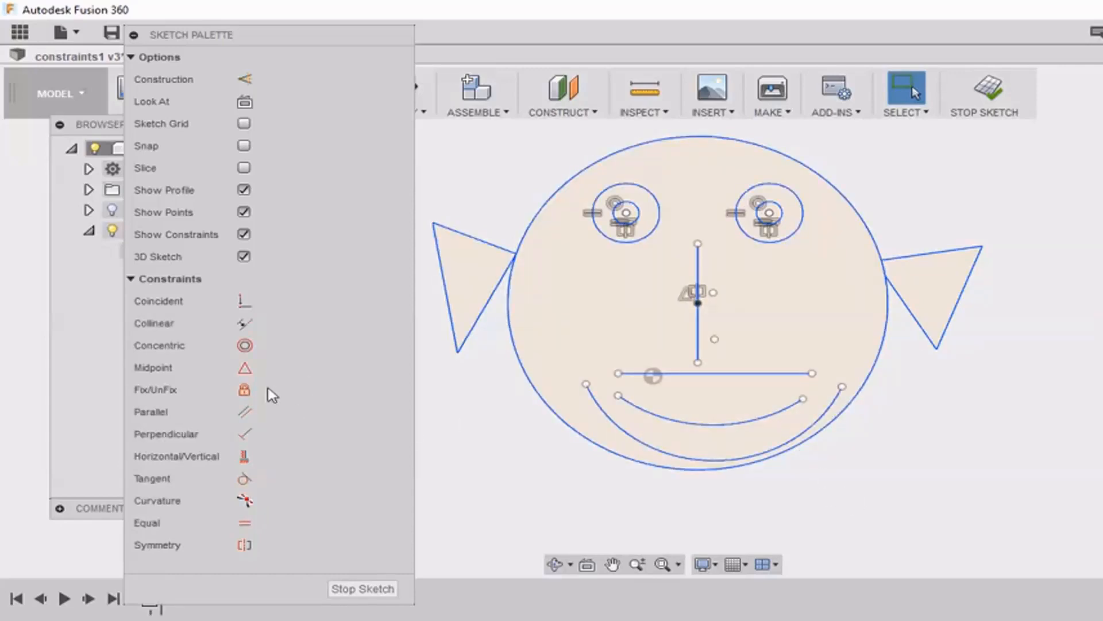
Step: Fix the head circle in place and try moving its center point to test the constraint
left_click(244, 389)
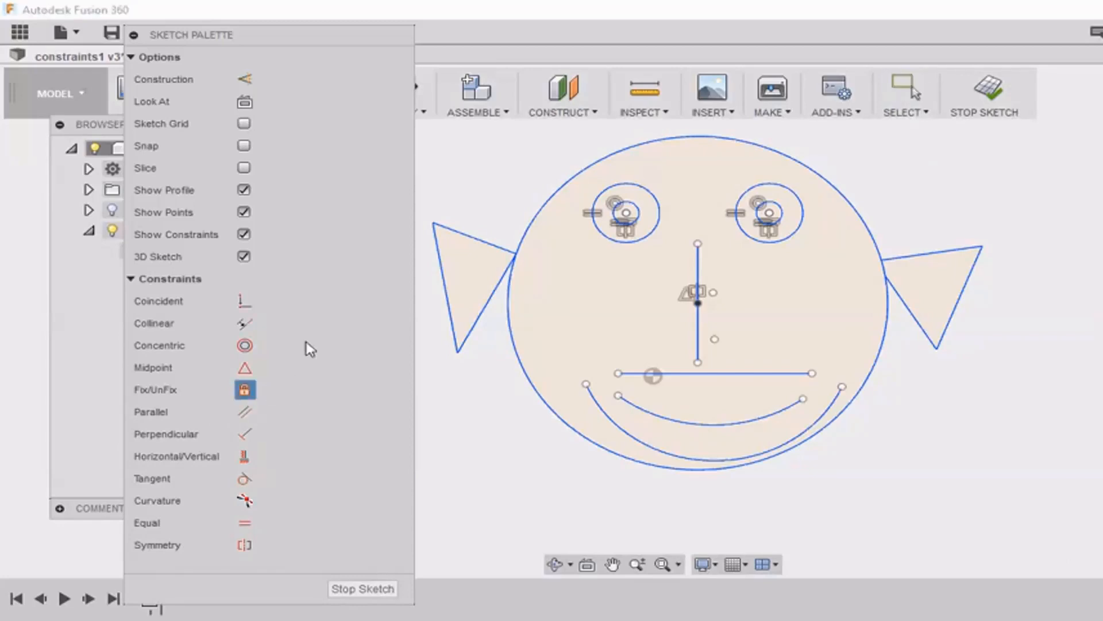
left_click(561, 190)
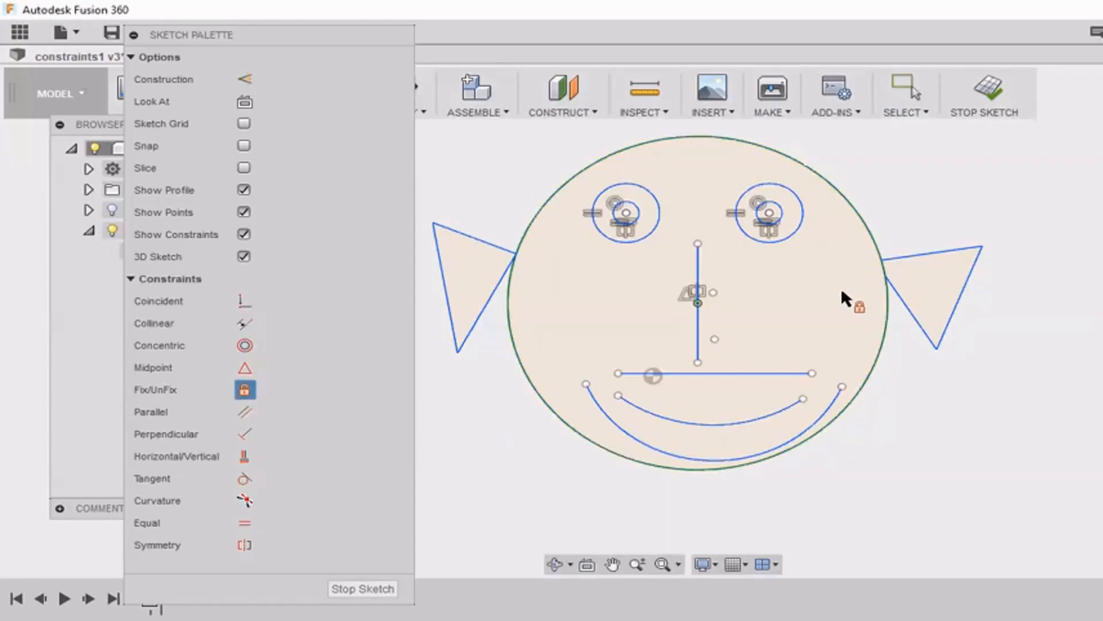
key("Escape")
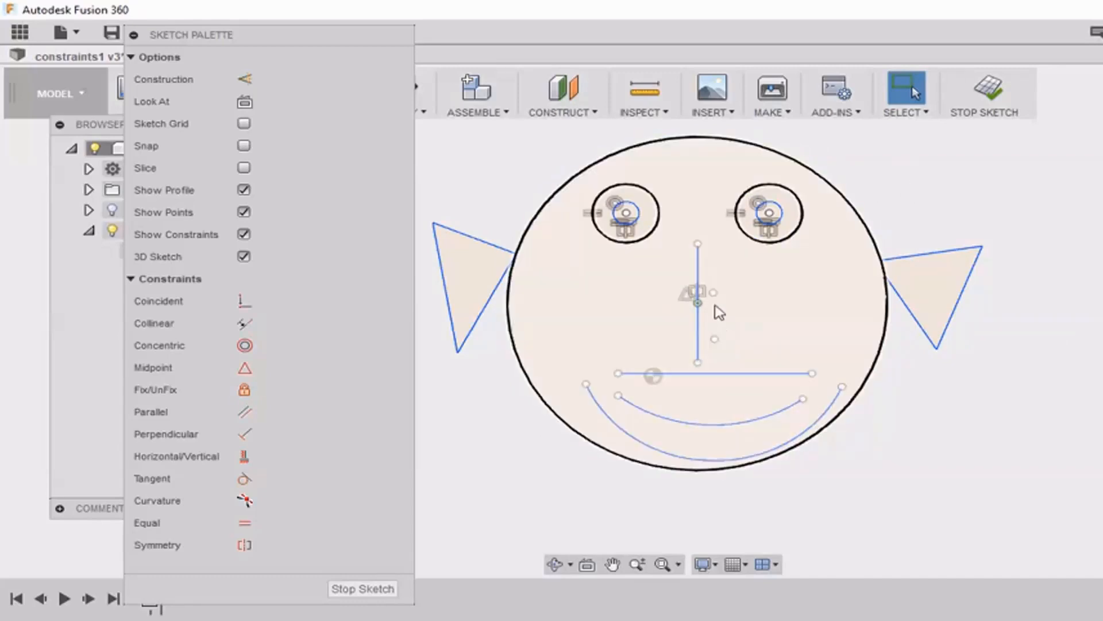
left_click_drag(699, 304, 771, 296)
left_click(824, 293)
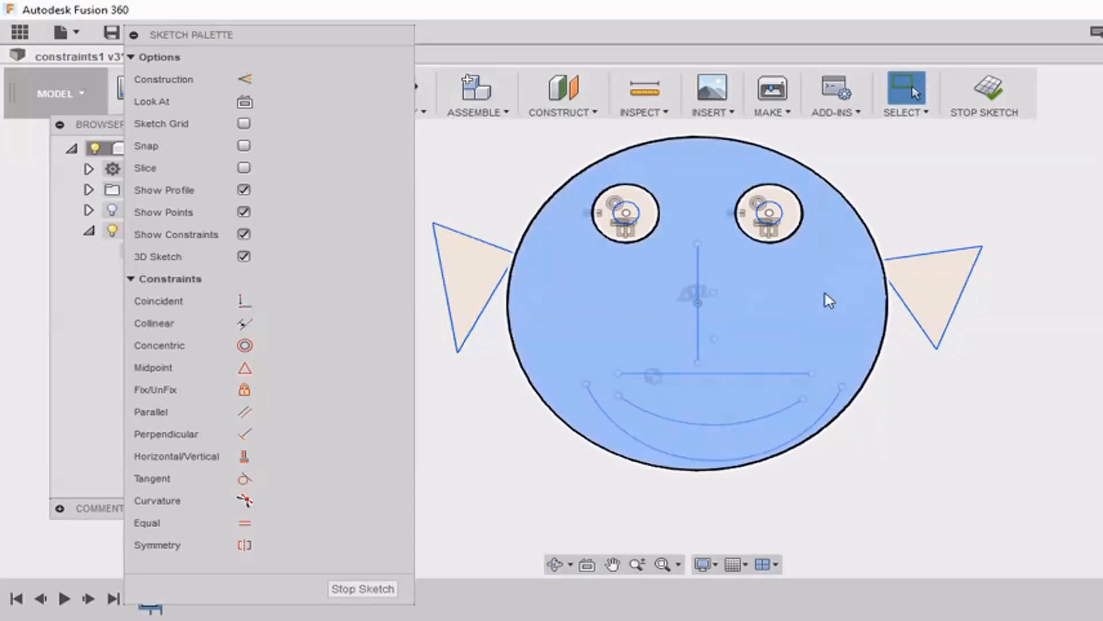
left_click(862, 495)
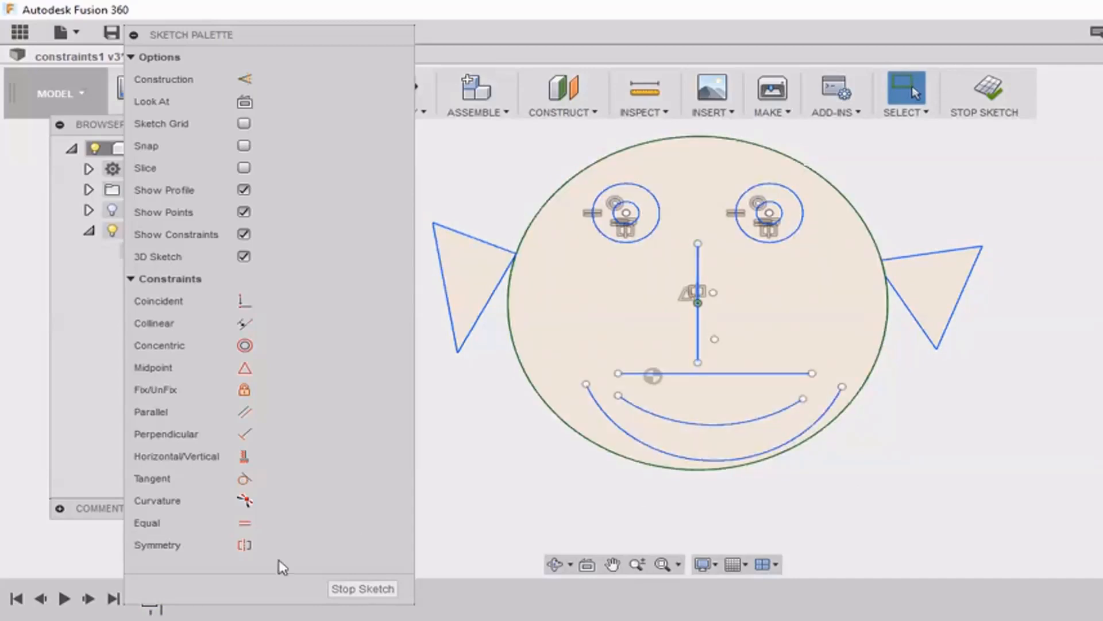
Step: Apply a Horizontal/Vertical constraint to the upper edge of each ear triangle
left_click(244, 456)
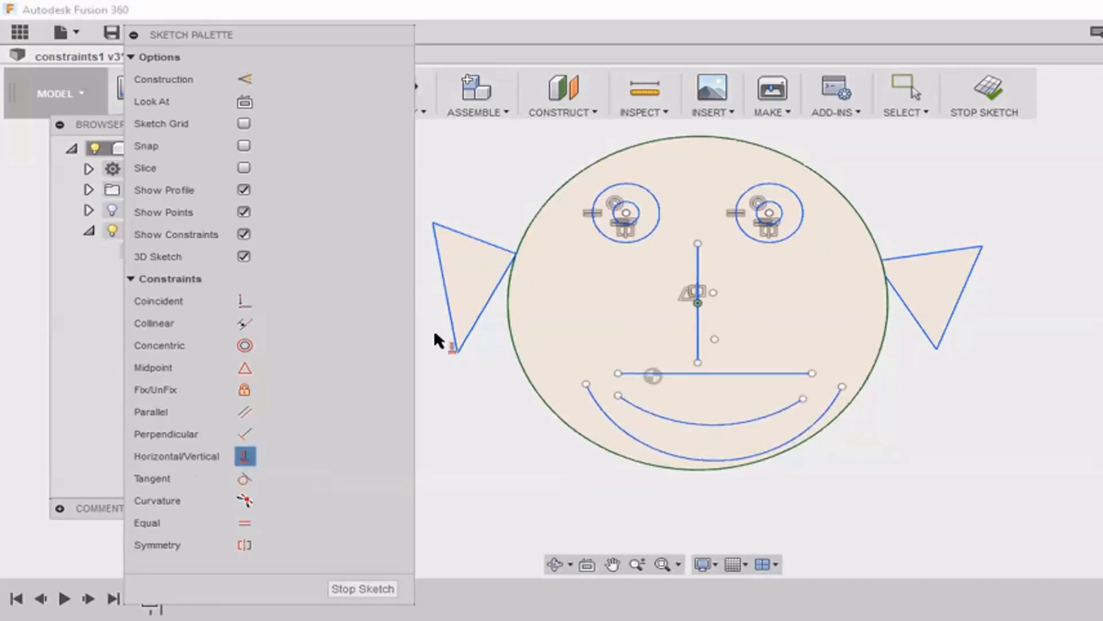
left_click(452, 227)
left_click(932, 245)
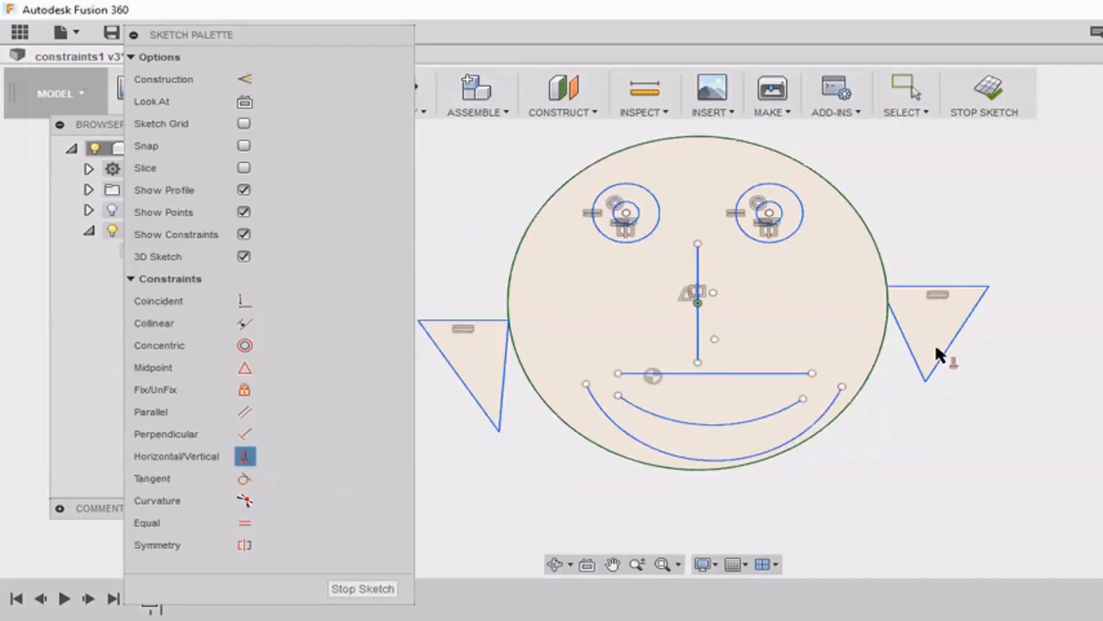
Step: Make the upper edges of both ears collinear and move them up along the head
left_click(245, 323)
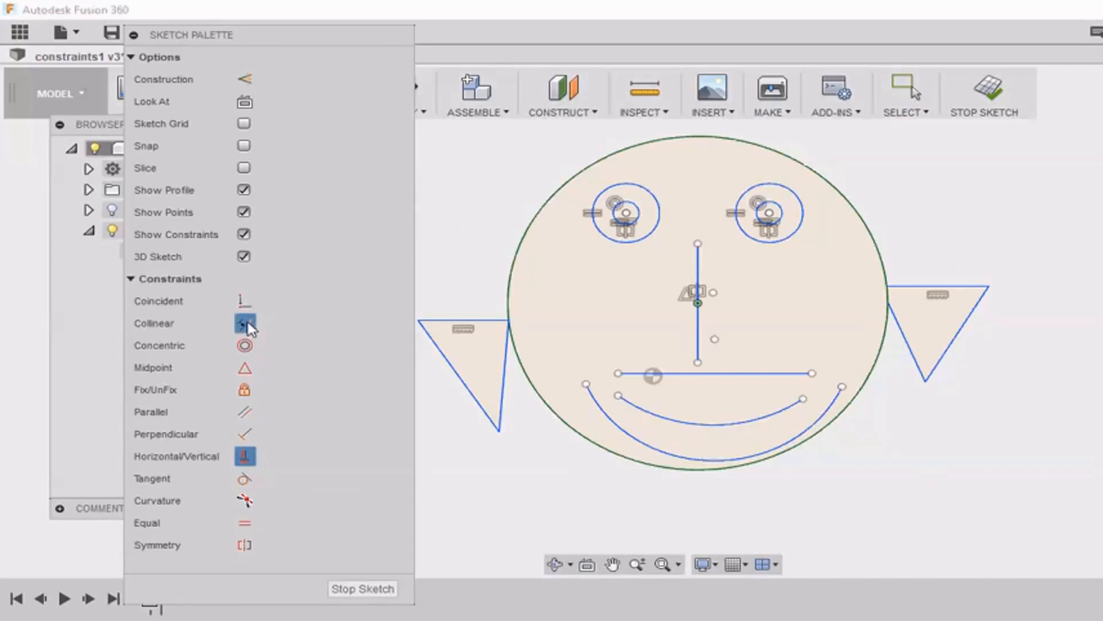
left_click(495, 318)
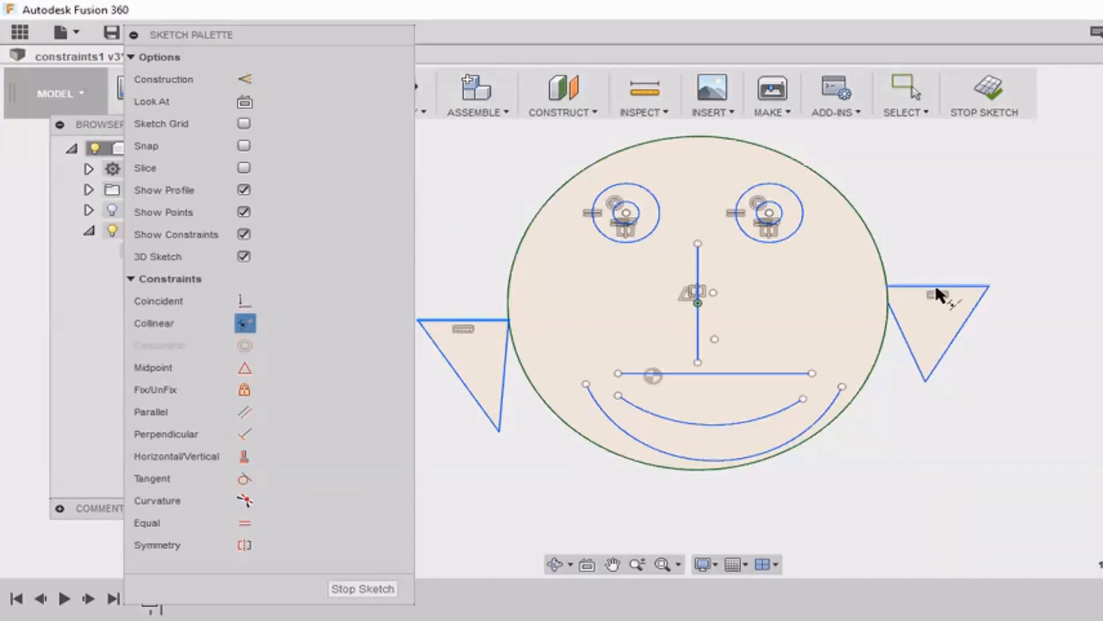
left_click(934, 286)
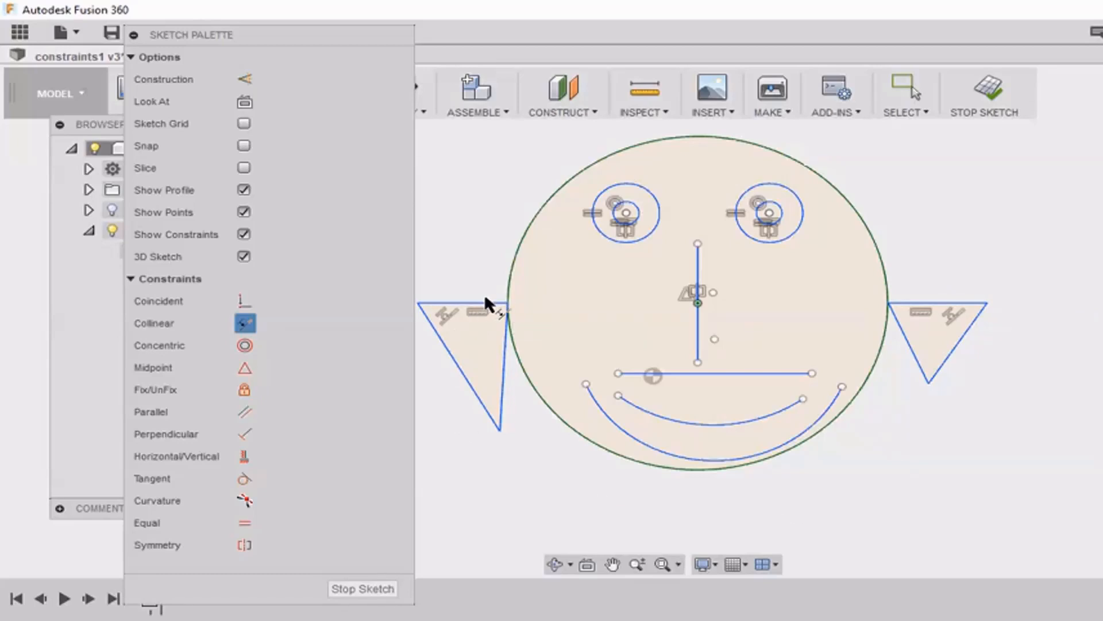
key("Escape")
left_click_drag(495, 303, 512, 241)
scroll(583, 355, "down", 1)
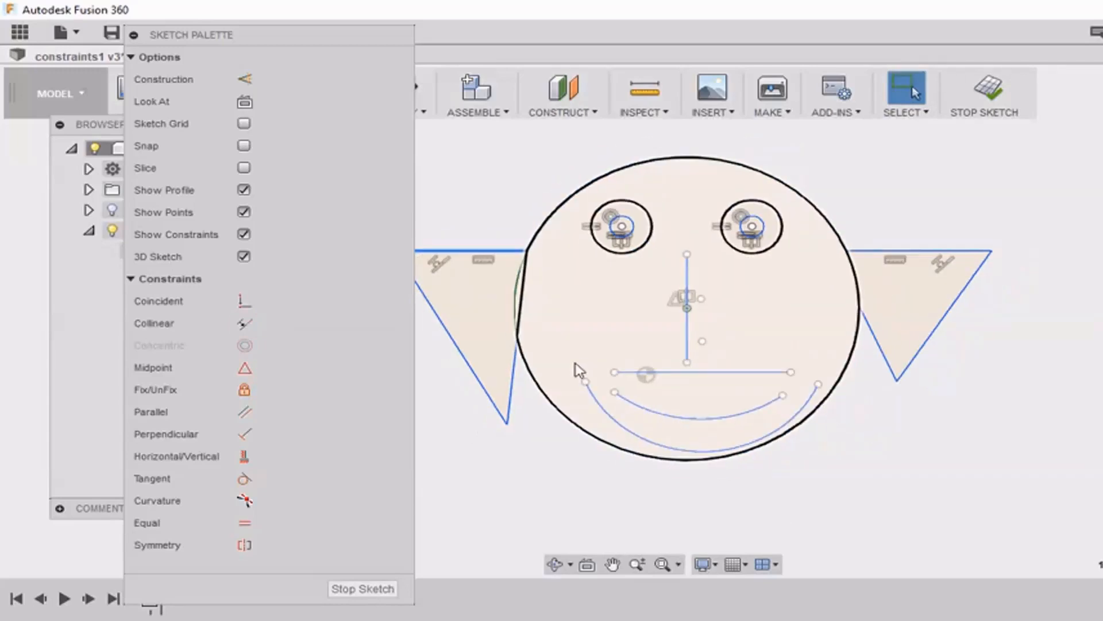
Step: Apply Tangent constraints between the head circle and the inner edge of each ear, left ear first
left_click(244, 478)
left_click(507, 386)
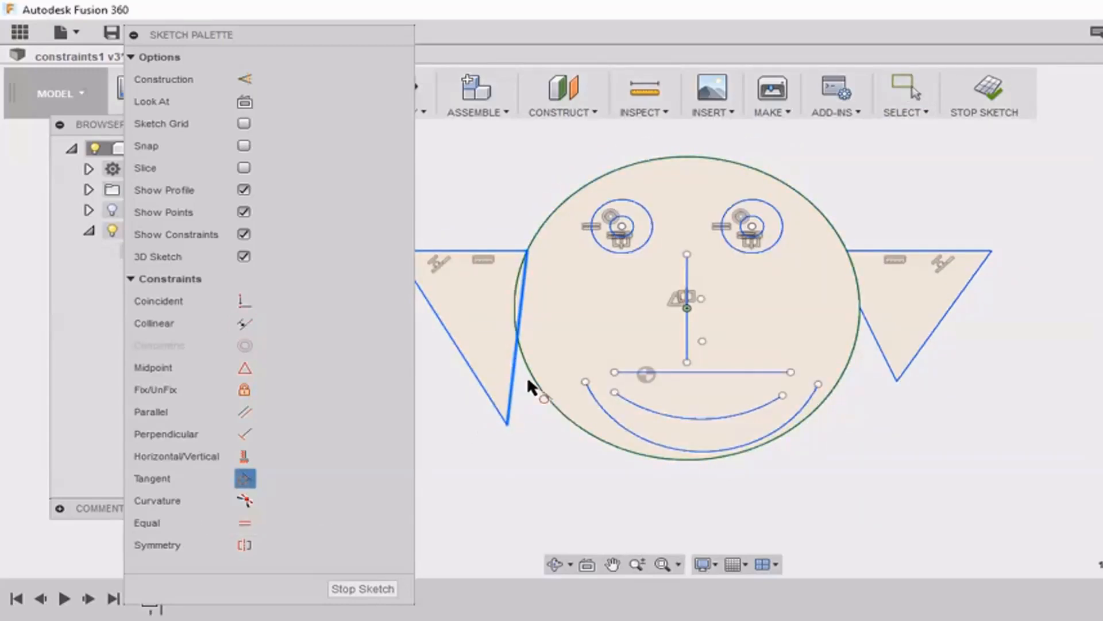
left_click(532, 374)
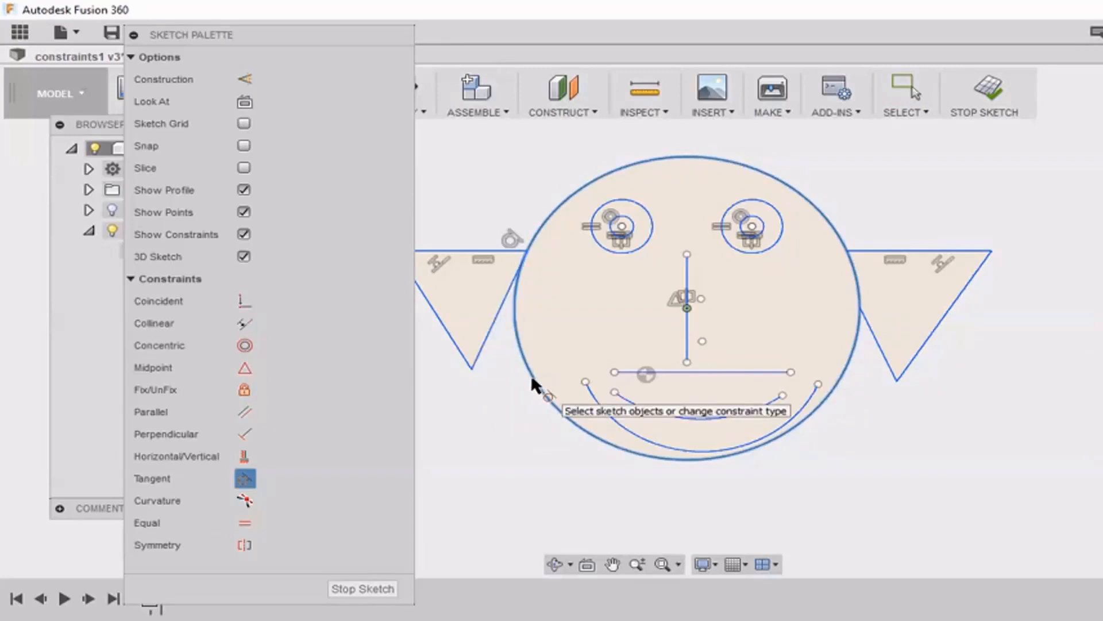
left_click(873, 333)
left_click(858, 333)
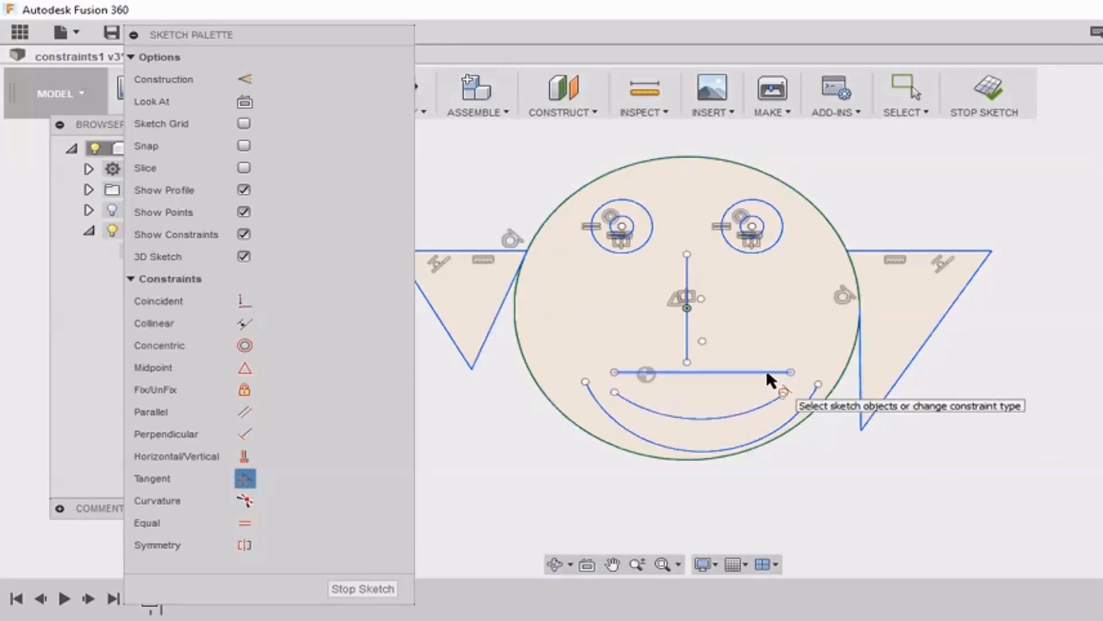
key("Escape")
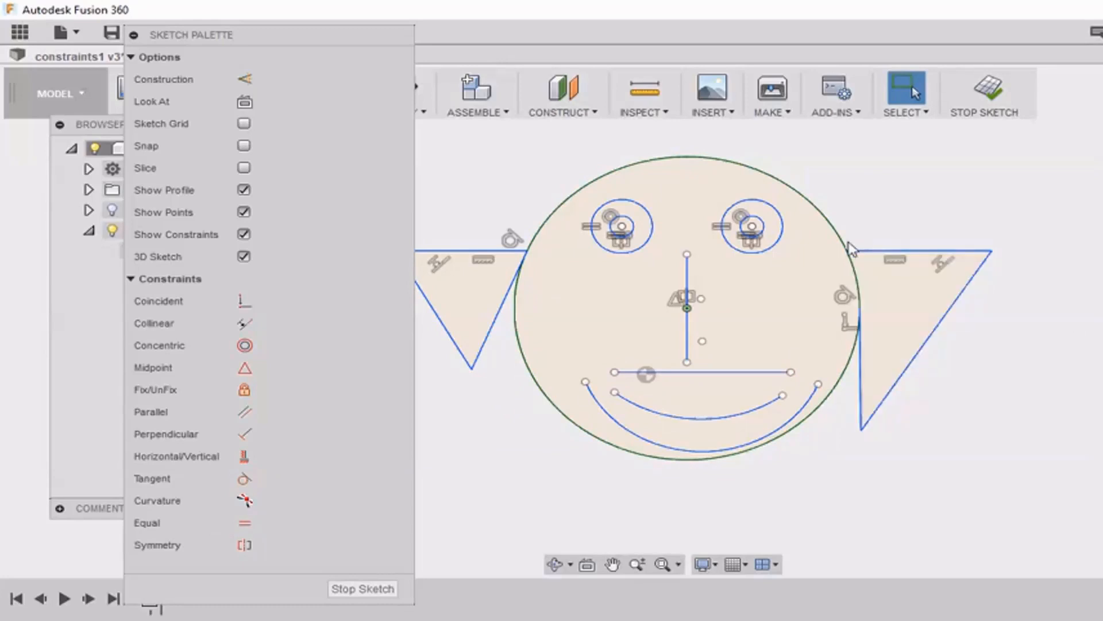
Step: Reposition the right ear's two separate endpoints along the head circle and join them with a Coincident constraint
left_click_drag(850, 249, 871, 226)
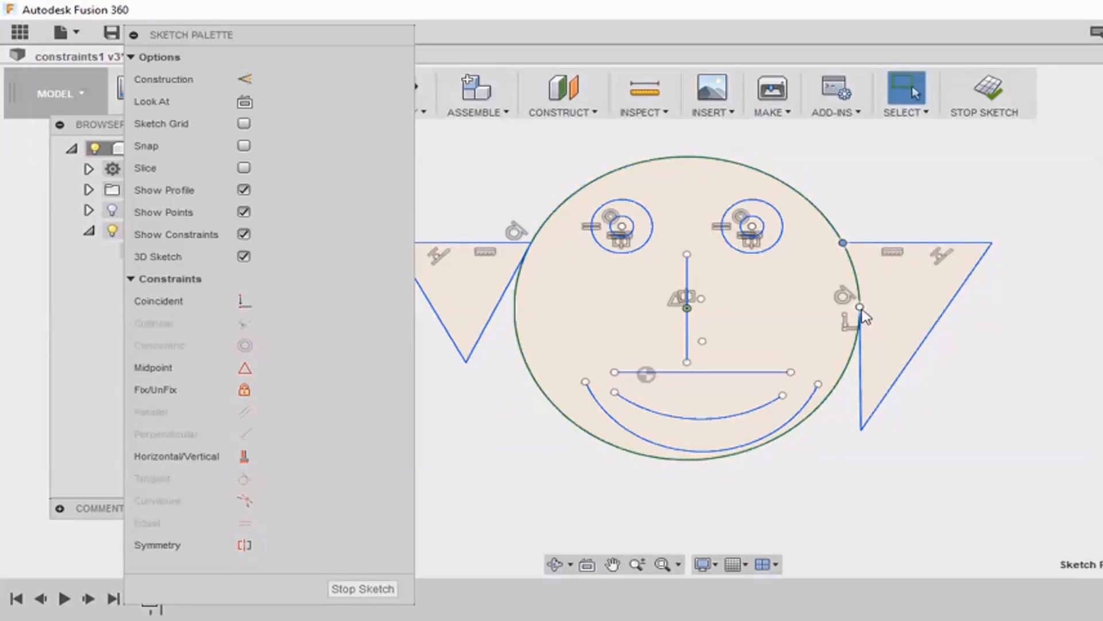
left_click_drag(861, 309, 860, 267)
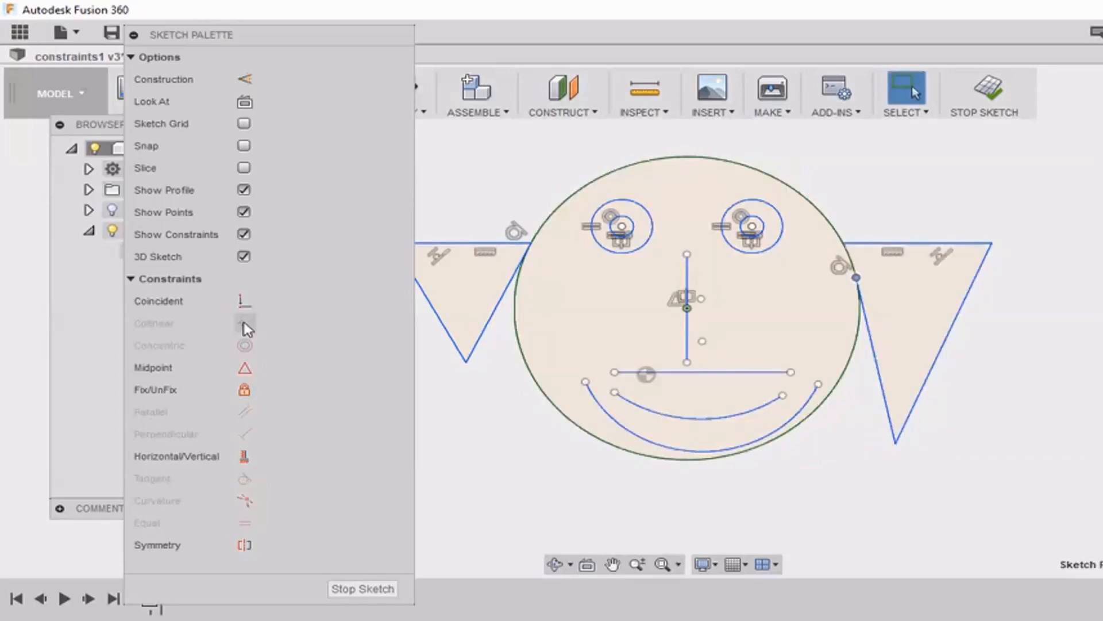
left_click(244, 304)
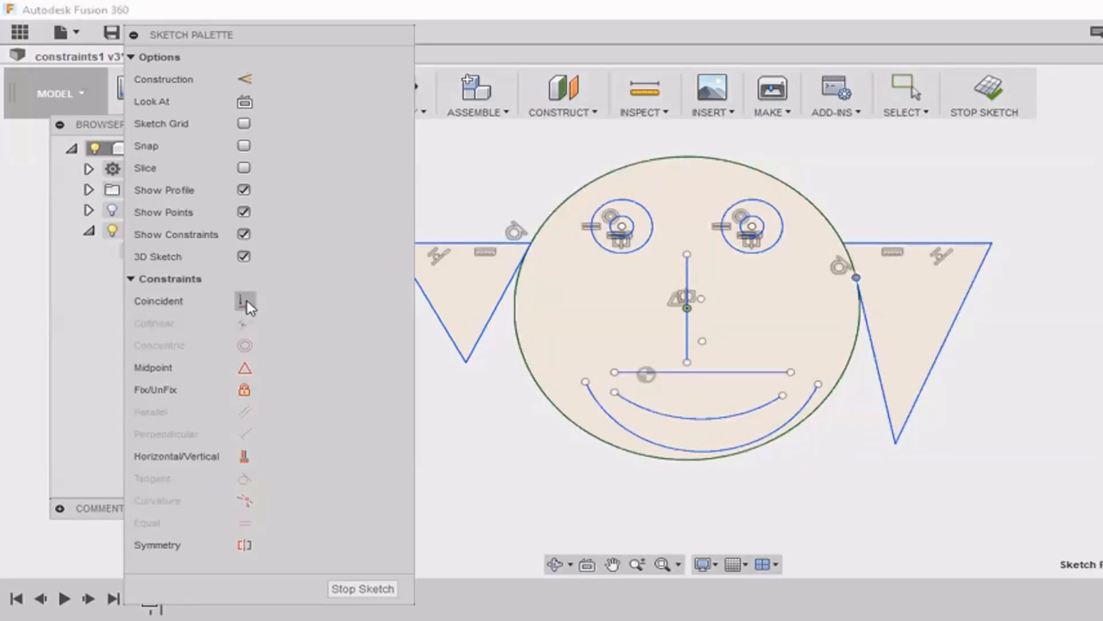
left_click(843, 237)
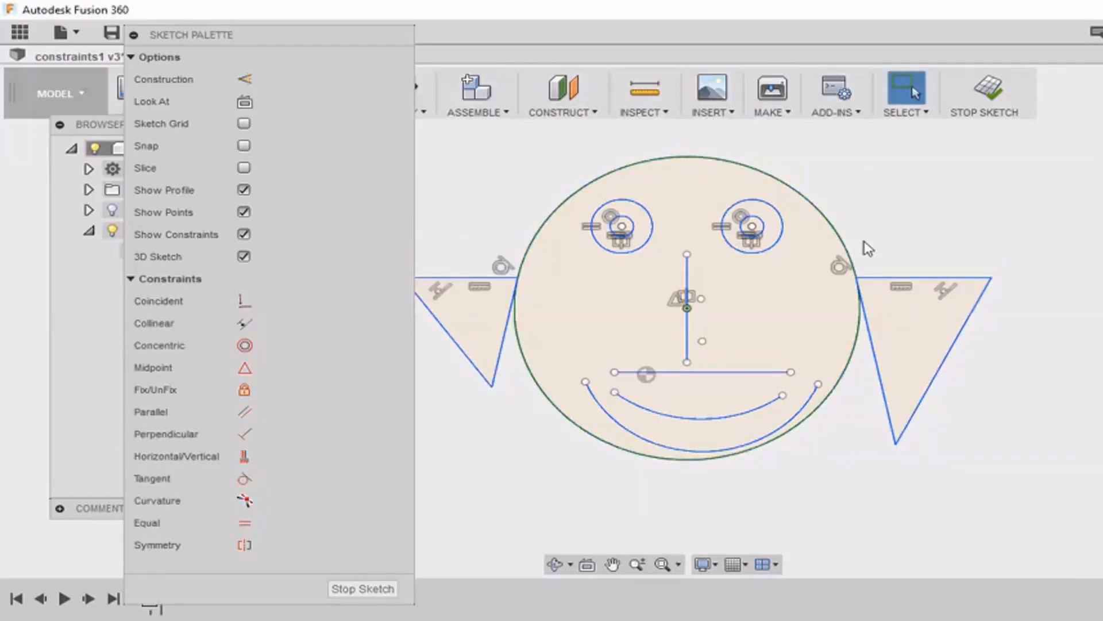
Step: Apply Equal constraints between the inner edges and between the slanted outer edges of the two ear triangles
scroll(860, 250, "down", 2)
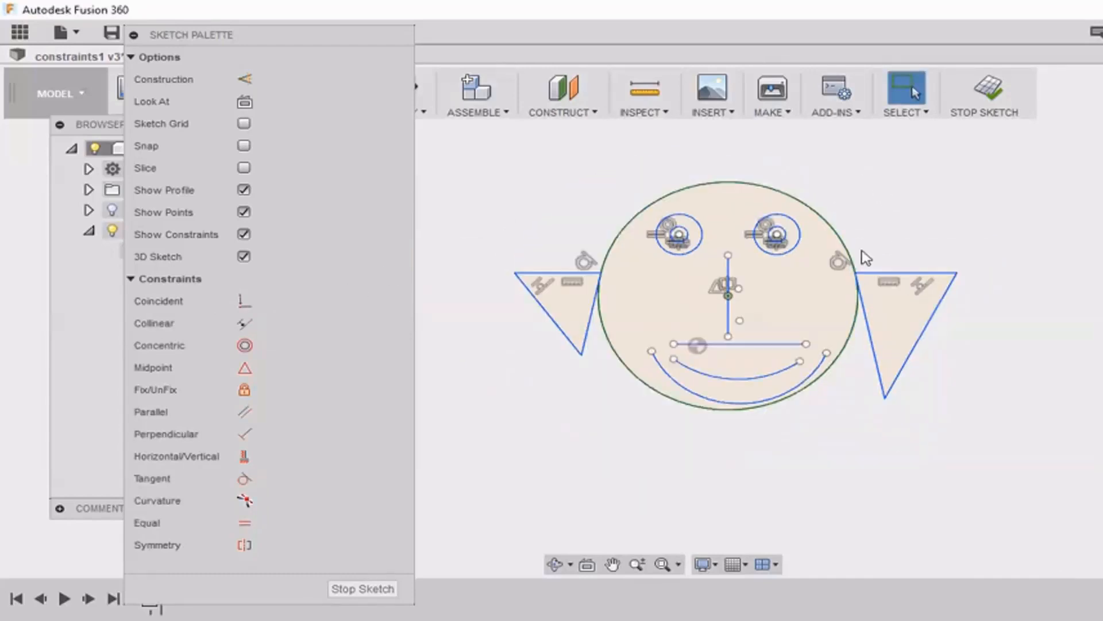
left_click(245, 523)
left_click(588, 336)
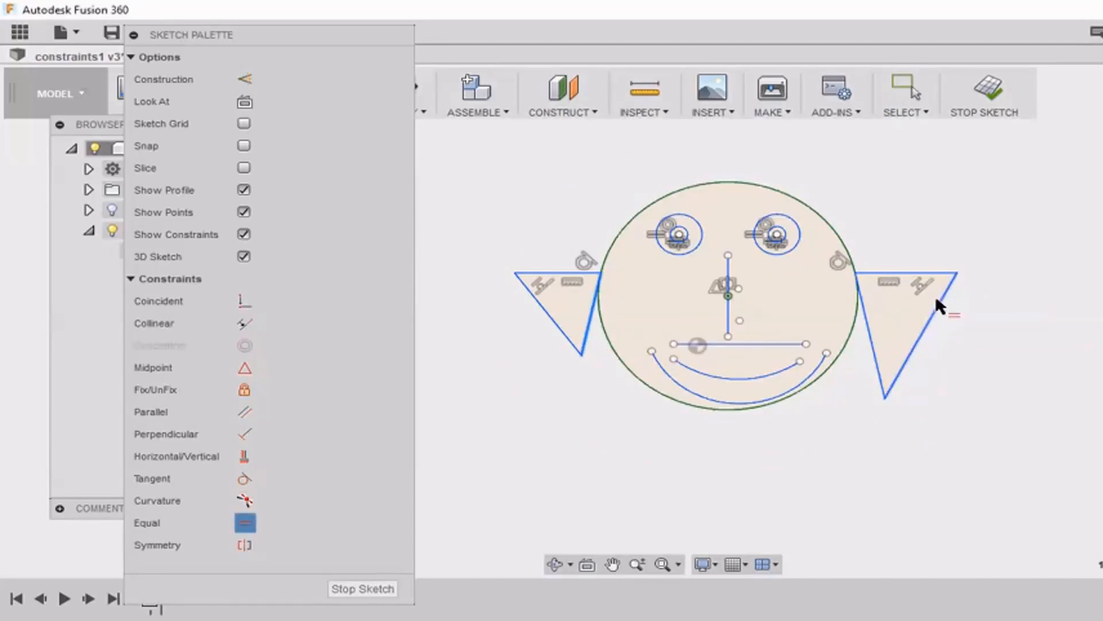
left_click(867, 331)
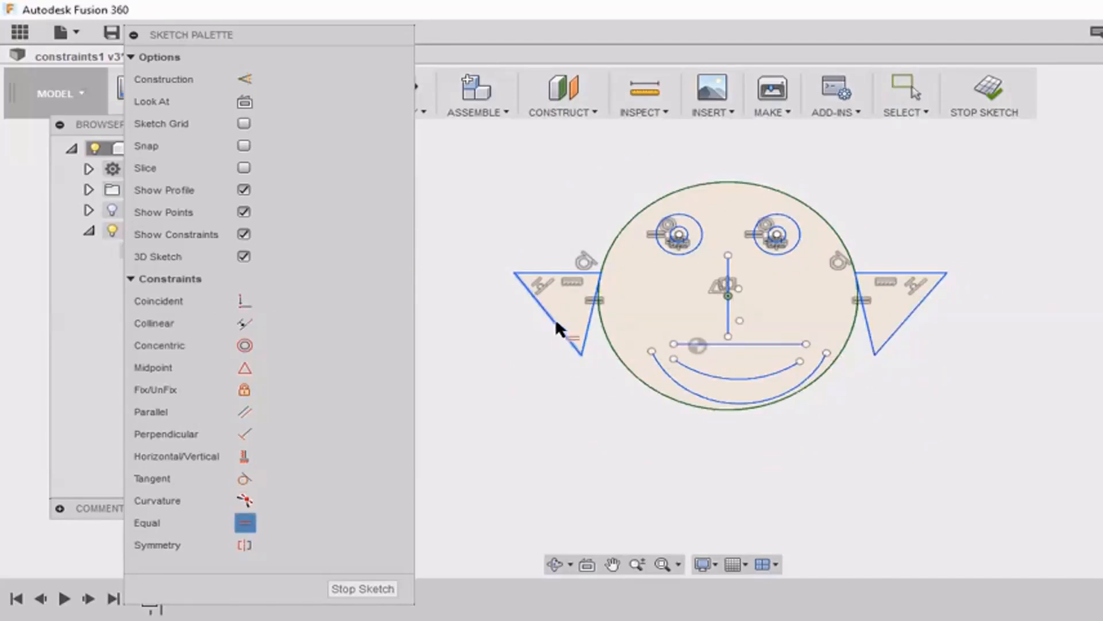
left_click(555, 318)
left_click(930, 292)
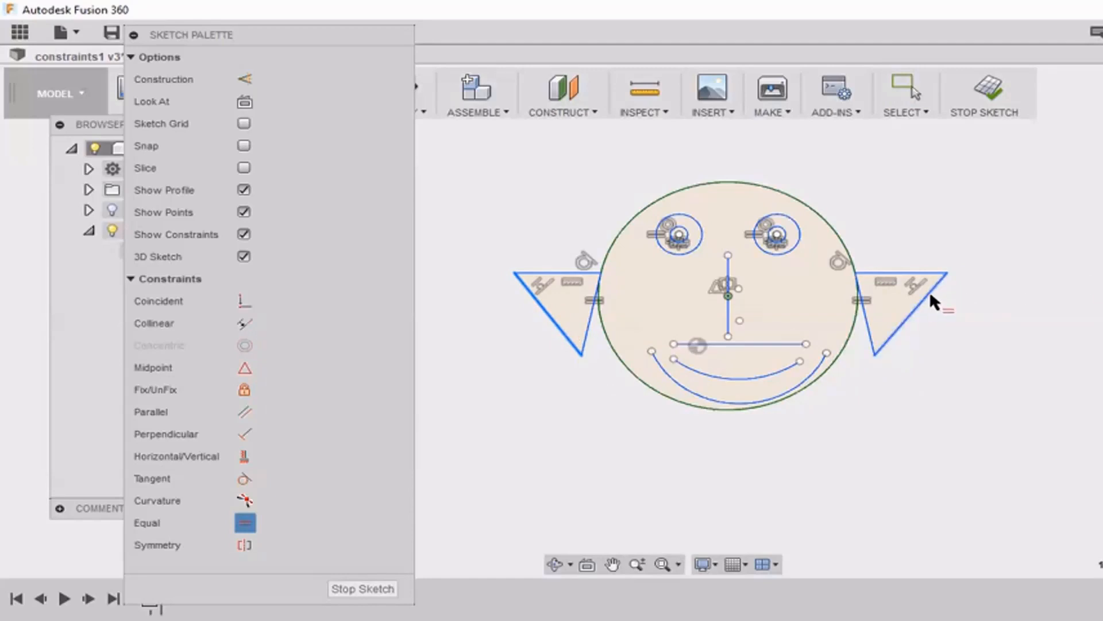
key("Escape")
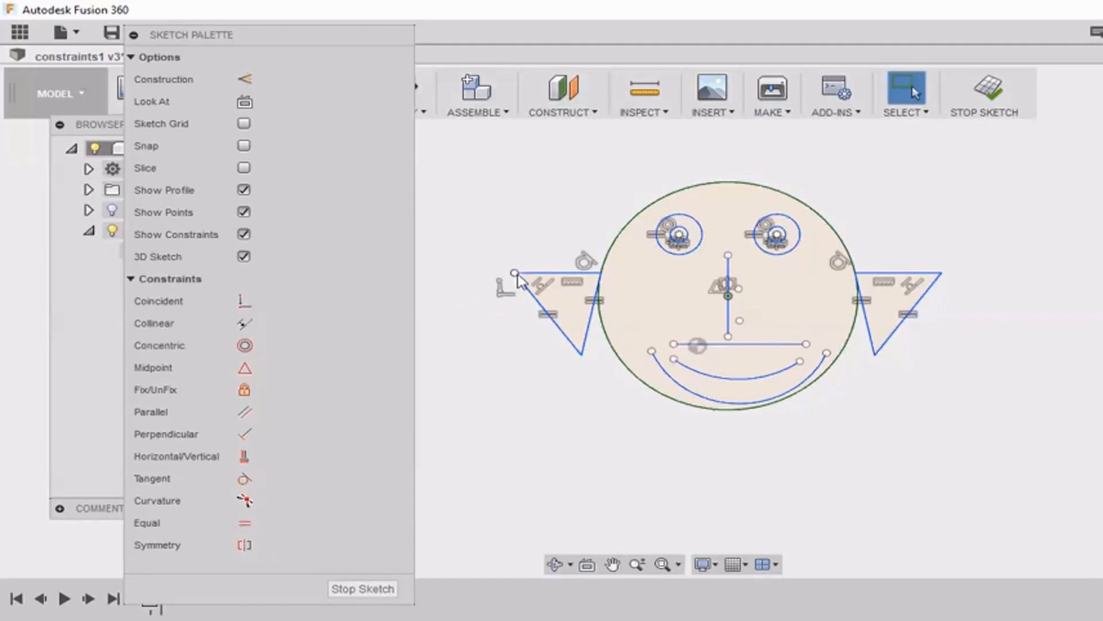
Step: Narrow the ears by moving the left ear's outer corner inward, and raise both ears slightly along the head
left_click_drag(515, 274, 555, 275)
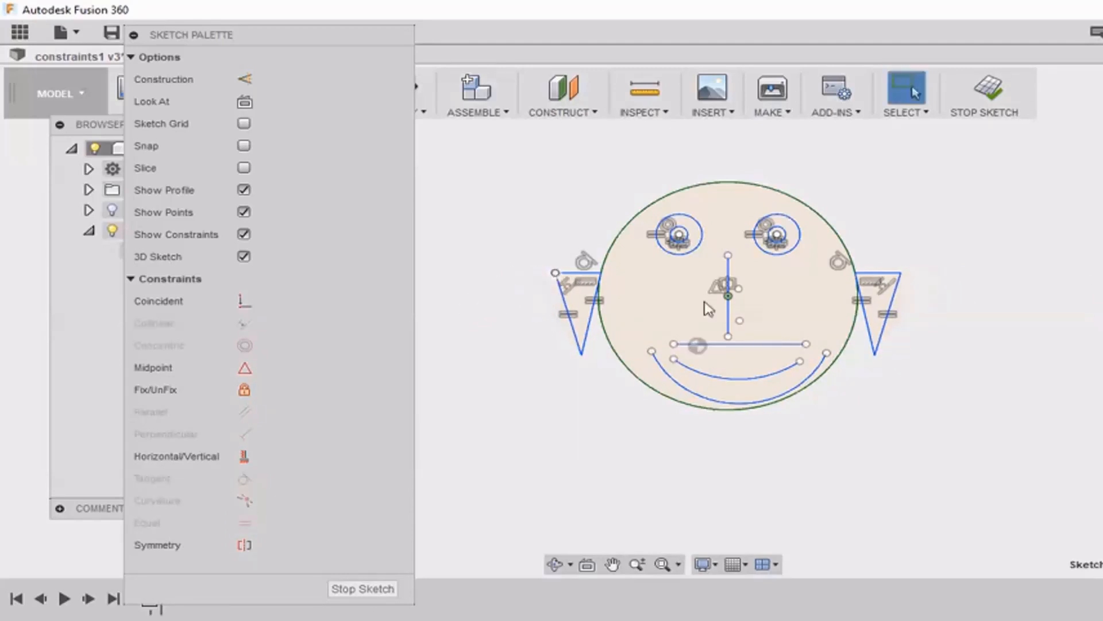
scroll(848, 190, "up", 2)
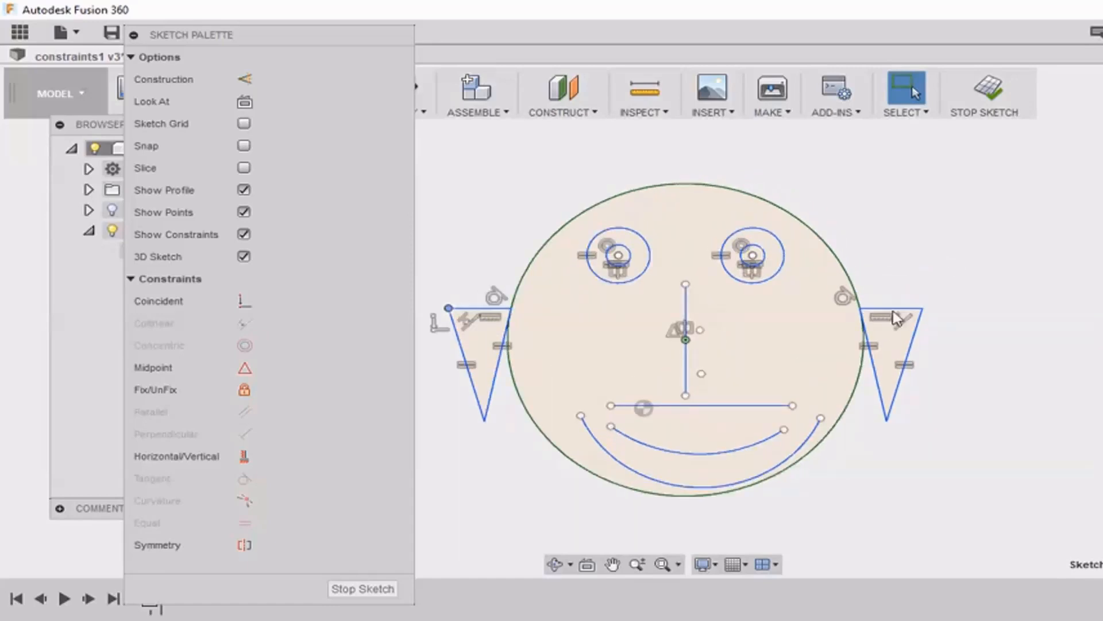
left_click_drag(896, 312, 895, 283)
left_click(885, 243)
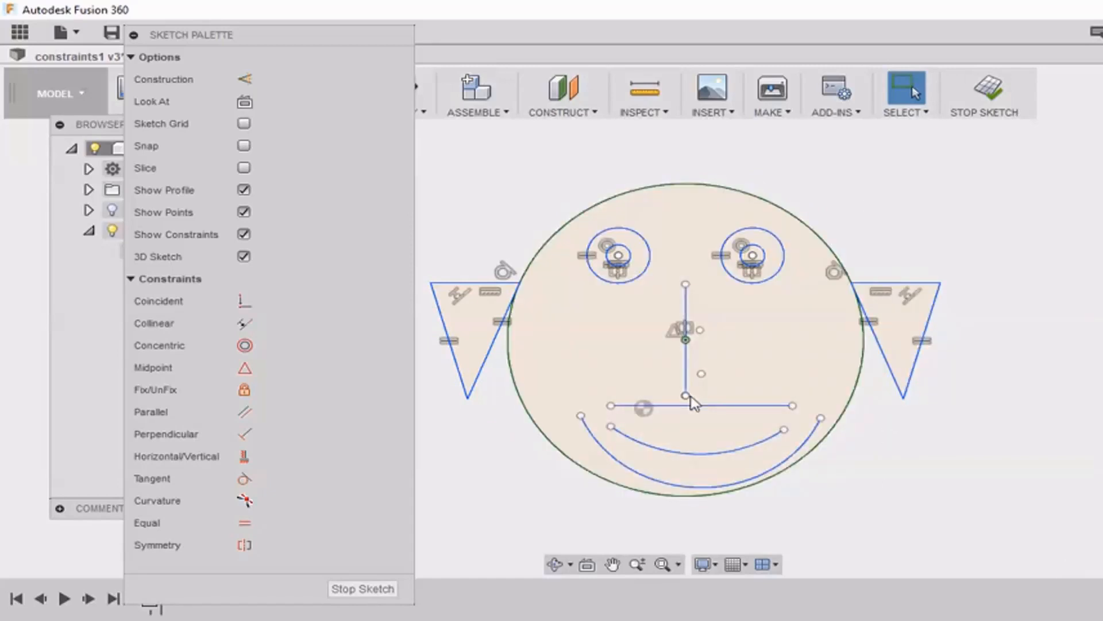
Step: Move the straight mouth line slightly down and make it perpendicular to the vertical nose line
left_click_drag(693, 403, 690, 419)
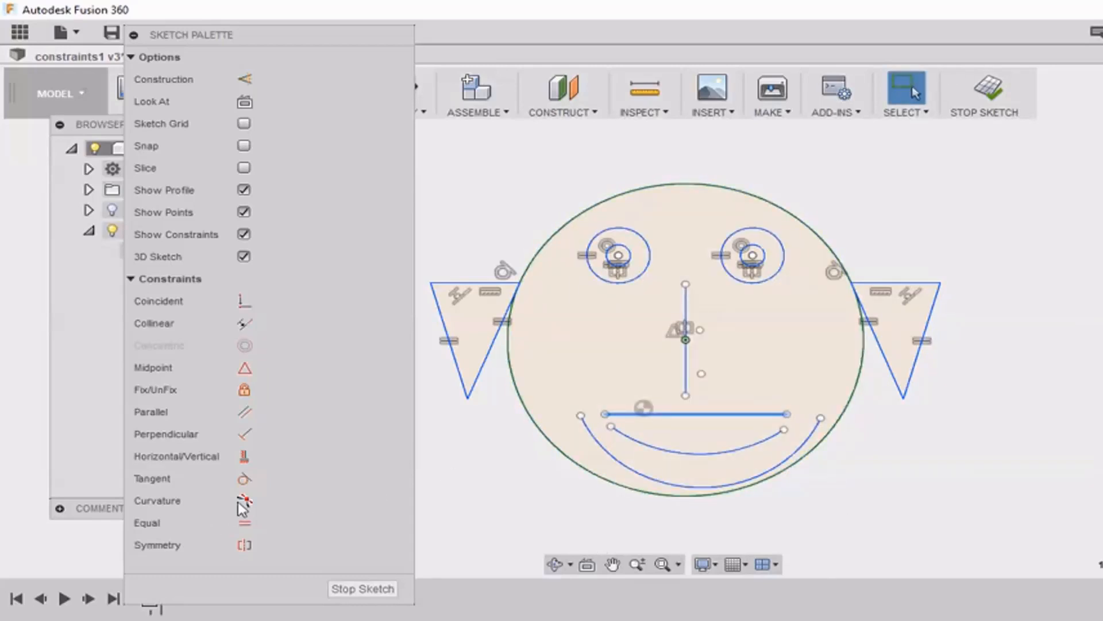
left_click(253, 440)
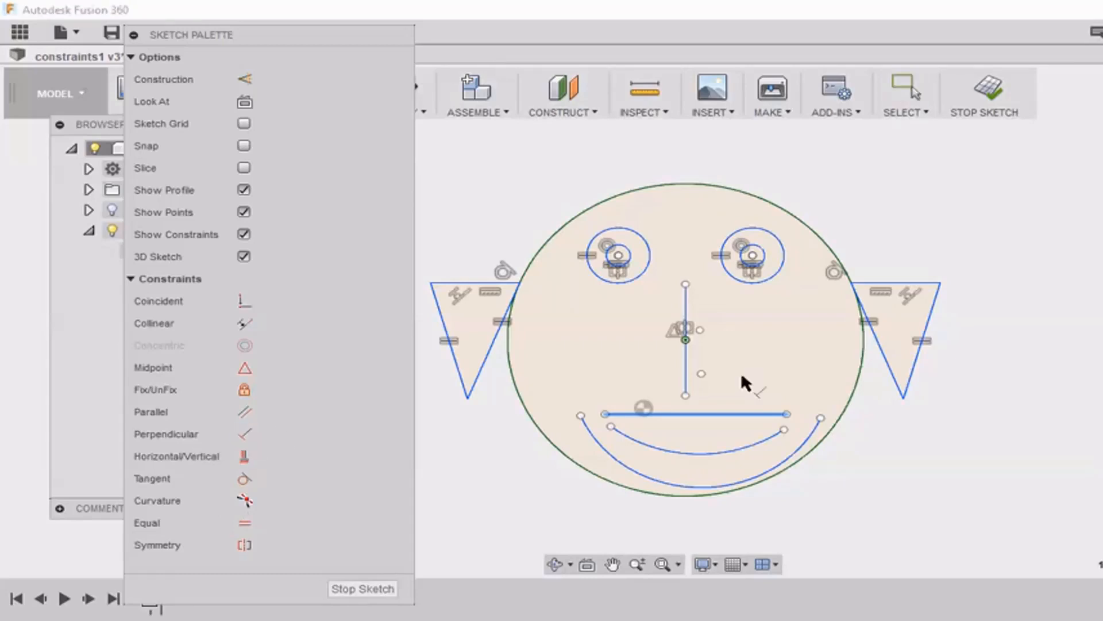
left_click(686, 352)
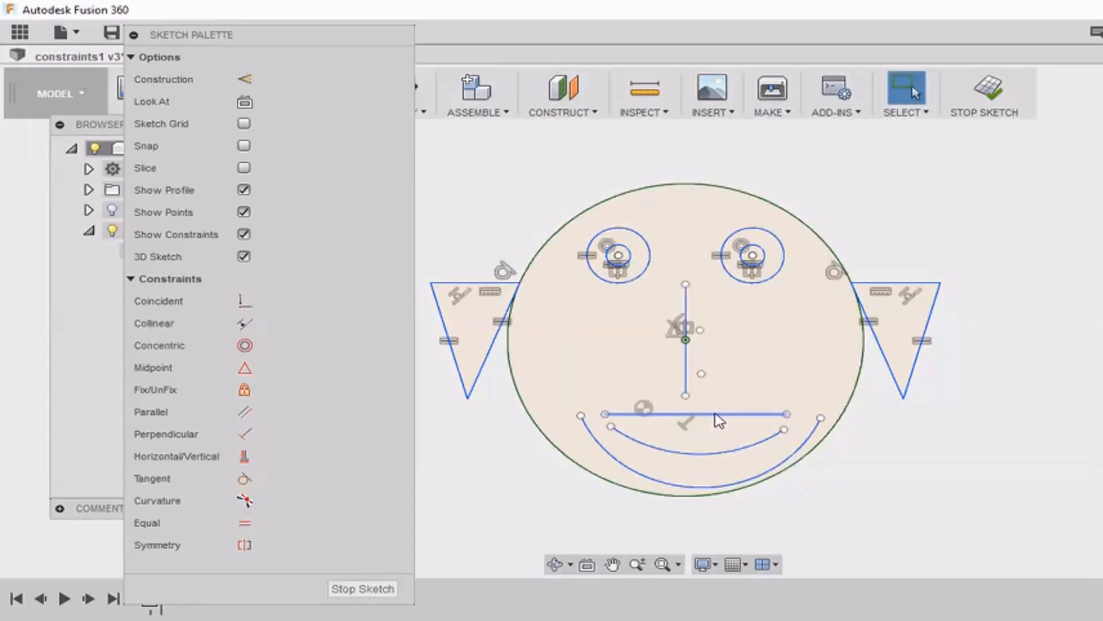
left_click(768, 360)
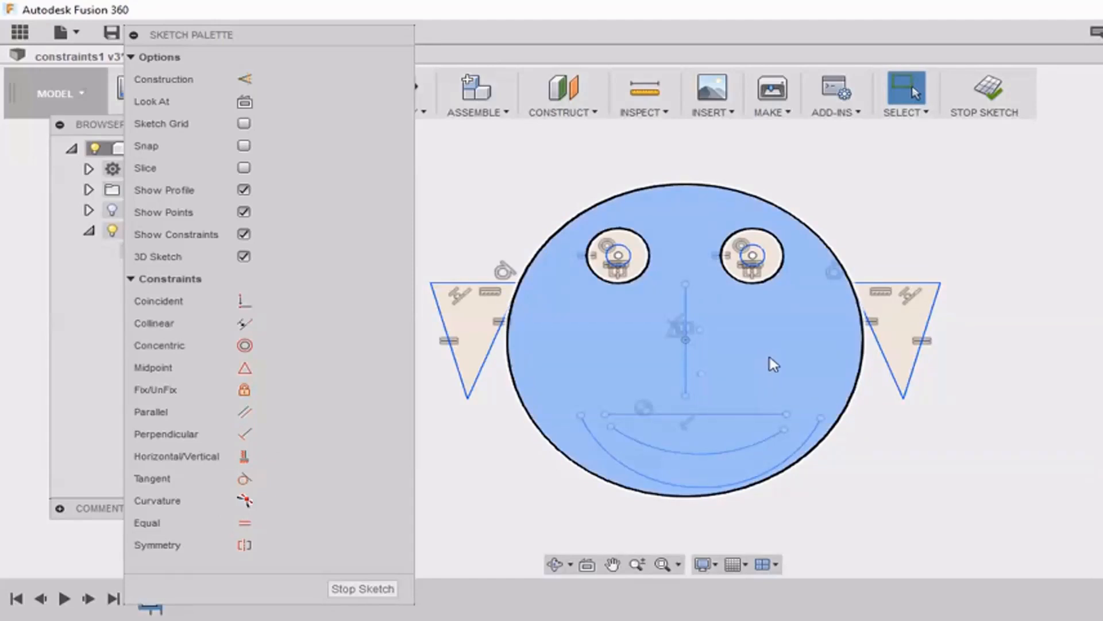
left_click(875, 453)
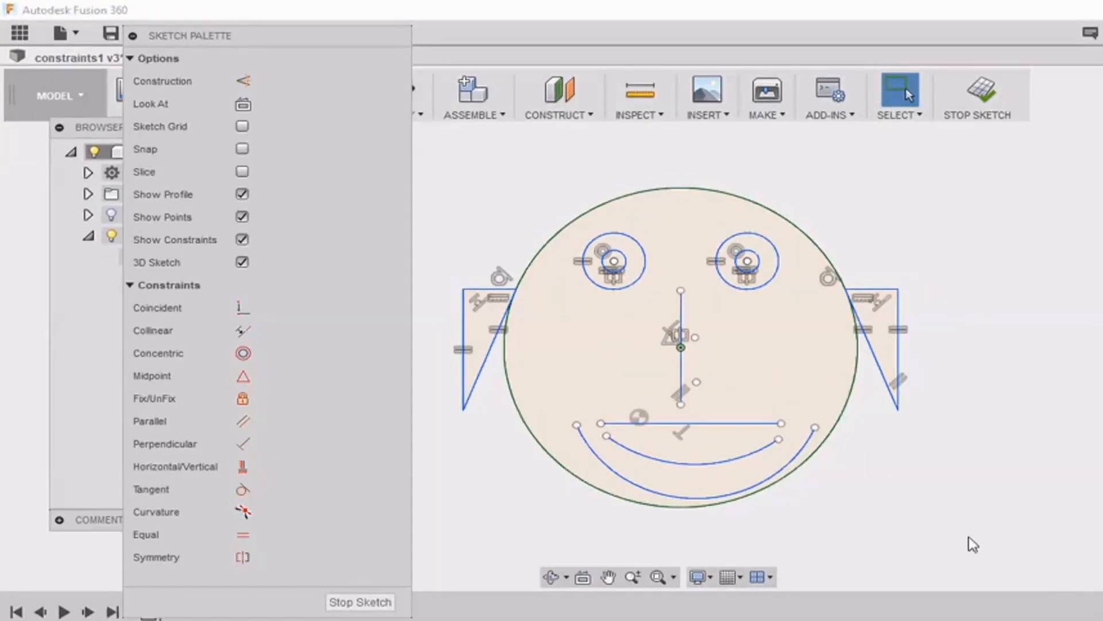
Step: Examine which constraints can be applied to the right ear's upper and outer edges when both are selected
left_click(886, 289)
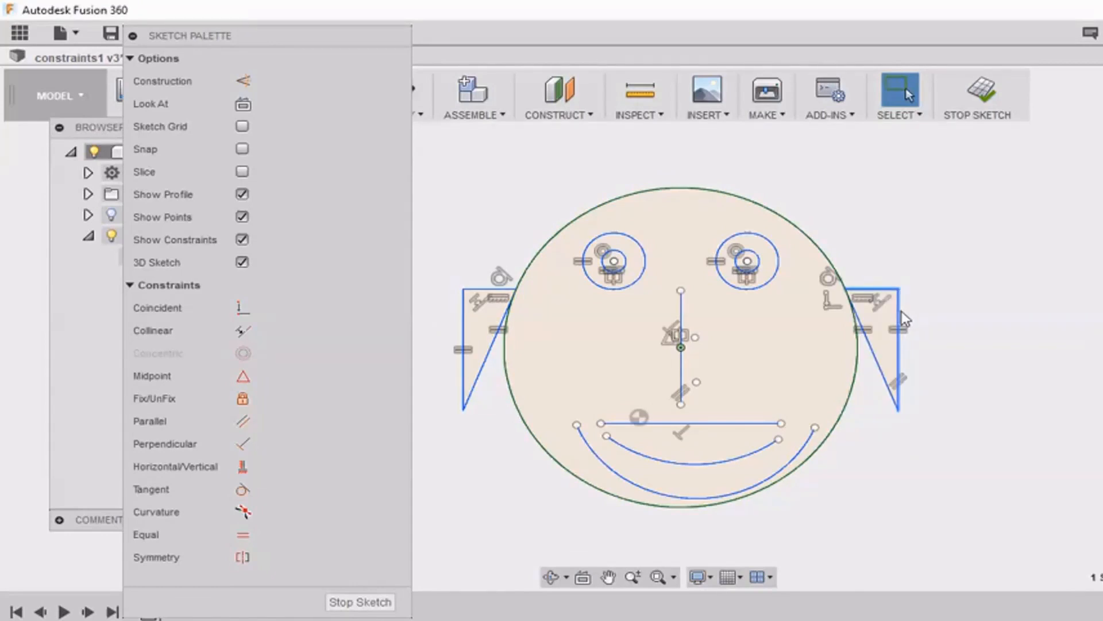
left_click(900, 313)
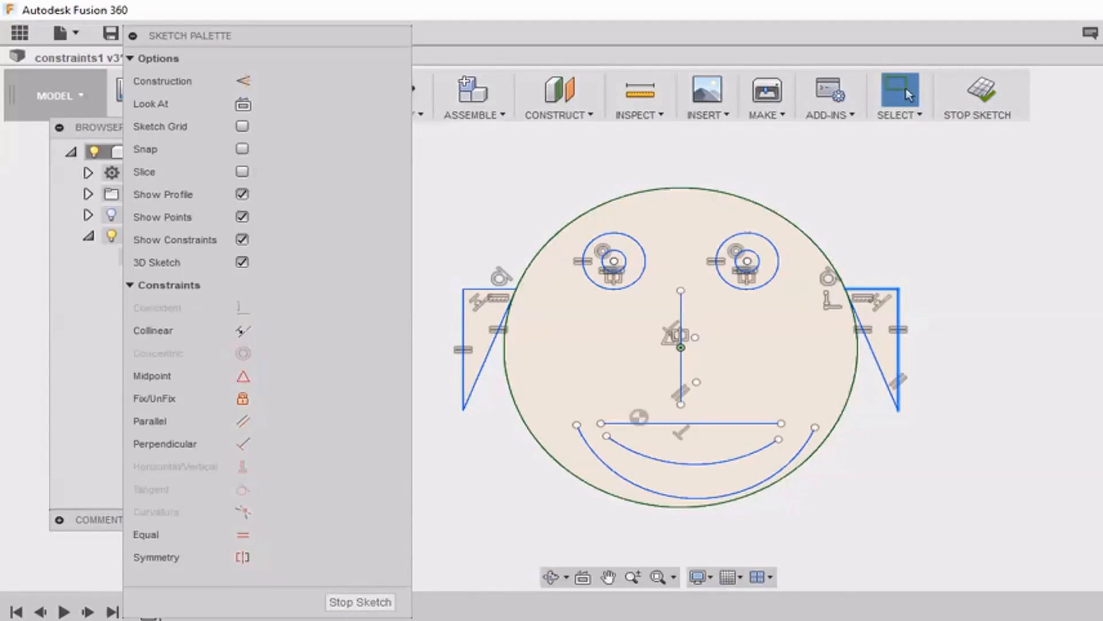
left_click(873, 252)
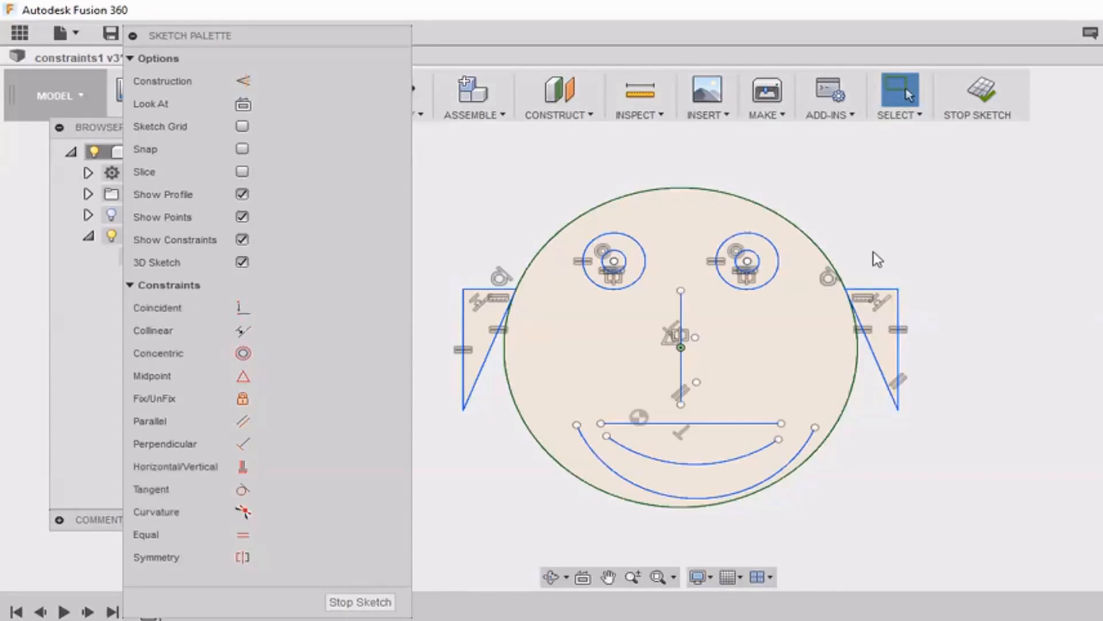
left_click(888, 290)
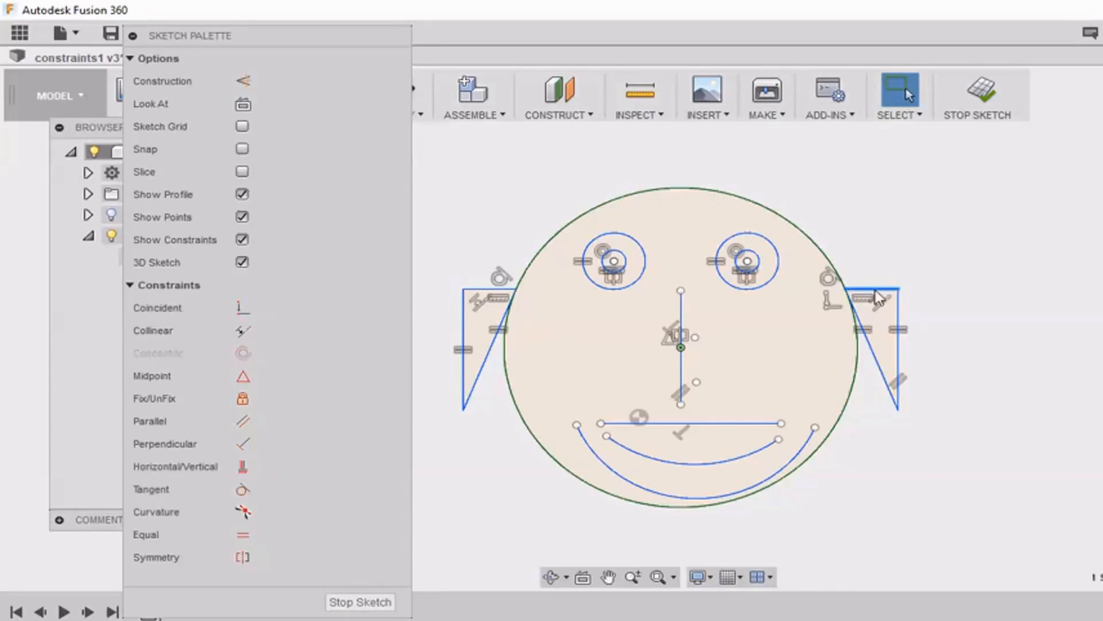
left_click(898, 321)
right_click(886, 260)
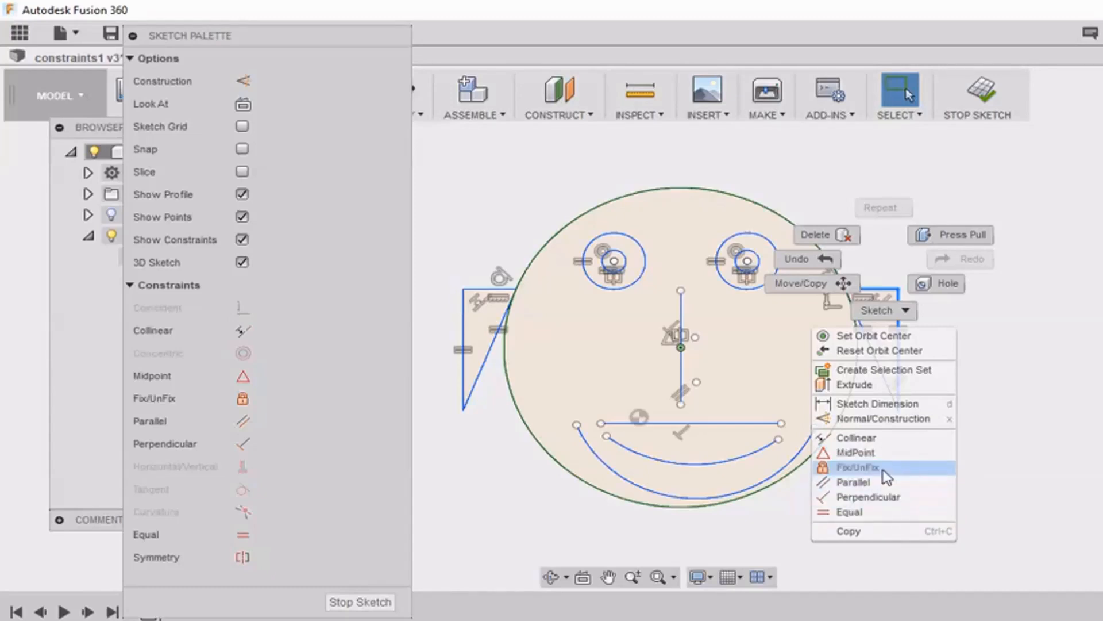
left_click(893, 236)
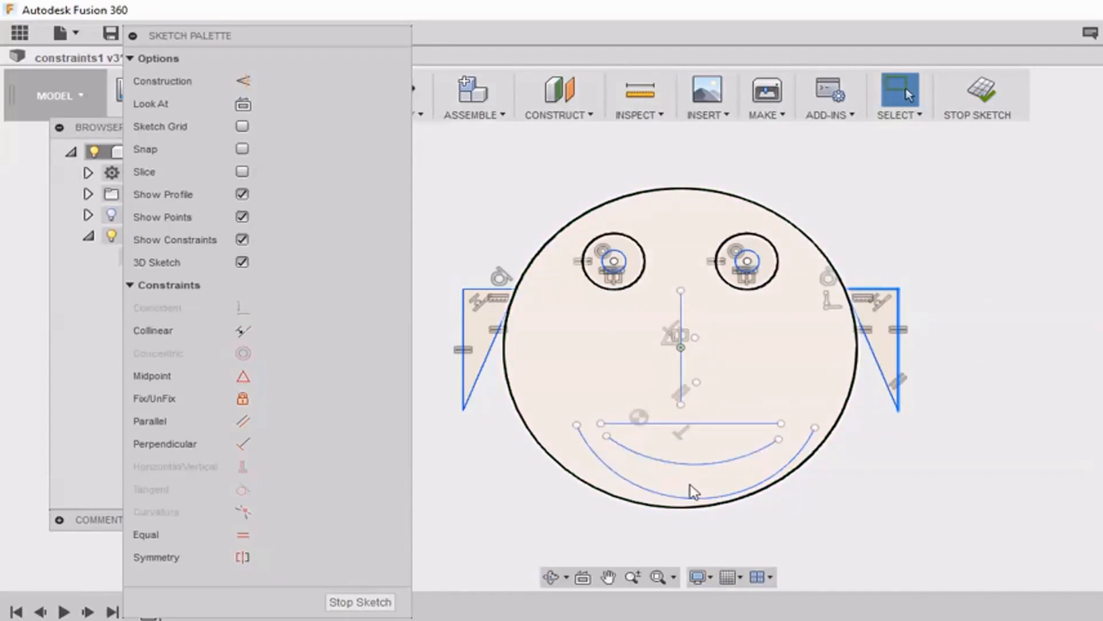
left_click(734, 521)
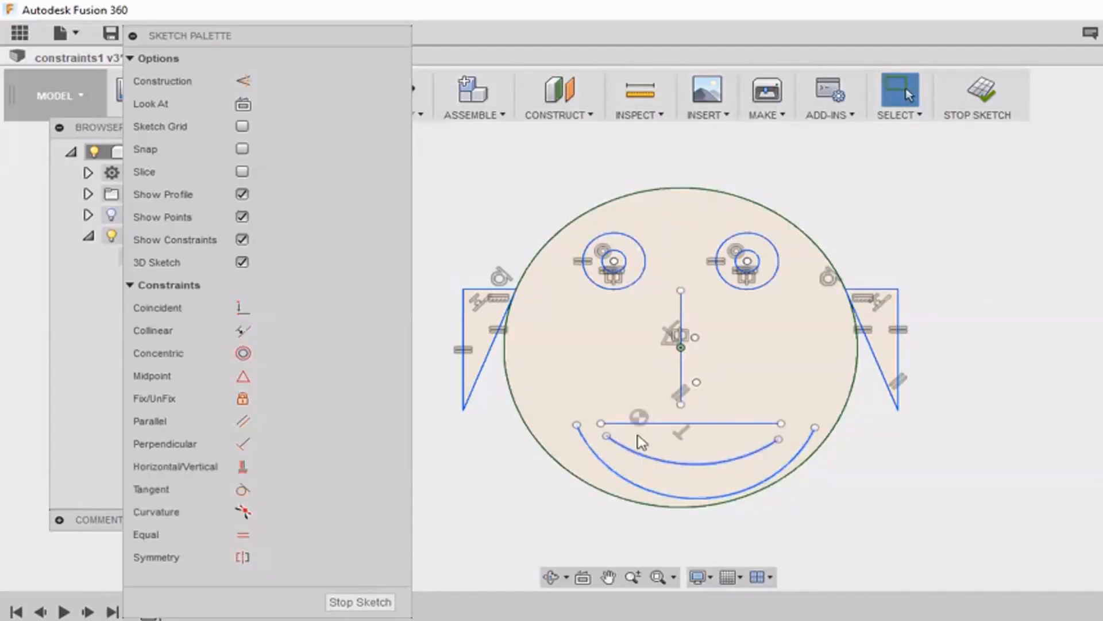
left_click_drag(682, 405, 684, 408)
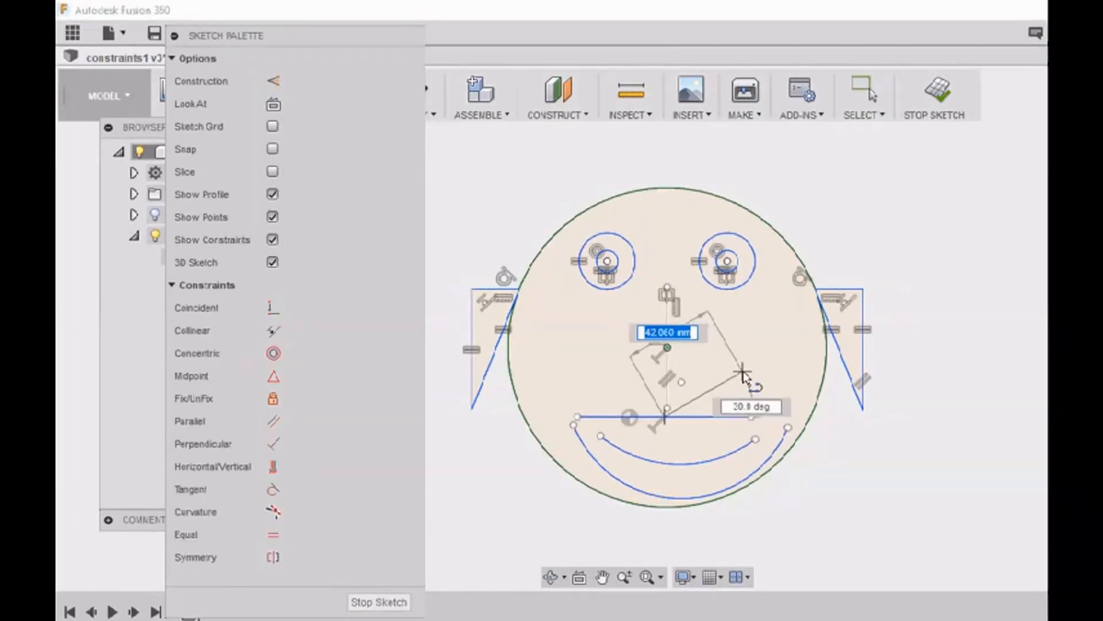
key("Escape")
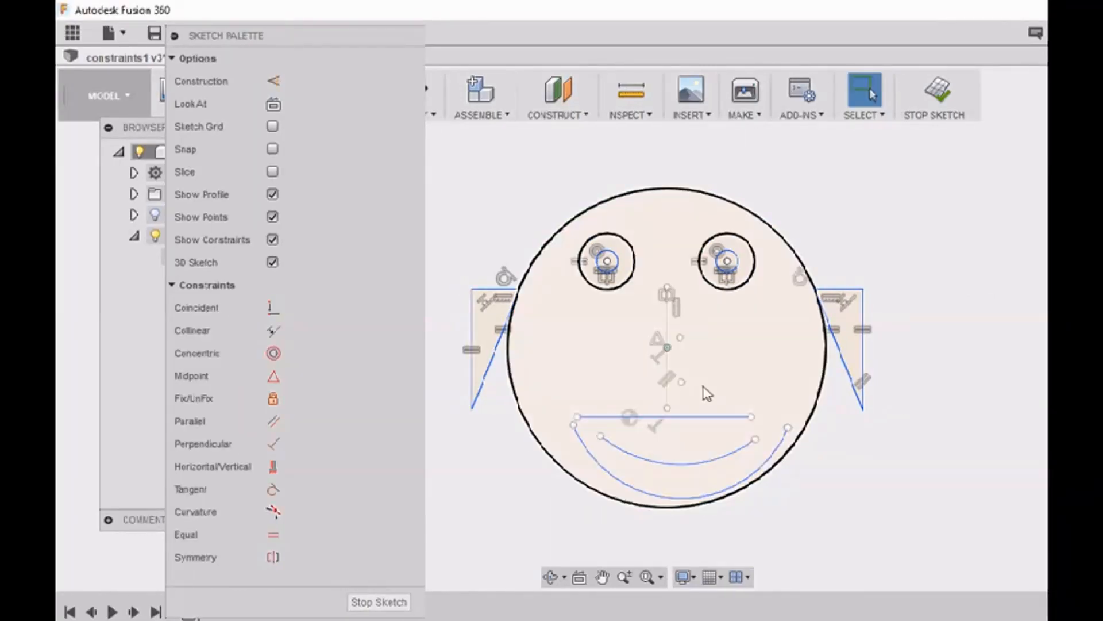
left_click(683, 448)
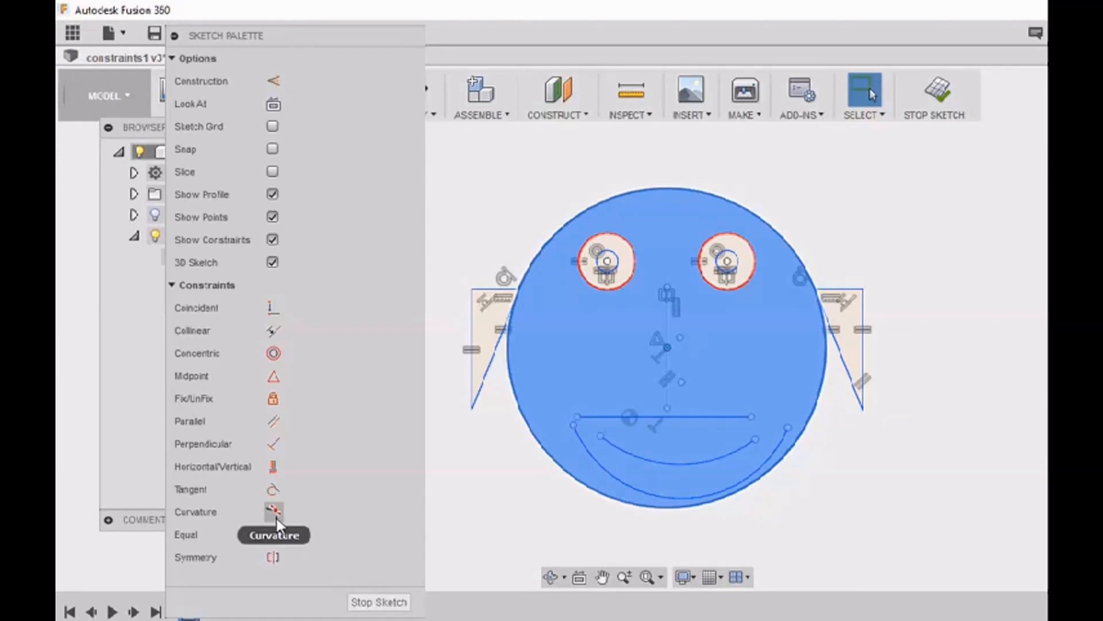
Step: Delete the two curved mouth arcs beneath the straight mouth line, the inner one first
left_click(612, 447)
key("Delete")
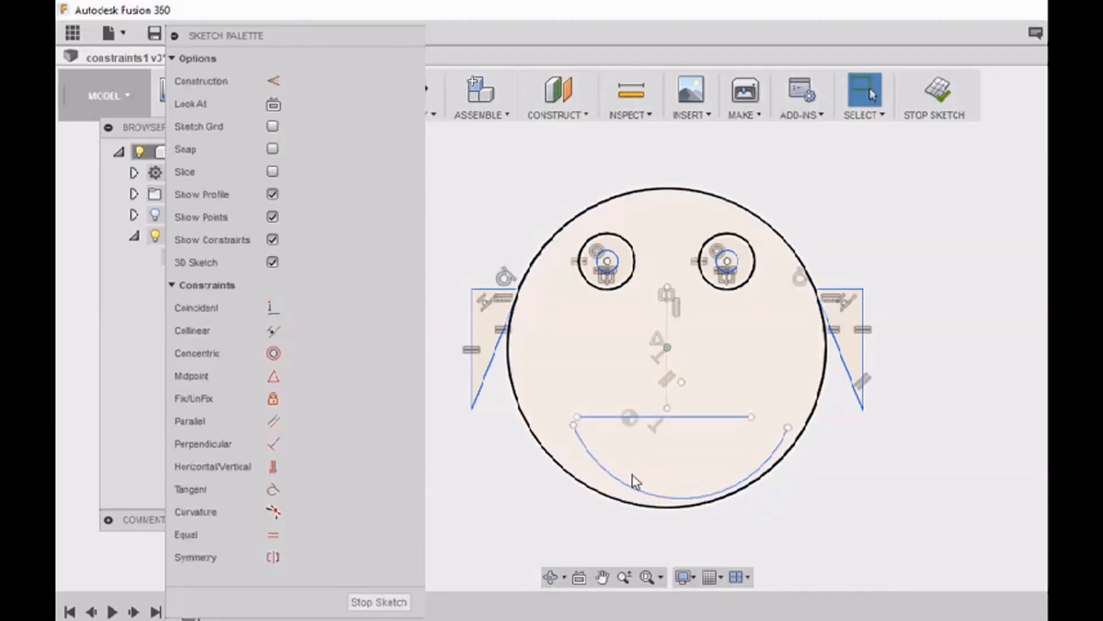
left_click(634, 487)
key("Delete")
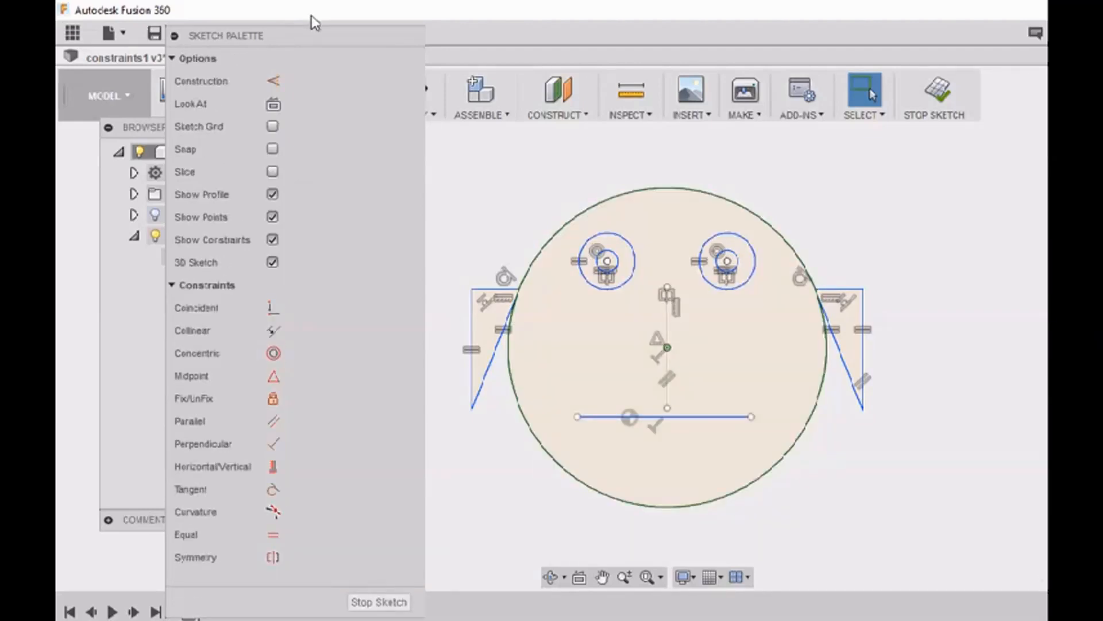
Step: Draw a wavy upper-lip spline through five points beneath the straight mouth line
left_click_drag(374, 33, 385, 152)
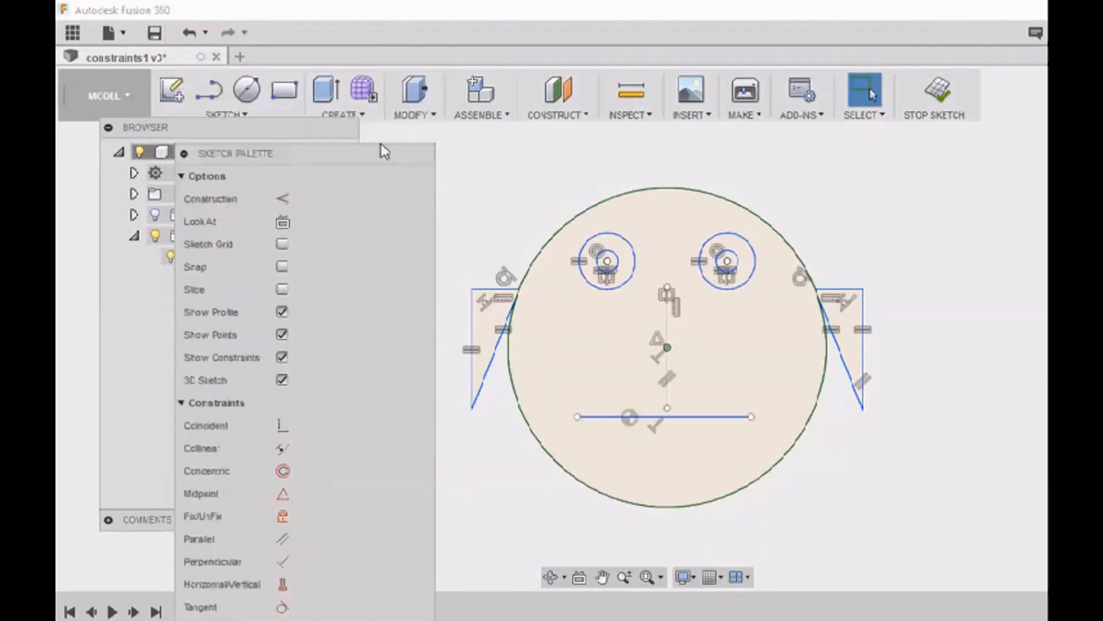
left_click(227, 114)
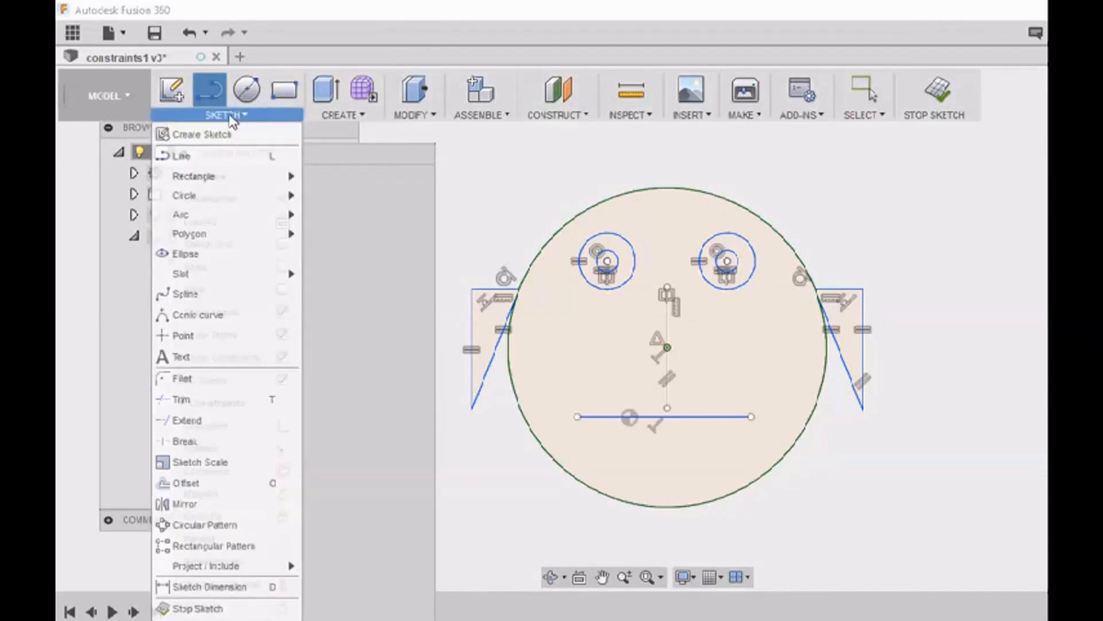
left_click(236, 294)
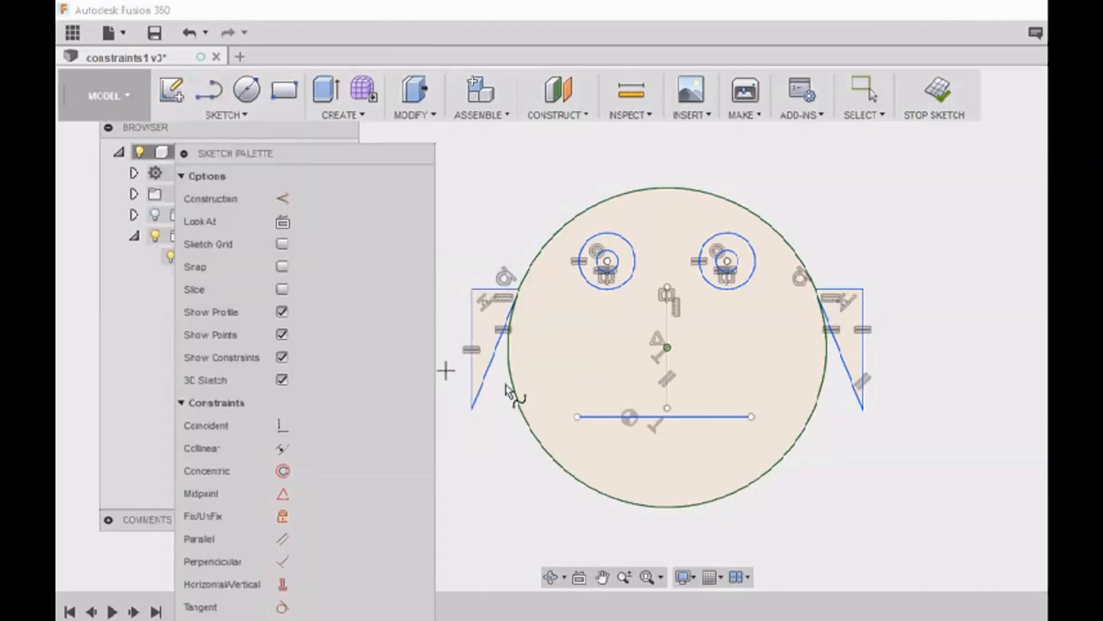
left_click(589, 452)
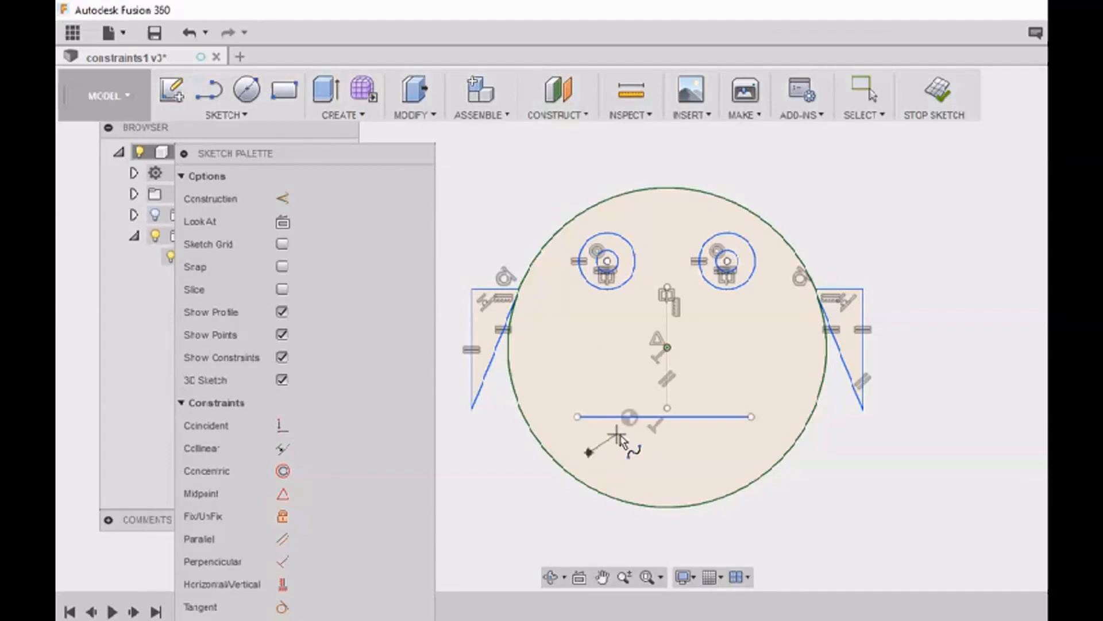
left_click(659, 453)
left_click(708, 438)
double_click(747, 451)
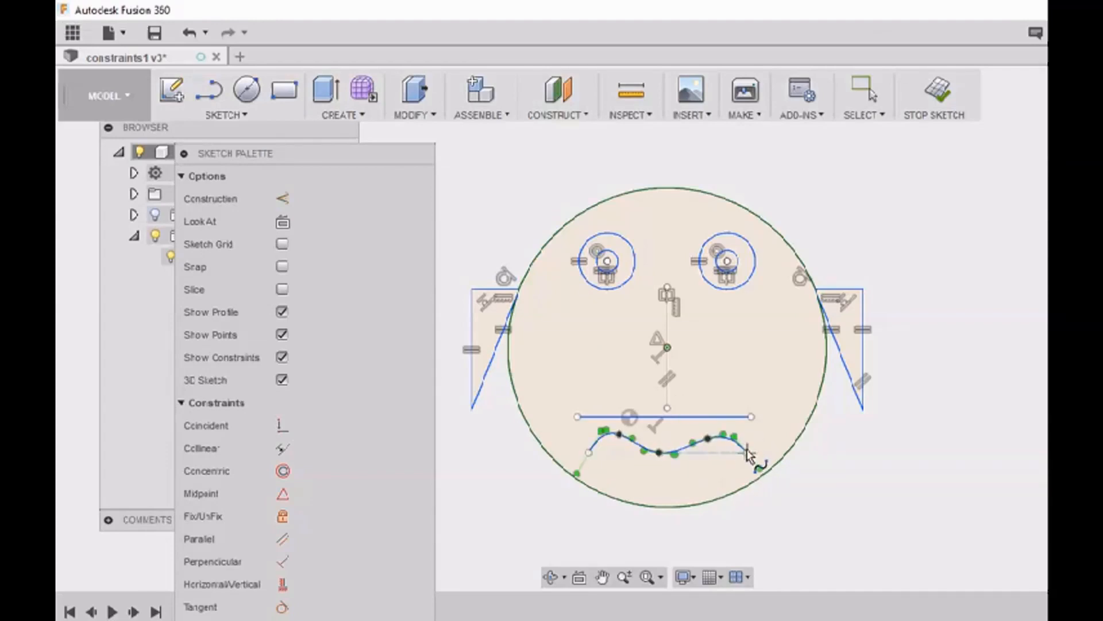
Step: Draw a lower-lip spline with two intermediate points that bows downward between the endpoints of the upper-lip spline
scroll(608, 474, "up", 3)
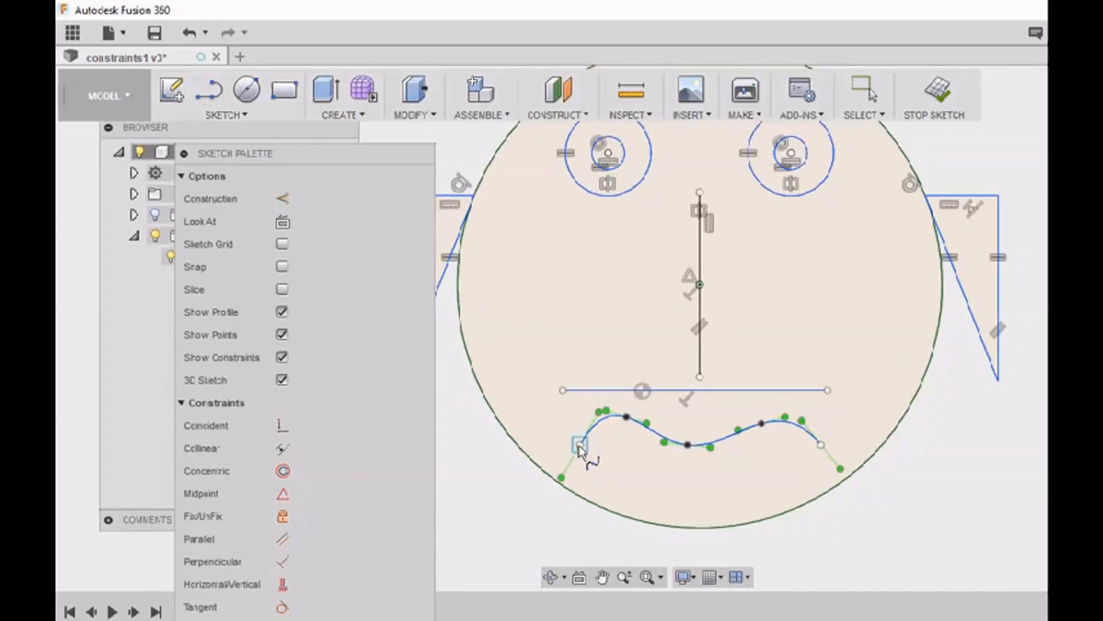
left_click(659, 473)
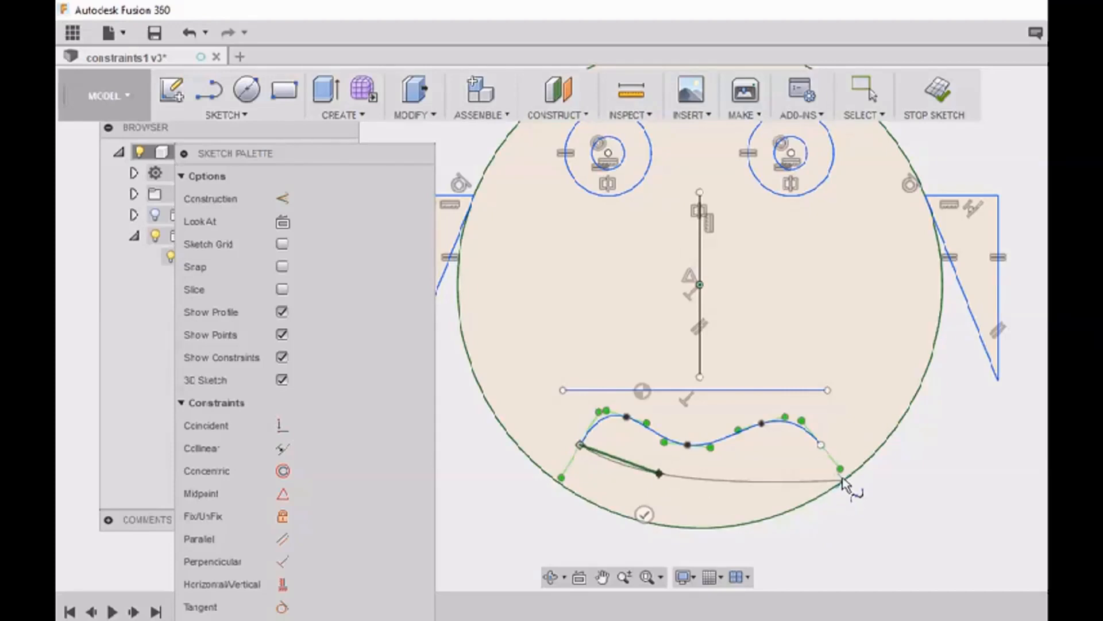
left_click(778, 464)
double_click(820, 448)
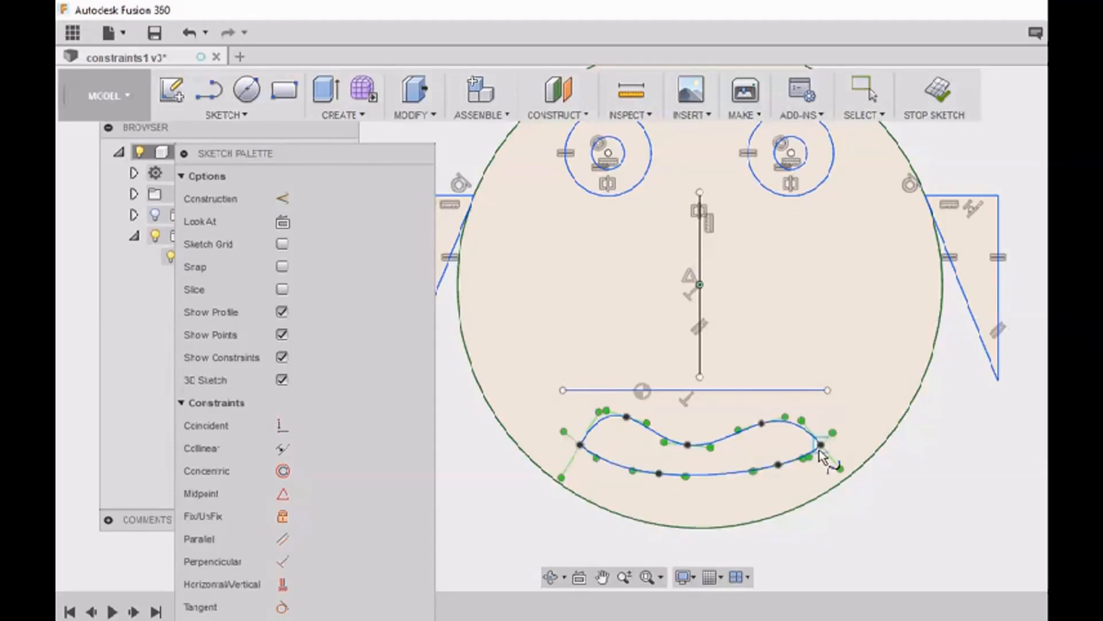
key("Escape")
Step: Move the shared left endpoint of the two lip splines slightly inward
scroll(566, 452, "up", 8)
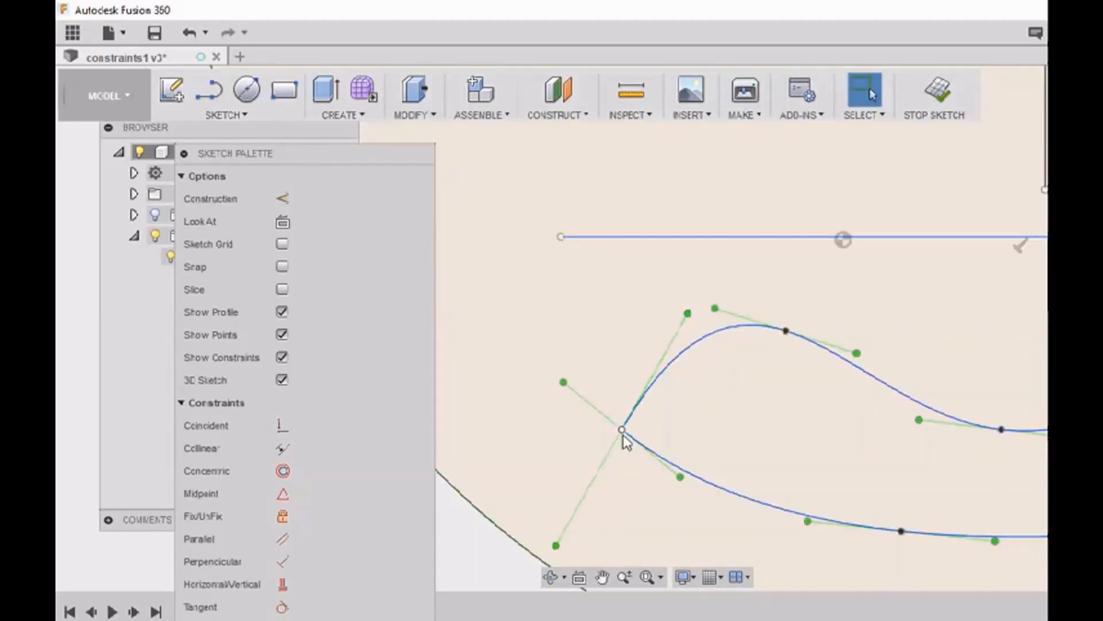
left_click_drag(622, 433, 658, 424)
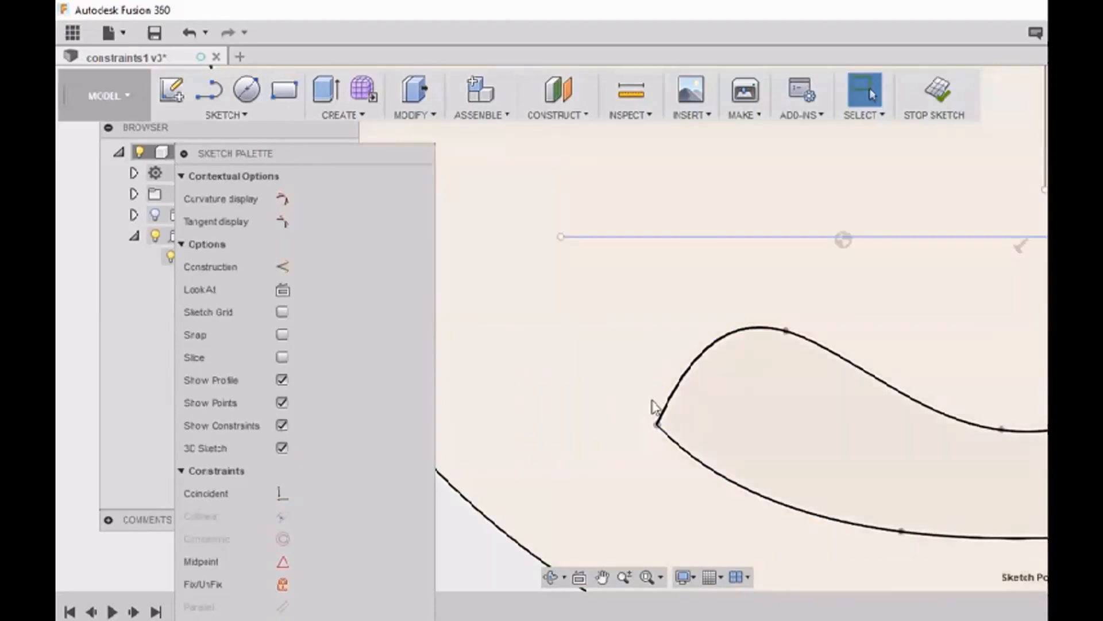
Step: Apply a Curvature constraint between the upper-lip and lower-lip splines at the mouth's left corner
left_click(617, 448)
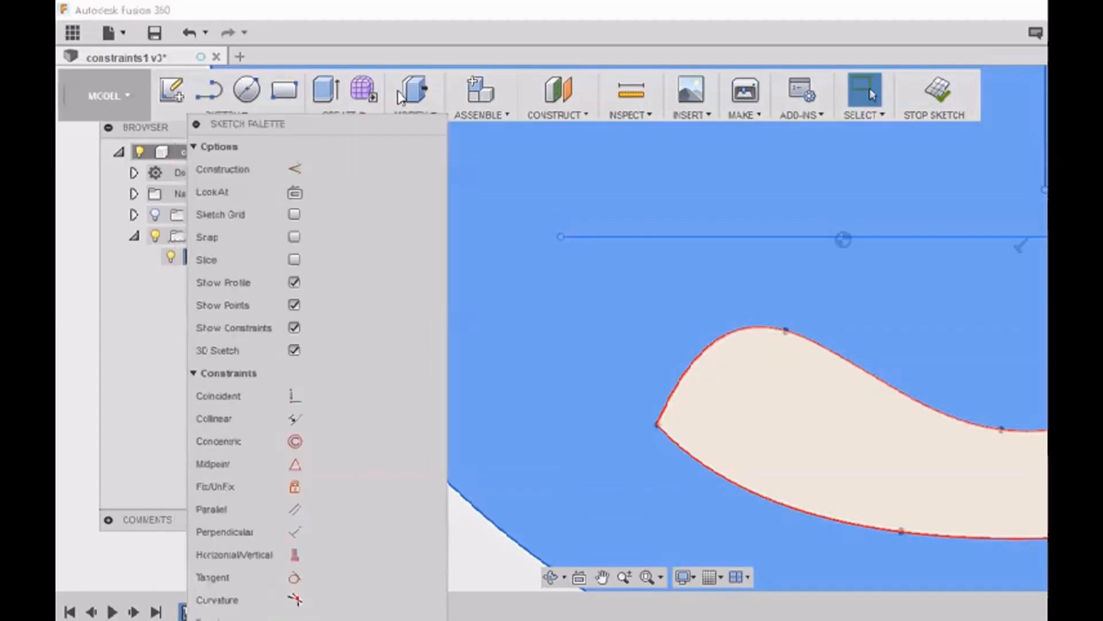
left_click_drag(362, 162, 408, 77)
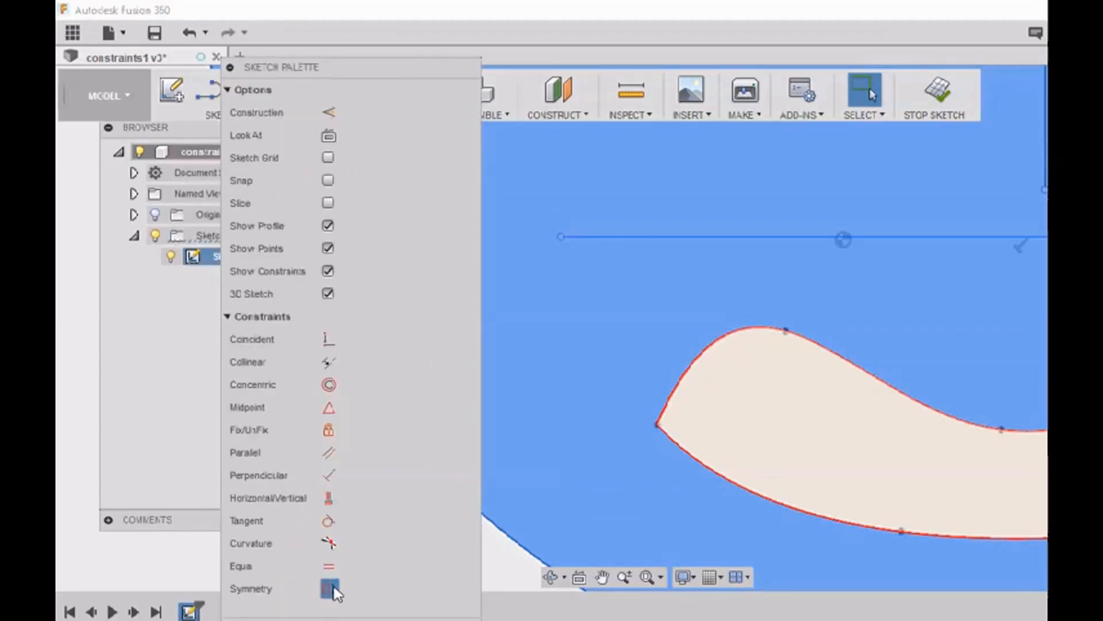
left_click(329, 543)
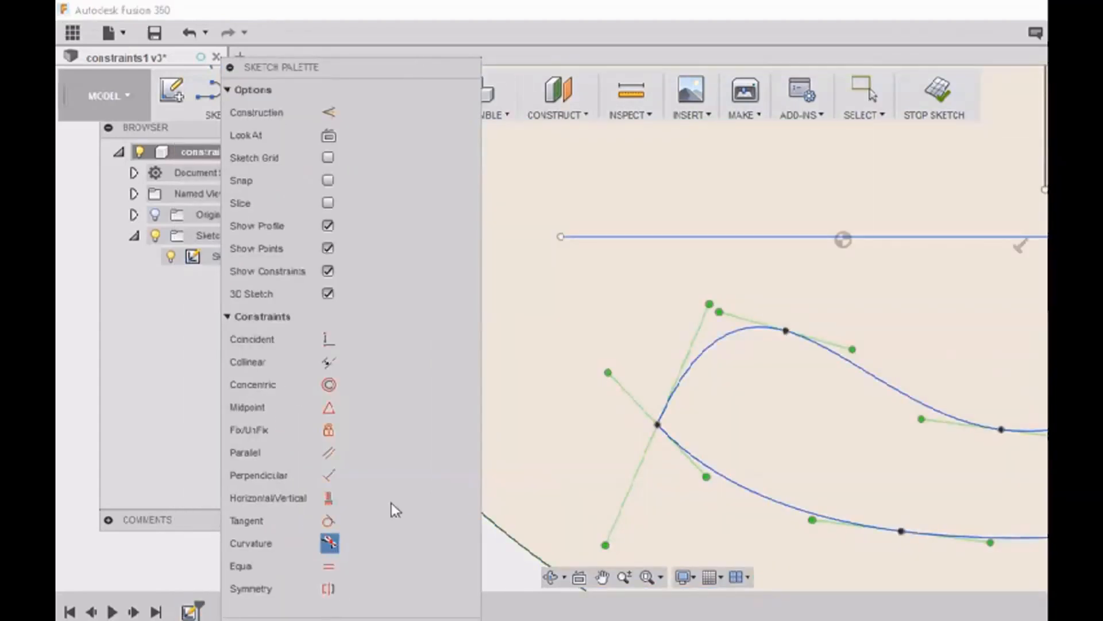
left_click(669, 405)
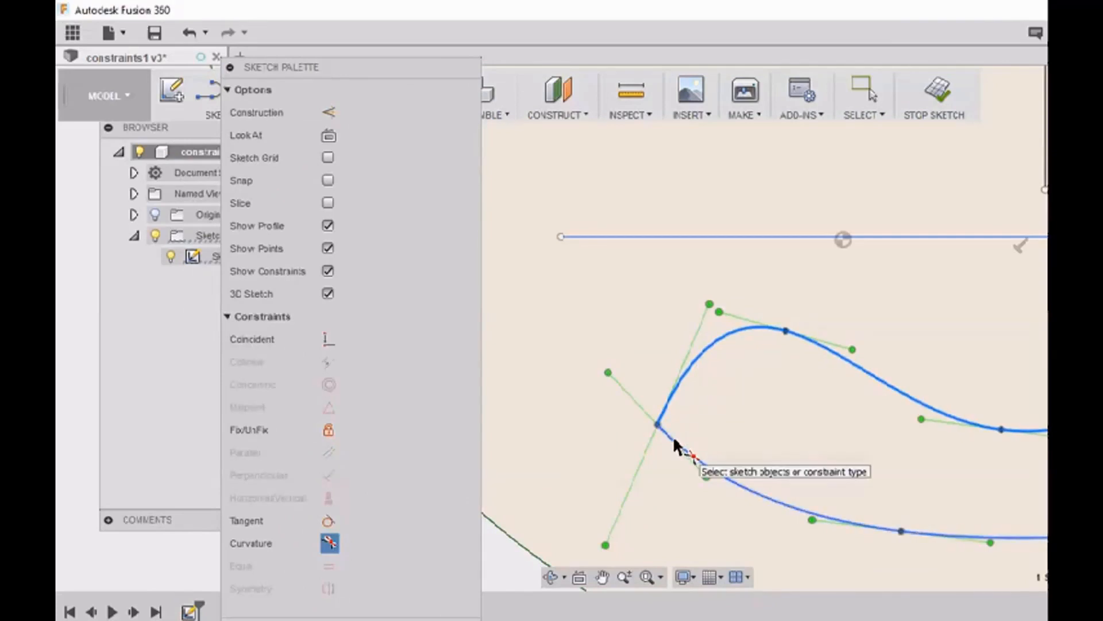
left_click(678, 444)
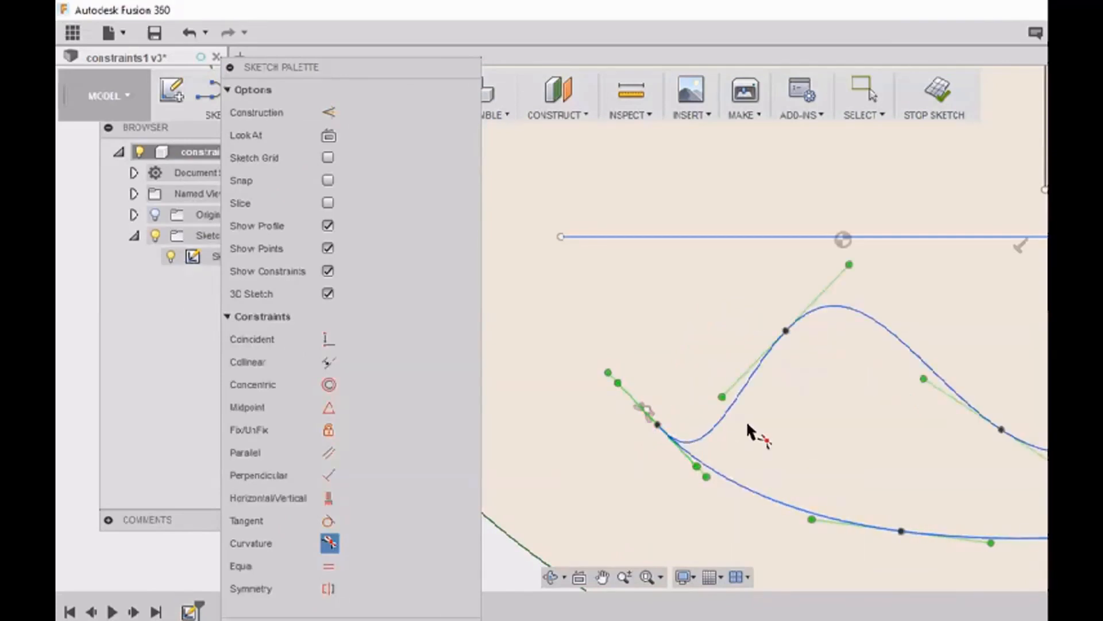
key("Escape")
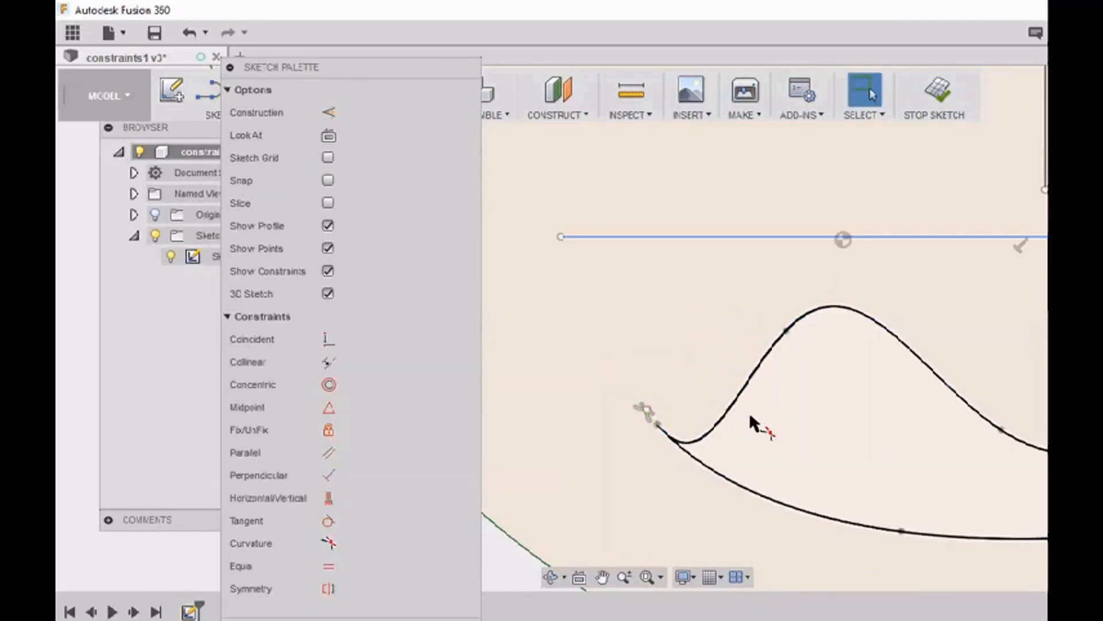
Step: Move the shared right endpoint of the two lip splines inward so the mouth's right corner becomes rounder
scroll(753, 414, "down", 5)
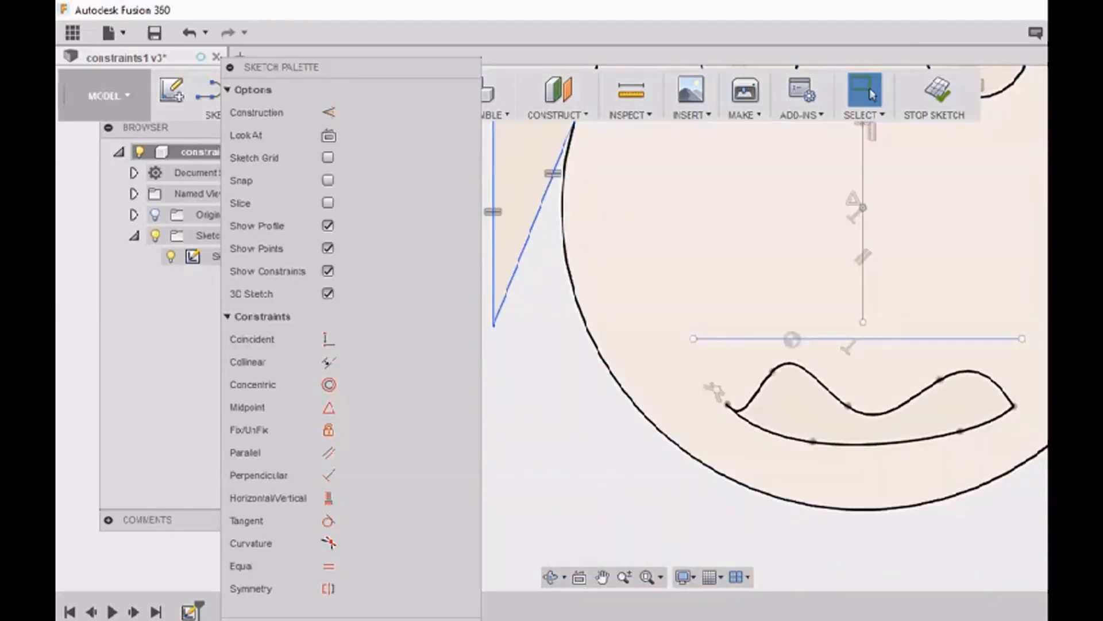
scroll(998, 425, "up", 5)
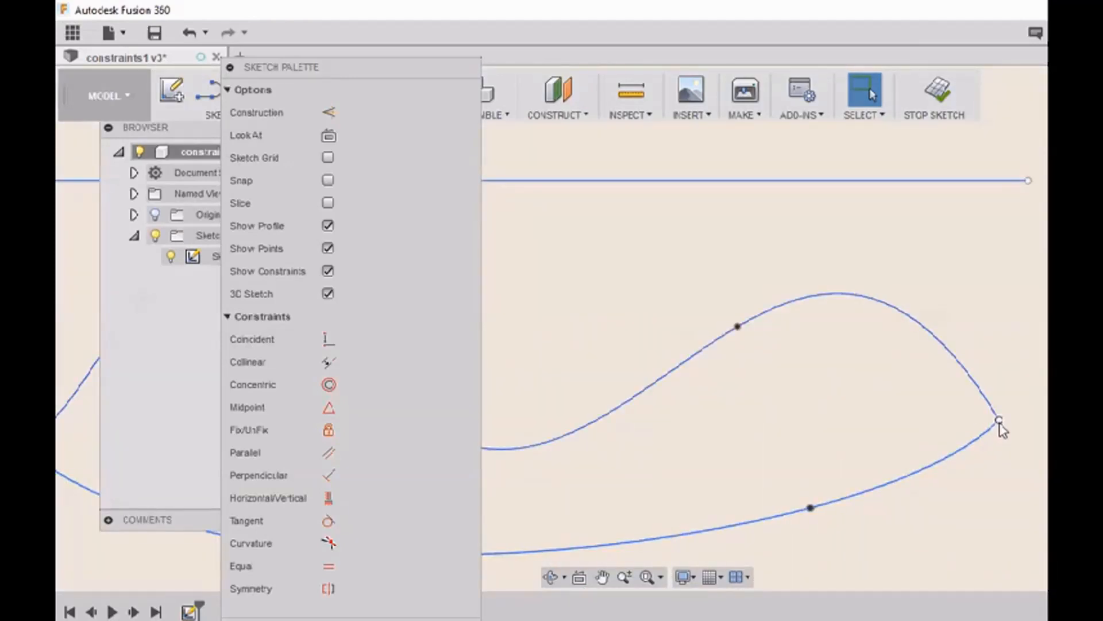
mouse_move(998, 421)
left_mouse_down()
mouse_move(931, 428)
mouse_move(905, 410)
left_mouse_up()
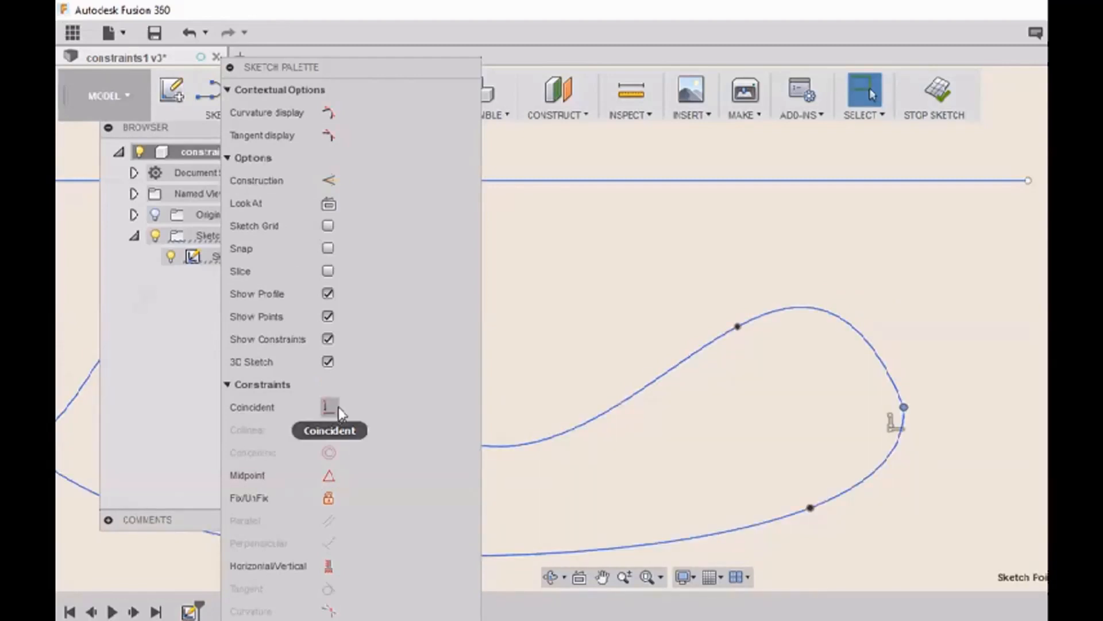
left_click(339, 409)
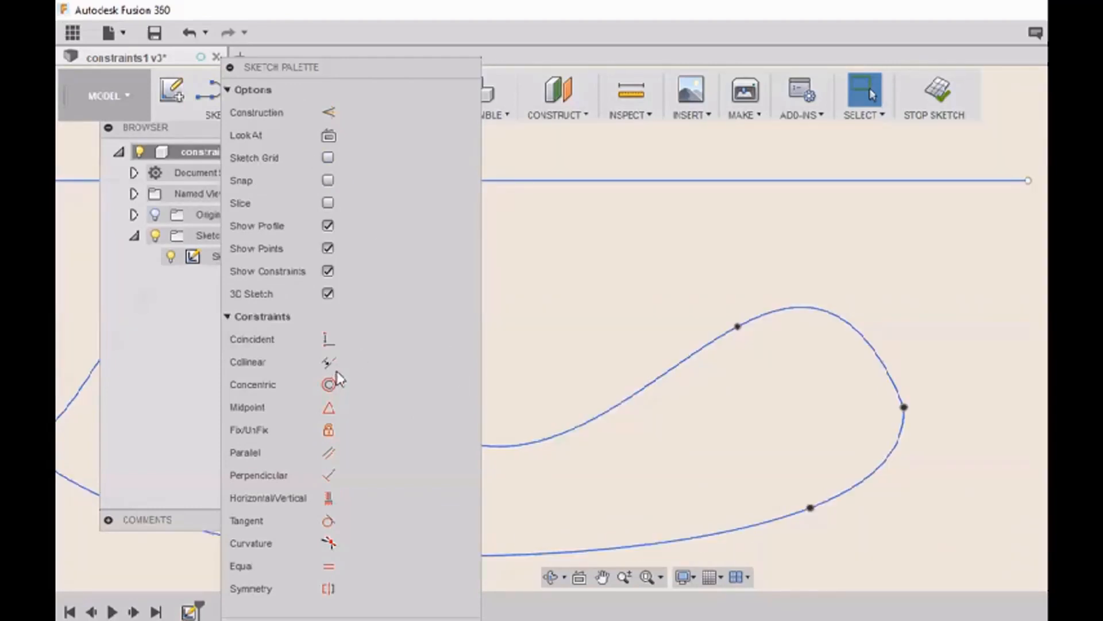
Step: Apply a Curvature constraint between the upper-lip and lower-lip splines at the mouth's right corner
left_click(329, 543)
left_click(882, 367)
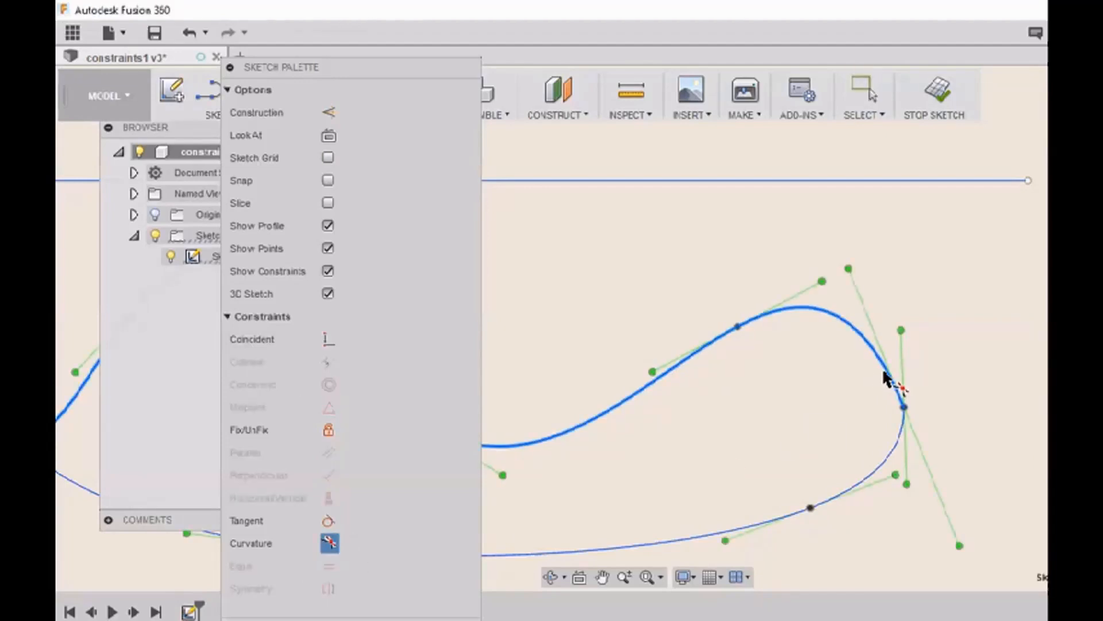
left_click(897, 445)
scroll(612, 405, "down", 6)
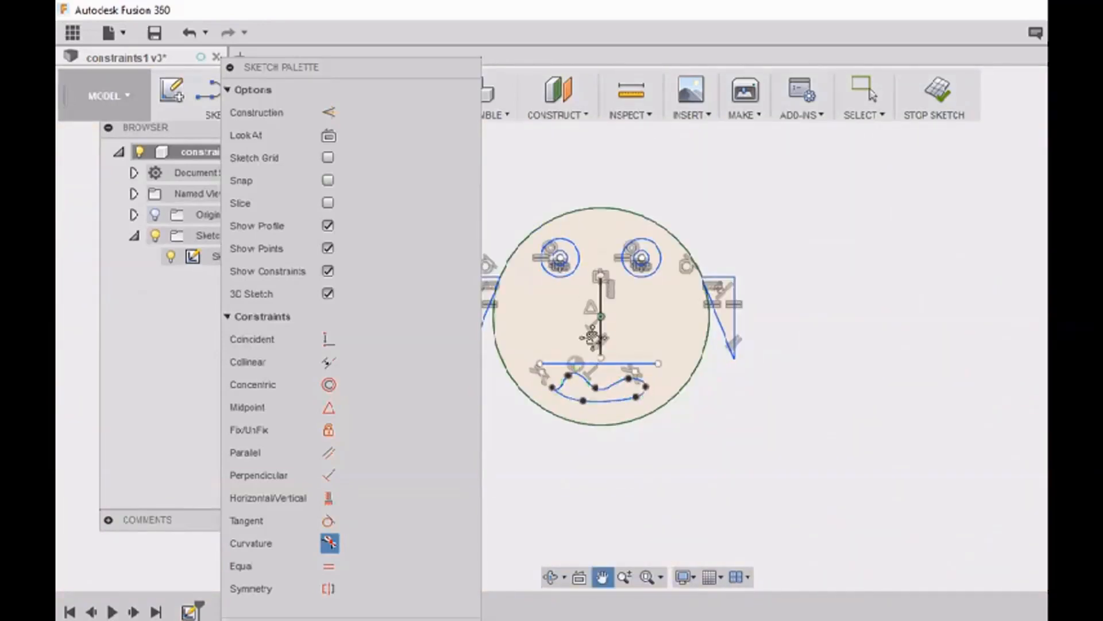
scroll(586, 312, "up", 5)
scroll(636, 353, "down", 2)
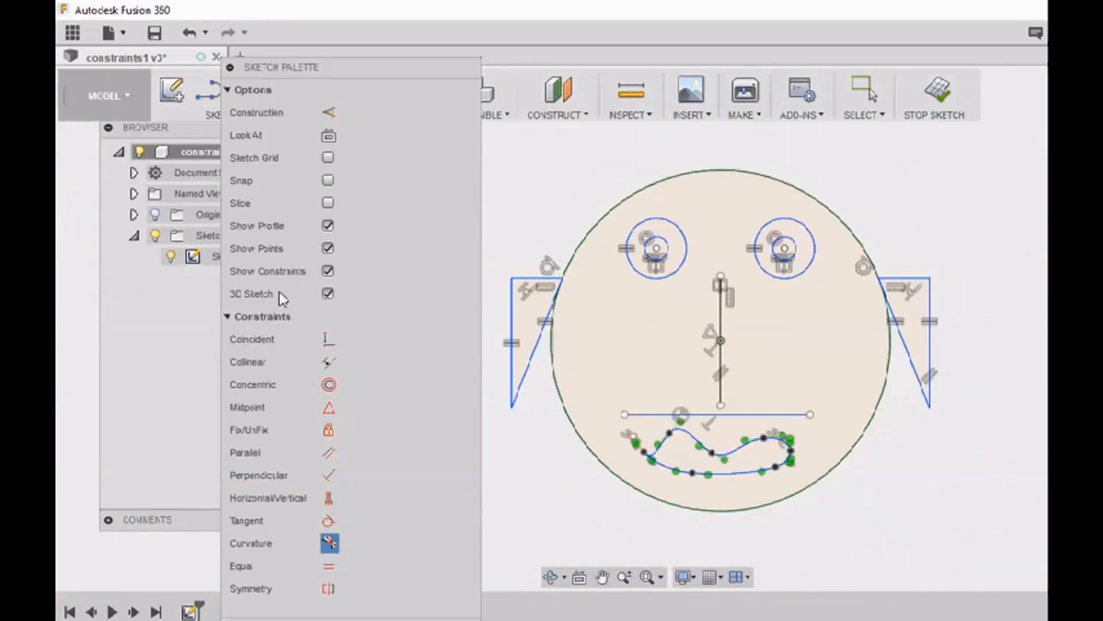
Step: With the constraint symbols temporarily hidden, move the left ear's outer upper corner slightly inward
left_click(328, 271)
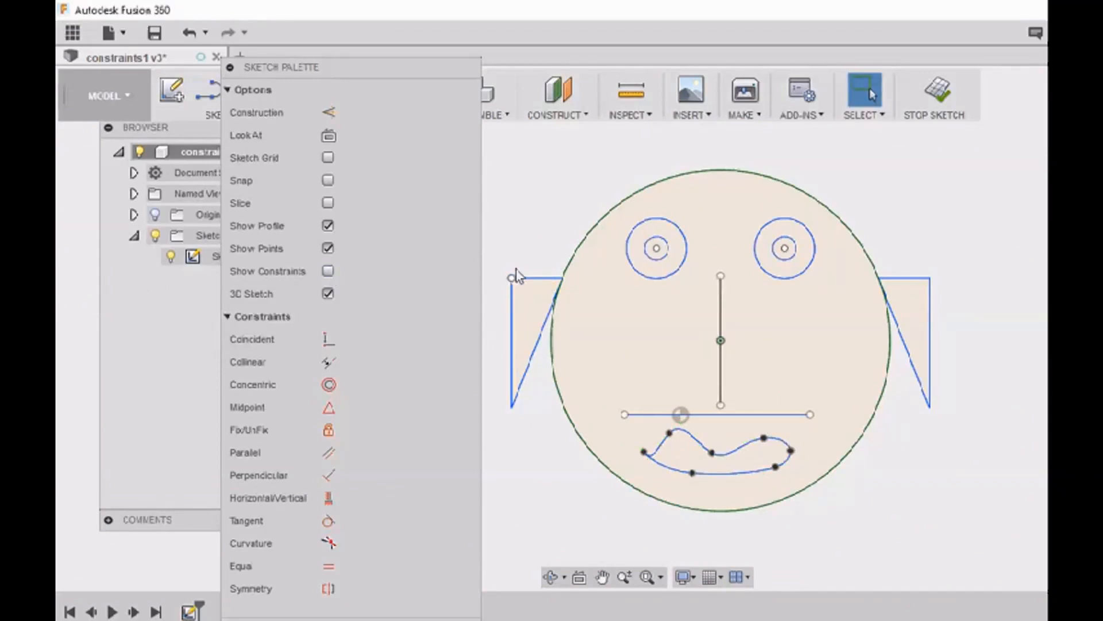
mouse_move(511, 277)
left_mouse_down()
mouse_move(517, 242)
mouse_move(520, 277)
left_mouse_up()
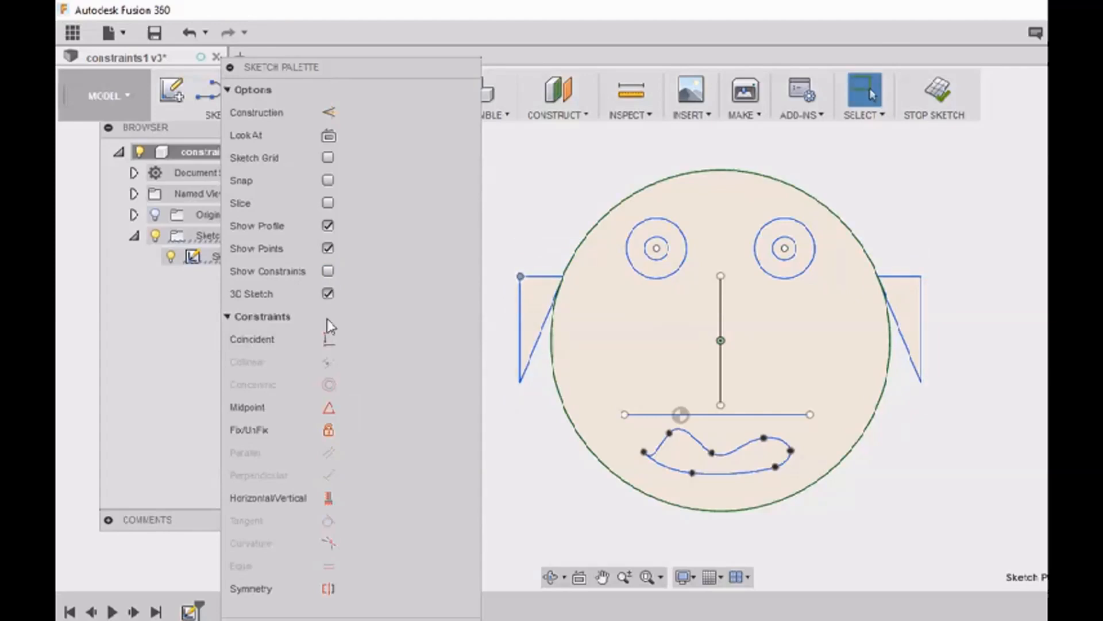
left_click(328, 271)
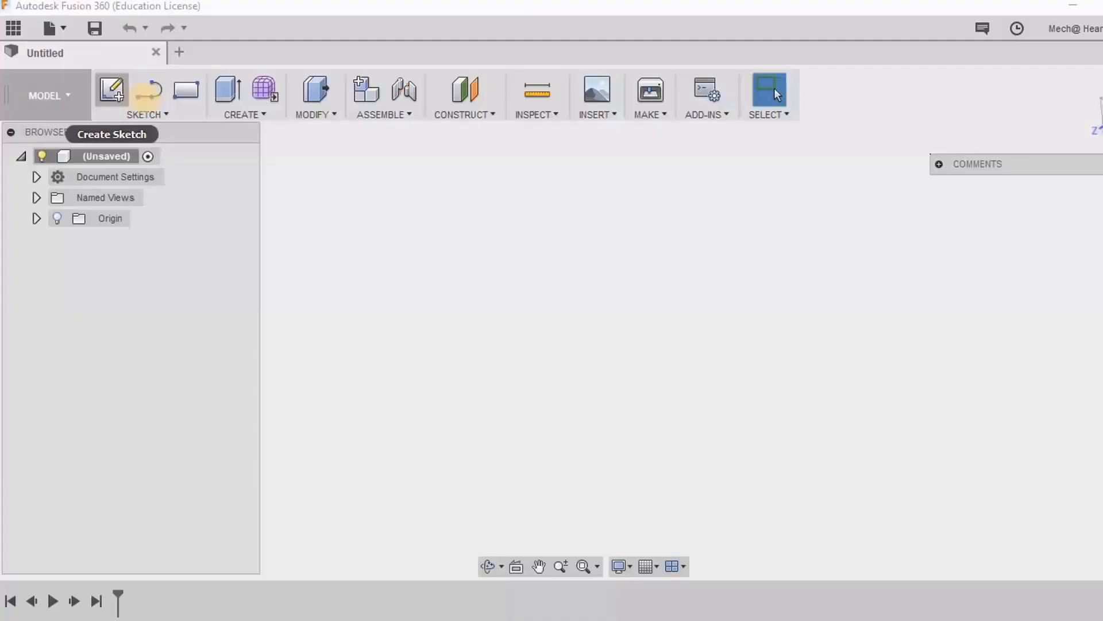
Step: Sketch a rectangle about 110 by 75 mm around the origin on the XY plane of the new design
left_click(148, 115)
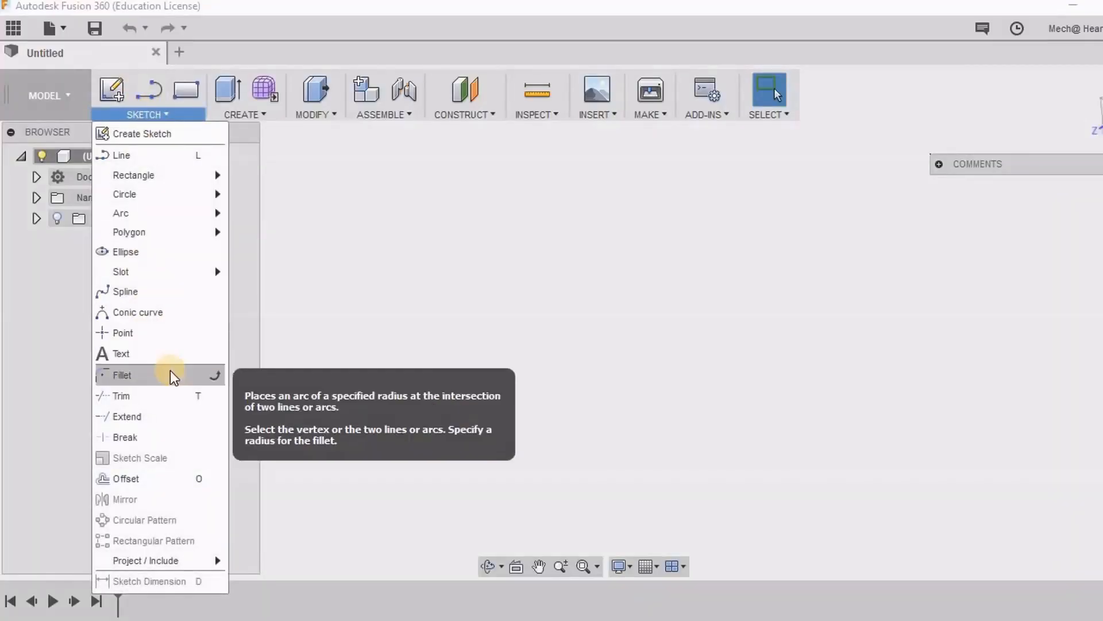
left_click(185, 90)
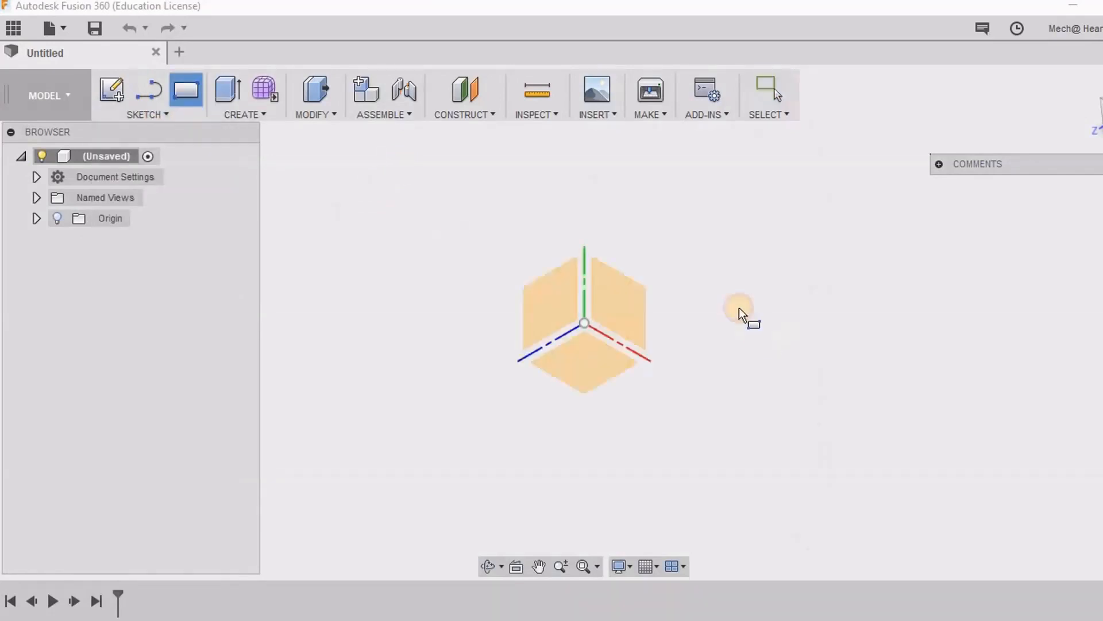
left_click(634, 295)
mouse_move(445, 234)
left_mouse_down()
mouse_move(729, 404)
mouse_move(740, 377)
left_mouse_up()
right_click(720, 320)
left_click(798, 320)
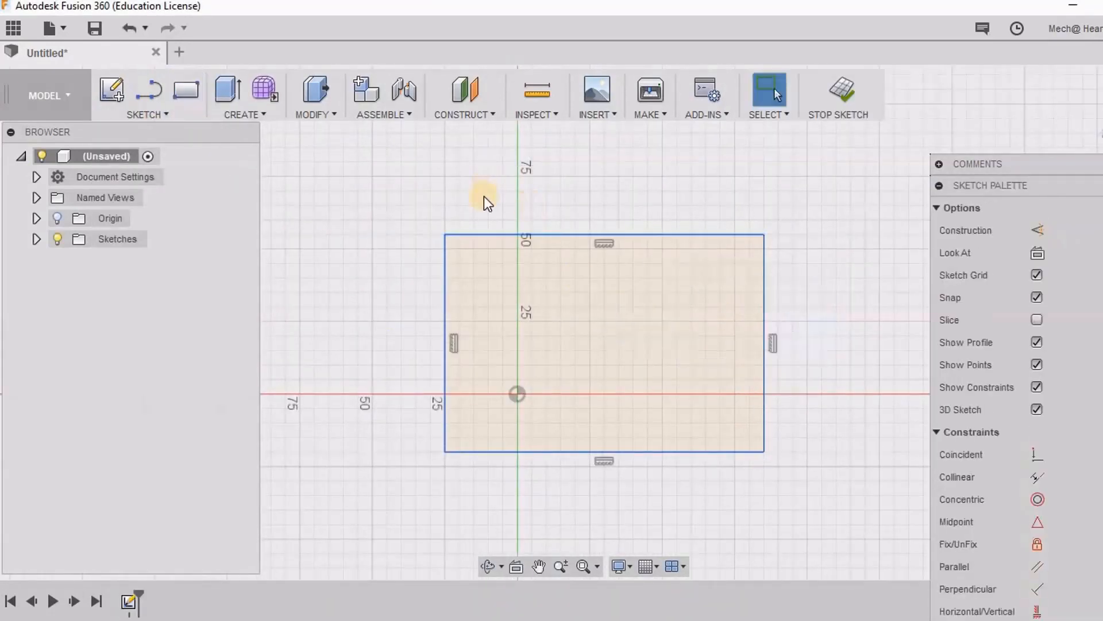
Step: Fillet the rectangle's top-left corner between its top and left edges with a 19 mm radius
scroll(487, 189, "up", 4)
scroll(448, 327, "up", 3)
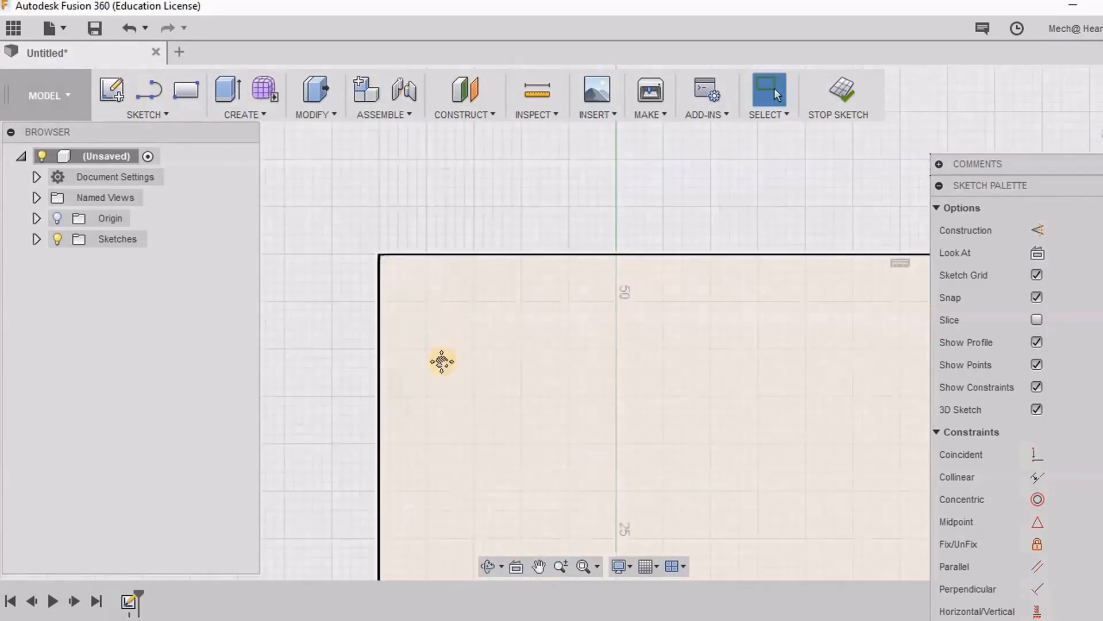
left_click(162, 118)
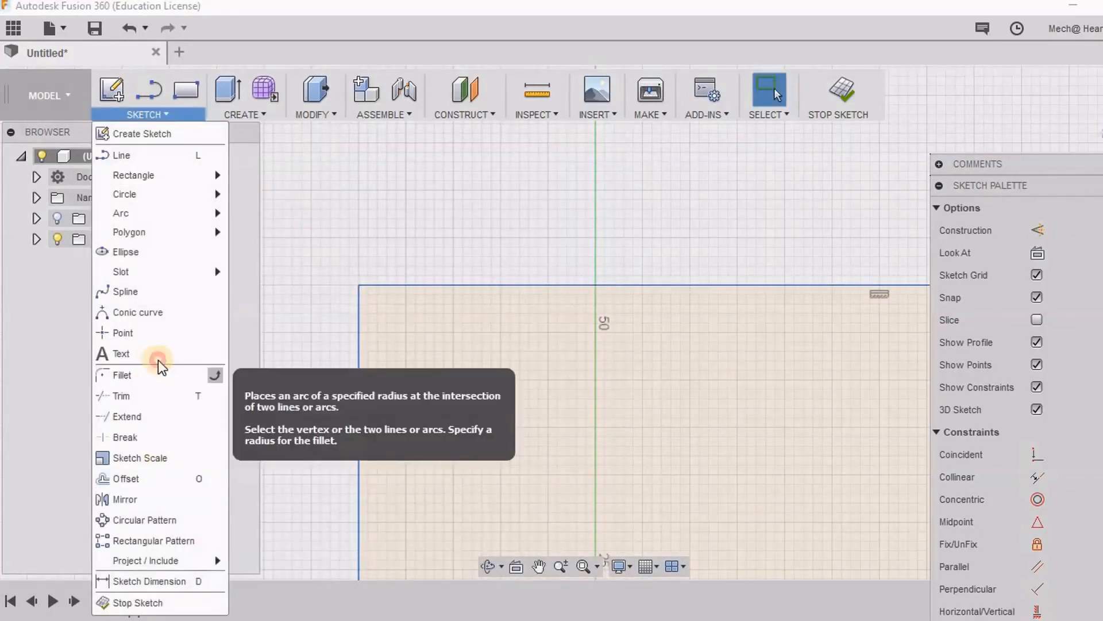
left_click(159, 367)
scroll(347, 302, "up", 2)
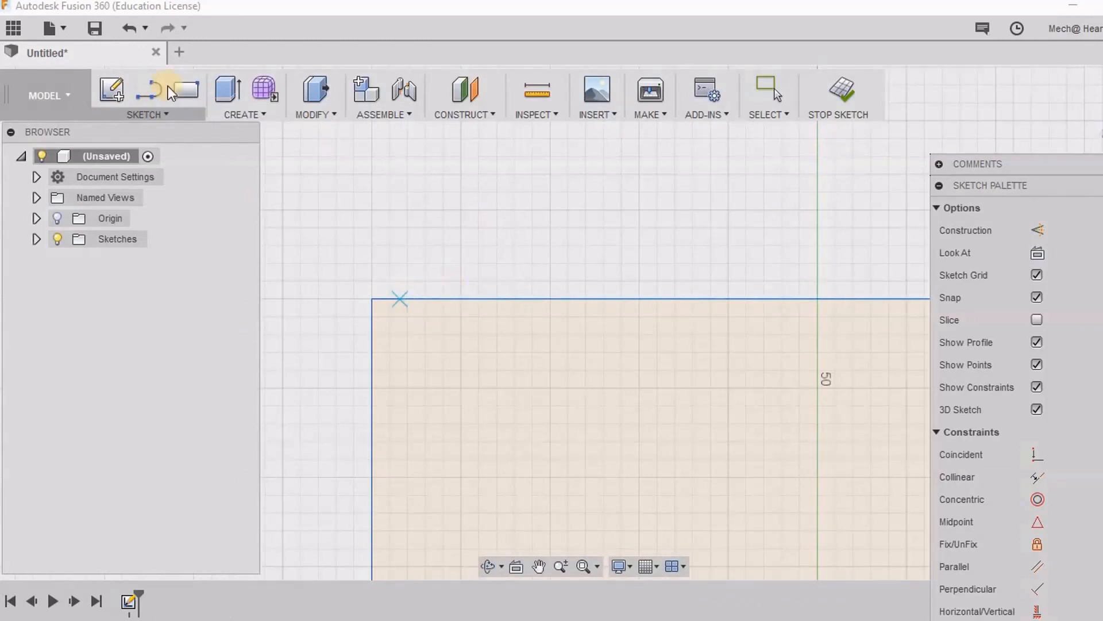
left_click(165, 113)
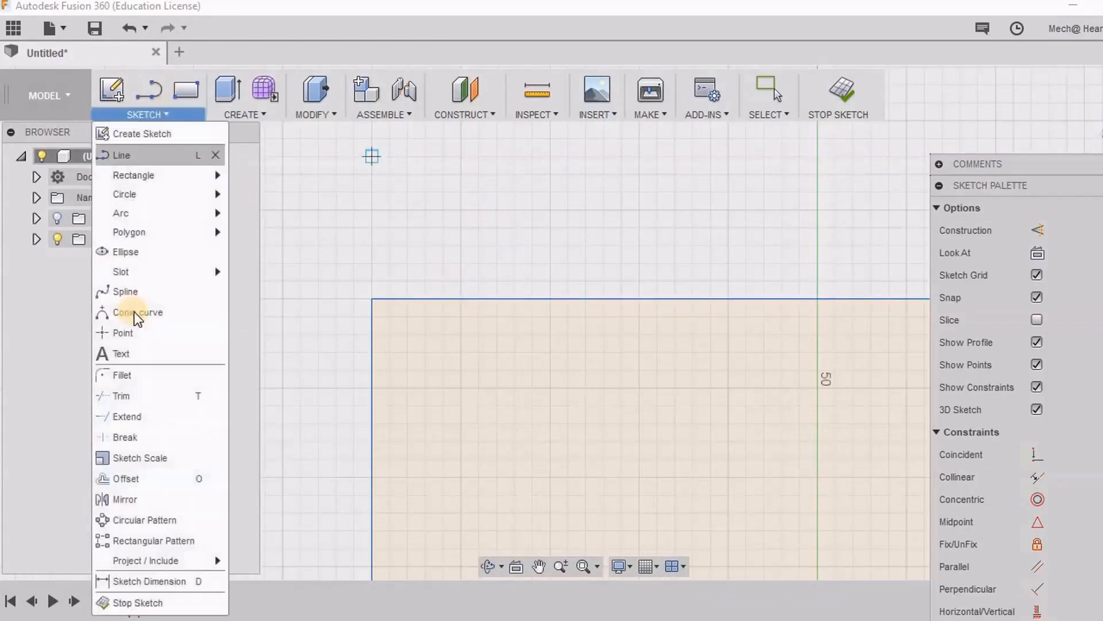
left_click(173, 376)
left_click(454, 299)
left_click(371, 394)
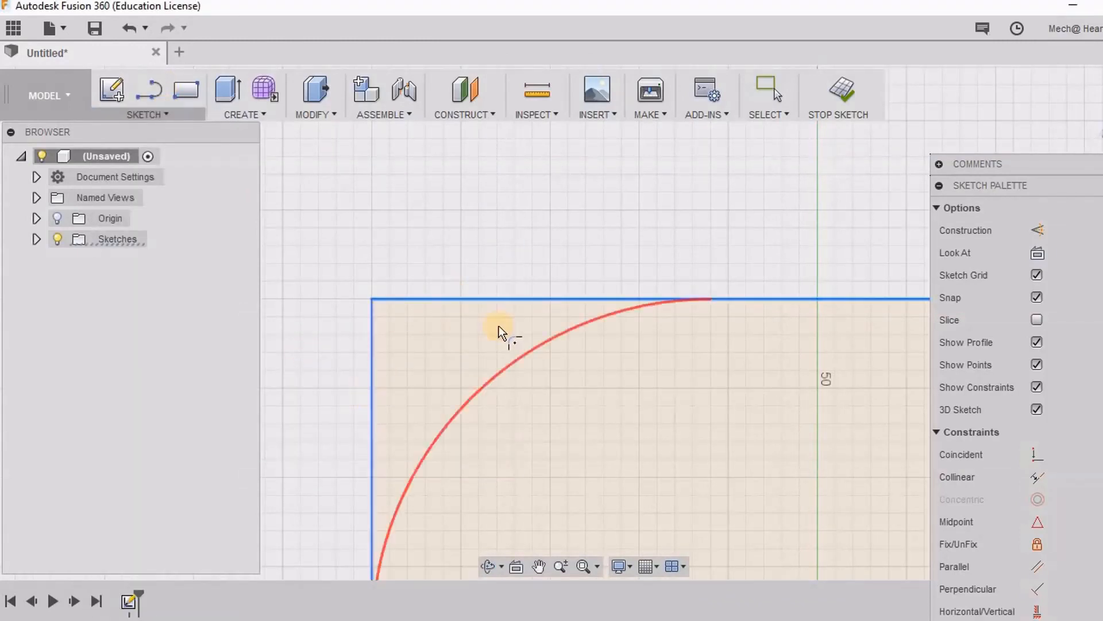
left_click(395, 337)
scroll(404, 184, "down", 5)
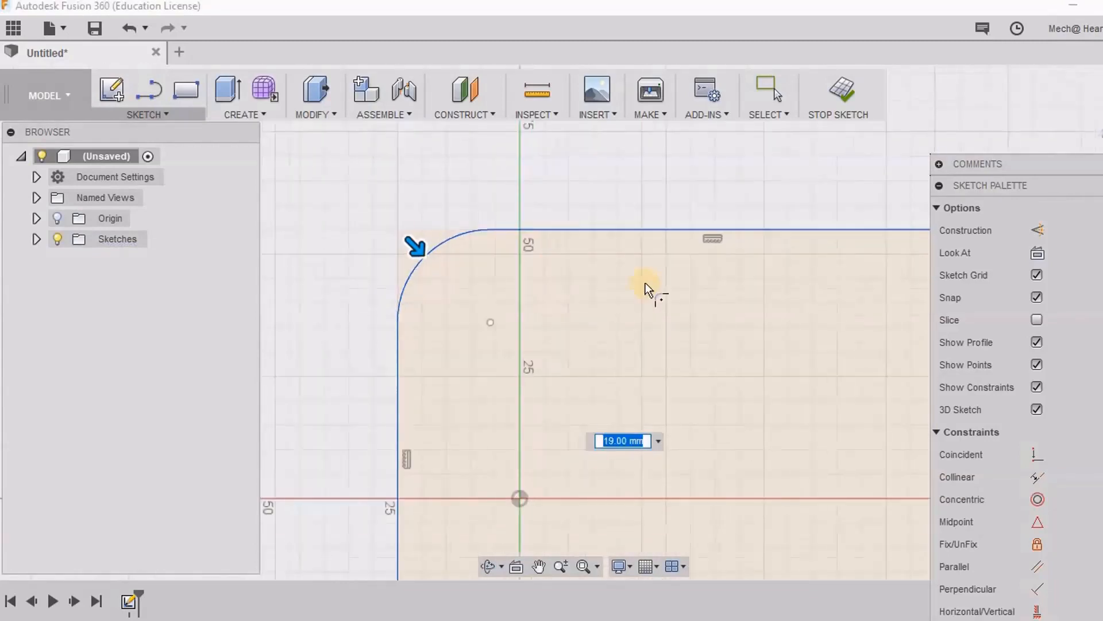
Step: Add a sketch fillet with a 19 mm radius to the rectangle's top-right corner
middle_click_drag(627, 303, 79, 445)
middle_click_drag(372, 406, 502, 309)
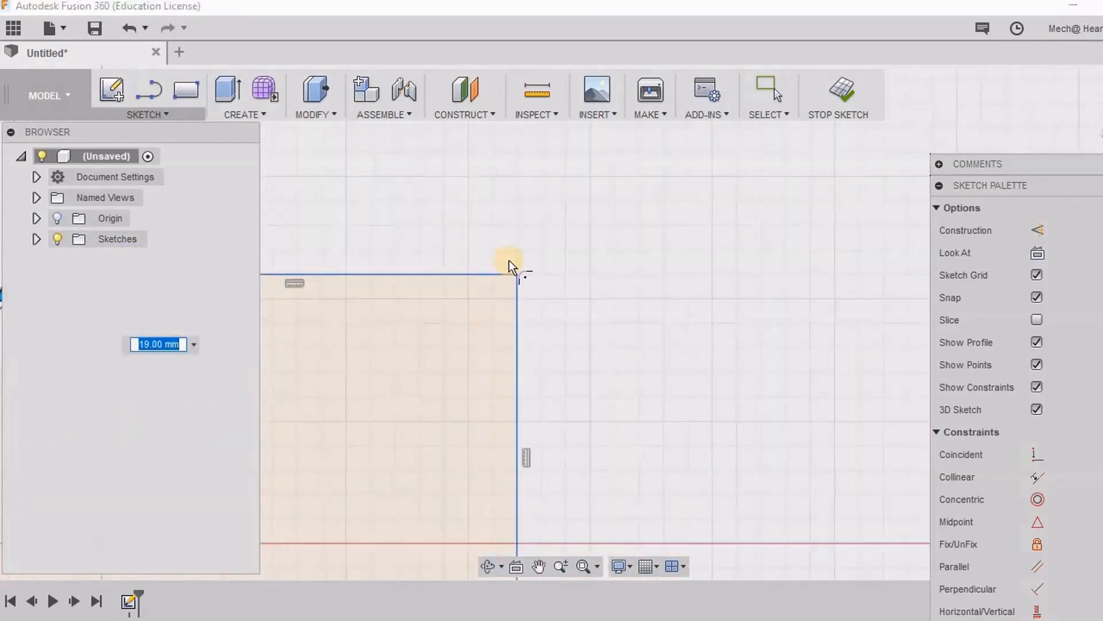
scroll(509, 261, "up", 4)
scroll(530, 368, "up", 6)
scroll(561, 303, "down", 3)
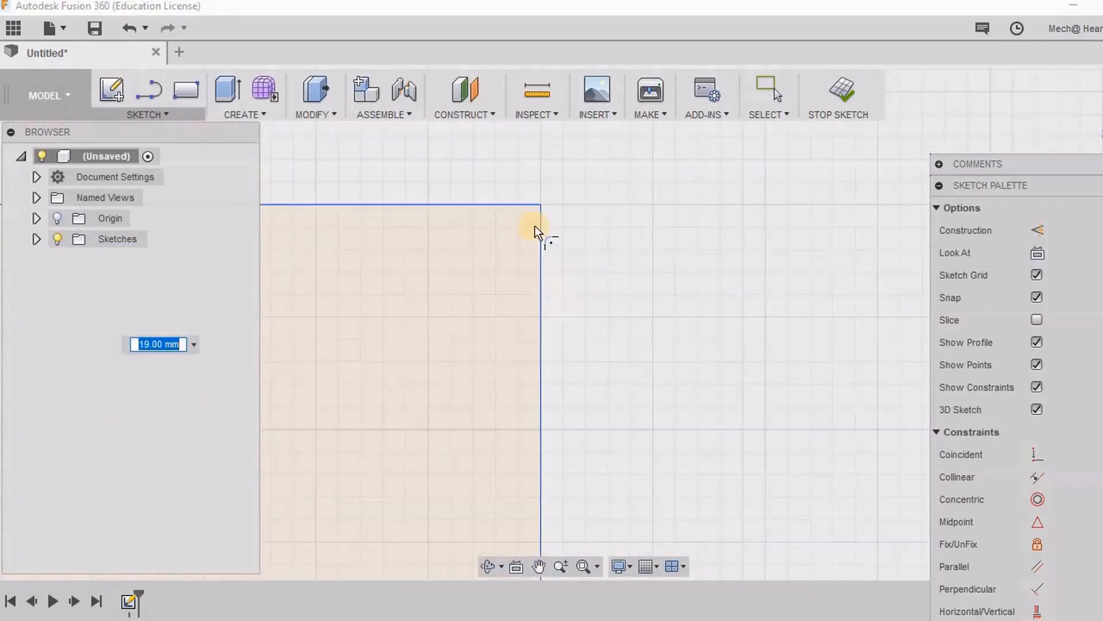
scroll(527, 326, "down", 3)
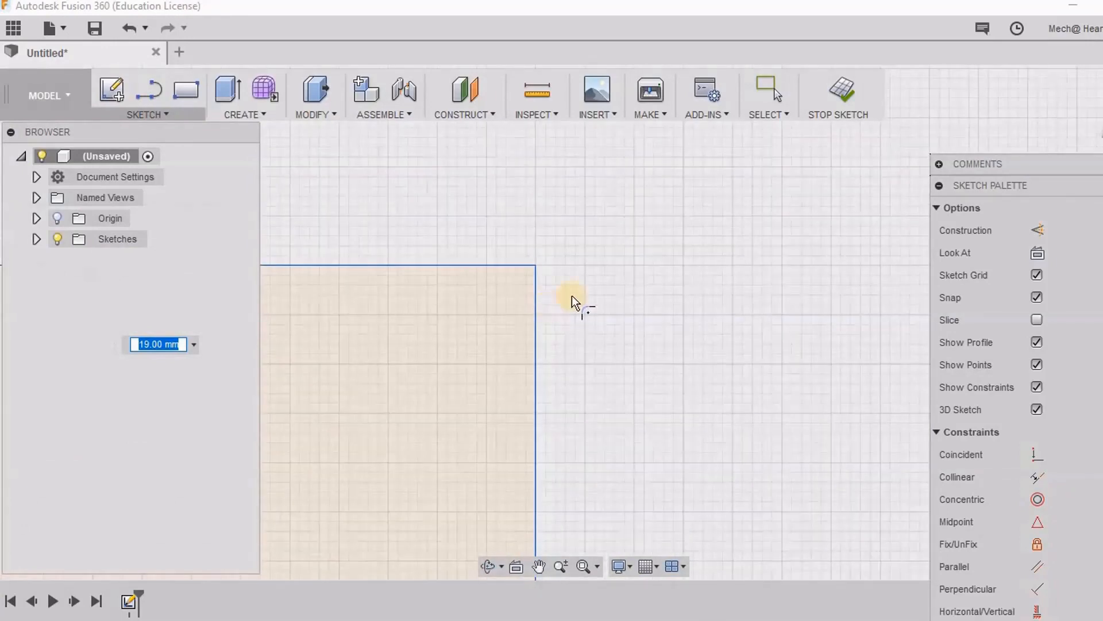
mouse_move(575, 273)
middle_mouse_down()
mouse_move(707, 236)
mouse_move(684, 226)
middle_mouse_up()
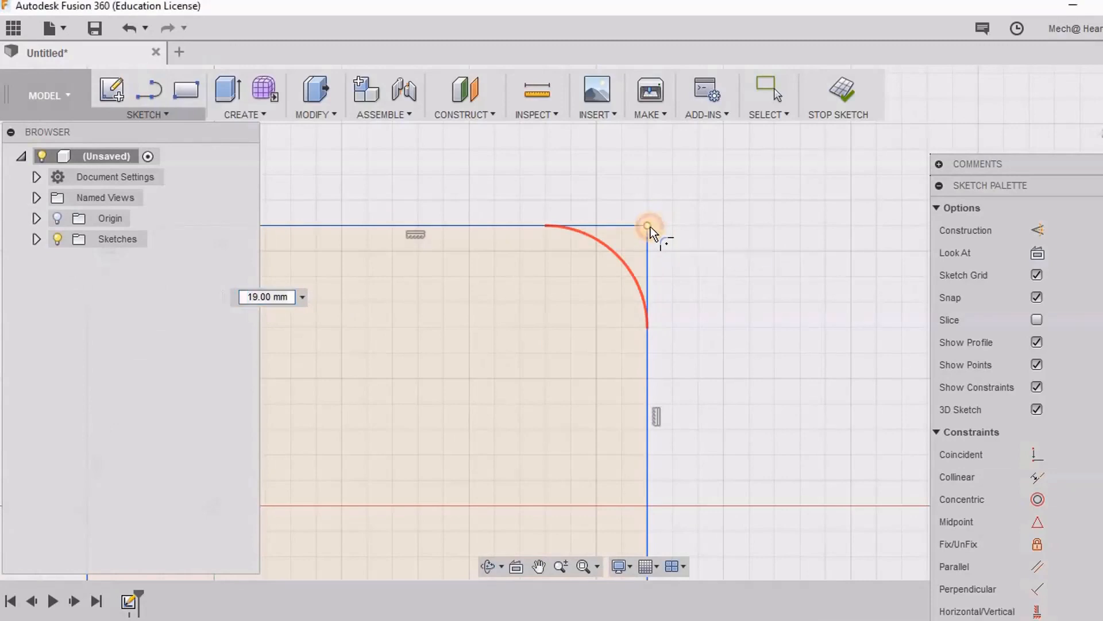
left_click(648, 230)
left_click(647, 226)
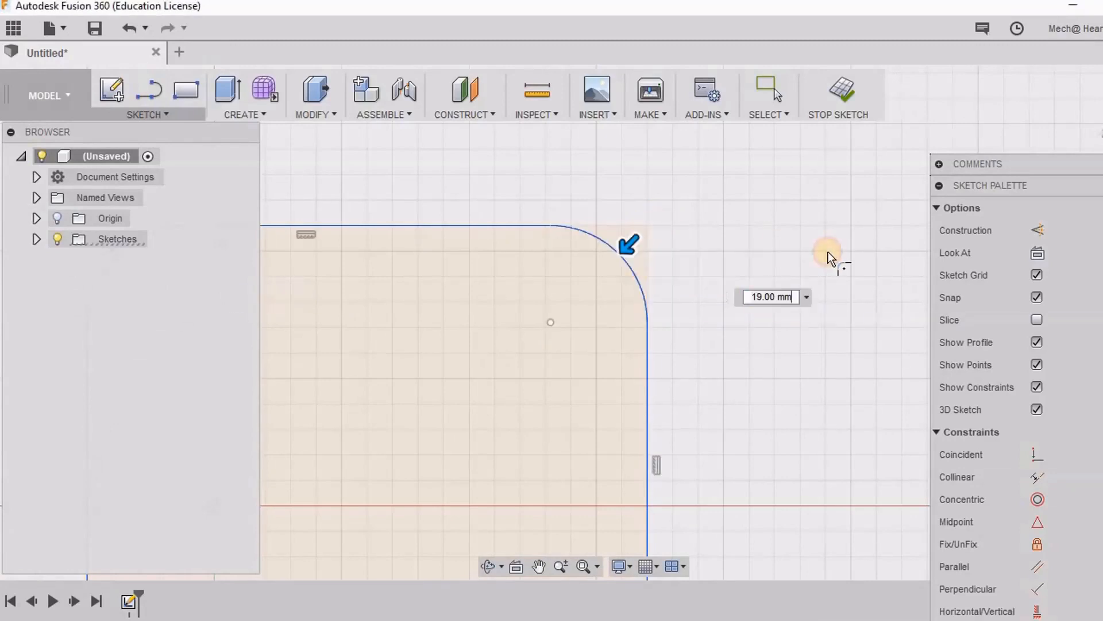
Step: Add a sketch fillet with a 19 mm radius to the rectangle's bottom-right corner
middle_click_drag(642, 433, 588, 11)
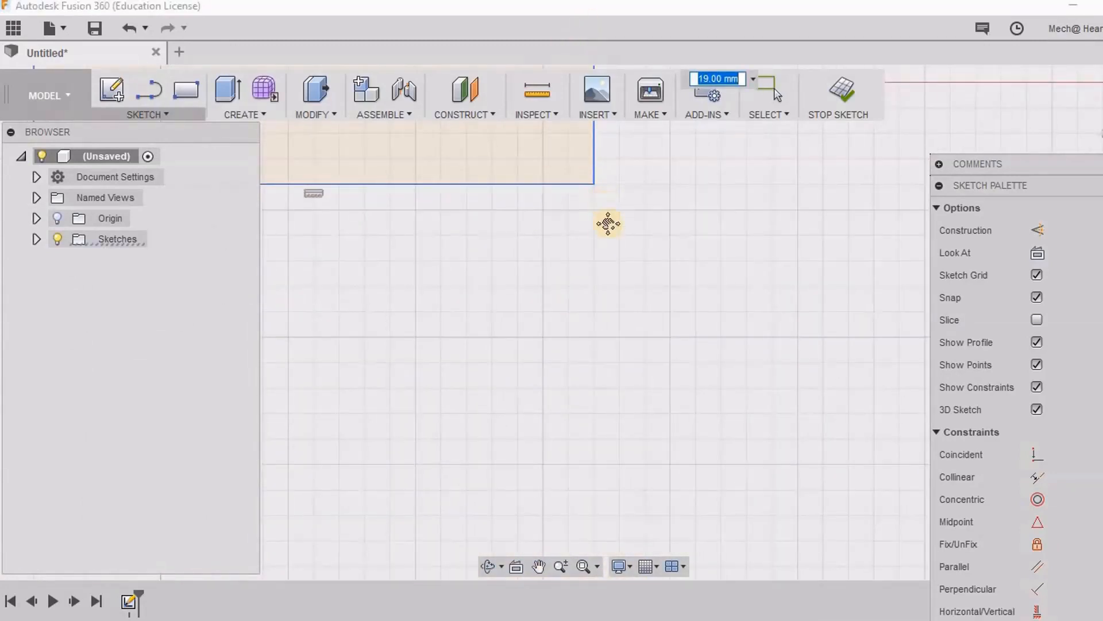
middle_click_drag(607, 222, 593, 273)
left_click(594, 263)
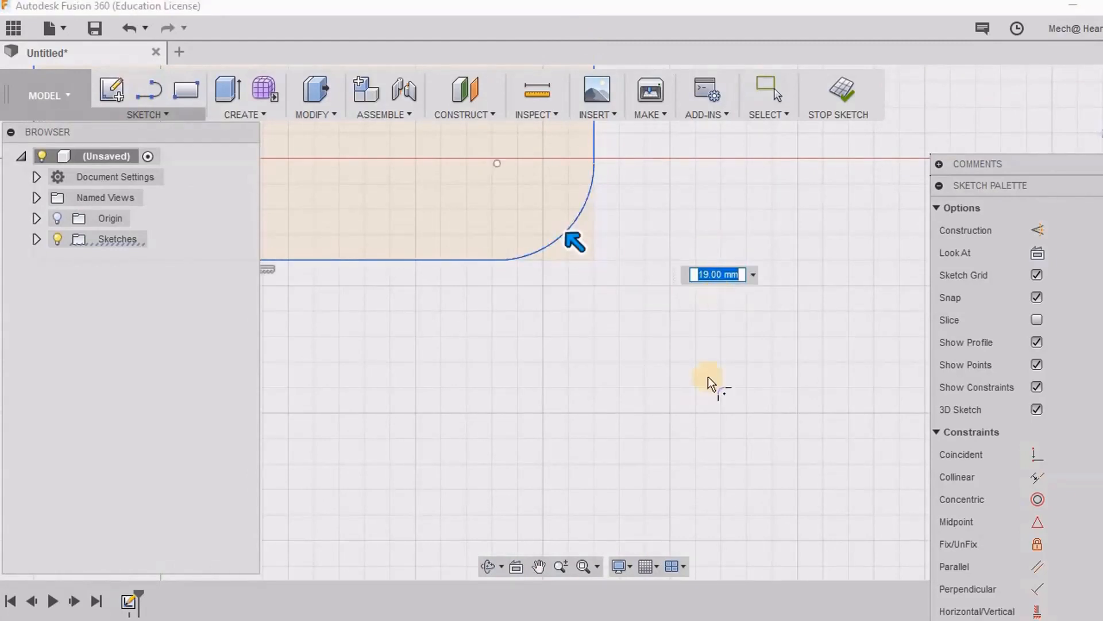
scroll(598, 344, "down", 4)
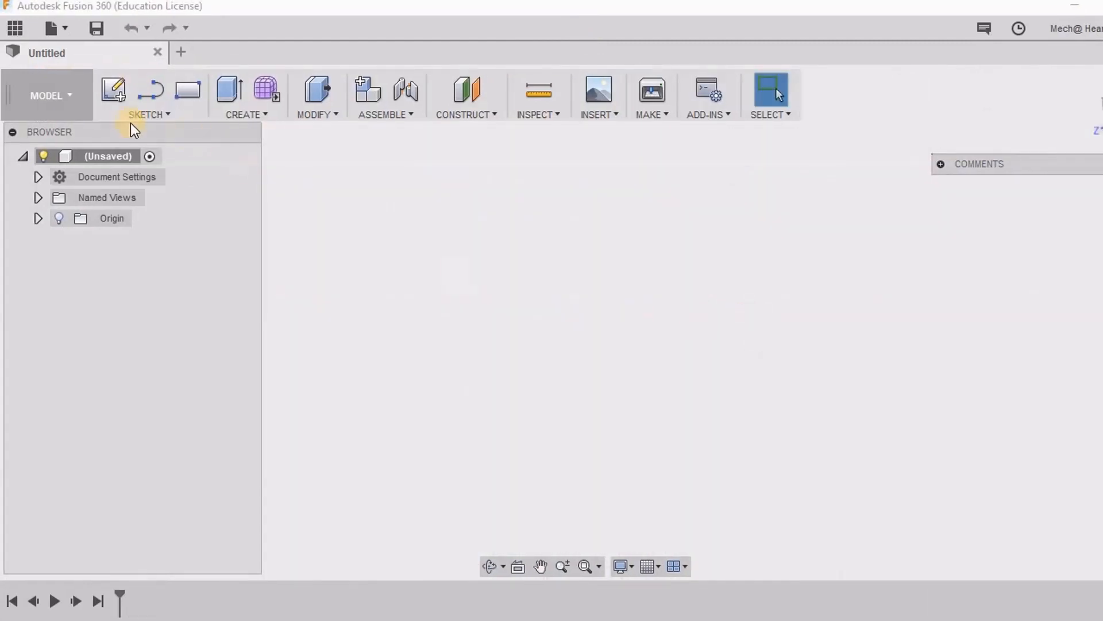
Step: In the new empty design, sketch a thin horizontal rectangle about 130 by 5 mm above the origin
left_click(187, 91)
left_click(543, 332)
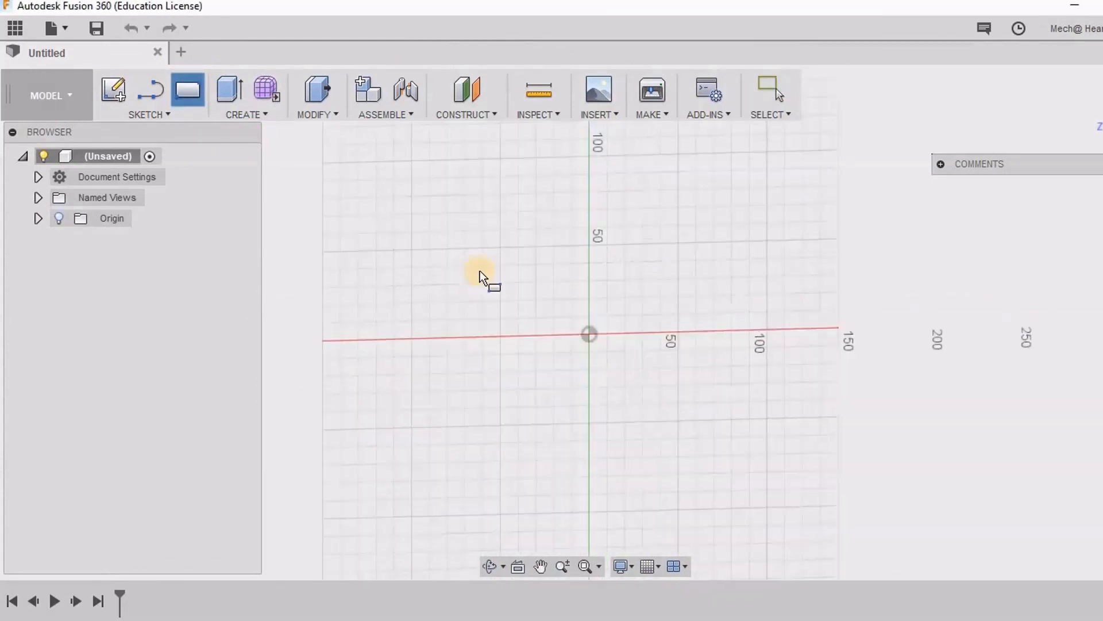
left_click(480, 271)
left_click(718, 268)
left_click(717, 340)
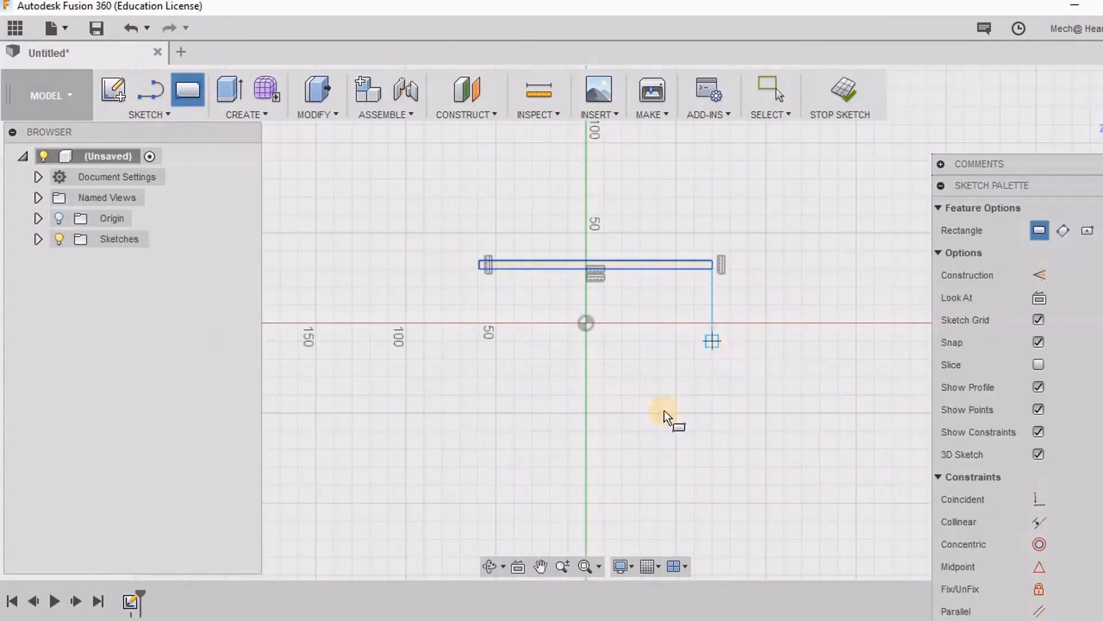
Step: Sketch a second rectangle about 134 by 73 mm below the thin one, with its upper edge on the horizontal axis
left_click(507, 454)
left_click(748, 323)
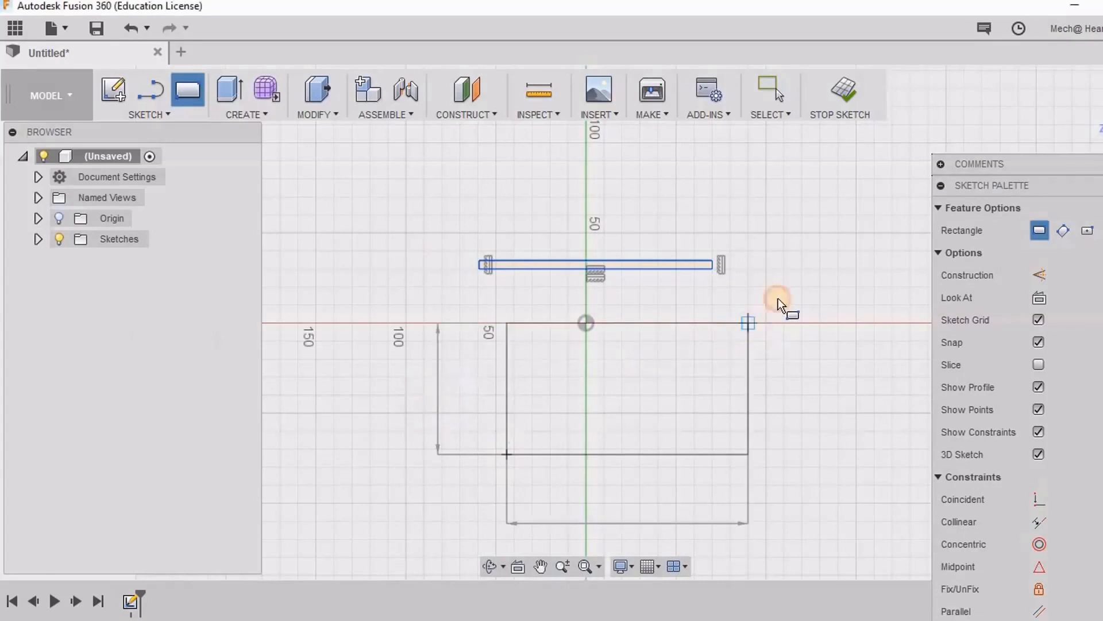
right_click(794, 253)
left_click(730, 241)
Step: Stretch the thin upper rectangle by moving its top edge upward until it is about 36 mm tall
scroll(706, 250, "up", 4)
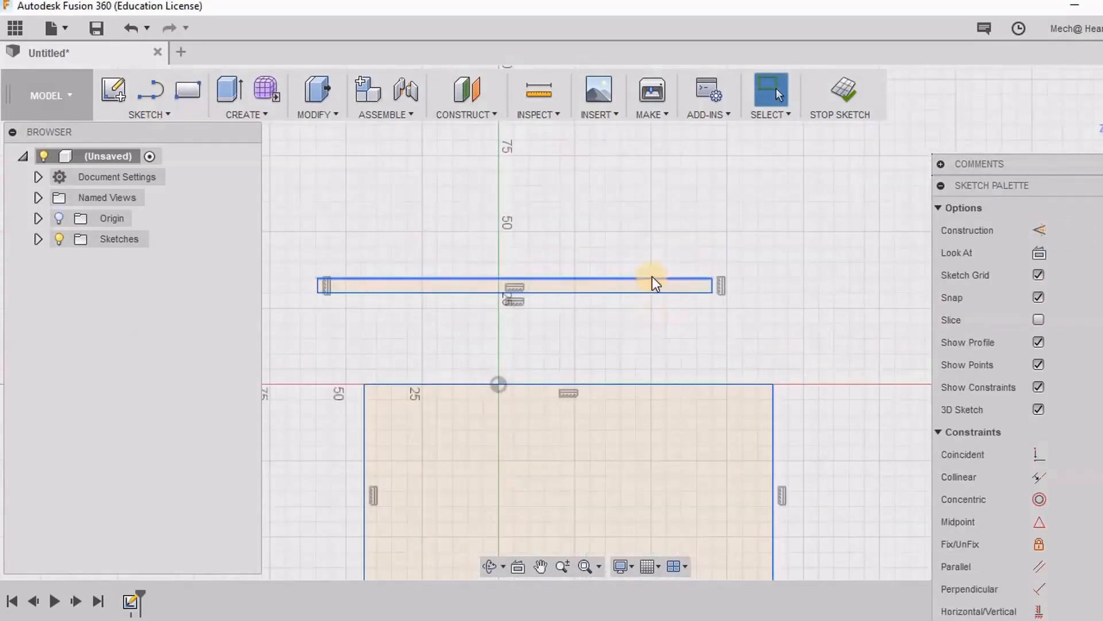
left_click_drag(653, 277, 650, 183)
middle_click_drag(650, 364, 521, 363)
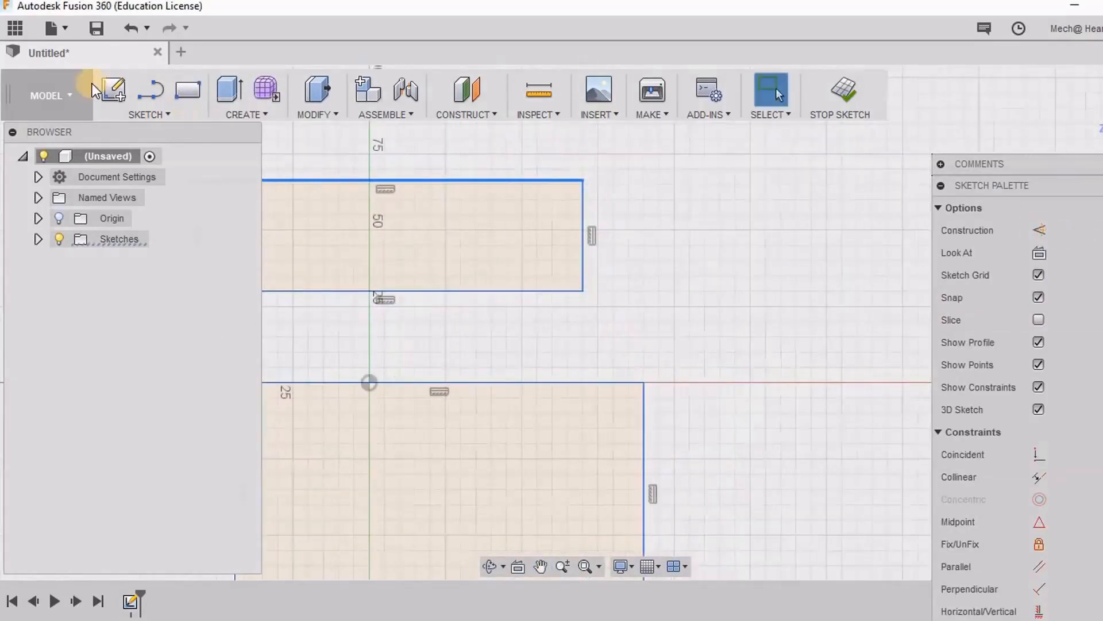
Step: Draw a 3-point arc bulging outward from the upper rectangle's bottom-right corner to the lower rectangle's top-right corner
left_click(151, 90)
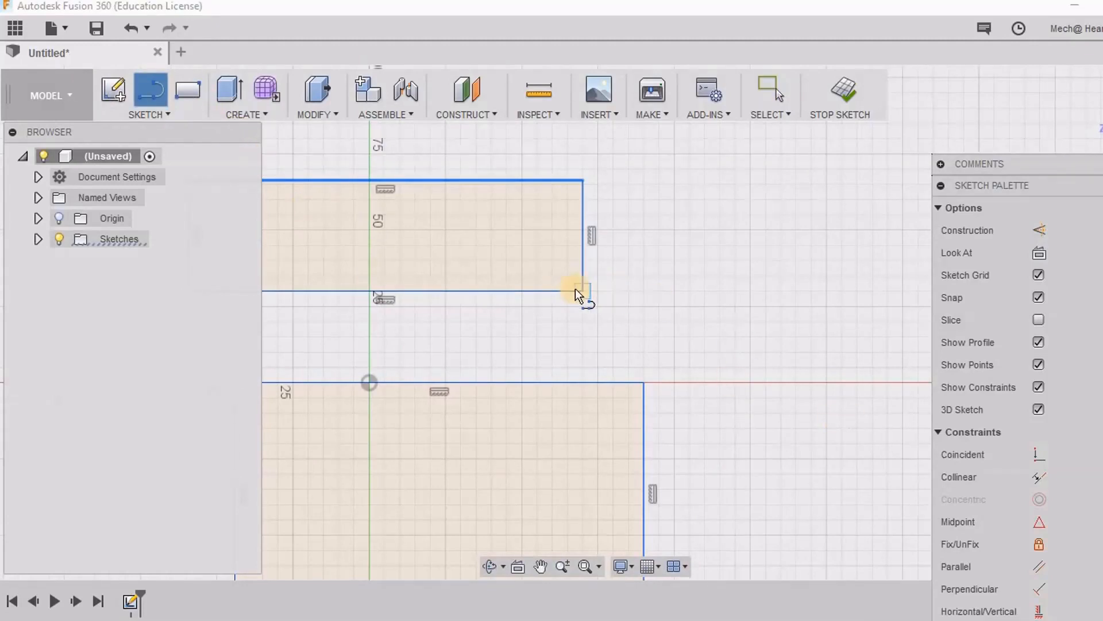
left_click(153, 110)
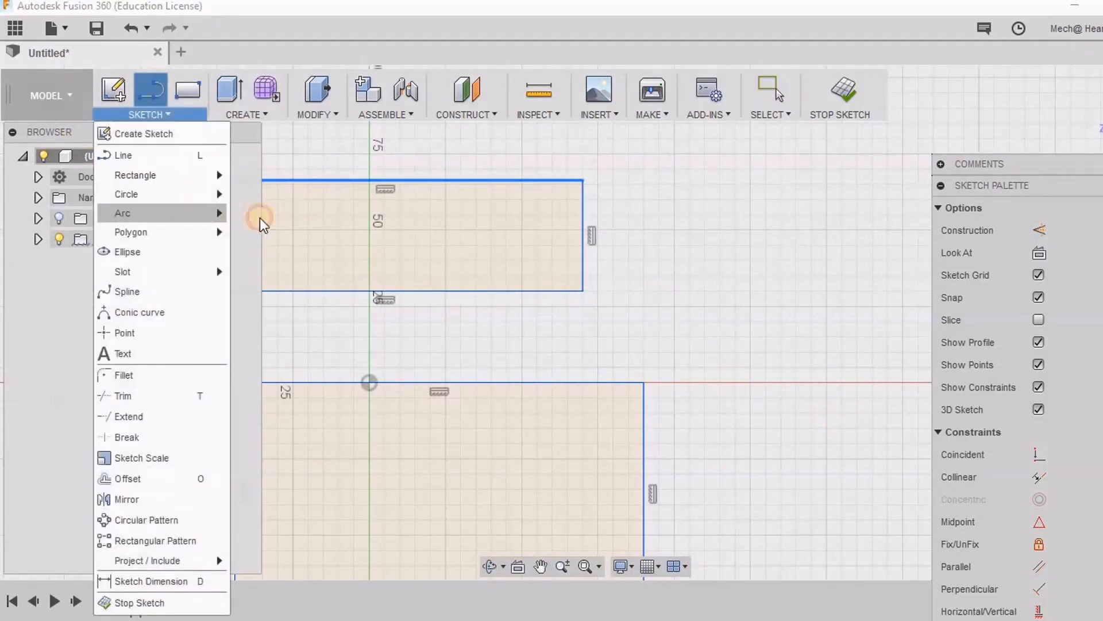
mouse_move(259, 218)
left_click(402, 237)
left_click(584, 292)
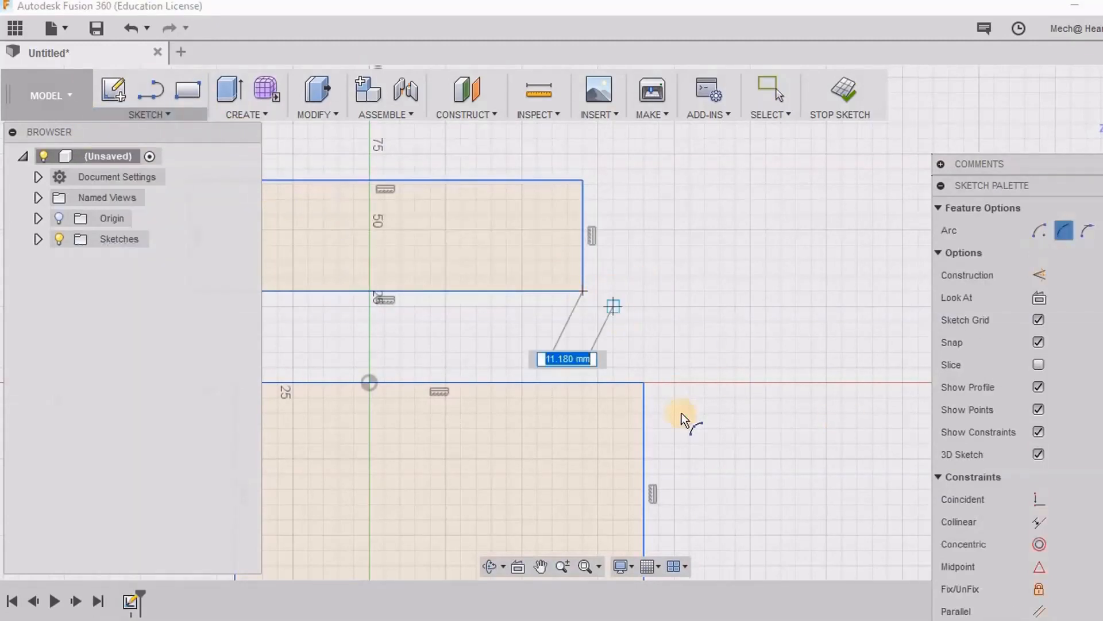
left_click(643, 382)
left_click(656, 337)
right_click(690, 305)
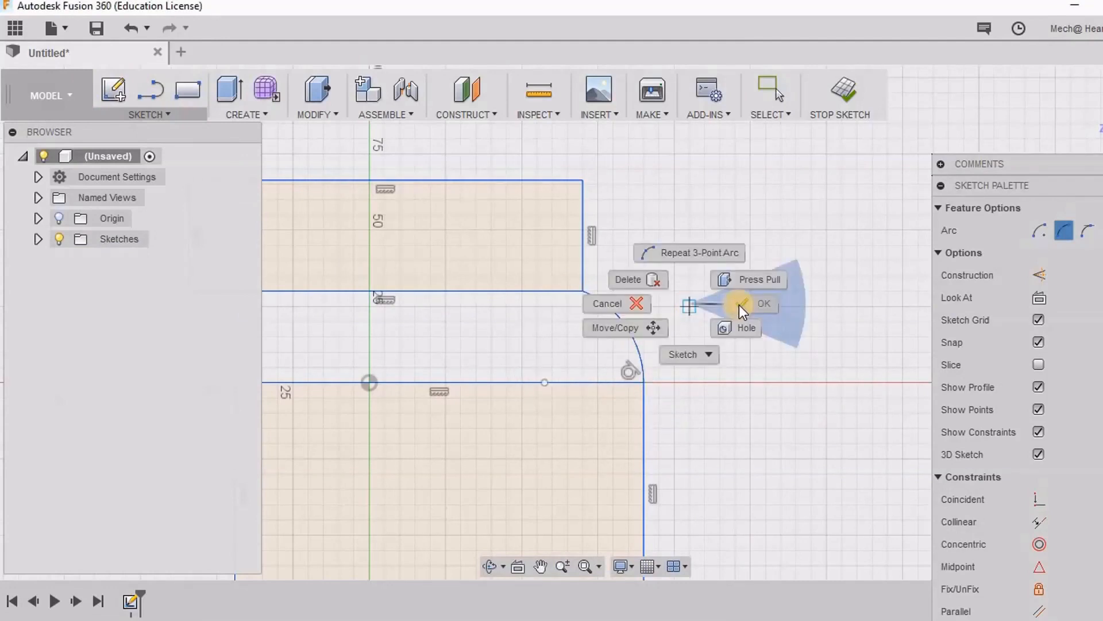
left_click(740, 305)
Step: Add an 8 mm sketch fillet between the upper rectangle's right edge and the connecting arc
scroll(425, 244, "up", 3)
left_click(155, 114)
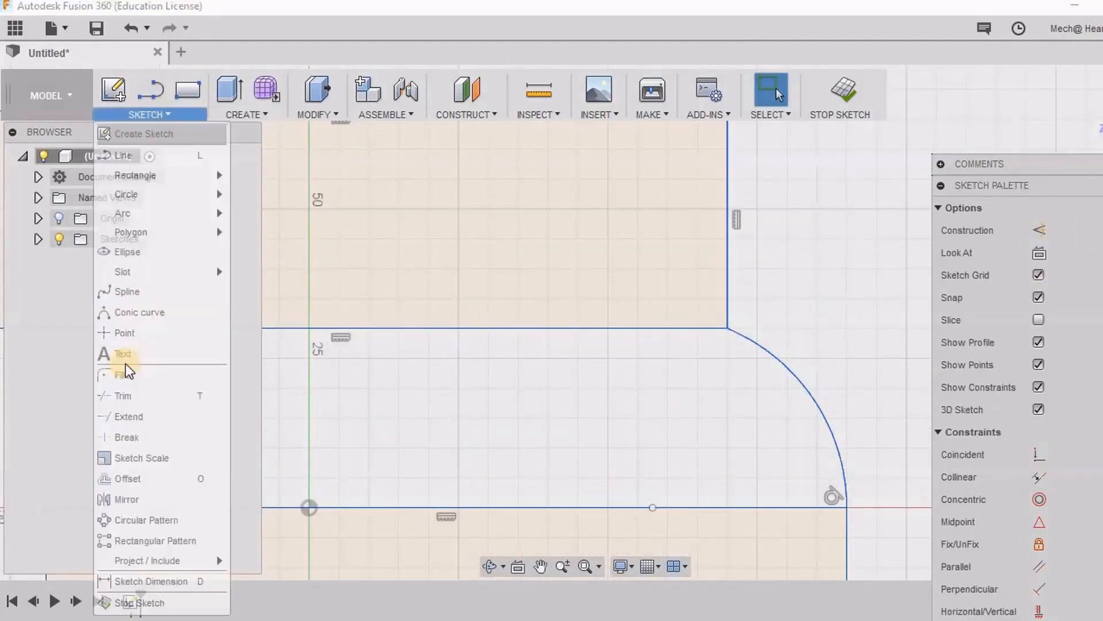
left_click(248, 364)
scroll(726, 374, "up", 3)
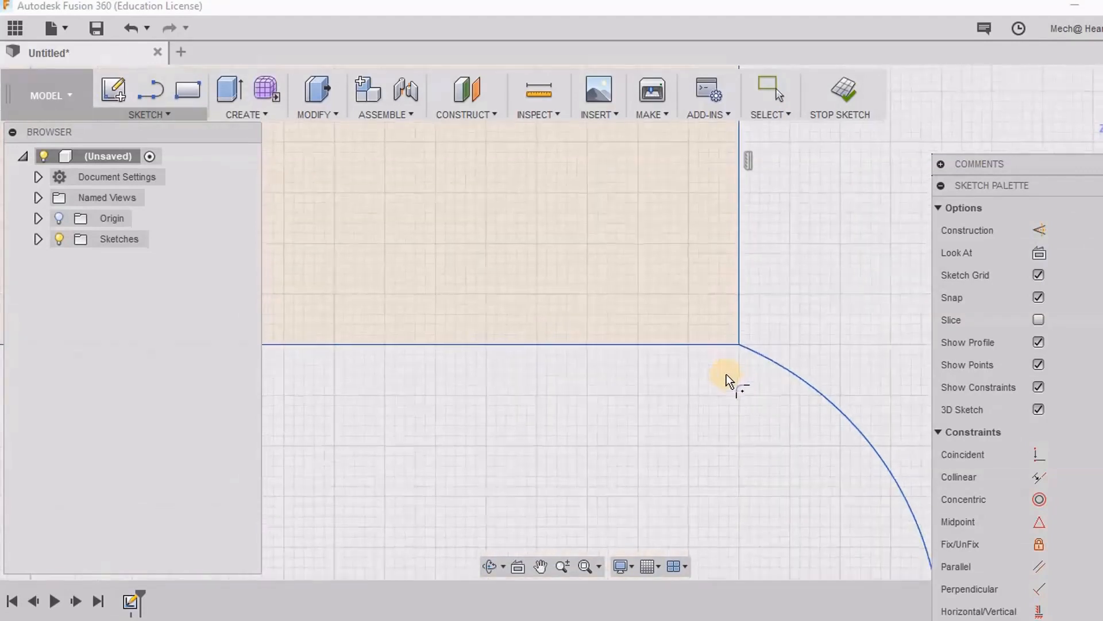
scroll(757, 329, "up", 6)
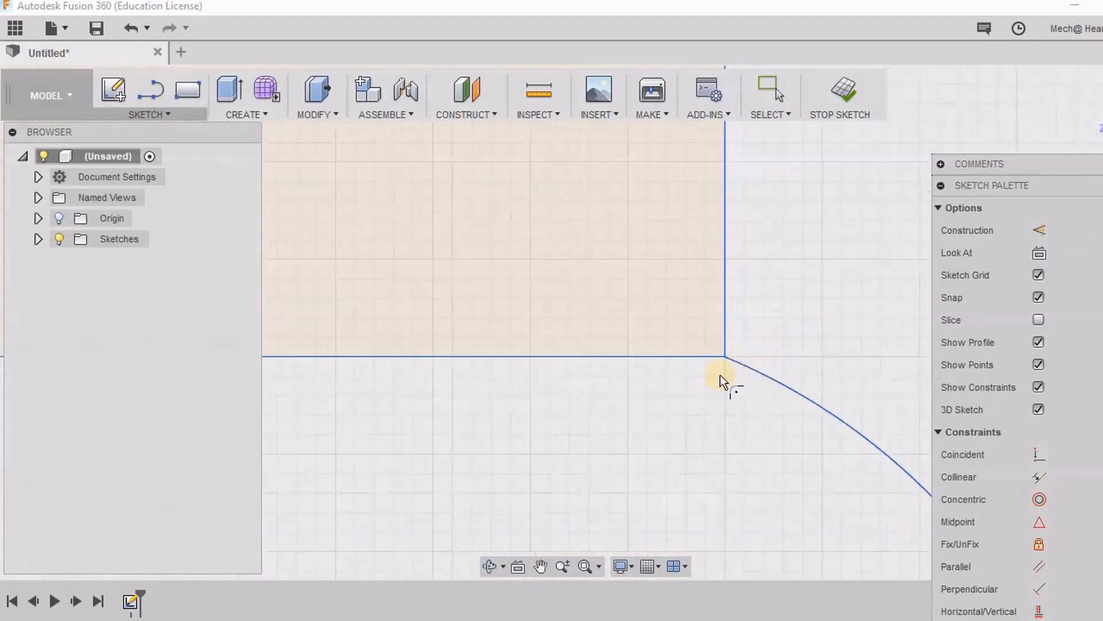
middle_click_drag(717, 391, 516, 441)
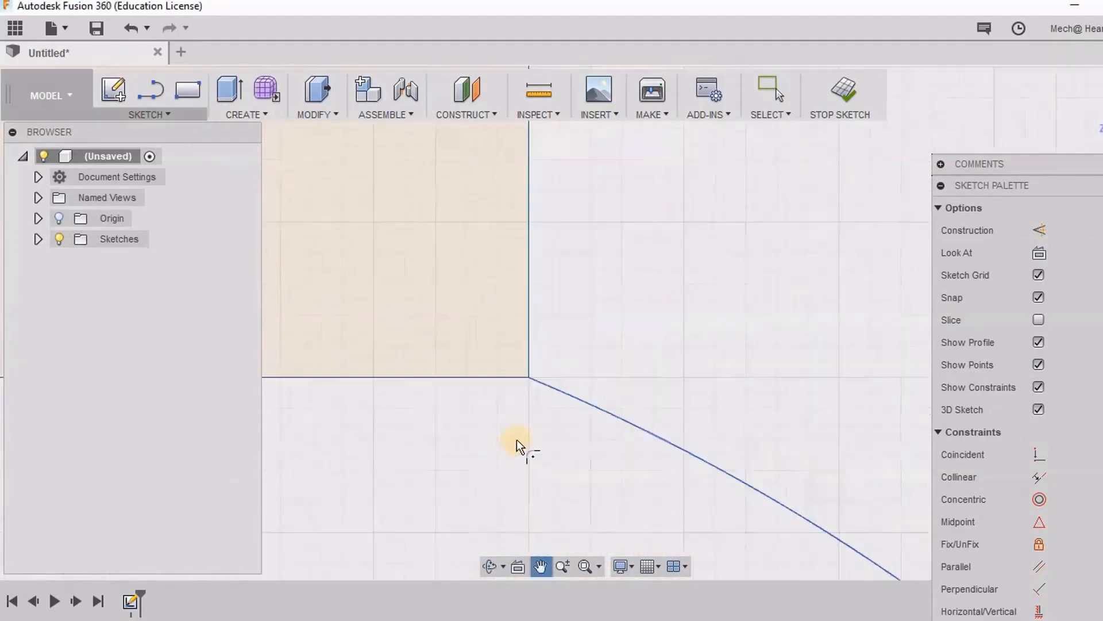
left_click(529, 371)
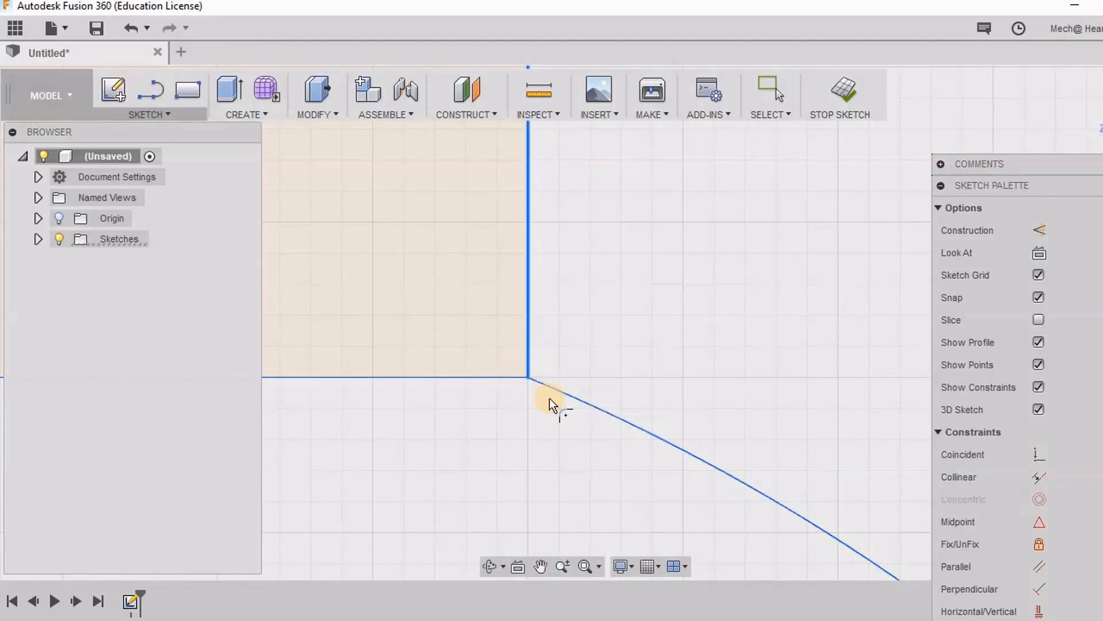
left_click(554, 392)
scroll(540, 439, "down", 4)
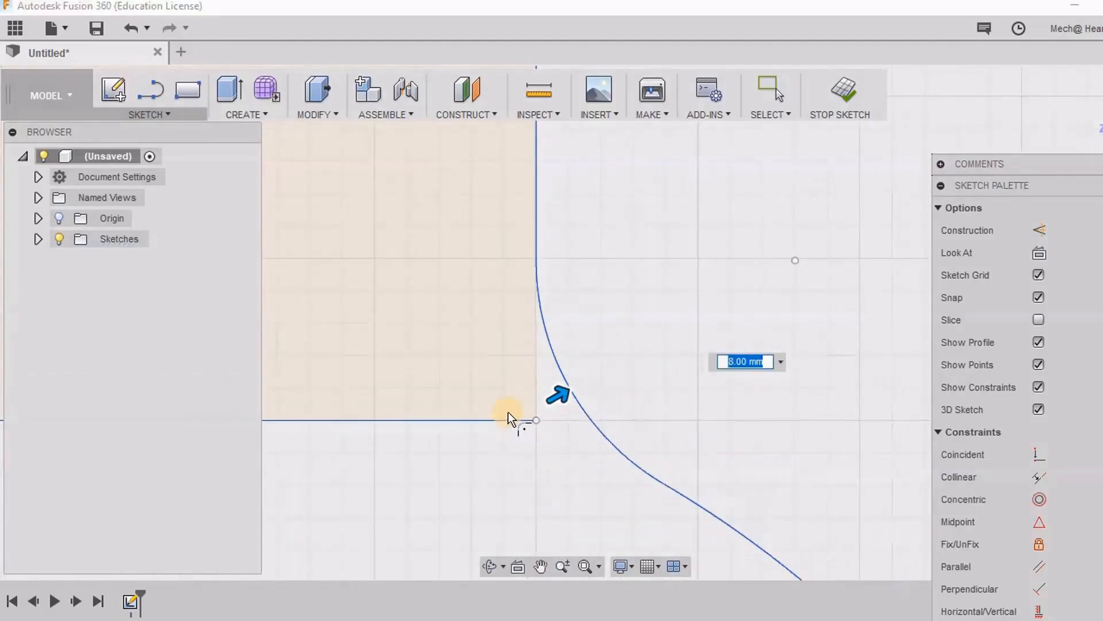
Step: Add an 8 mm sketch fillet between the connecting arc and the lower rectangle's top edge
middle_click_drag(522, 434, 562, 279)
scroll(591, 393, "down", 3)
middle_click_drag(616, 447, 621, 187)
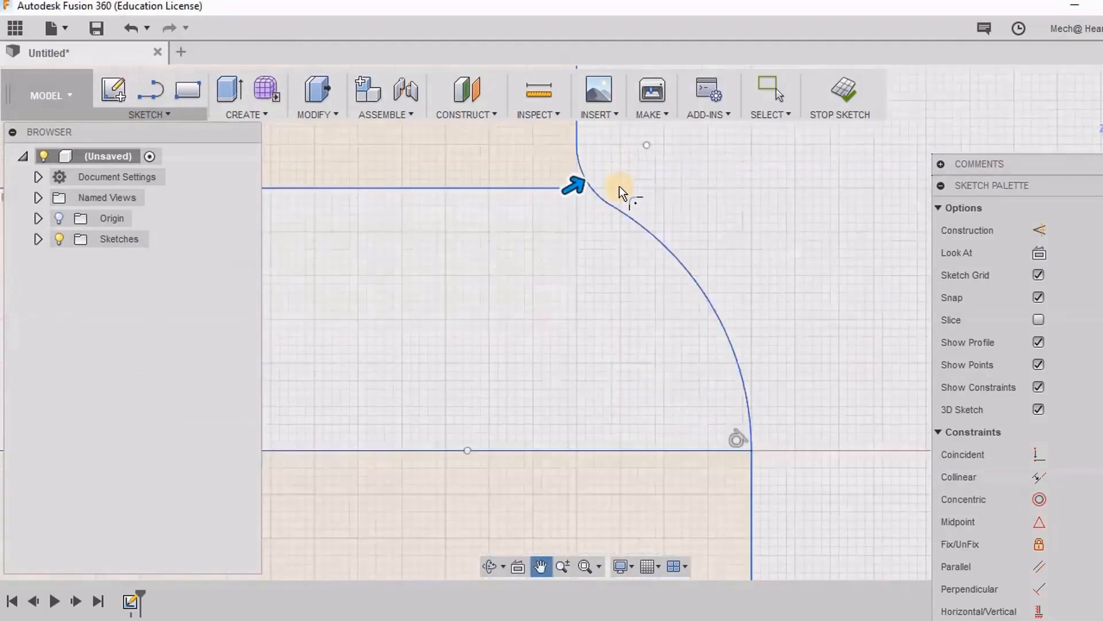
middle_click_drag(662, 481, 646, 416)
left_click(734, 238)
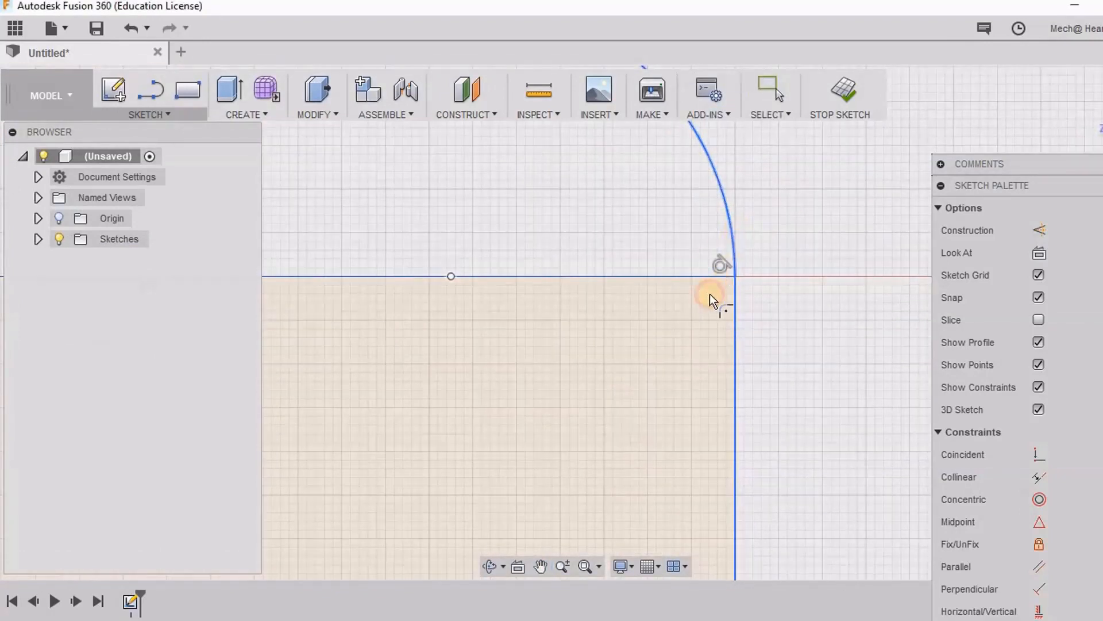
left_click(706, 277)
scroll(643, 384, "down", 5)
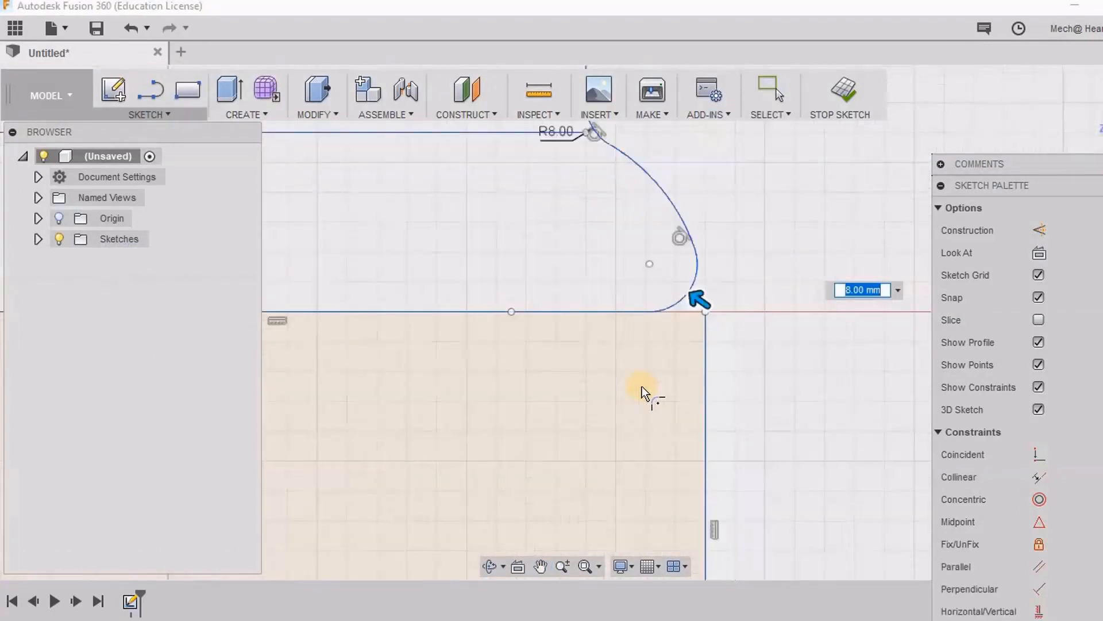
scroll(532, 240, "up", 2)
scroll(540, 253, "down", 1)
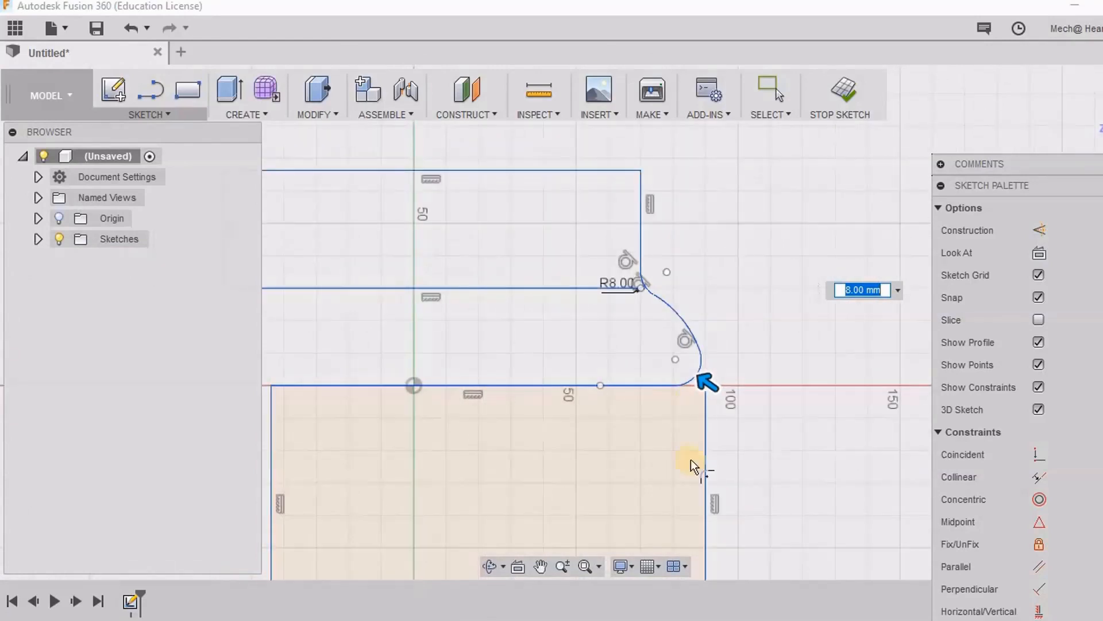
scroll(698, 474, "up", 2)
scroll(707, 301, "down", 4)
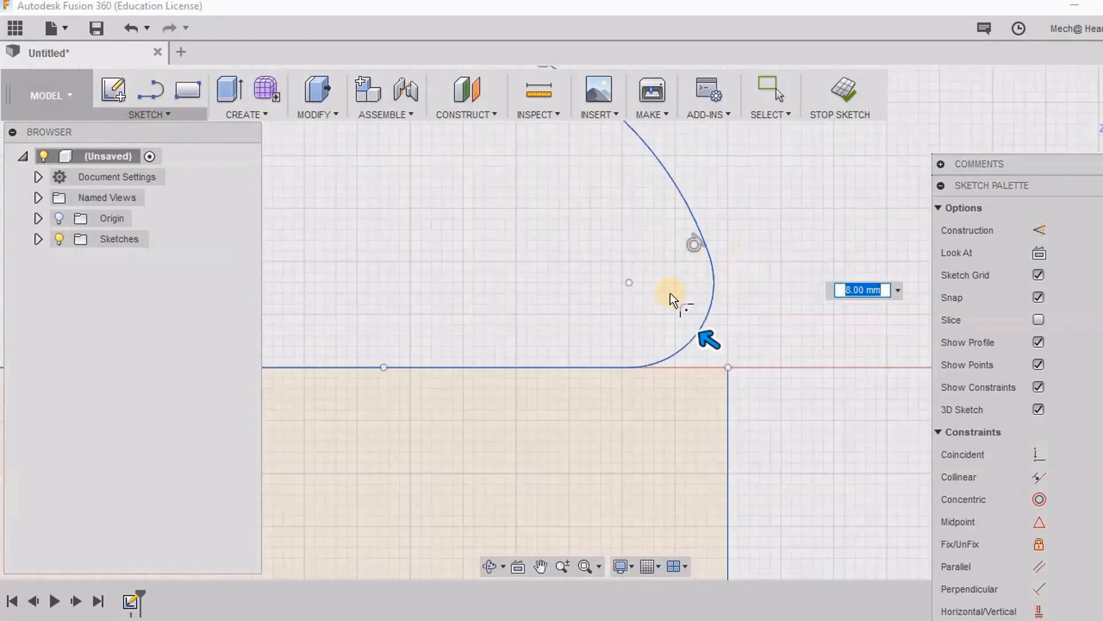
middle_click_drag(499, 358, 709, 406)
right_click(463, 324)
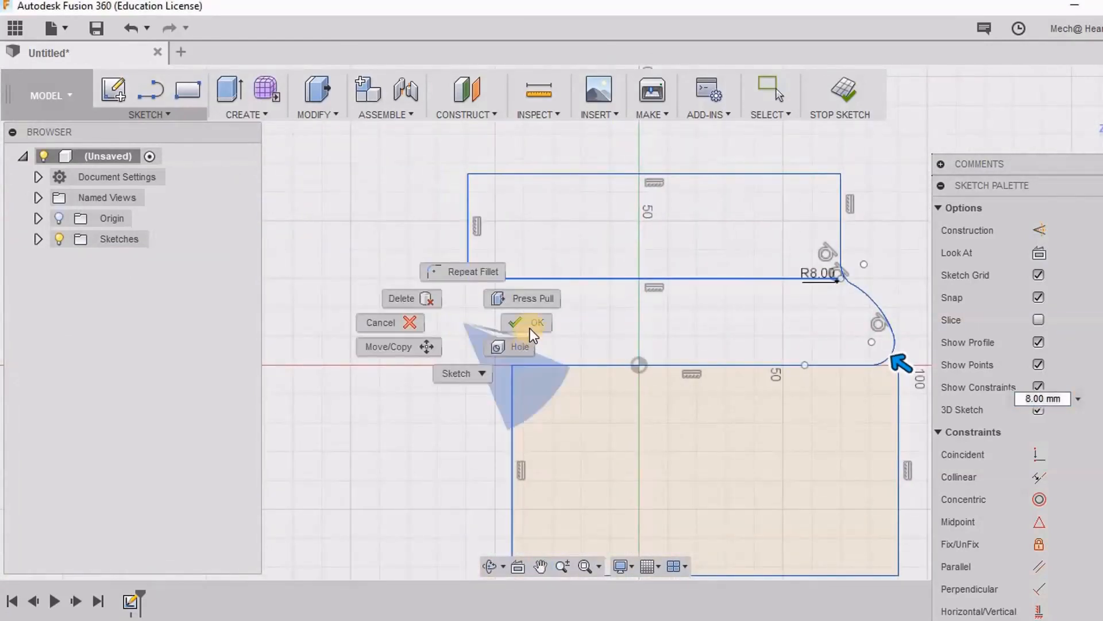
left_click(529, 326)
Step: Delete all the sketch geometry, including both rectangles, the arc and the fillets
scroll(443, 366, "down", 3)
scroll(448, 344, "down", 2)
mouse_move(368, 207)
left_mouse_down()
mouse_move(626, 455)
mouse_move(695, 569)
left_mouse_up()
key("Delete")
Step: Sketch a five-point wavy spline that rises before the origin, dips below the horizontal axis and hooks back at its upper end
left_click(144, 116)
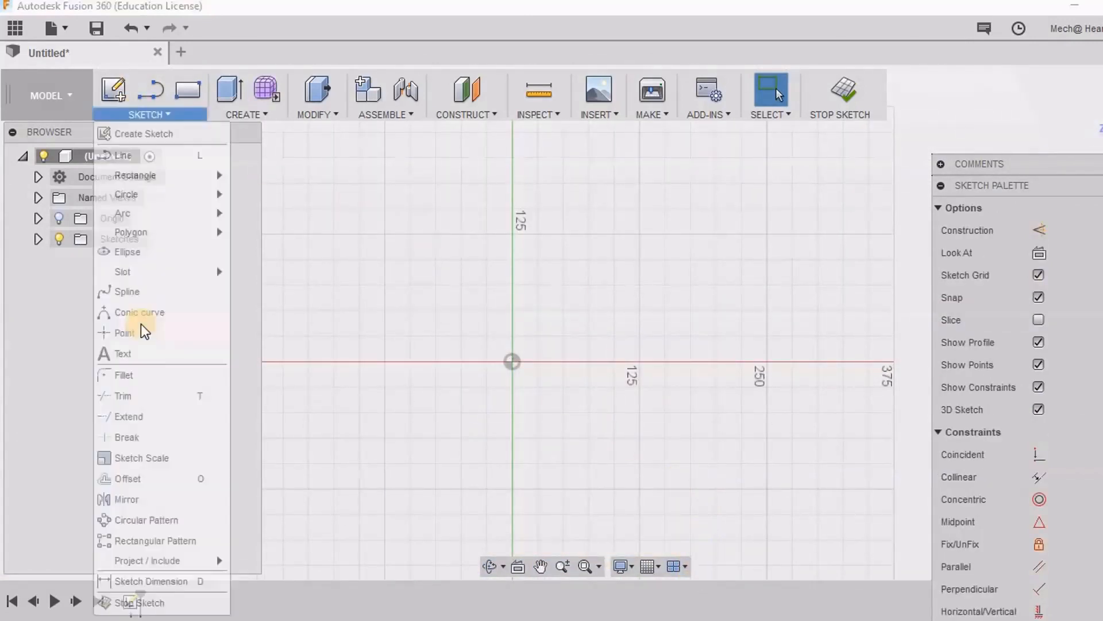
left_click(146, 290)
left_click(331, 453)
left_click(464, 297)
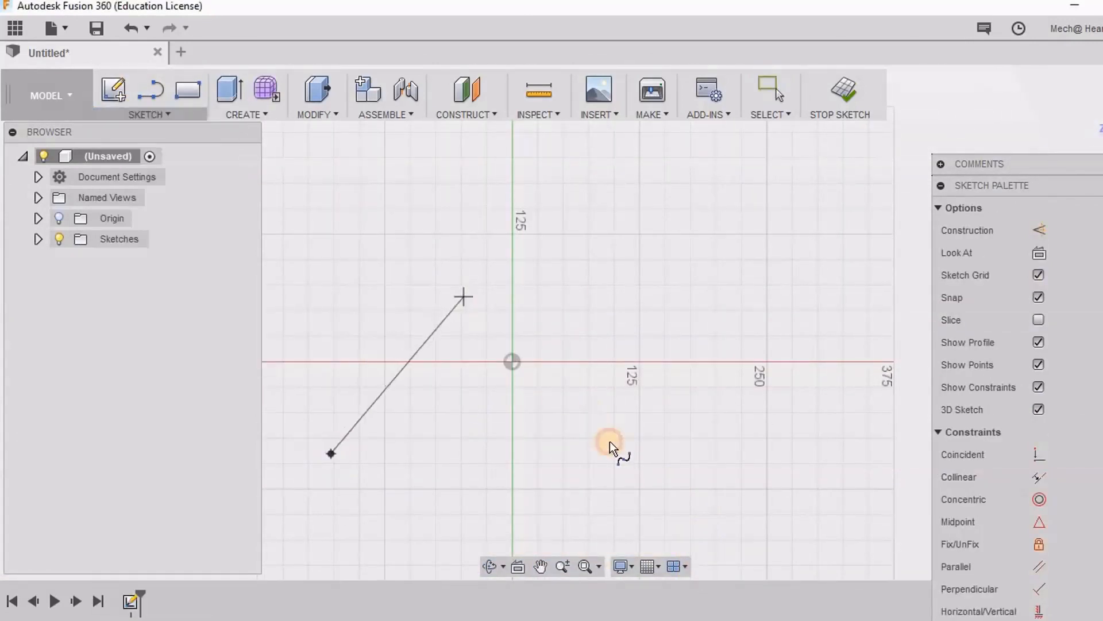
left_click(614, 438)
left_click(820, 299)
double_click(767, 234)
right_click(674, 262)
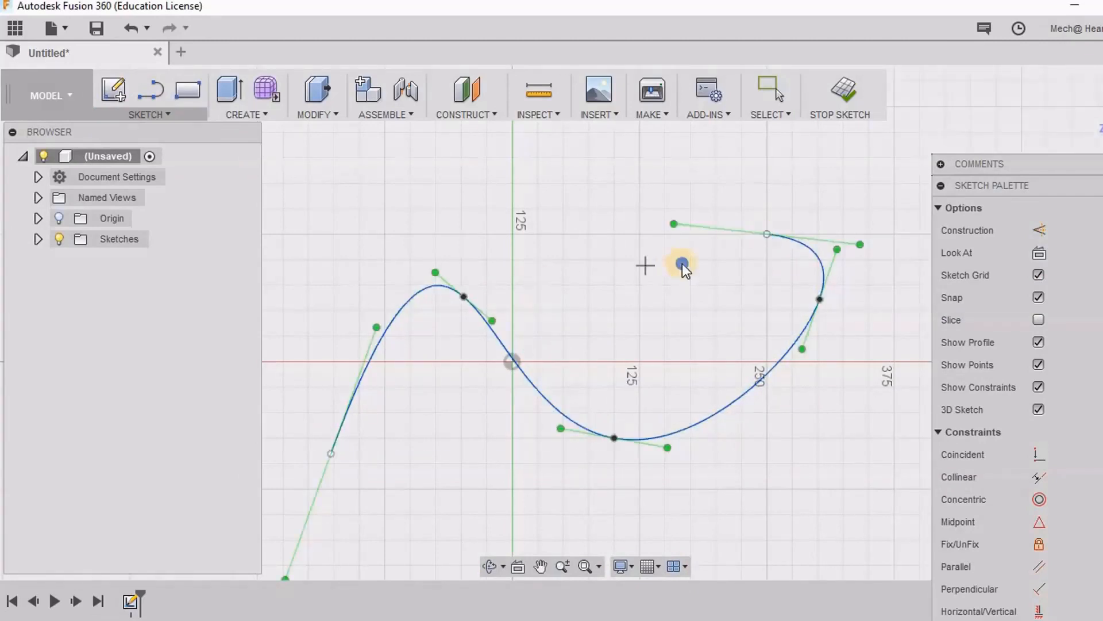
left_click(722, 263)
Step: Draw a horizontal line about 110 mm long leftward from the spline's upper end point
left_click(159, 92)
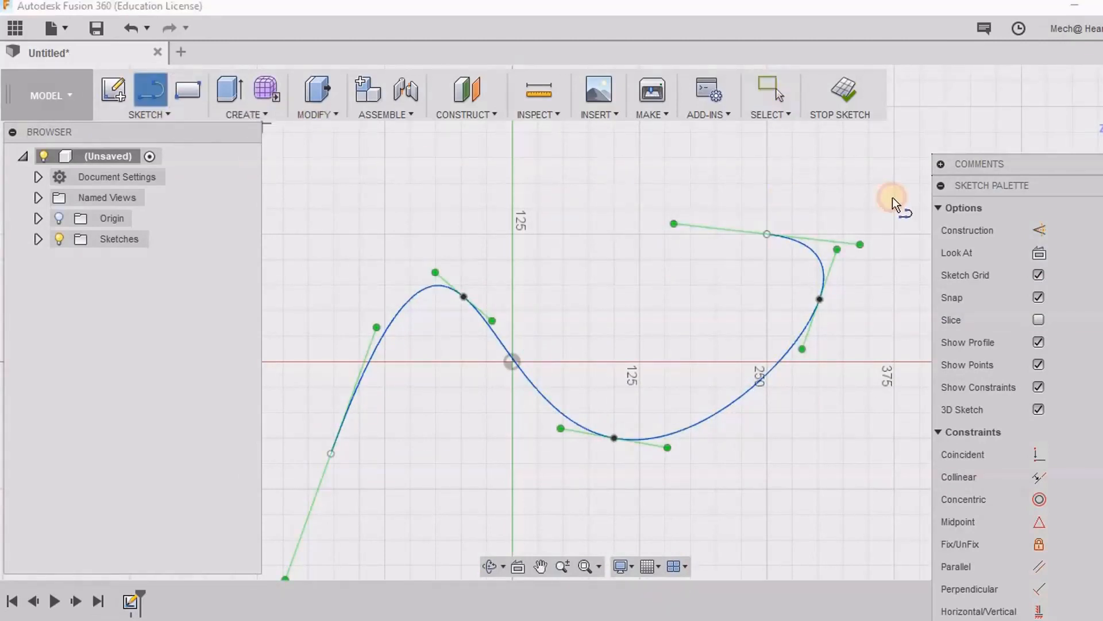
scroll(892, 197, "up", 3)
left_click(677, 253)
left_click(497, 250)
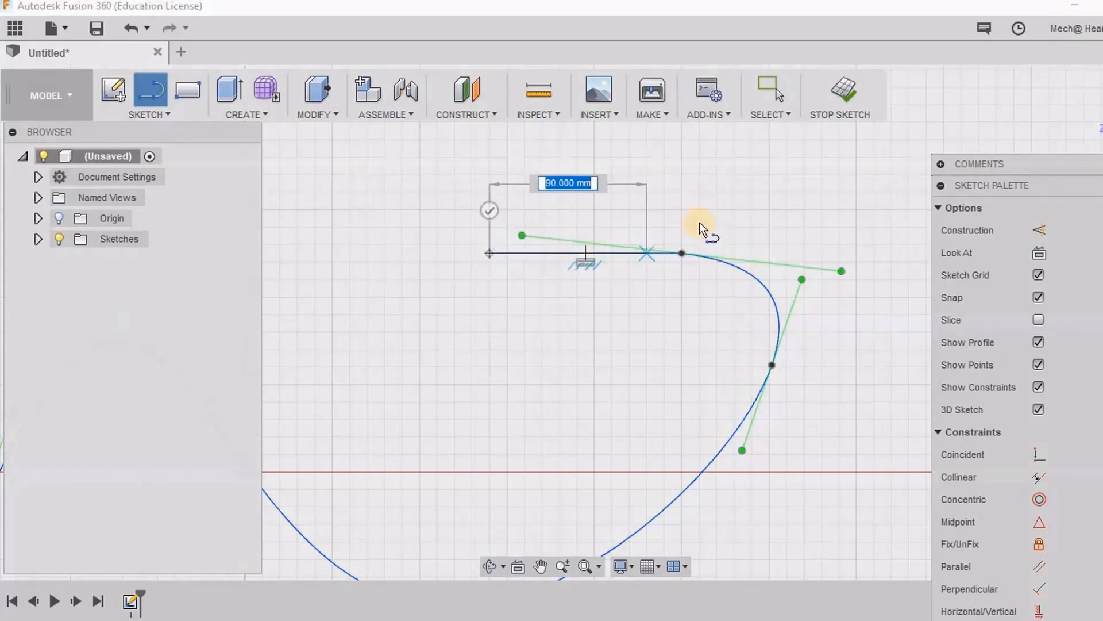
right_click(700, 225)
left_click(771, 229)
Step: Move the shared end point of the line and the spline slightly upward
scroll(647, 240, "up", 3)
scroll(776, 263, "up", 3)
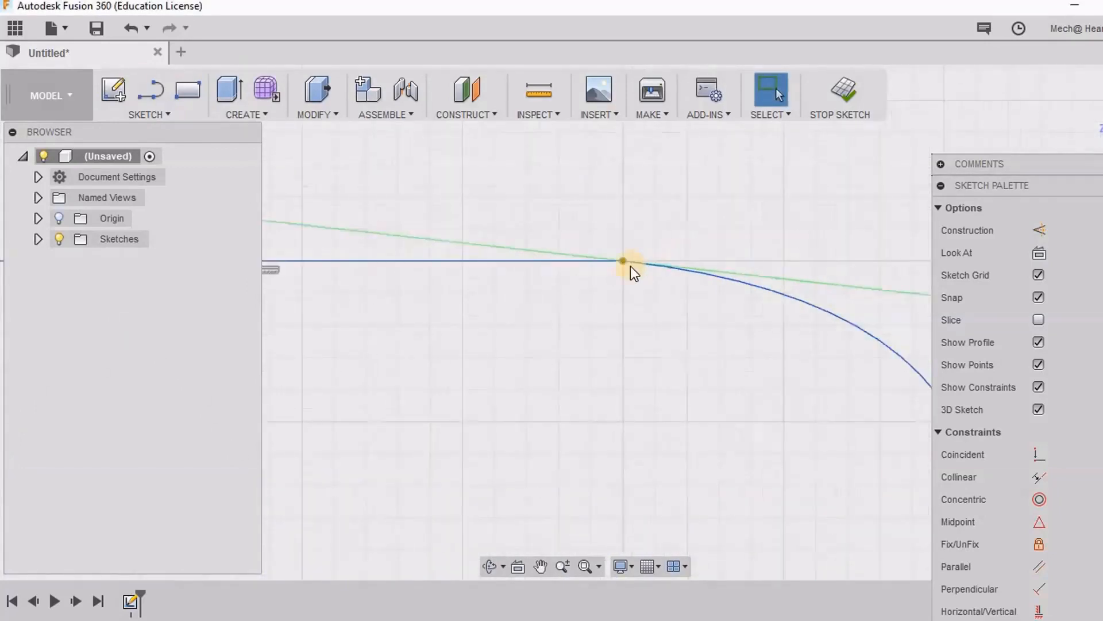
mouse_move(624, 253)
left_mouse_down()
mouse_move(641, 213)
mouse_move(632, 246)
mouse_move(635, 194)
mouse_move(628, 204)
left_mouse_up()
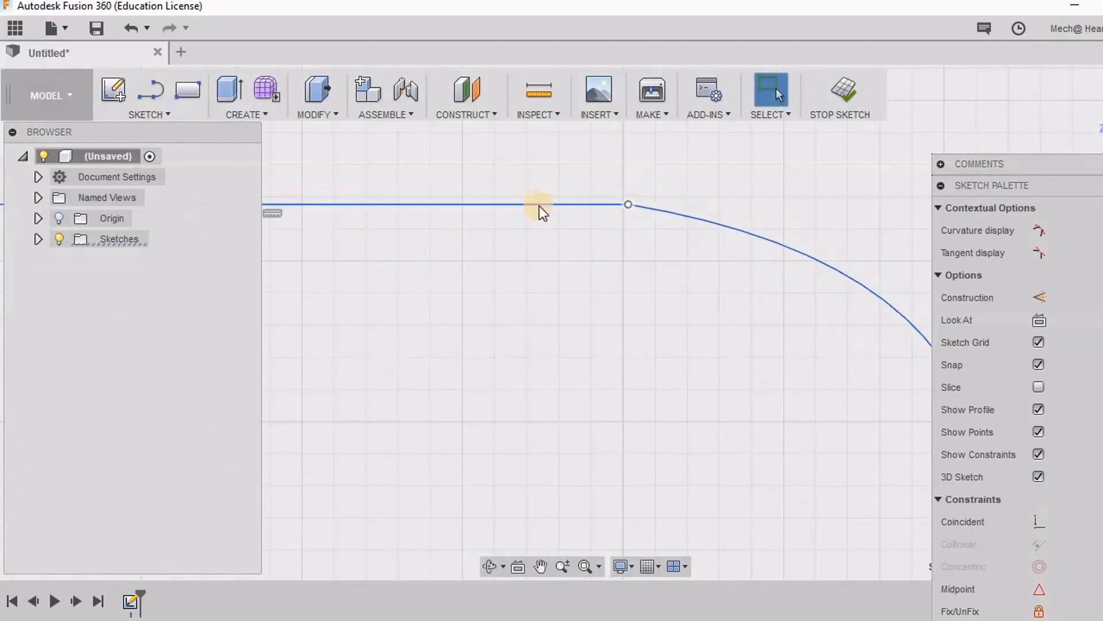
Step: Fillet the joint between the horizontal line and the spline with a 28 mm radius
left_click(165, 115)
left_click(136, 375)
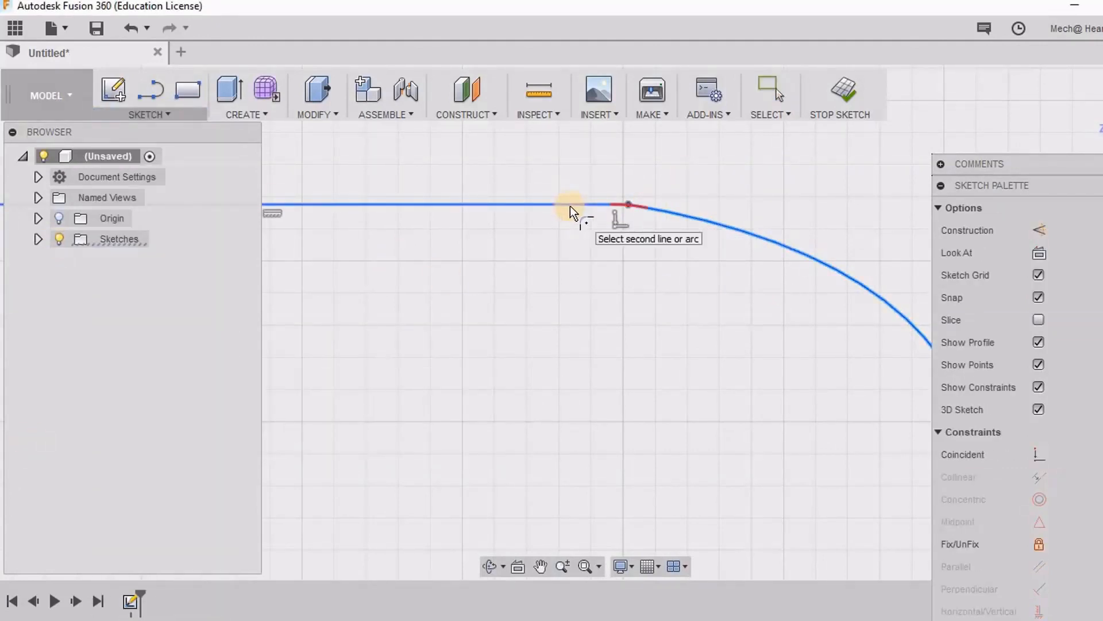
scroll(591, 229, "up", 2)
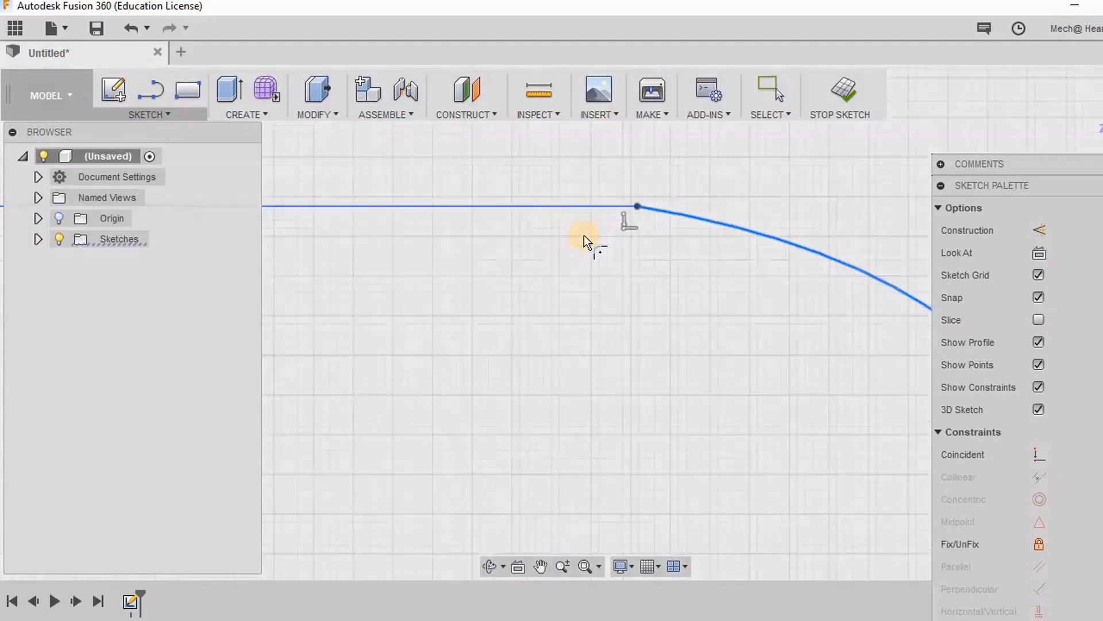
left_click(608, 217)
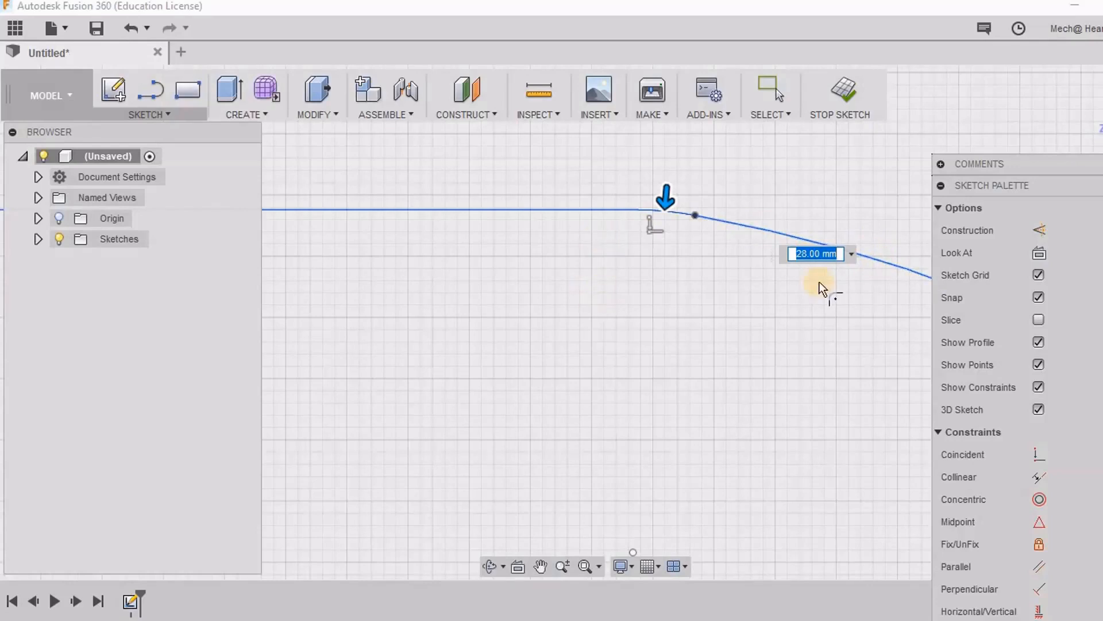
key("Return")
scroll(722, 338, "down", 3)
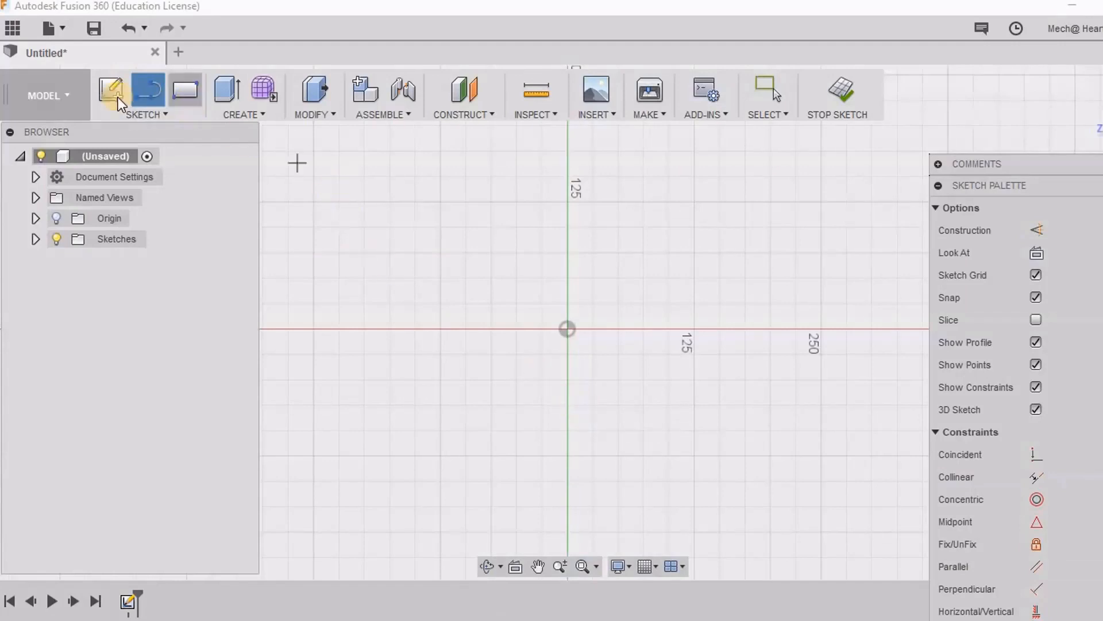
Step: Sketch a rectangle about 310 by 227 mm around the origin in the emptied sketch
left_click(160, 115)
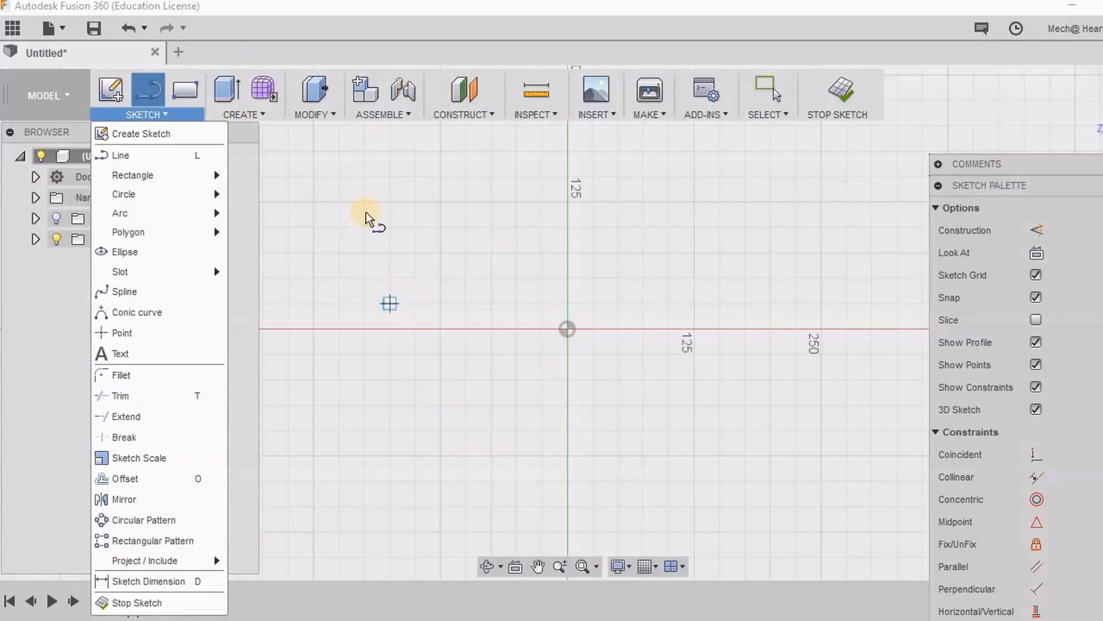
left_click(185, 89)
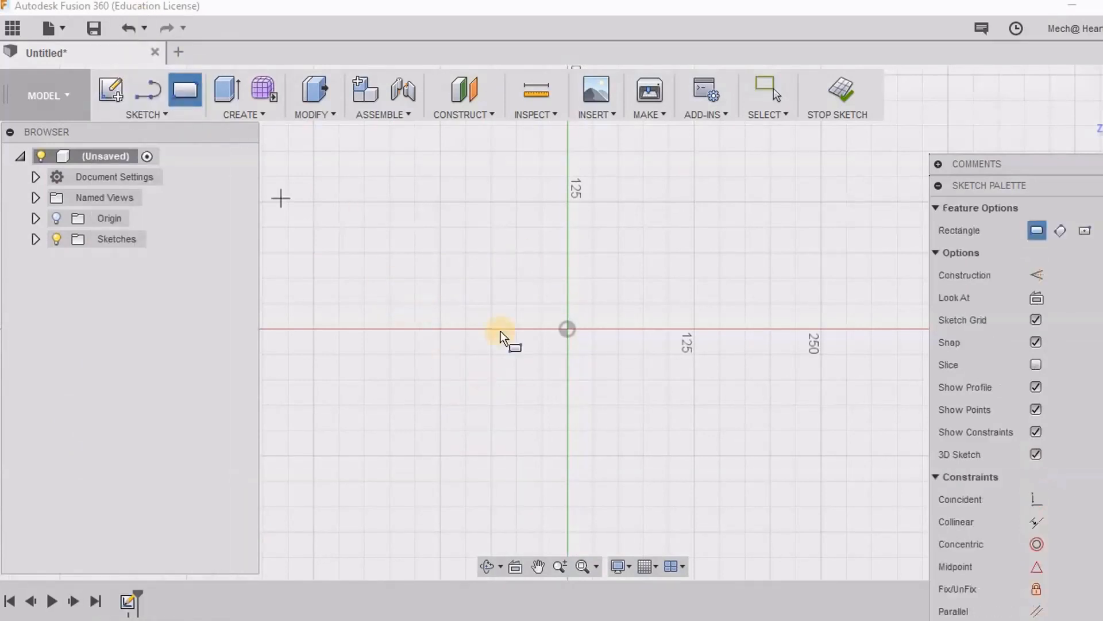
left_click(366, 217)
left_click(680, 446)
Step: Draw two connected slanted lines forming a V that crosses the rectangle's upper and lower right corners, with the tip right of the rectangle
left_click(147, 89)
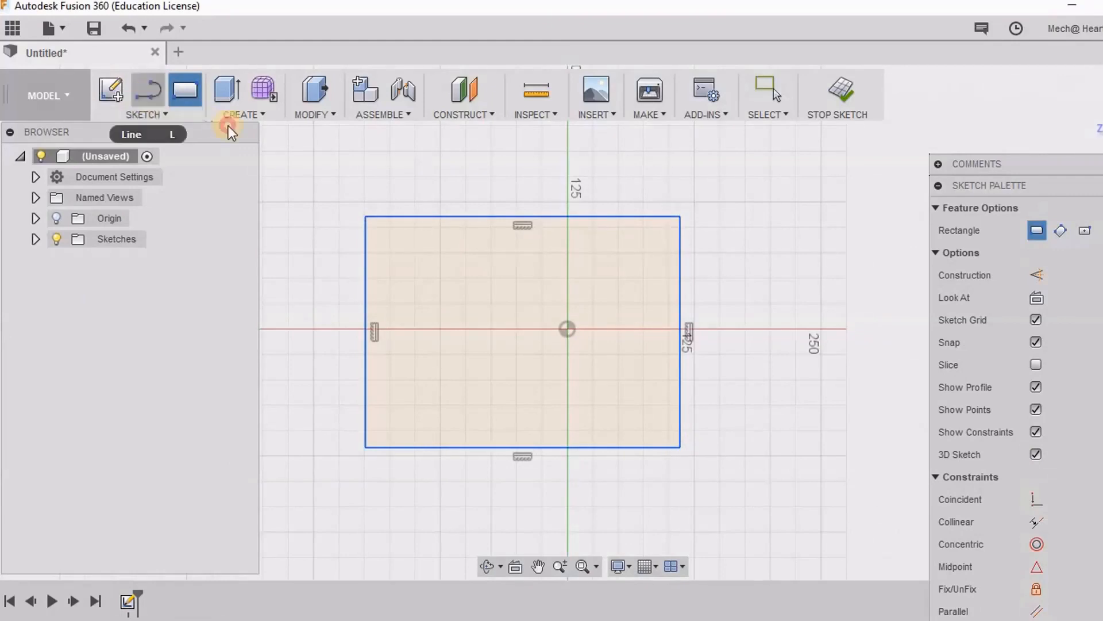
left_click(454, 152)
left_click(796, 354)
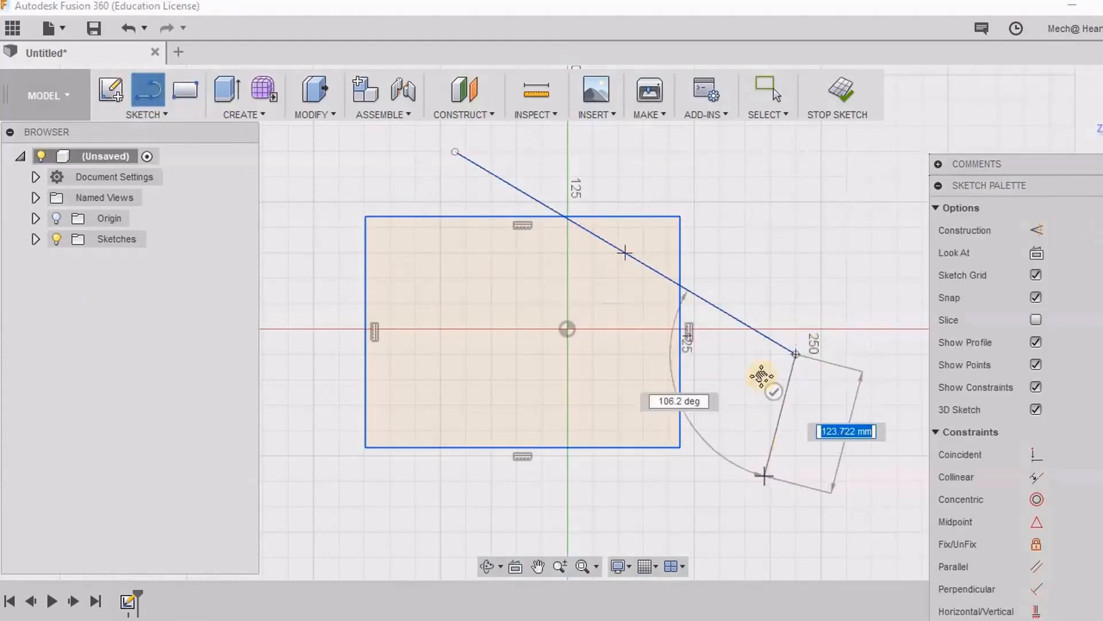
scroll(758, 396, "up", 1)
middle_click_drag(759, 396, 763, 247)
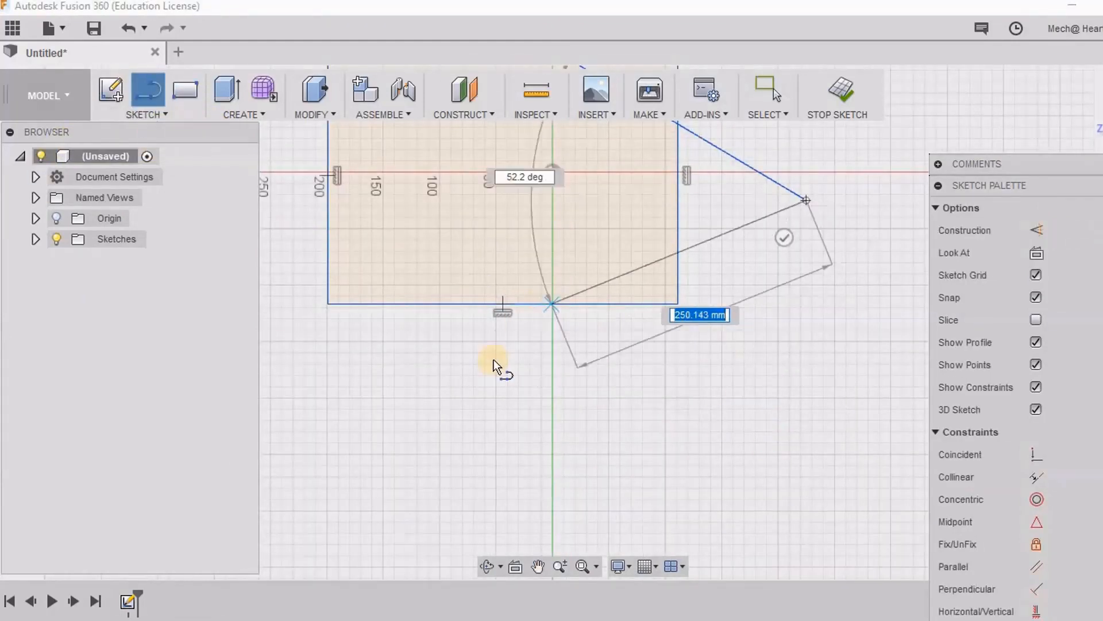
left_click(474, 386)
right_click(677, 398)
left_click(757, 396)
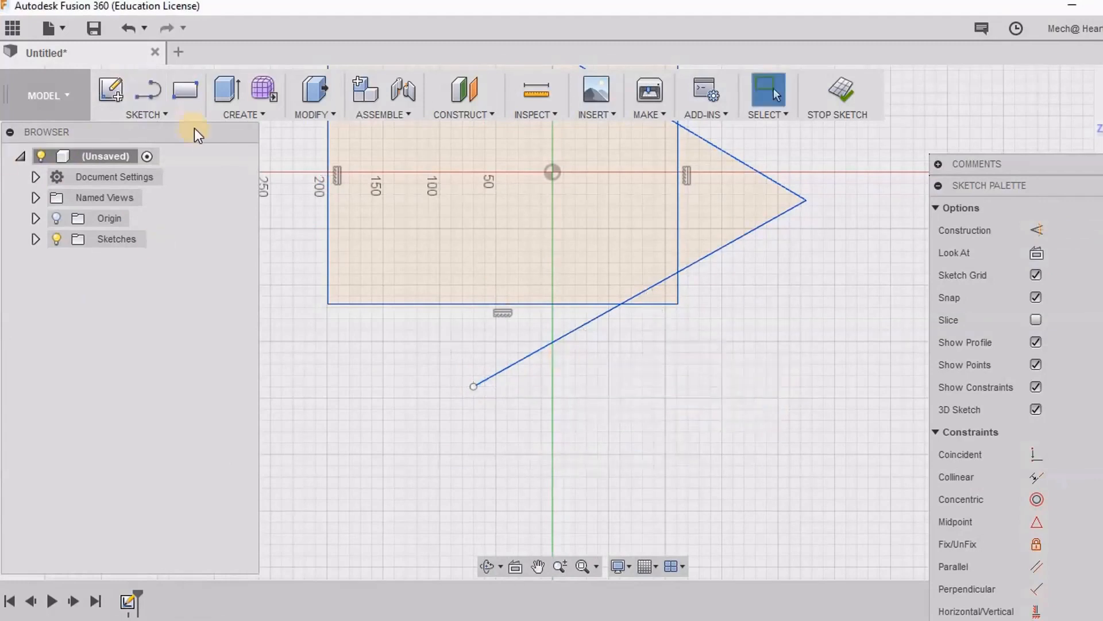
Step: Draw a center-diameter circle left of the rectangle so that it overlaps the rectangle's left edge
left_click(153, 114)
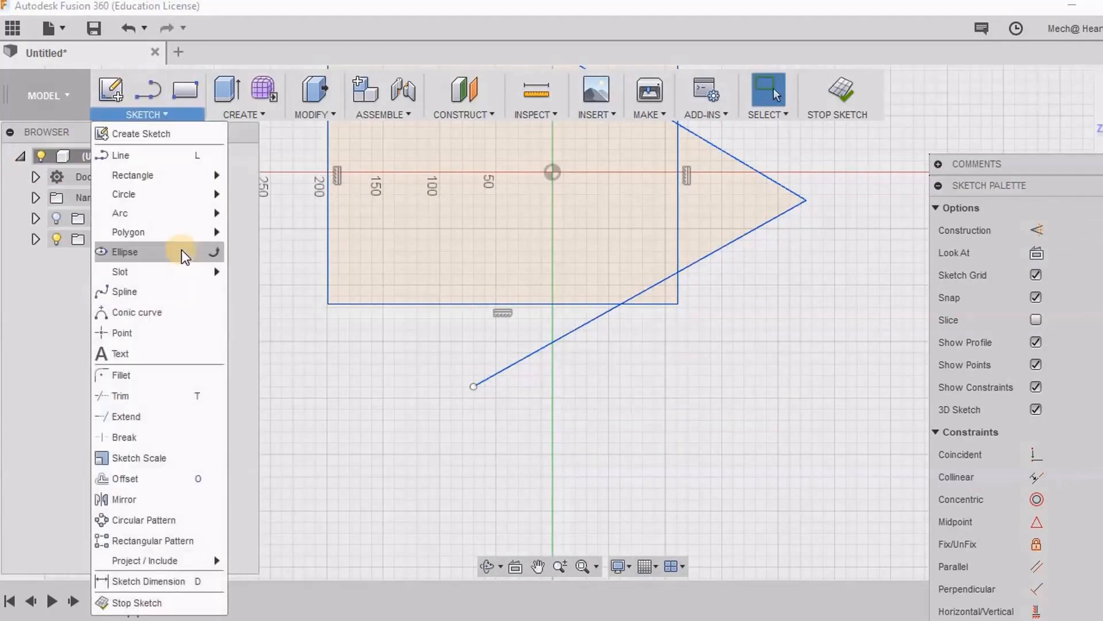
mouse_move(179, 193)
left_click(300, 198)
mouse_move(463, 454)
middle_mouse_down()
mouse_move(530, 492)
mouse_move(577, 539)
middle_mouse_up()
left_click(349, 230)
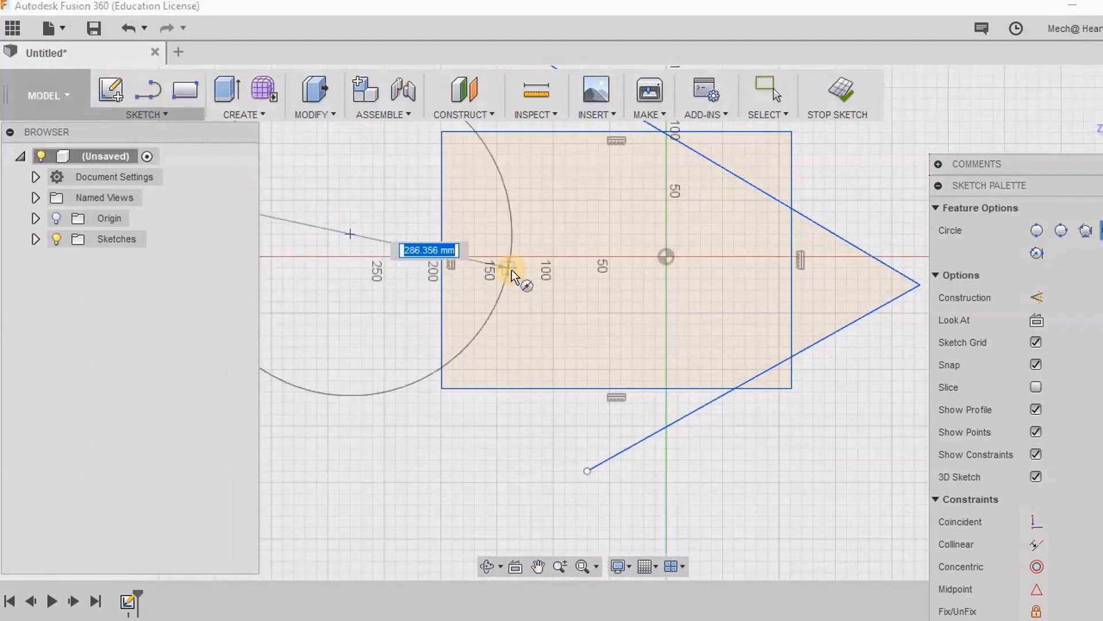
left_click(464, 246)
Step: Draw a larger circle below the rectangle, overlapping its lower left corner and the free end of the lower slanted line
middle_click_drag(521, 315, 558, 226)
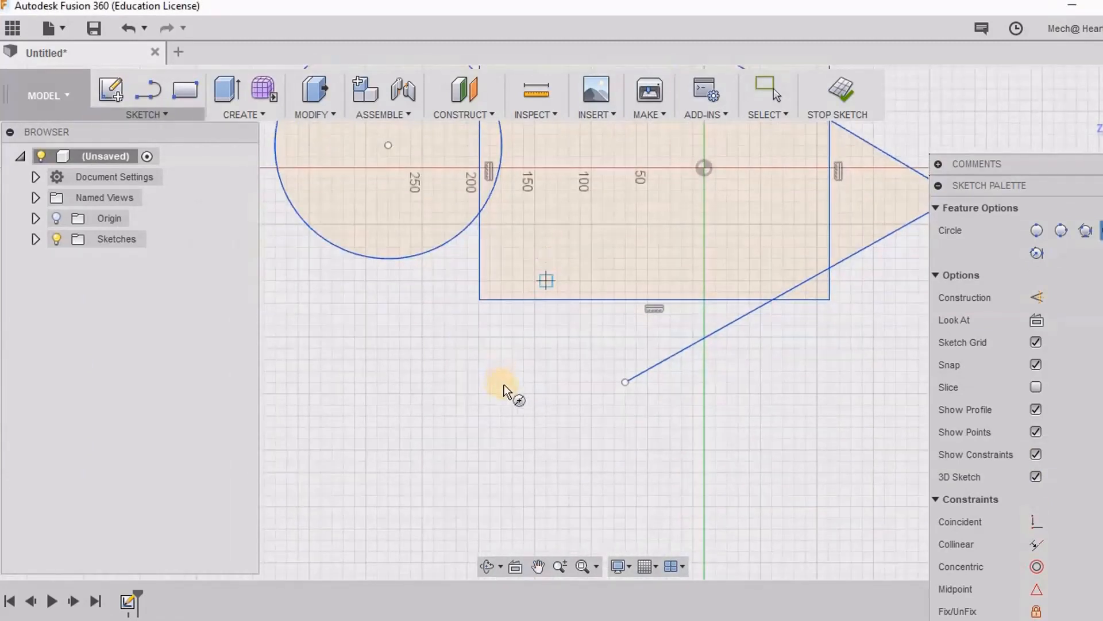
left_click(534, 393)
left_click(621, 268)
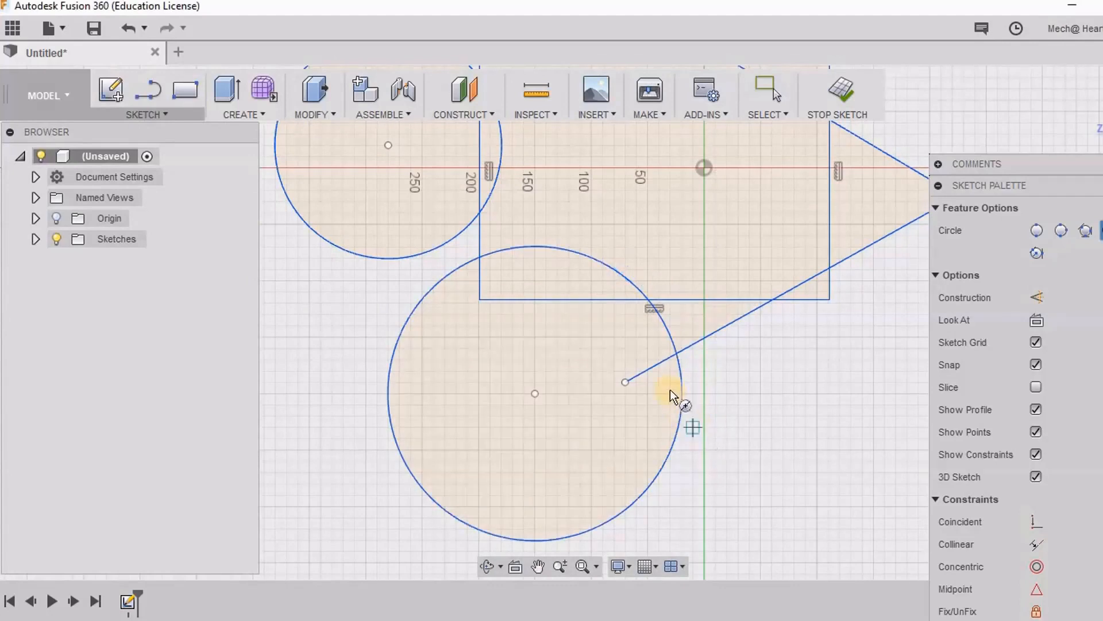
scroll(658, 287, "down", 4)
right_click(662, 289)
left_click(720, 294)
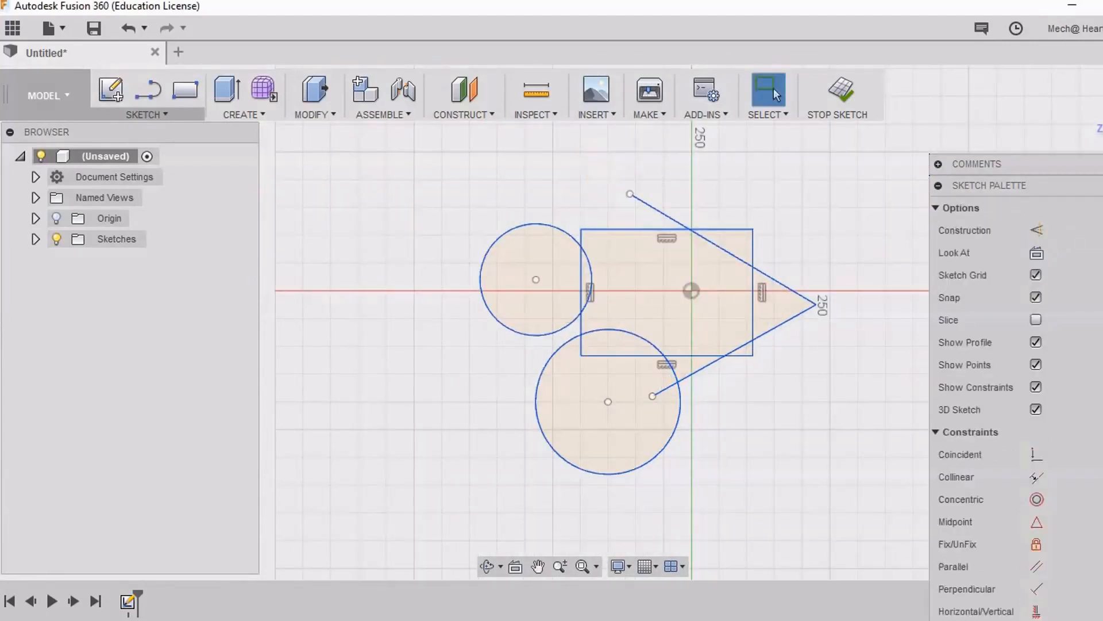
Step: Examine how the slanted lines and circles divide the rectangle, picking the upper line, the top and right edges, and the central region
scroll(778, 252, "up", 4)
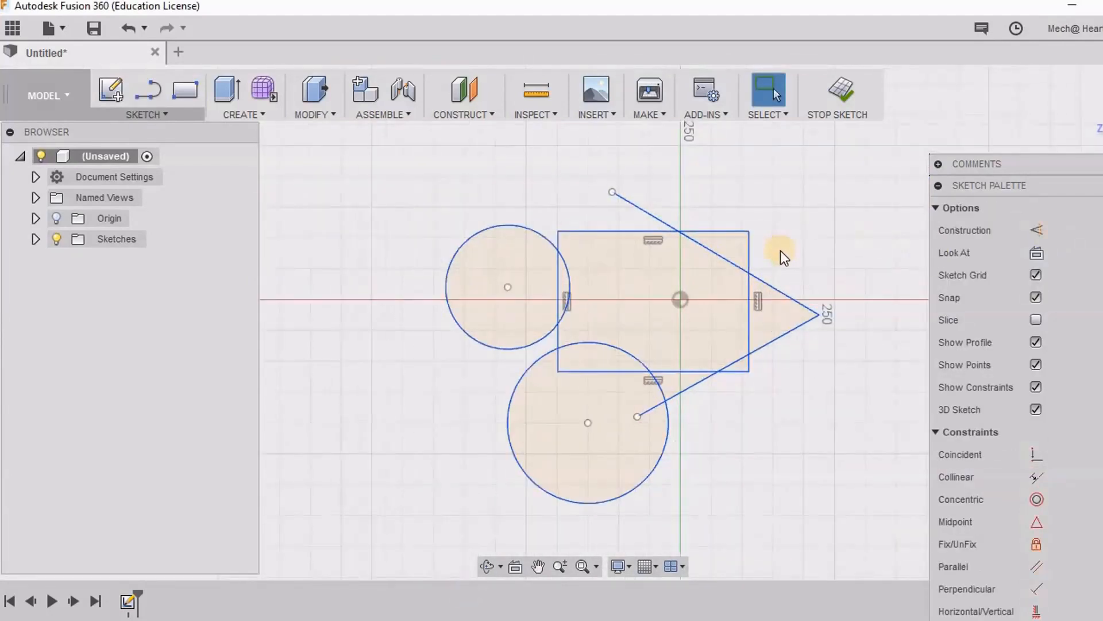
left_click(782, 342)
left_click(621, 412)
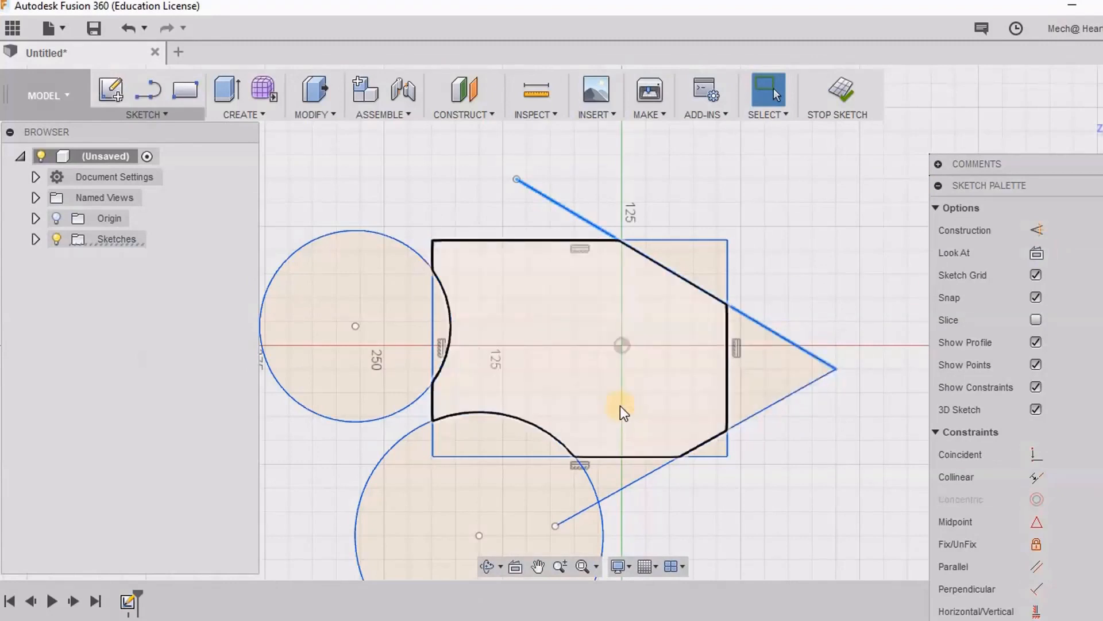
middle_click_drag(622, 359, 621, 287)
scroll(822, 281, "down", 3)
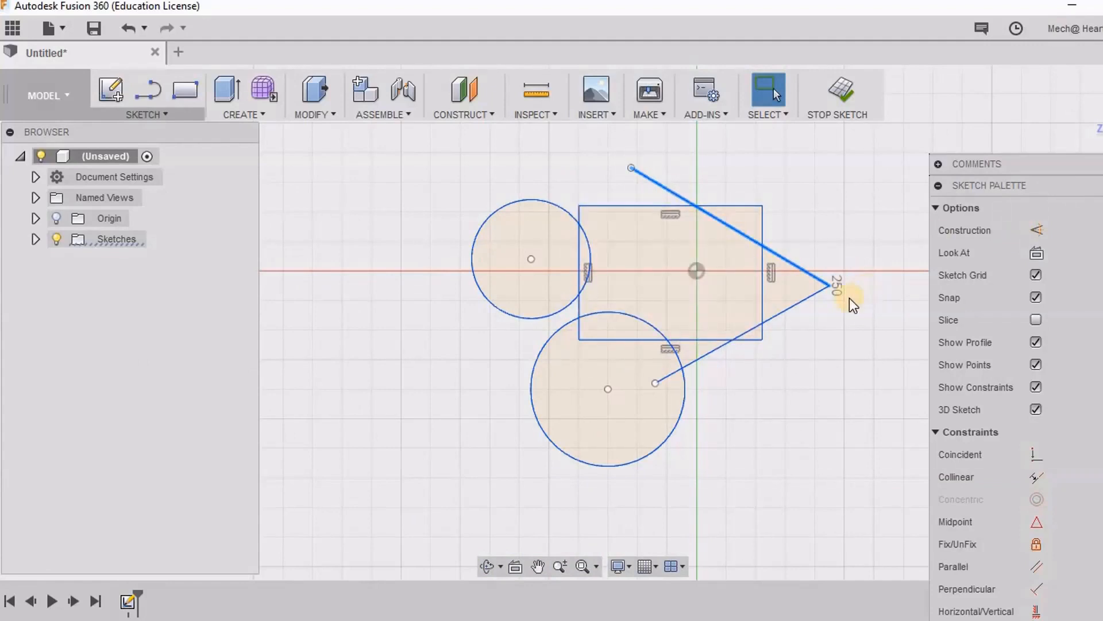
middle_click_drag(816, 354, 805, 374)
left_click(811, 205)
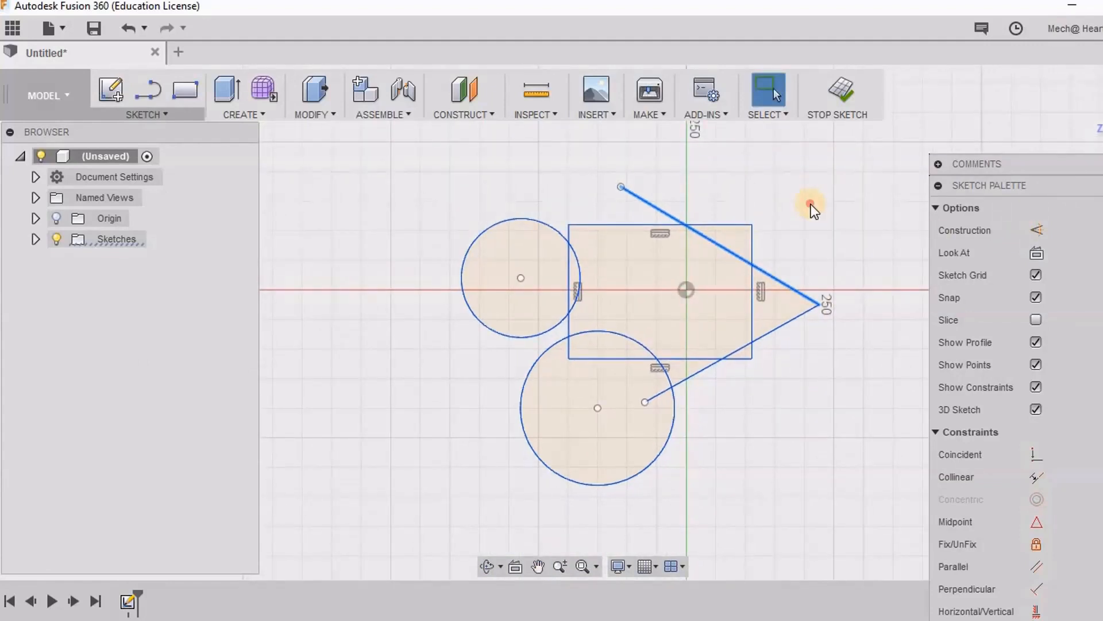
left_click(639, 224)
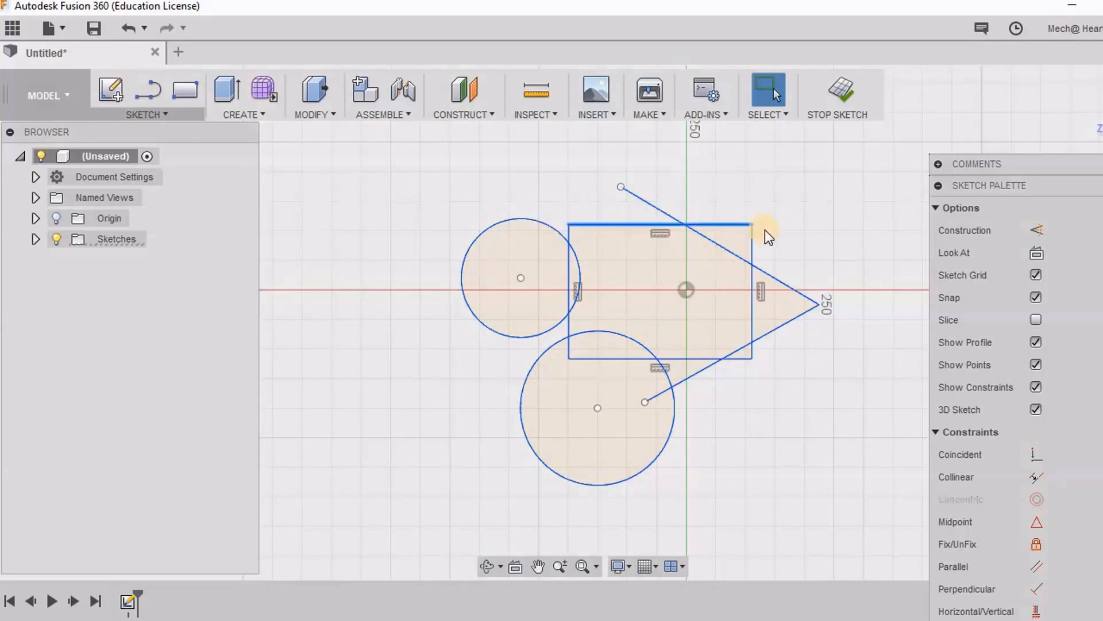
left_click(752, 281)
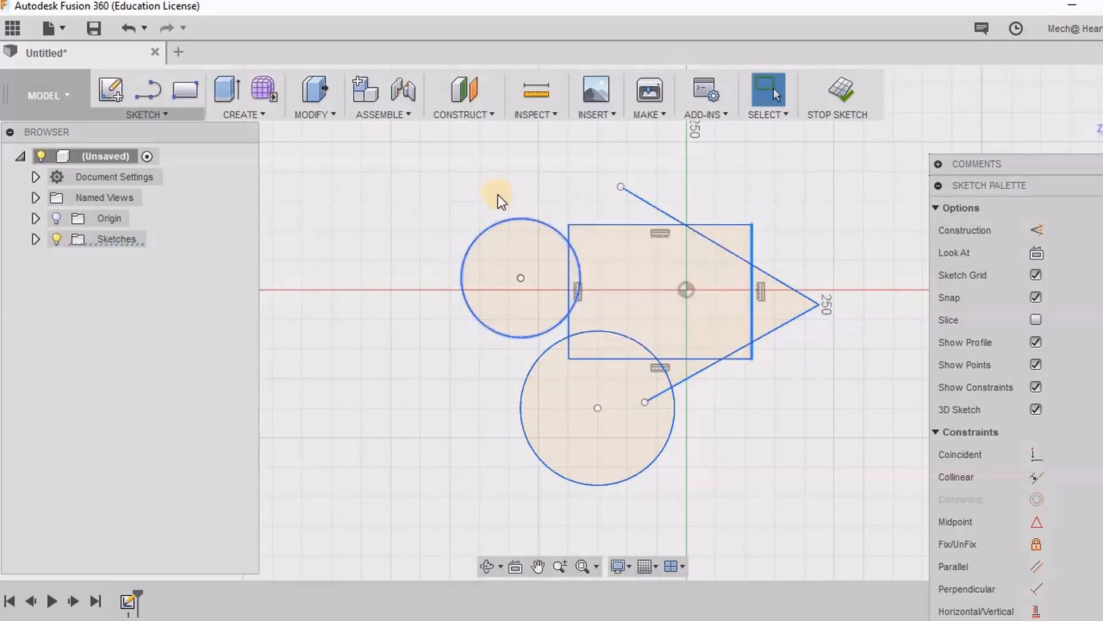
middle_click_drag(466, 209, 437, 231)
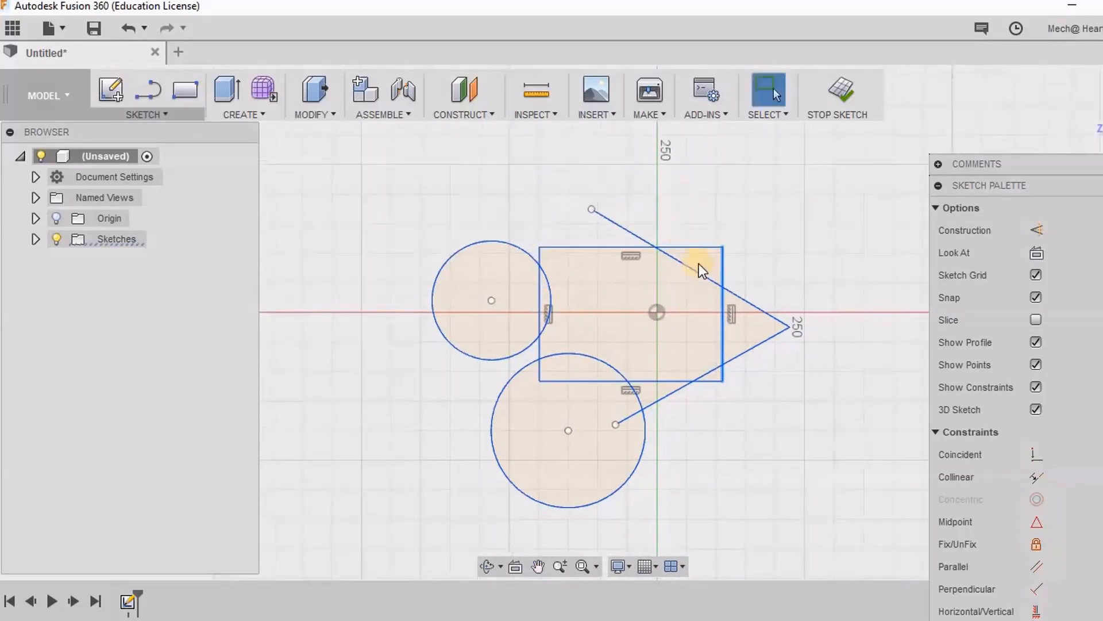
left_click(611, 289)
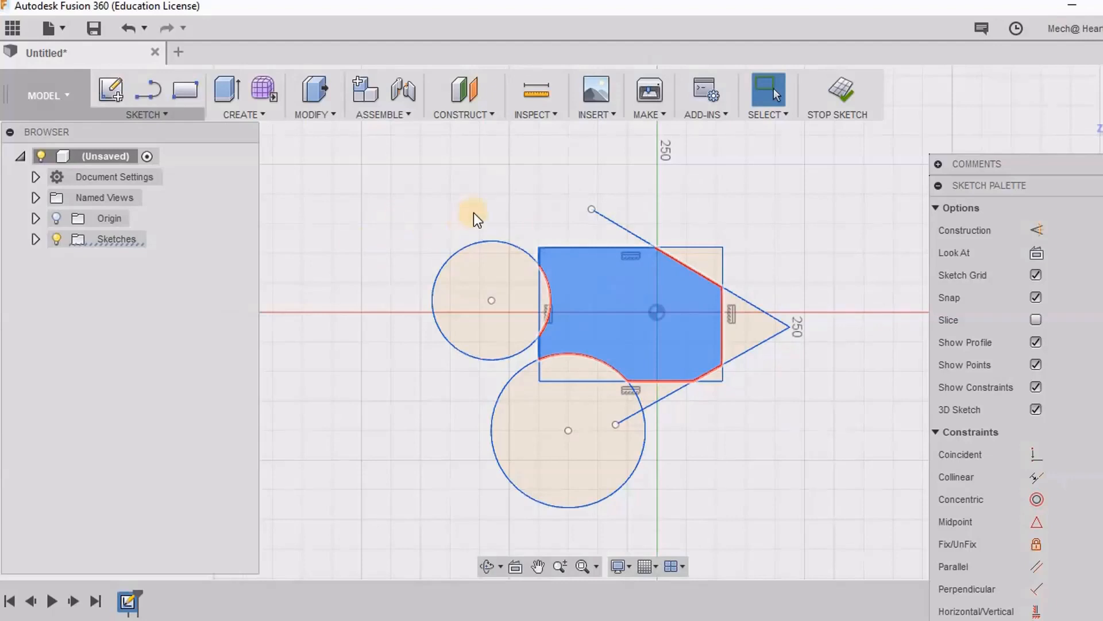
scroll(477, 217, "up", 2)
middle_click_drag(795, 226, 733, 184)
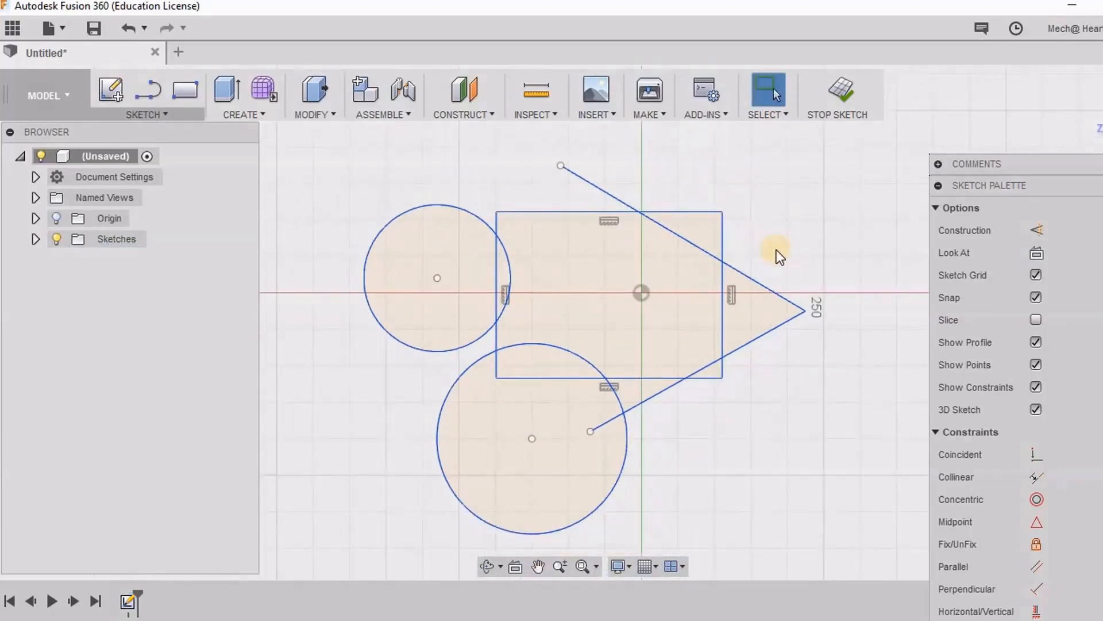
scroll(664, 225, "up", 2)
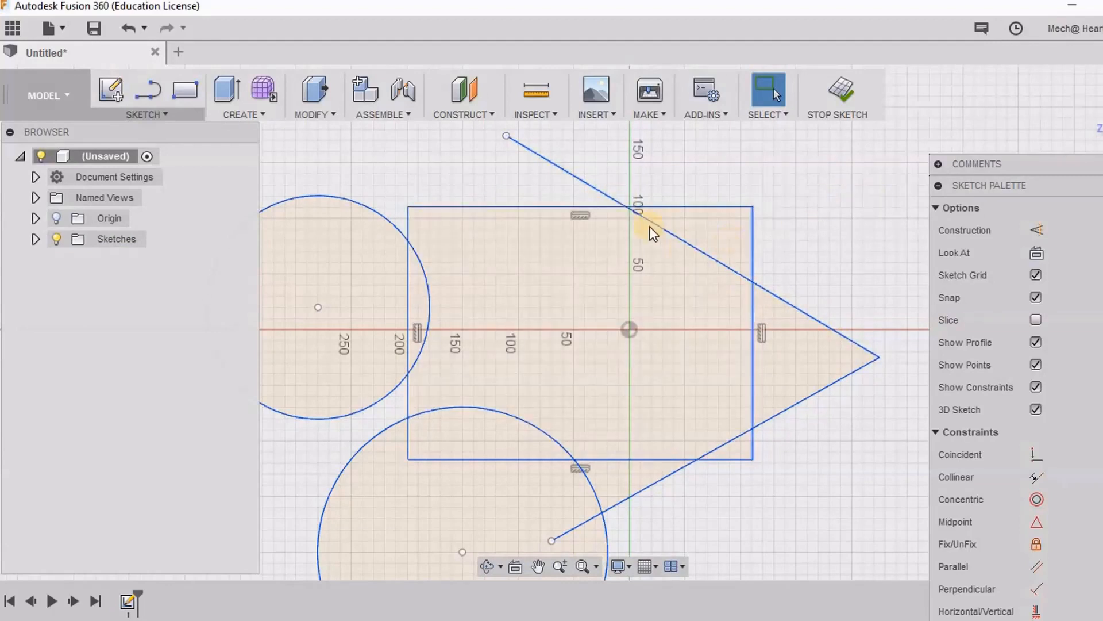
scroll(712, 342, "down", 2)
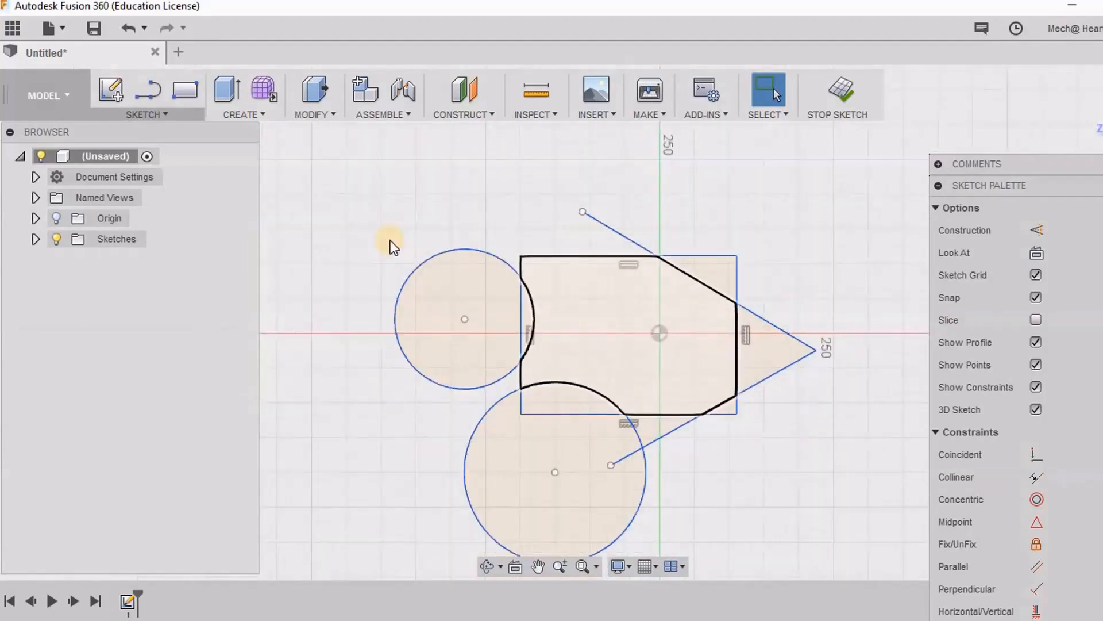
Step: Trim the upper slanted line's parts outside the rectangle and the lower line's parts beyond the right edge and between bottom edge and circle
left_click(161, 116)
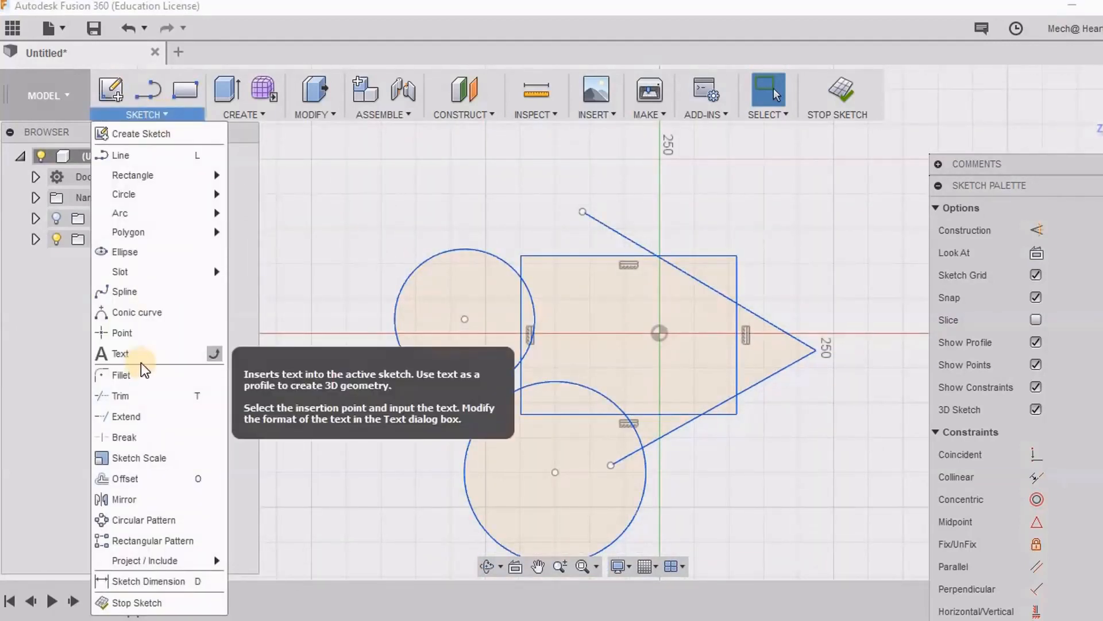
left_click(163, 397)
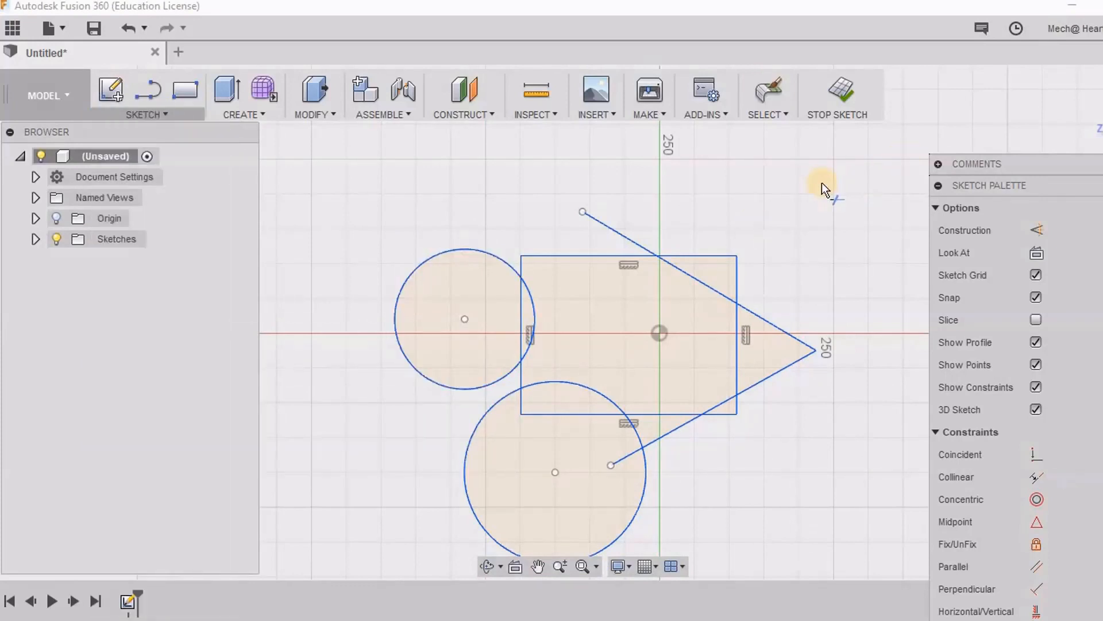
scroll(821, 181, "up", 2)
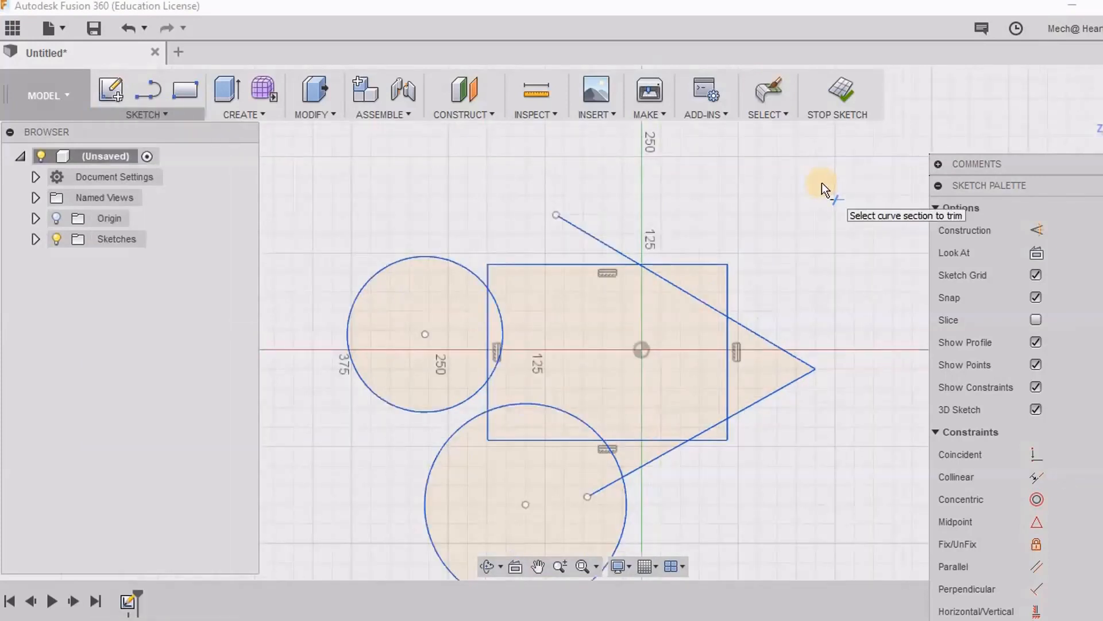
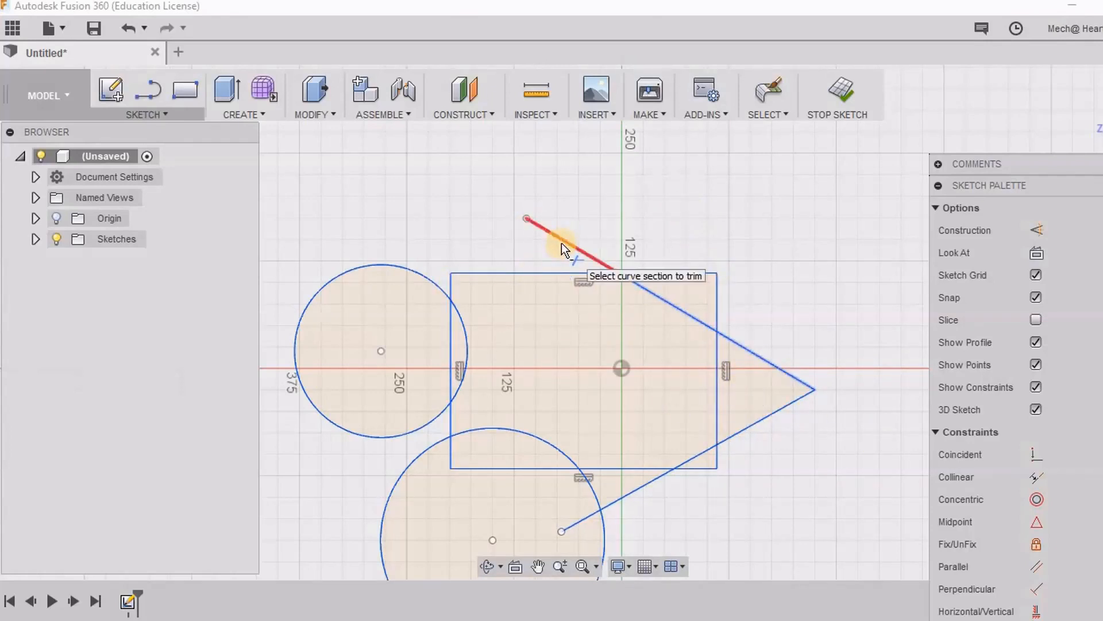
left_click(578, 249)
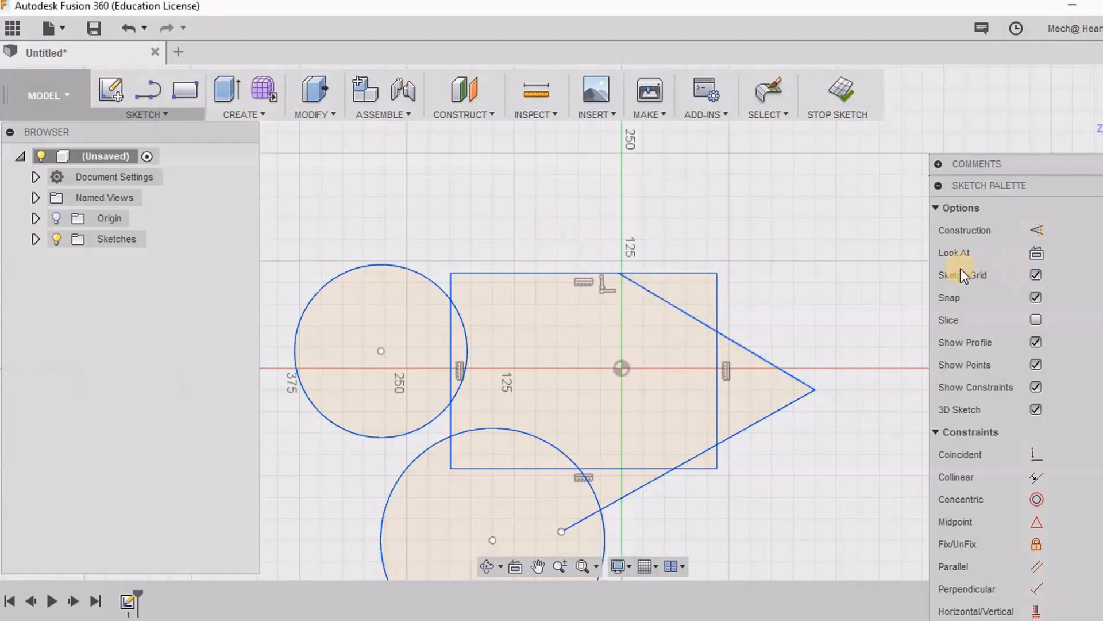
left_click(749, 359)
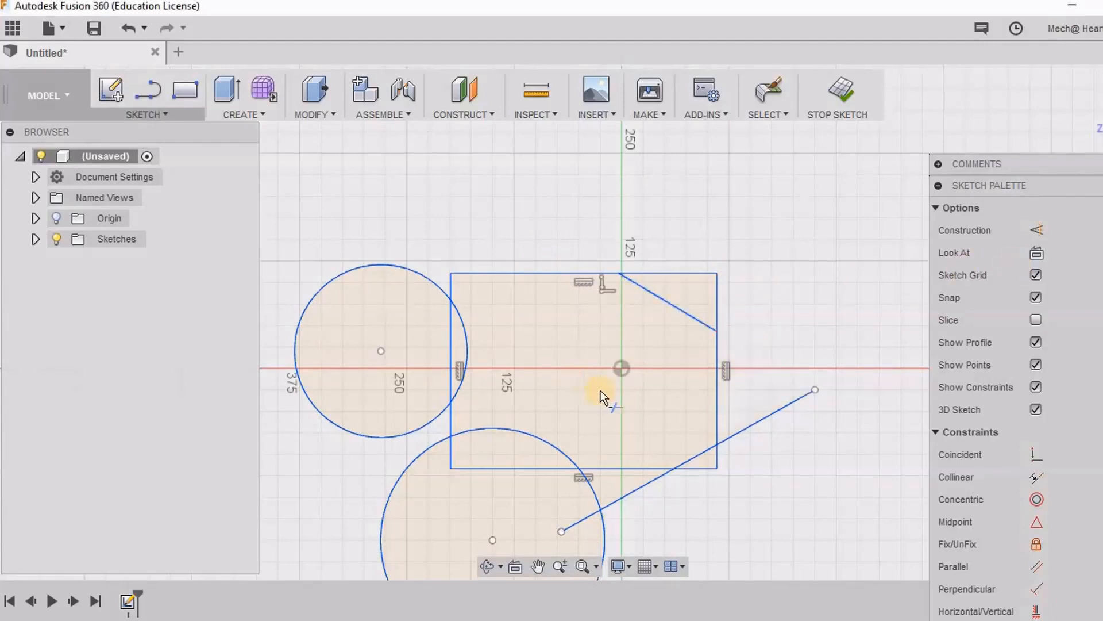
left_click(768, 418)
left_click(670, 485)
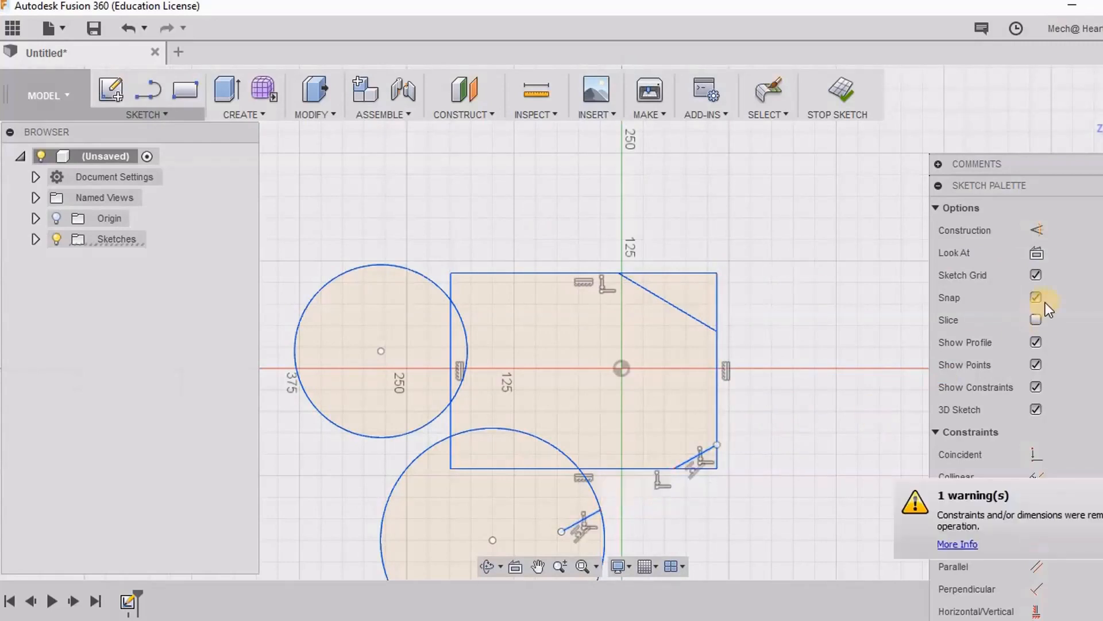
right_click(733, 195)
left_click(816, 194)
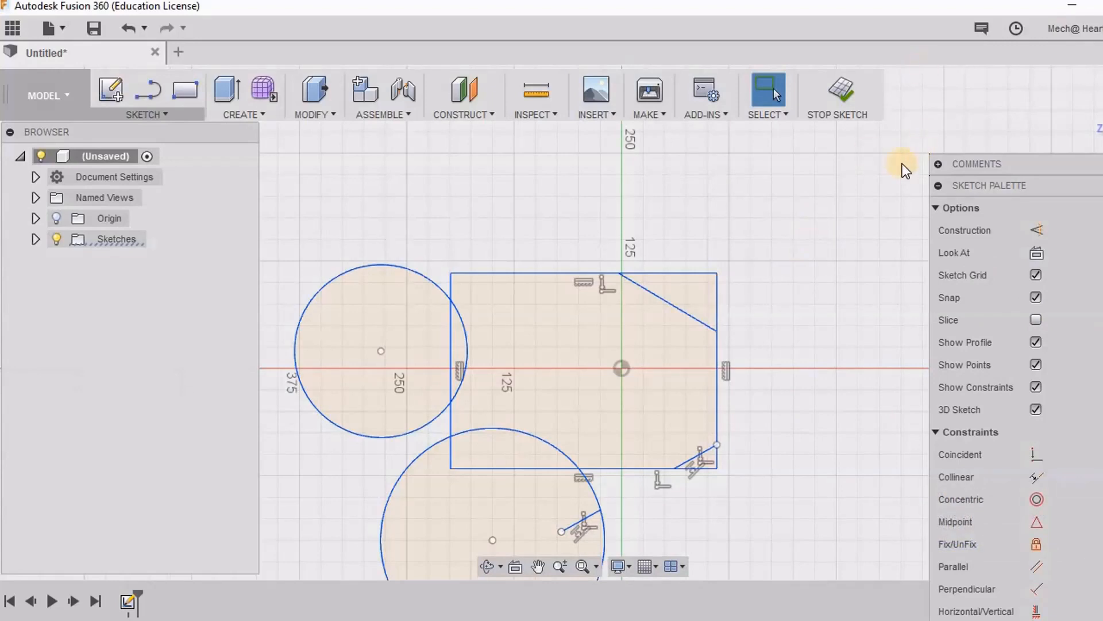
Step: Undo all the trims so both slanted lines are complete again
key("ctrl+z")
key("ctrl+z")
key("ctrl+z")
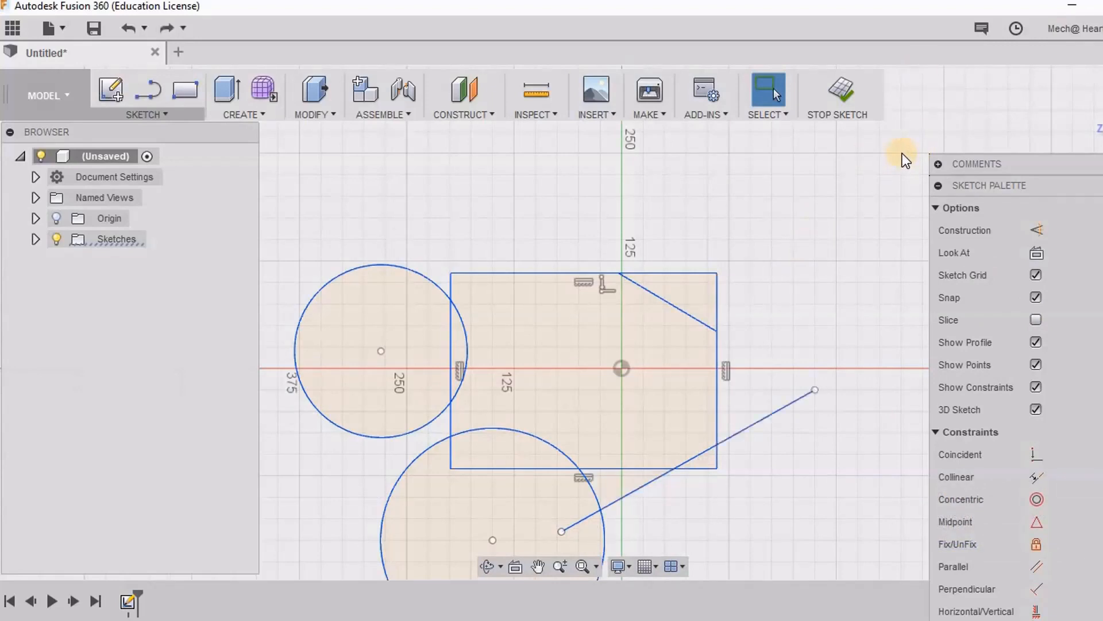
middle_click_drag(750, 238, 752, 199)
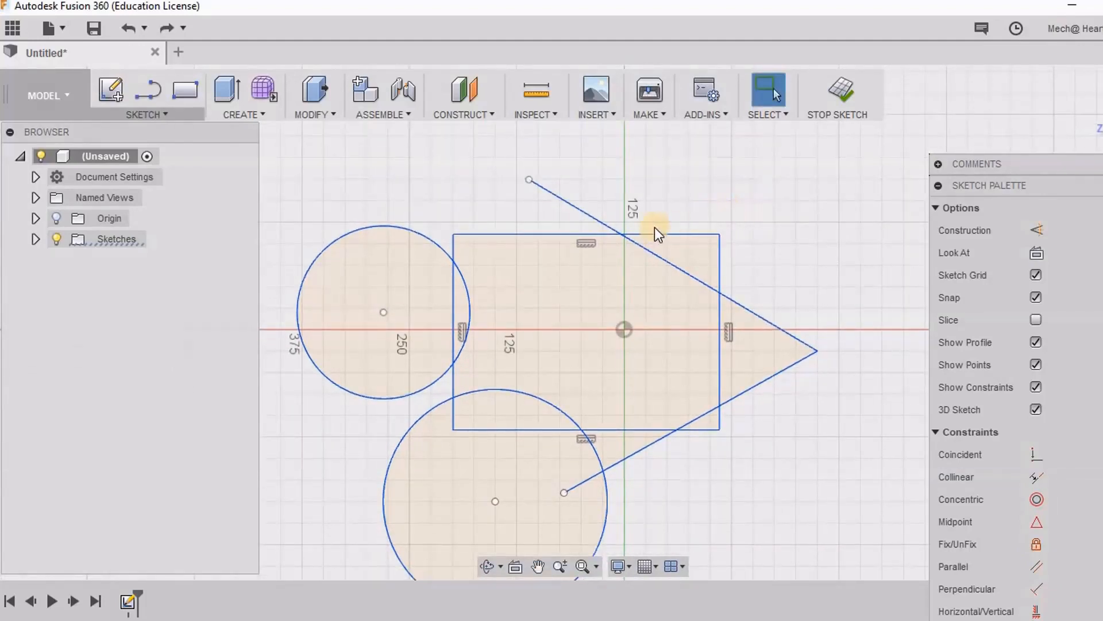
Step: Break the upper slanted line where it crosses the rectangle's top and right edges, and select its segment above the rectangle
left_click(125, 115)
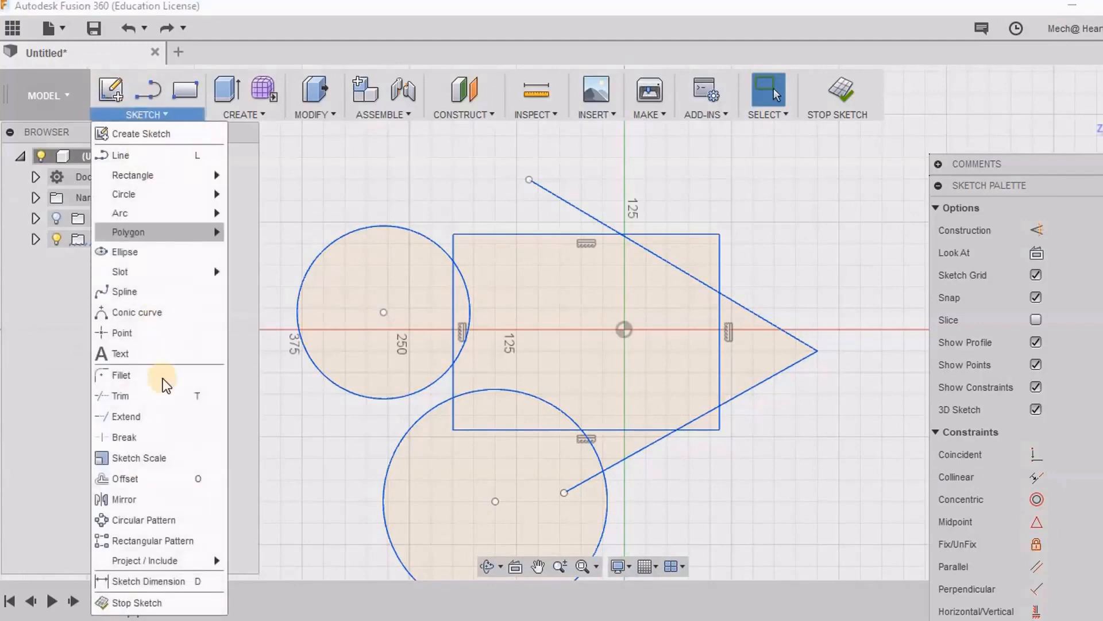
left_click(186, 444)
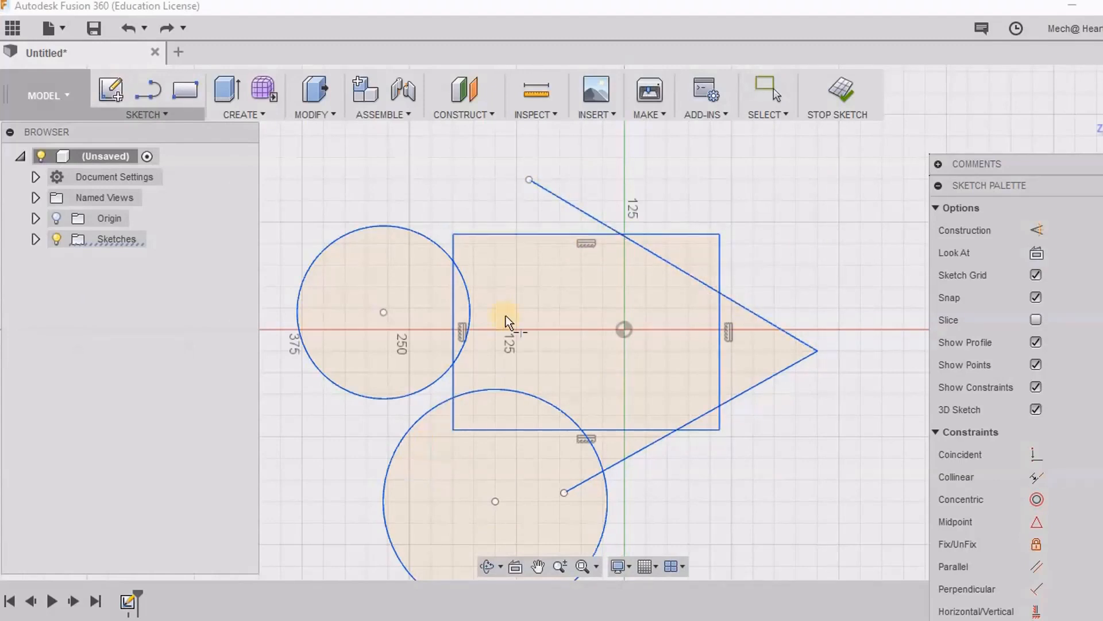
left_click(565, 200)
left_click(766, 320)
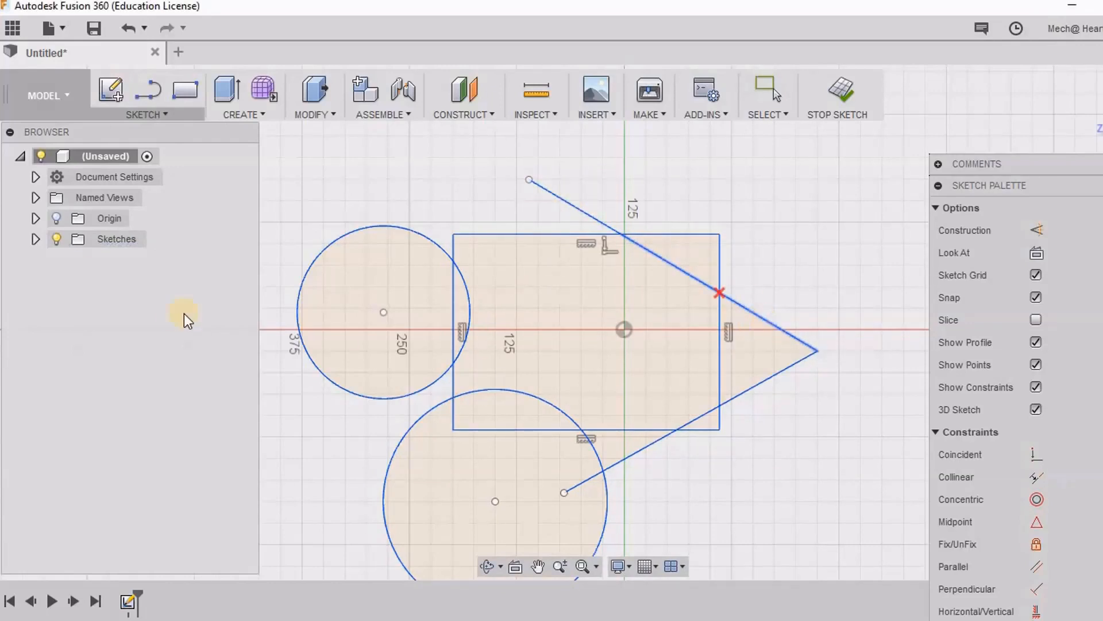
right_click(615, 152)
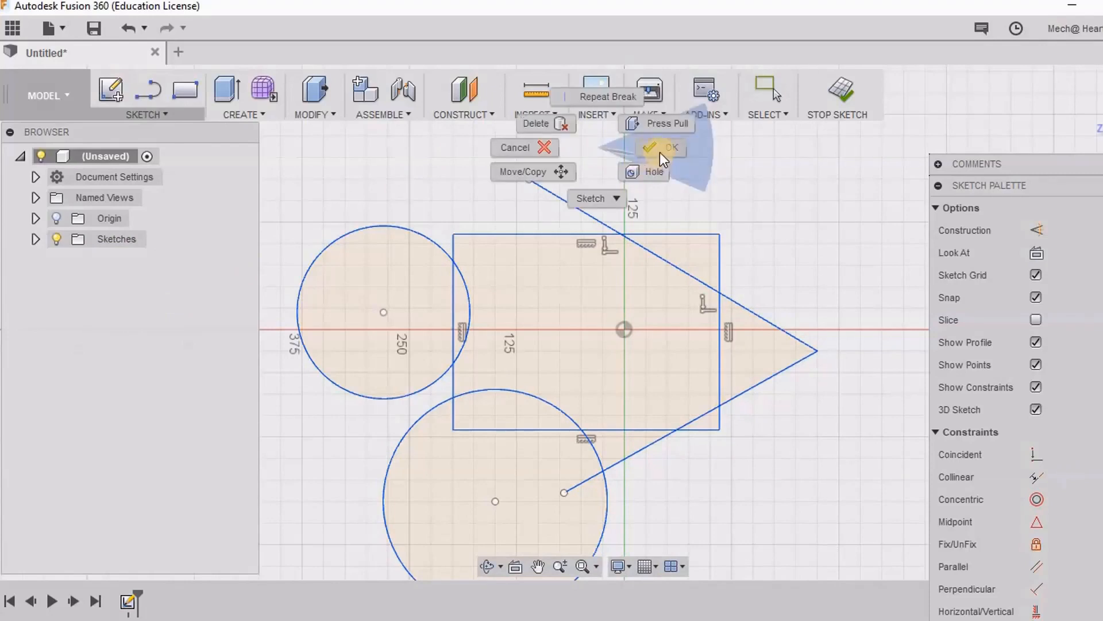
left_click(660, 153)
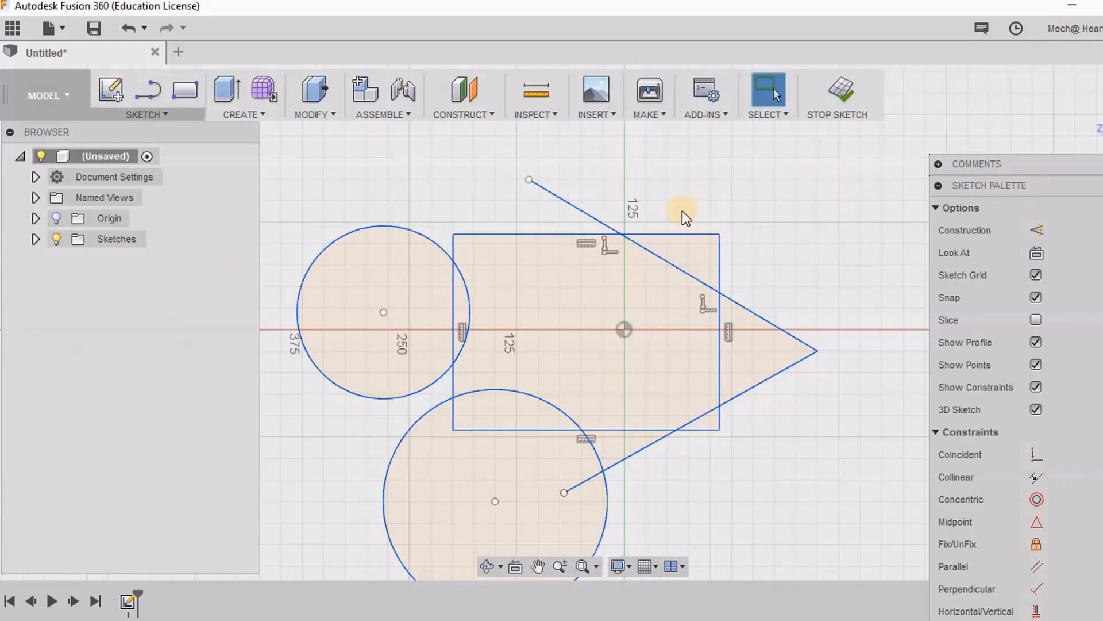
left_click(594, 223)
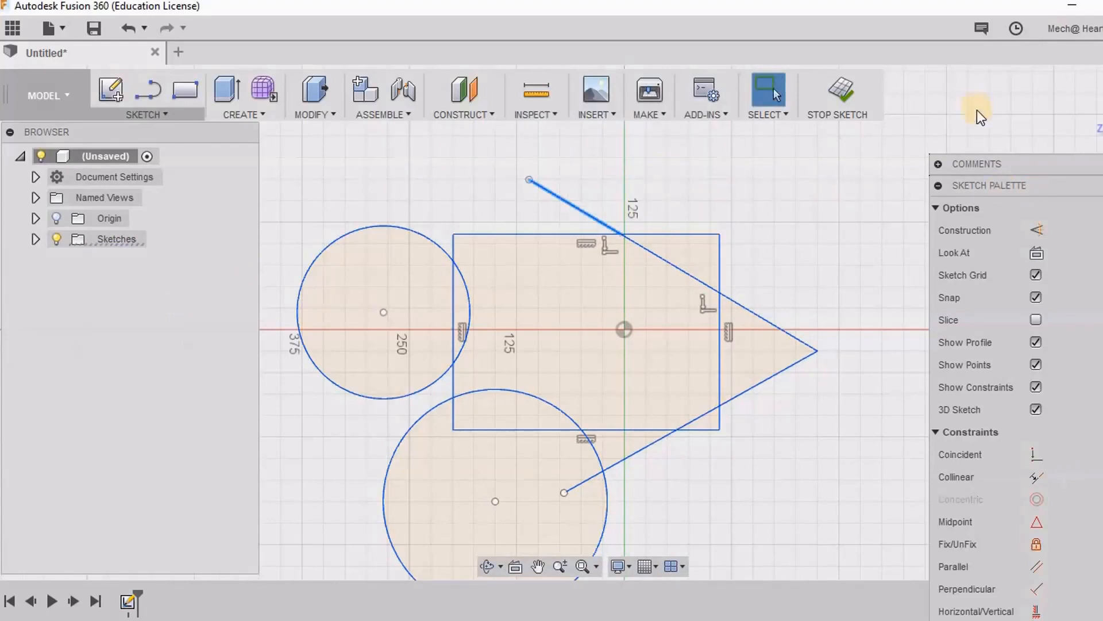
Step: Select the pieces of the broken slanted line in turn, and move its free upper endpoint slightly farther out
left_click(669, 274)
left_click(666, 262)
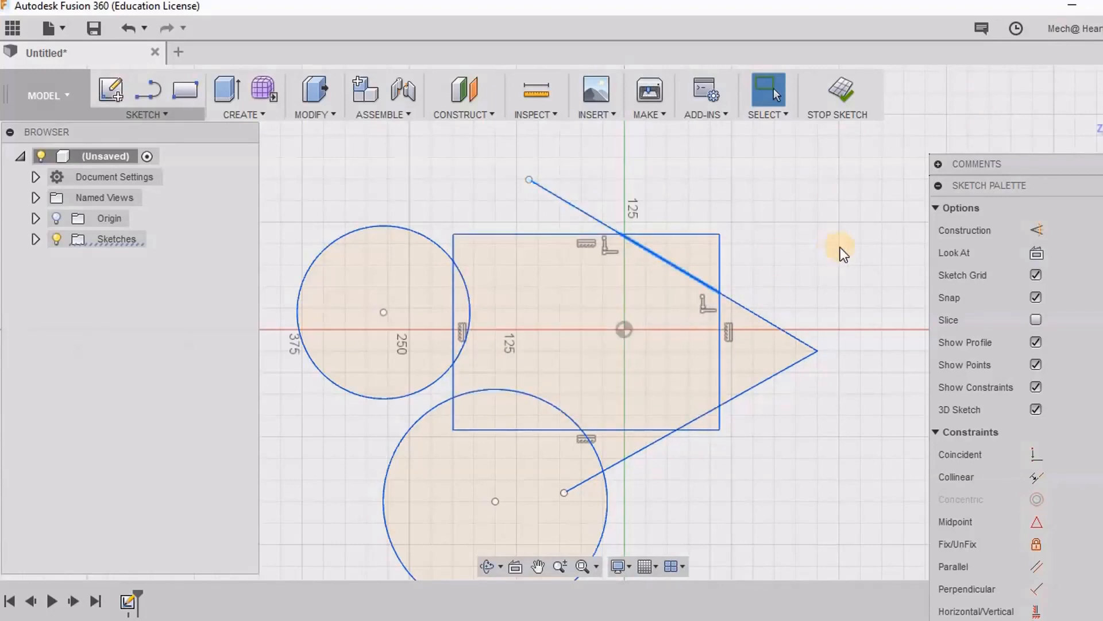
left_click(772, 329)
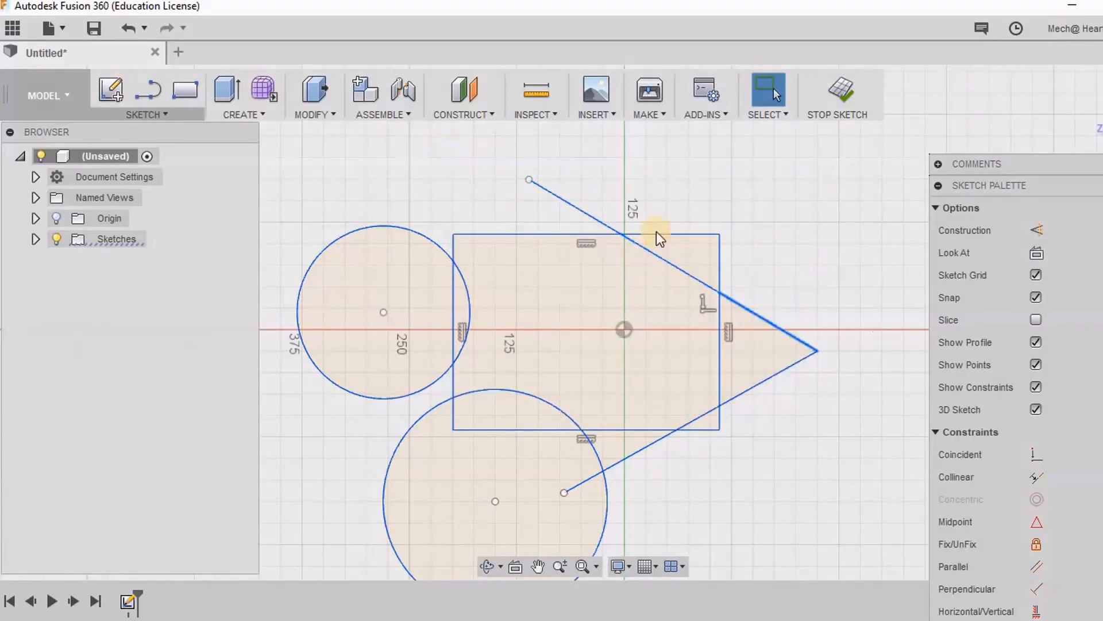
left_click(673, 269)
mouse_move(532, 180)
left_mouse_down()
mouse_move(621, 167)
mouse_move(744, 180)
mouse_move(487, 173)
mouse_move(766, 214)
mouse_move(523, 166)
left_mouse_up()
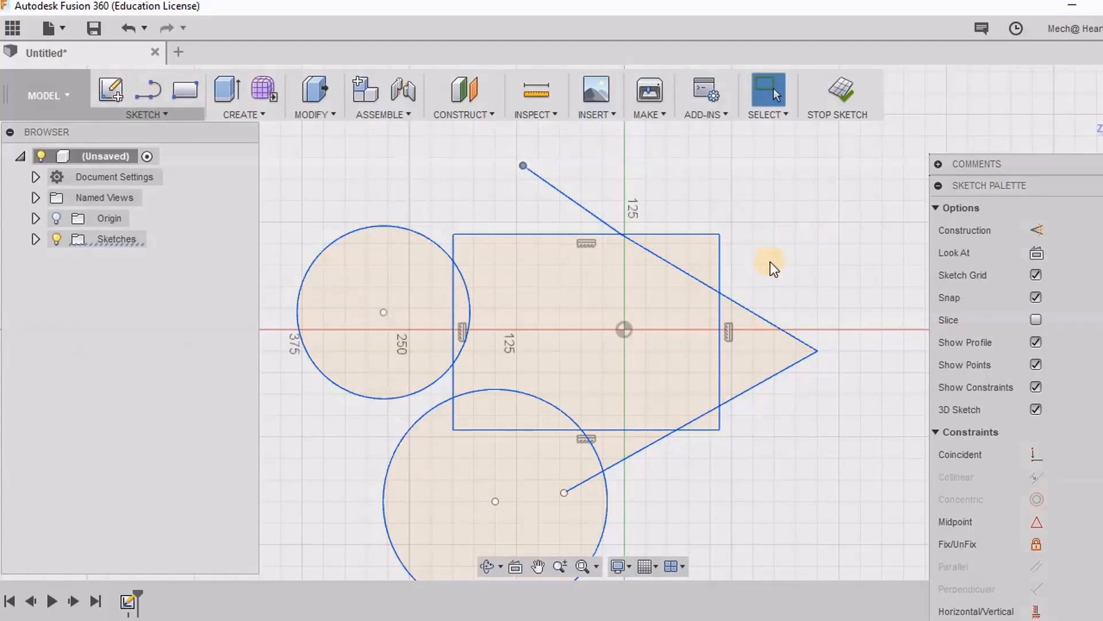
Step: Shift the middle piece of the broken slanted line inward, sliding its ends along the rectangle's upper and right edges
scroll(770, 261, "down", 3)
mouse_move(702, 259)
left_mouse_down()
mouse_move(688, 280)
mouse_move(711, 262)
mouse_move(680, 292)
mouse_move(726, 267)
mouse_move(712, 280)
mouse_move(713, 256)
left_mouse_up()
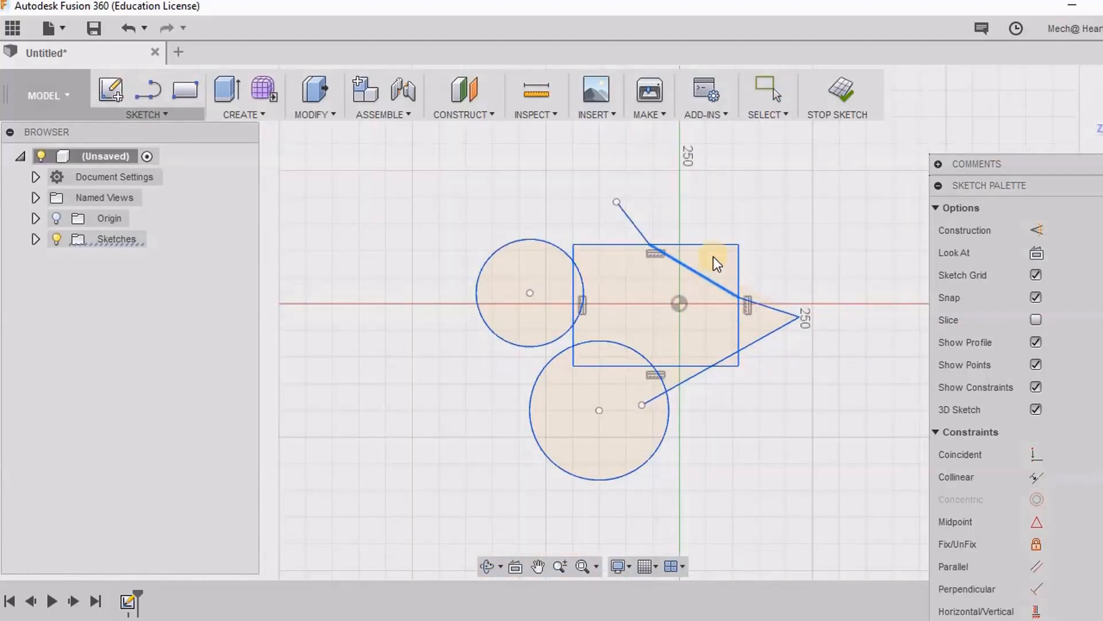
scroll(757, 225, "up", 3)
mouse_move(778, 281)
middle_mouse_down()
mouse_move(789, 225)
mouse_move(791, 247)
middle_mouse_up()
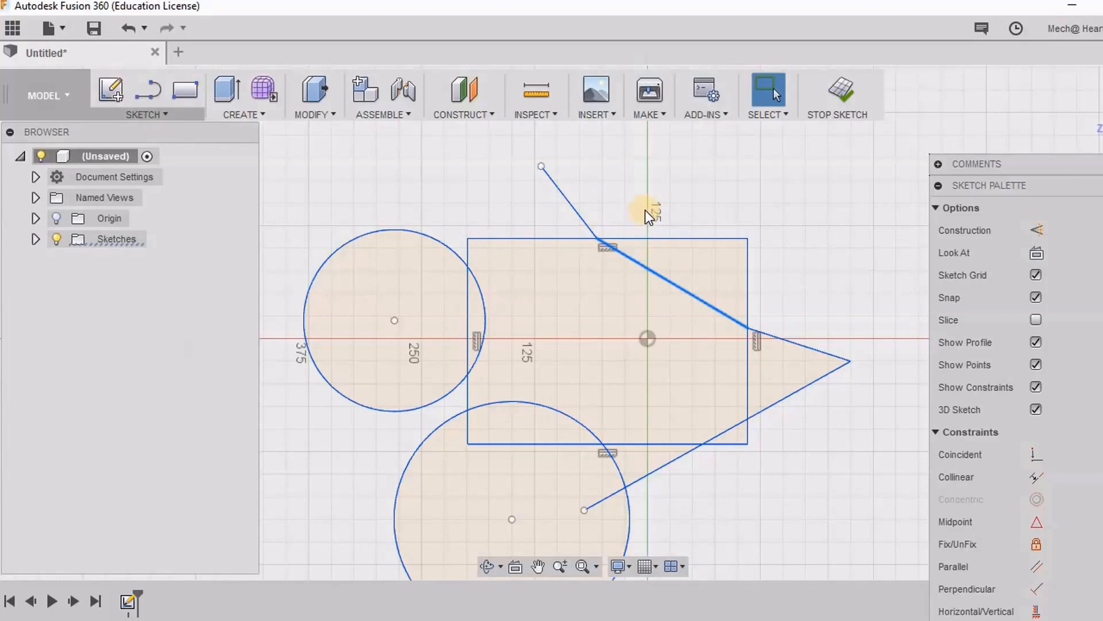
Step: Extend the middle piece of the broken slanted line up beyond the rectangle's upper edge
left_click(166, 113)
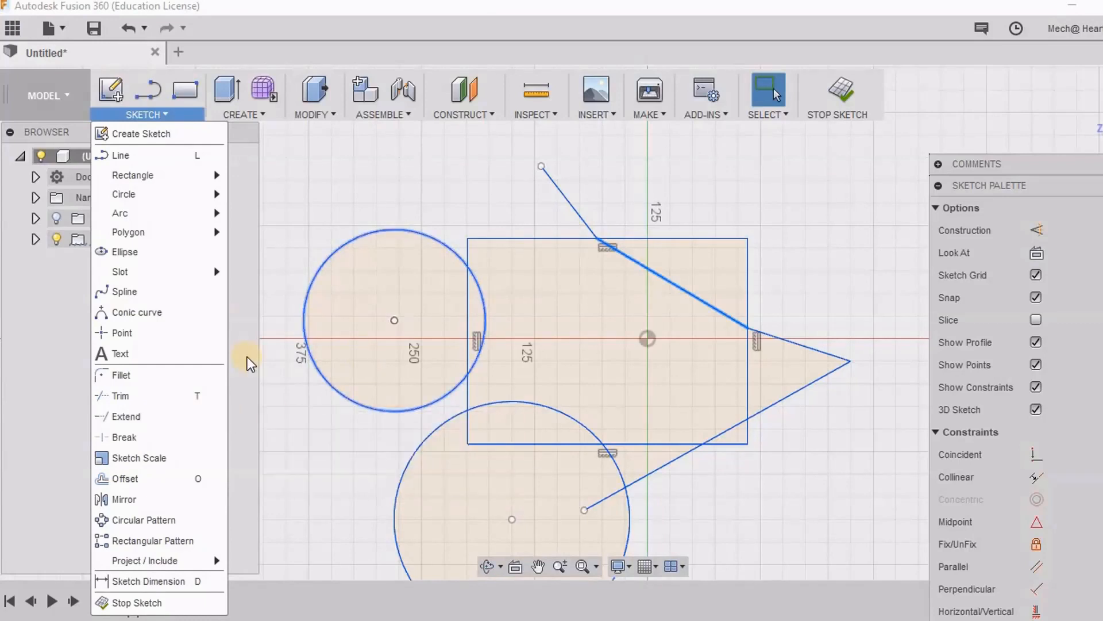
left_click(141, 417)
mouse_move(687, 509)
middle_mouse_down()
mouse_move(701, 312)
mouse_move(788, 222)
middle_mouse_up()
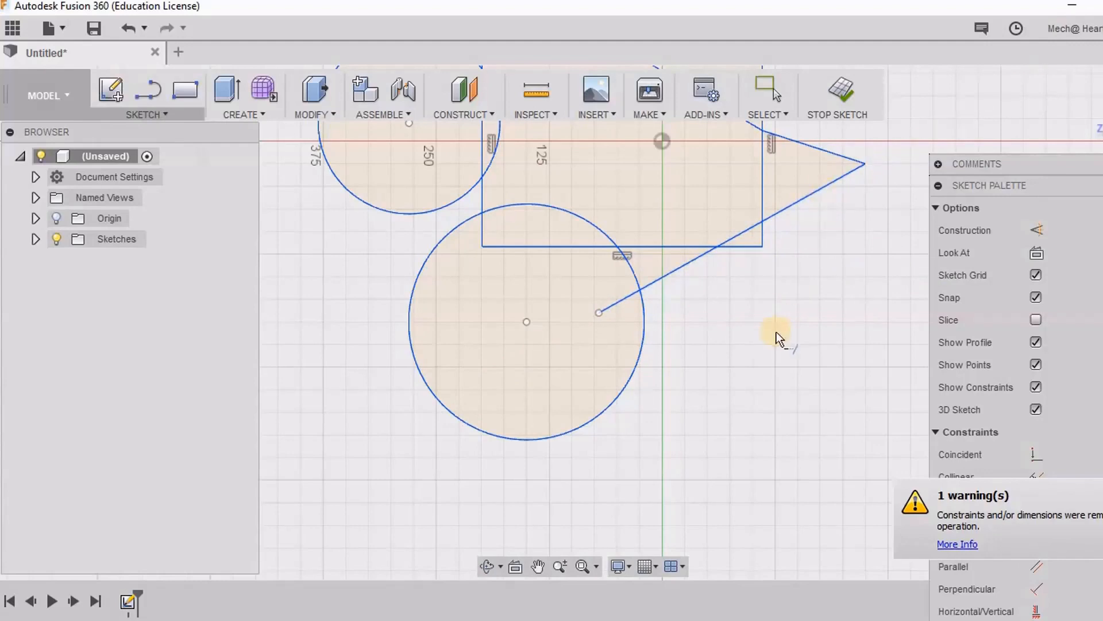
scroll(778, 330, "down", 2)
middle_click_drag(778, 328, 709, 492)
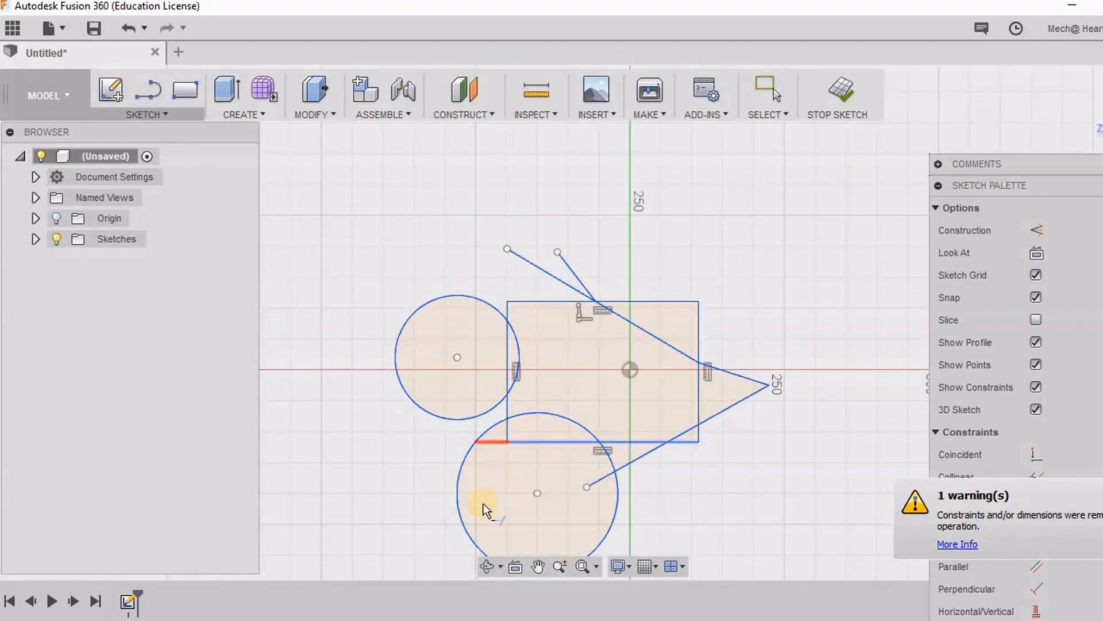
Step: Extend the rectangle's lower edge leftward to meet the lower circle's outline
scroll(511, 463, "up", 3)
scroll(529, 457, "up", 1)
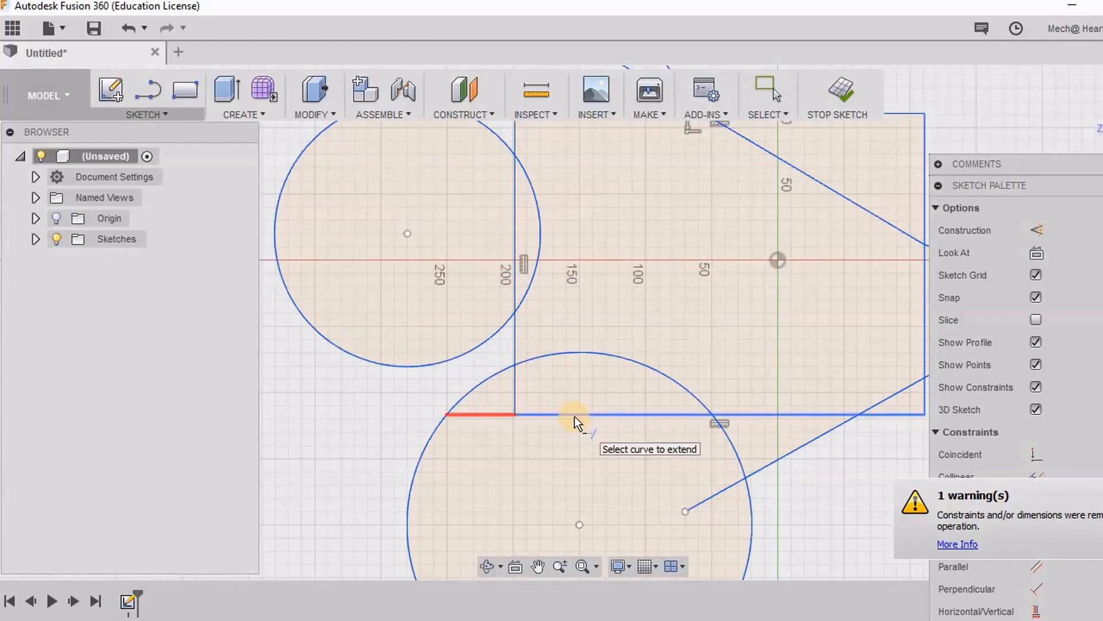
left_click(540, 415)
scroll(436, 474, "down", 2)
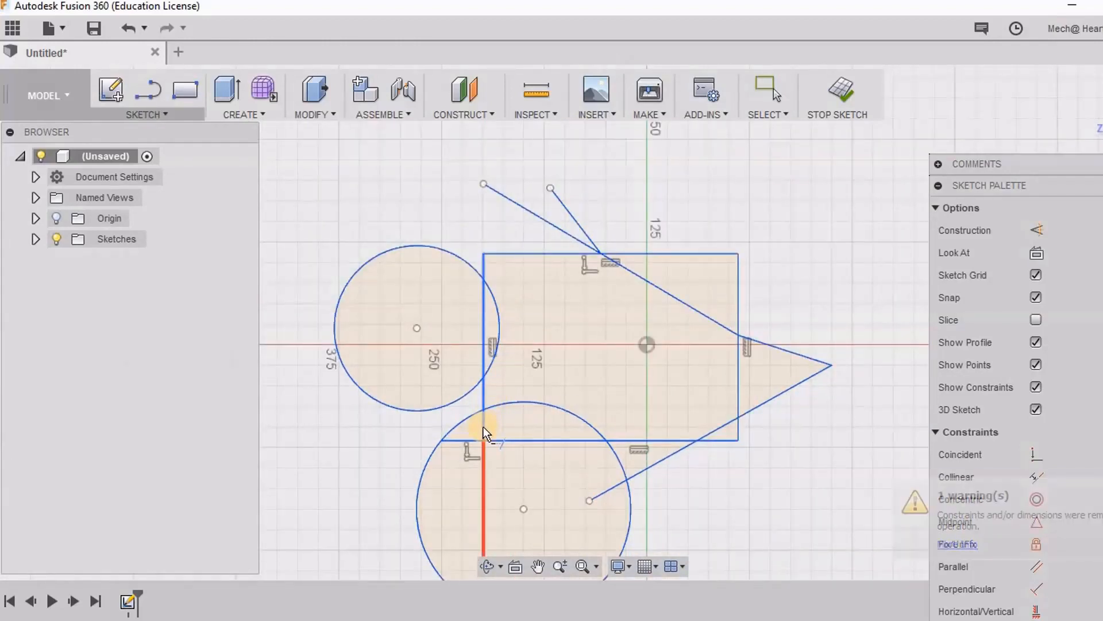
Step: Extend the rectangle's left edge down into the lower circle, and extend it again to the circle's lower outline
middle_click_drag(483, 426, 508, 289)
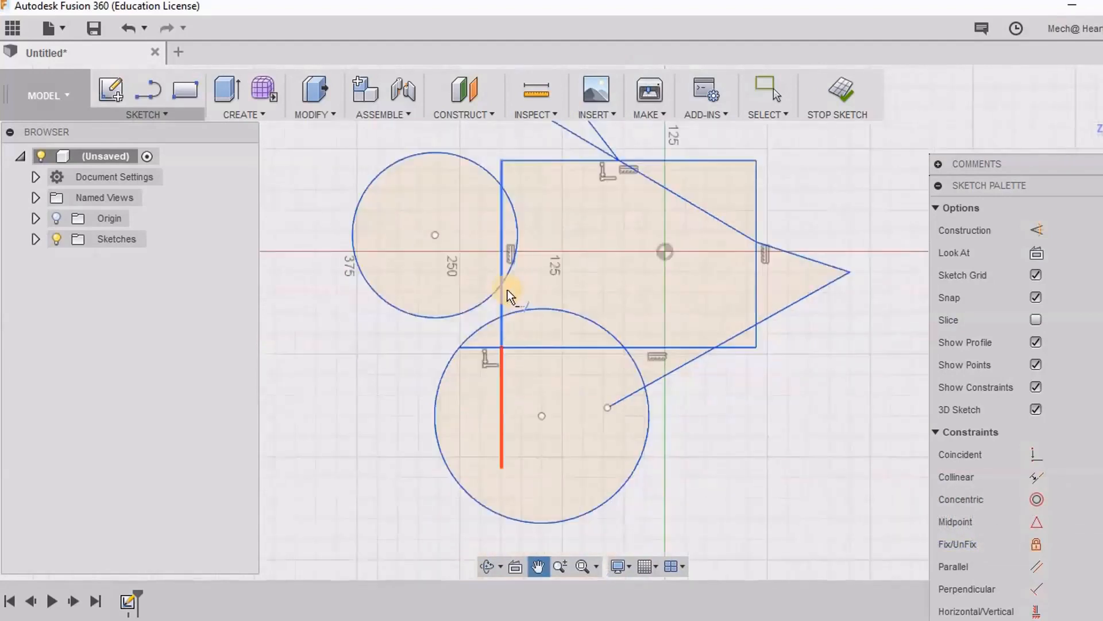
left_click(511, 294)
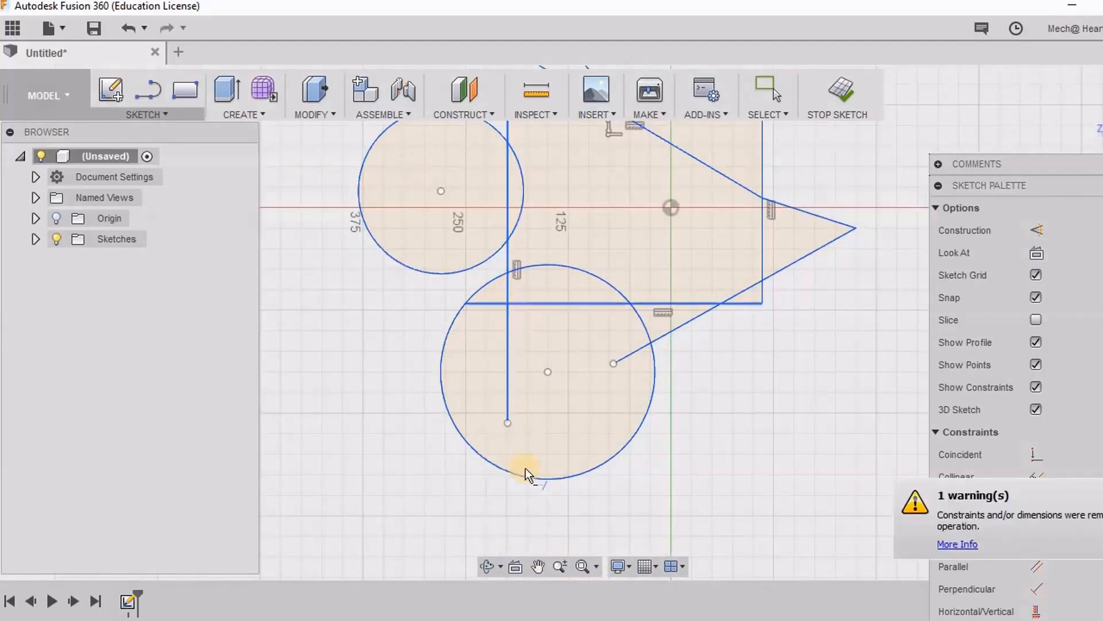
left_click(513, 408)
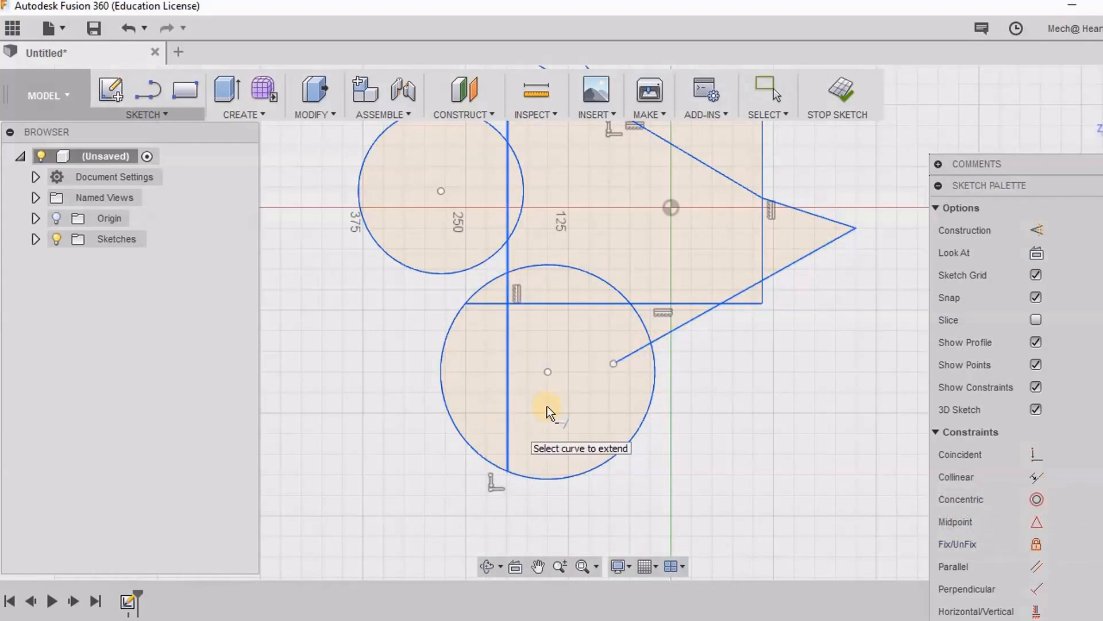
scroll(547, 406, "up", 3)
scroll(526, 457, "down", 3)
middle_click_drag(525, 457, 548, 409)
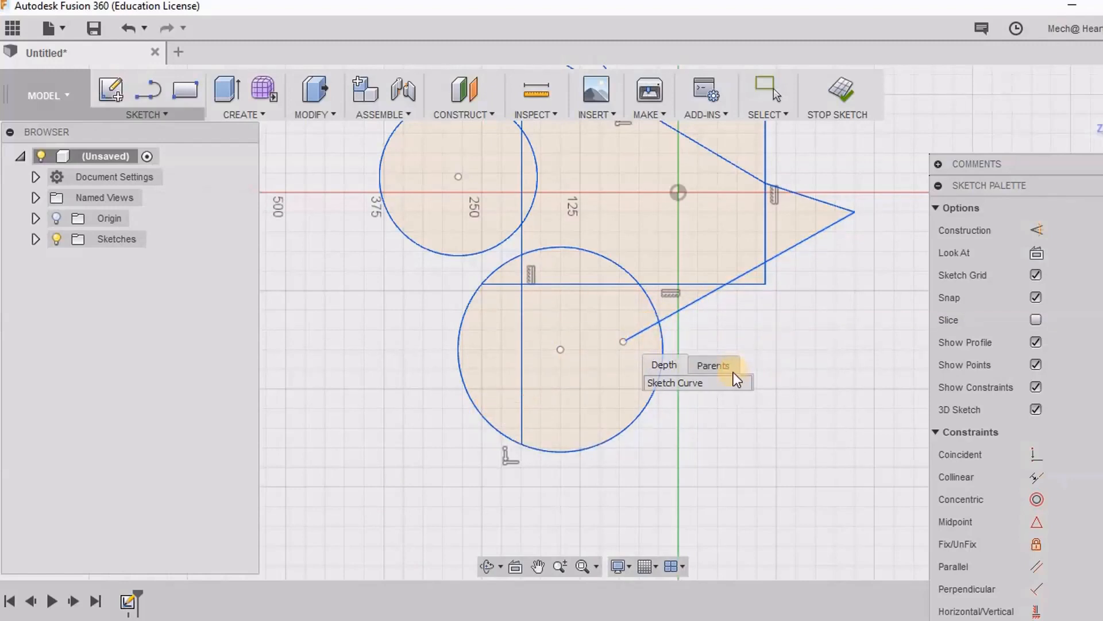
Step: Leave the Extend command and undo both extensions of the rectangle's left edge
key("Escape")
key("ctrl+z")
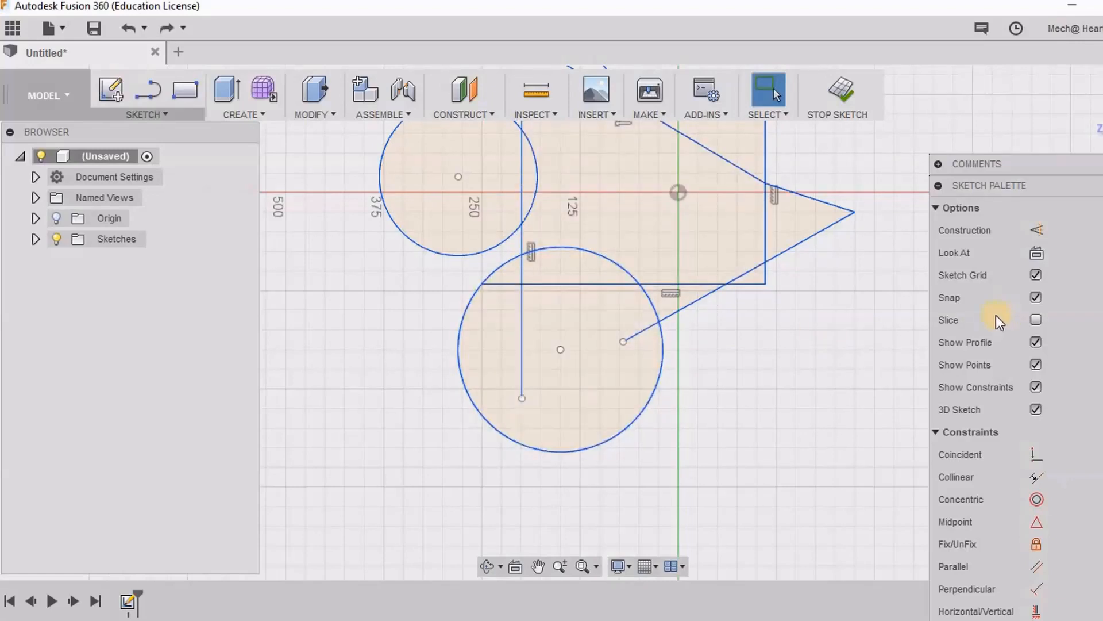
key("ctrl+z")
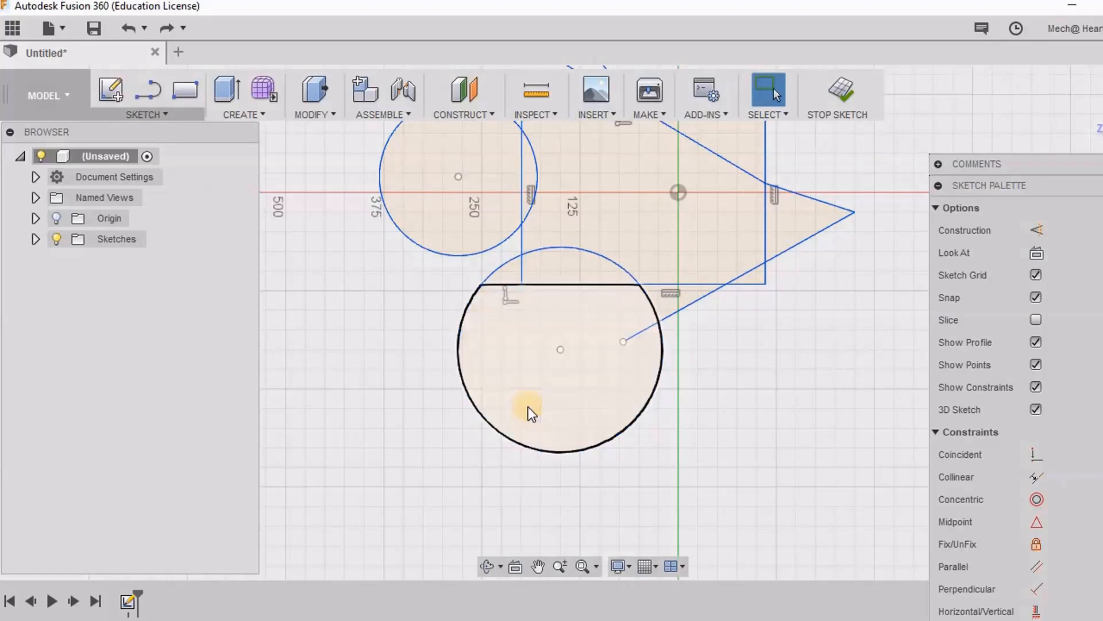
Step: Delete the lower slanted line that ends inside the lower circle
left_click(636, 335)
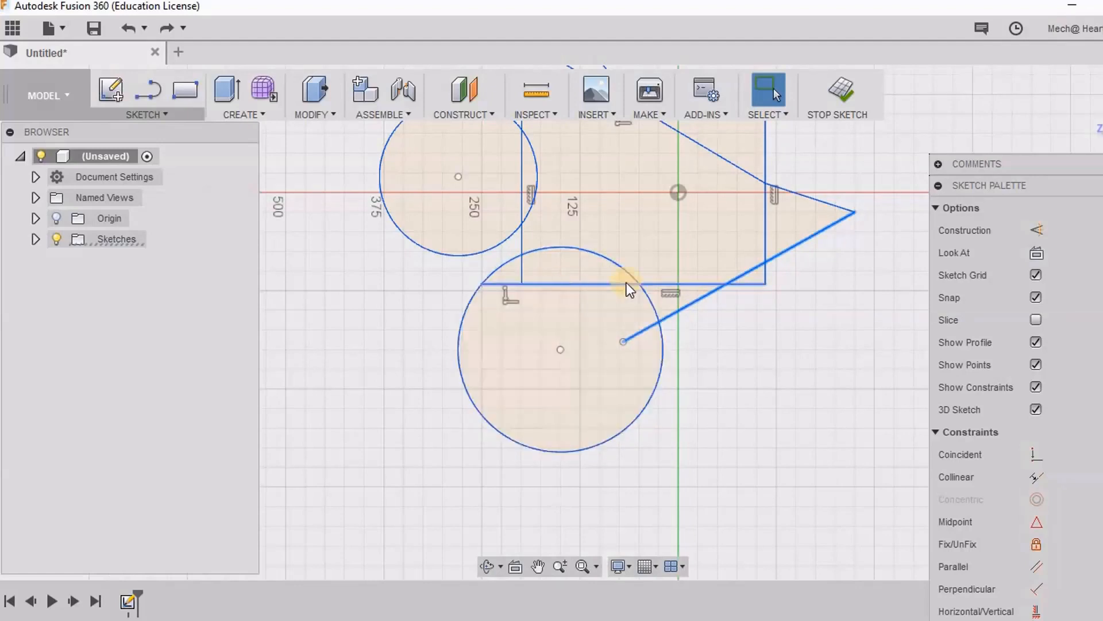
left_click(562, 449, "ctrl")
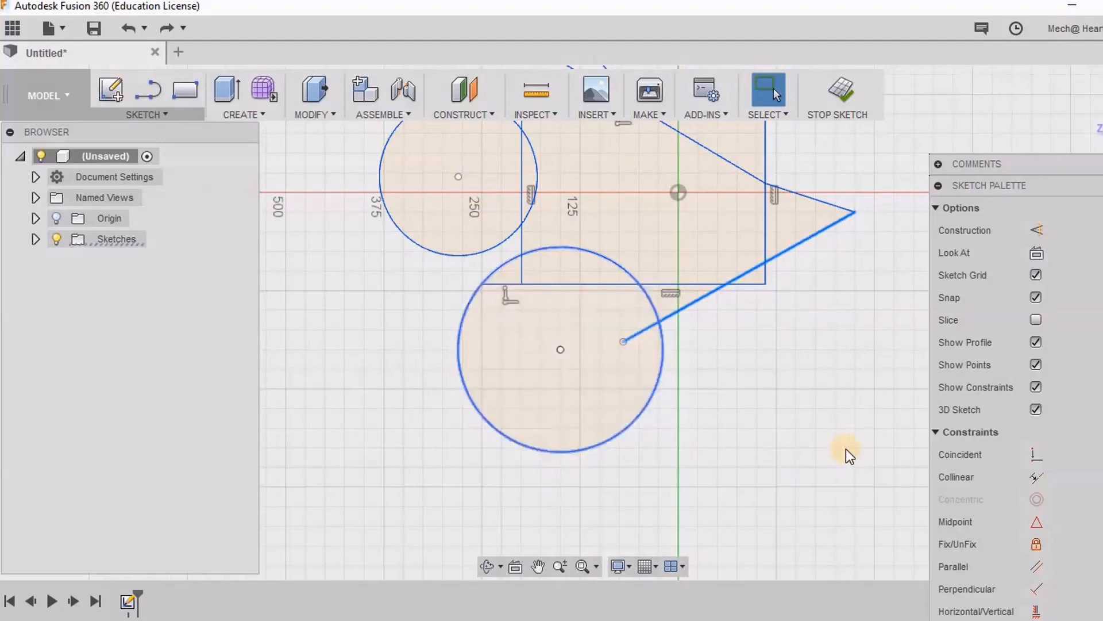
key("Delete")
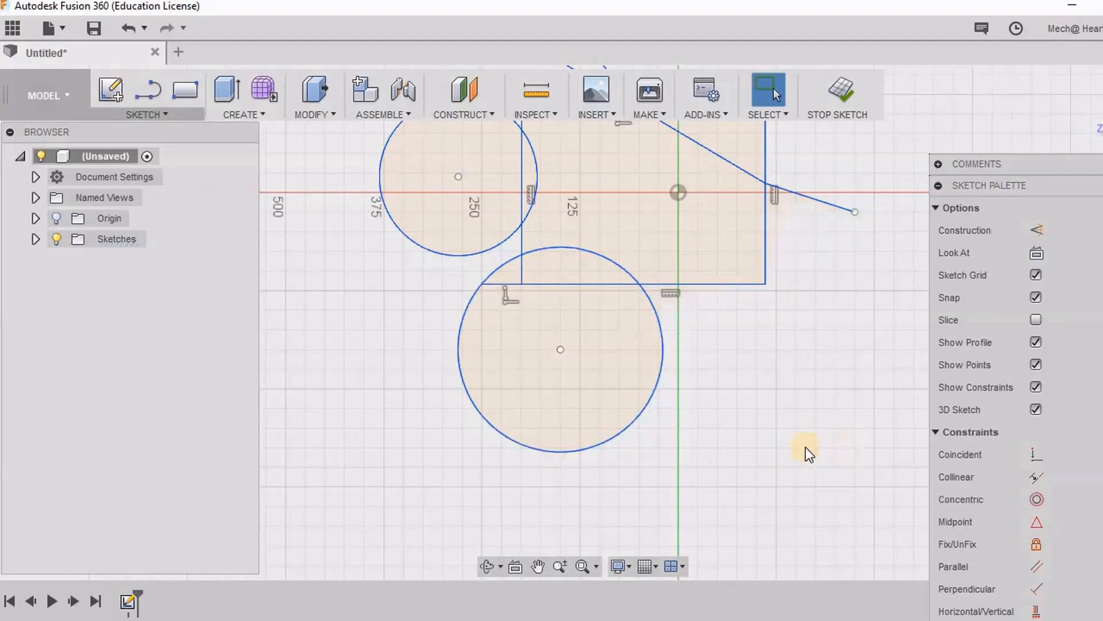
Step: Extend the rectangle's left edge down to the lower circle's outline in a single extension
left_click(146, 114)
left_click(160, 416)
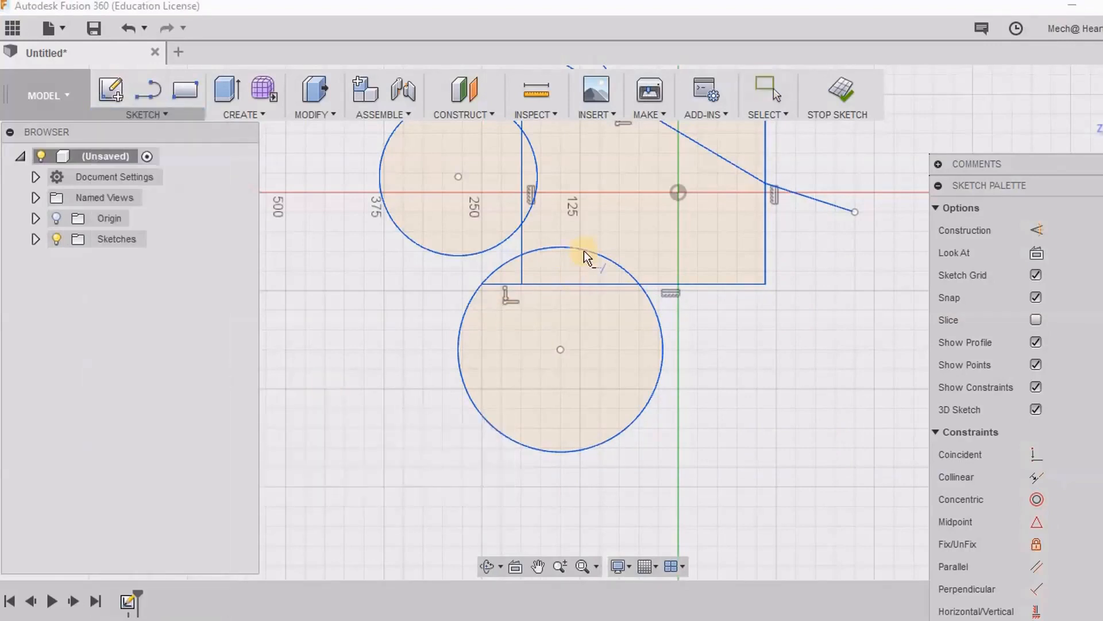
left_click(523, 265)
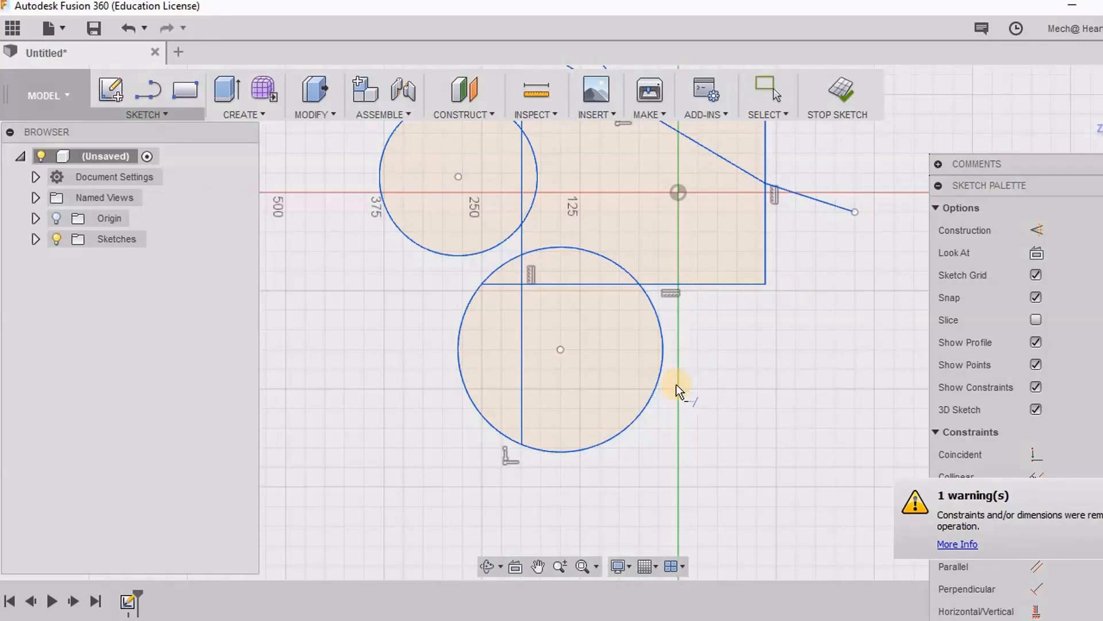
Step: Undo the left edge's extension and the deletion of the lower slanted line
key("Escape")
key("ctrl+z")
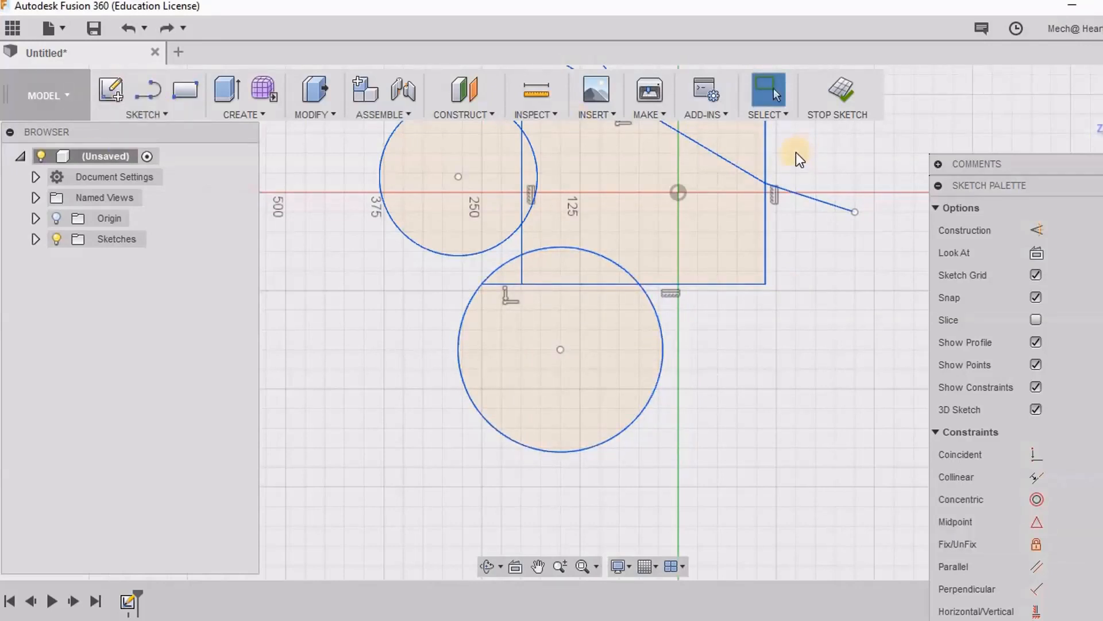
key("ctrl+z")
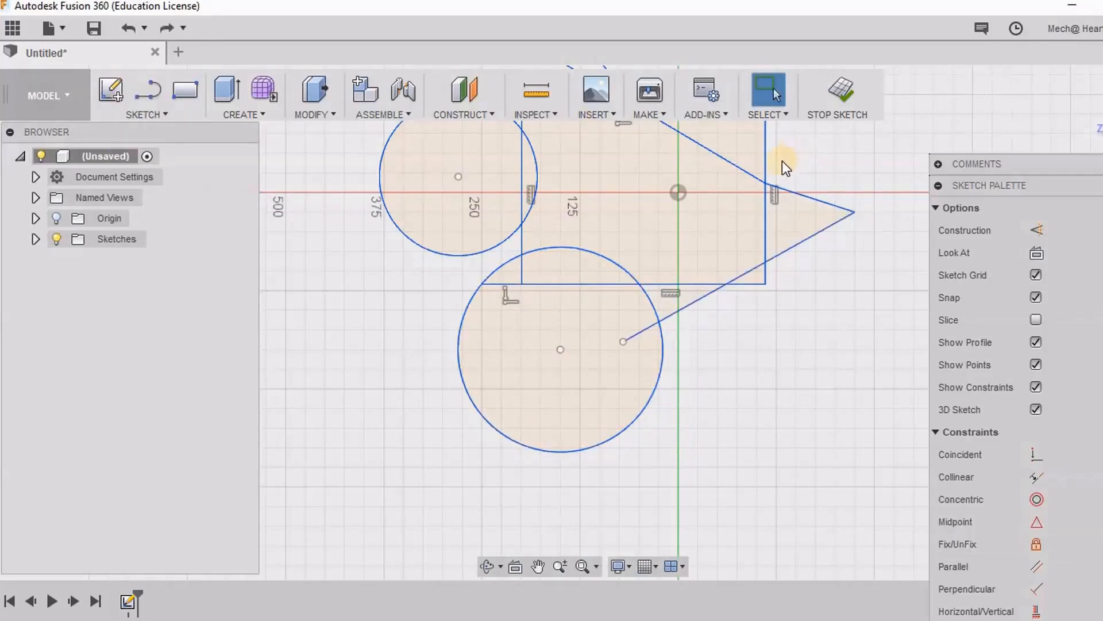
Step: Extend the rectangle's left edge partway down into the lower circle and finish the Extend command
left_click(144, 114)
left_click(141, 422)
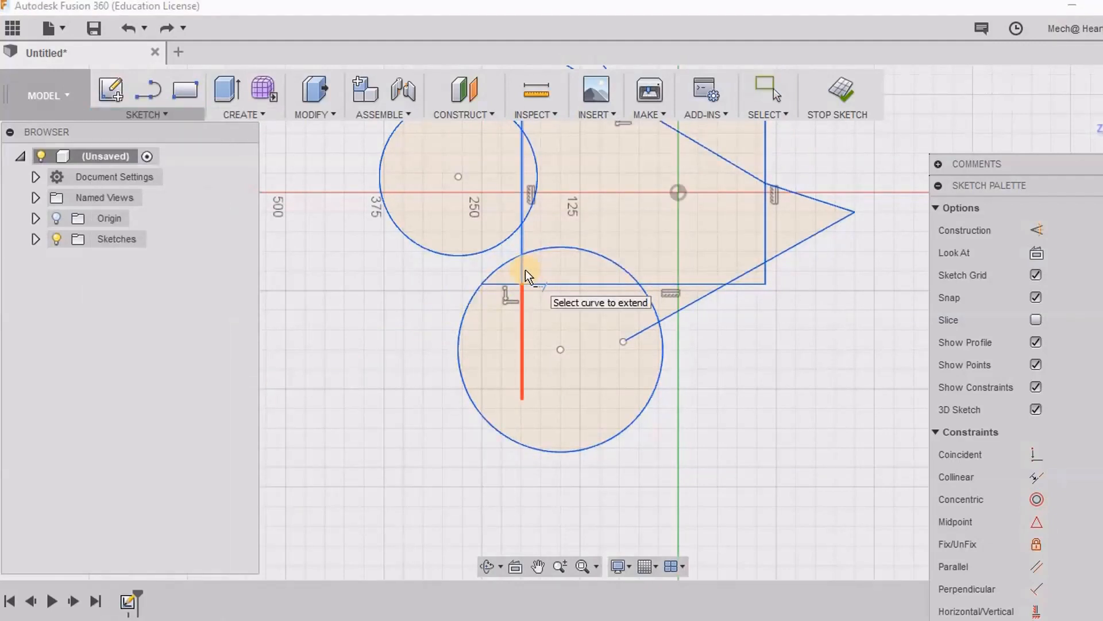
left_click(523, 269)
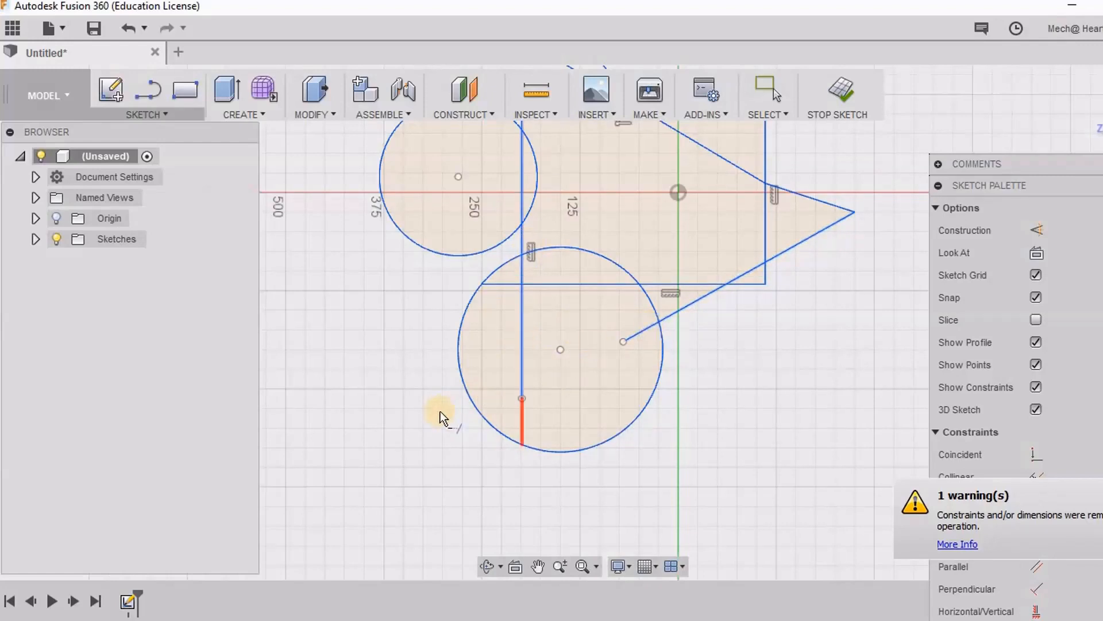
right_click(425, 378)
left_click(491, 376)
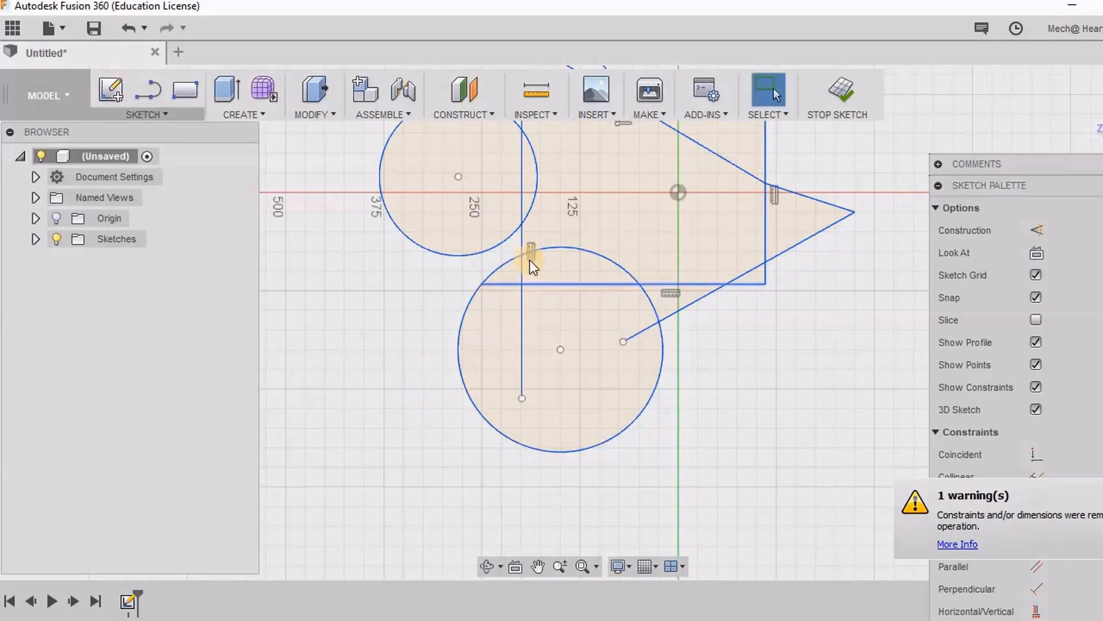
Step: Delete the rectangle's left edge that runs down into the lower circle
left_click(523, 243)
key("Delete")
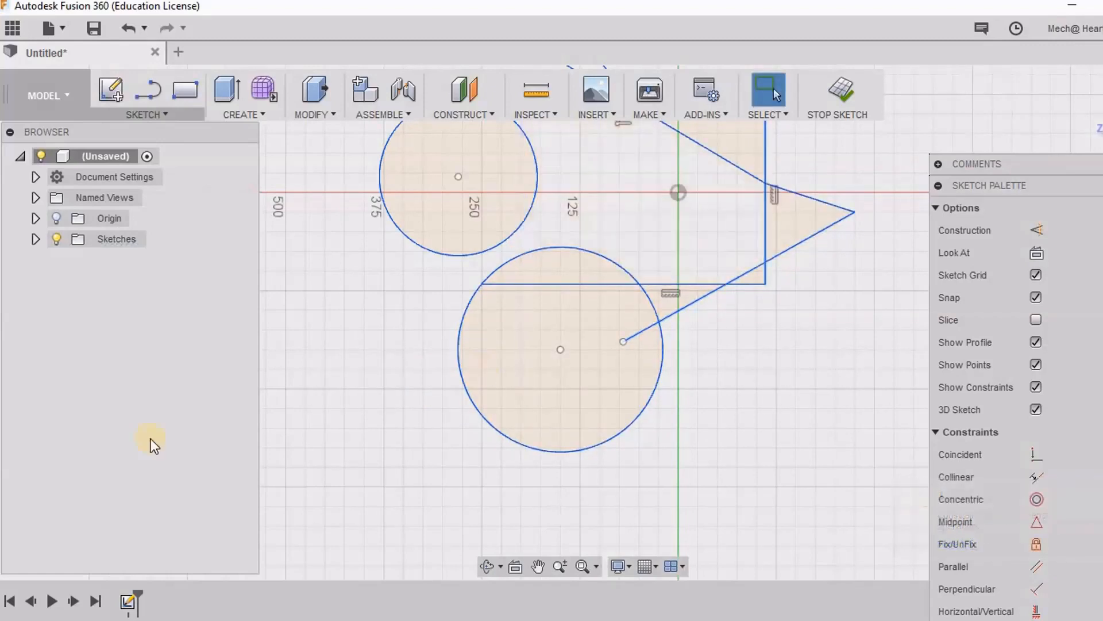
Step: Extend the lower slanted line through the lower circle to its far outline and finish the Extend command
left_click(153, 114)
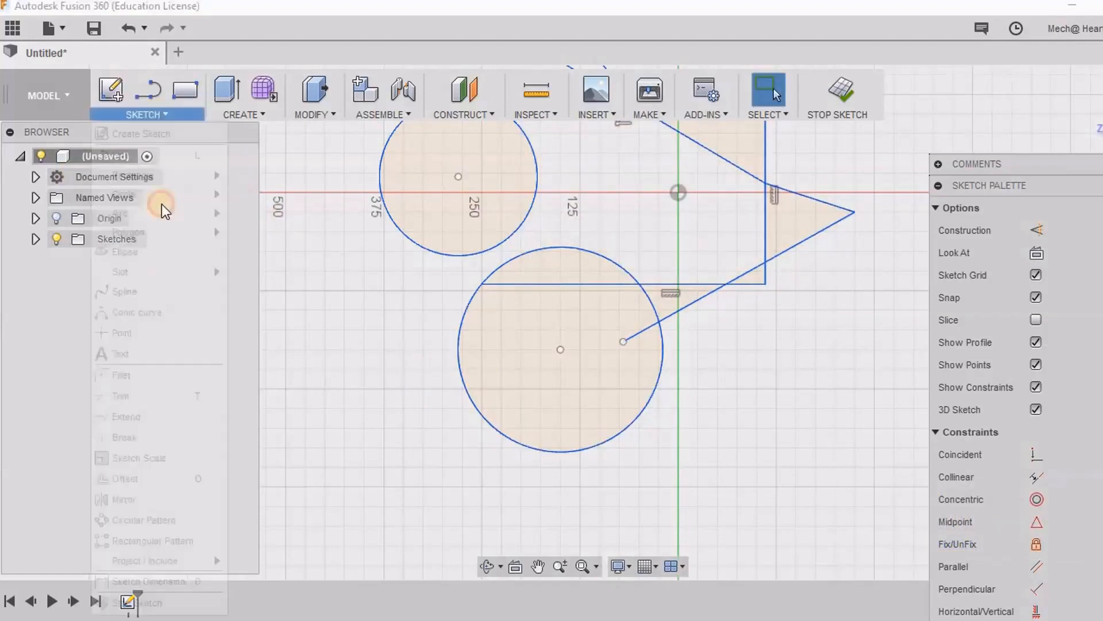
left_click(158, 416)
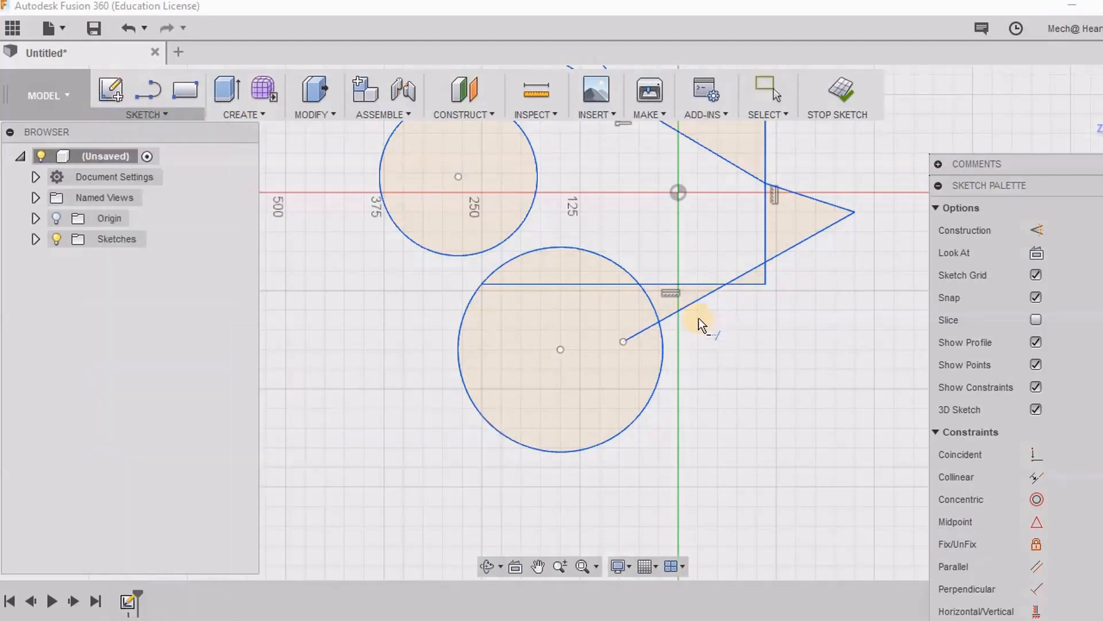
left_click(642, 330)
scroll(494, 453, "down", 5)
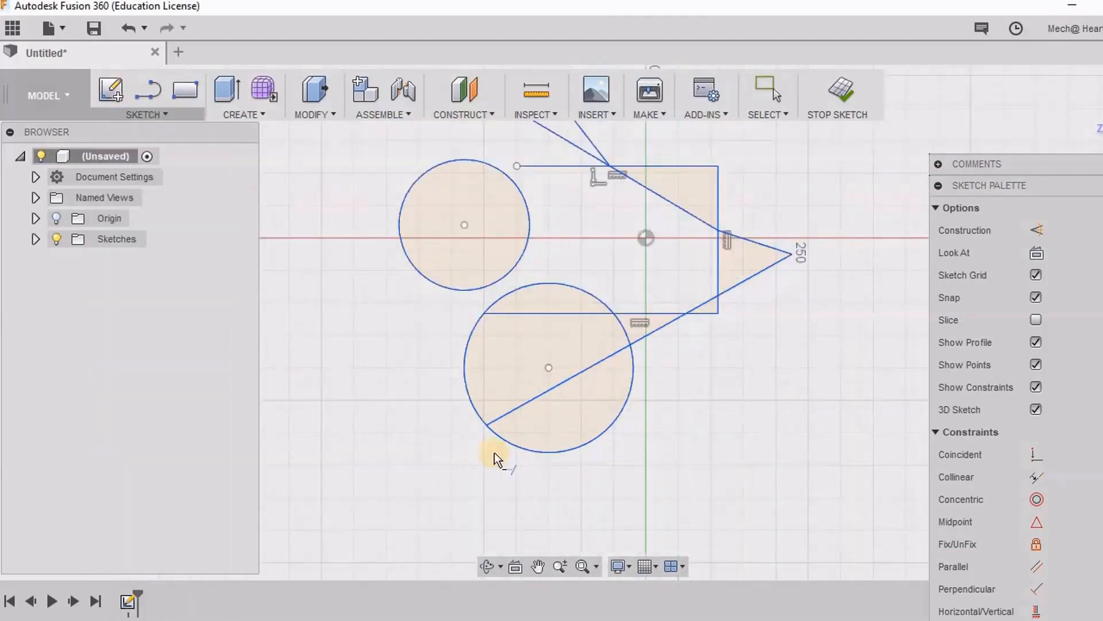
right_click(421, 219)
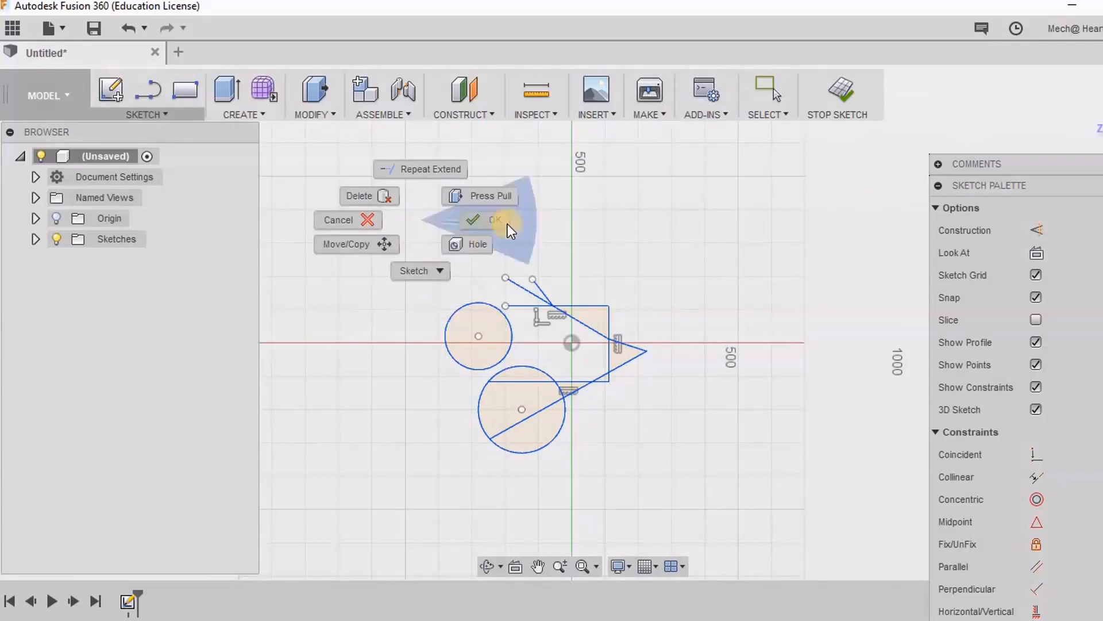
left_click(390, 220)
left_click_drag(665, 439, 702, 501)
left_click(664, 432)
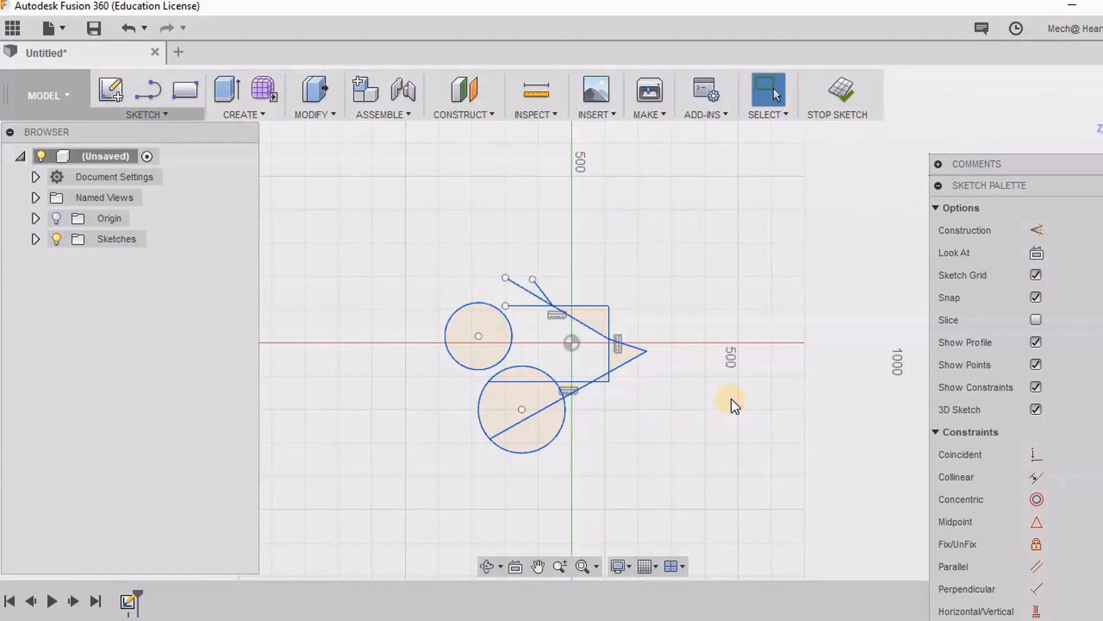
scroll(535, 278, "up", 3)
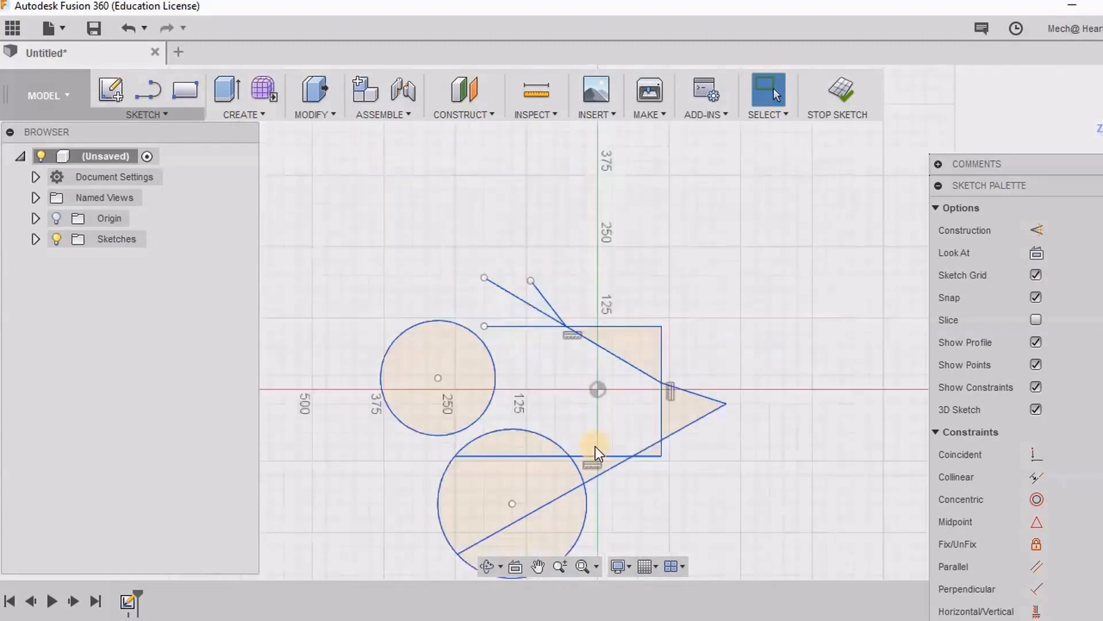
middle_click_drag(635, 385, 678, 308)
scroll(577, 373, "up", 1)
middle_click_drag(572, 377, 556, 425)
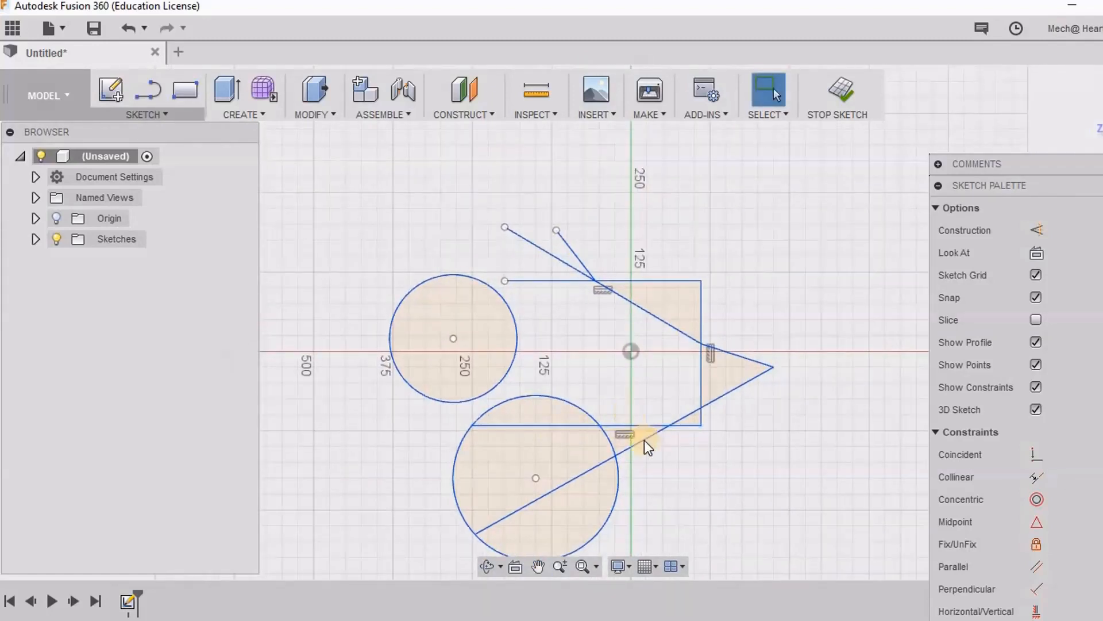
middle_click_drag(643, 441, 668, 324)
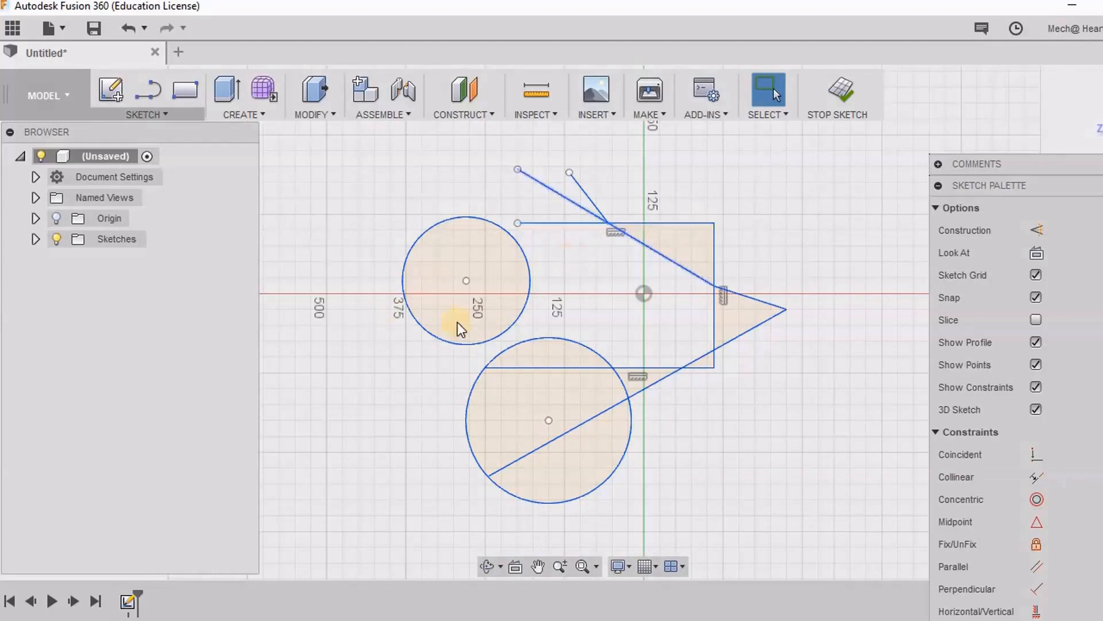
Step: Sketch a two-point rectangle about 95 by 85 mm around the origin on the YZ plane and finish the Rectangle command
scroll(477, 385, "down", 1)
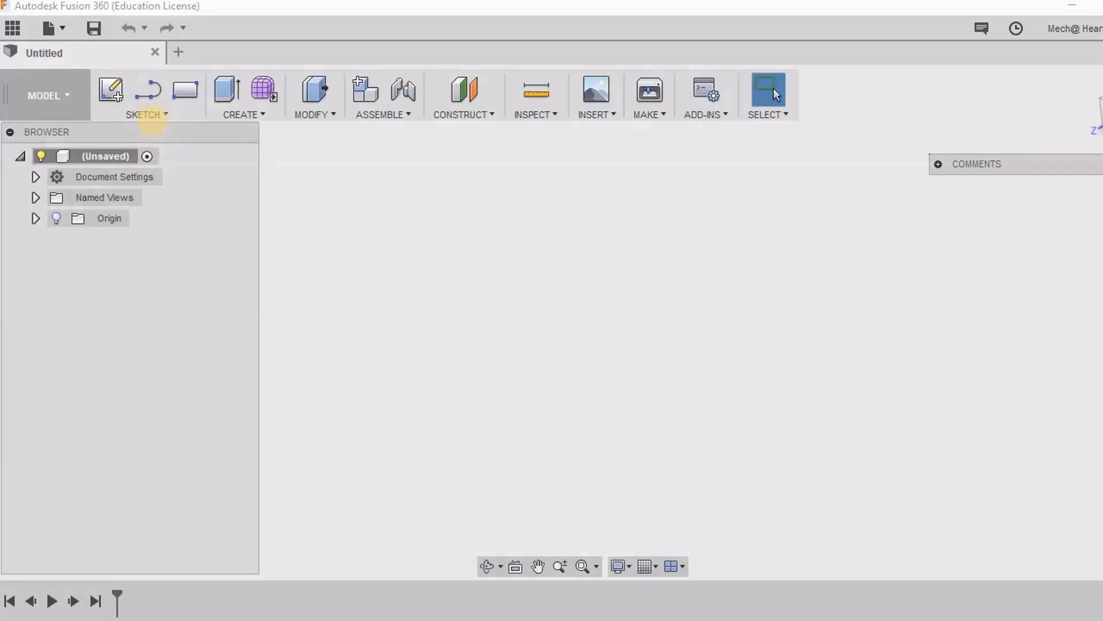
left_click(145, 114)
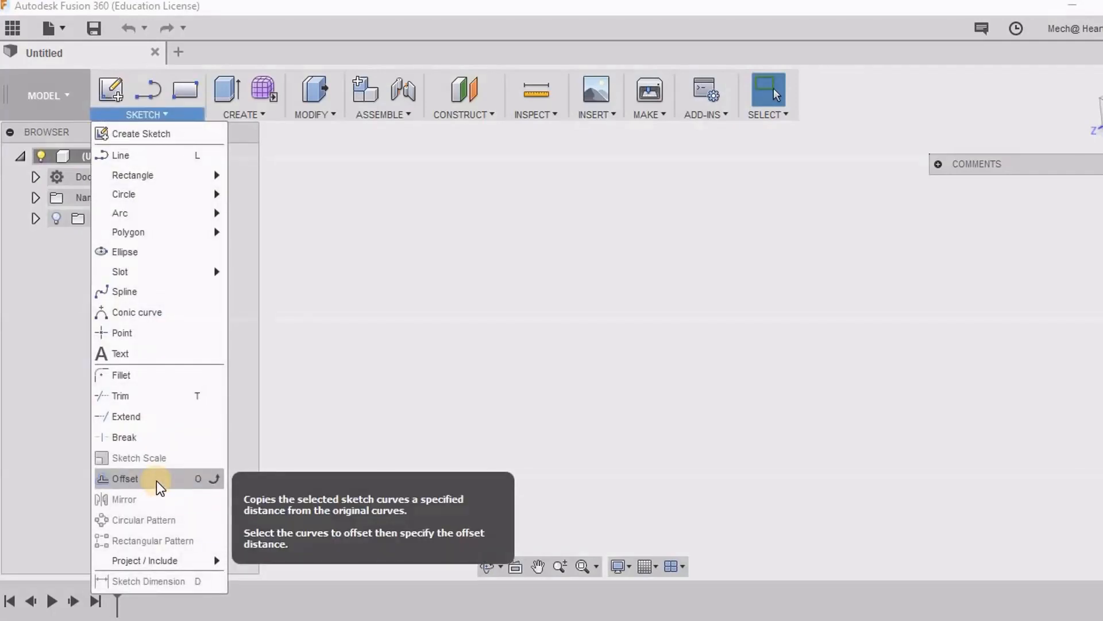
left_click(182, 92)
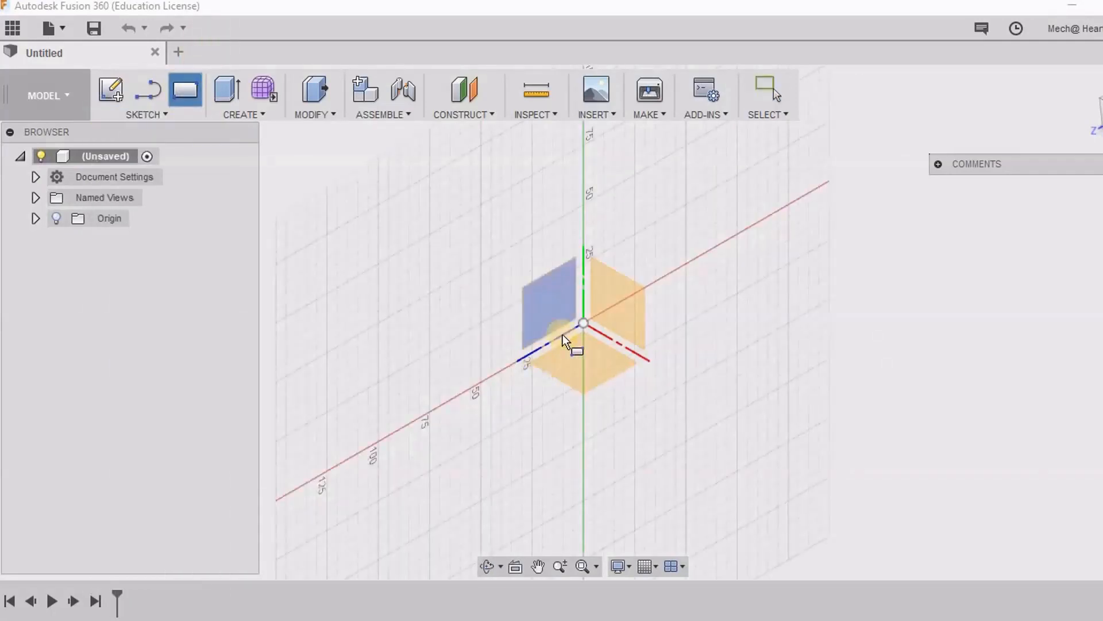
left_click(564, 313)
left_click(508, 224)
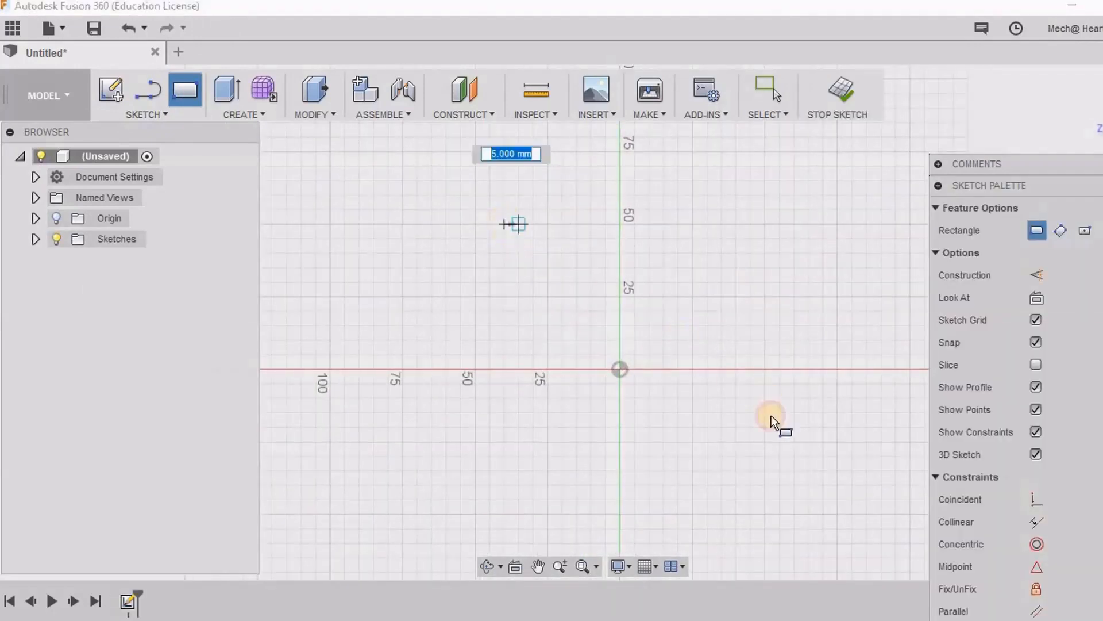
left_click(780, 470)
right_click(705, 321)
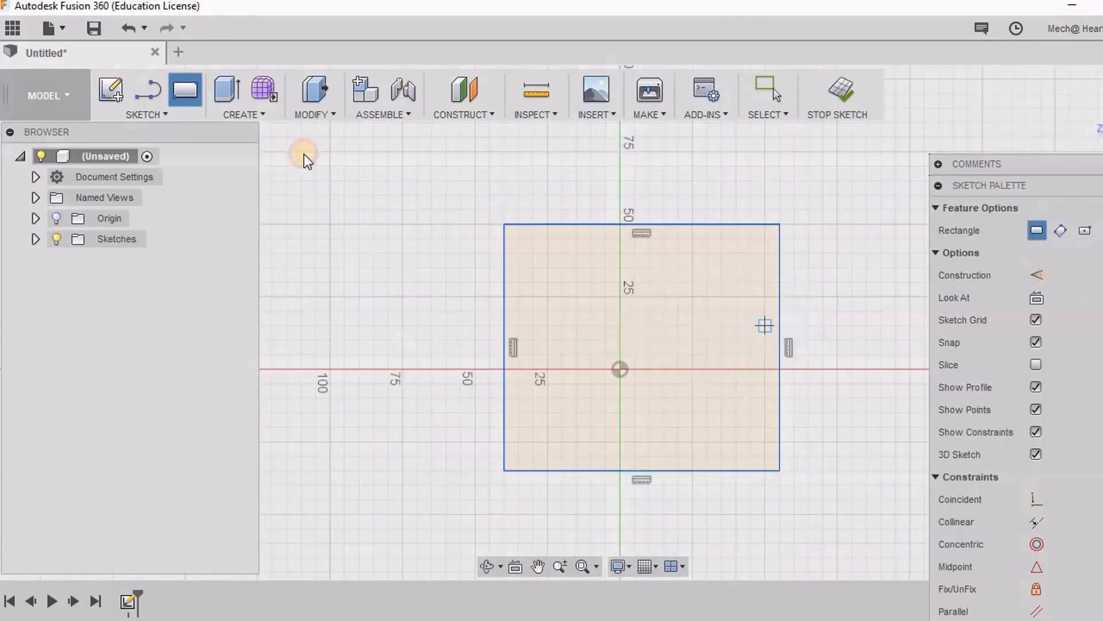
key("Escape")
Step: Offset the whole rectangle outward by about 14.16 mm with Chain Selection on
left_click(146, 113)
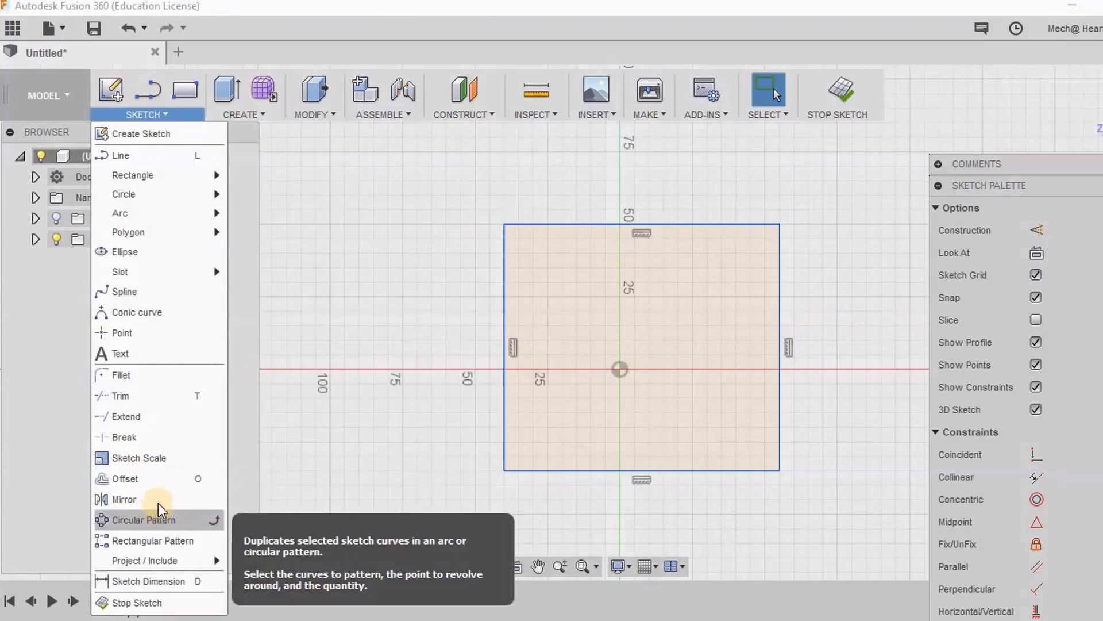
left_click(158, 479)
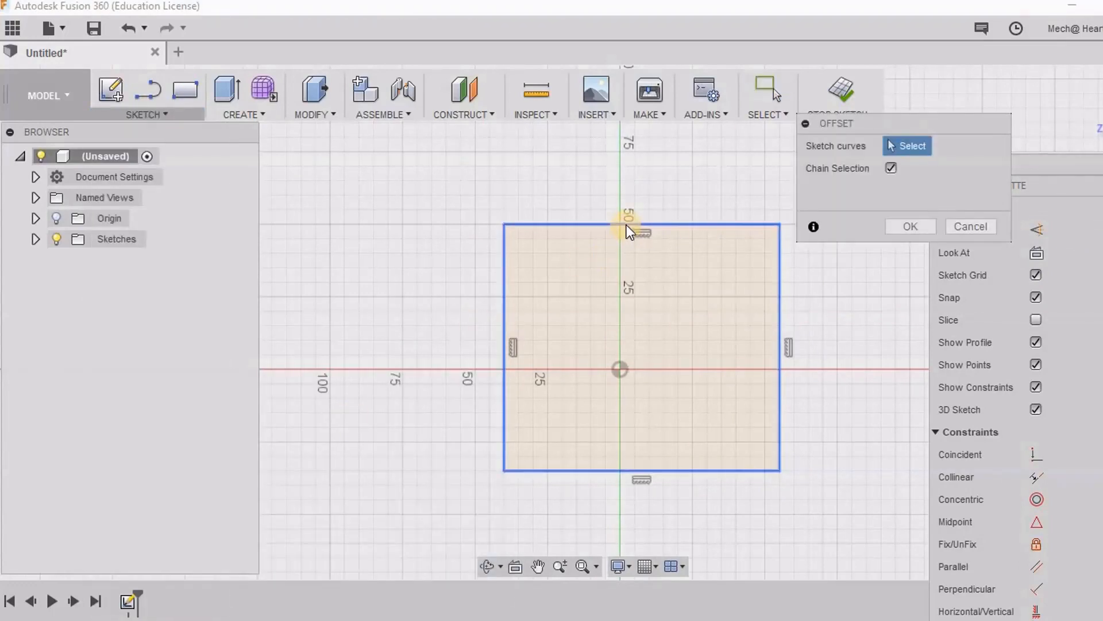
left_click(891, 168)
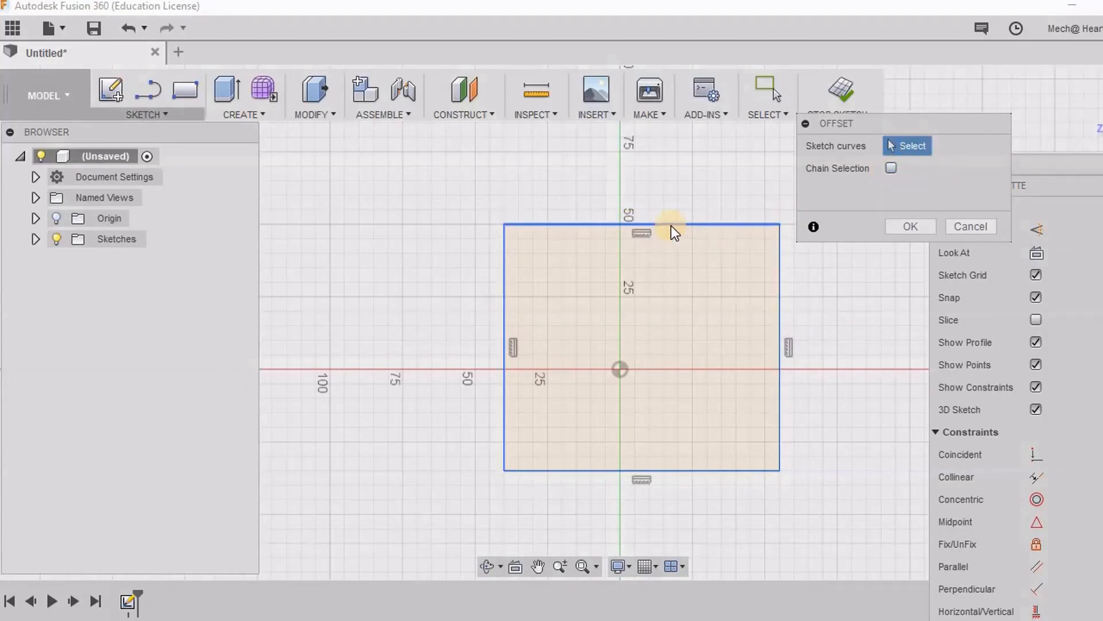
left_click(891, 168)
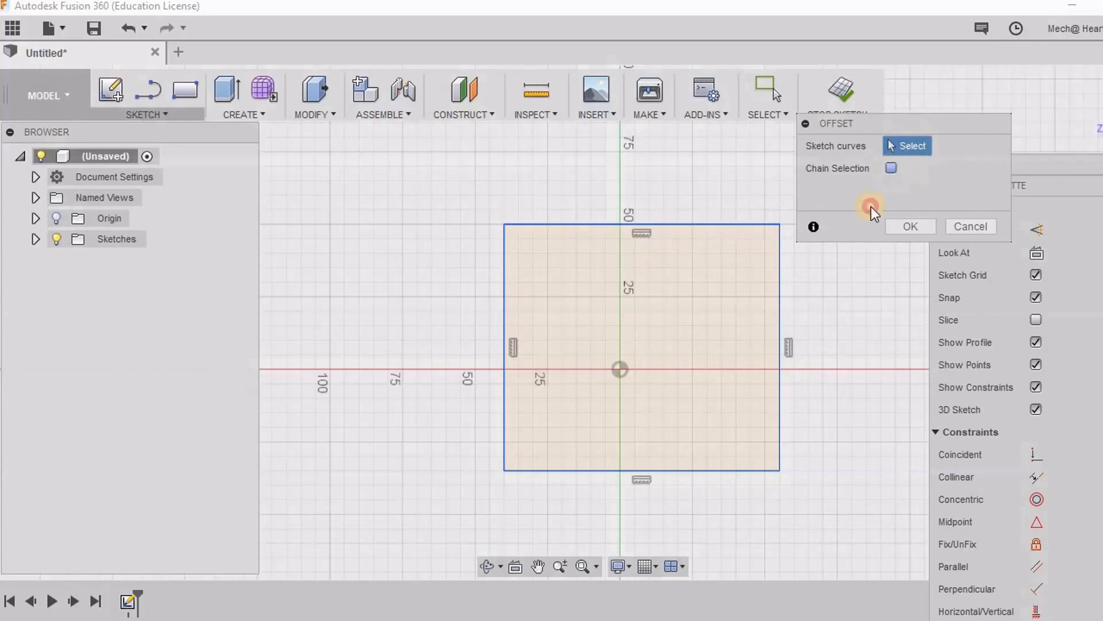
left_click(637, 225)
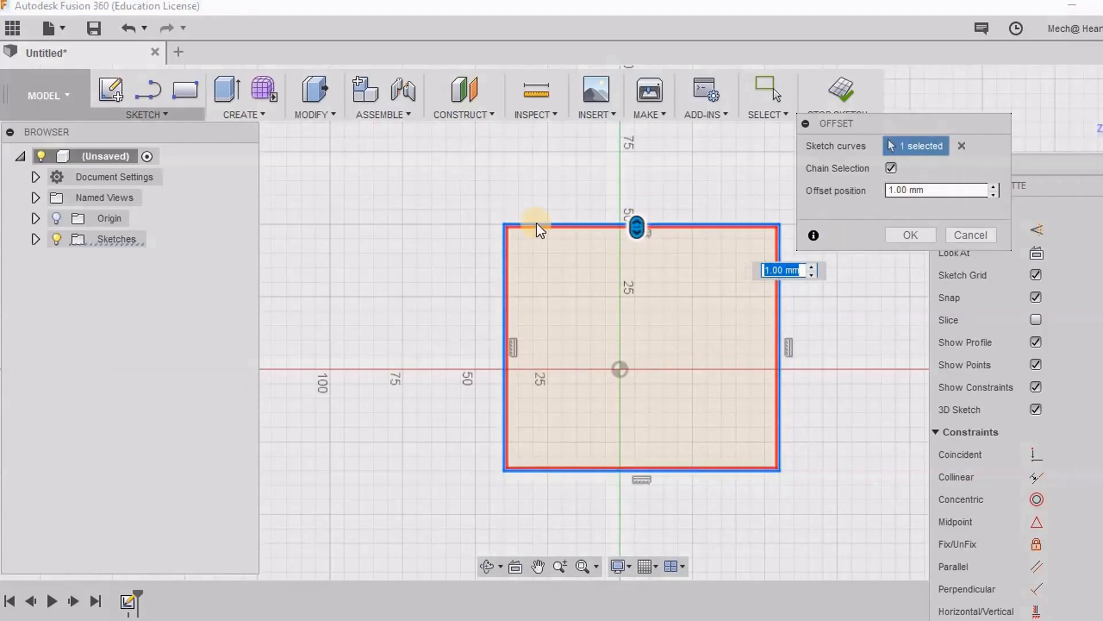
mouse_move(635, 233)
left_mouse_down()
mouse_move(623, 364)
mouse_move(638, 141)
mouse_move(646, 215)
mouse_move(636, 193)
left_mouse_up()
mouse_move(636, 313)
middle_mouse_down()
mouse_move(514, 325)
mouse_move(559, 300)
mouse_move(584, 206)
middle_mouse_up()
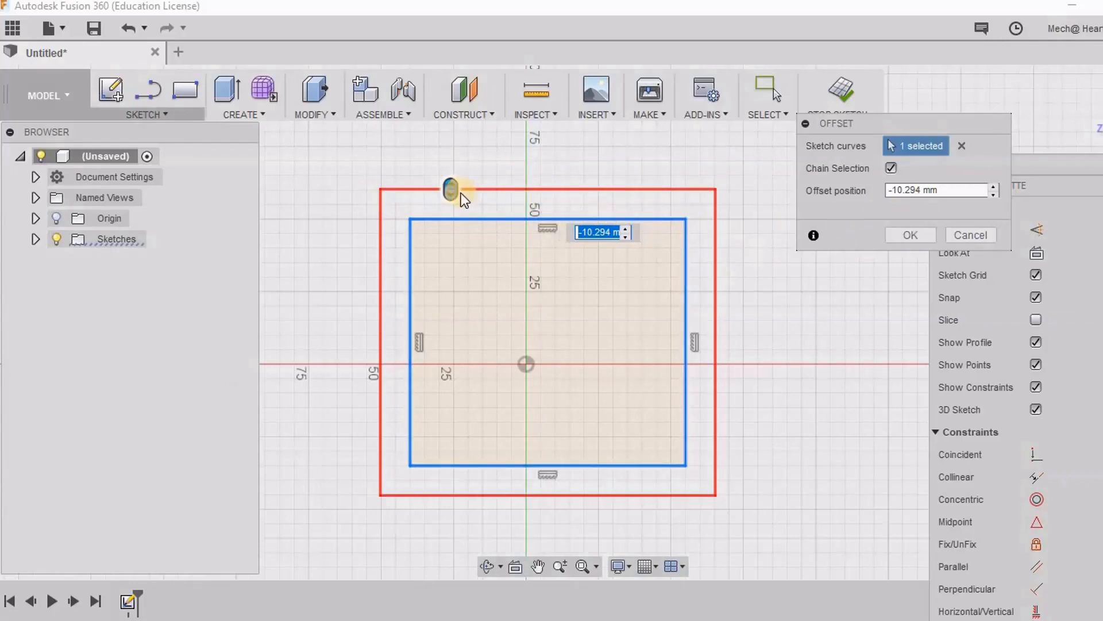
left_click_drag(463, 199, 502, 182)
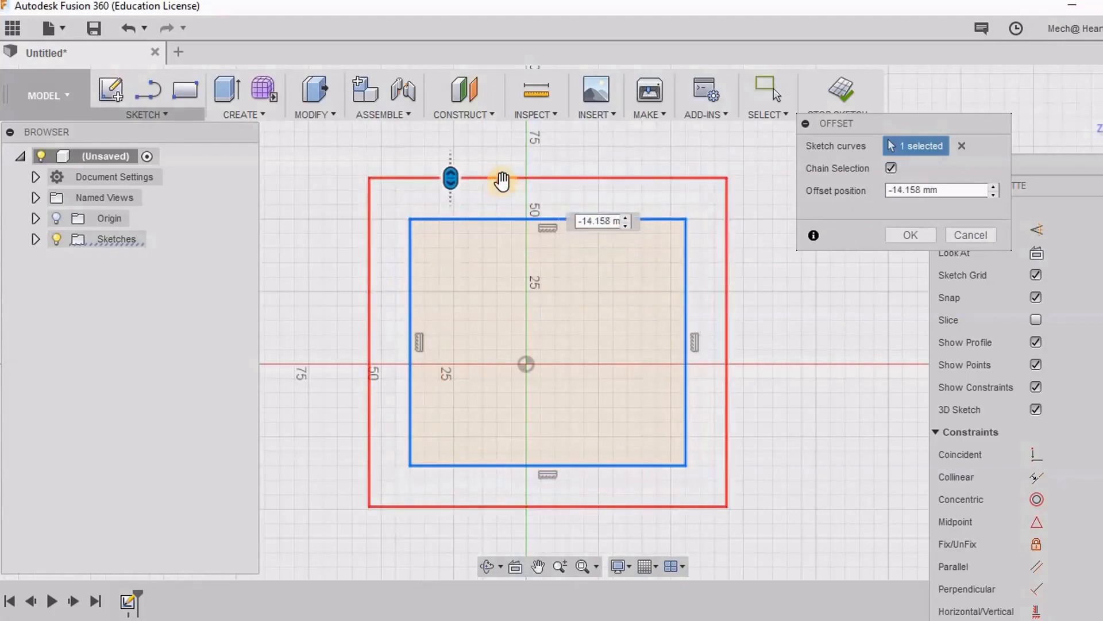
left_click(932, 236)
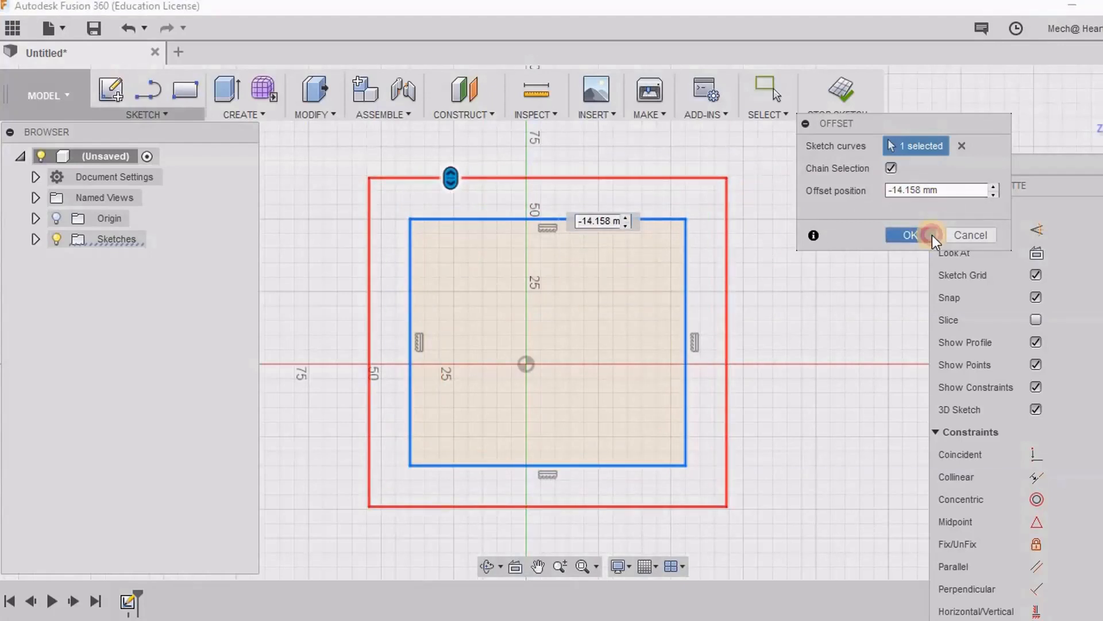
Step: Delete both the original rectangle and its offset copy from the sketch
scroll(547, 326, "down", 3)
left_click_drag(362, 202, 723, 474)
key("Delete")
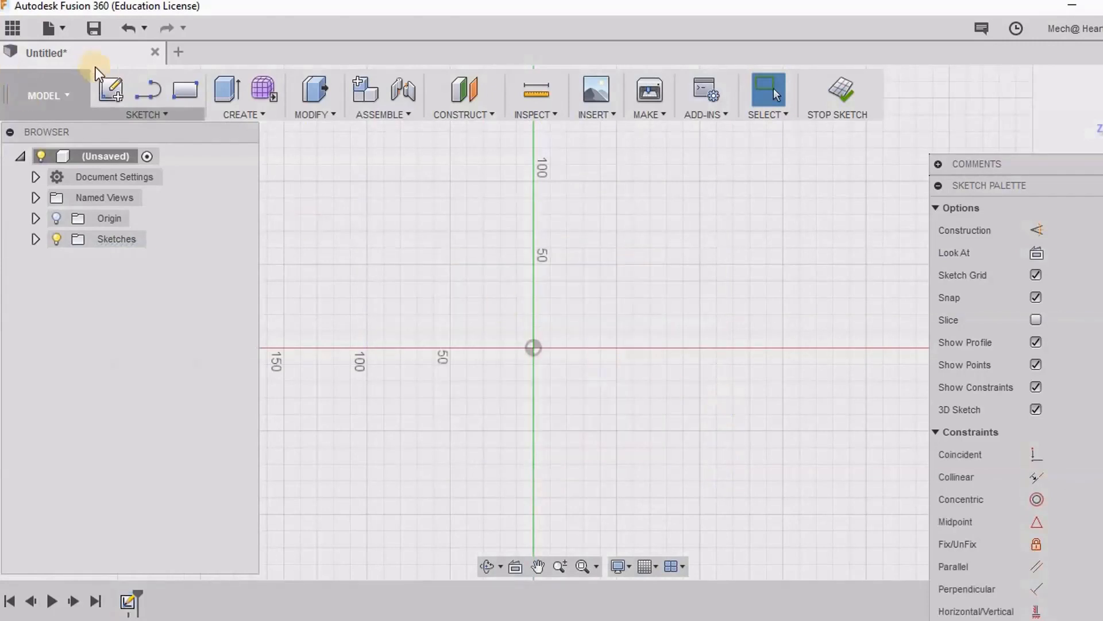
Step: Draw a circle about 239 mm in diameter centred slightly above the origin and finish the Circle command
left_click(148, 114)
left_click(152, 115)
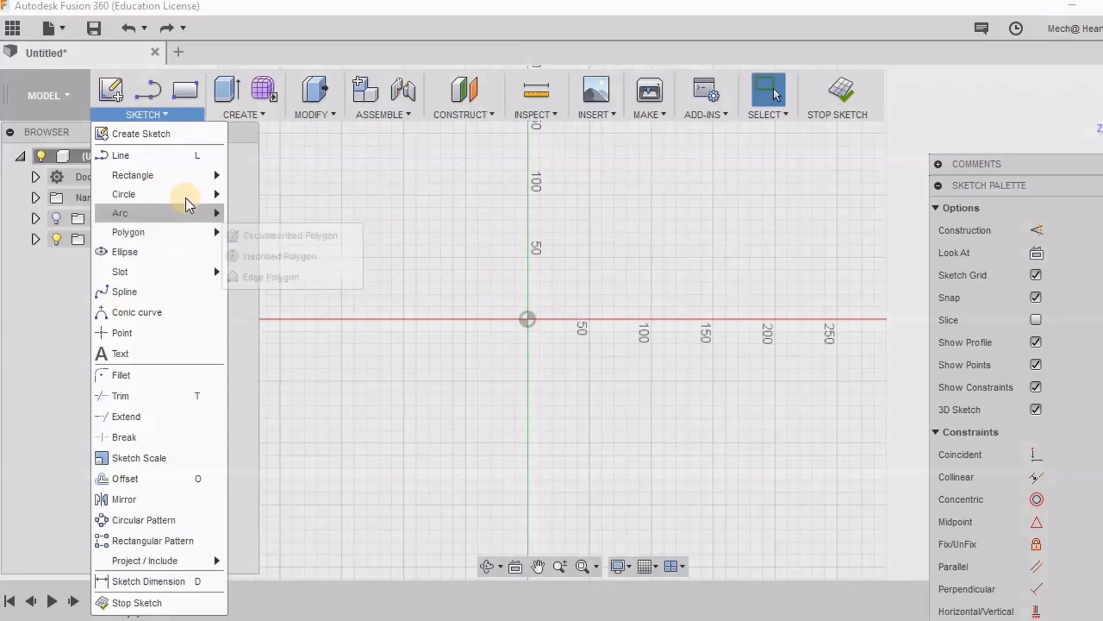
mouse_move(172, 194)
left_click(298, 196)
left_click(523, 275)
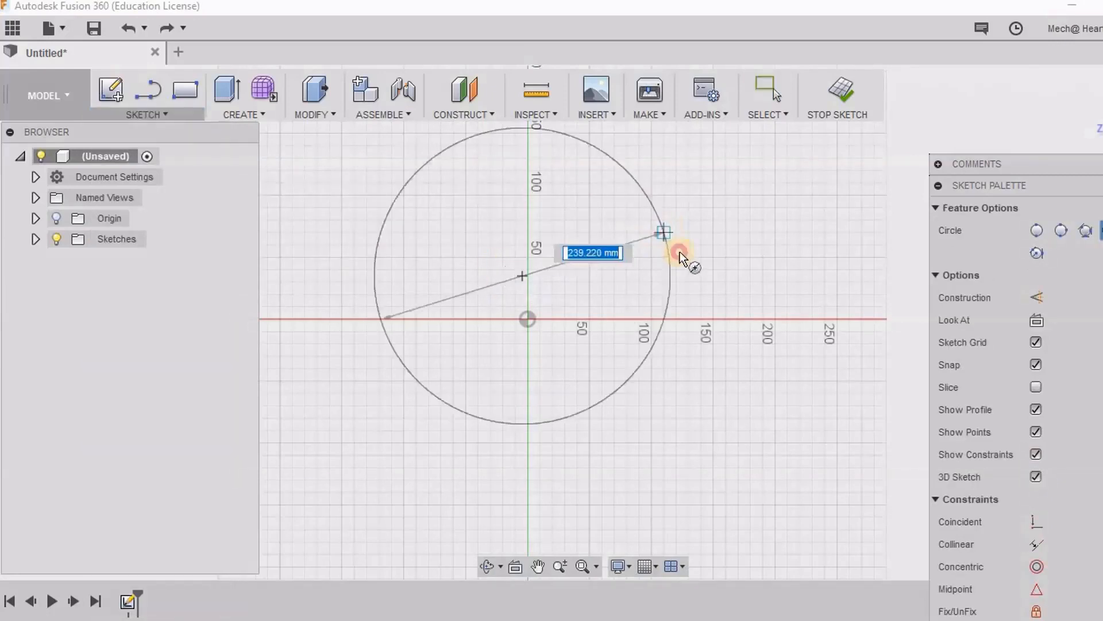
left_click(660, 229)
right_click(583, 276)
left_click(636, 276)
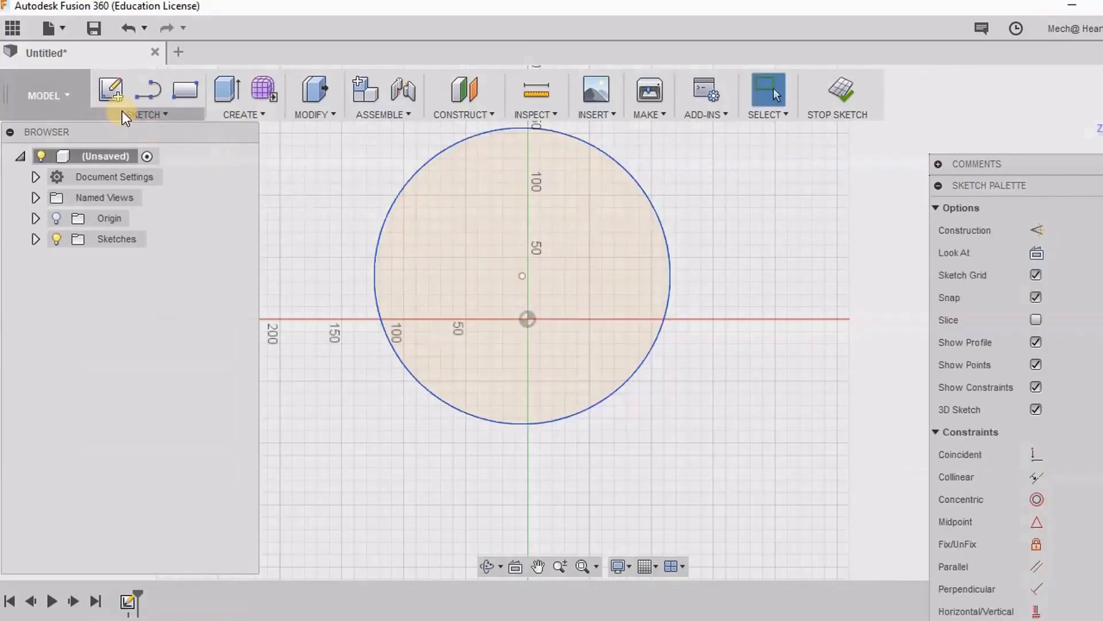
Step: Draw a two-point rectangle about 300 by 80 mm across the upper half of the circle, projecting past both of its sides
left_click(128, 113)
left_click(181, 94)
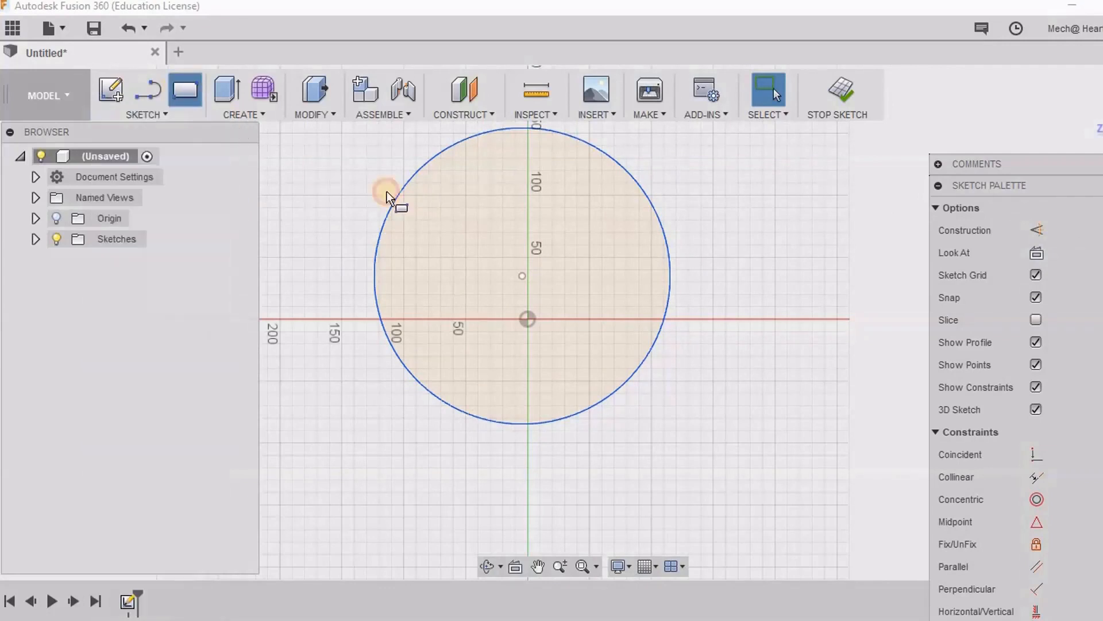
left_click(342, 158)
left_click(713, 256)
right_click(632, 317)
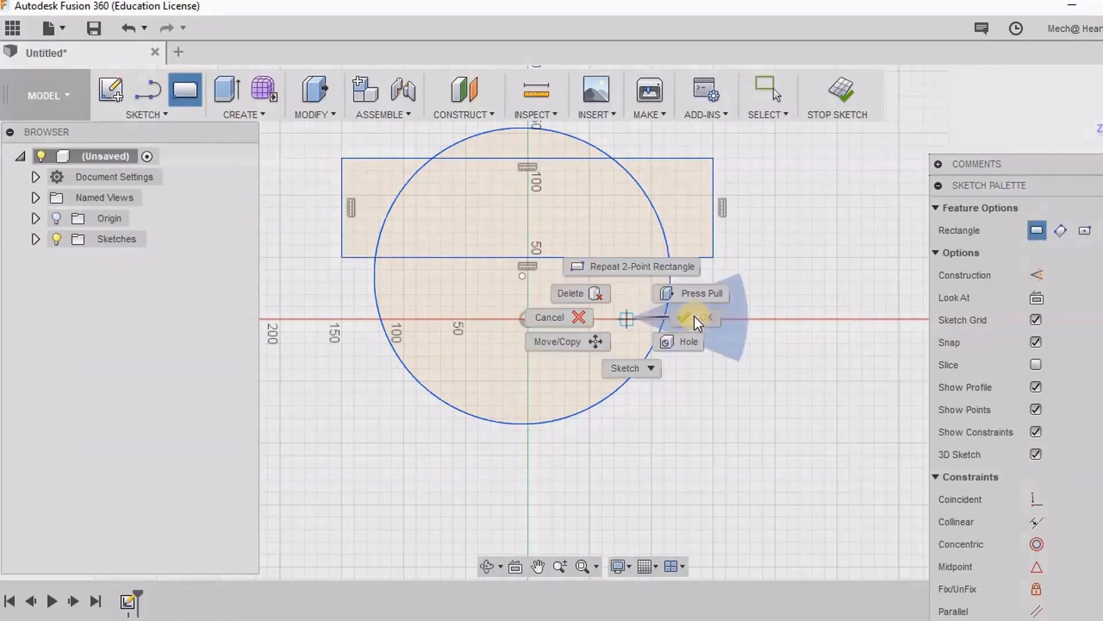
left_click(694, 316)
Step: Trim the circle's two side arcs inside the rectangle and the rectangle's edges inside the circle, leaving one closed outline
left_click(128, 129)
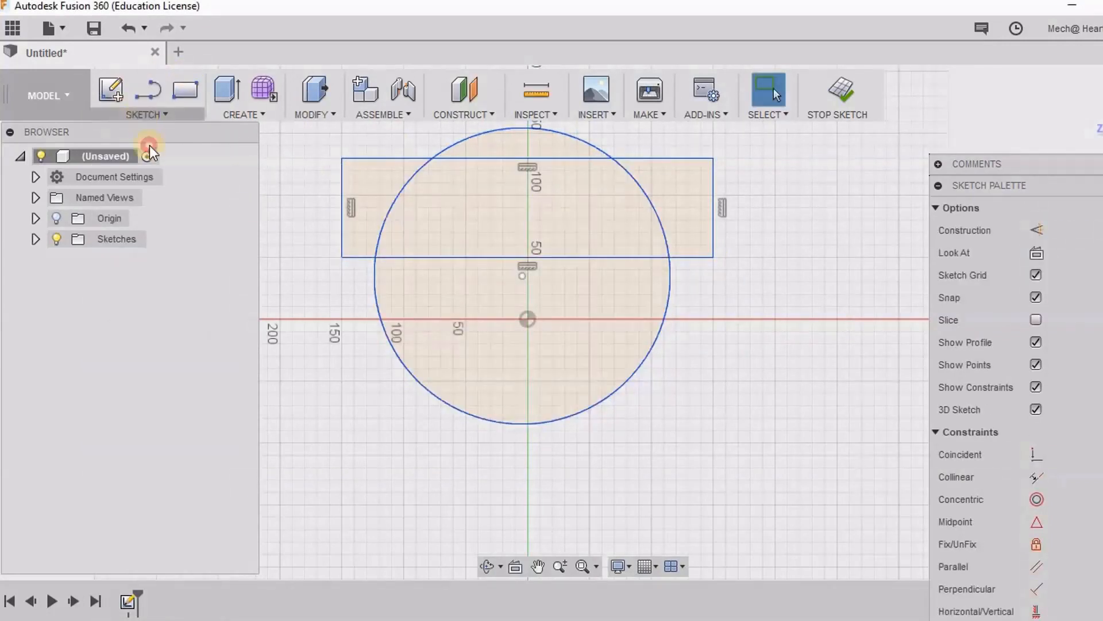
left_click(159, 394)
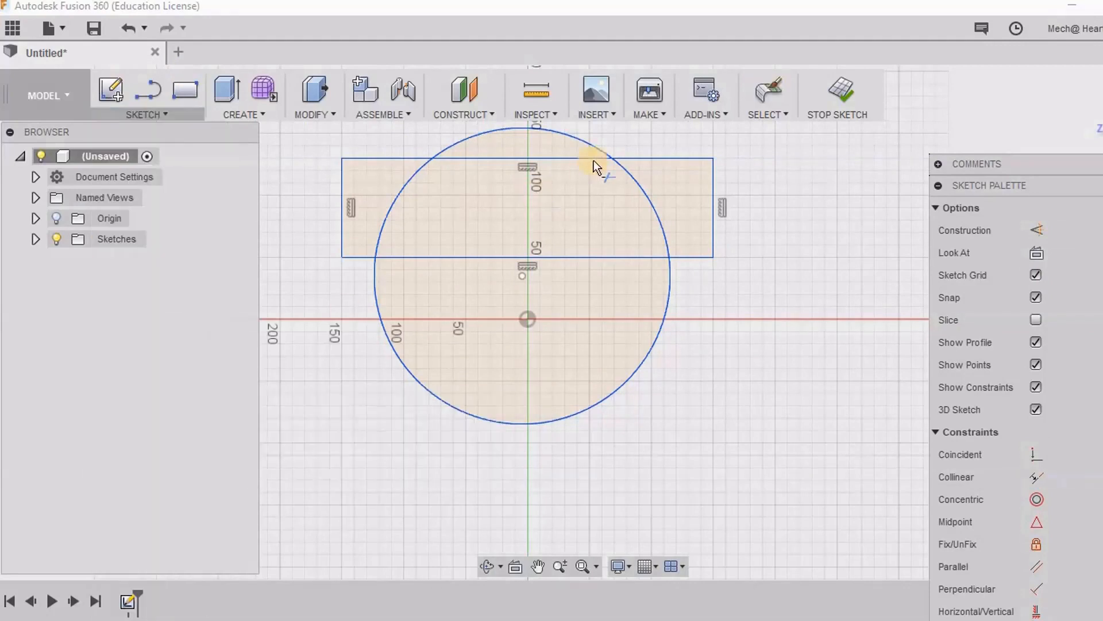
left_click(412, 184)
left_click(492, 159)
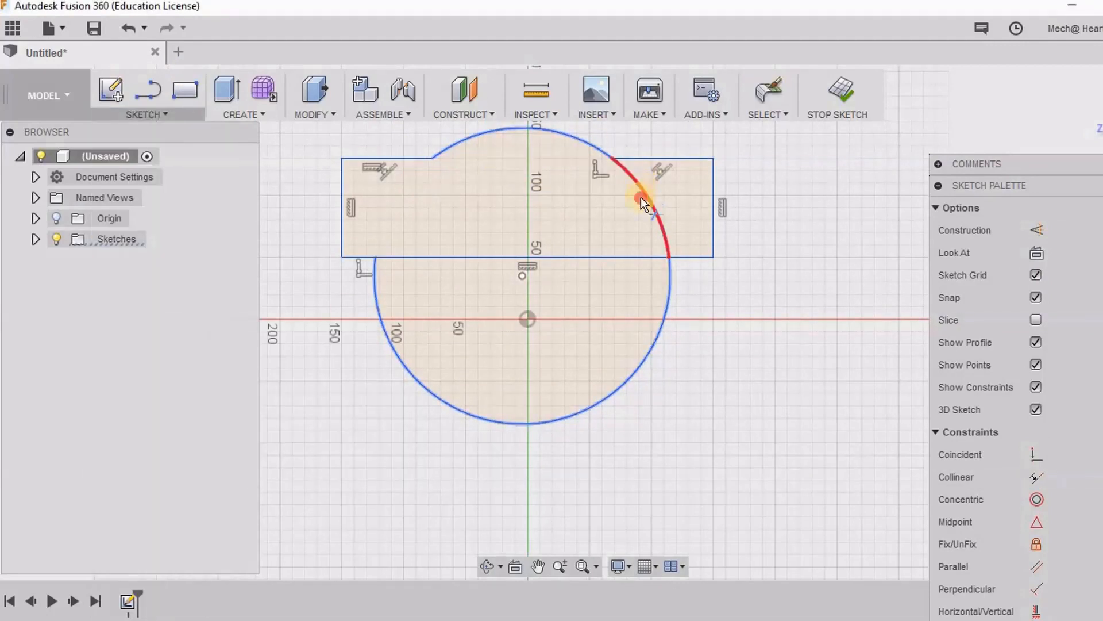
left_click(644, 189)
left_click(601, 258)
scroll(545, 330, "down", 3)
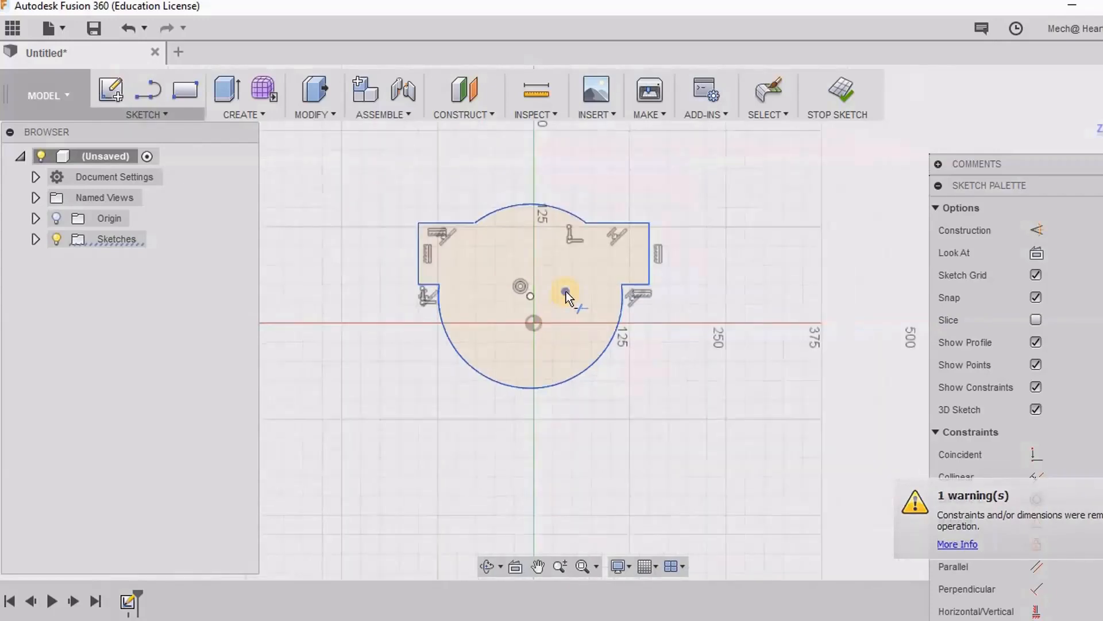
right_click(567, 291)
left_click(633, 291)
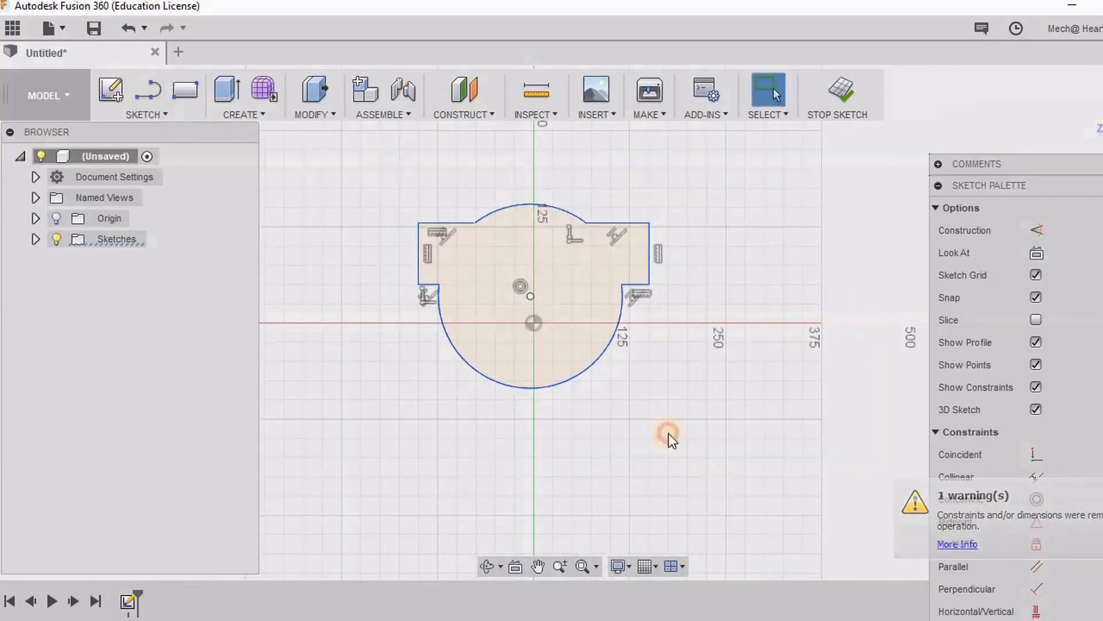
Step: Select the entire trimmed outline and offset it outward by about 17.4 mm
left_click_drag(662, 432, 384, 166)
left_click(147, 115)
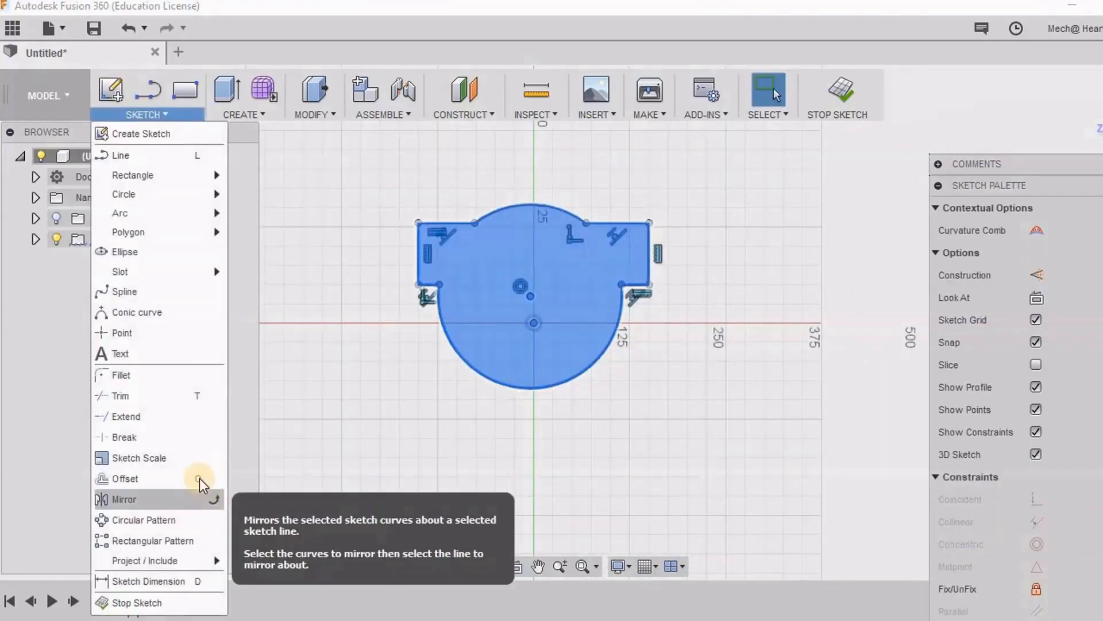
left_click(172, 409)
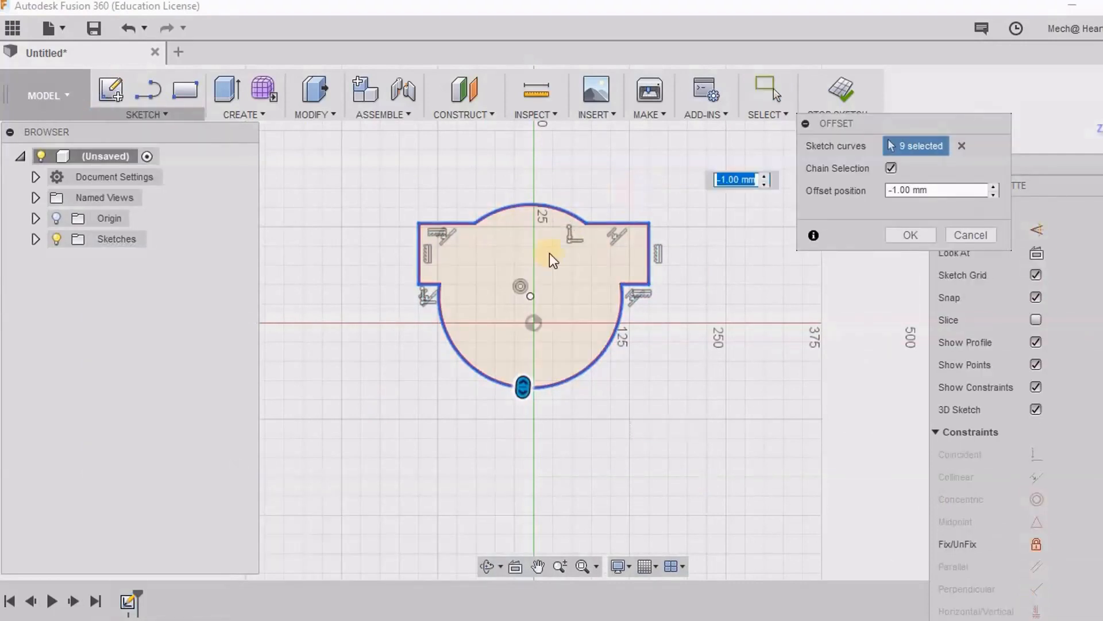
mouse_move(523, 380)
left_mouse_down()
mouse_move(525, 362)
mouse_move(537, 401)
left_mouse_up()
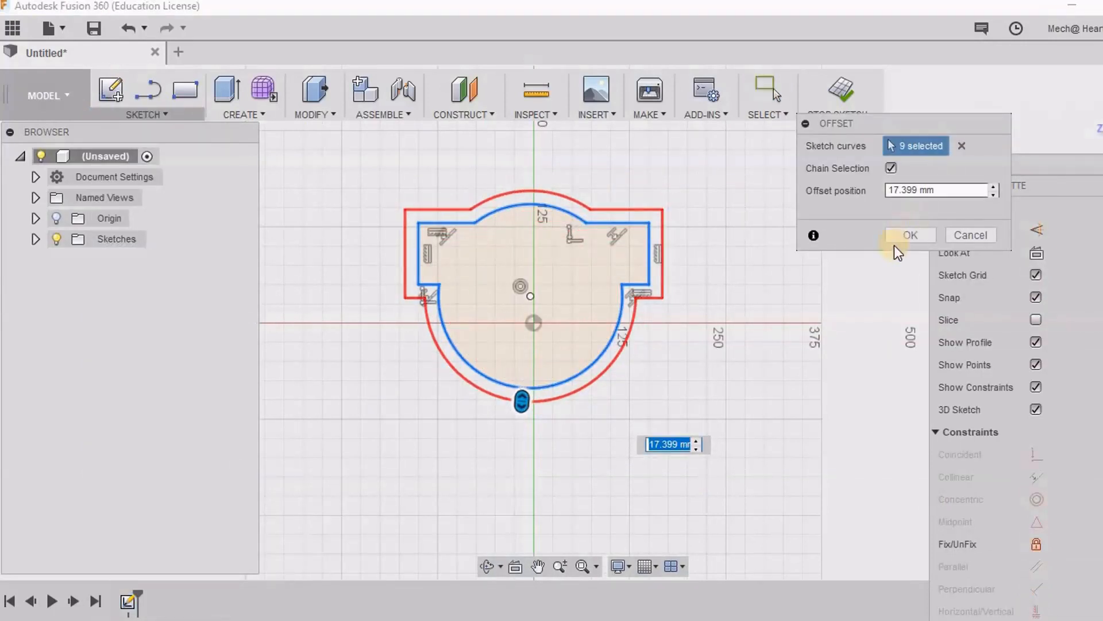
left_click(910, 235)
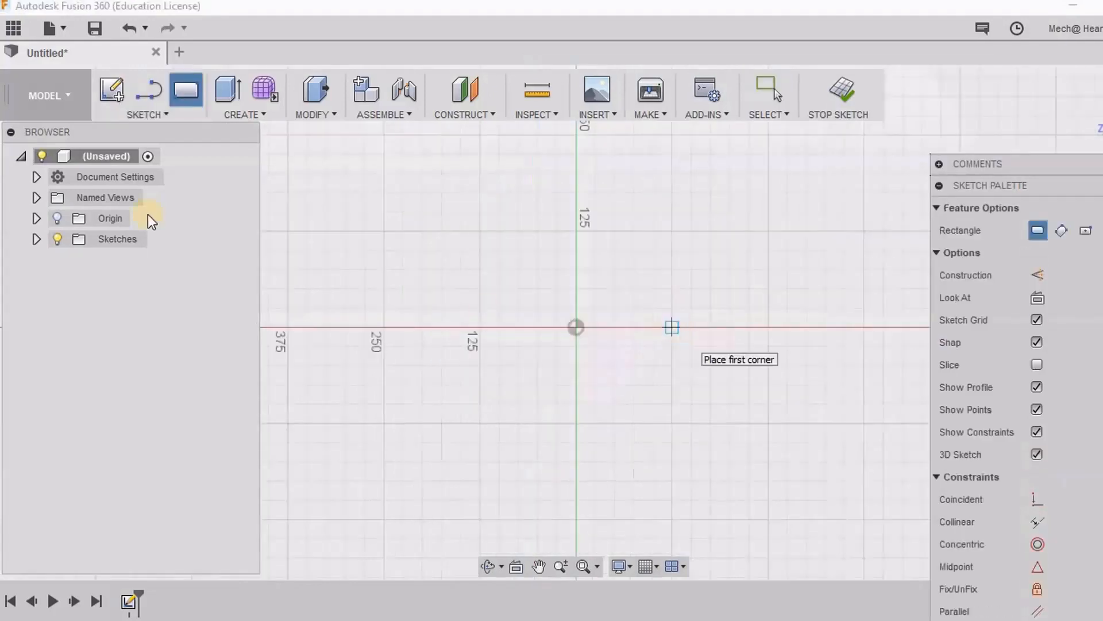
Step: Draw an upright two-point rectangle about 175 mm wide and 370 mm high beside the vertical axis and finish the command
left_click(157, 114)
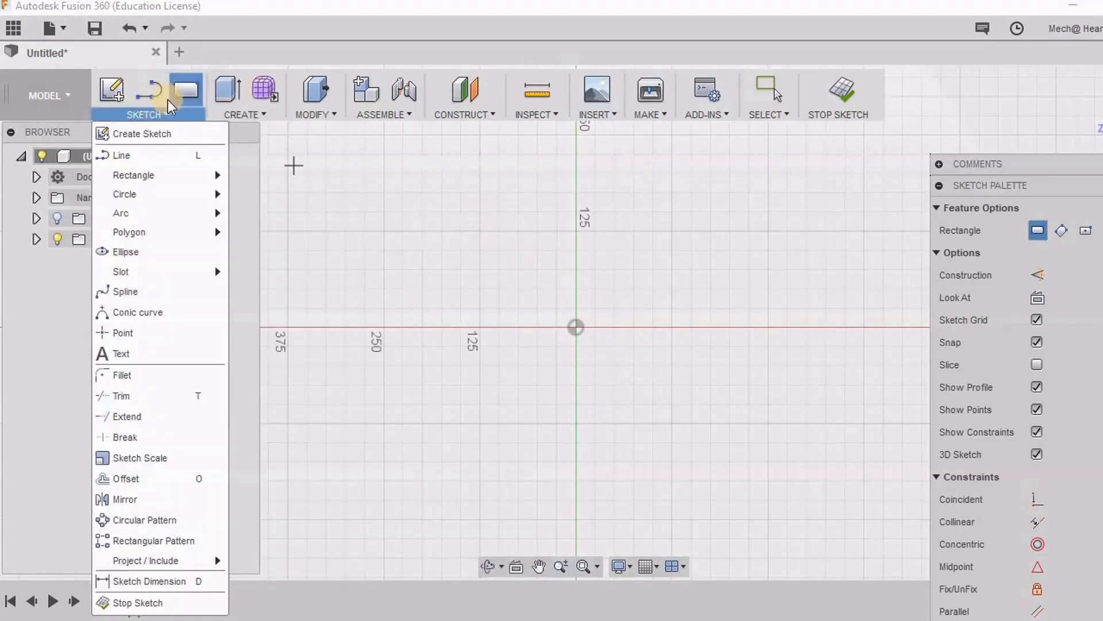
left_click(187, 94)
left_click(393, 206)
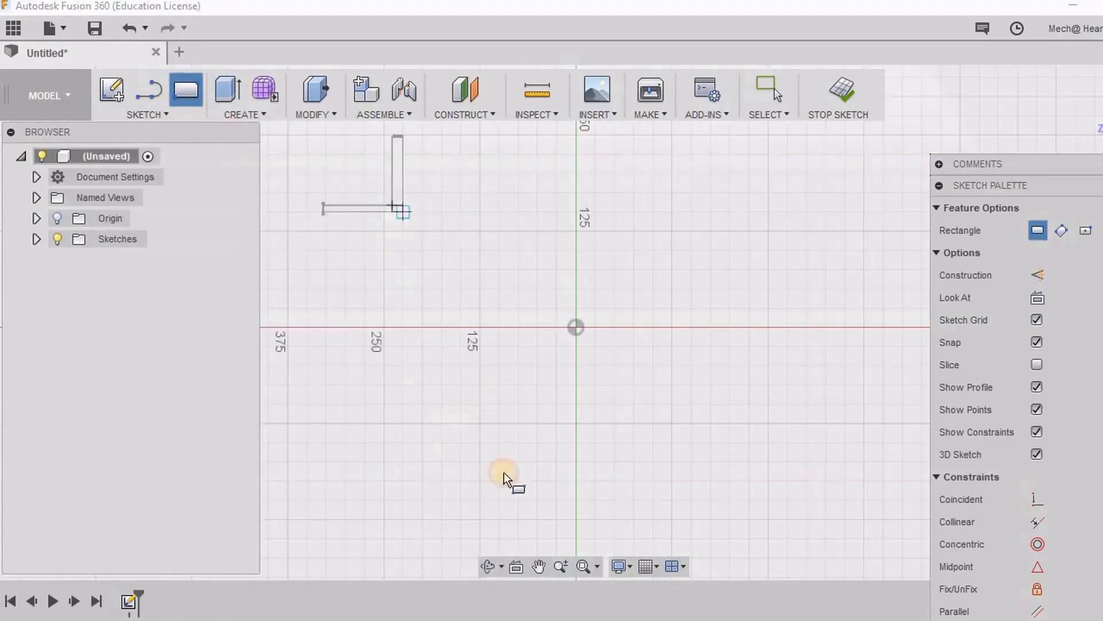
left_click(527, 492)
right_click(480, 348)
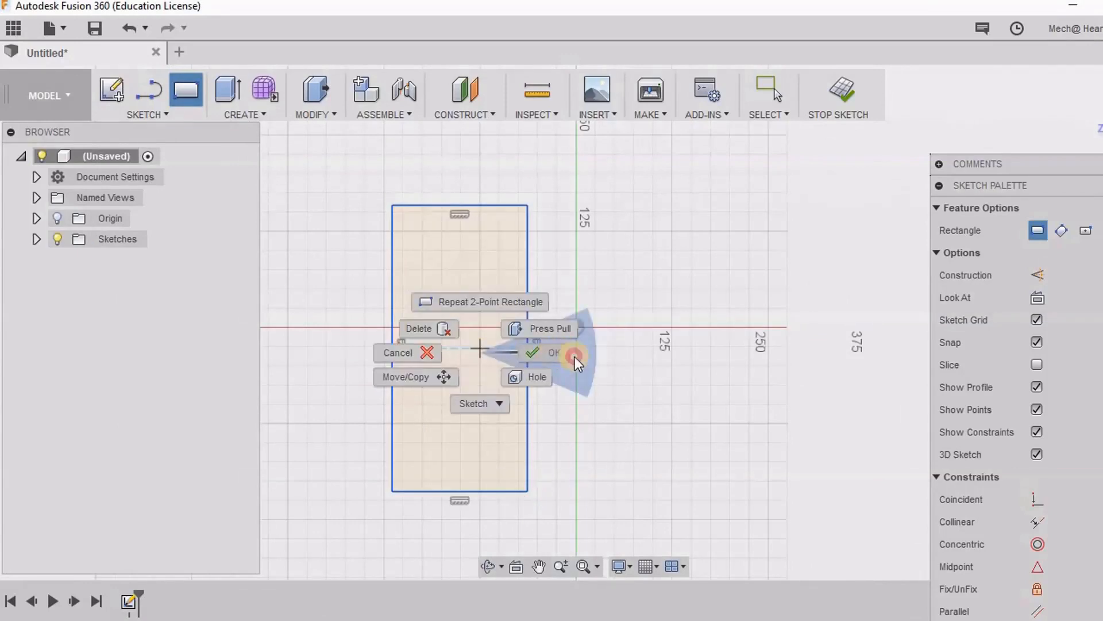
left_click(574, 357)
Step: Draw a horizontal line about 450 mm long above the rectangle and a vertical line about 550 mm long down from its end, past the vertical axis
scroll(604, 431, "down", 2)
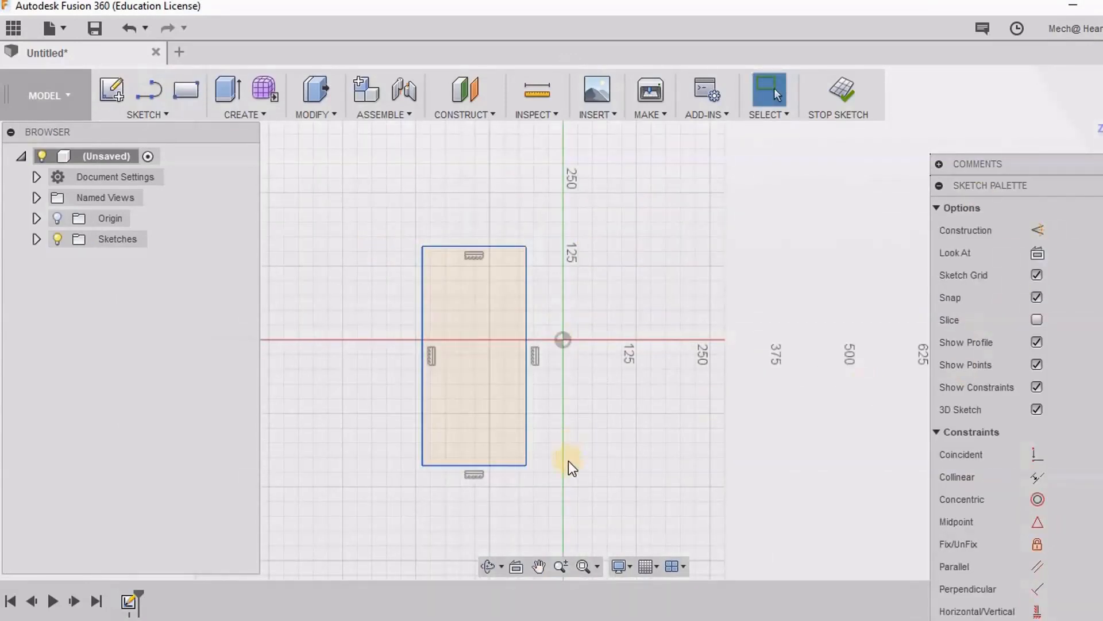
middle_click_drag(568, 461, 581, 462)
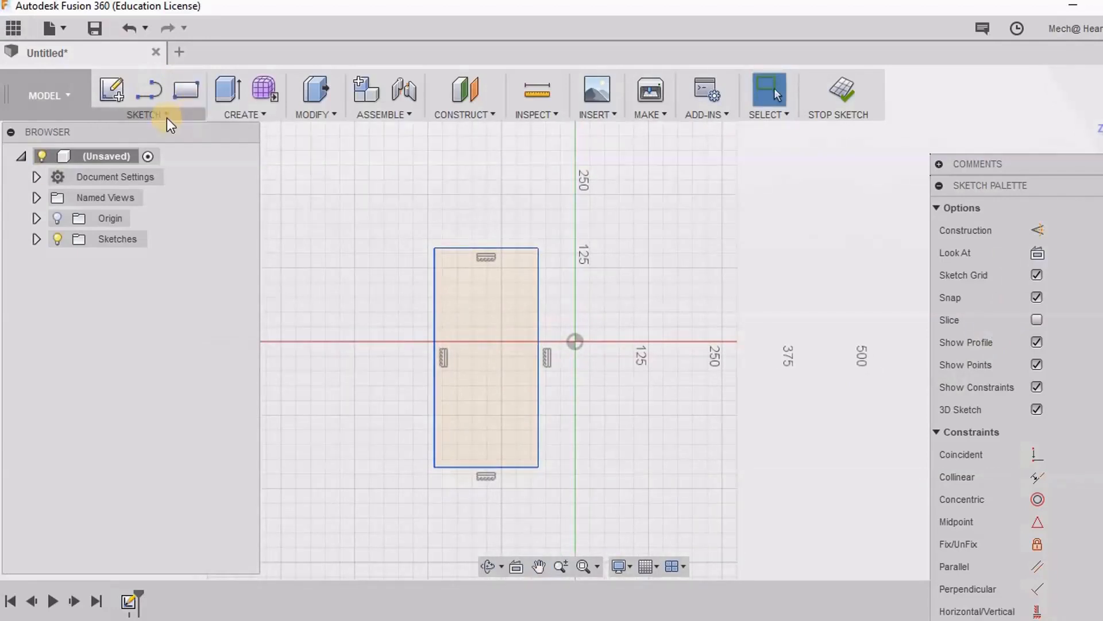
left_click(148, 89)
left_click(377, 194)
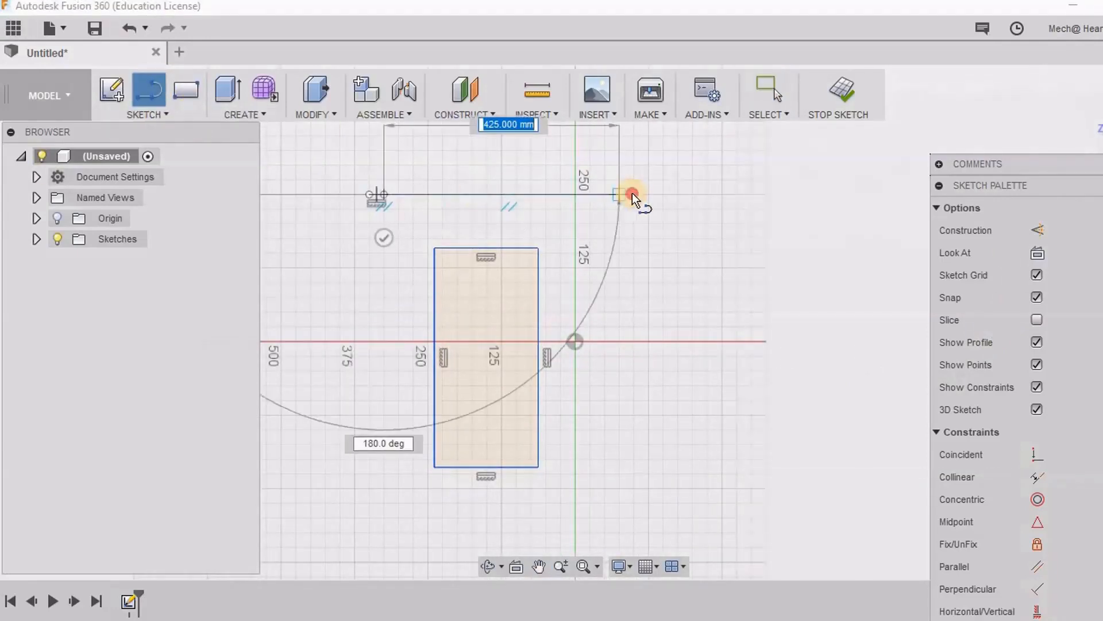
left_click(632, 194)
left_click(634, 517)
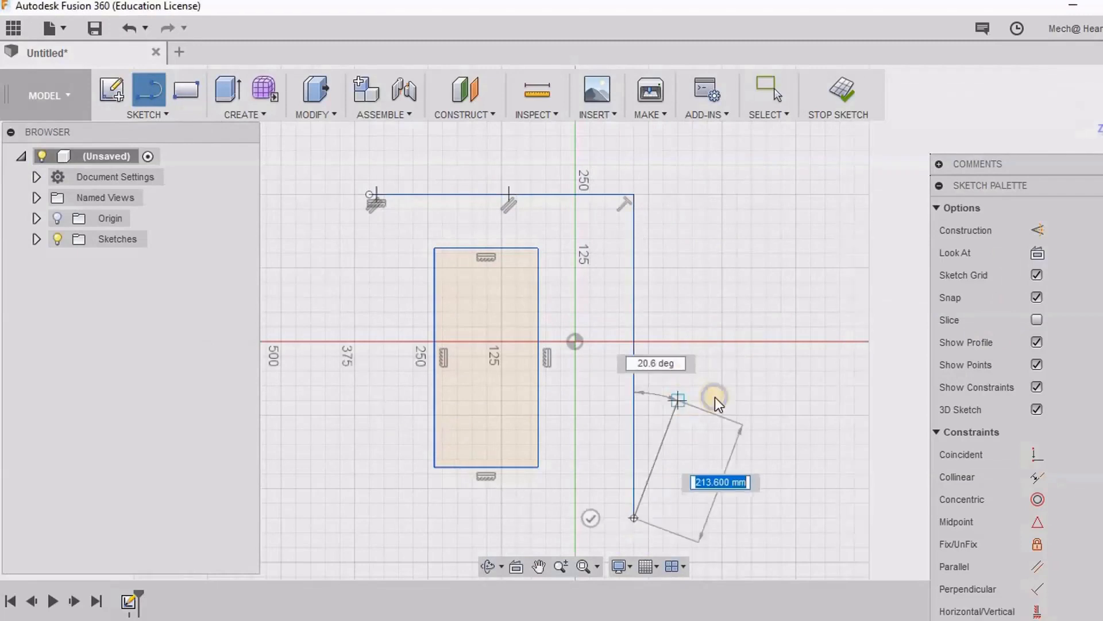
right_click(678, 398)
left_click(739, 401)
Step: Convert the new vertical and horizontal lines to construction lines, keeping the Sketch Palette within reach
left_click(634, 310)
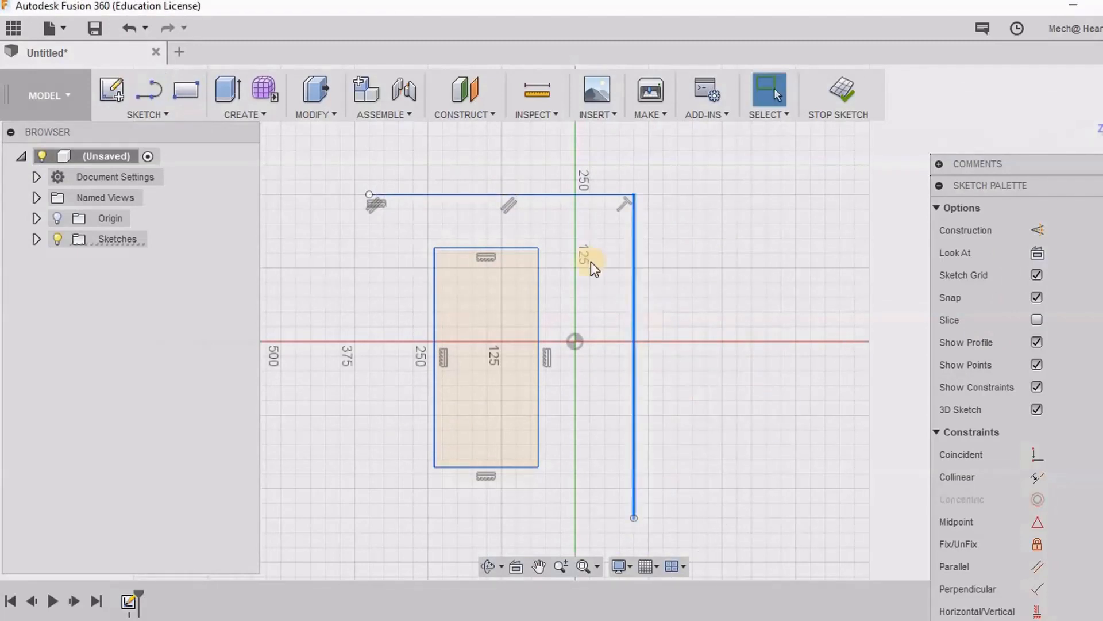
left_click(589, 195)
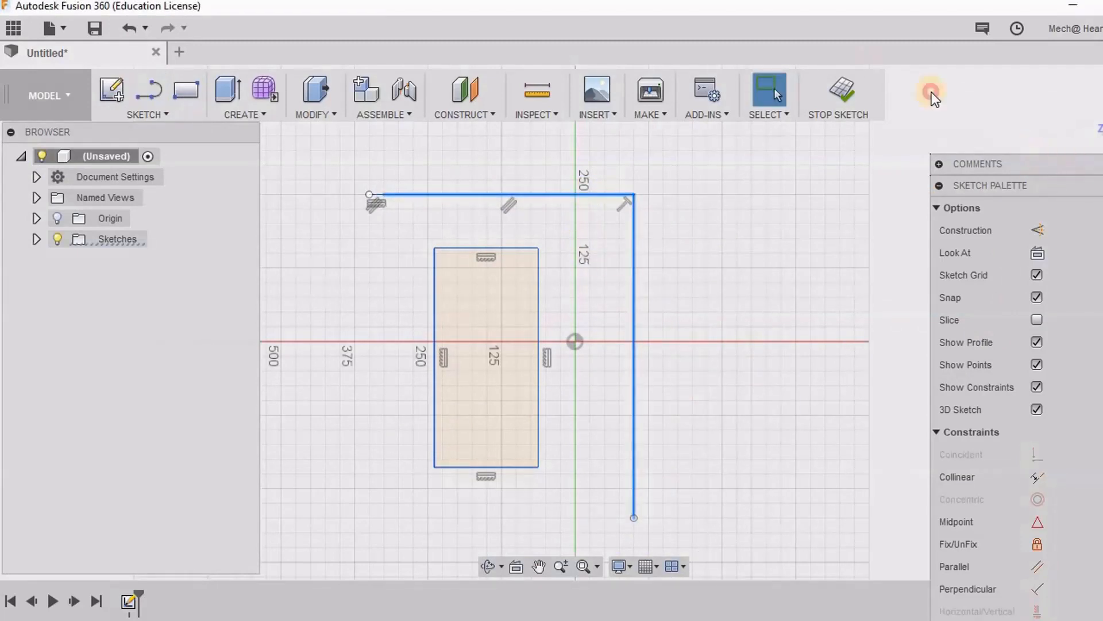
left_click_drag(932, 92, 781, 132)
left_click_drag(925, 55, 933, 212)
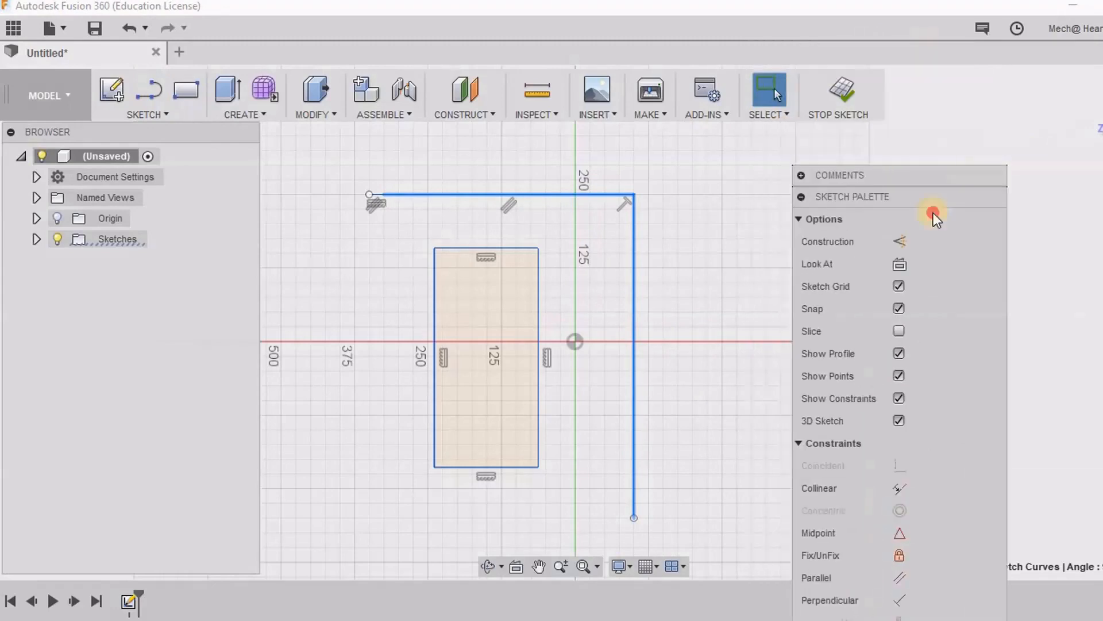
left_click(895, 244)
left_click(892, 201)
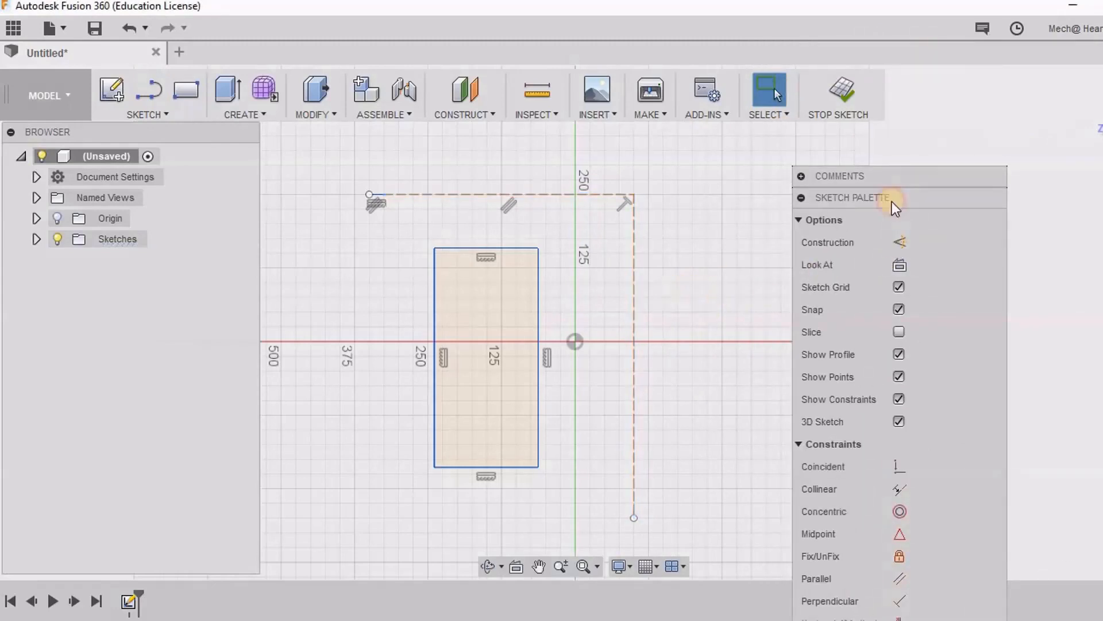
left_click_drag(932, 174, 1033, 173)
Step: Mirror the whole rectangle across the vertical construction line
left_click(148, 115)
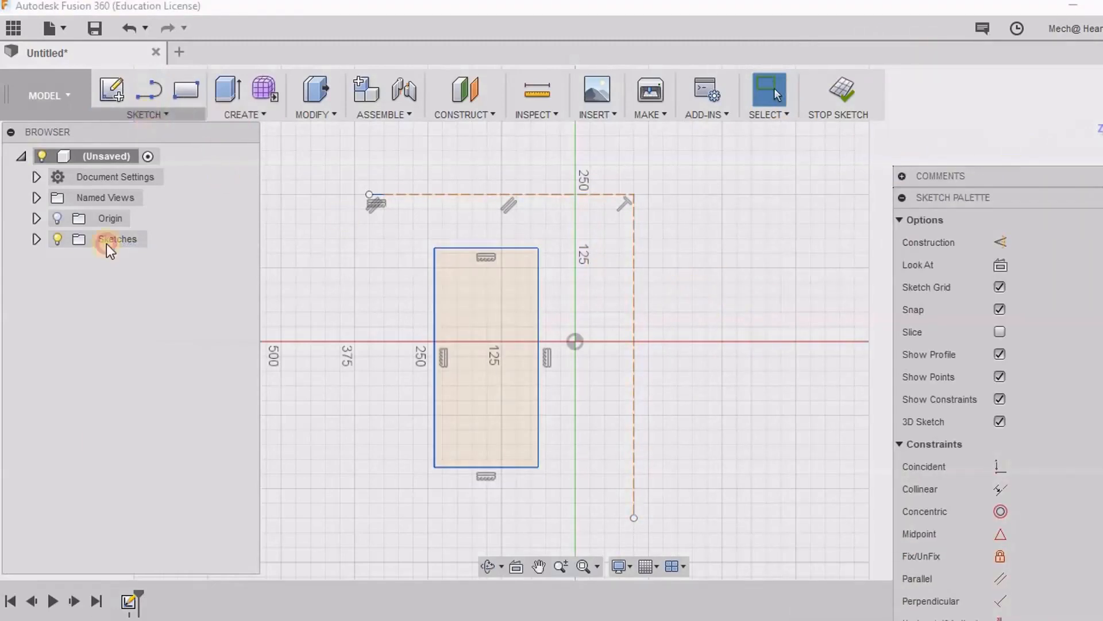
left_click(131, 499)
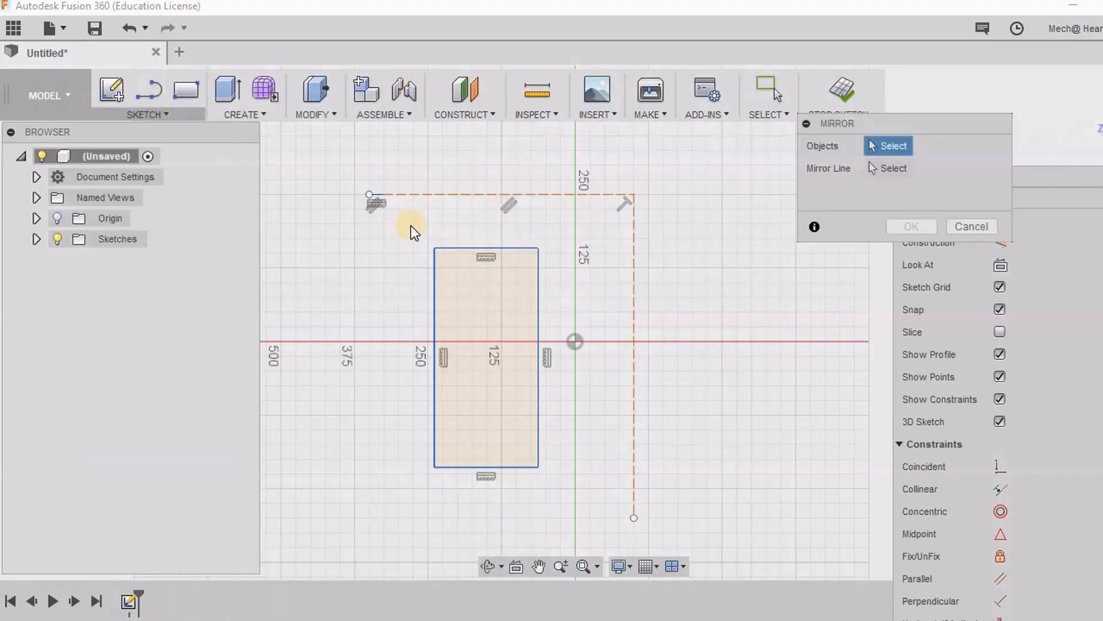
mouse_move(413, 226)
left_mouse_down()
mouse_move(528, 351)
mouse_move(592, 540)
left_mouse_up()
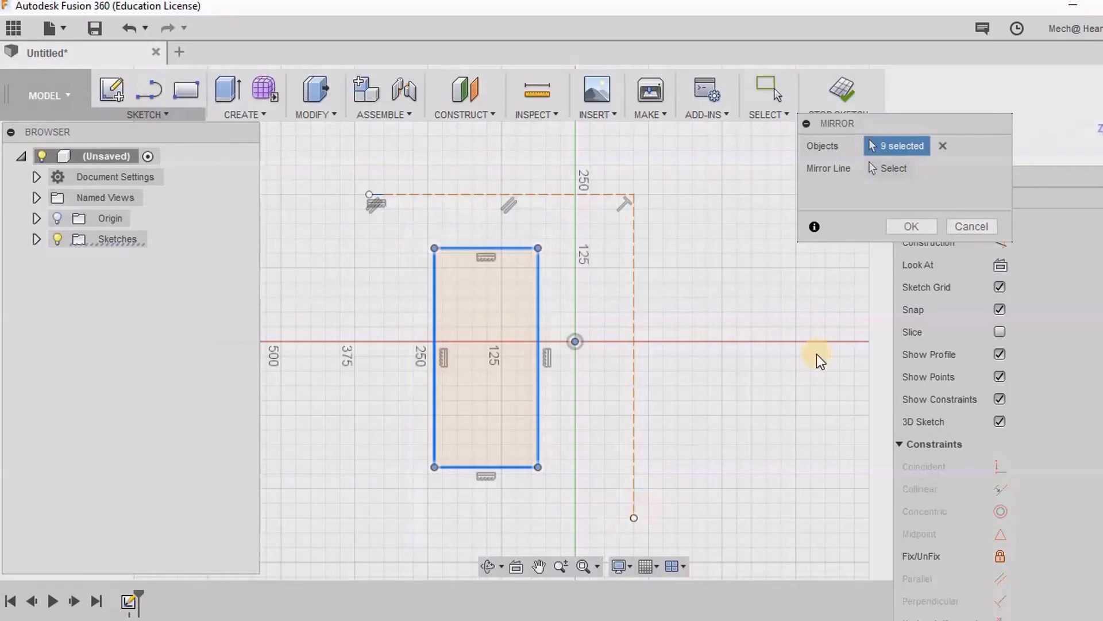
left_click(906, 168)
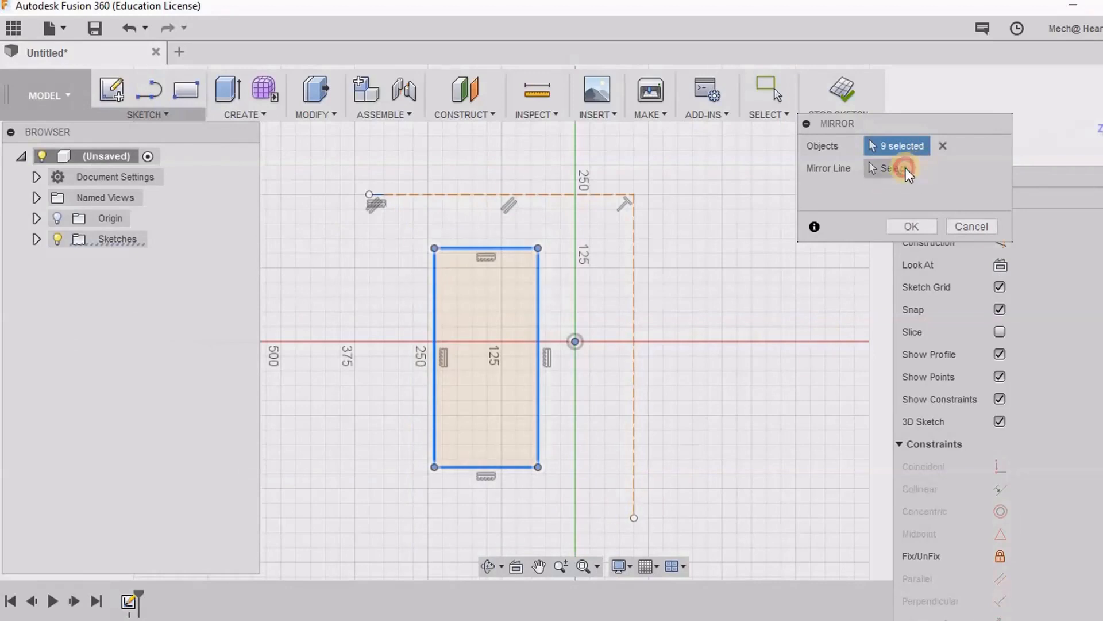
left_click(634, 279)
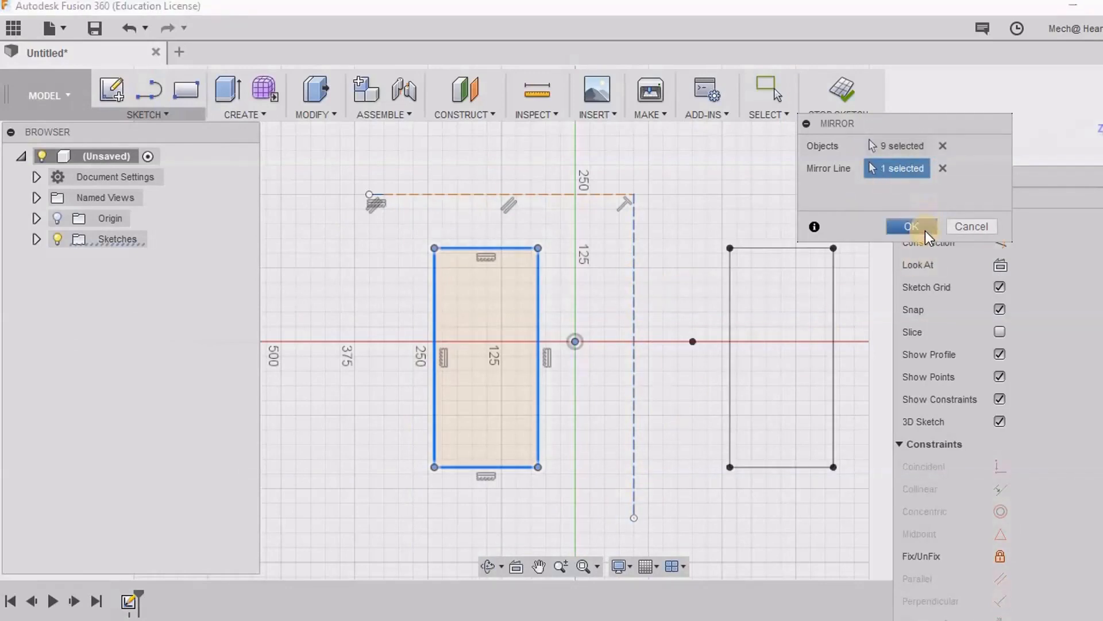
left_click(911, 226)
Step: Reshape the original rectangle by moving its upper edge freehand to test the symmetry link with the mirrored copy
scroll(439, 339, "down", 4)
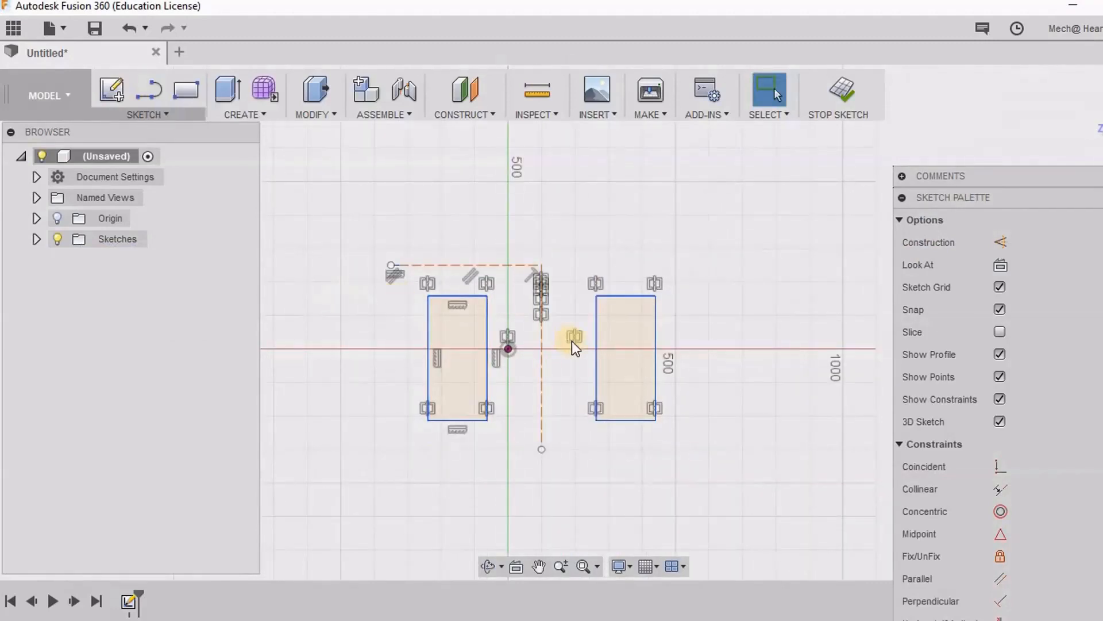
left_click_drag(461, 296, 502, 285)
scroll(482, 308, "up", 3)
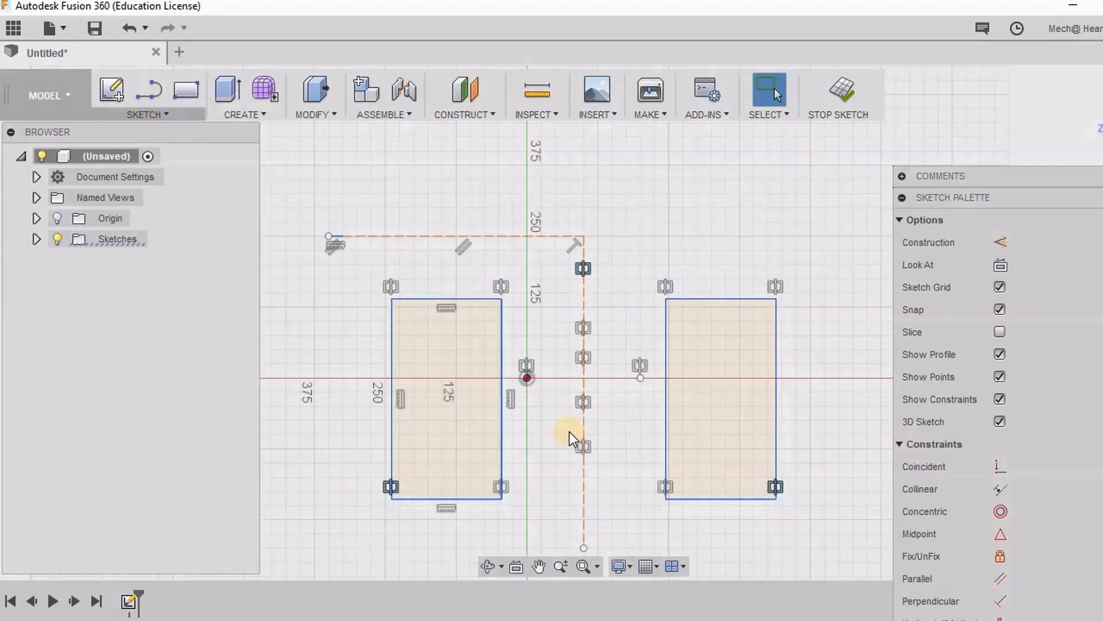
scroll(553, 410, "down", 2)
scroll(553, 411, "up", 3)
scroll(553, 410, "down", 1)
middle_click_drag(553, 410, 578, 343)
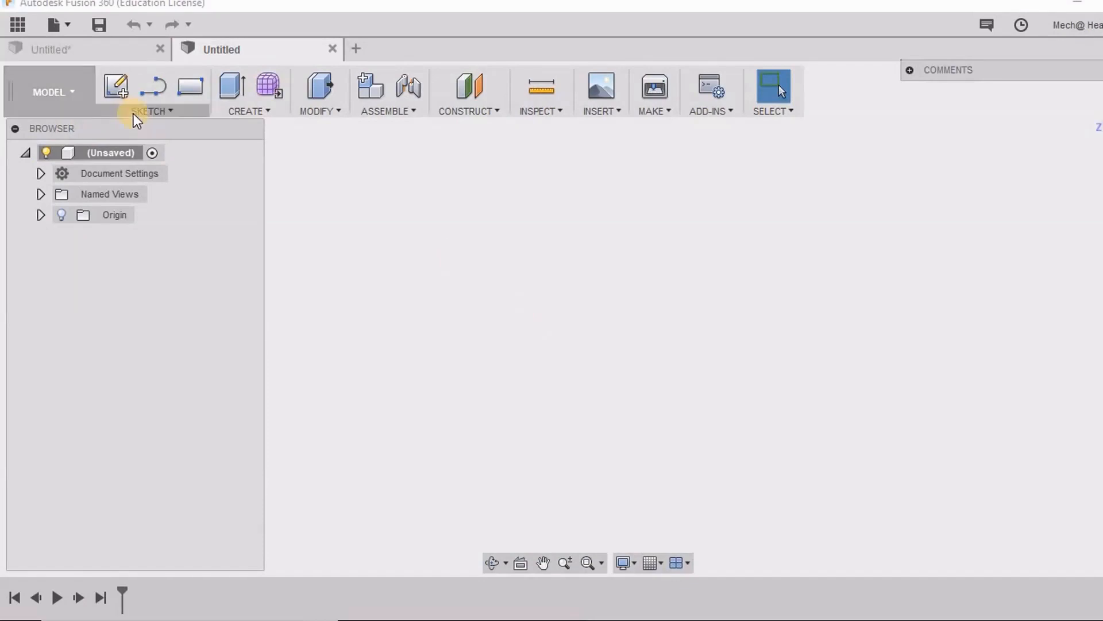
left_click(133, 113)
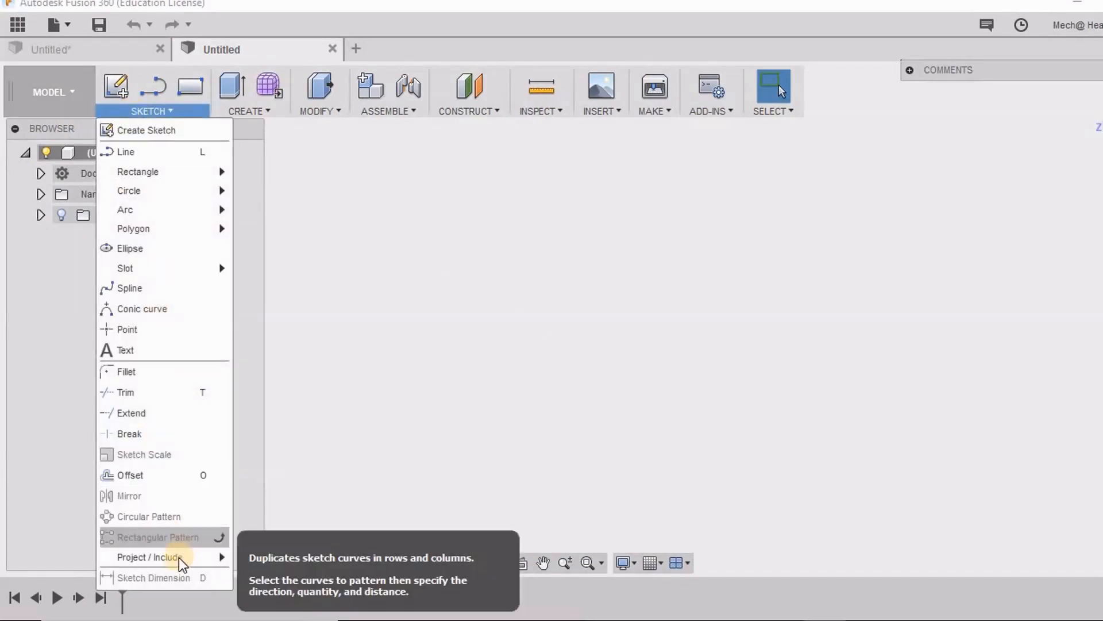
mouse_move(182, 562)
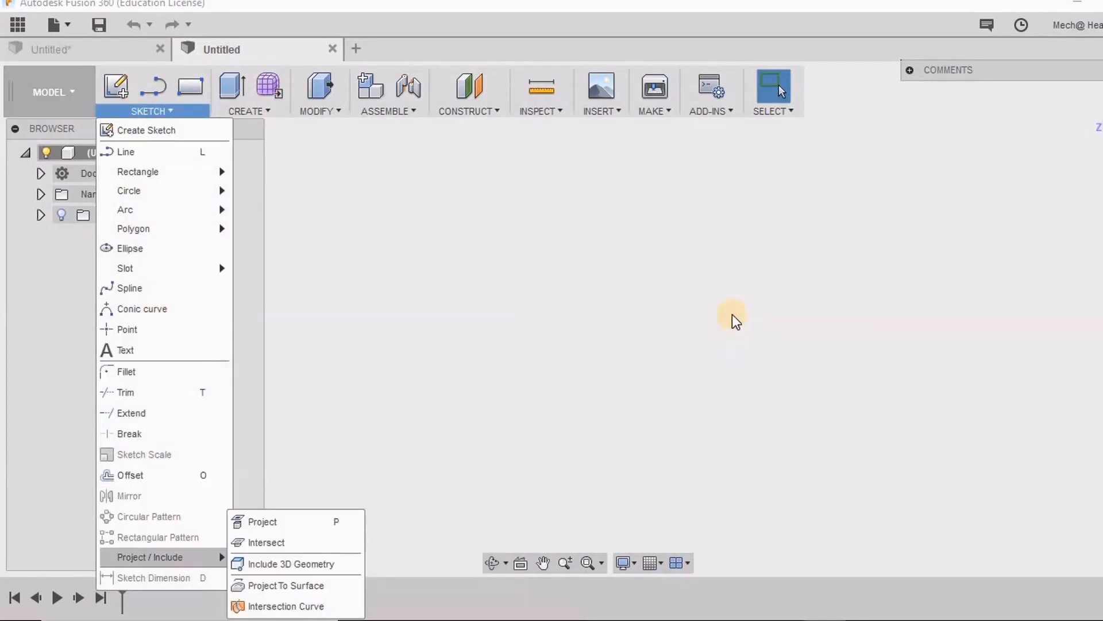
left_click(730, 316)
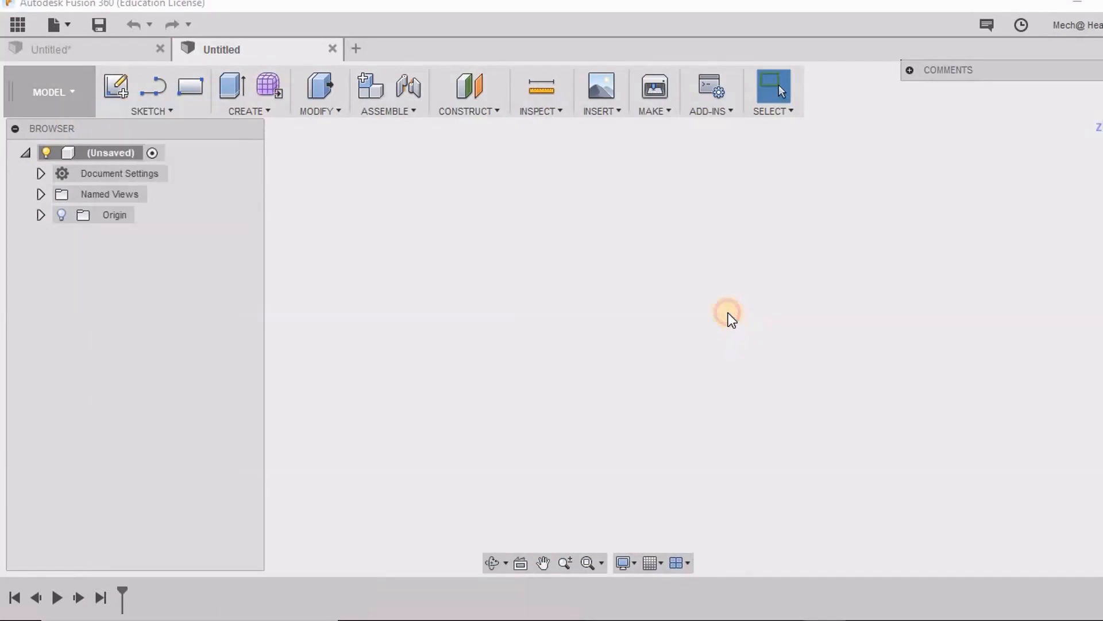
Step: Switch to the other open design and examine its stepped block, cylinder and offset construction plane from several angles
left_click(129, 58)
middle_click_drag(399, 415, 380, 369)
middle_click_drag(648, 390, 656, 296, "shift")
scroll(656, 304, "up", 3)
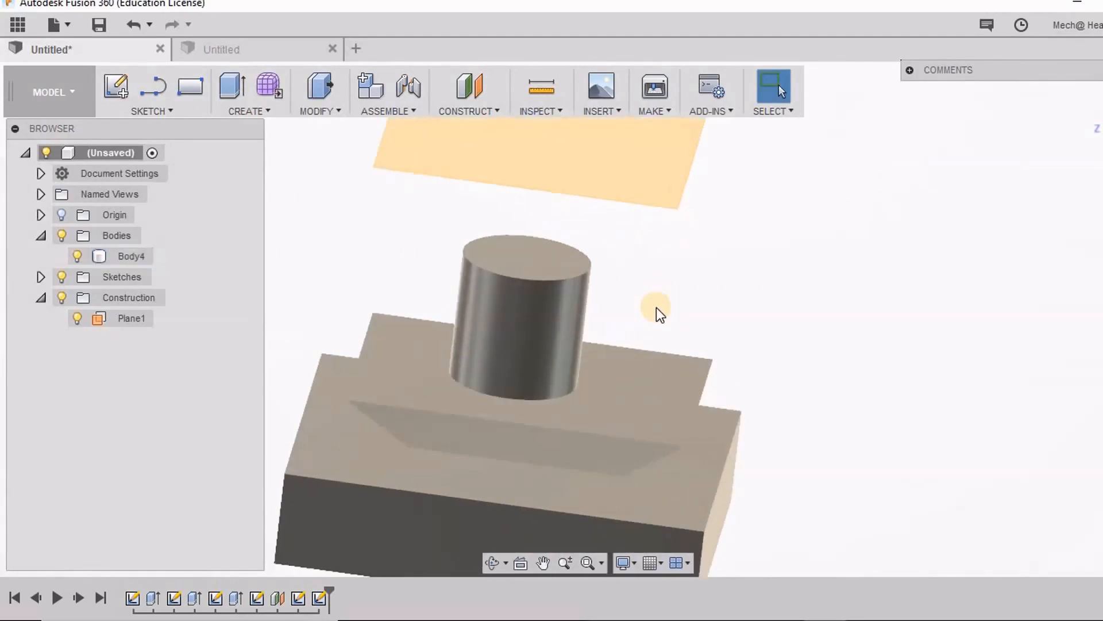
scroll(656, 309, "down", 3)
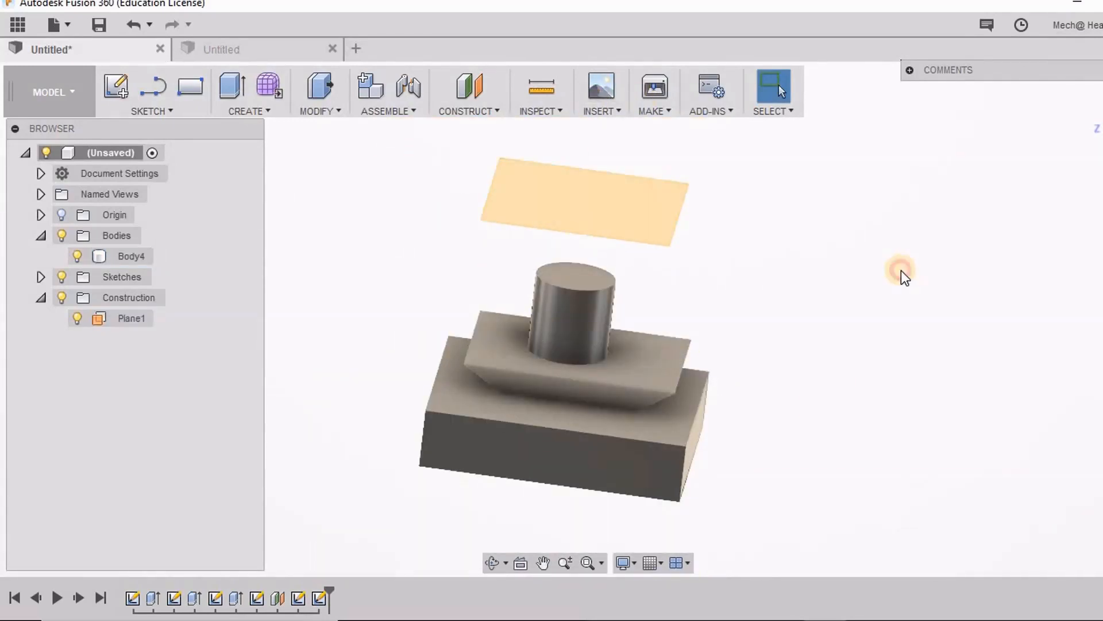
scroll(645, 273, "up", 3)
scroll(646, 275, "down", 3)
middle_click_drag(646, 275, 564, 197, "shift")
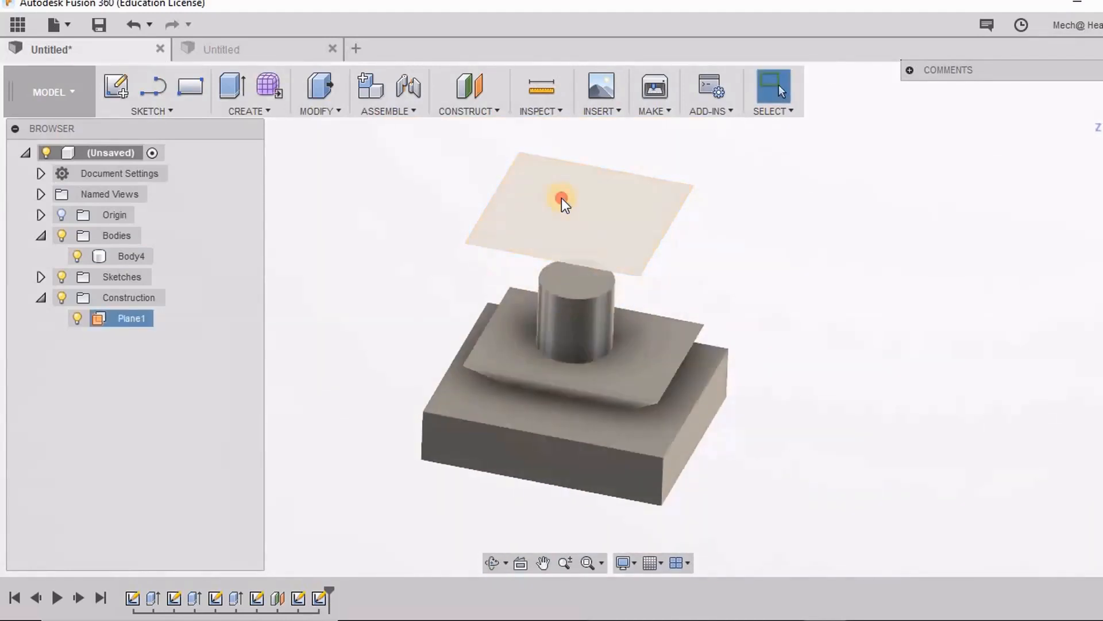
Step: Create a new sketch on the construction plane above the cylinder and check the sketch plane's position over the body
left_click(564, 197)
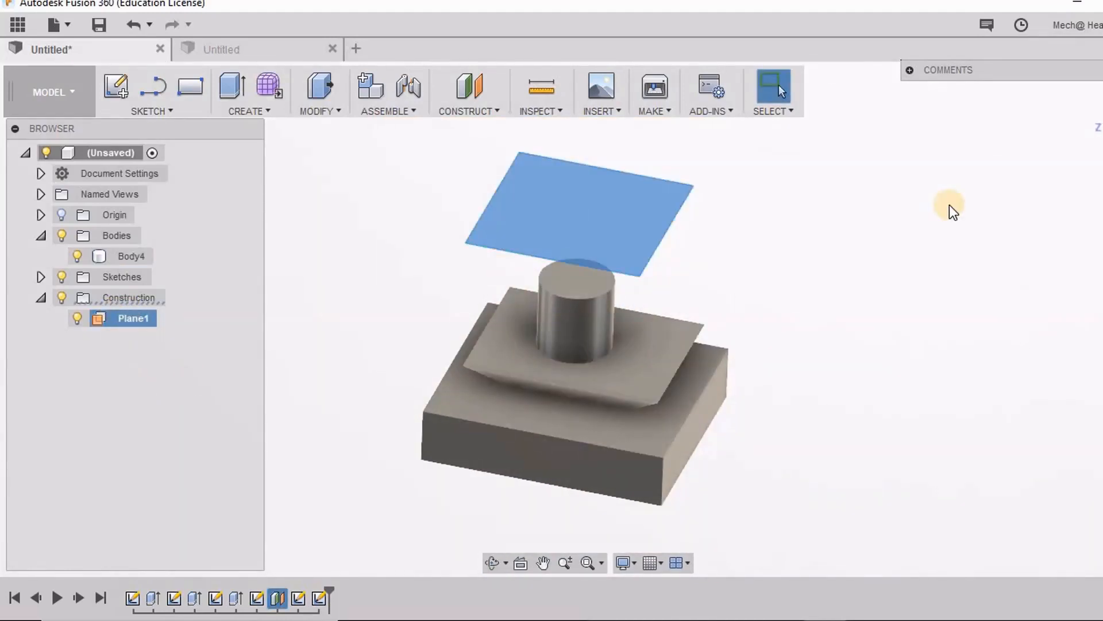
left_click(603, 203)
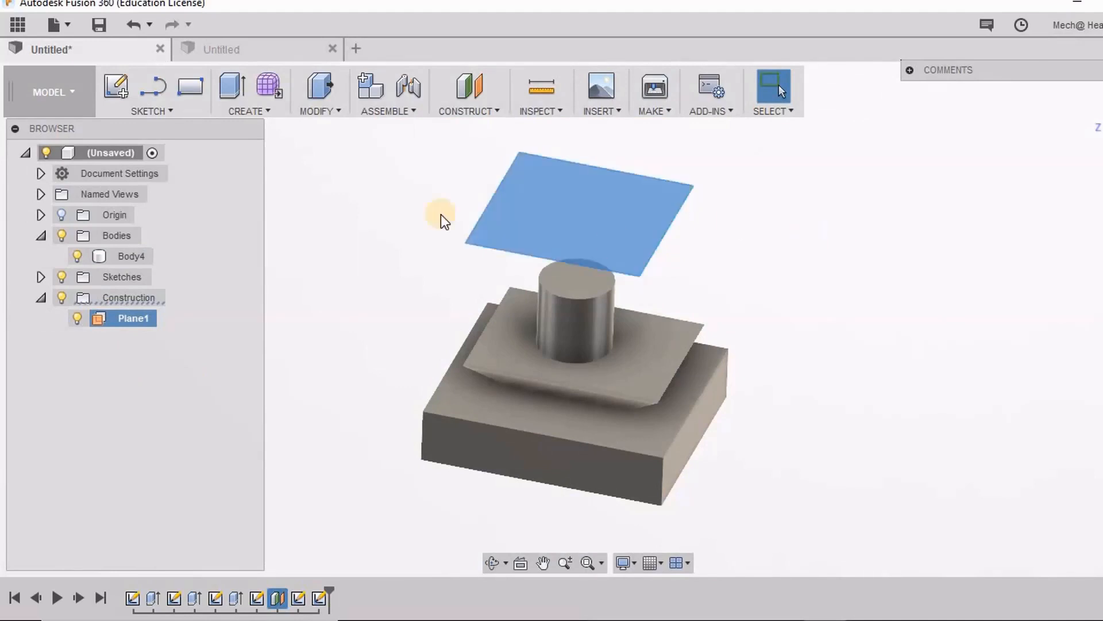
left_click(119, 92)
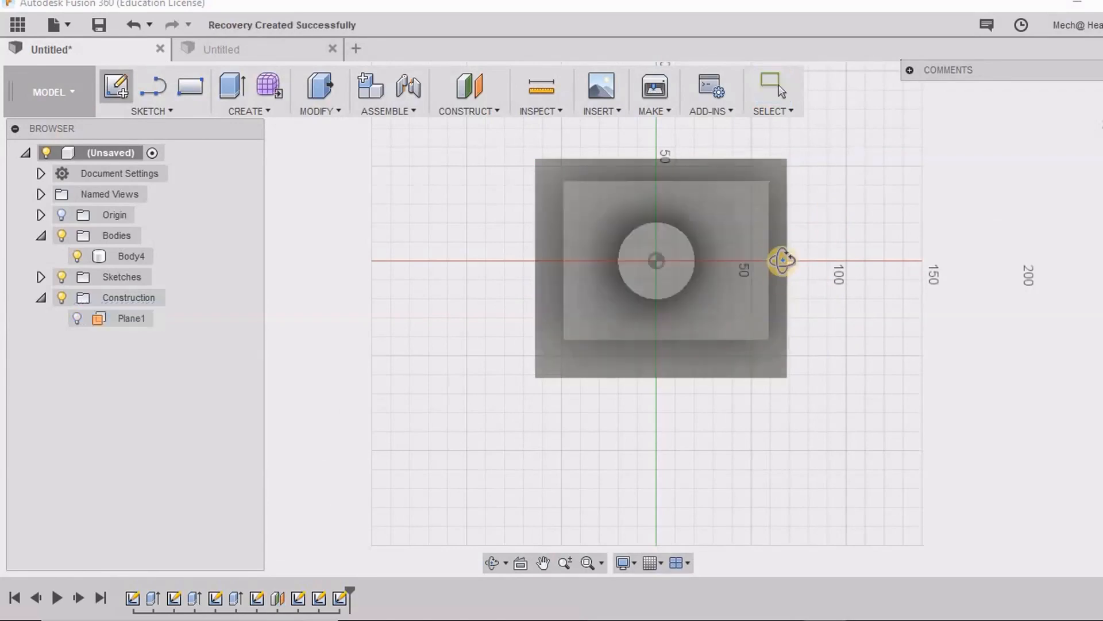
middle_click_drag(783, 260, 801, 208, "shift")
mouse_move(687, 177)
middle_mouse_down("shift")
mouse_move(697, 337)
mouse_move(647, 356)
mouse_move(697, 209)
middle_mouse_up("shift")
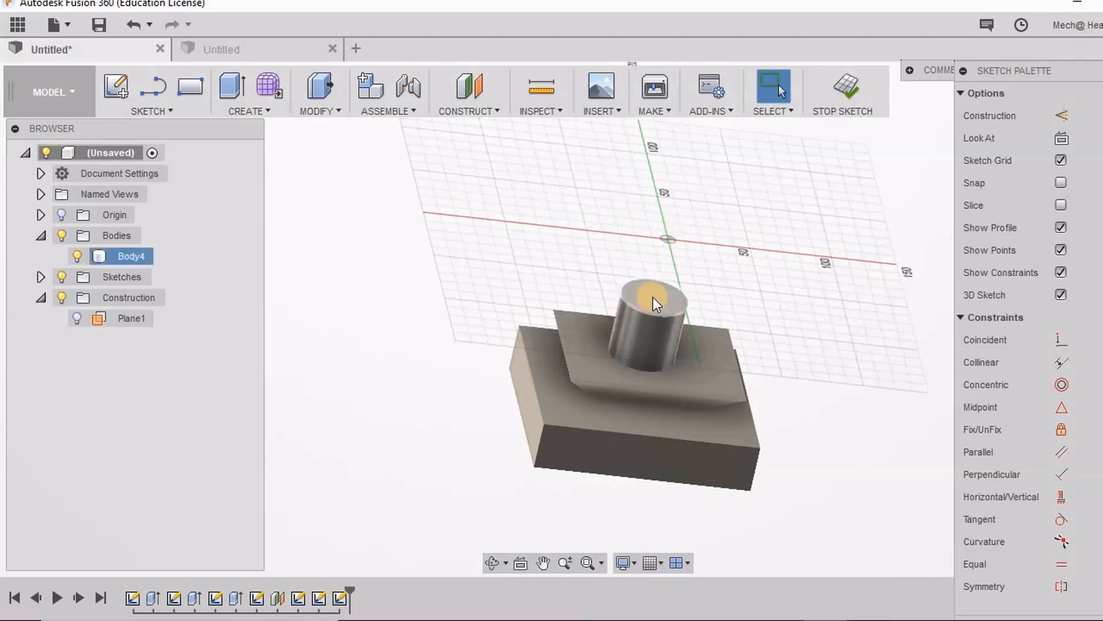
middle_click_drag(687, 212, 632, 261)
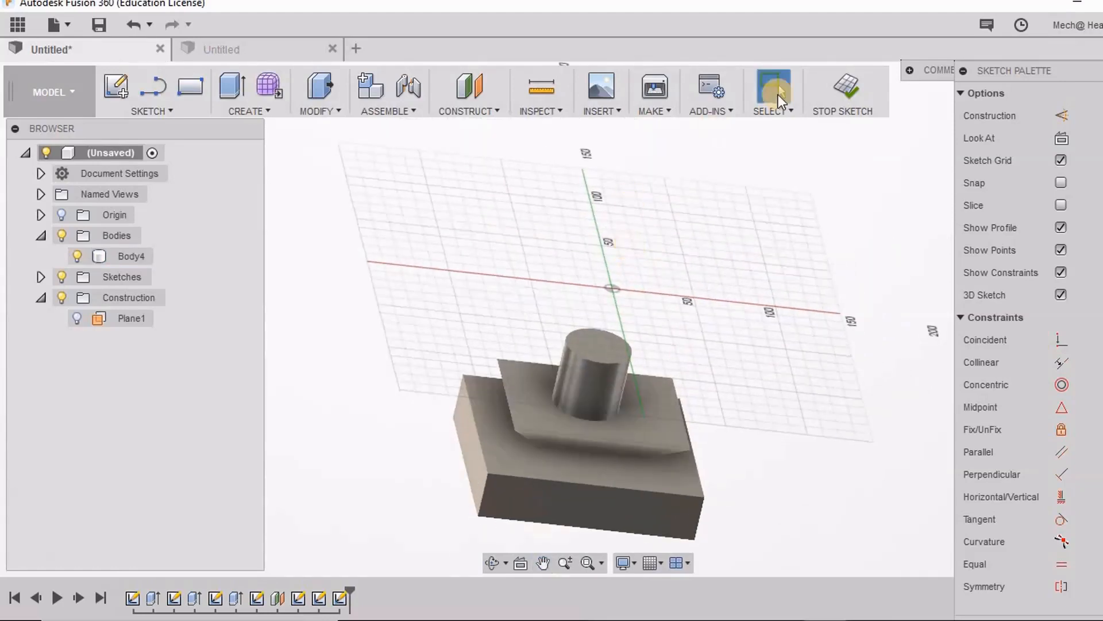
Step: Project the cylinder's top face onto the sketch plane, filtering the selection to specified entities
left_click(520, 562)
left_click(595, 337)
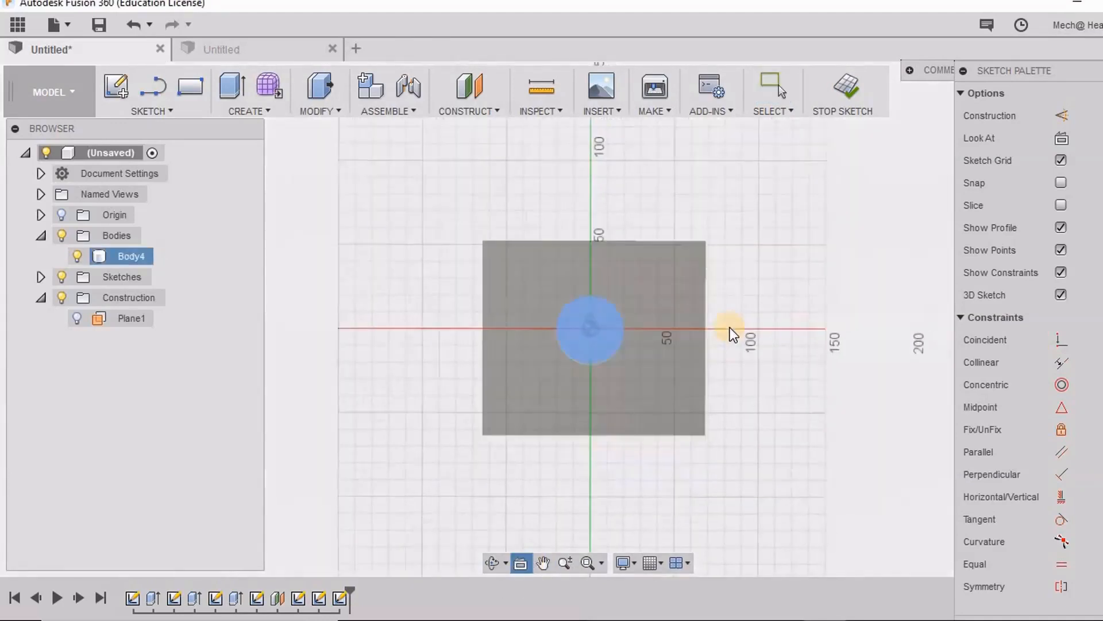
scroll(674, 274, "up", 3)
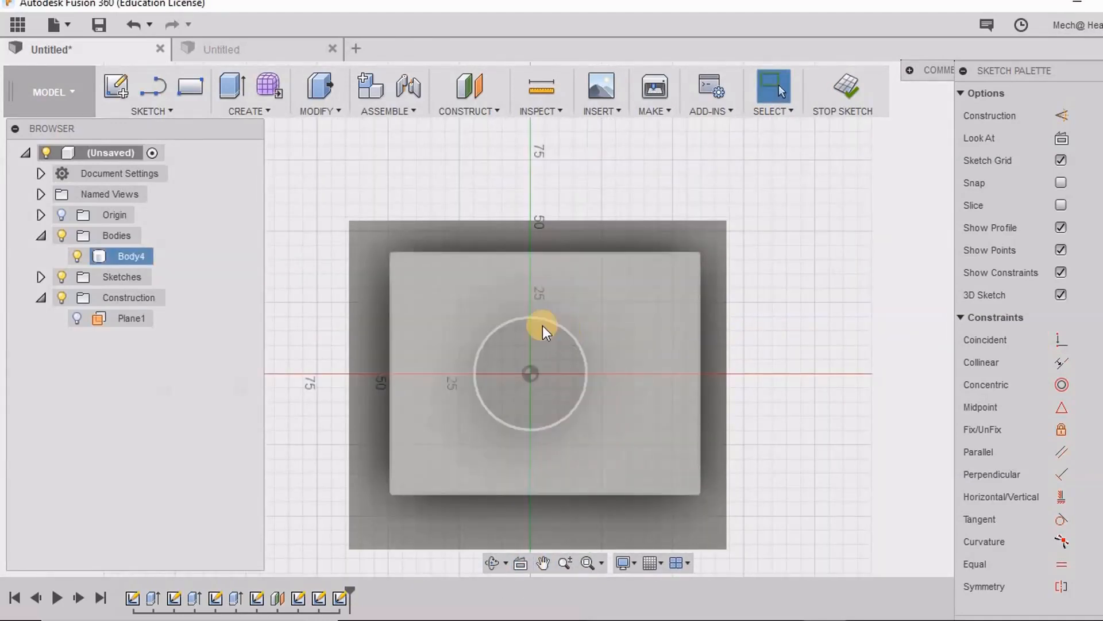
left_click(154, 113)
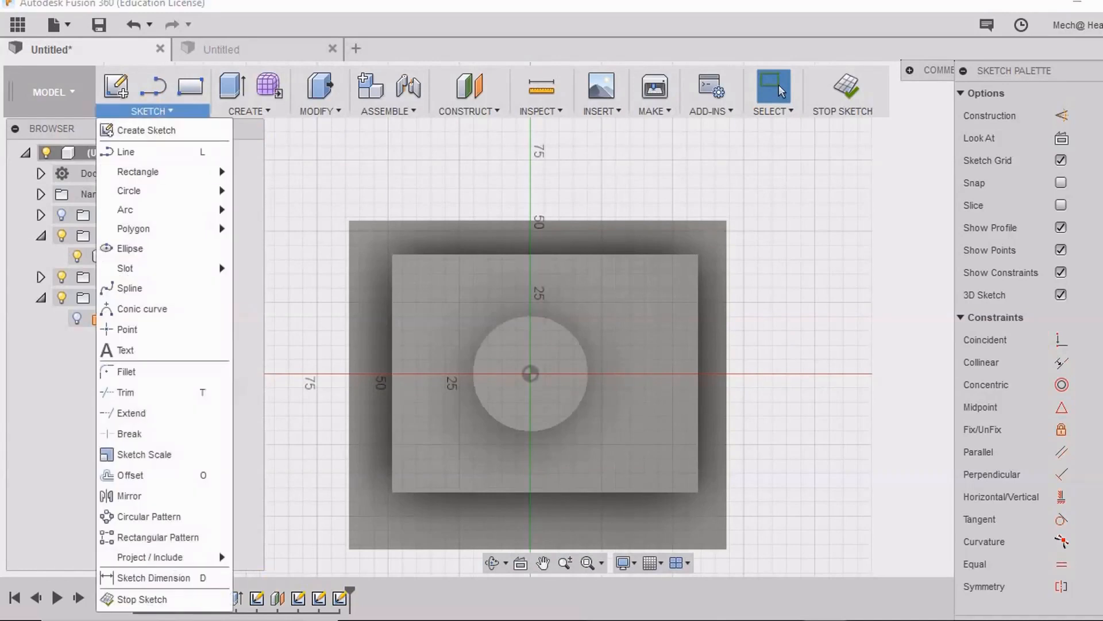
mouse_move(149, 556)
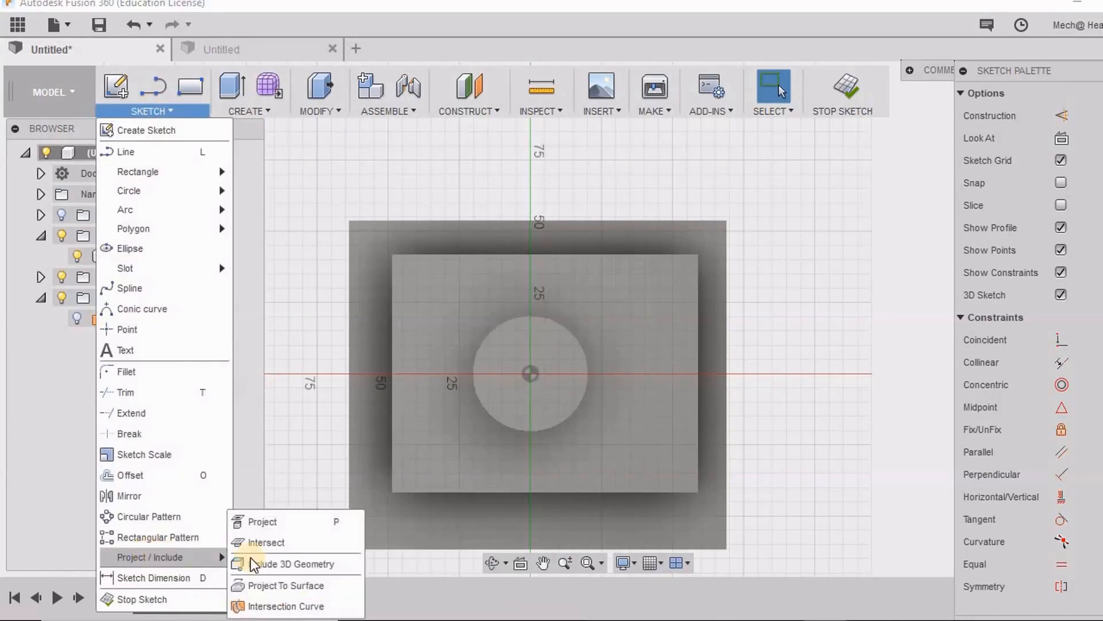
left_click(261, 522)
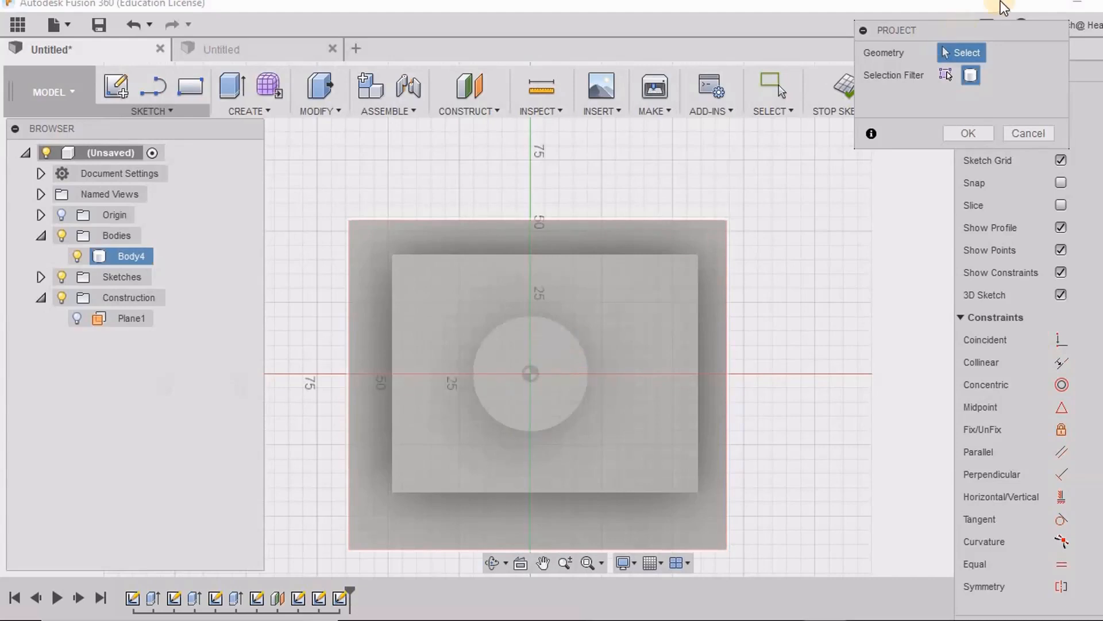
left_click_drag(942, 33, 804, 118)
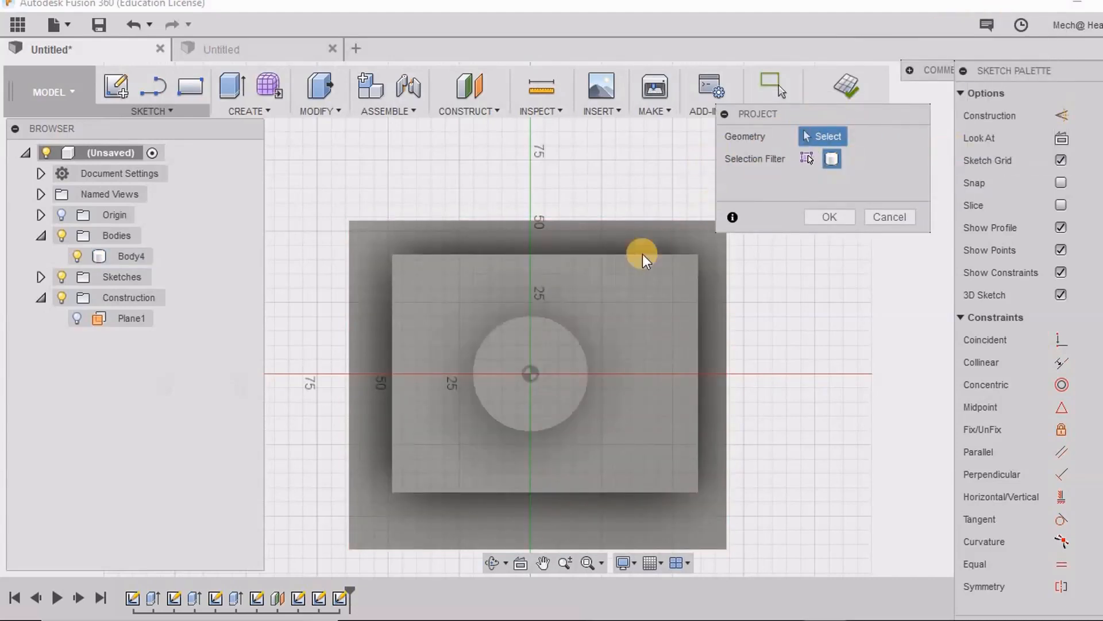
left_click(553, 336)
left_click(831, 160)
left_click(806, 160)
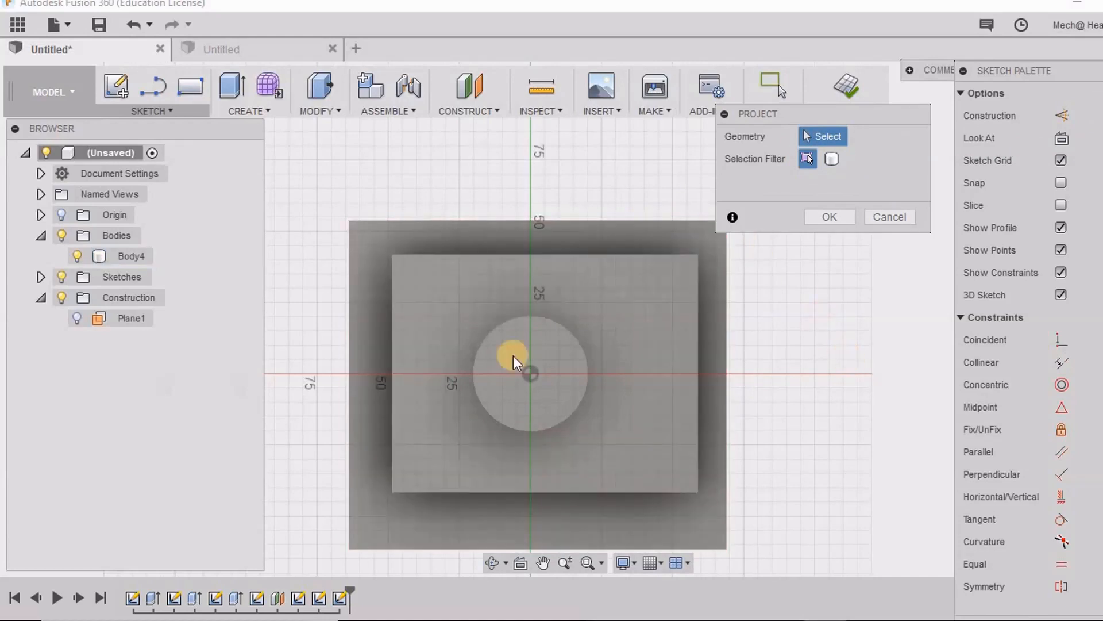
left_click(553, 350)
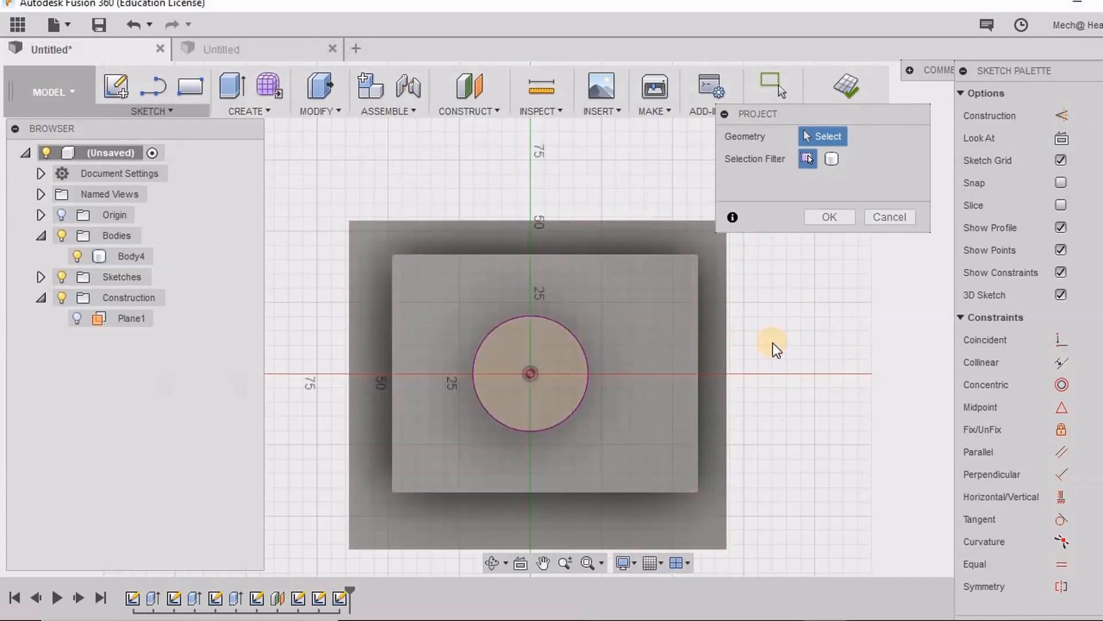
Step: Project the outline of the whole body onto the sketch plane with the selection filter set to bodies
scroll(767, 339, "down", 2)
scroll(592, 364, "up", 3)
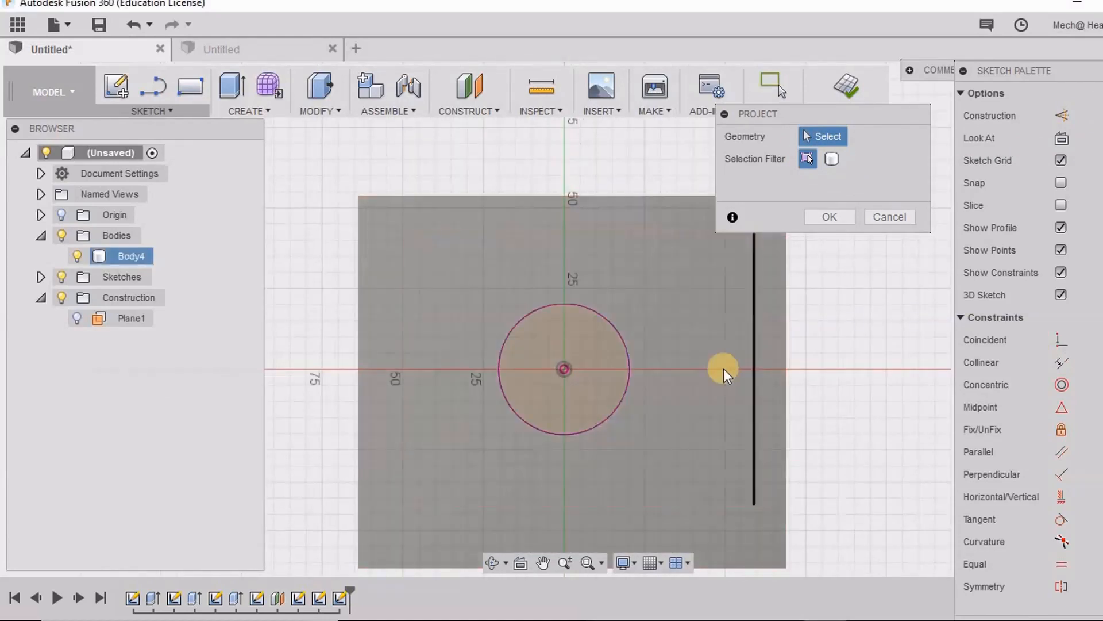
mouse_move(723, 368)
middle_mouse_down("shift")
mouse_move(680, 345)
mouse_move(707, 278)
mouse_move(707, 304)
mouse_move(677, 333)
middle_mouse_up("shift")
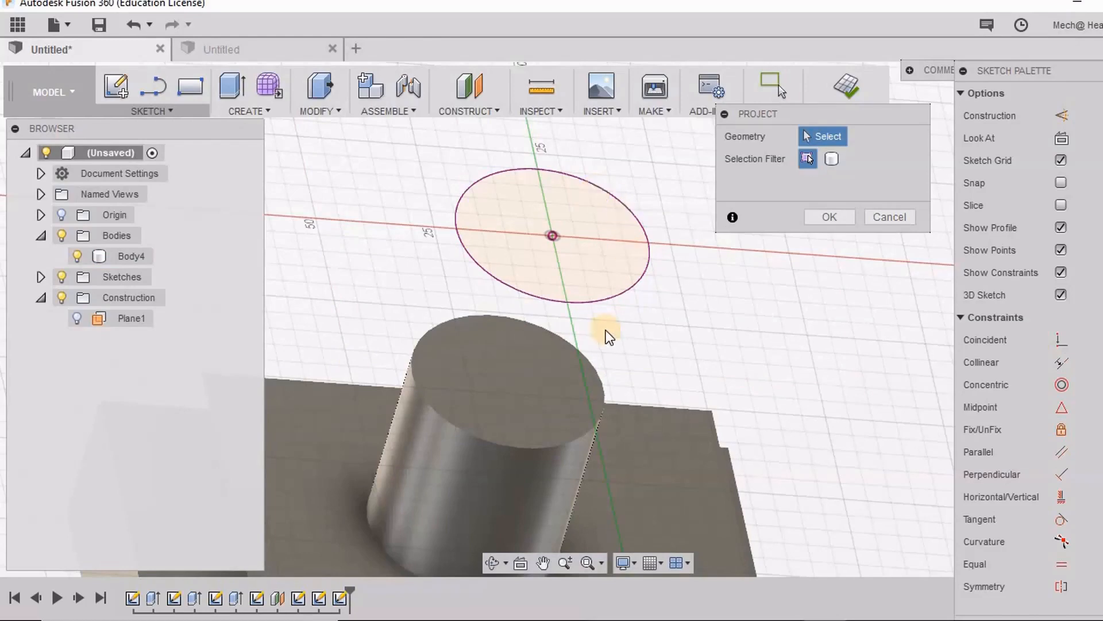
scroll(609, 295, "down", 5)
middle_click_drag(612, 282, 682, 285, "shift")
scroll(668, 270, "up", 5)
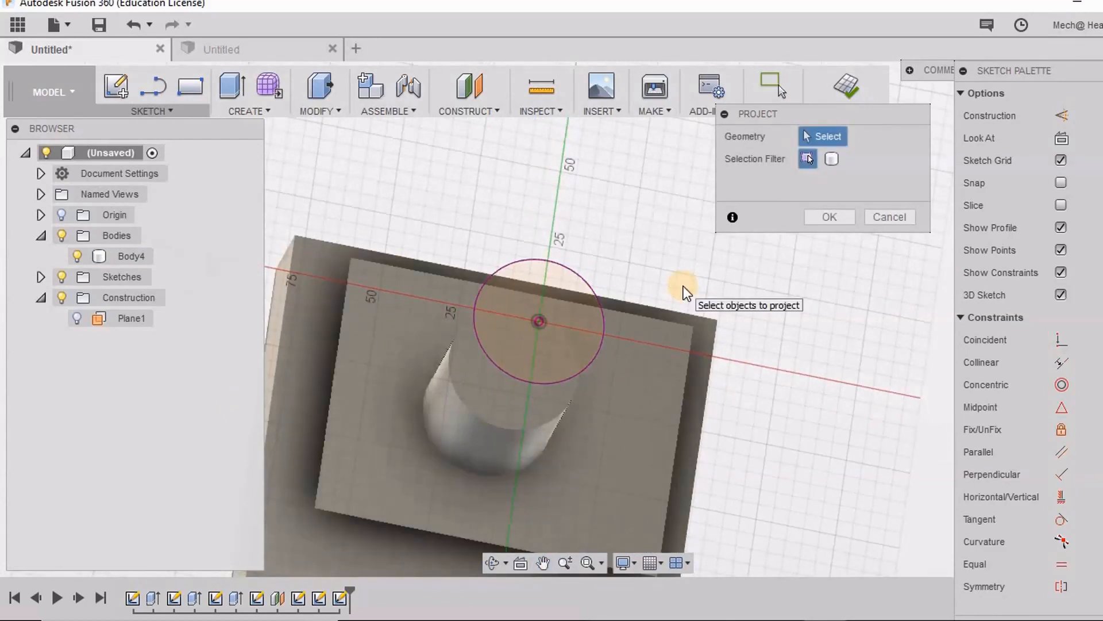
left_click(836, 167)
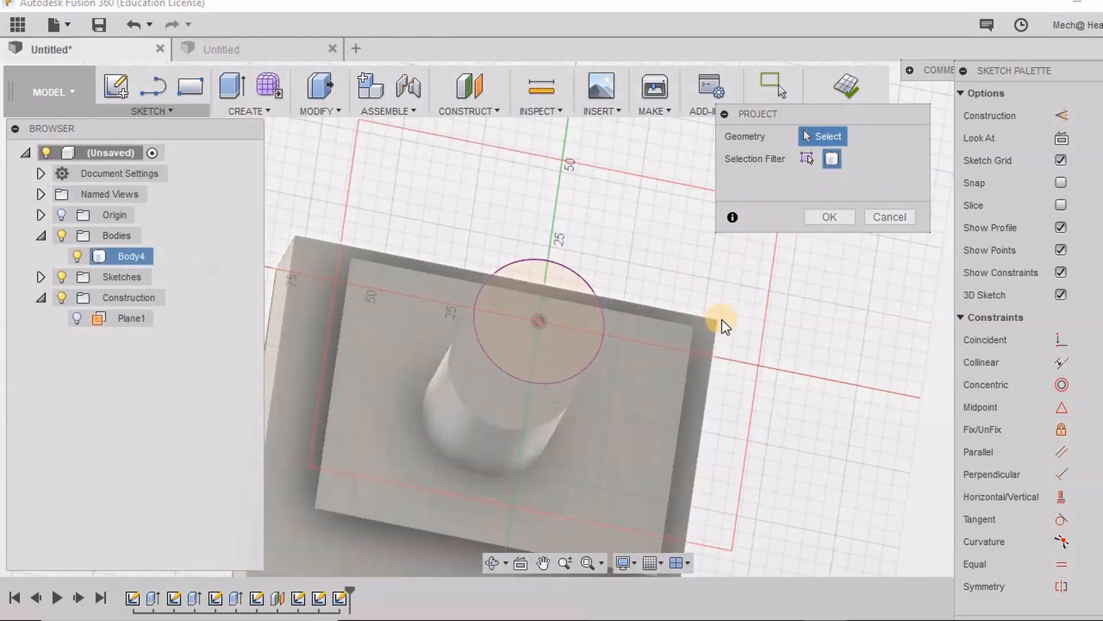
middle_click_drag(763, 266, 769, 138)
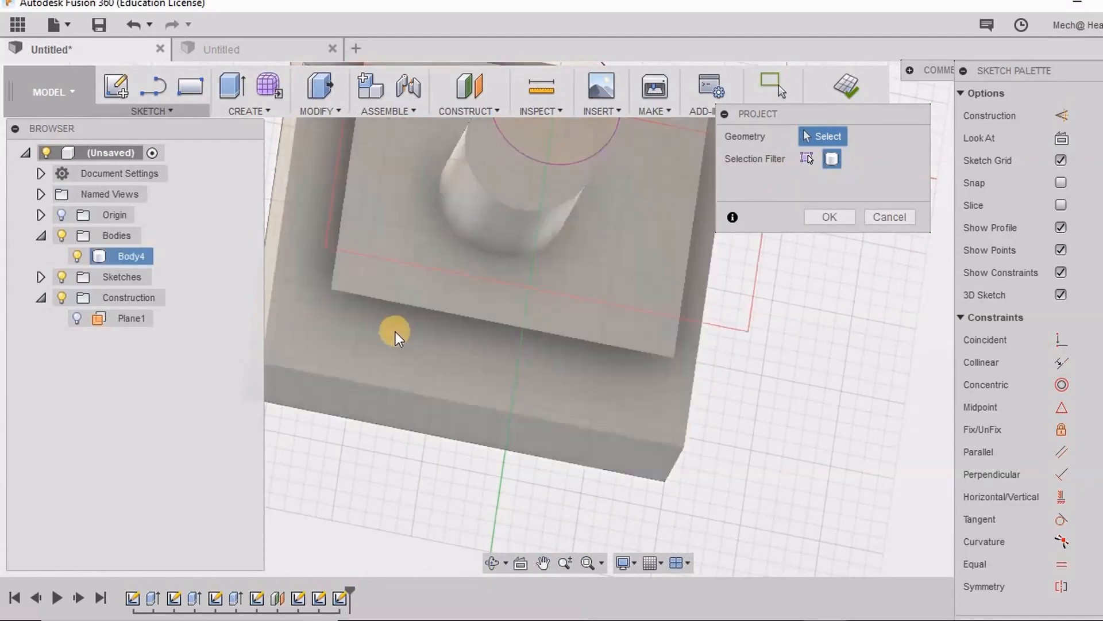
left_click(401, 376)
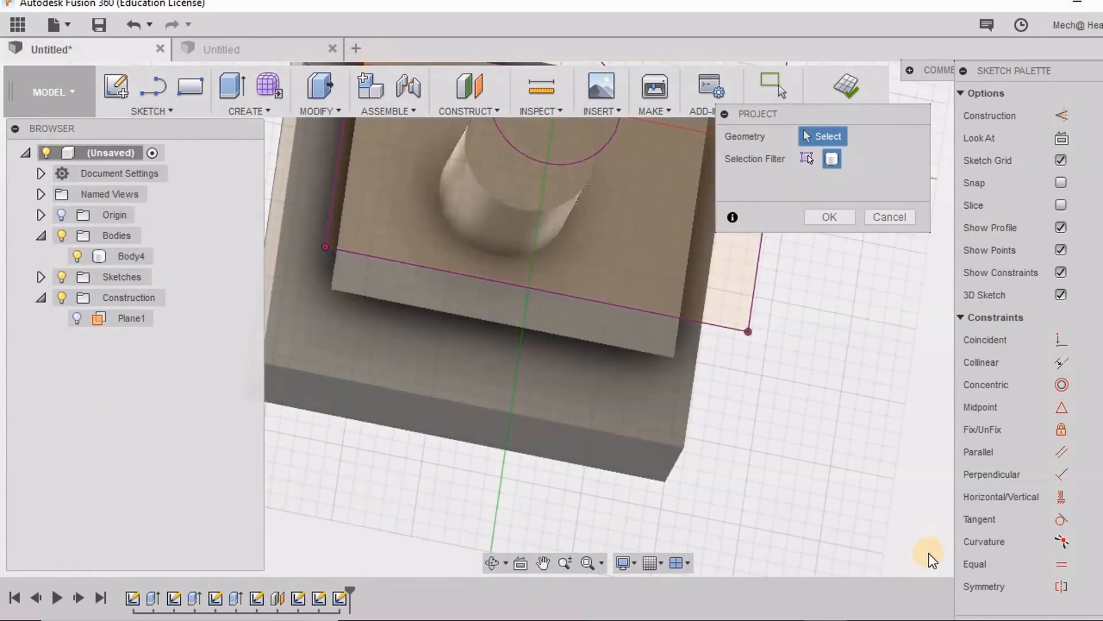
Step: Project the two opposite side edges of the middle block onto the sketch, using the specified-entities filter, and accept the projection
scroll(929, 553, "down", 5)
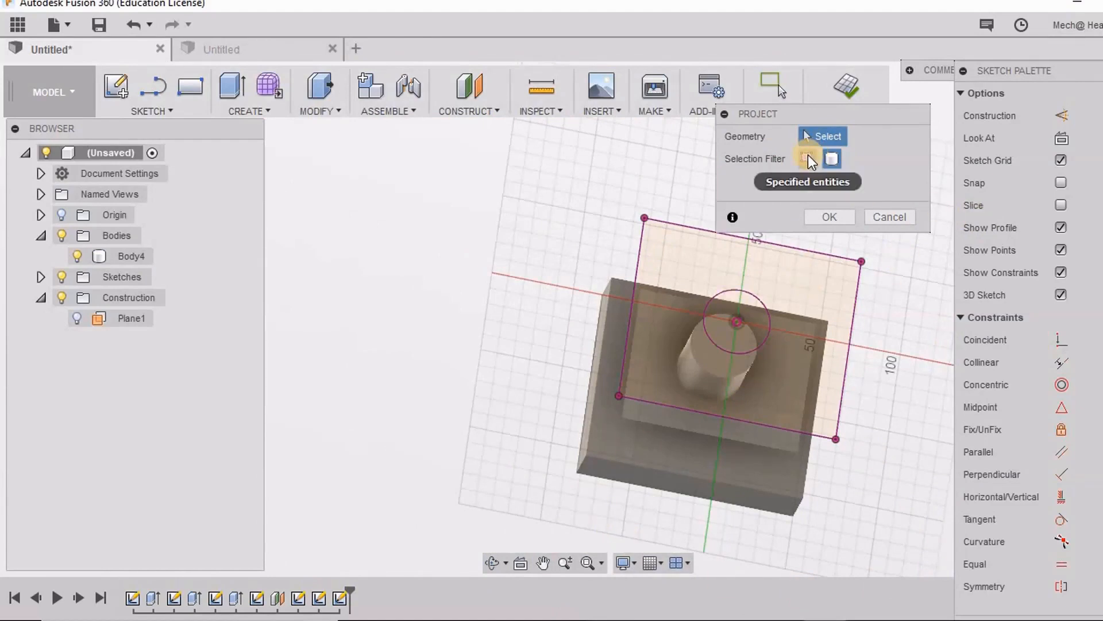
left_click(808, 159)
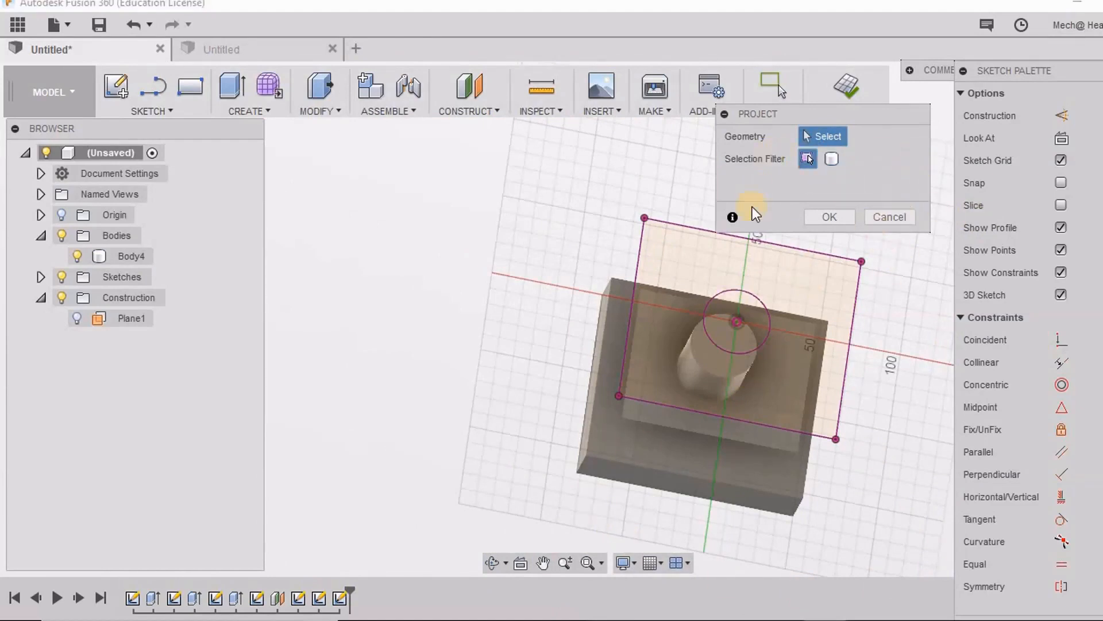
left_click(654, 332)
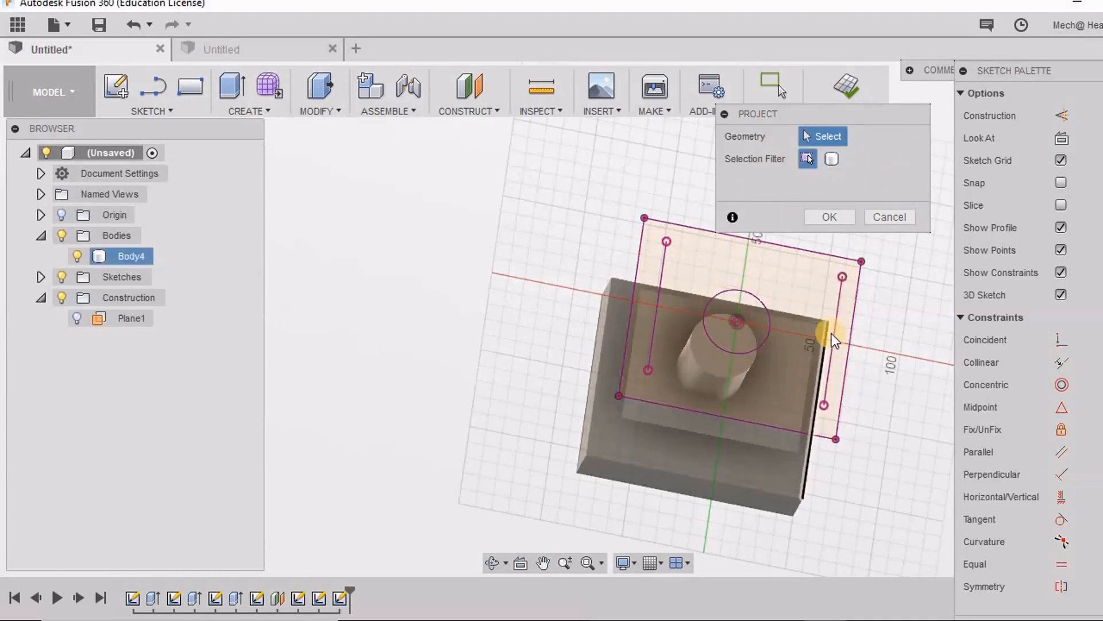
left_click(838, 299)
mouse_move(837, 296)
middle_mouse_down("shift")
mouse_move(850, 254)
mouse_move(860, 276)
mouse_move(840, 318)
middle_mouse_up("shift")
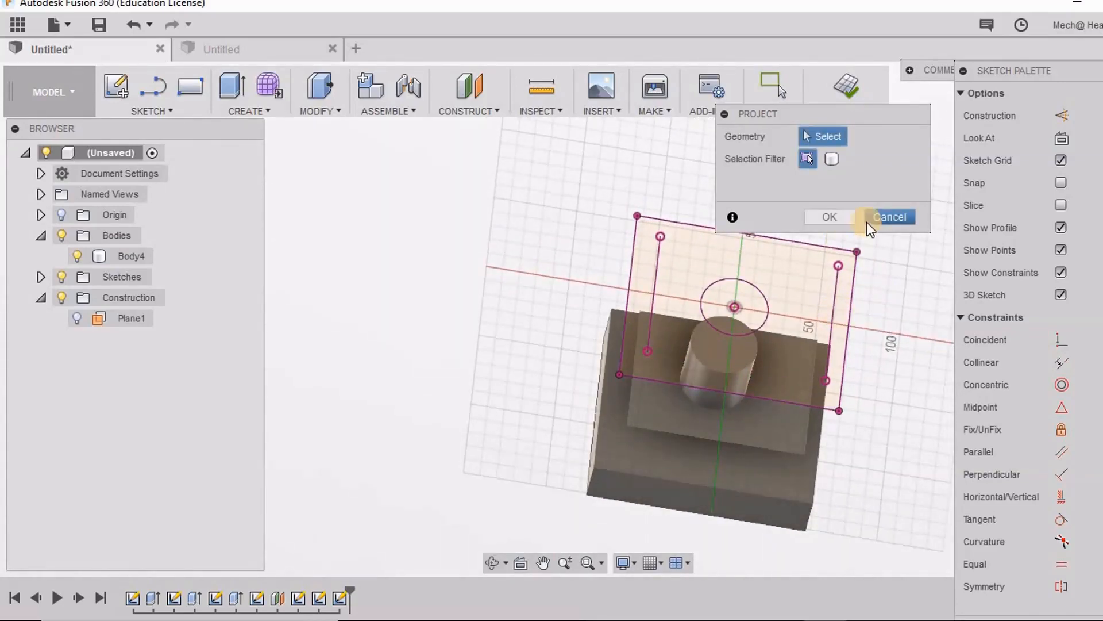
left_click(844, 217)
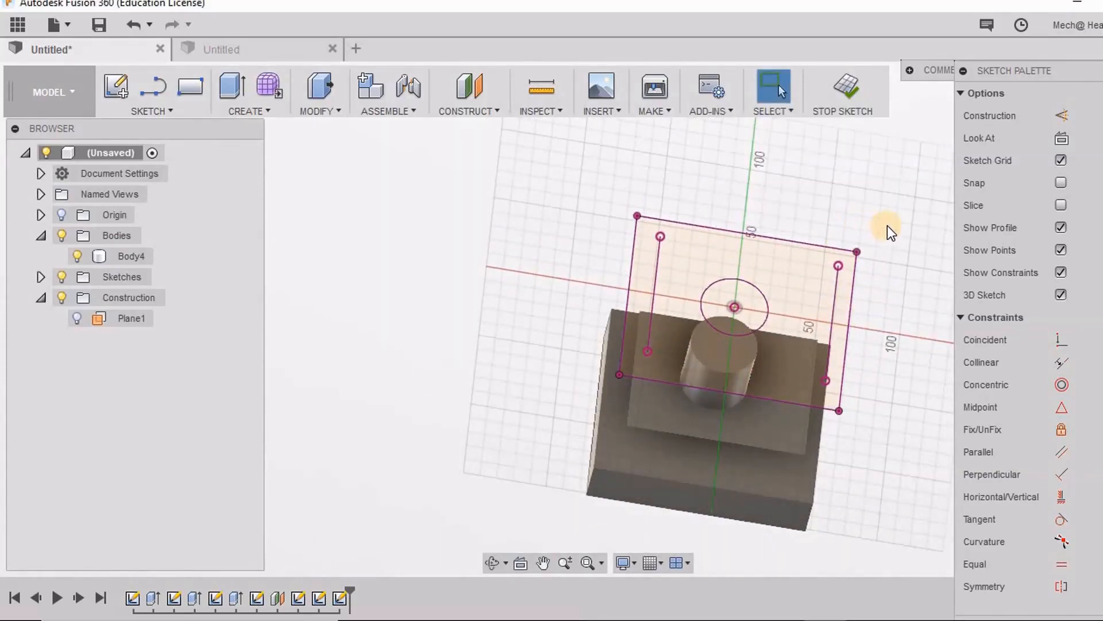
Step: Undo the edge and body outline projections, keeping only the projected circle, and finish the sketch
key("ctrl+z")
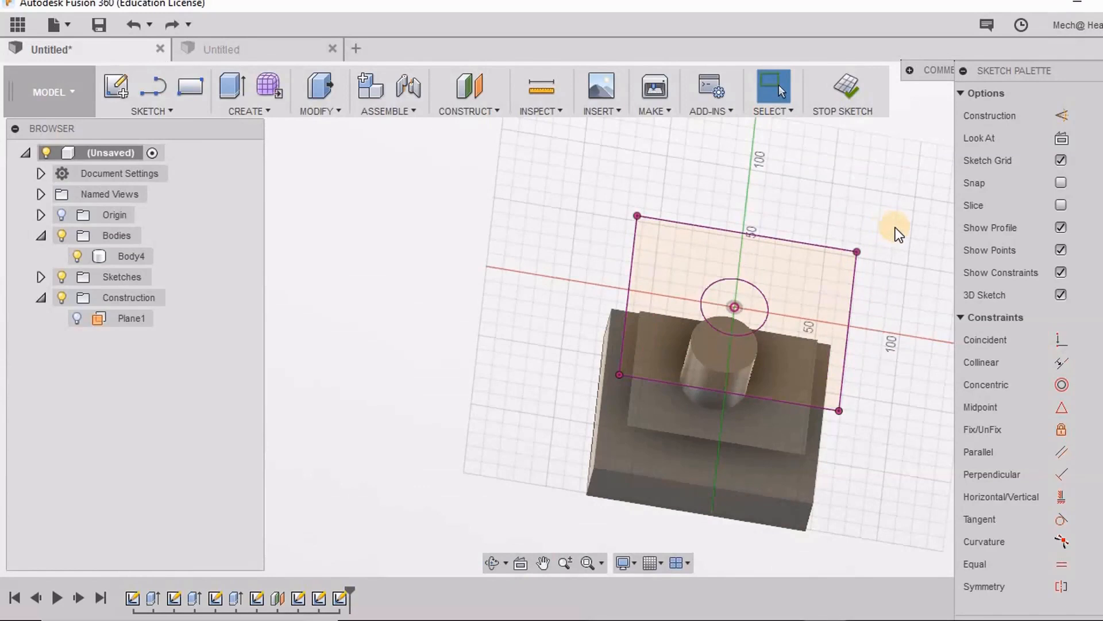
key("ctrl+z")
left_click(835, 95)
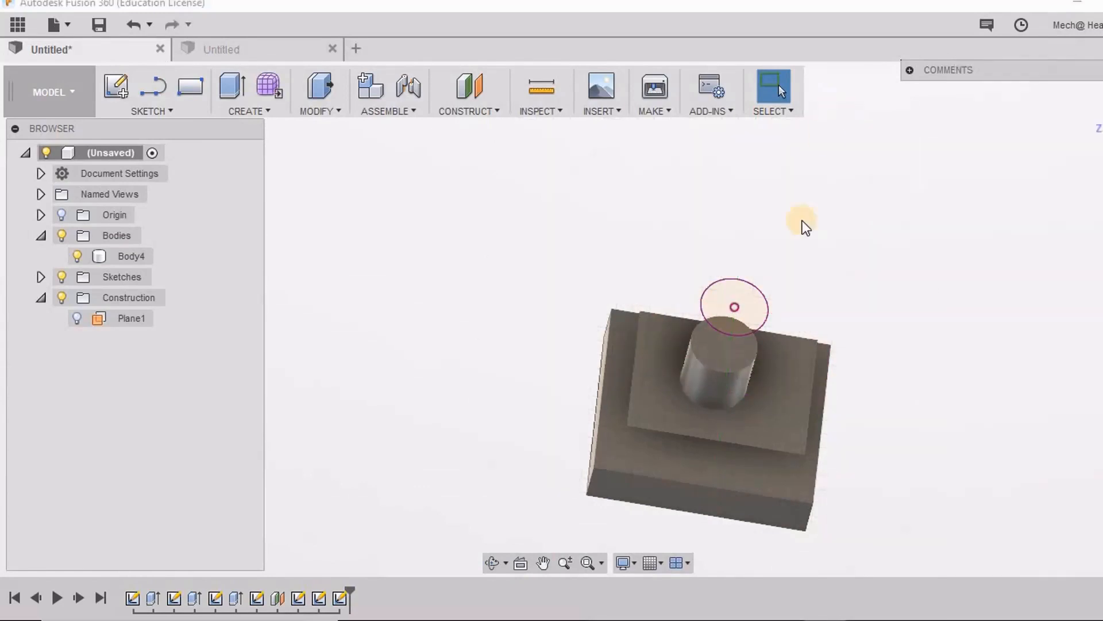
left_click(800, 382)
middle_click_drag(811, 318, 819, 270, "shift")
left_click(819, 312)
scroll(820, 313, "up", 3)
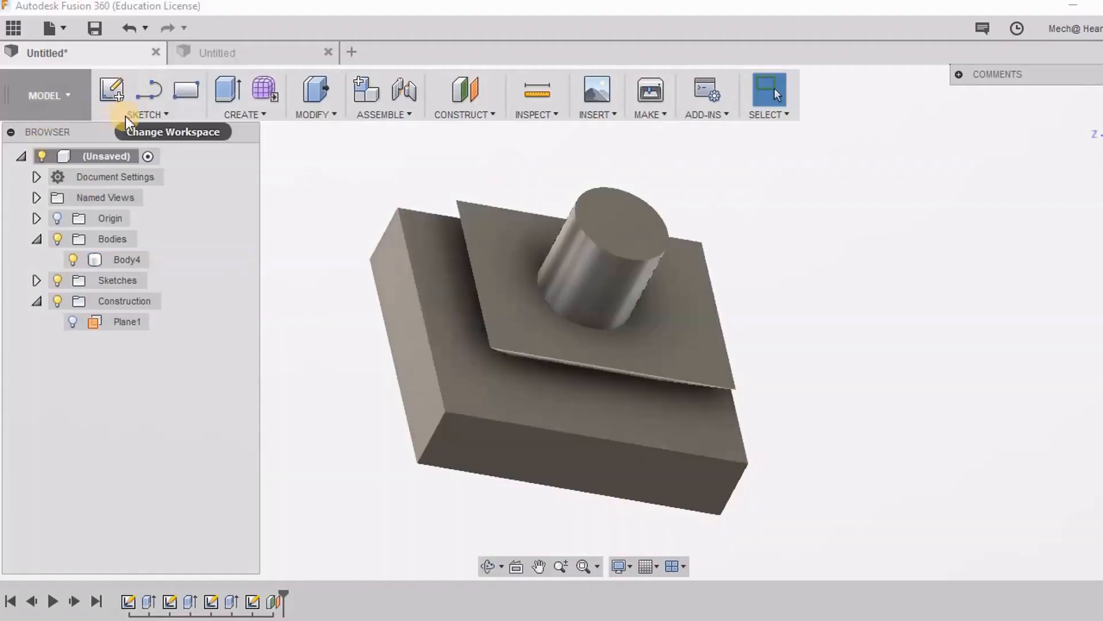
left_click(132, 110)
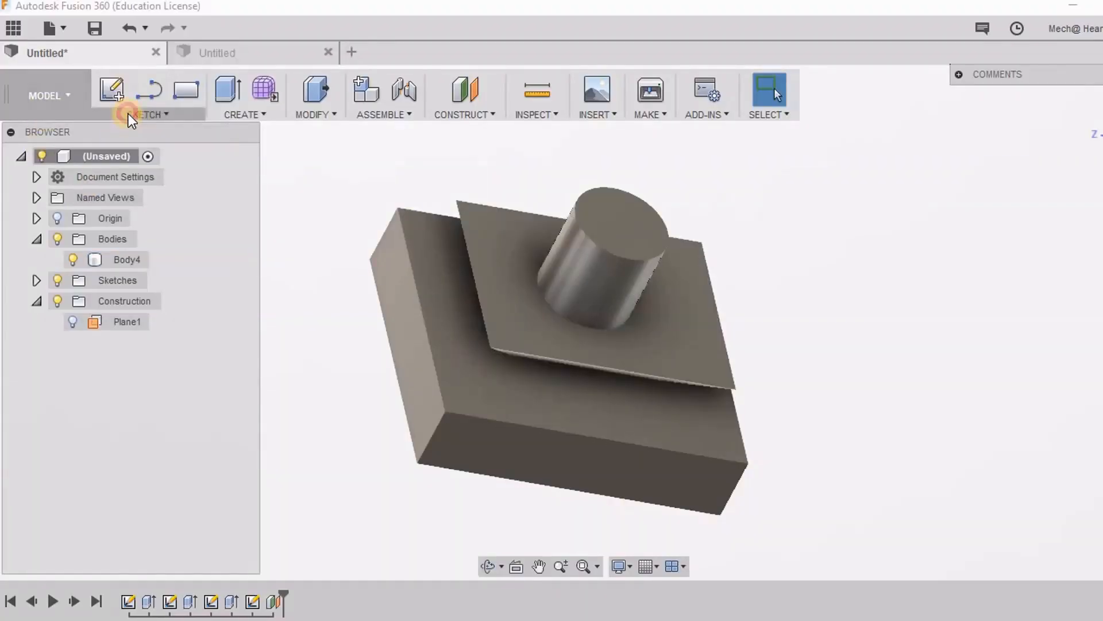
mouse_move(212, 559)
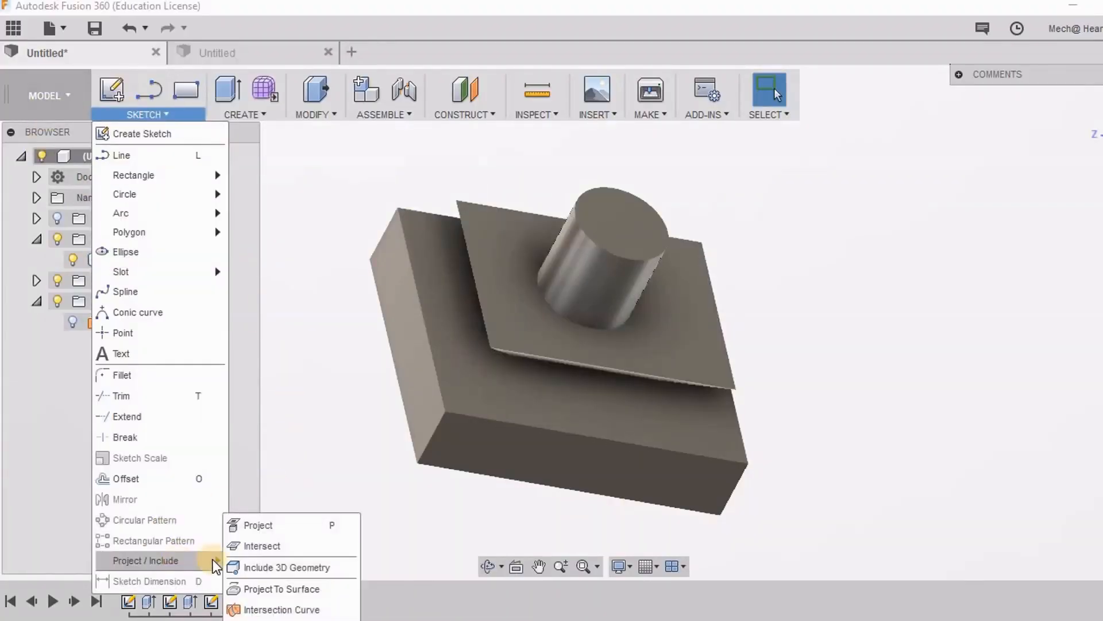
left_click(749, 247)
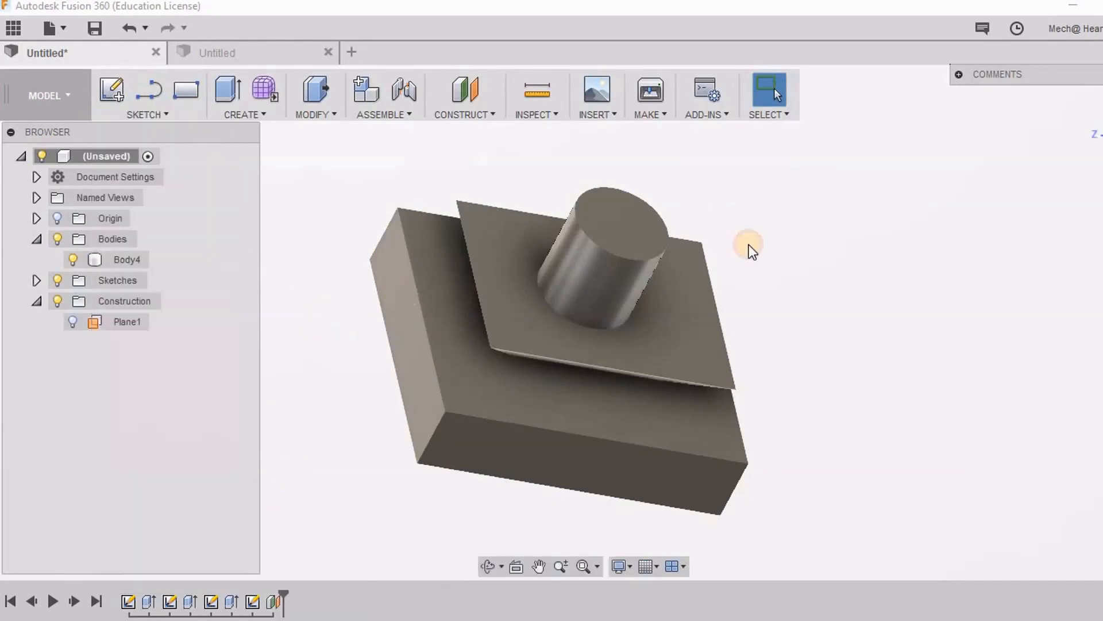
mouse_move(875, 315)
middle_mouse_down()
mouse_move(894, 291)
mouse_move(889, 306)
middle_mouse_up()
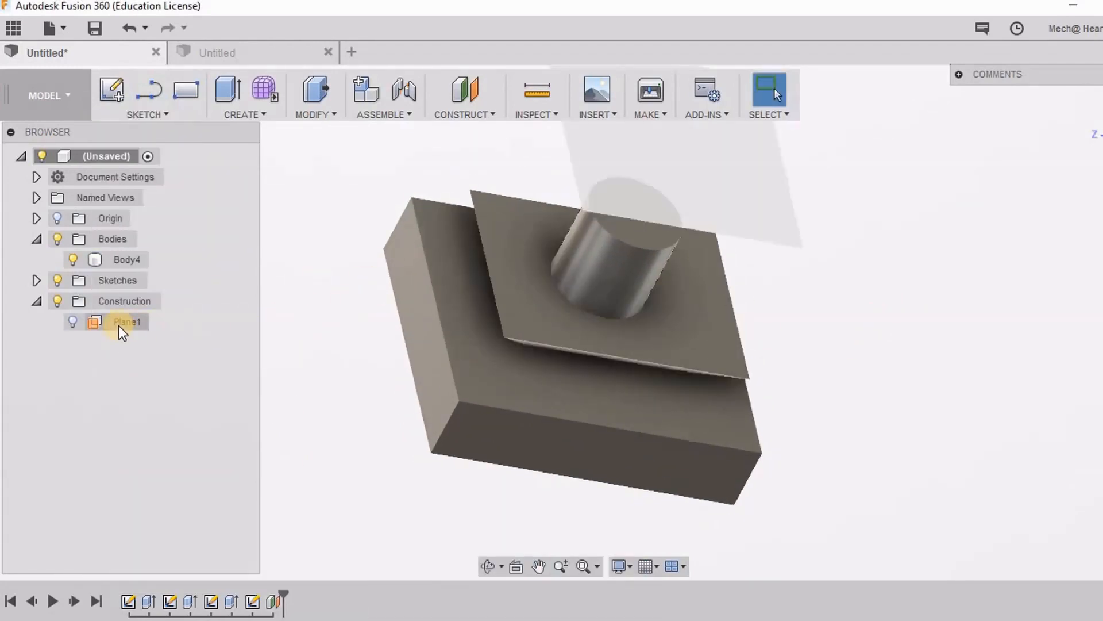
Step: Show the offset construction plane above the cylinder and check its position against the body
left_click(72, 322)
left_click(84, 322)
middle_click_drag(743, 258, 766, 333, "shift")
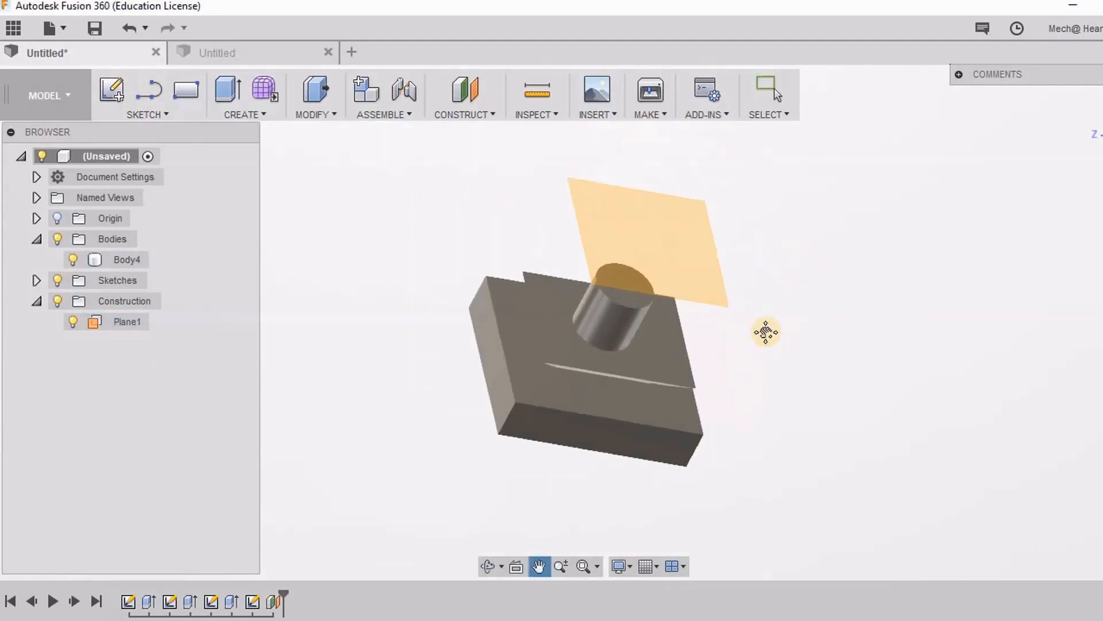
left_click(684, 243)
left_click(694, 246)
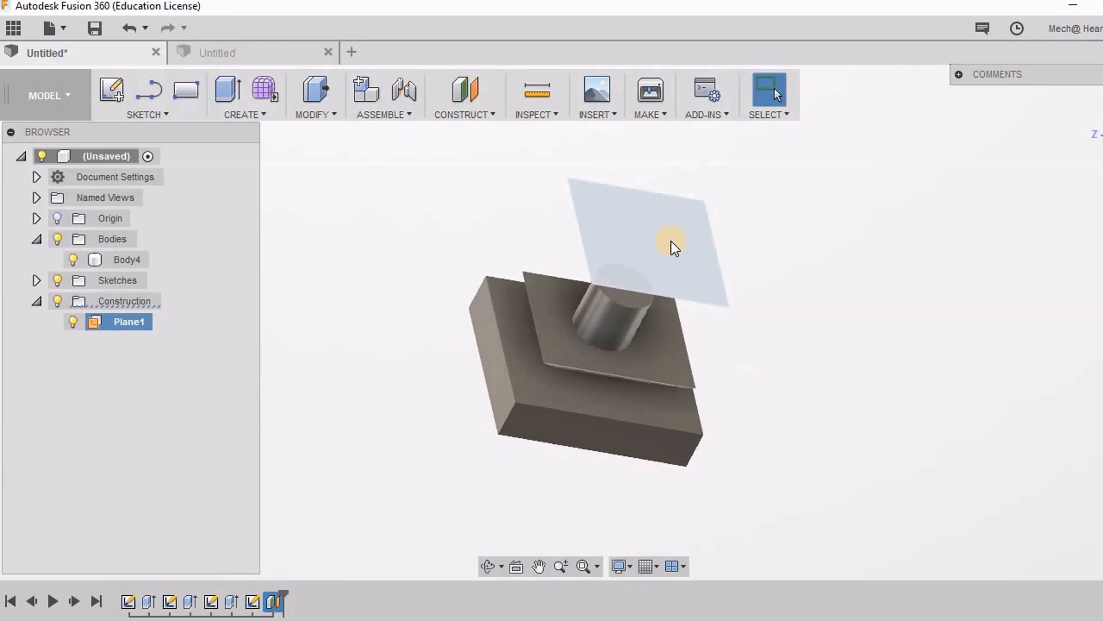
left_click(777, 233)
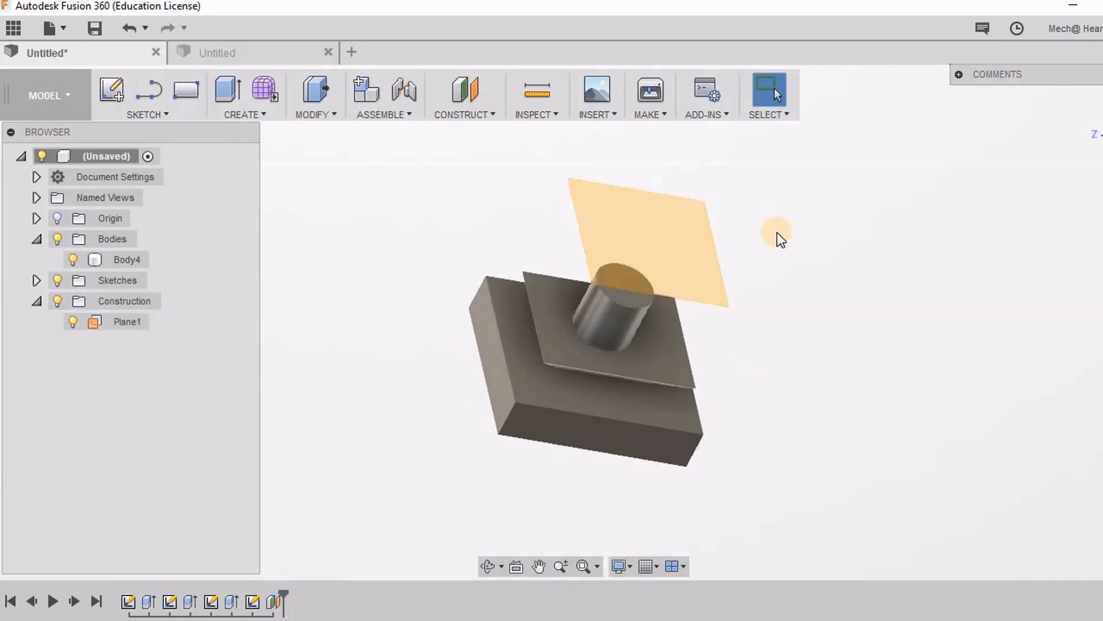
Step: Select the upper face of the middle block and review the Intersect sketch tool's description
left_click(650, 377)
scroll(471, 322, "up", 3)
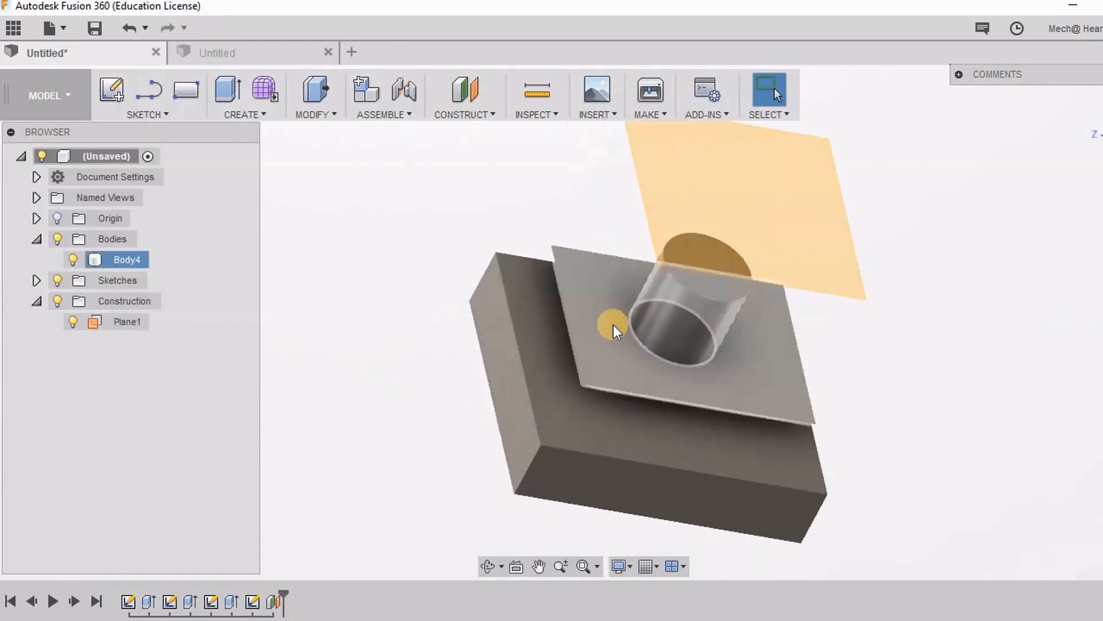
left_click(606, 341)
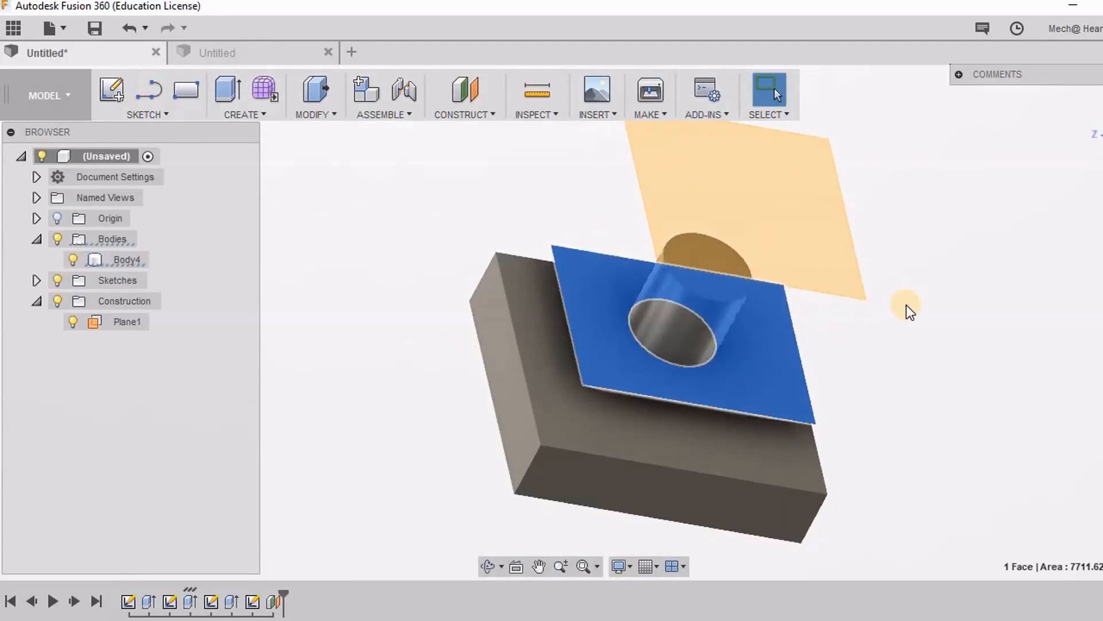
middle_click_drag(904, 304, 812, 305)
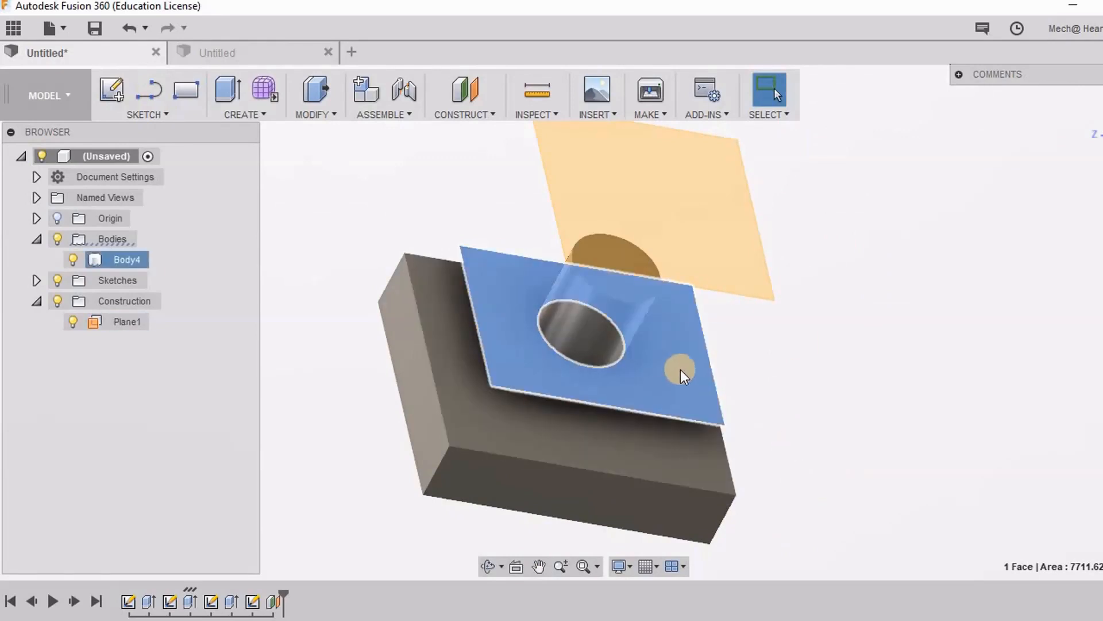
left_click(166, 116)
mouse_move(197, 561)
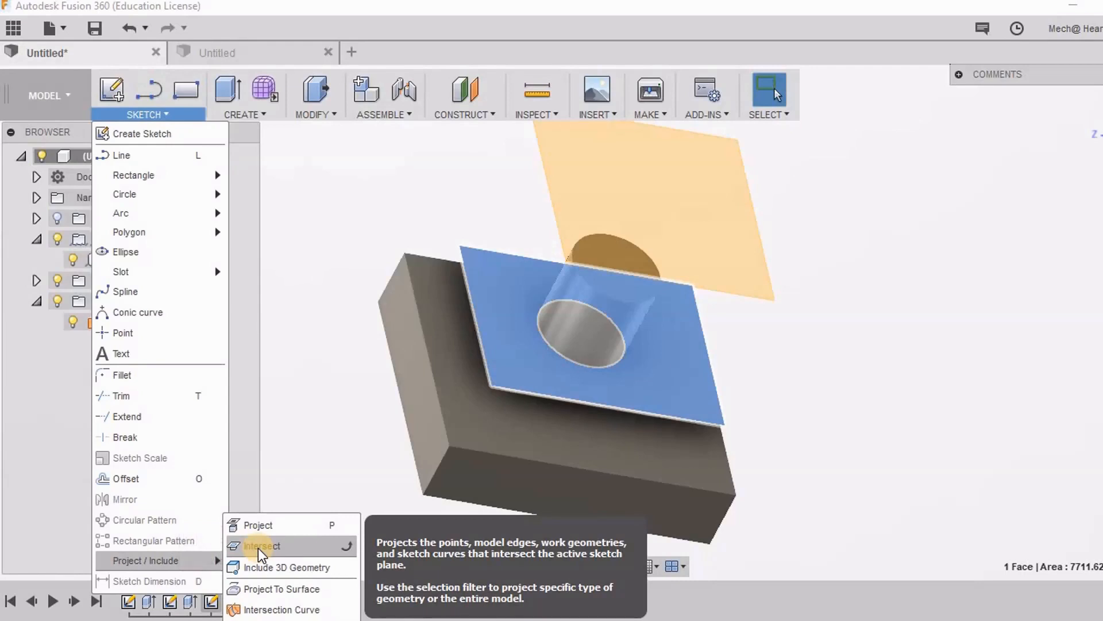
left_click(258, 547)
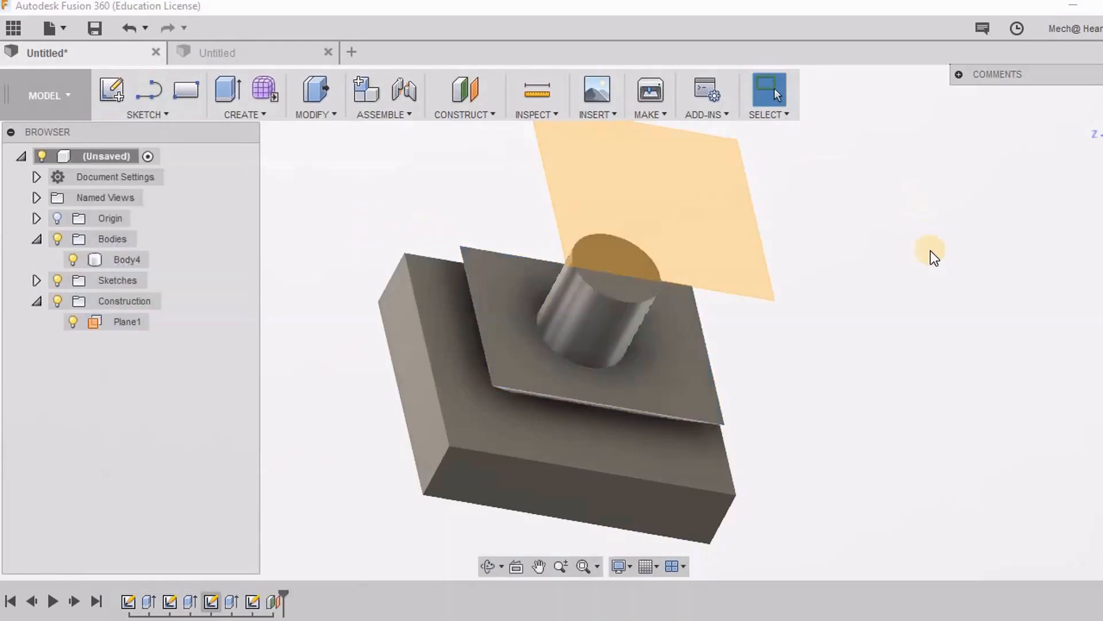
Step: Examine the middle block's upper face and where the cylinder meets it as a possible intersecting sketch plane
left_click(670, 365)
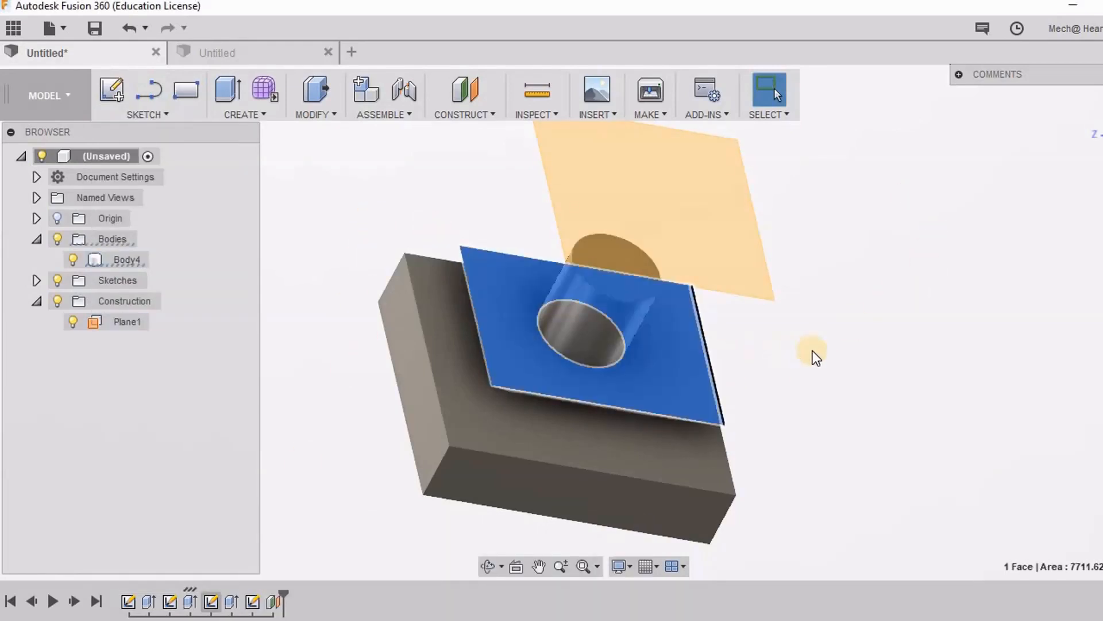
left_click(581, 360)
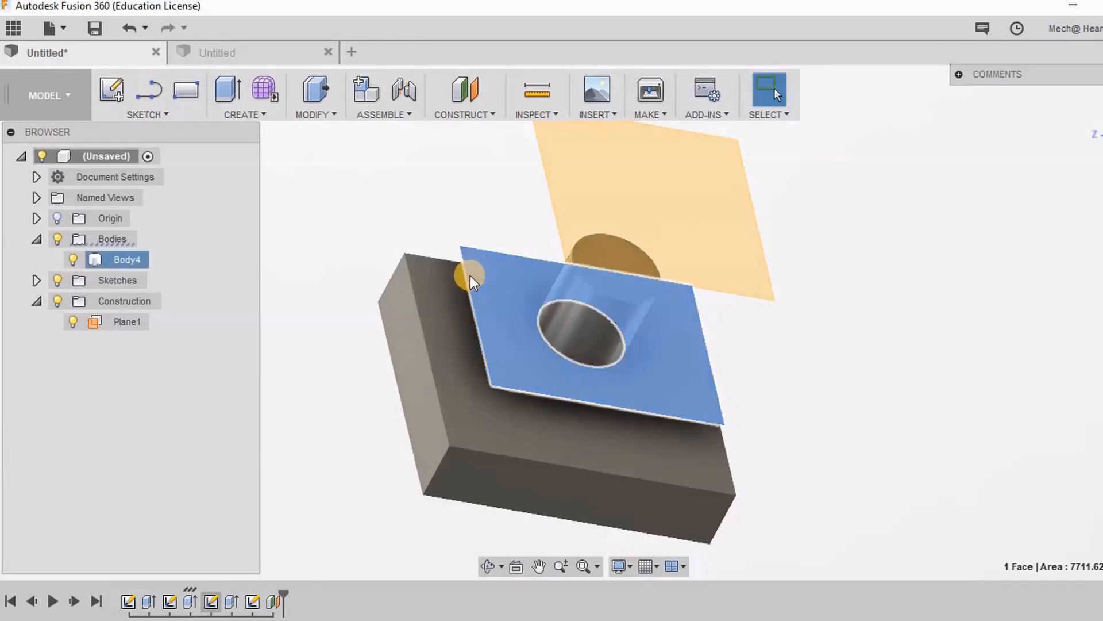
left_click(871, 339)
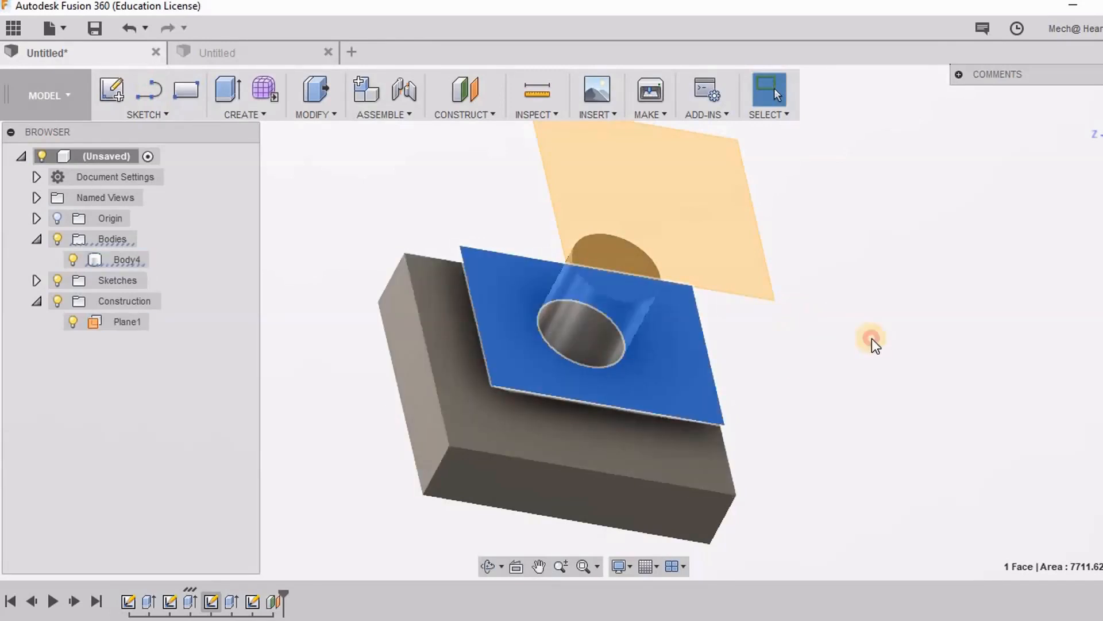
left_click(677, 354)
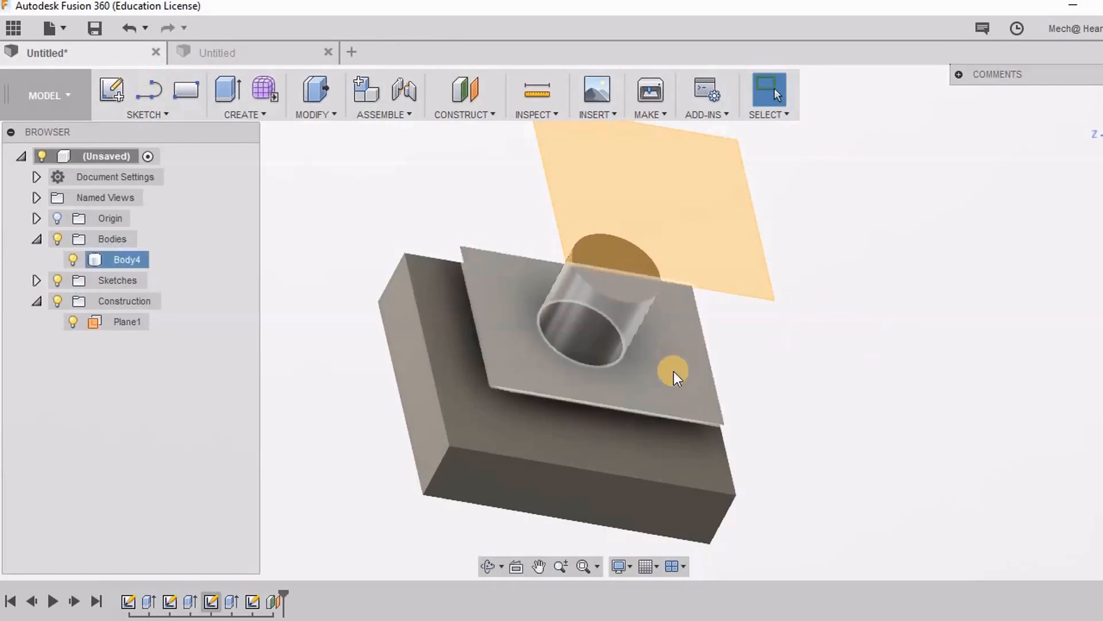
left_click(681, 374)
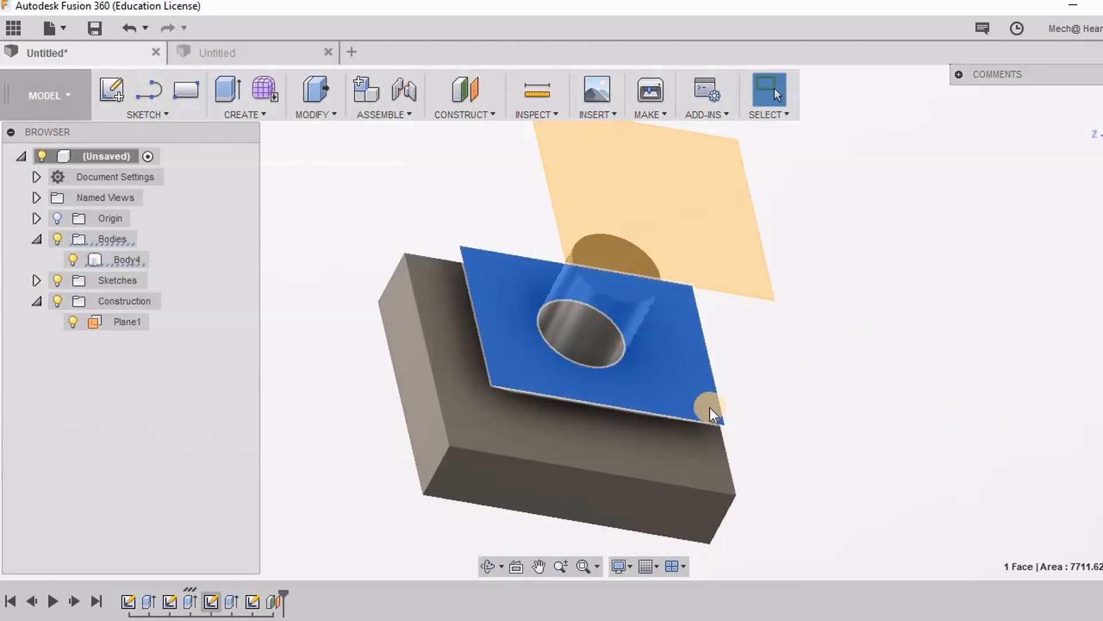
left_click(955, 349)
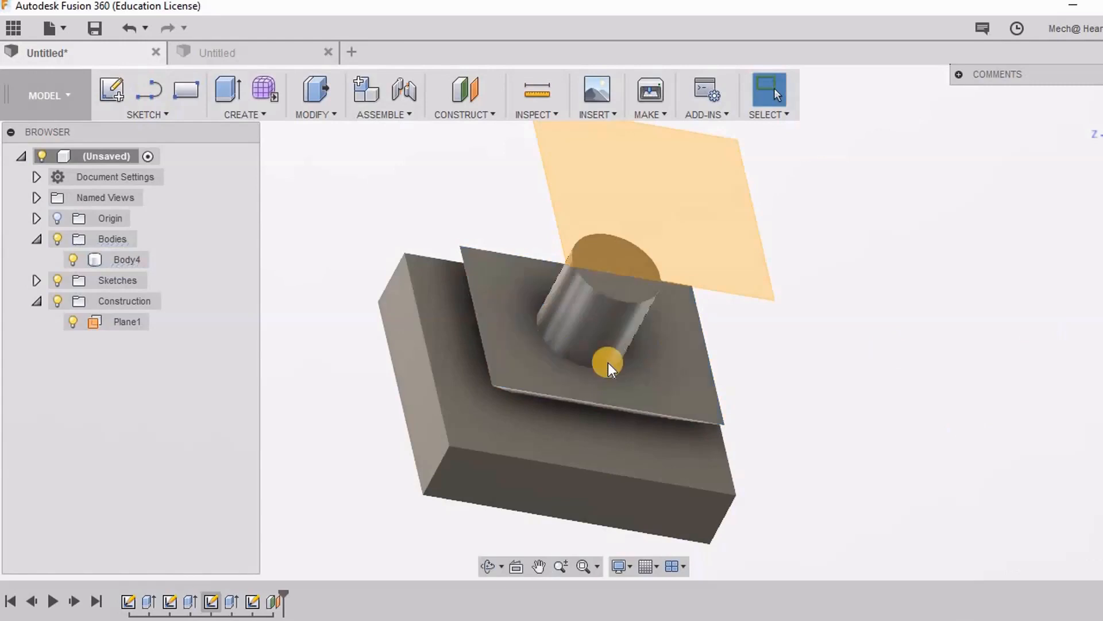
Step: Create a sketch on the middle block's upper face and start Intersect with the selection filter set to bodies
left_click(103, 99)
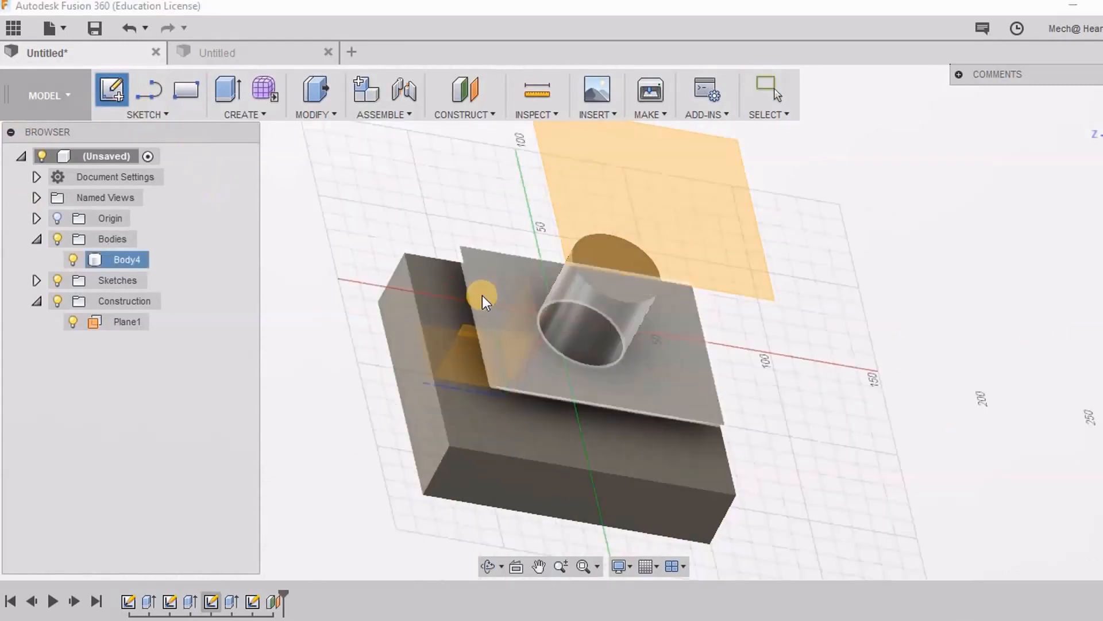
middle_click_drag(873, 317, 737, 385, "shift")
left_click(689, 399)
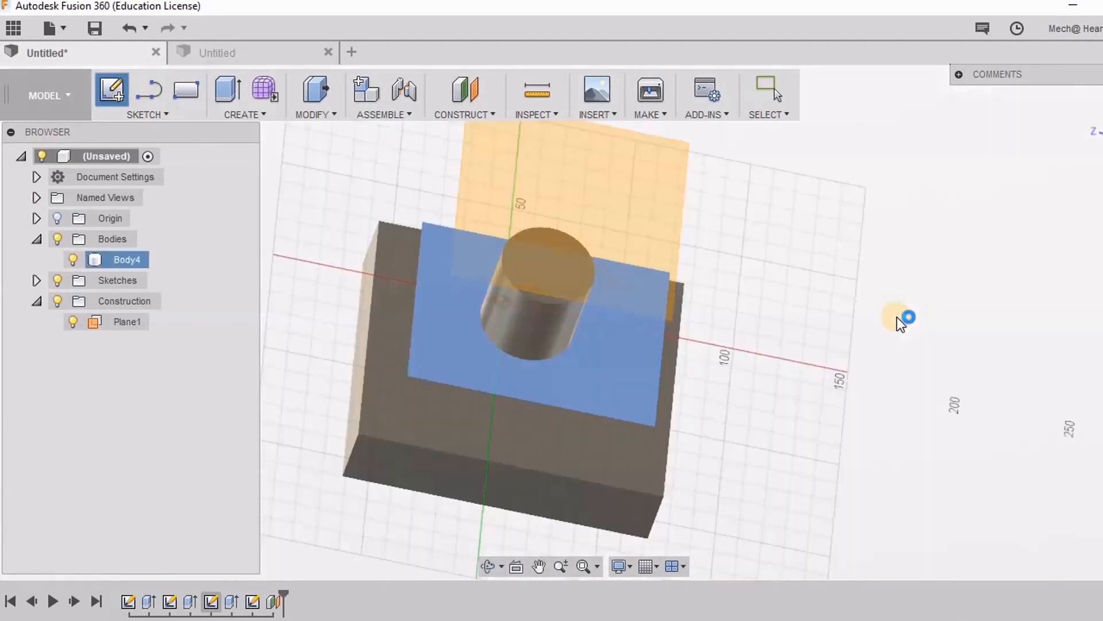
left_click(145, 114)
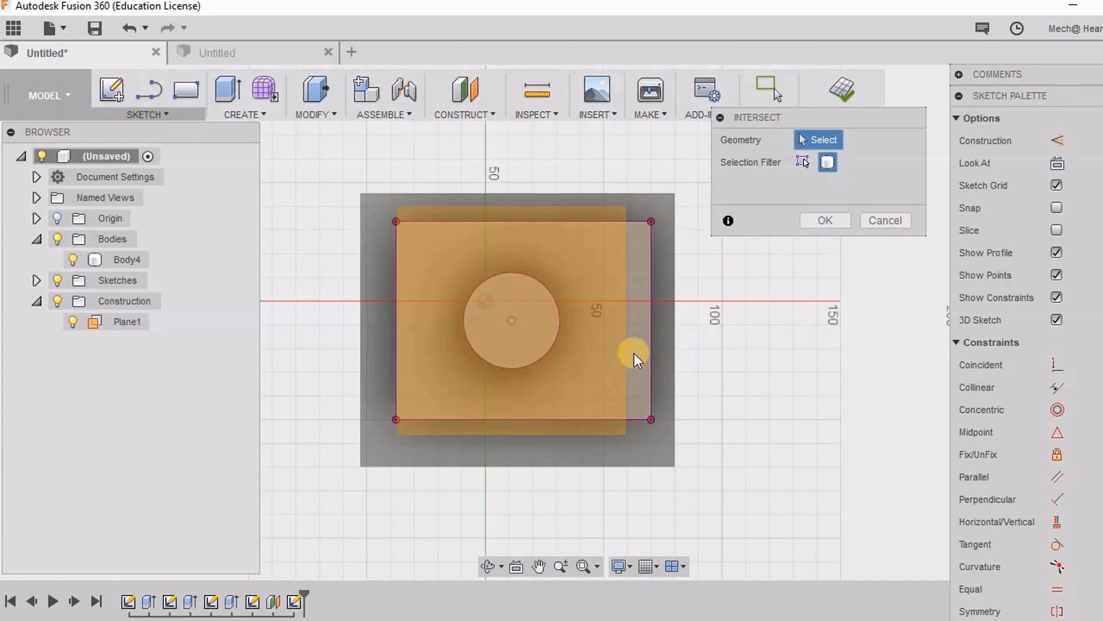
Step: Examine the rectangle and circle outlines lying on the sketch plane, and cancel the Intersect tool
middle_click_drag(636, 327, 663, 261, "shift")
scroll(483, 456, "up", 5)
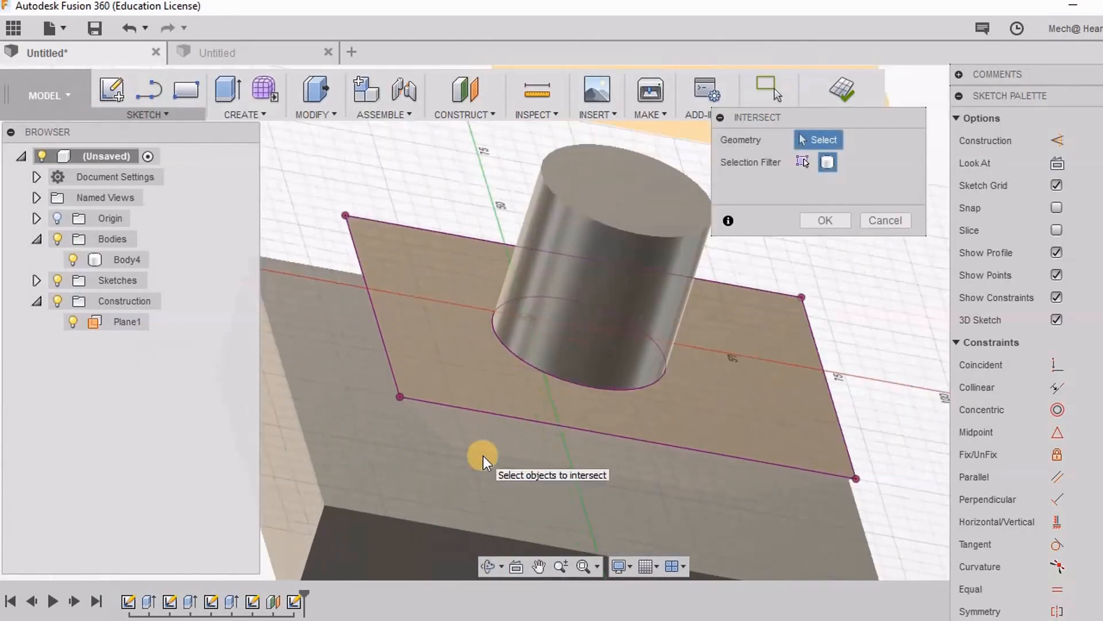
middle_click_drag(484, 449, 506, 372, "shift")
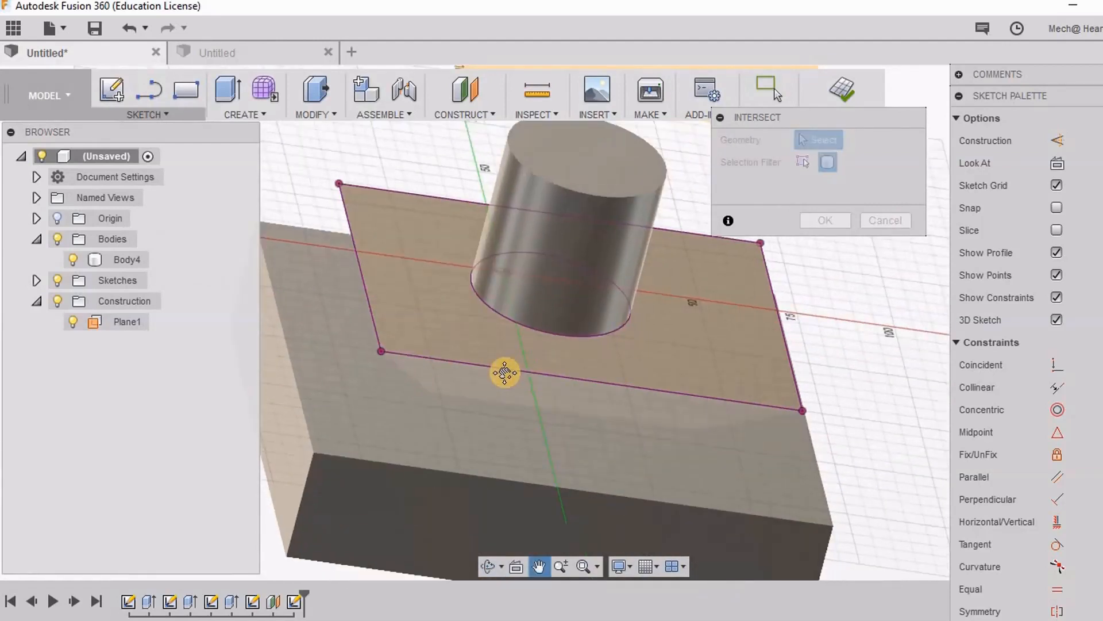
left_click(885, 220)
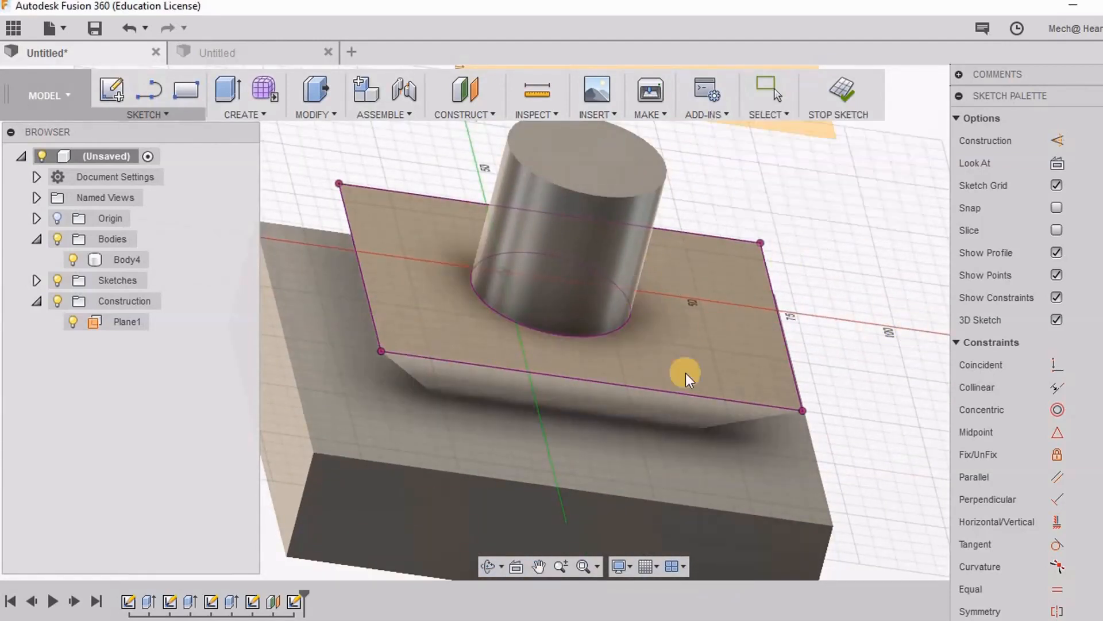
scroll(680, 384, "down", 3)
scroll(680, 384, "down", 1)
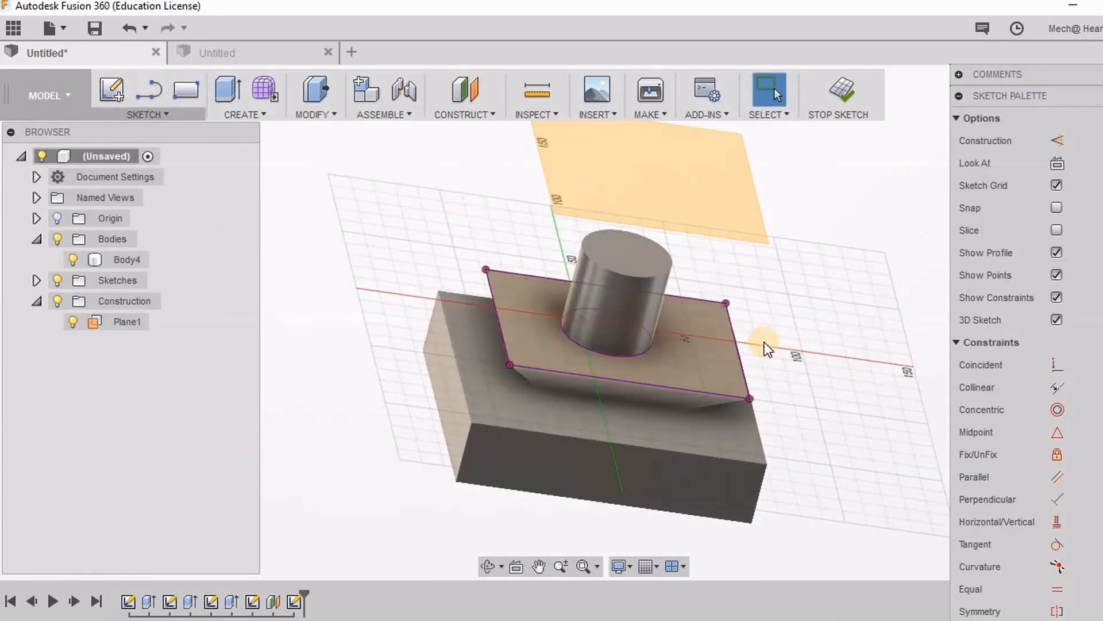
scroll(762, 339, "up", 2)
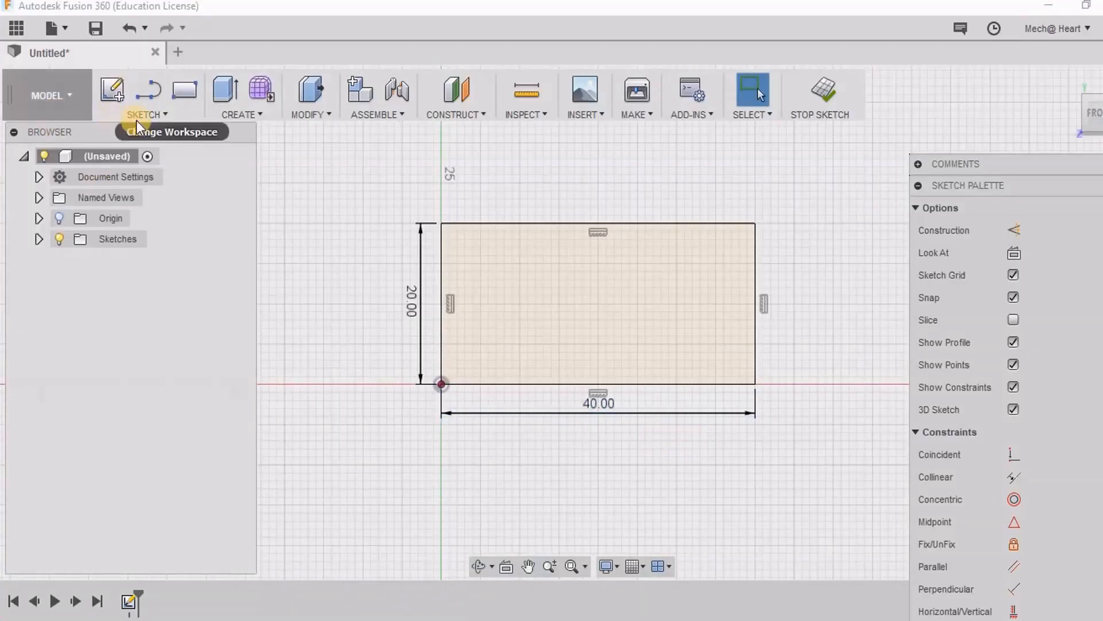
Step: Start Sketch Scale on the 40 by 20 mm rectangle and select all of its lines and corner points
left_click(148, 114)
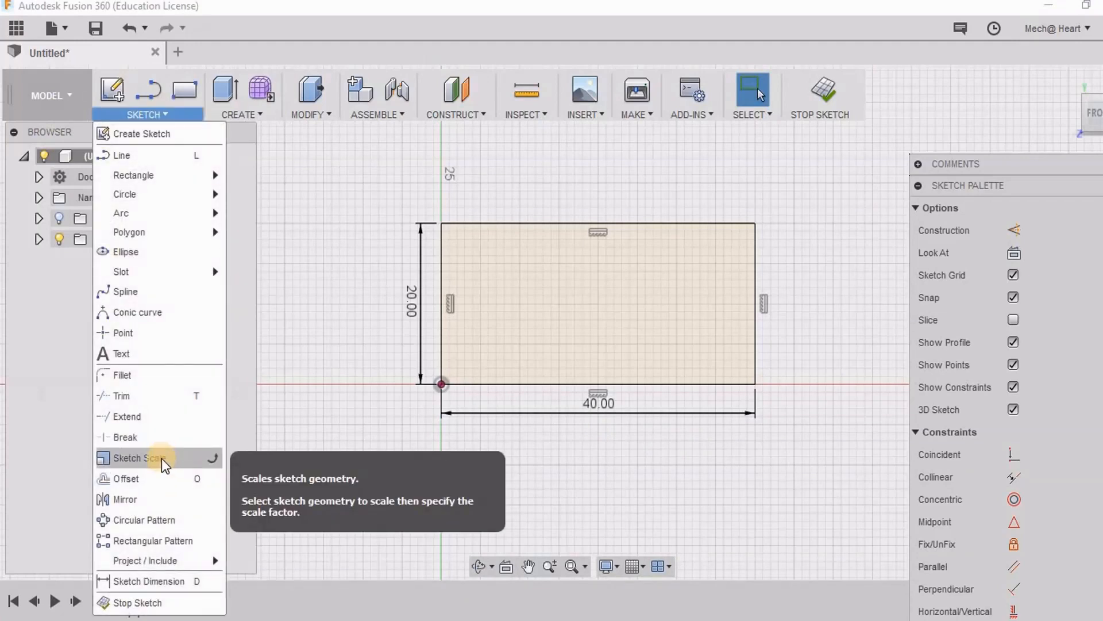
left_click(164, 463)
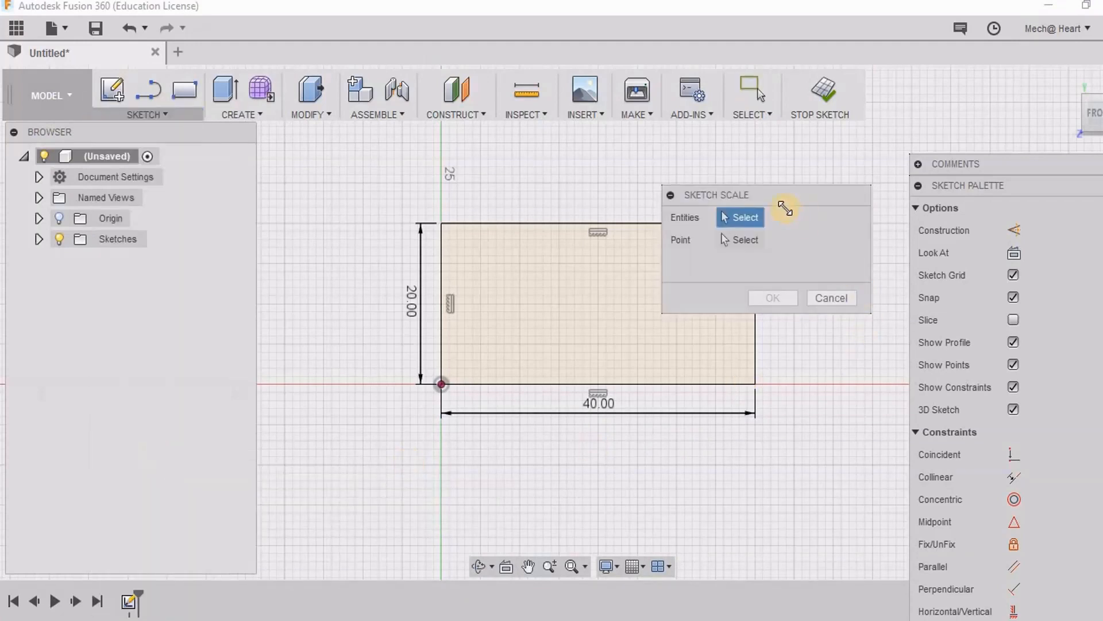
mouse_move(783, 199)
left_mouse_down()
mouse_move(904, 130)
mouse_move(890, 150)
left_mouse_up()
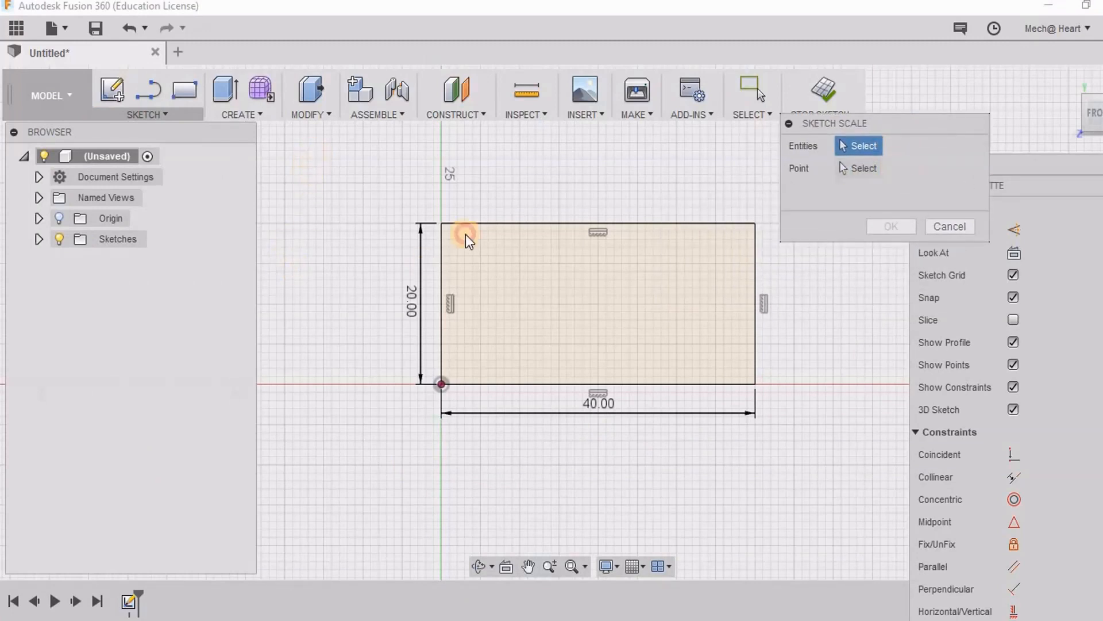
left_click_drag(310, 153, 826, 492)
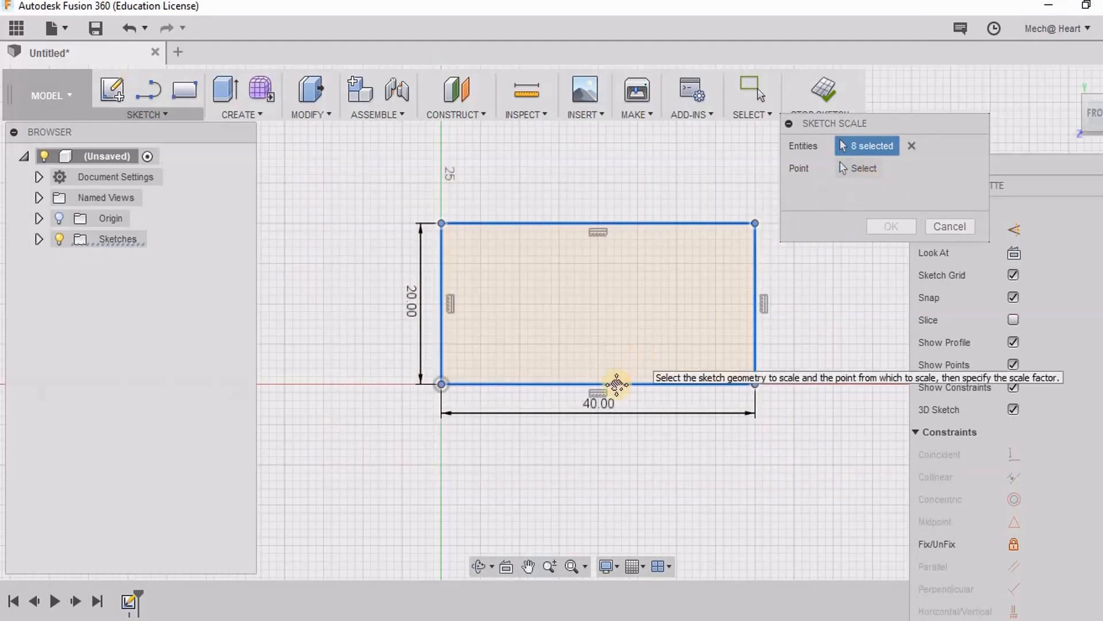
middle_click_drag(635, 374, 557, 443)
scroll(557, 442, "down", 1)
scroll(516, 402, "down", 2)
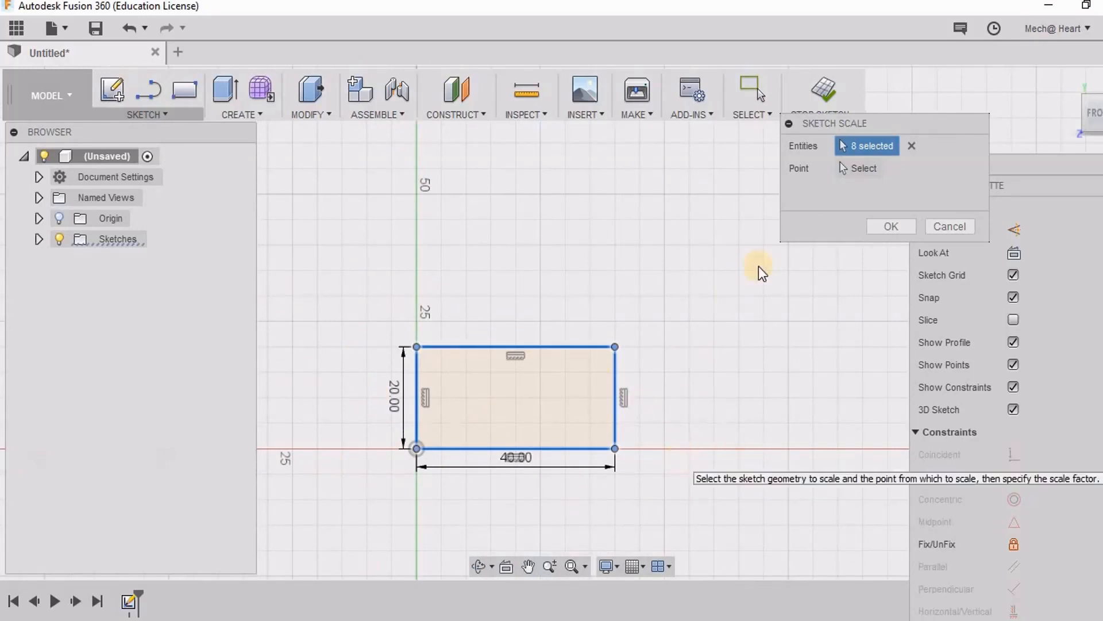
Step: Scale the selected rectangle by a factor of 10 from its corner at the origin
left_click(867, 173)
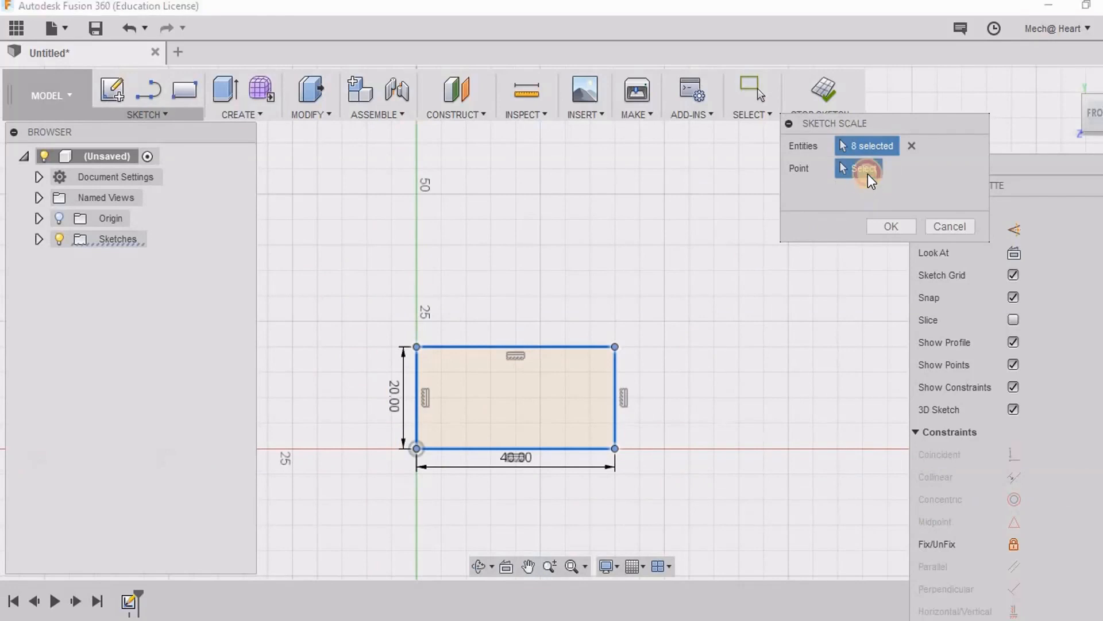
left_click(416, 449)
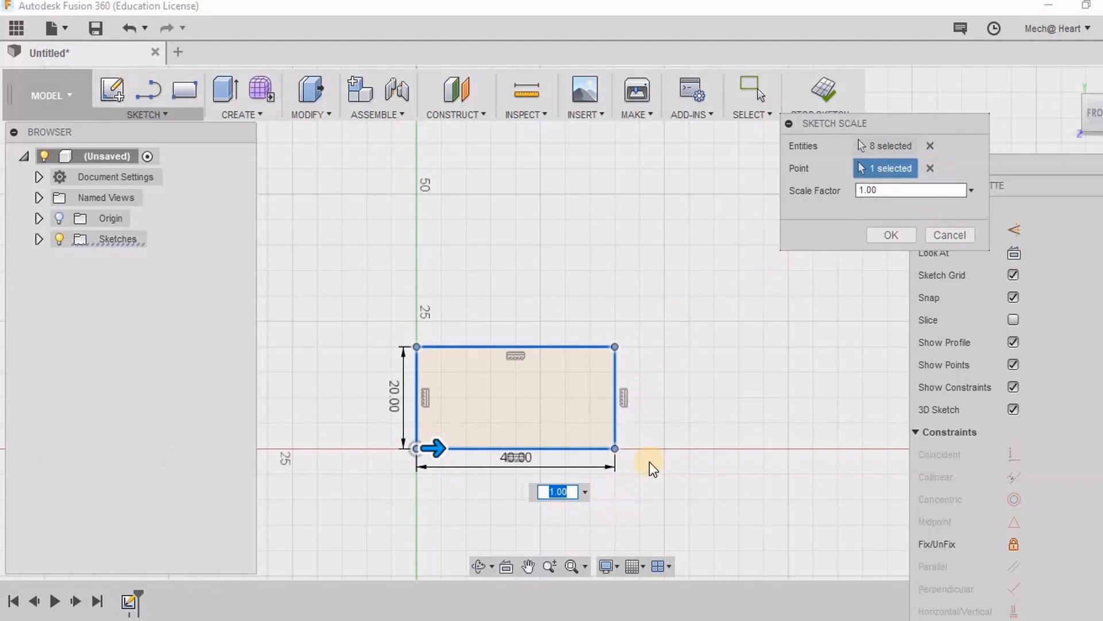
left_click(902, 192)
type("1")
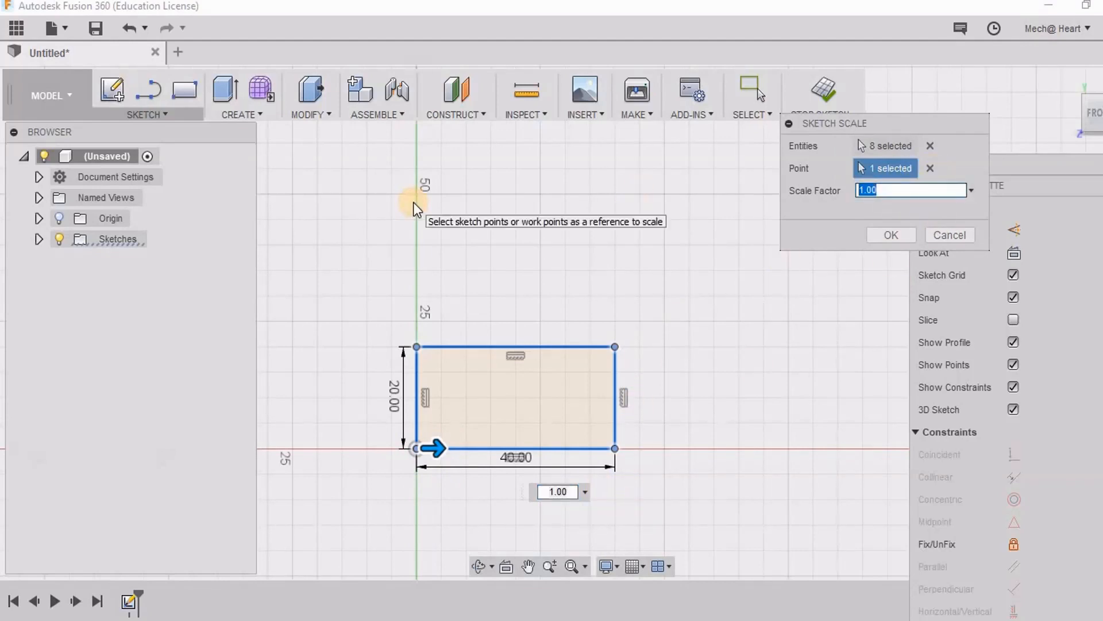
type("0")
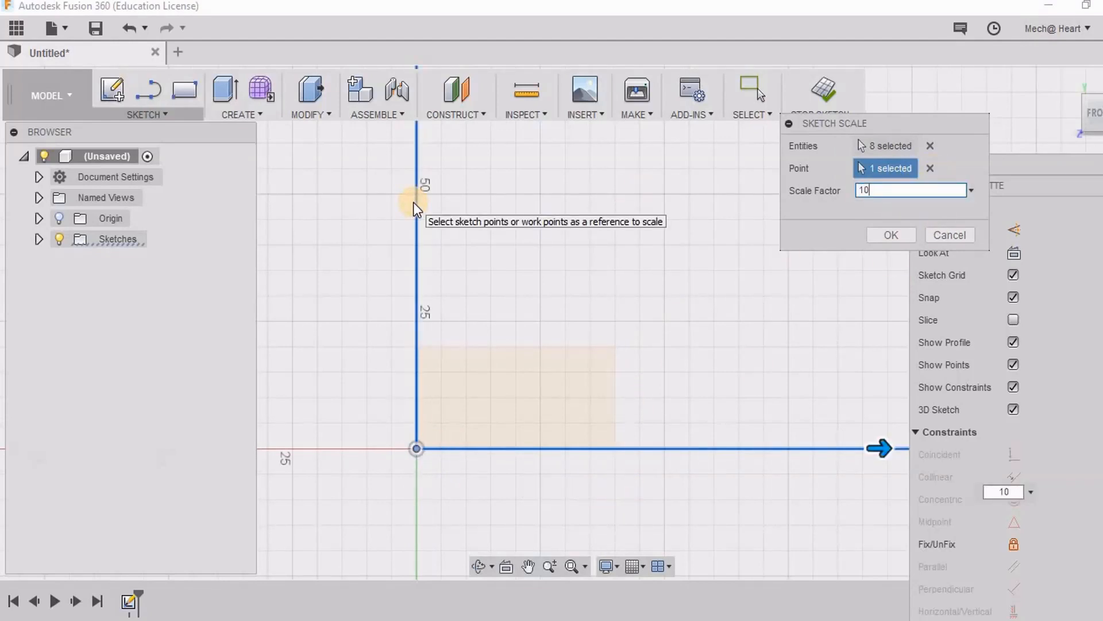
left_click(891, 235)
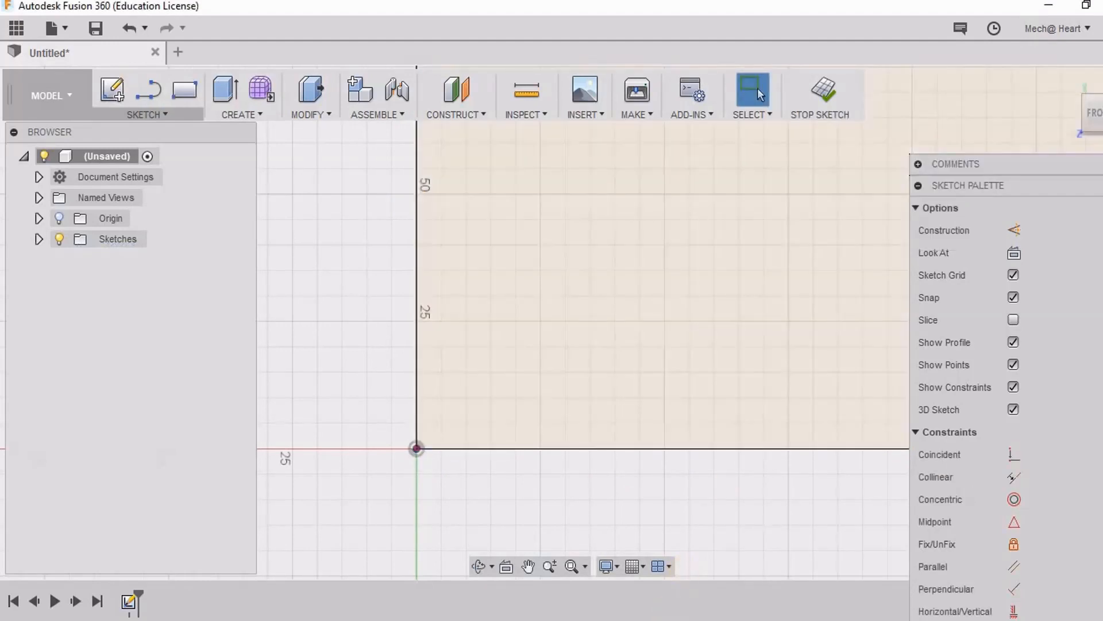
Step: Dimension the height and width of the scaled rectangle
left_click(571, 566)
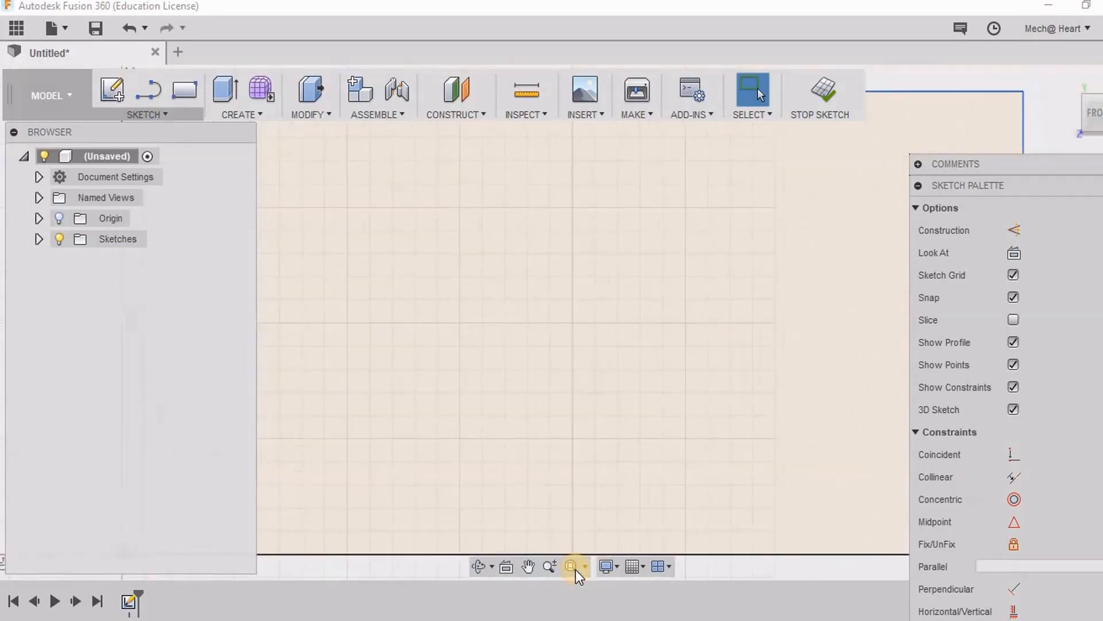
scroll(594, 474, "down", 4)
middle_click_drag(631, 399, 682, 307)
key("d")
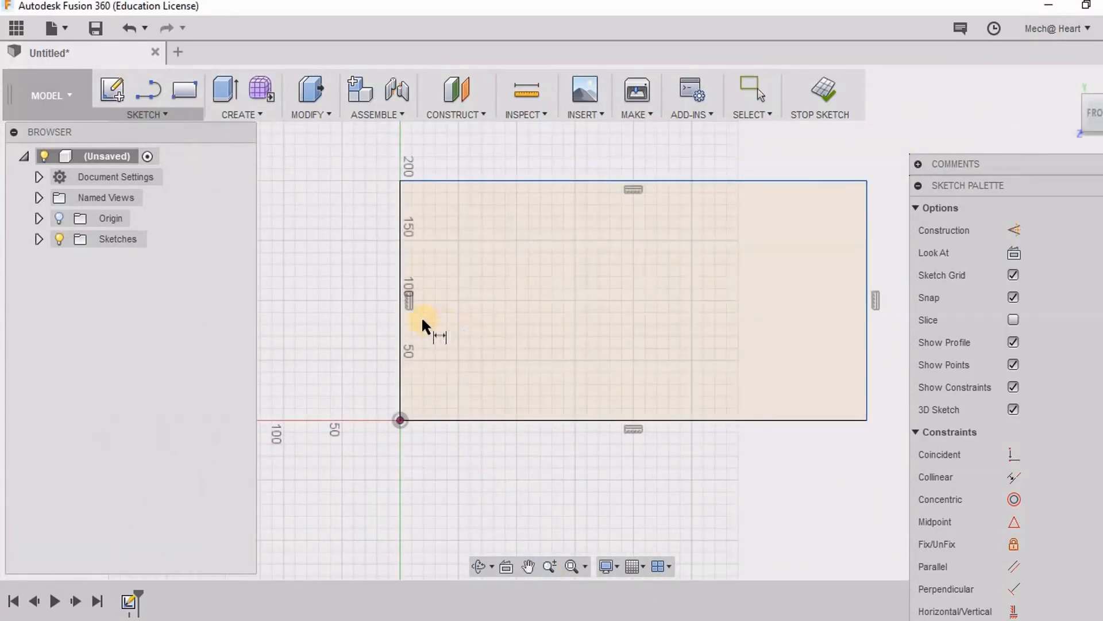
left_click(399, 319)
left_click(350, 316)
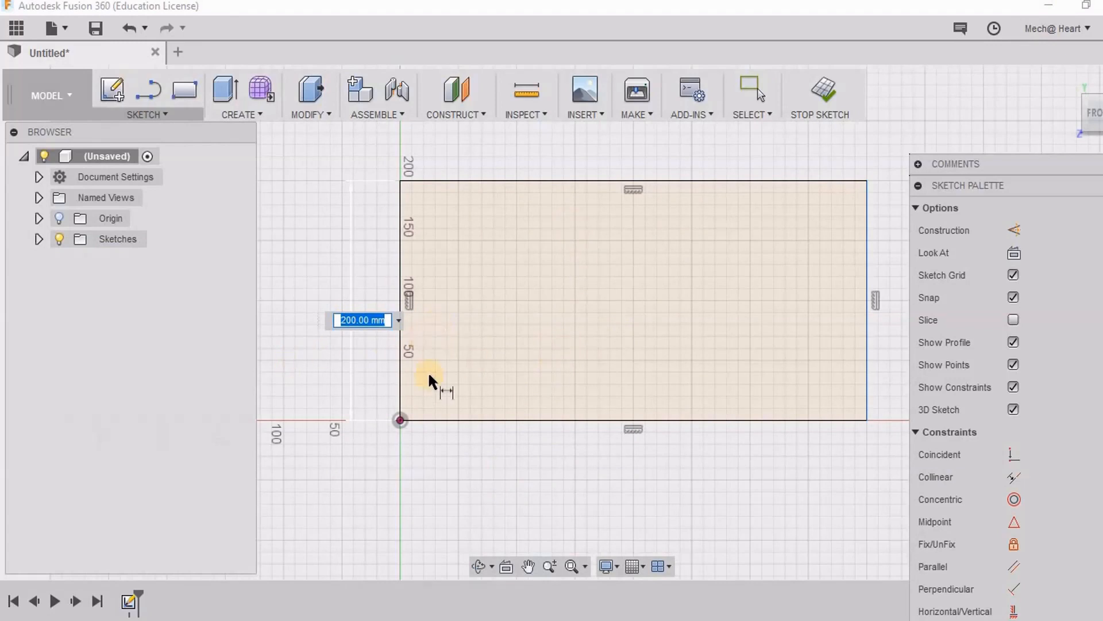
key("Return")
left_click(554, 420)
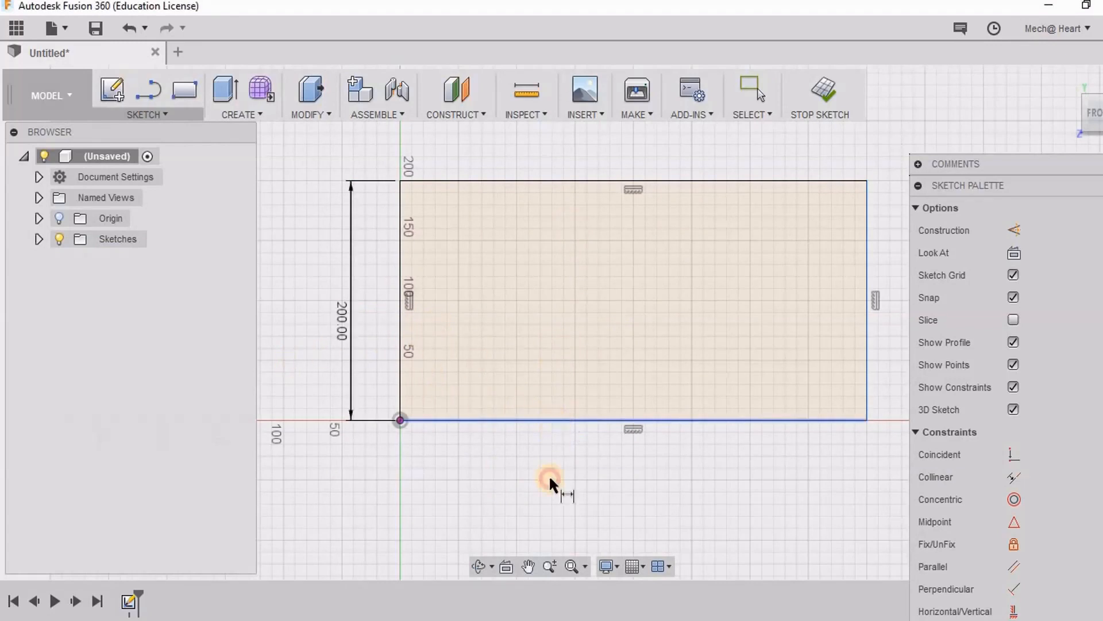
left_click(571, 477)
key("Return")
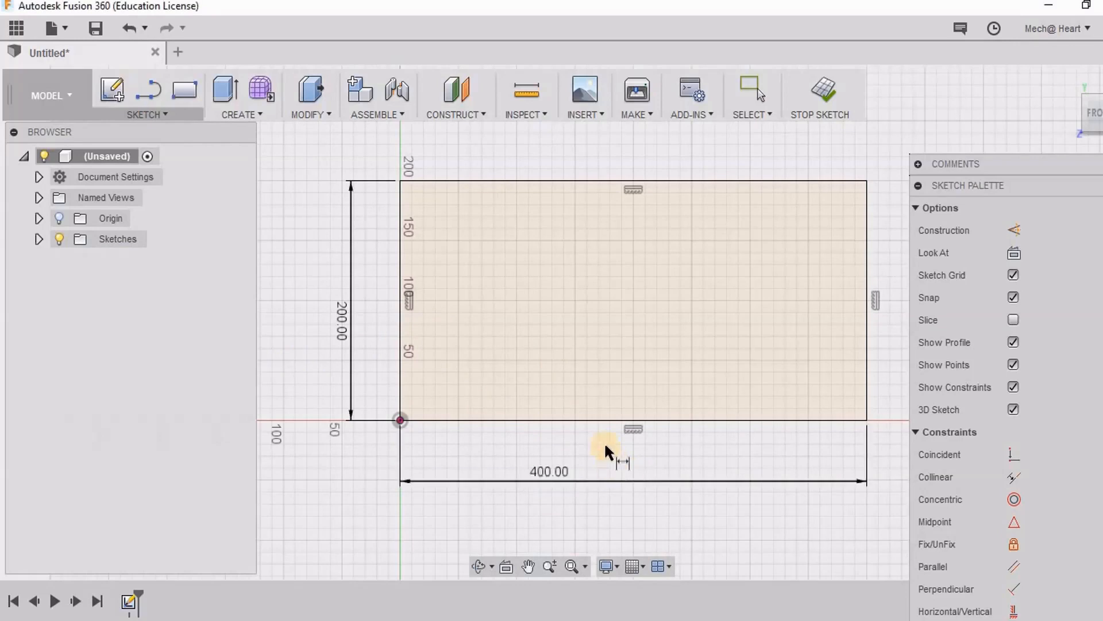
scroll(605, 441, "down", 4)
right_click(403, 217)
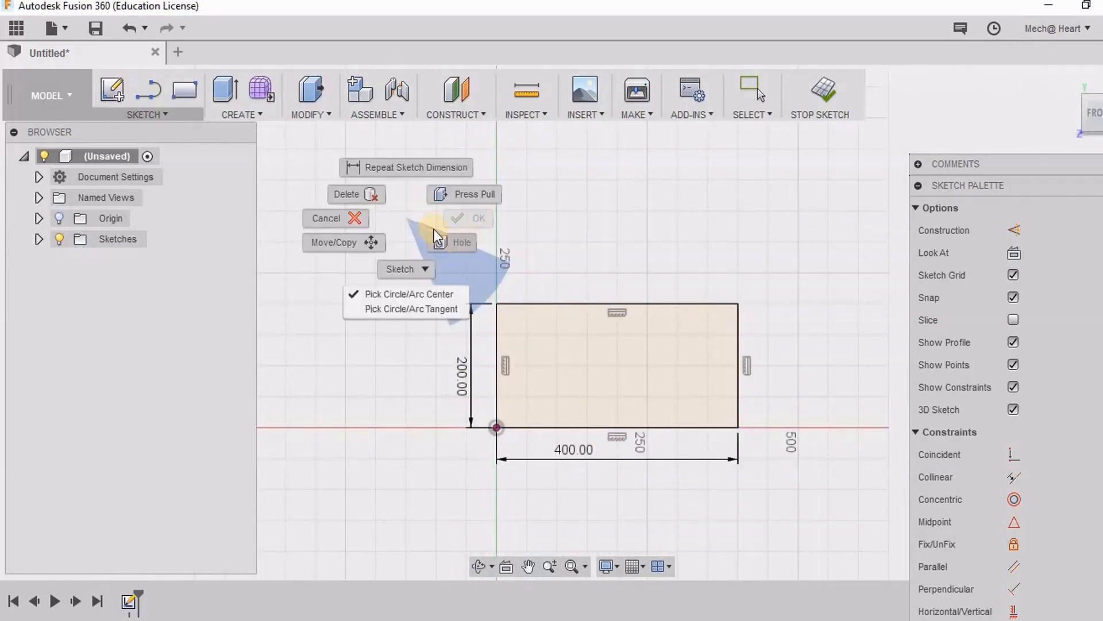
Step: Delete the 400 by 200 mm rectangle together with its dimensions
left_click(326, 219)
left_click_drag(385, 228, 888, 553)
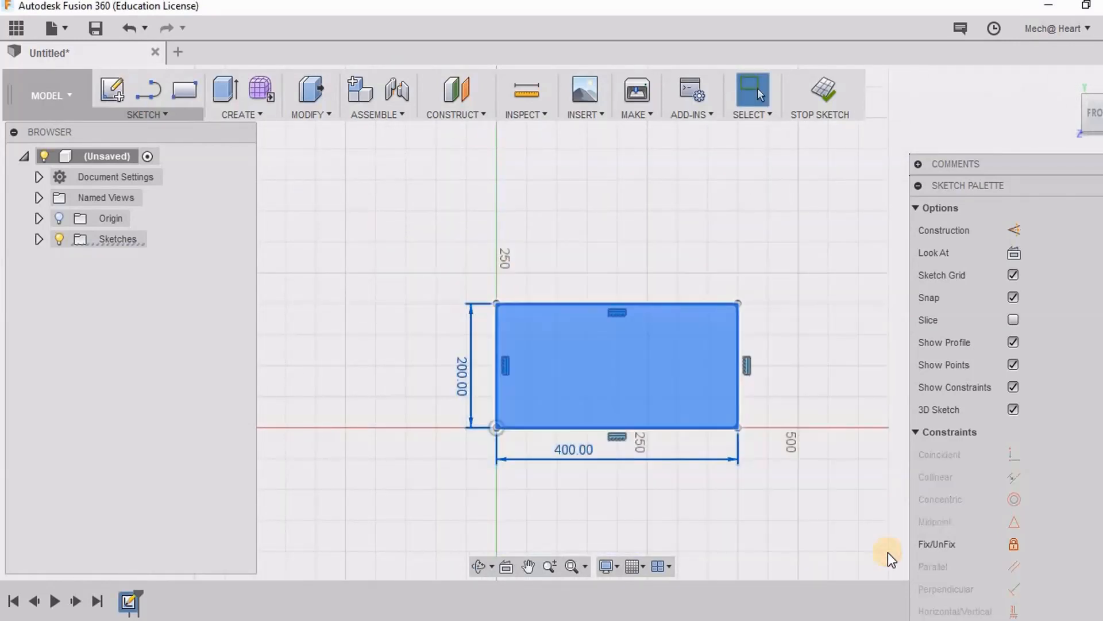
key("Delete")
Step: Draw a closed crescent-shaped spline through six fit points, arching over the sketch origin
left_click(148, 114)
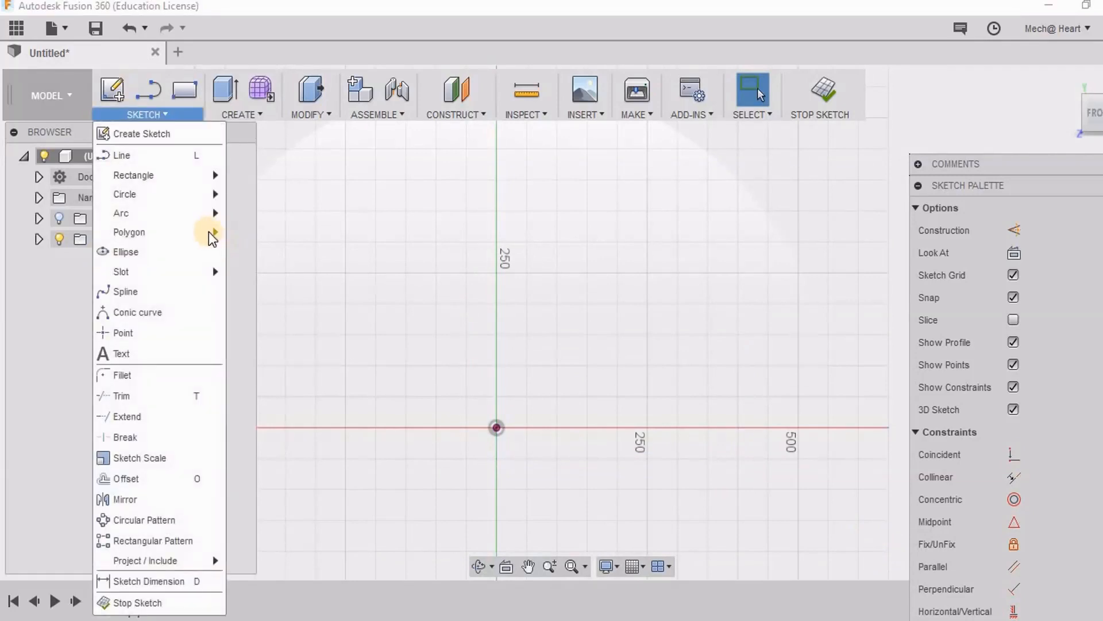
left_click(176, 296)
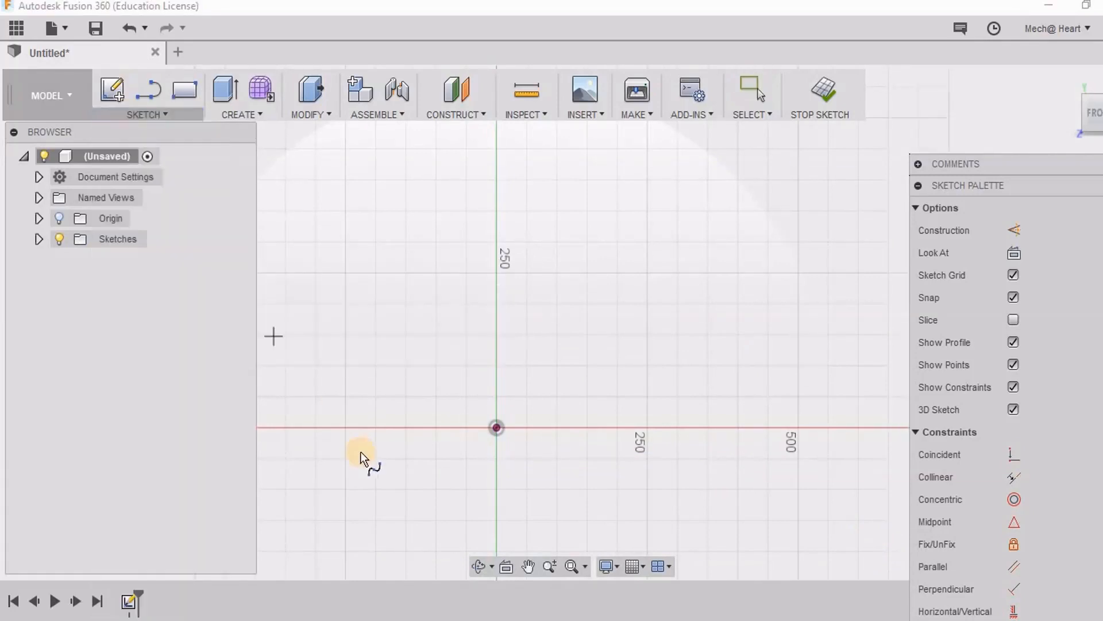
left_click(360, 452)
left_click(408, 254)
left_click(691, 297)
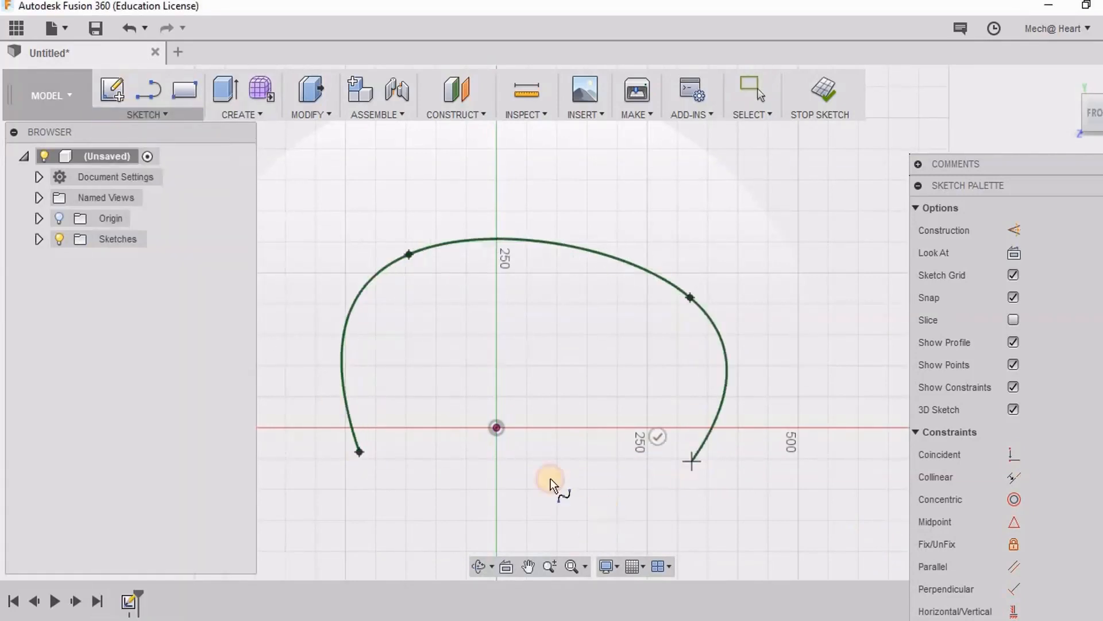
left_click(536, 328)
left_click(391, 467)
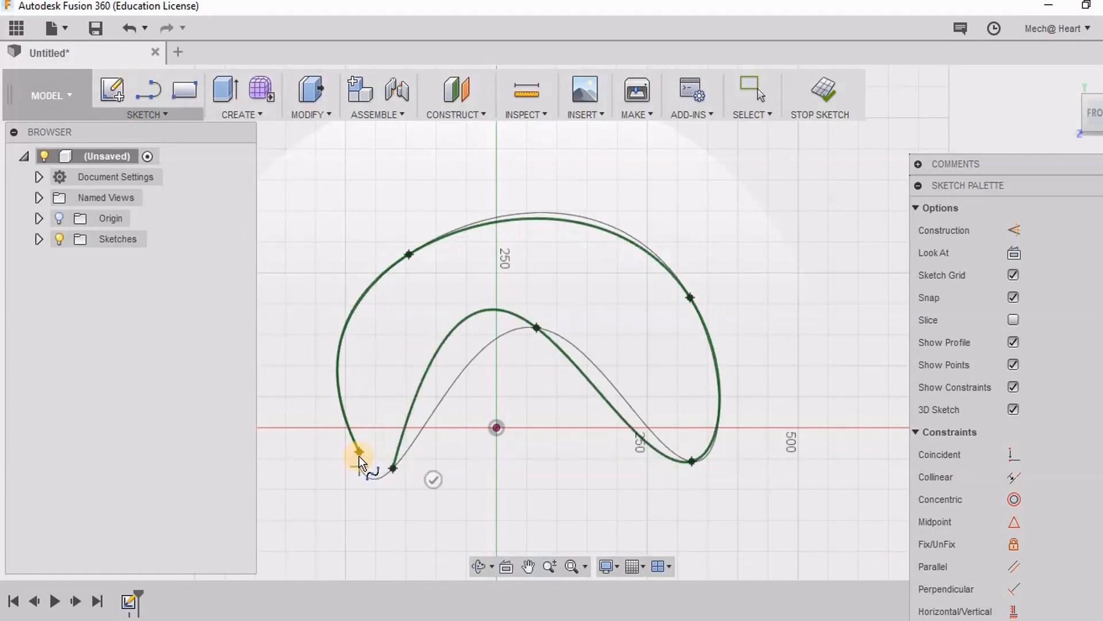
left_click(371, 446)
right_click(391, 354)
left_click(453, 350)
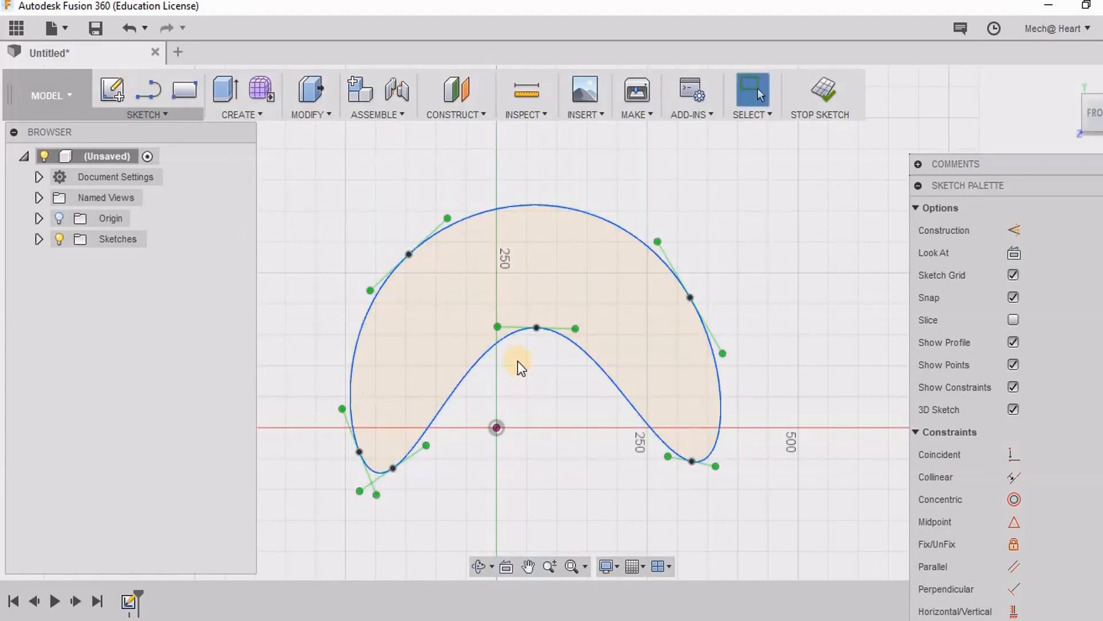
Step: Start Sketch Scale on the whole closed spline with its fit points, using the sketch origin as the scaling point
scroll(518, 363, "down", 3)
left_click_drag(371, 183, 874, 592)
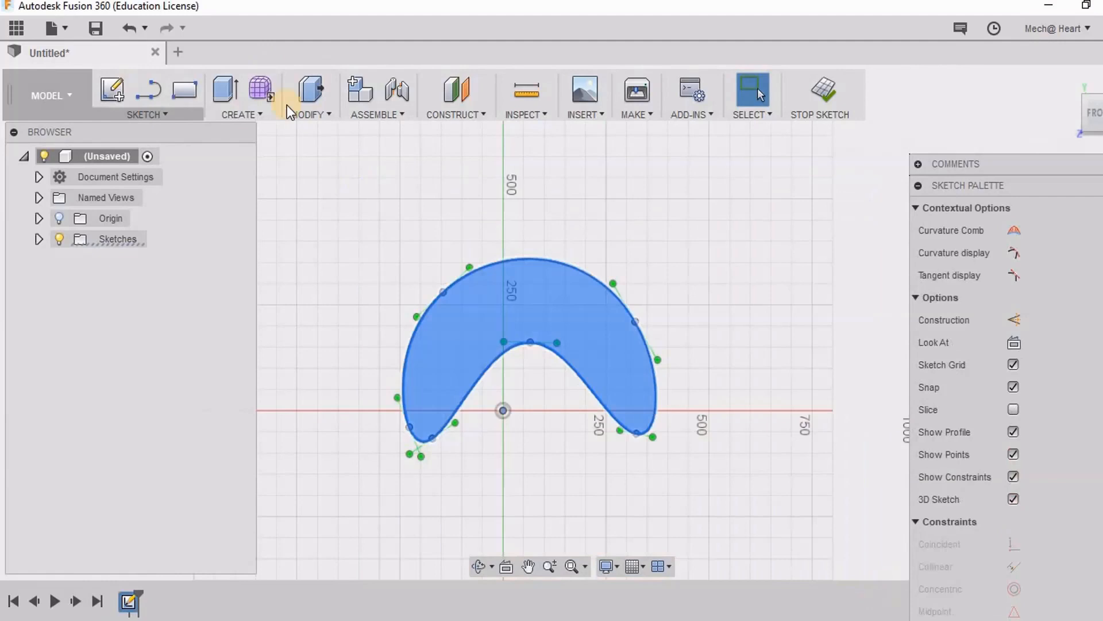
left_click(172, 115)
left_click(188, 459)
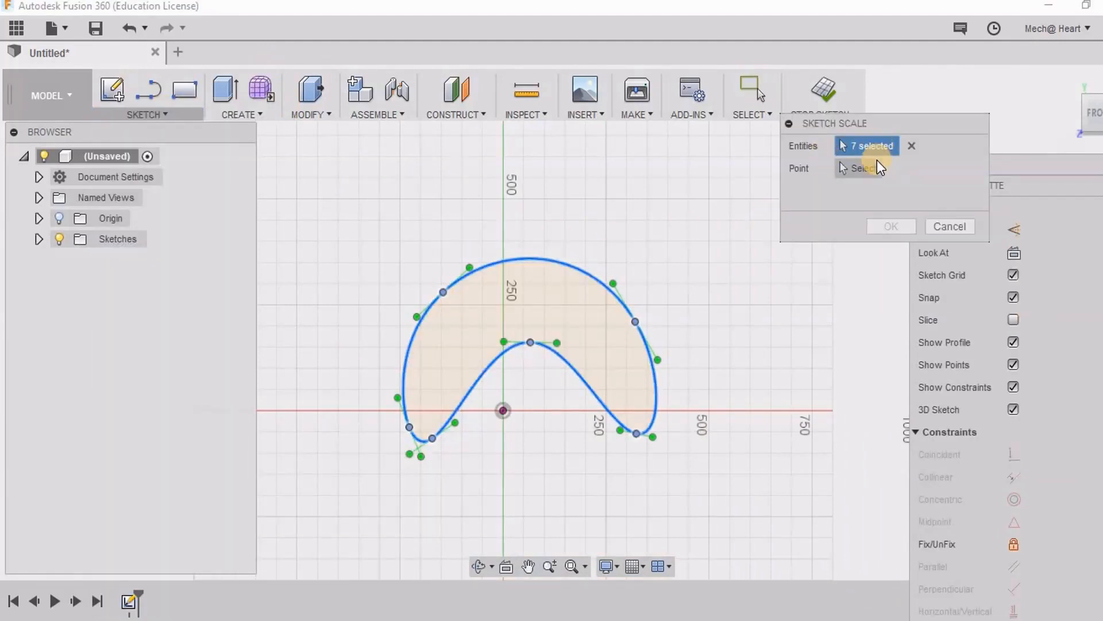
left_click(857, 168)
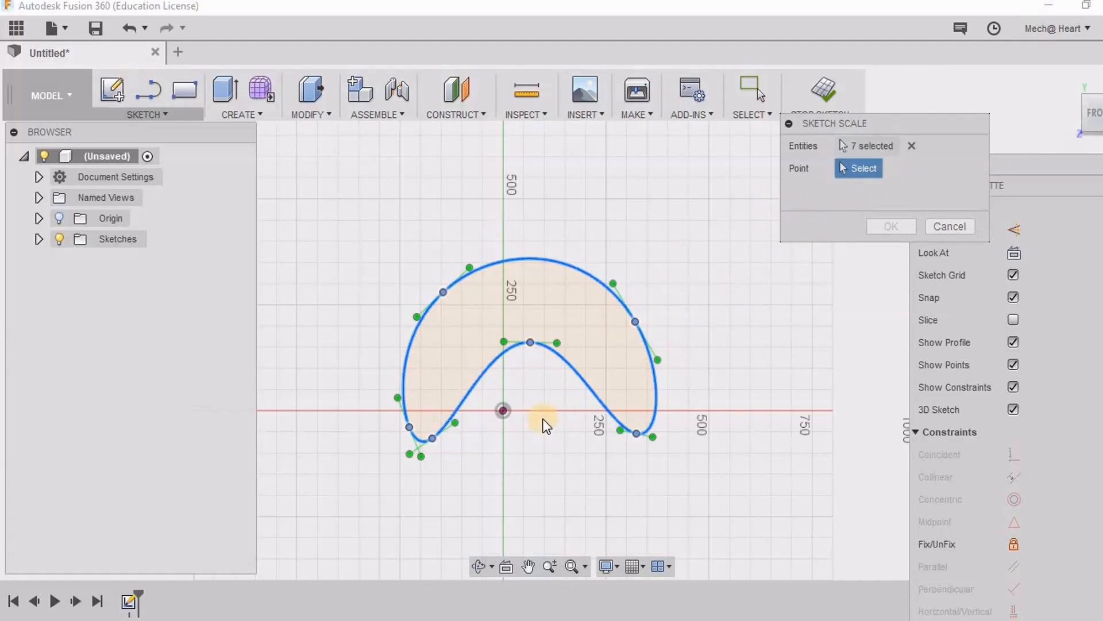
left_click(503, 410)
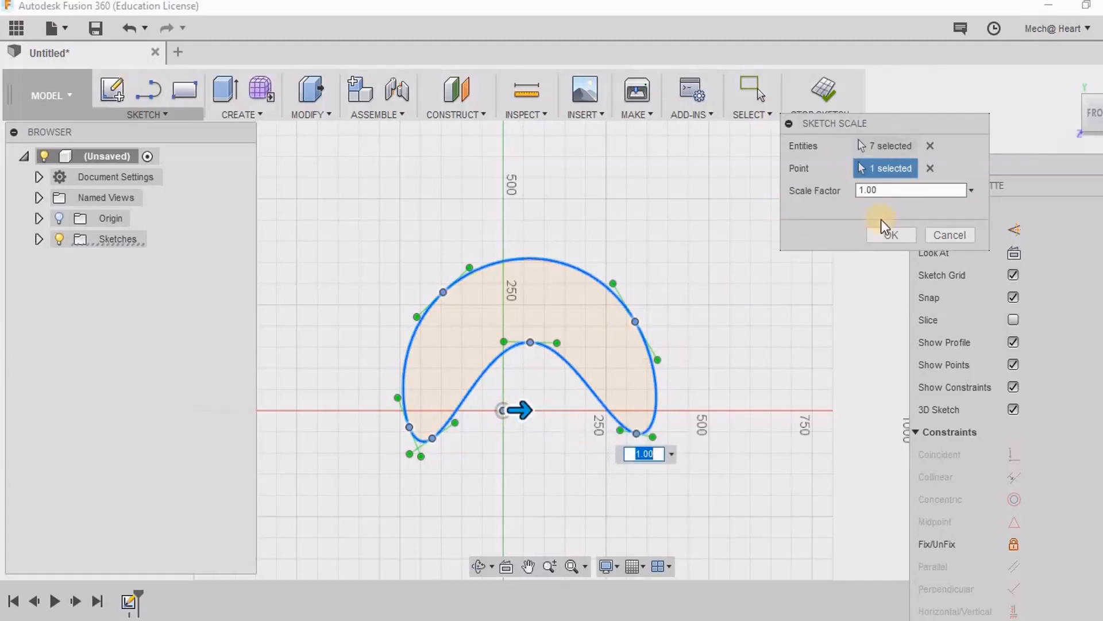
Step: Try a scale factor of 2 on the spline, and apply a factor of 0.5 instead
left_click(892, 192)
double_click(892, 192)
type("2")
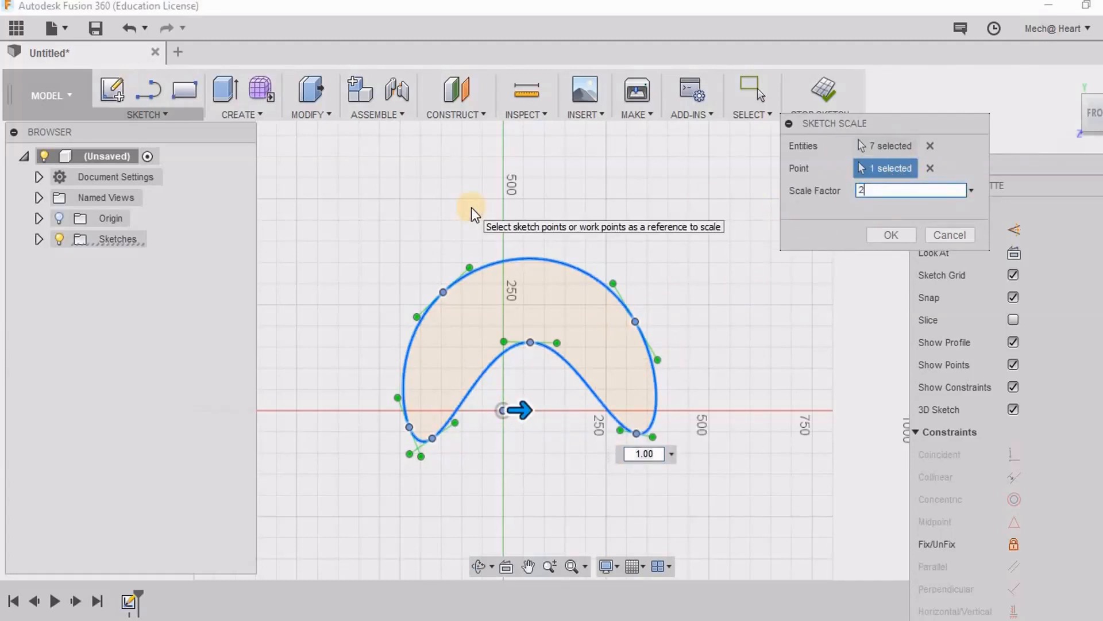
key("BackSpace")
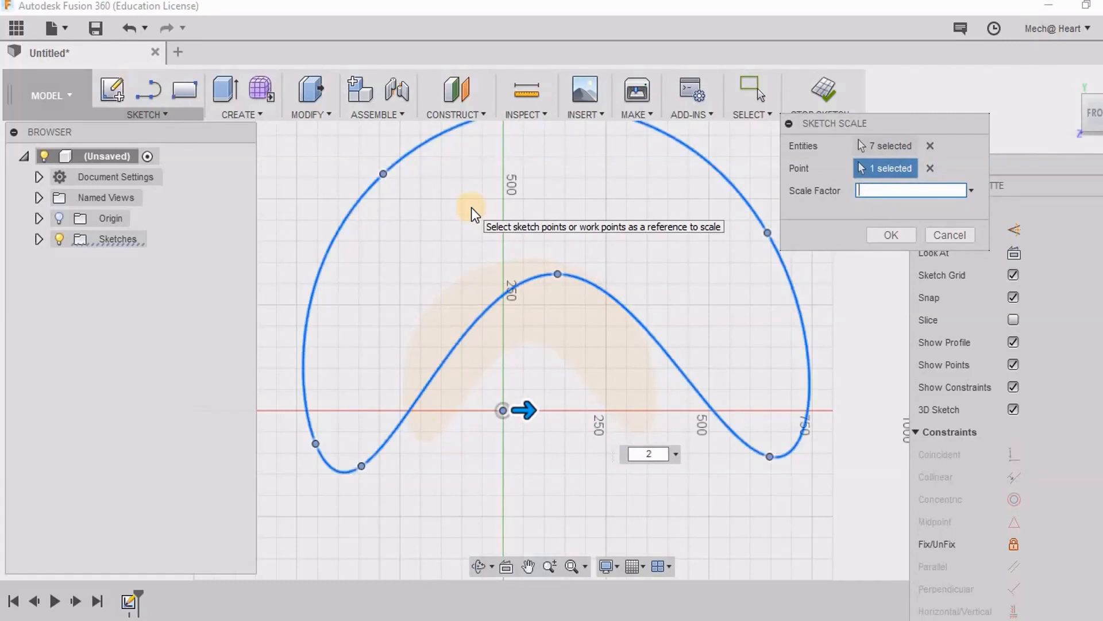
type(".5")
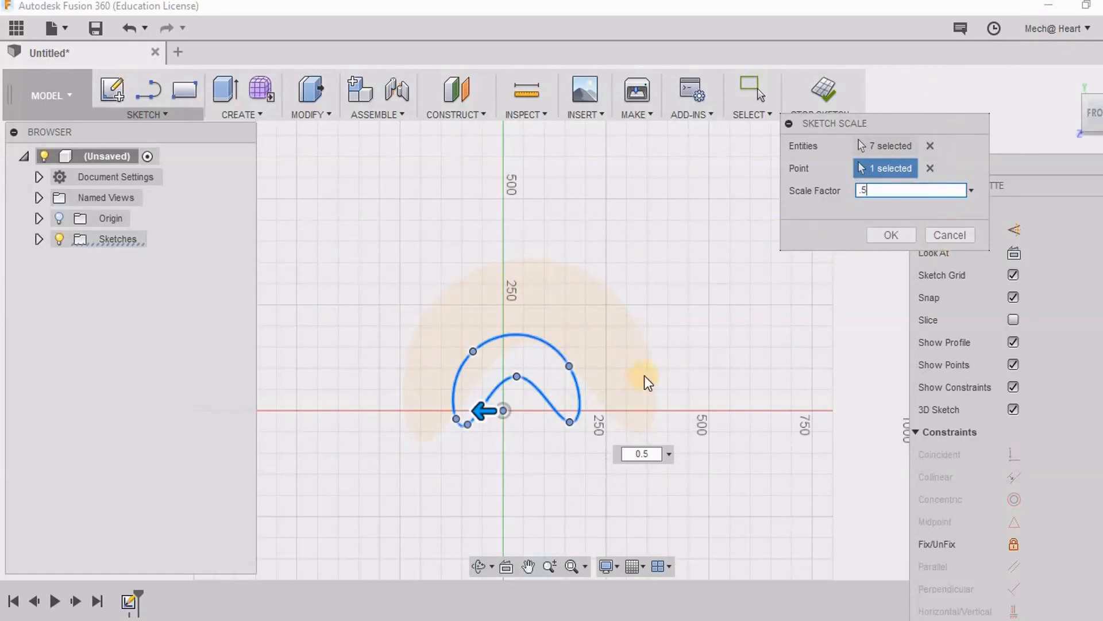
left_click(901, 235)
scroll(612, 381, "down", 3)
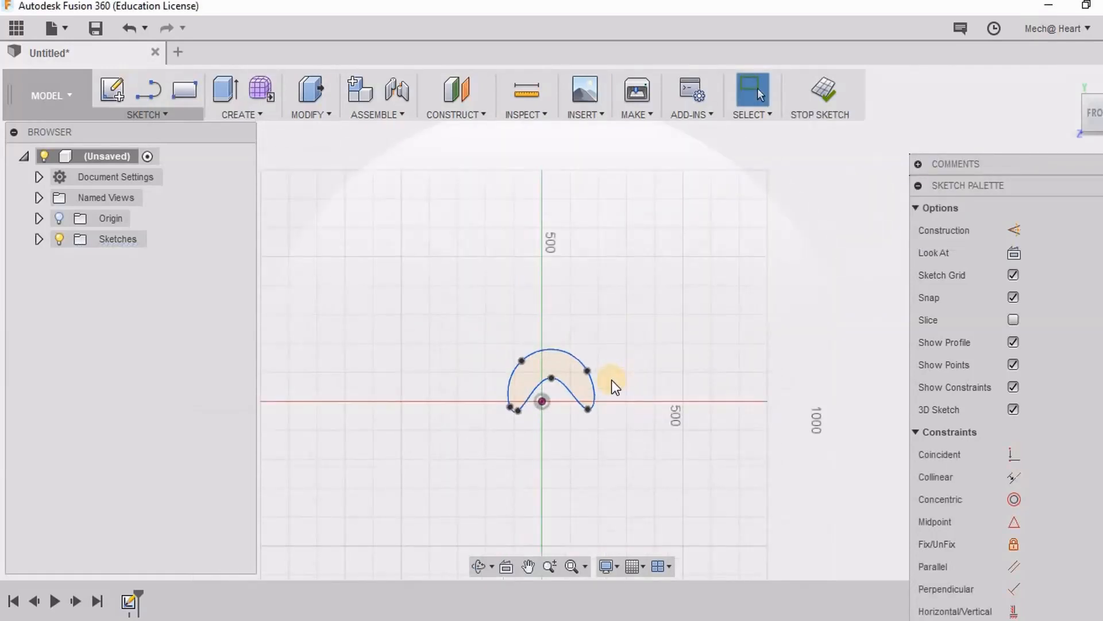
scroll(611, 380, "up", 4)
scroll(611, 381, "down", 2)
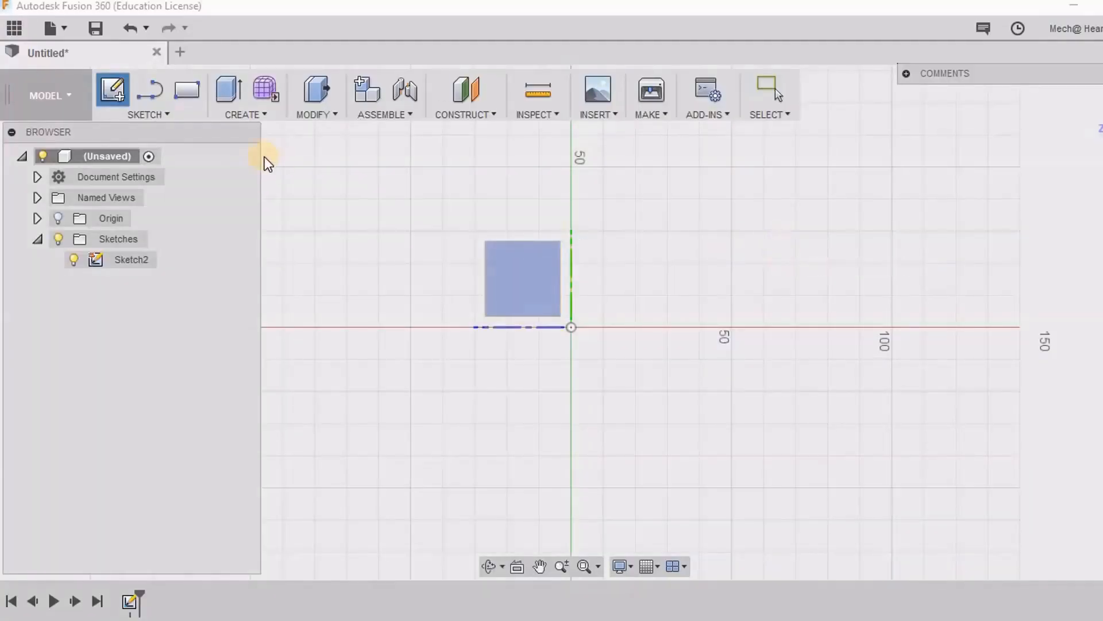
Step: Create a new sketch and draw a two-point rectangle about 20 mm wide, above and to the left of the origin
left_click(140, 115)
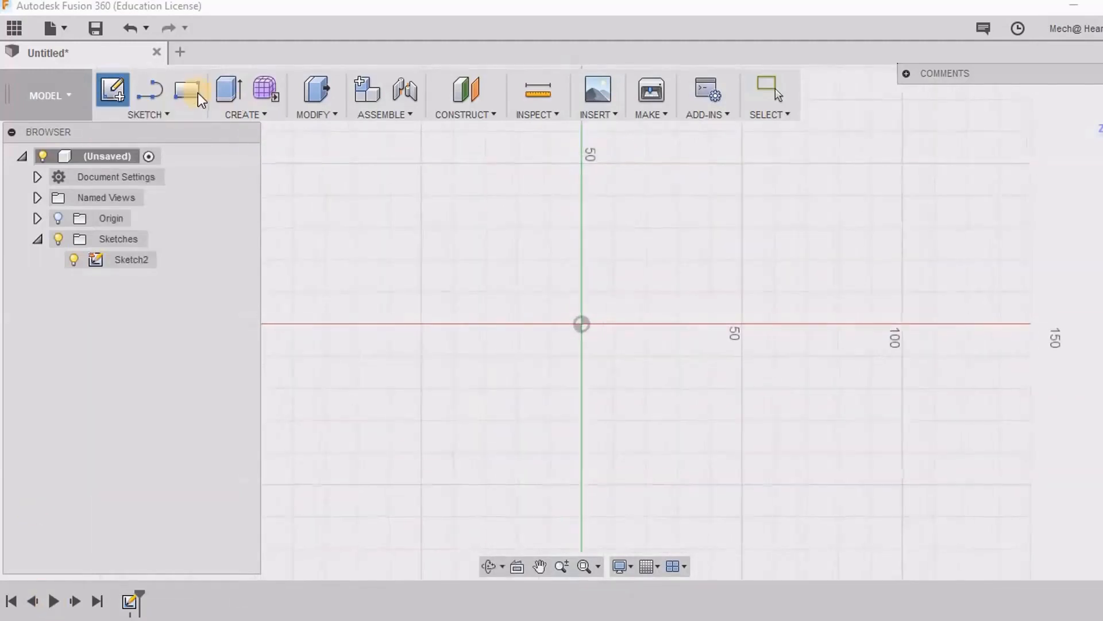
left_click(195, 91)
left_click(439, 213)
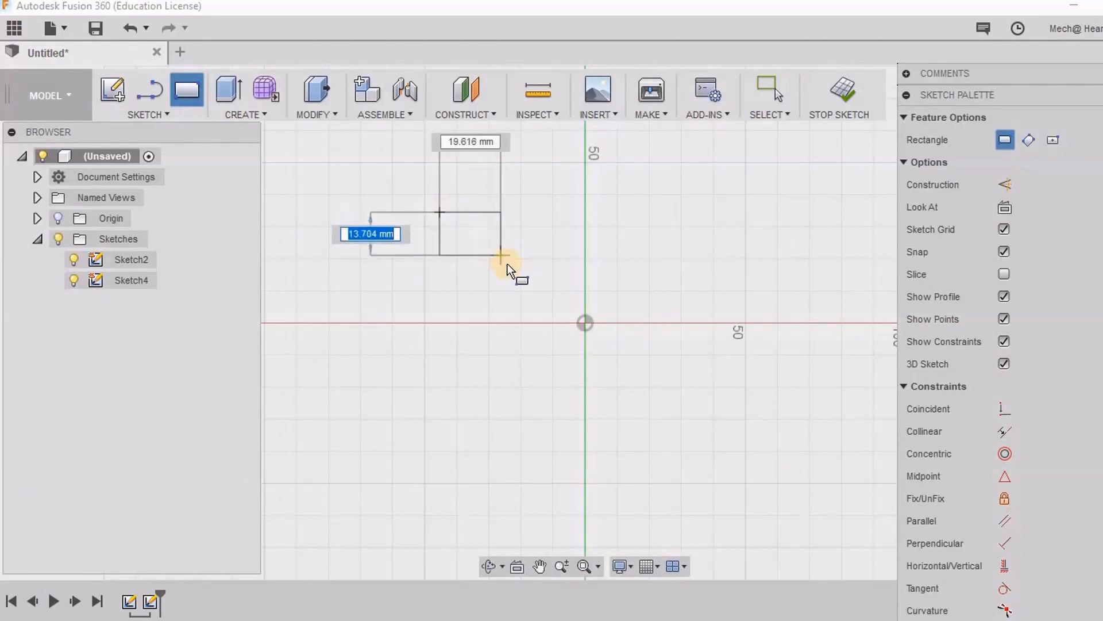
left_click(507, 264)
middle_click_drag(600, 383, 558, 369)
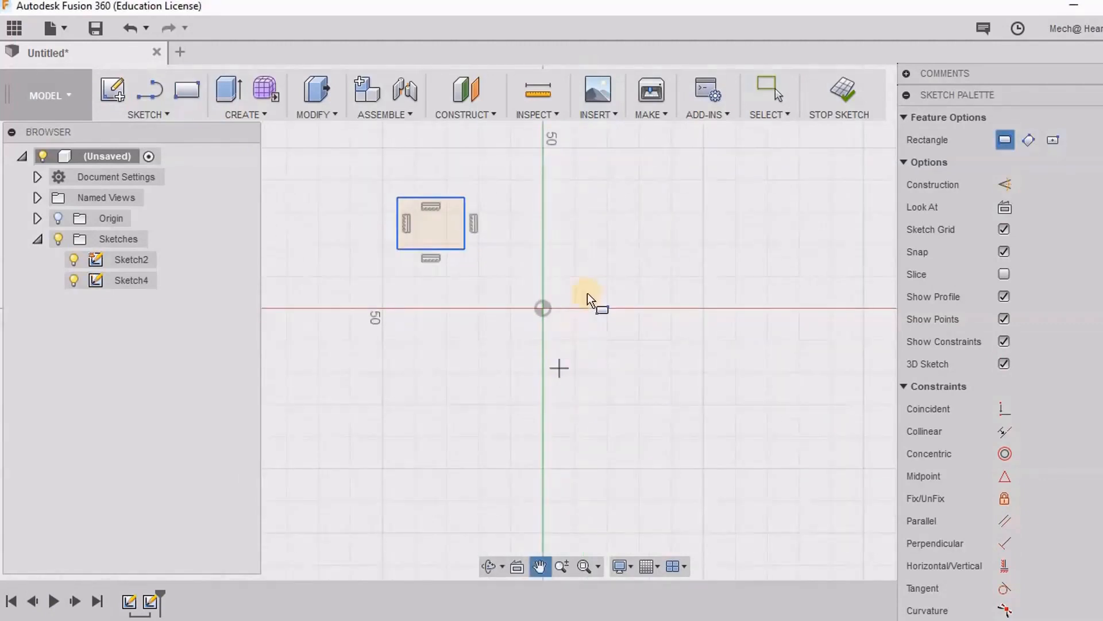
right_click(716, 226)
left_click(661, 227)
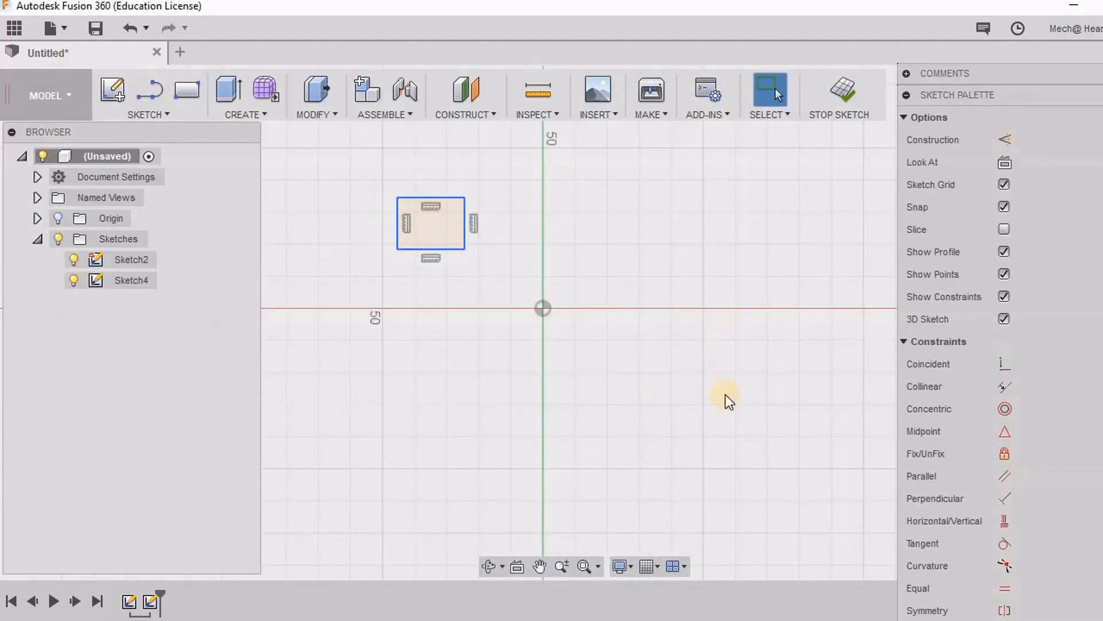
Step: Start a sketch Circular Pattern and arrange its dialog and the Sketch Palette clear of each other
scroll(433, 416, "down", 4)
scroll(606, 302, "up", 4)
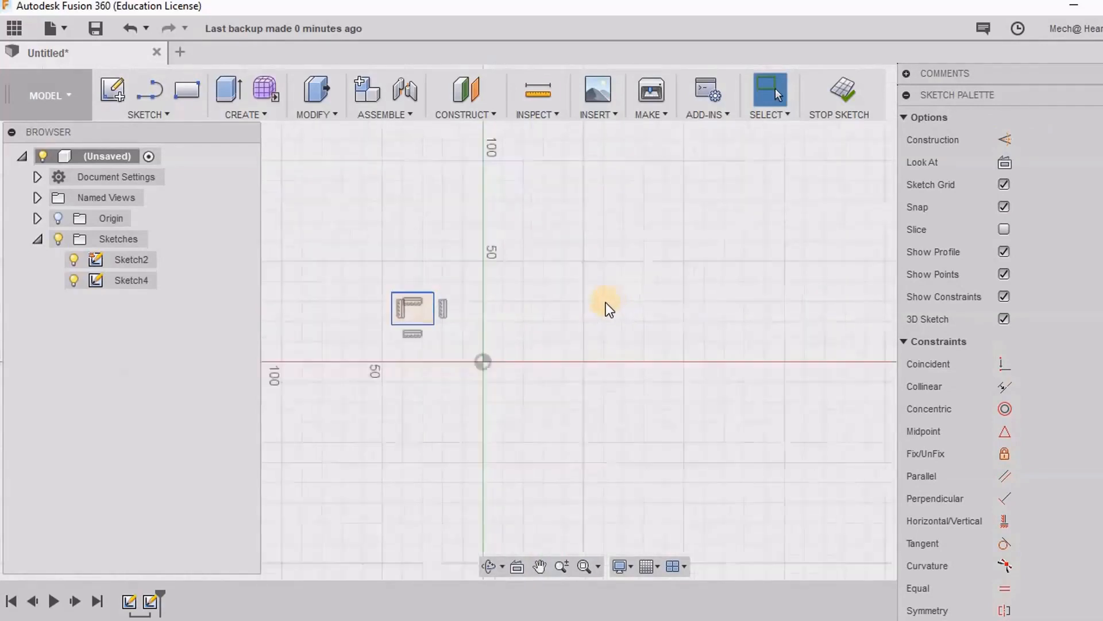
middle_click_drag(521, 377, 655, 332)
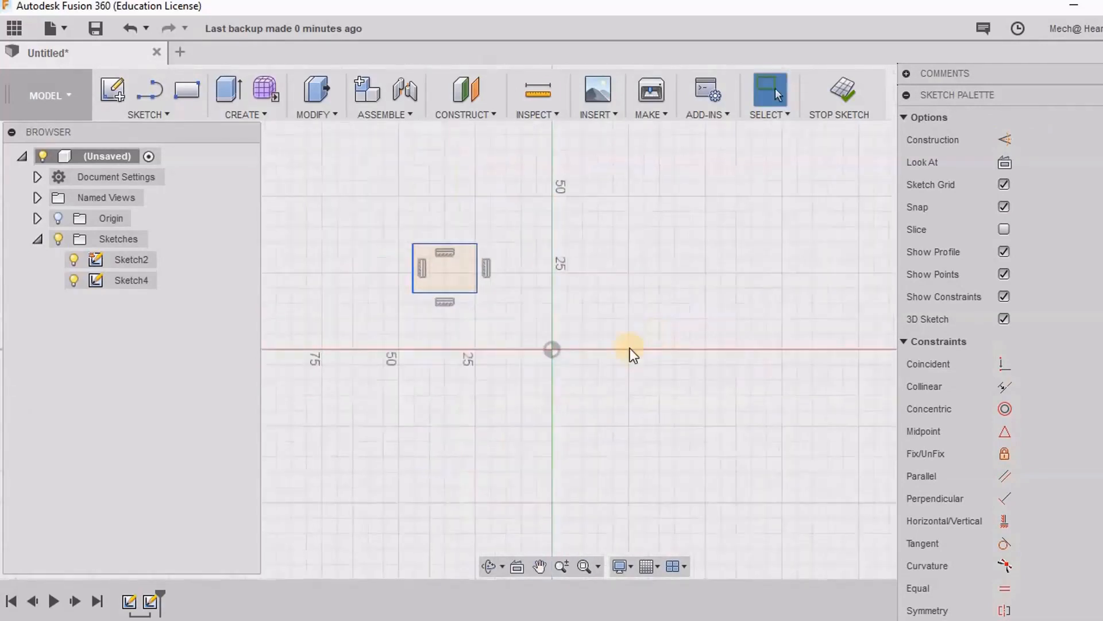
left_click(151, 113)
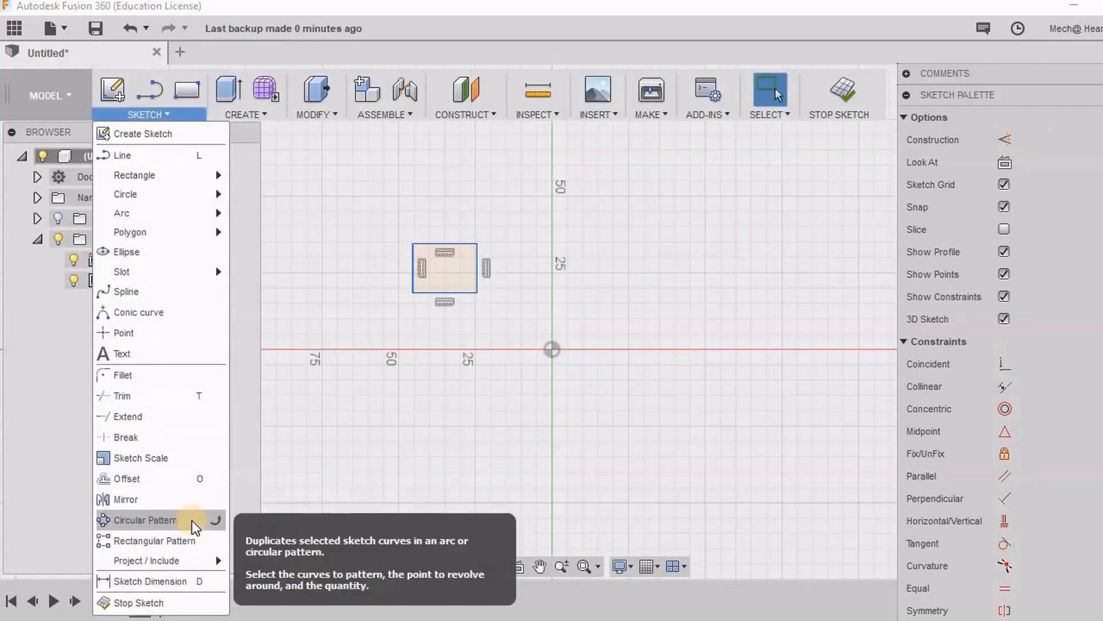
left_click(195, 520)
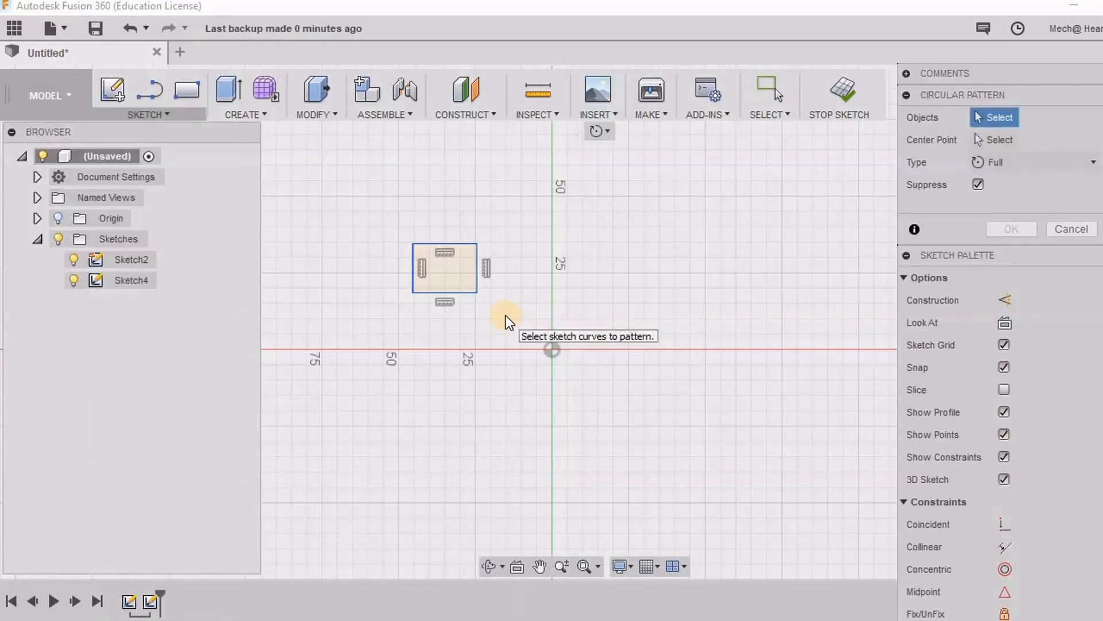
mouse_move(975, 110)
left_mouse_down()
mouse_move(850, 125)
mouse_move(832, 147)
left_mouse_up()
mouse_move(920, 257)
left_mouse_down()
mouse_move(1075, 218)
mouse_move(1069, 95)
left_mouse_up()
left_click_drag(845, 89, 837, 190)
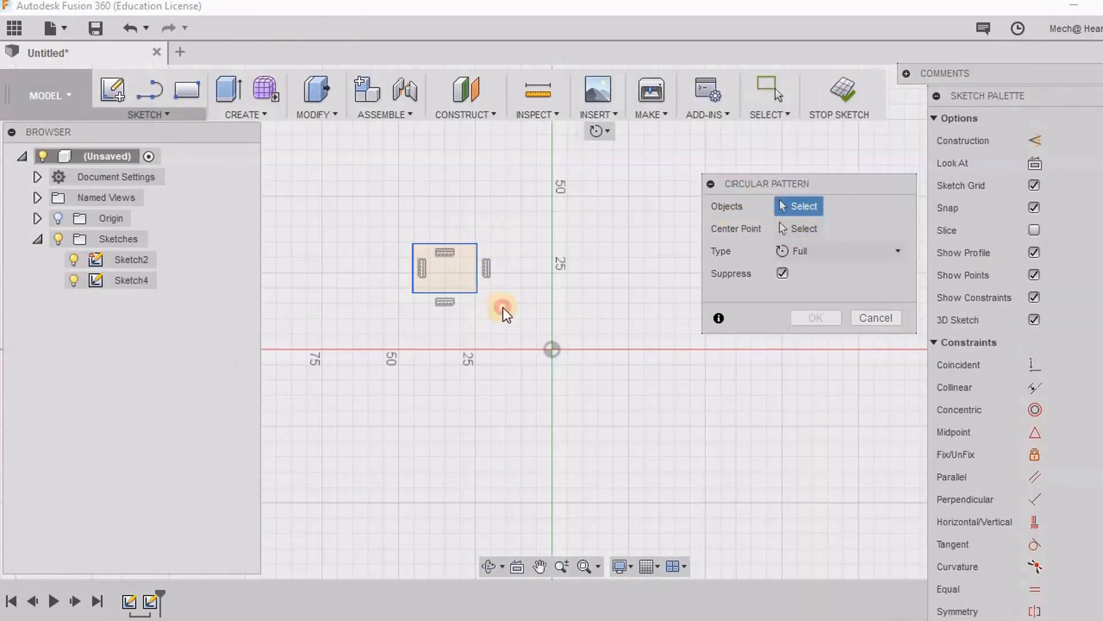
Step: Select all lines and corner points of the rectangle as pattern objects and the sketch origin as the center point
left_click_drag(503, 306, 362, 218)
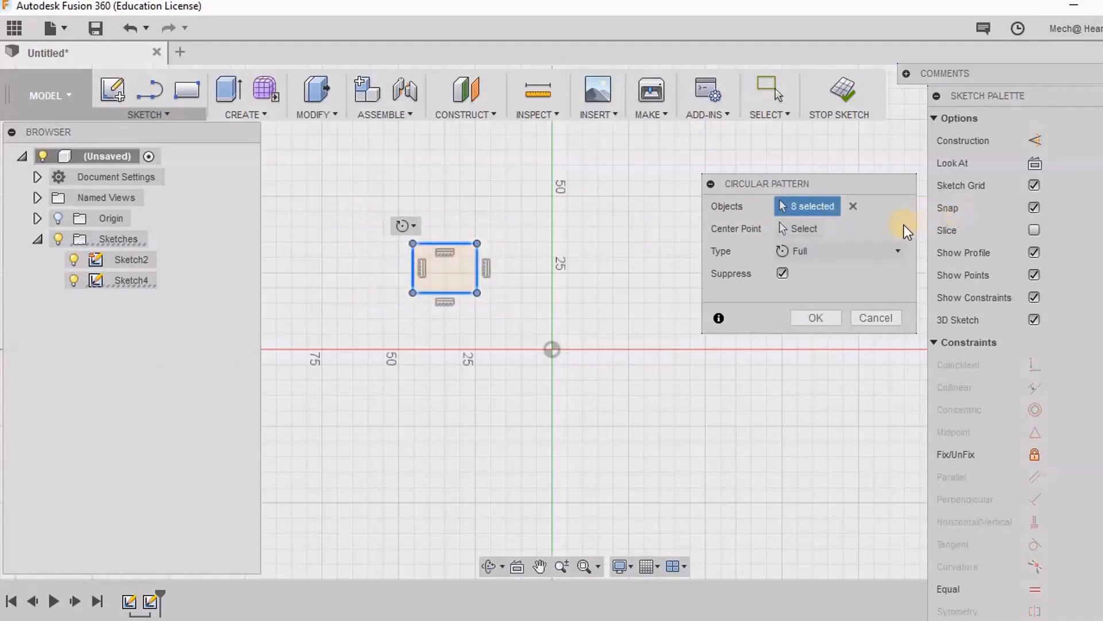
left_click(799, 229)
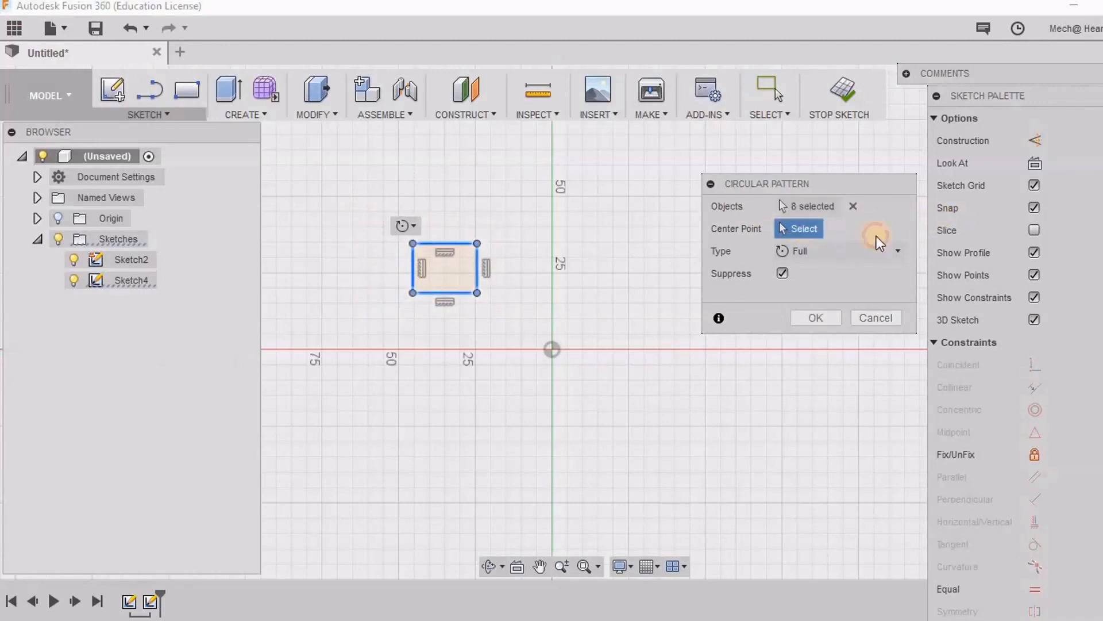
left_click(553, 349)
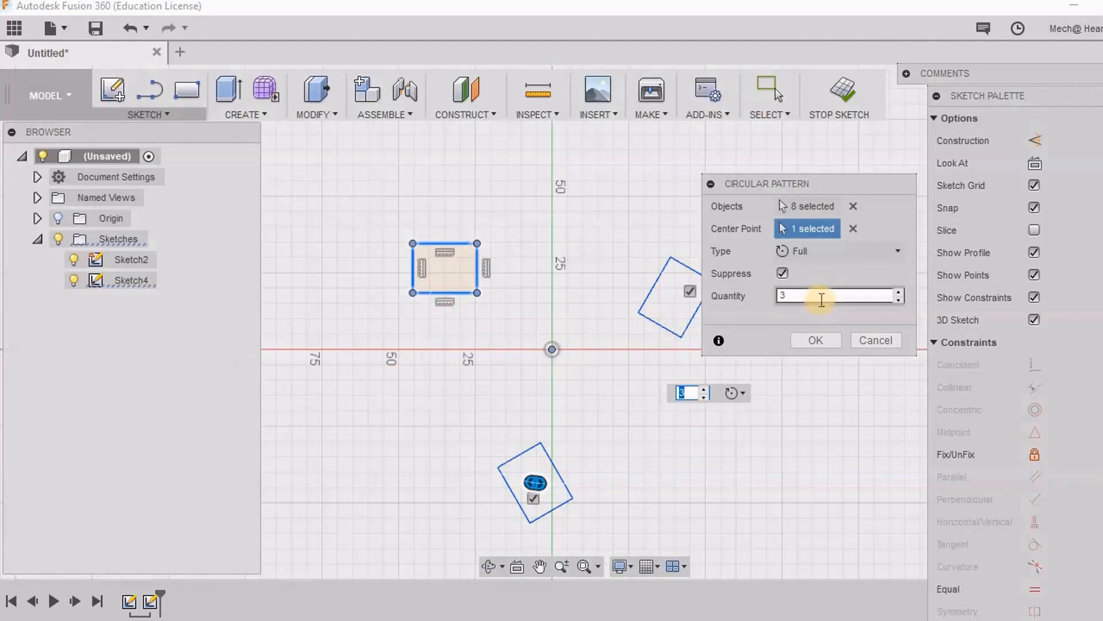
Step: Try the Angle pattern type over 180 degrees with a quantity of 5, and return to the Full type
left_click(840, 253)
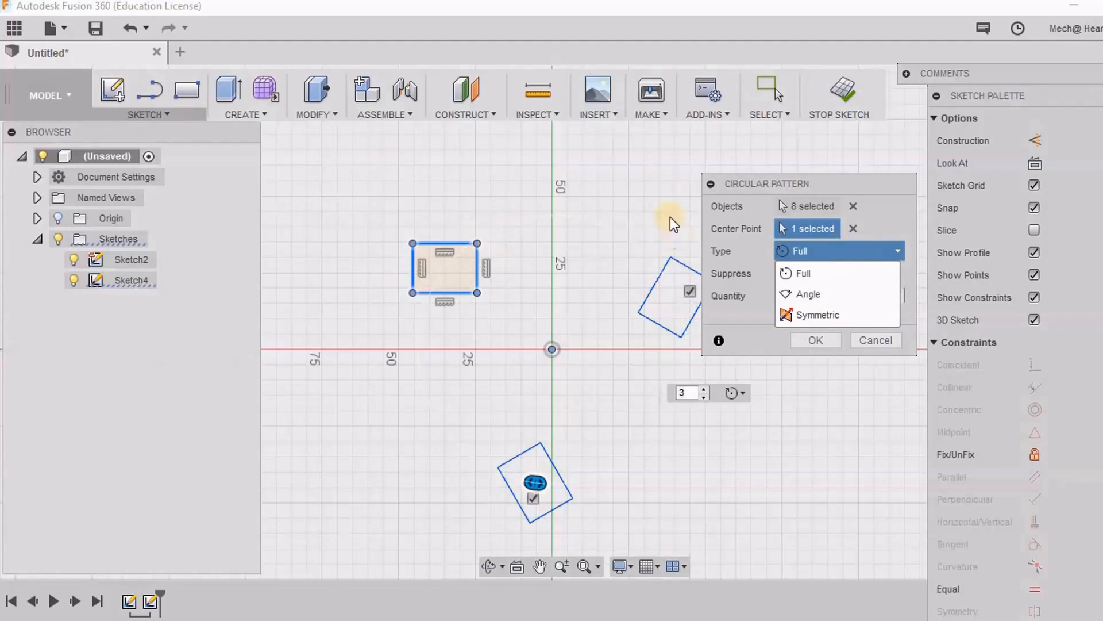
left_click_drag(756, 189, 729, 153)
left_click(635, 270)
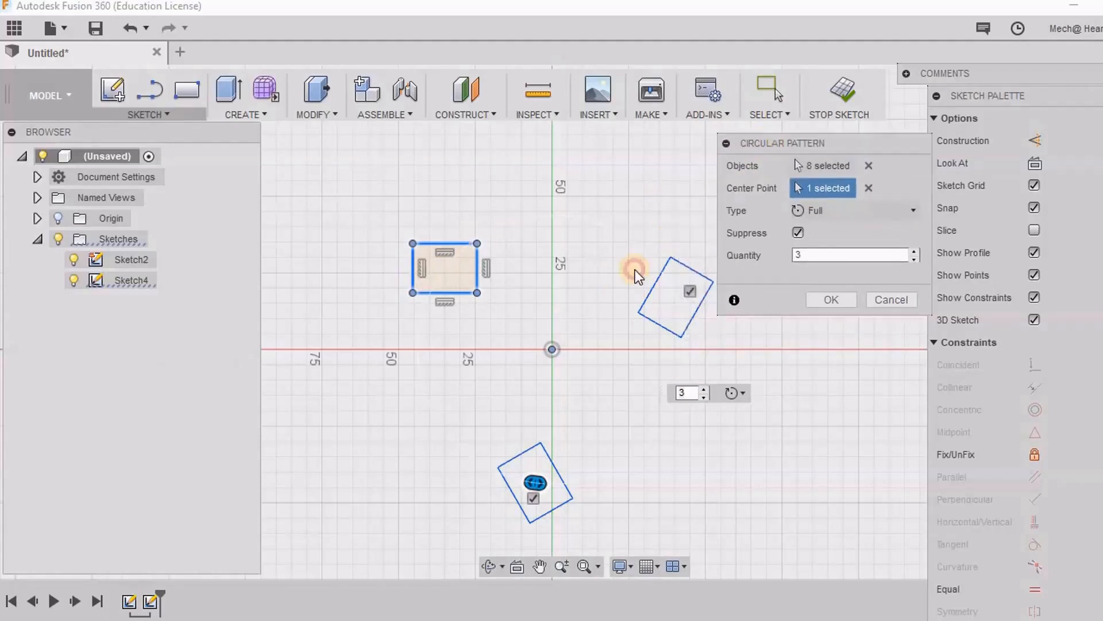
left_click(839, 209)
left_click(842, 254)
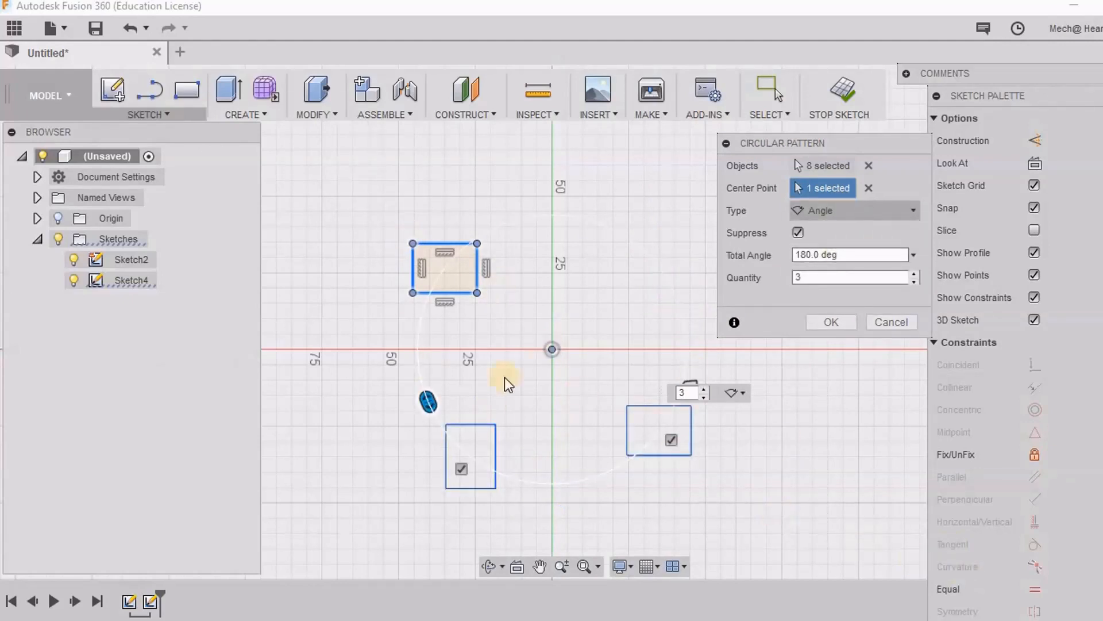
left_click(915, 274)
left_click(915, 274)
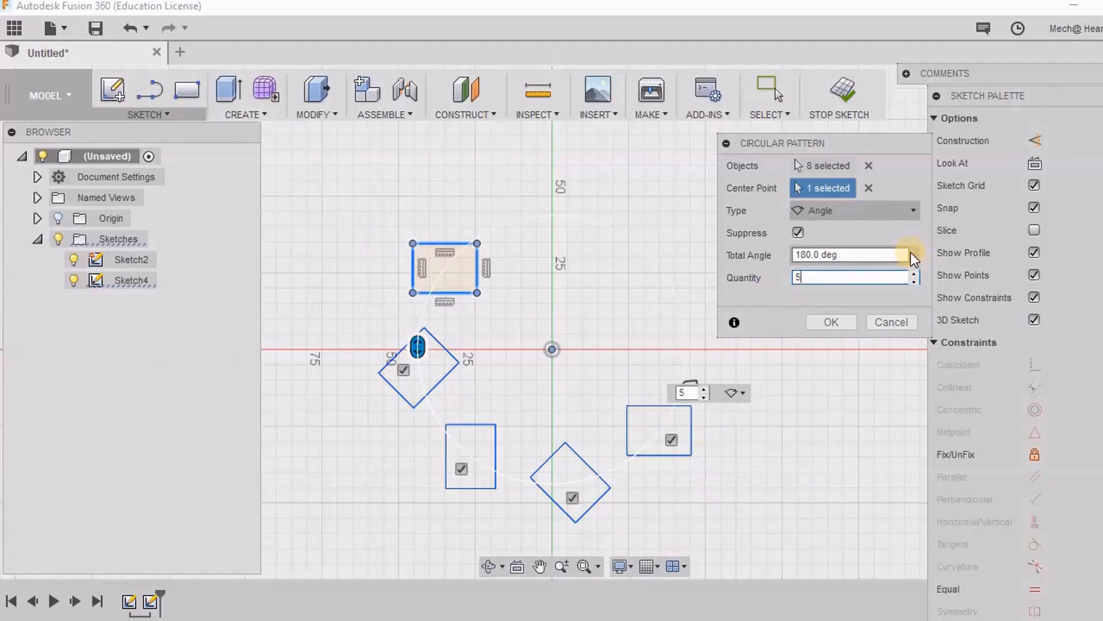
left_click(909, 215)
left_click(808, 233)
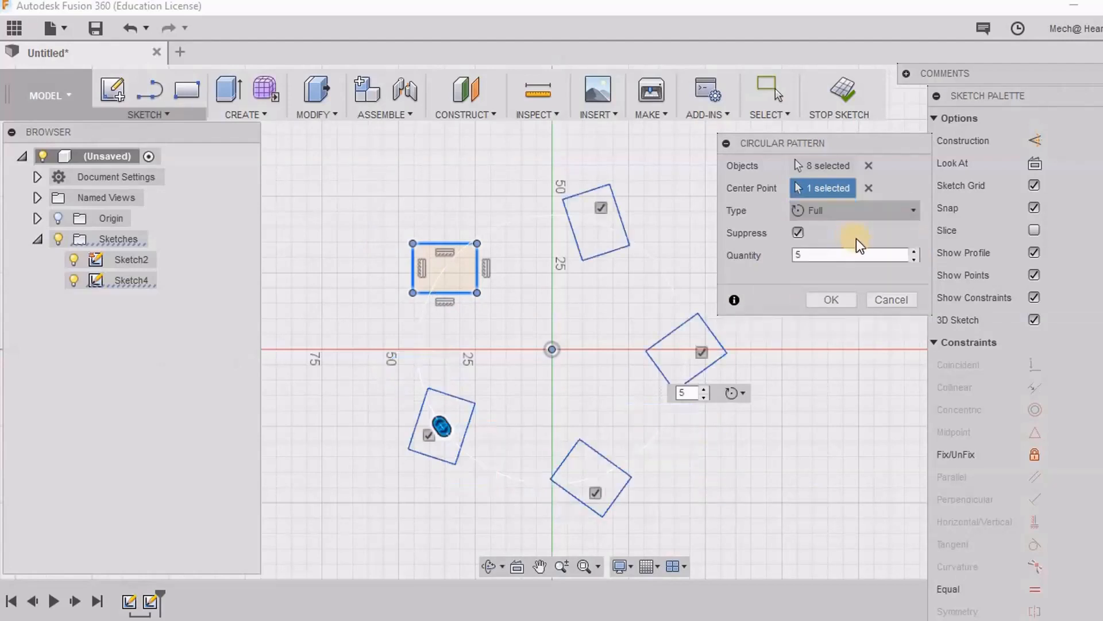
Step: Switch the circular pattern type to Symmetric and set the quantity to 4
left_click(917, 211)
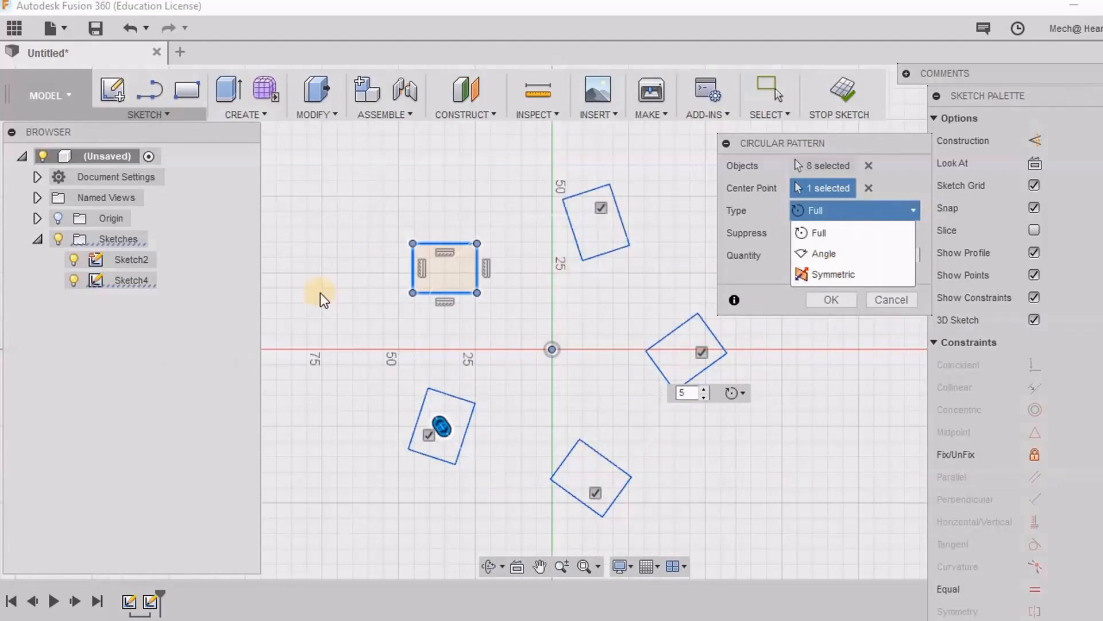
left_click(837, 275)
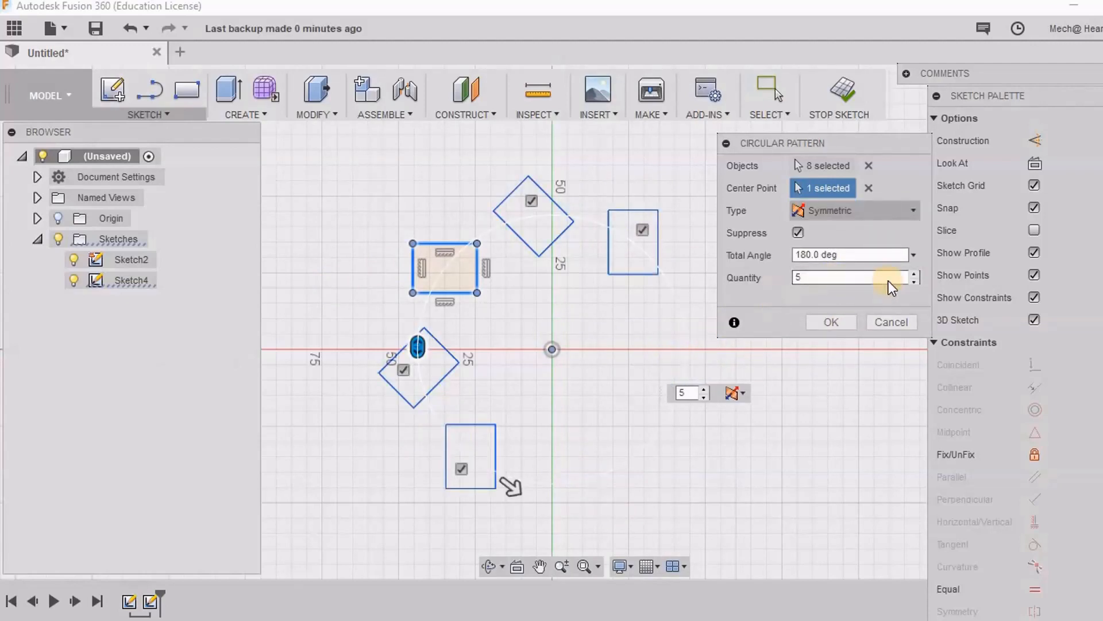
left_click(915, 282)
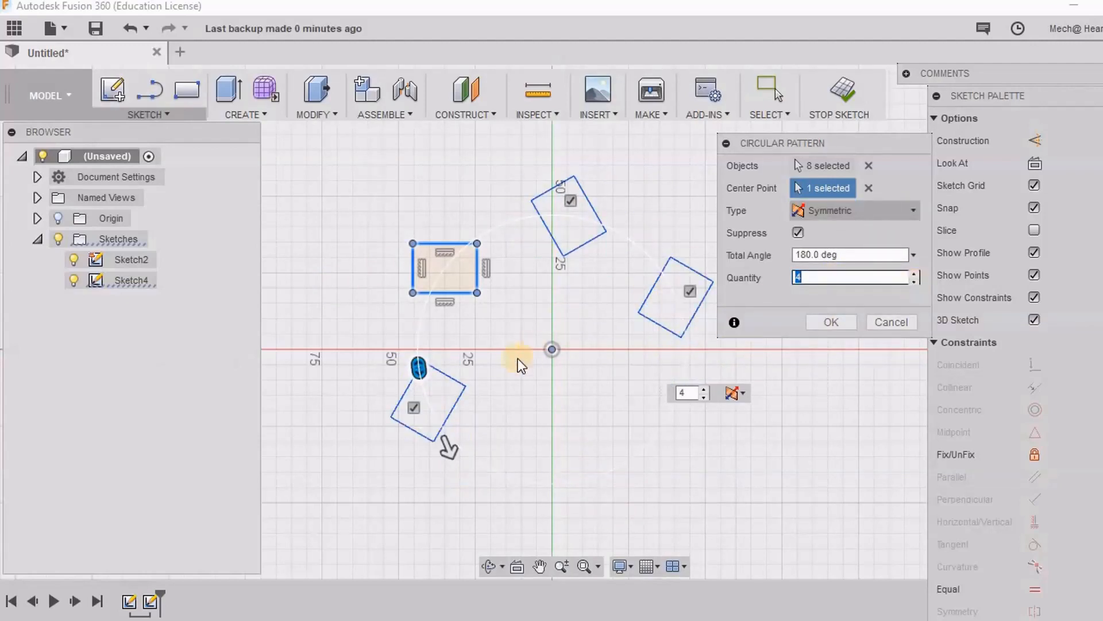
Step: Try the Symmetric circular pattern with a total angle of 360 degrees and a quantity of 6
left_click(913, 257)
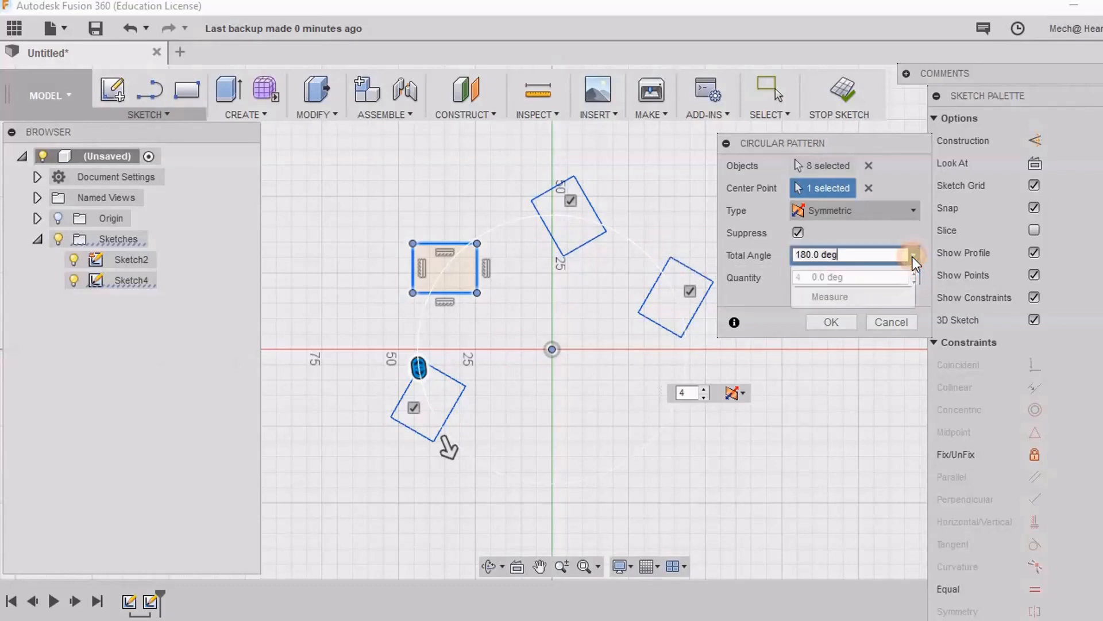
left_click(862, 237)
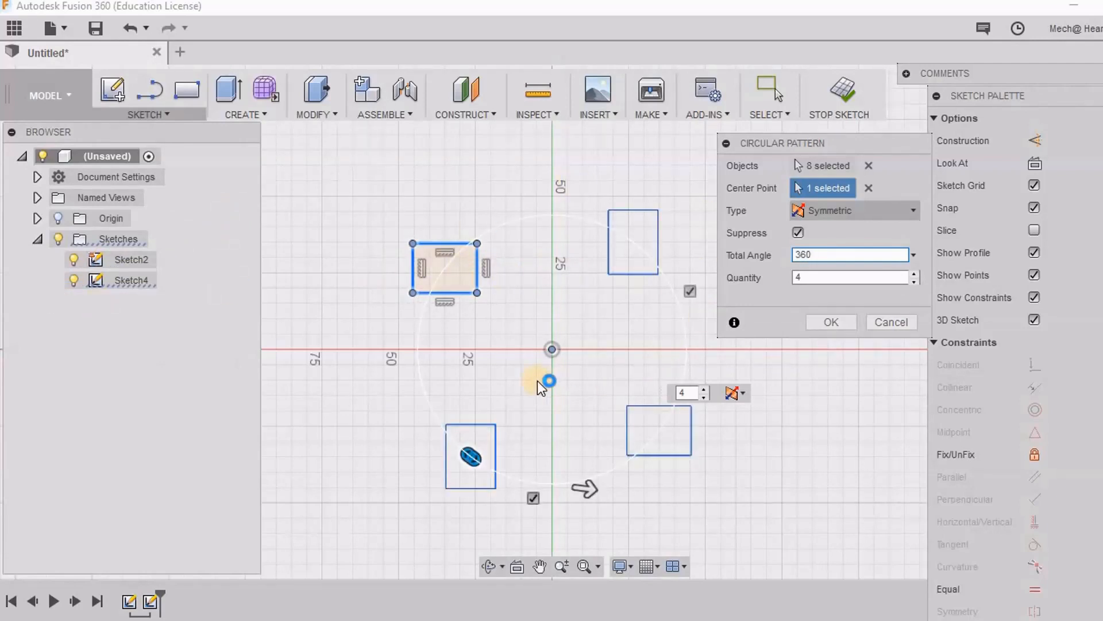
left_click(915, 274)
left_click(915, 274)
Step: Set the symmetric pattern's total angle to 60 degrees and its quantity to 5
double_click(798, 255)
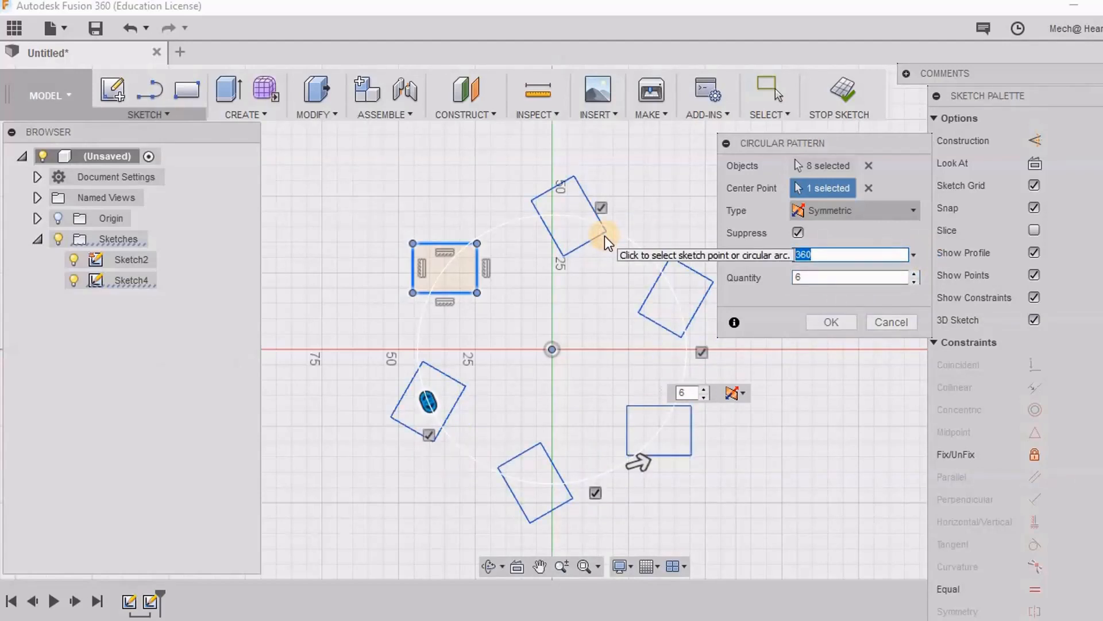
type("60")
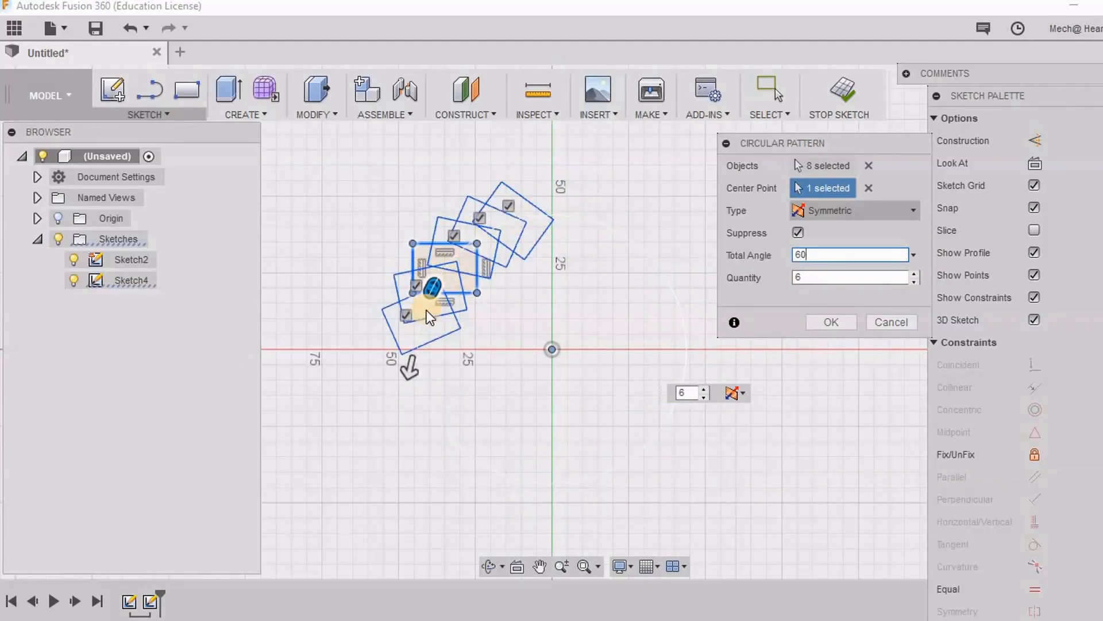
key("Tab")
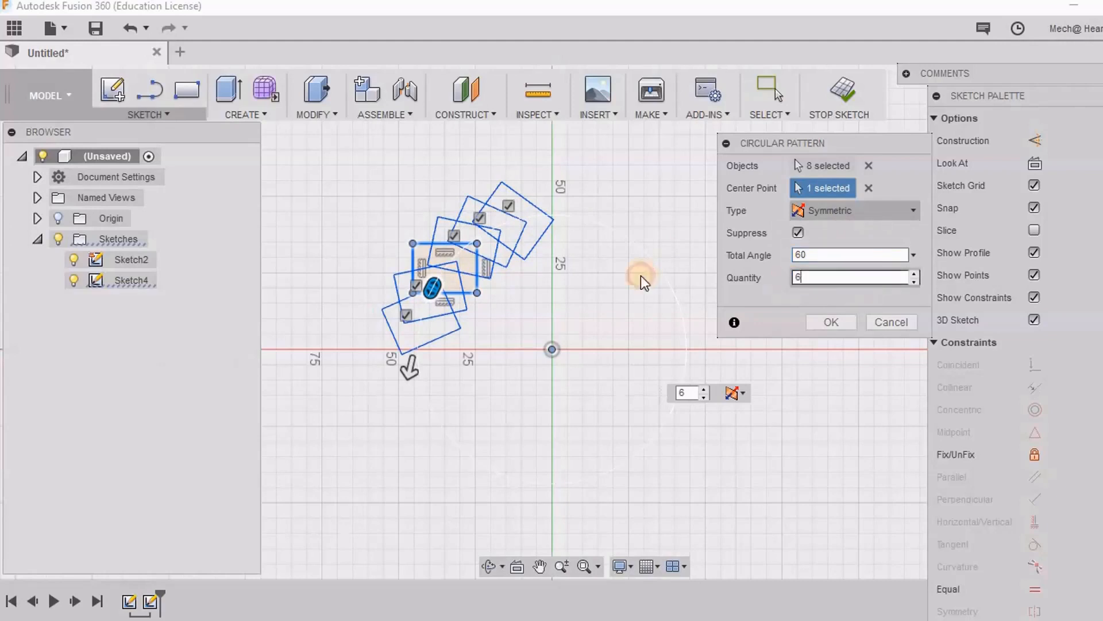
type("5")
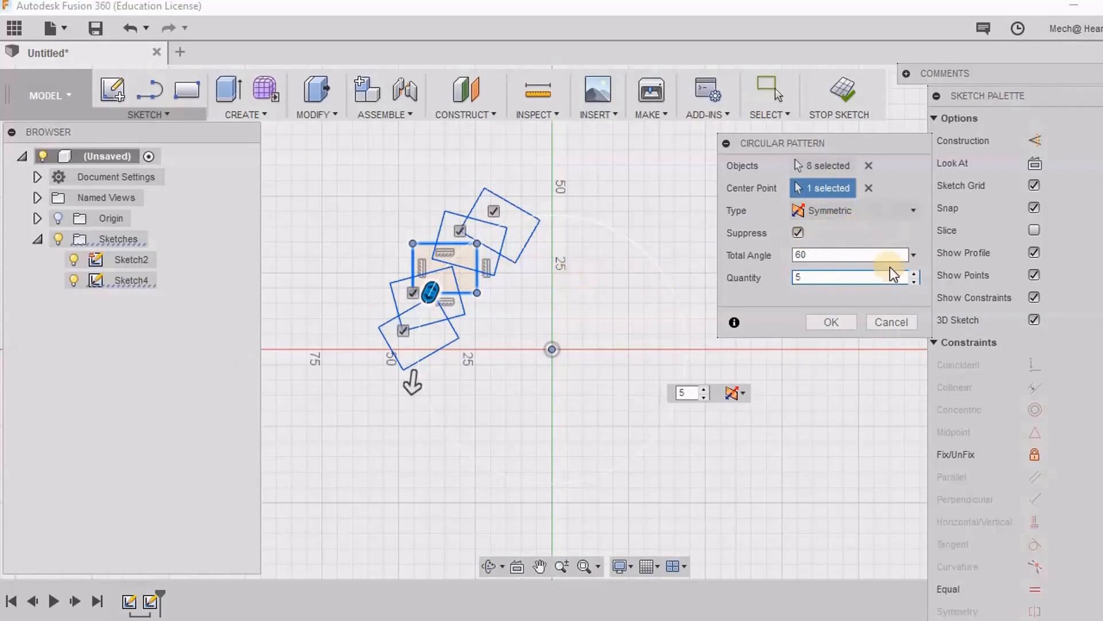
Step: Switch the circular pattern type to Full and suppress the two consecutive occurrences clockwise from the original rectangle
left_click(822, 213)
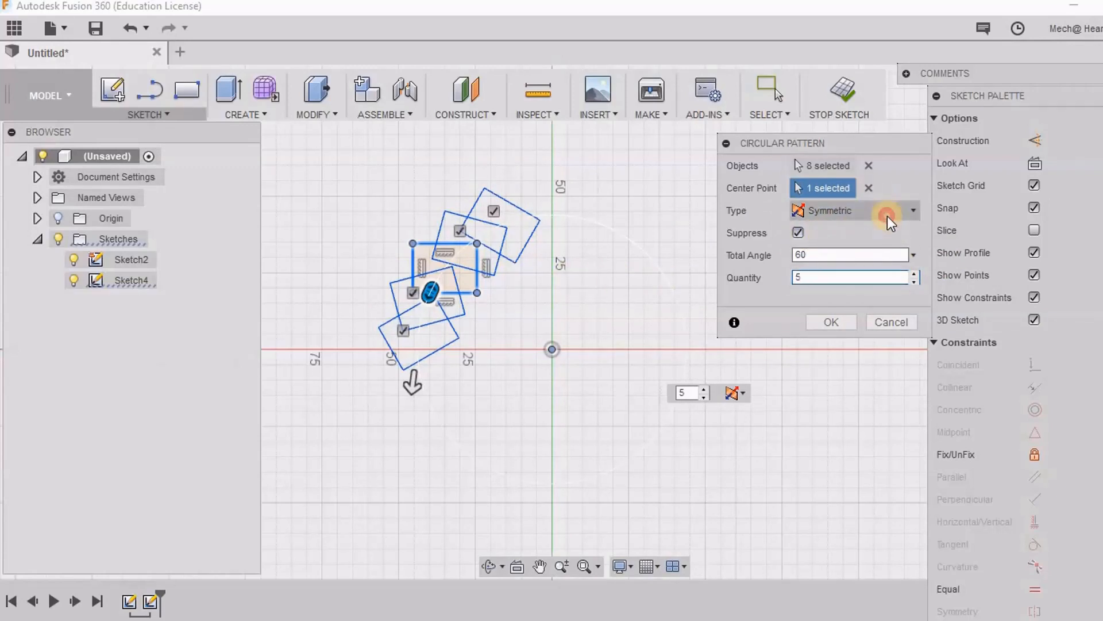
left_click(830, 233)
scroll(483, 352, "up", 3)
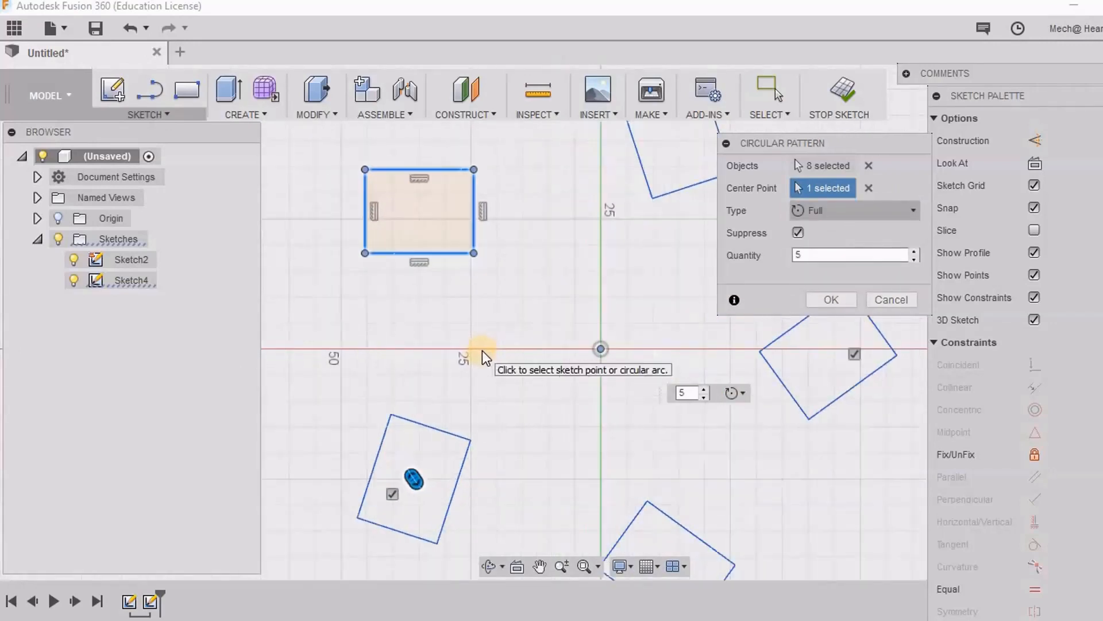
scroll(503, 355, "down", 6)
mouse_move(508, 354)
middle_mouse_down()
mouse_move(508, 308)
mouse_move(492, 369)
mouse_move(471, 362)
middle_mouse_up()
scroll(510, 315, "up", 3)
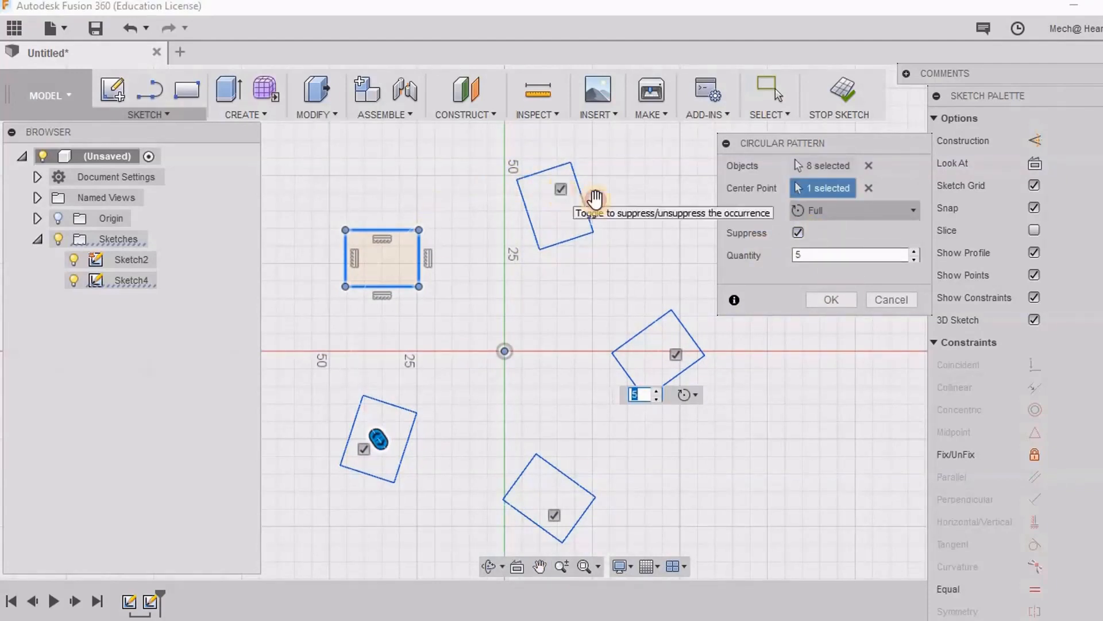
left_click(560, 190)
scroll(512, 352, "down", 4)
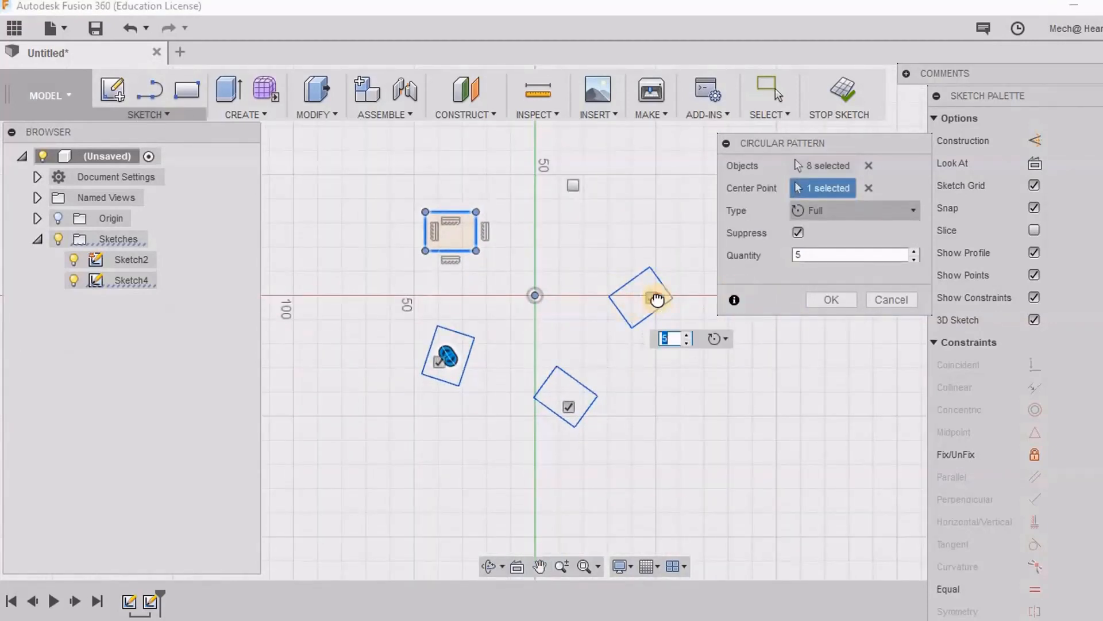
left_click(654, 298)
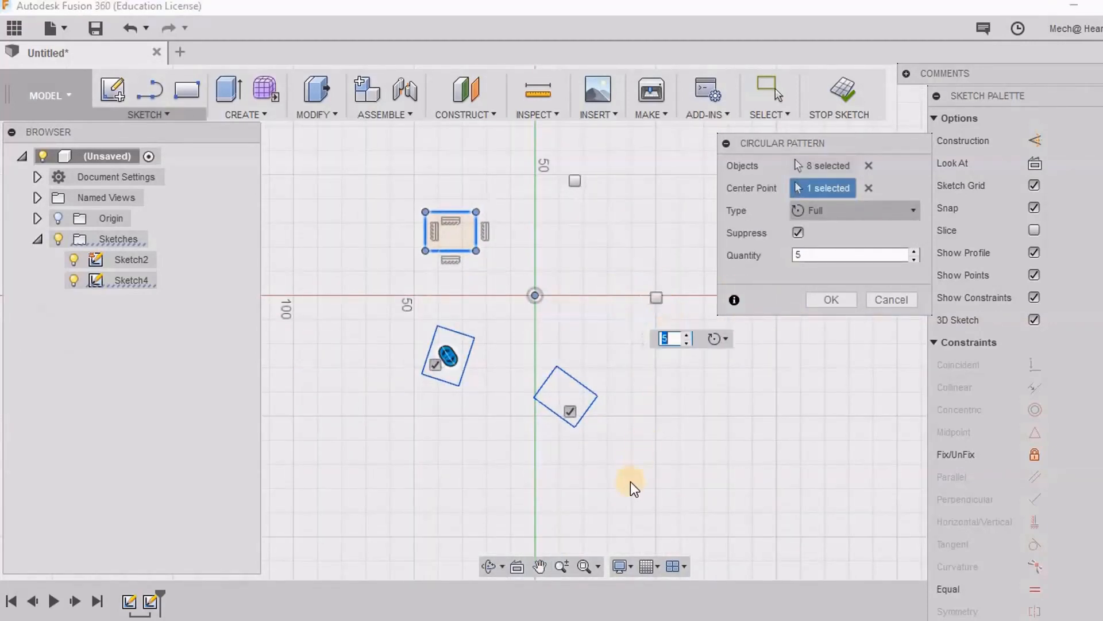
Step: Set the circular pattern's quantity to 6 and apply the pattern
left_click(915, 251)
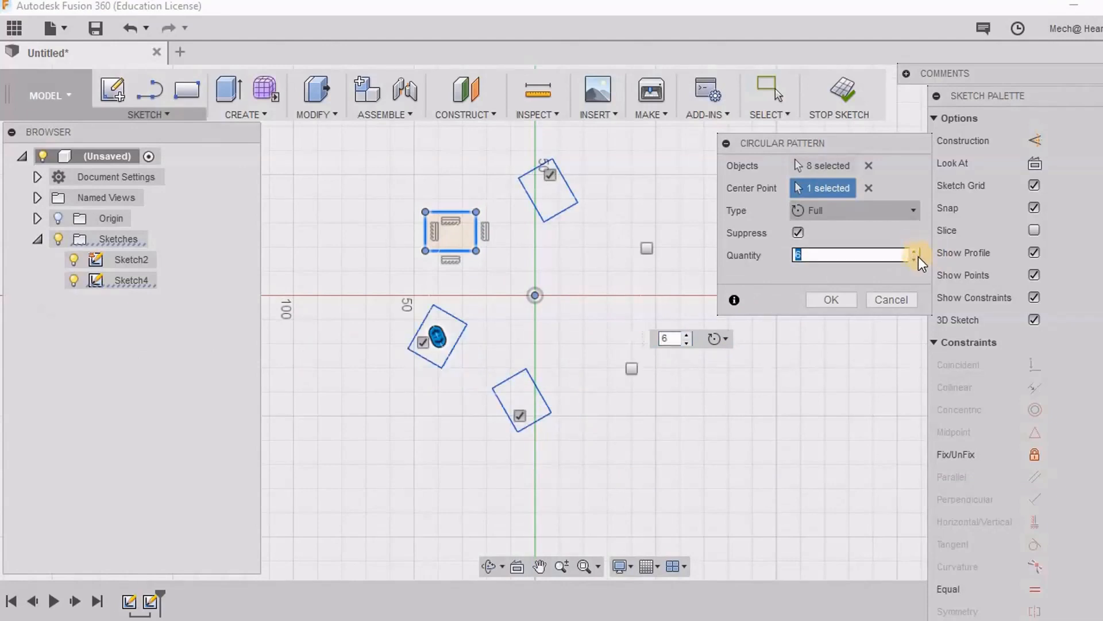
left_click(832, 300)
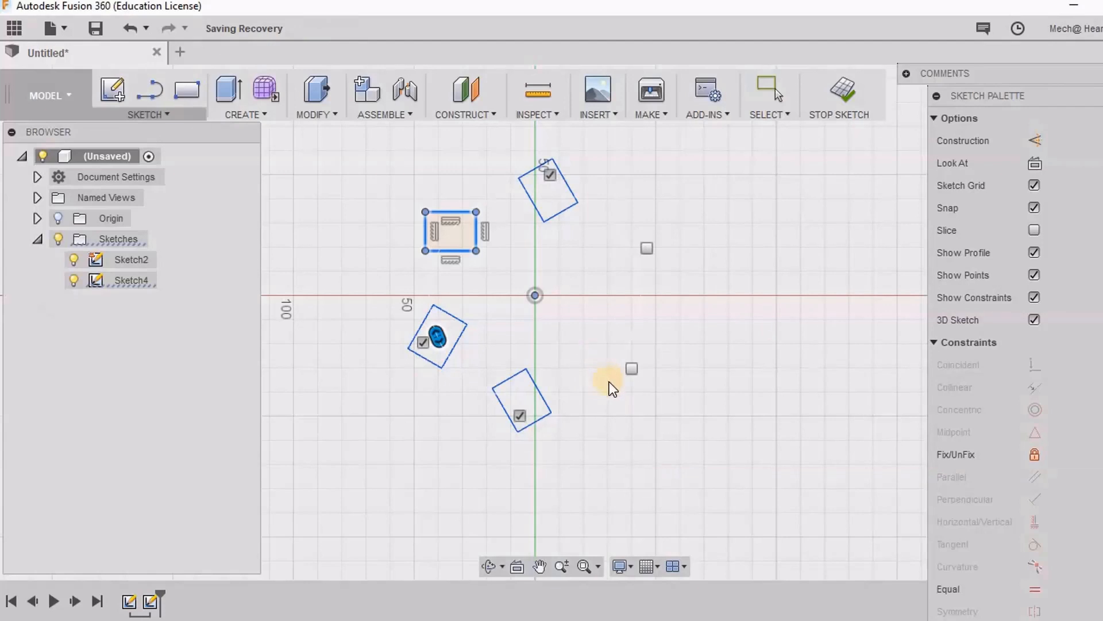
scroll(616, 434, "down", 3)
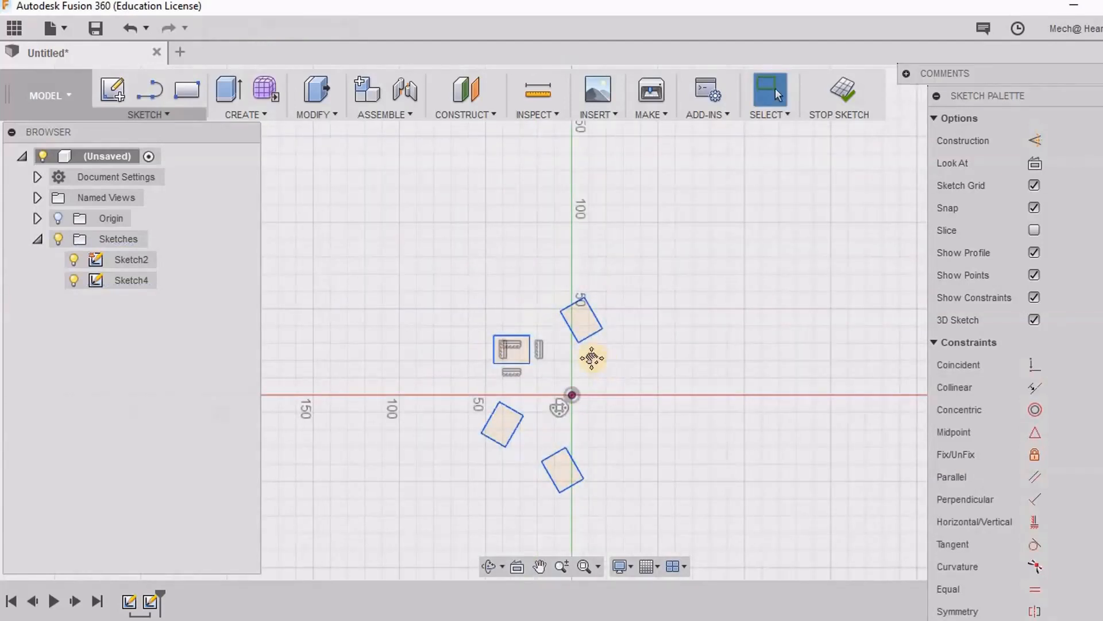
middle_click_drag(591, 352, 594, 282)
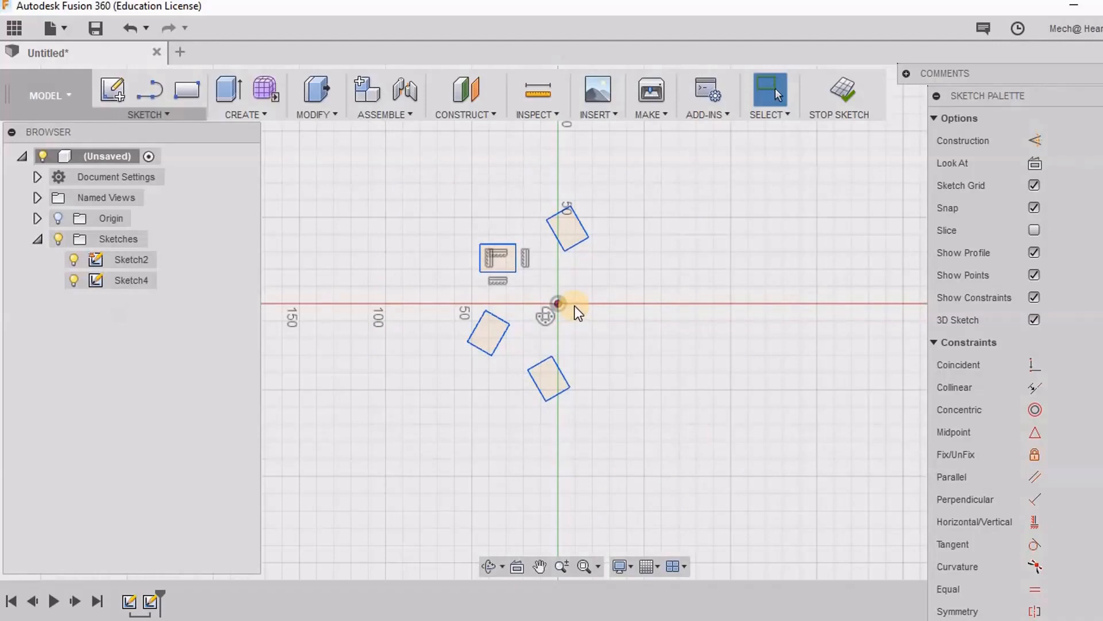
scroll(585, 373, "up", 3)
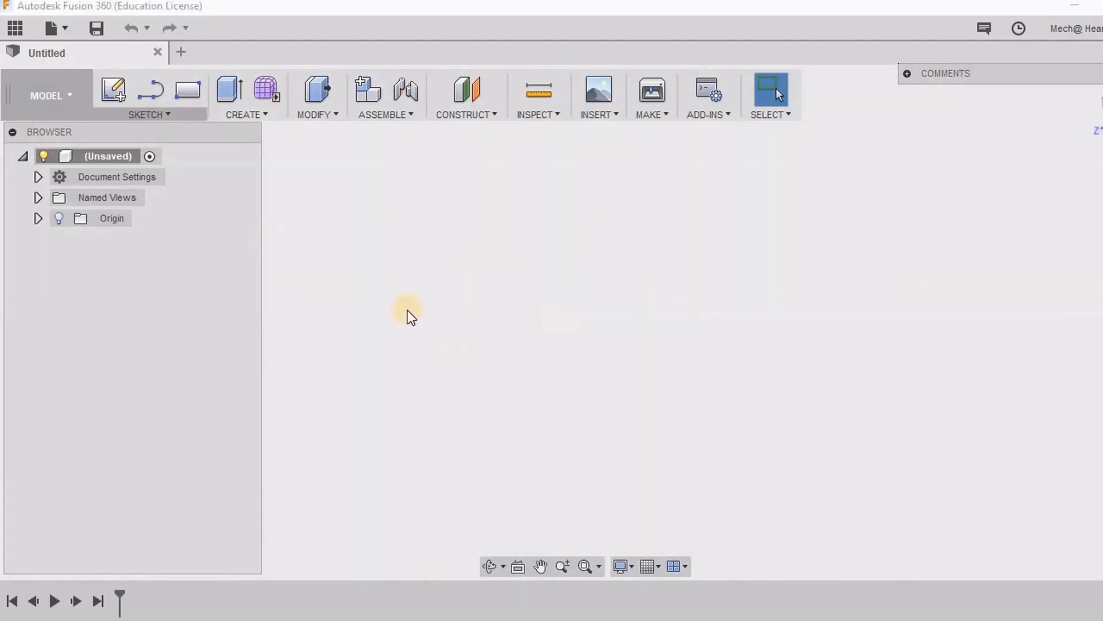
Step: In the new empty design, start a sketch on a vertical origin plane and draw a small two-point rectangle above and left of the origin
left_click(149, 113)
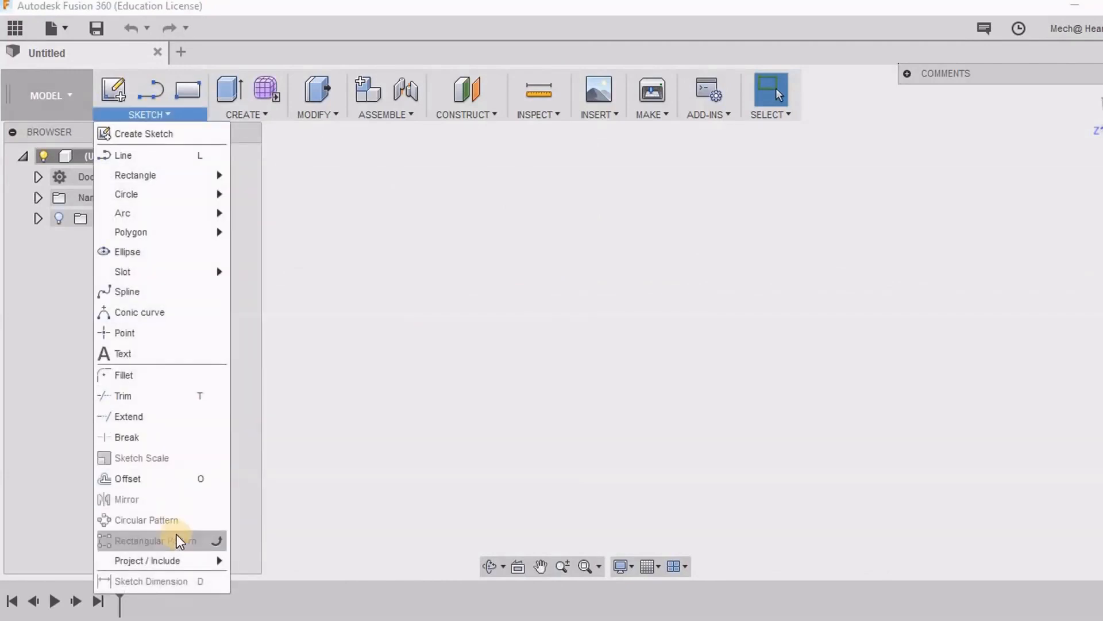
left_click(410, 398)
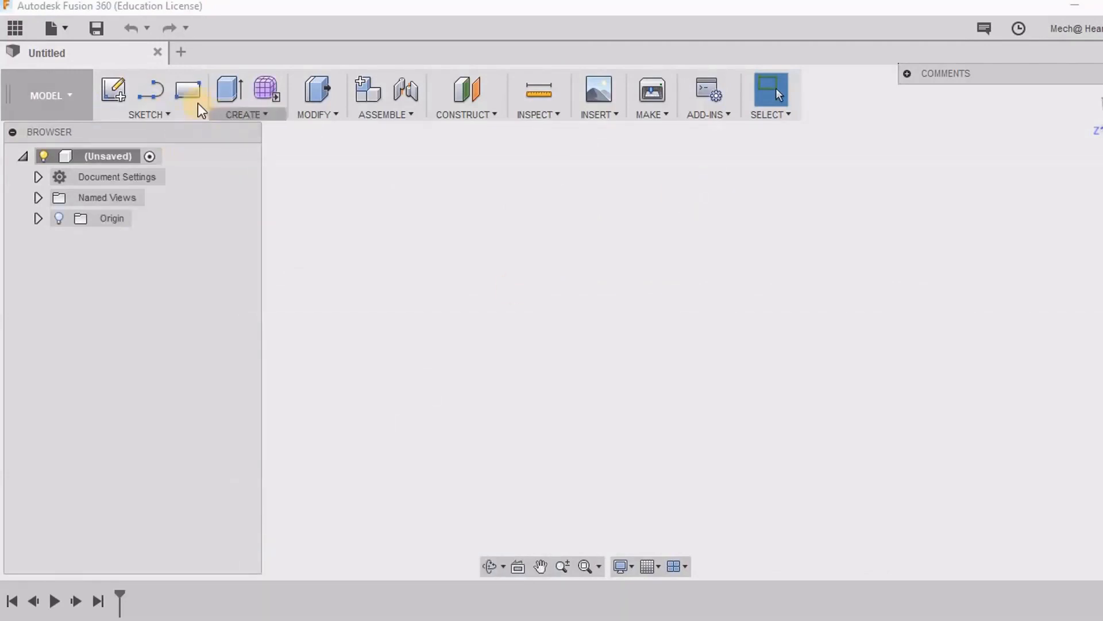
left_click(187, 89)
left_click(563, 308)
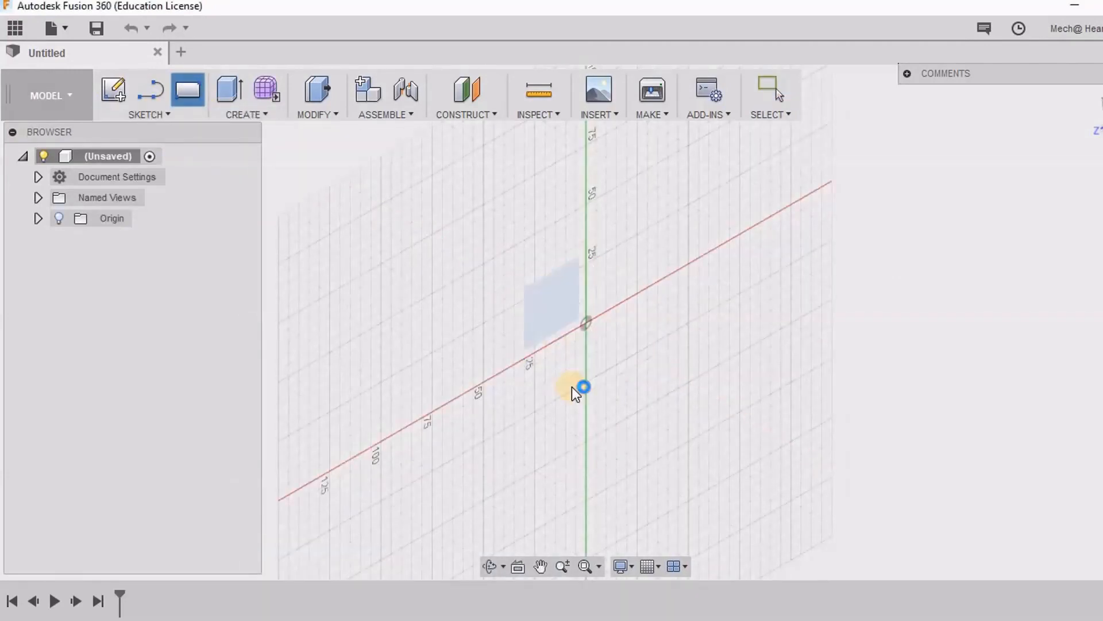
left_click(509, 241)
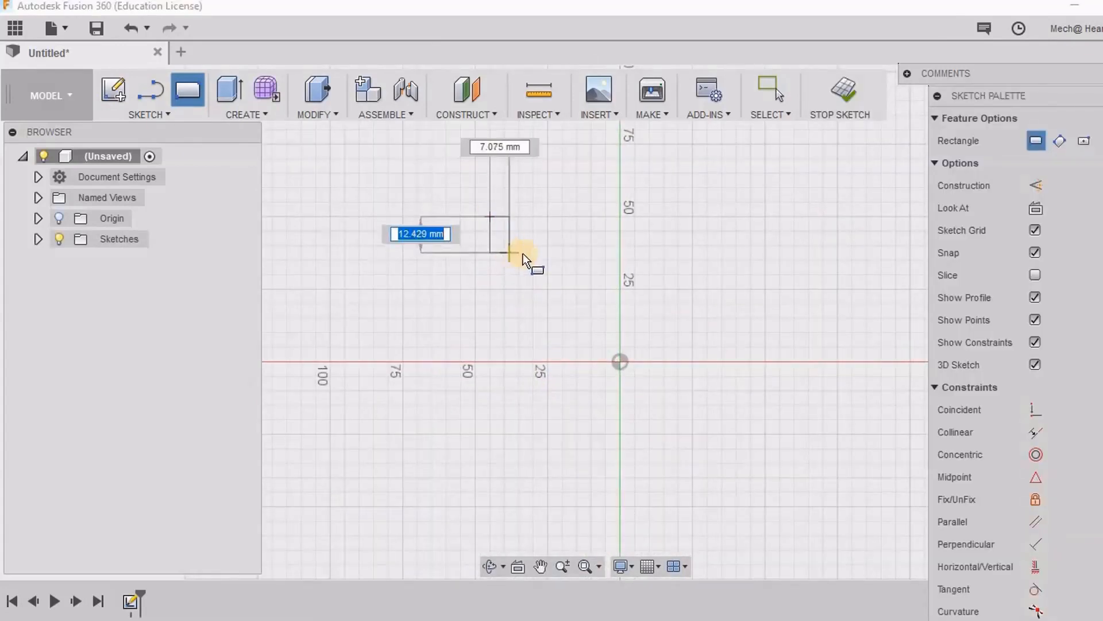
left_click(529, 247)
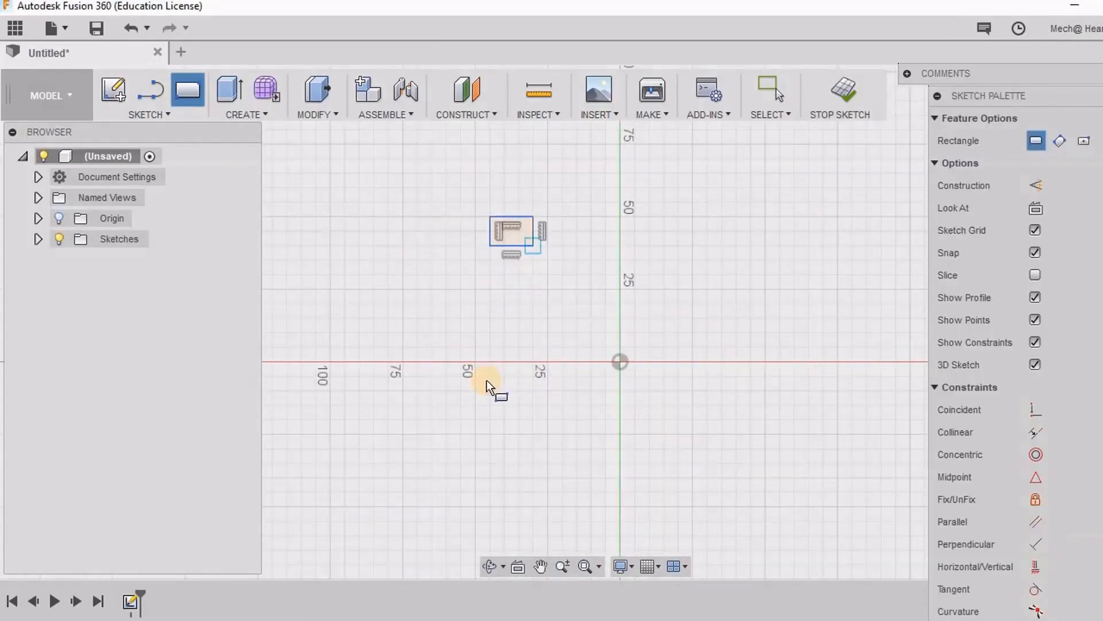
Step: Draw an outer spline from the rectangle's upper-left corner, arching over the rectangle and ending beyond its right side
left_click(156, 113)
left_click(183, 295)
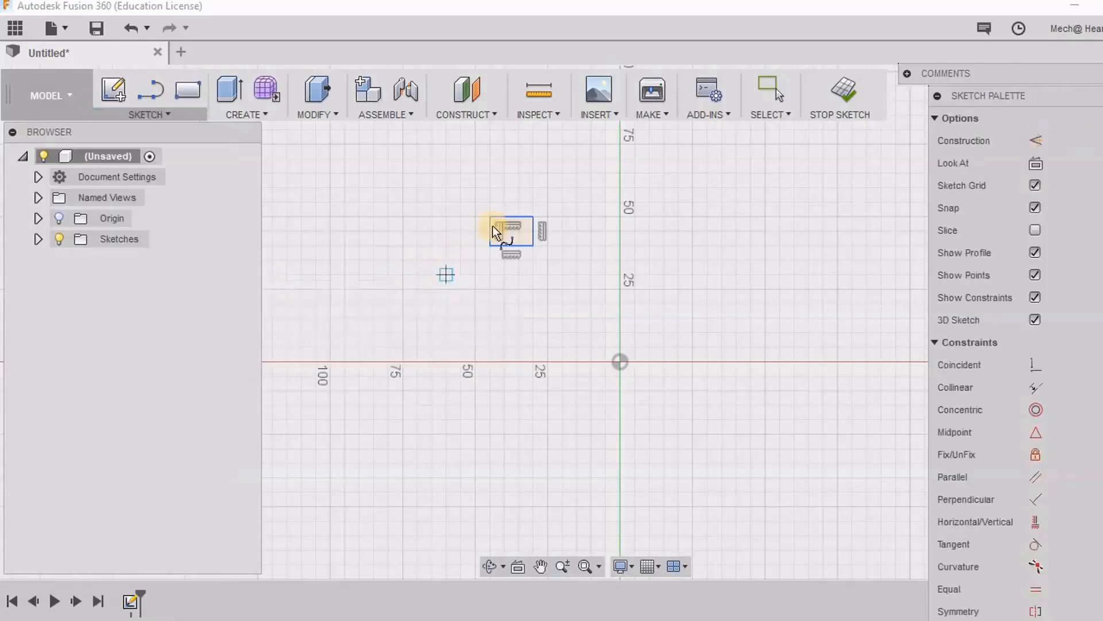
left_click(489, 216)
left_click(511, 178)
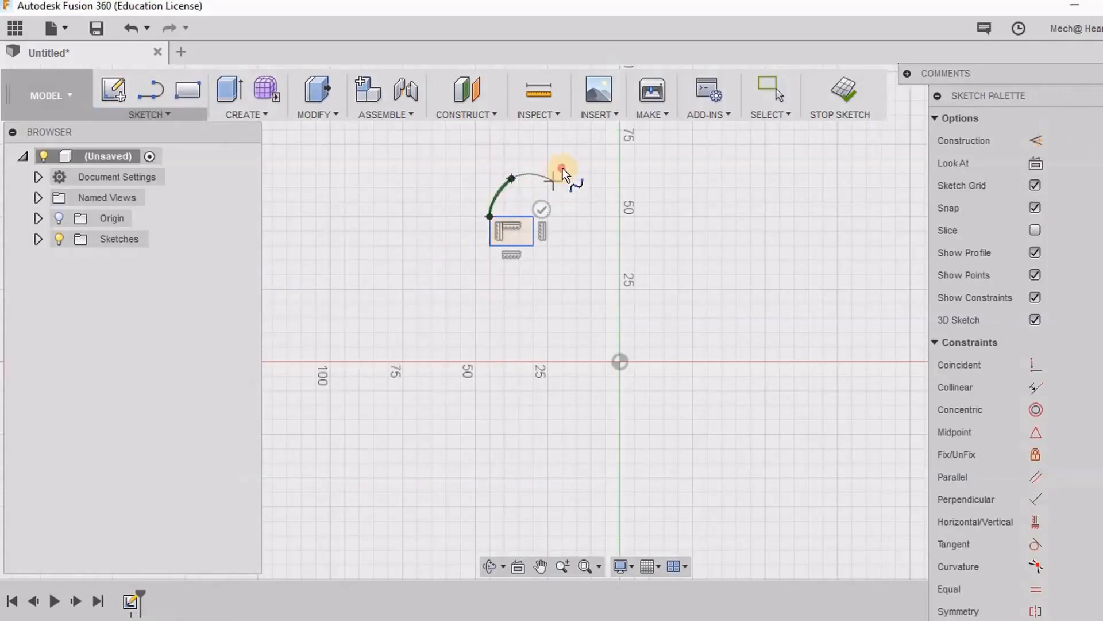
left_click(576, 204)
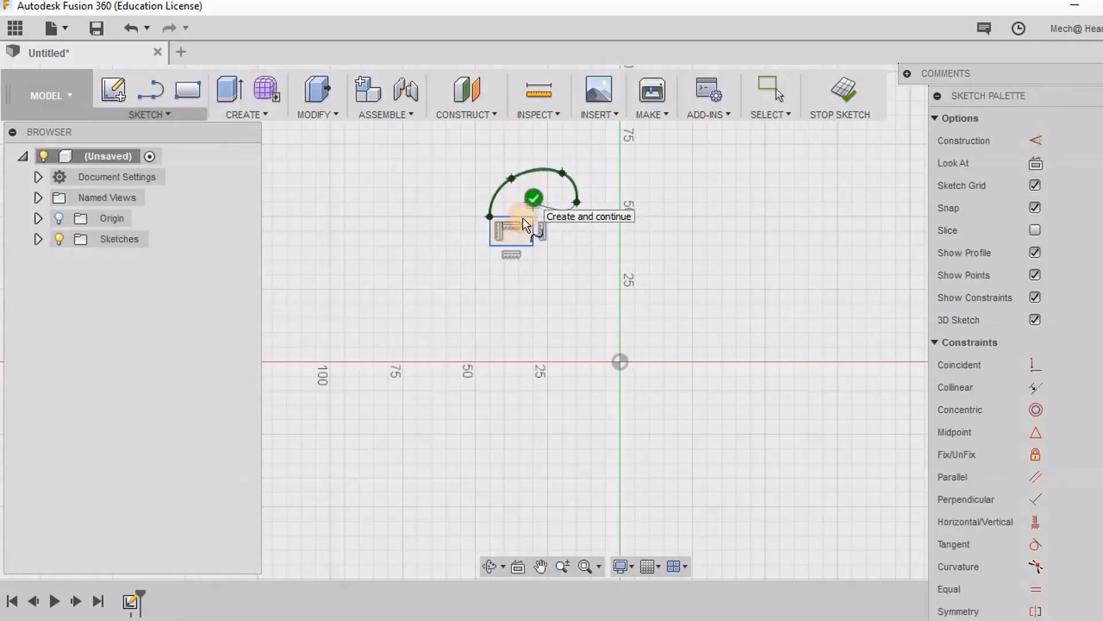
left_click(527, 212)
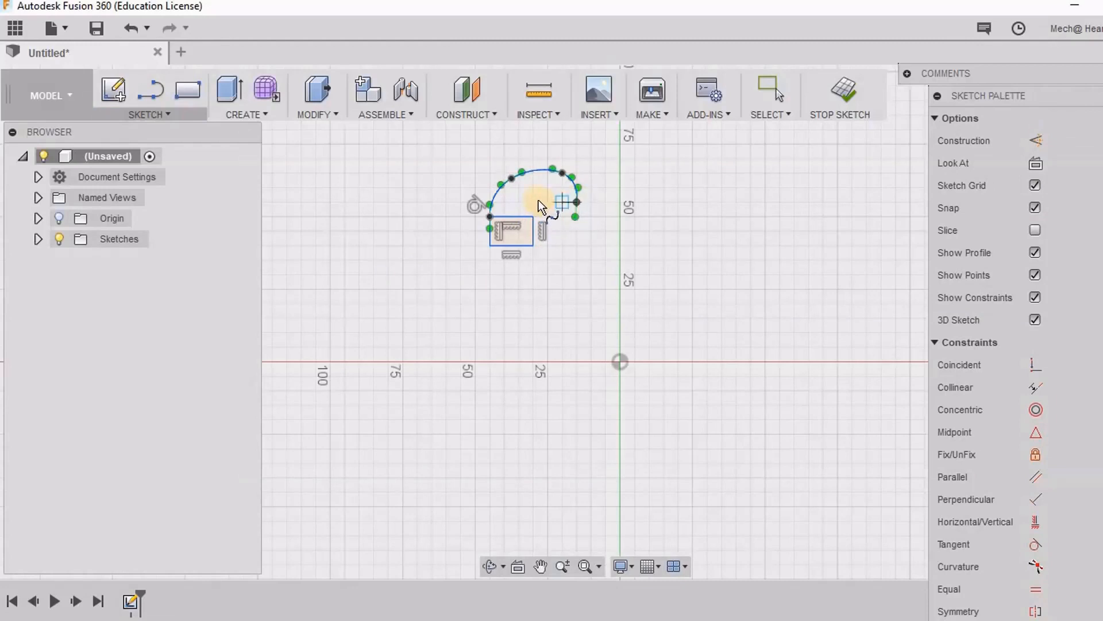
Step: Draw an inner spline from the outer spline's end back to the rectangle's upper-right corner, and finish the Spline command
left_click(535, 194)
double_click(533, 216)
middle_click_drag(563, 215, 569, 288)
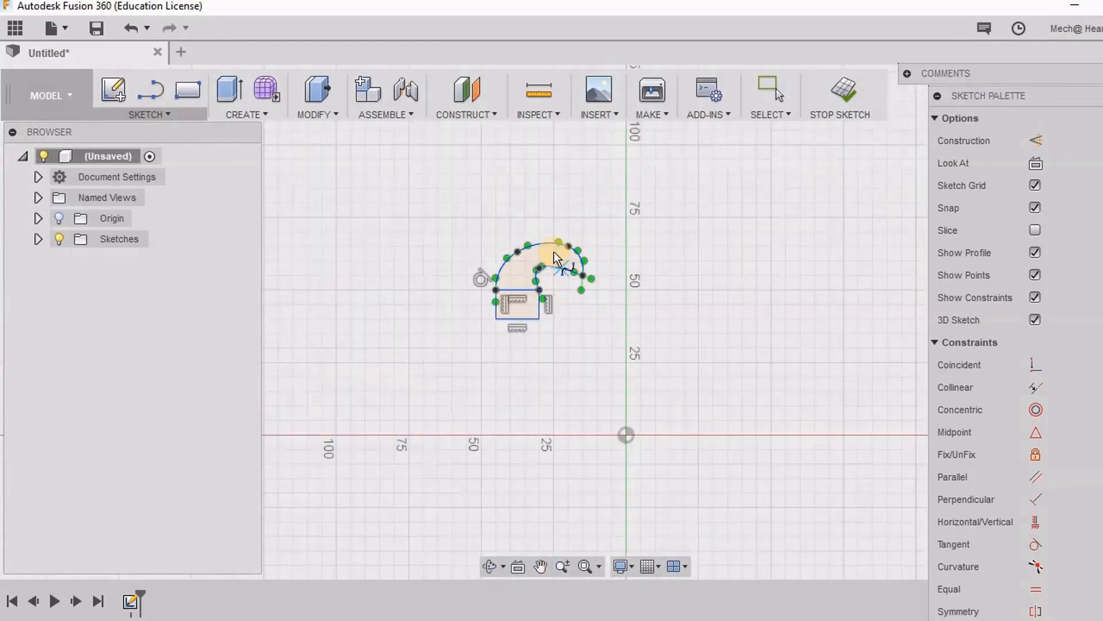
scroll(553, 252, "up", 5)
right_click(671, 210)
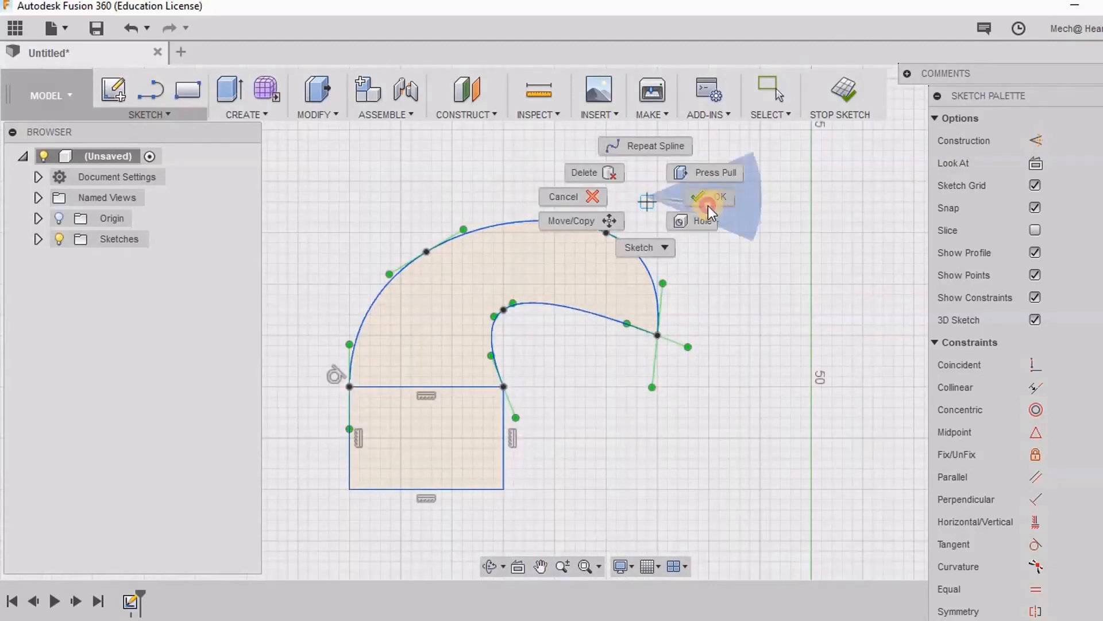
left_click(708, 206)
Step: Delete the rectangle's top line so the rectangle and splines form a single hook-shaped profile
left_click(458, 386)
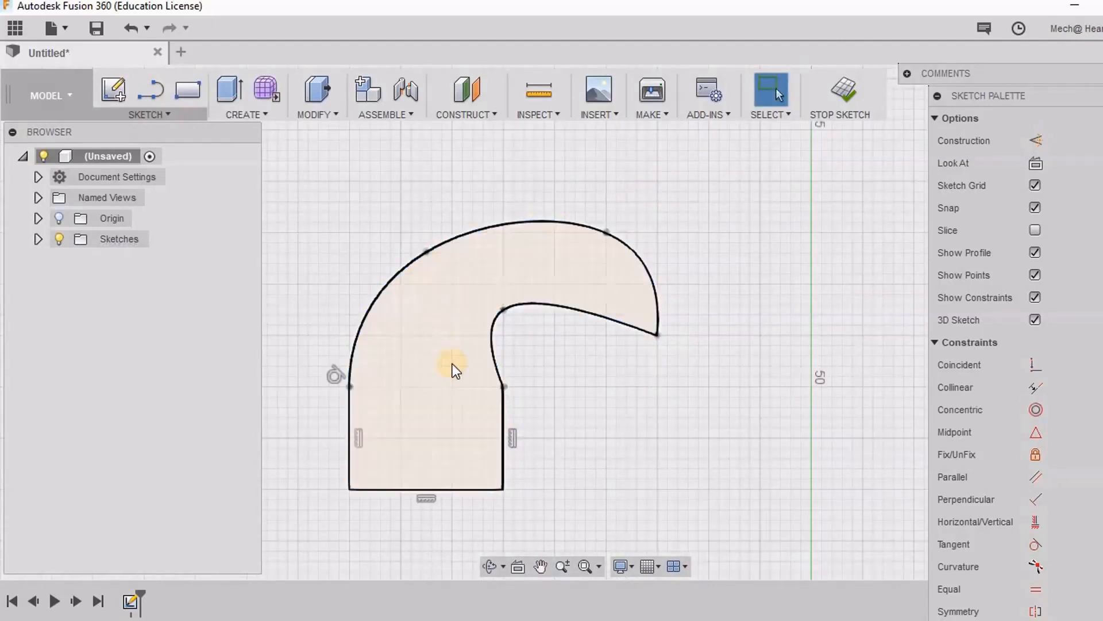
scroll(401, 234, "down", 5)
key("Escape")
scroll(354, 371, "down", 2)
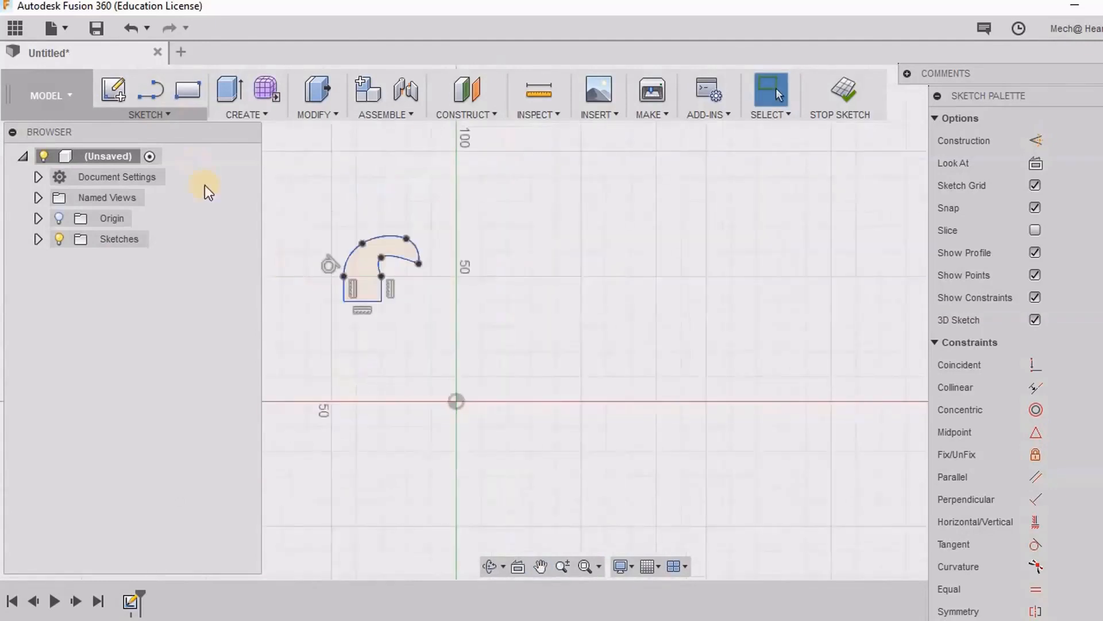
Step: Start a sketch Rectangular Pattern and select the entire hook-shaped profile as the pattern objects
left_click(146, 114)
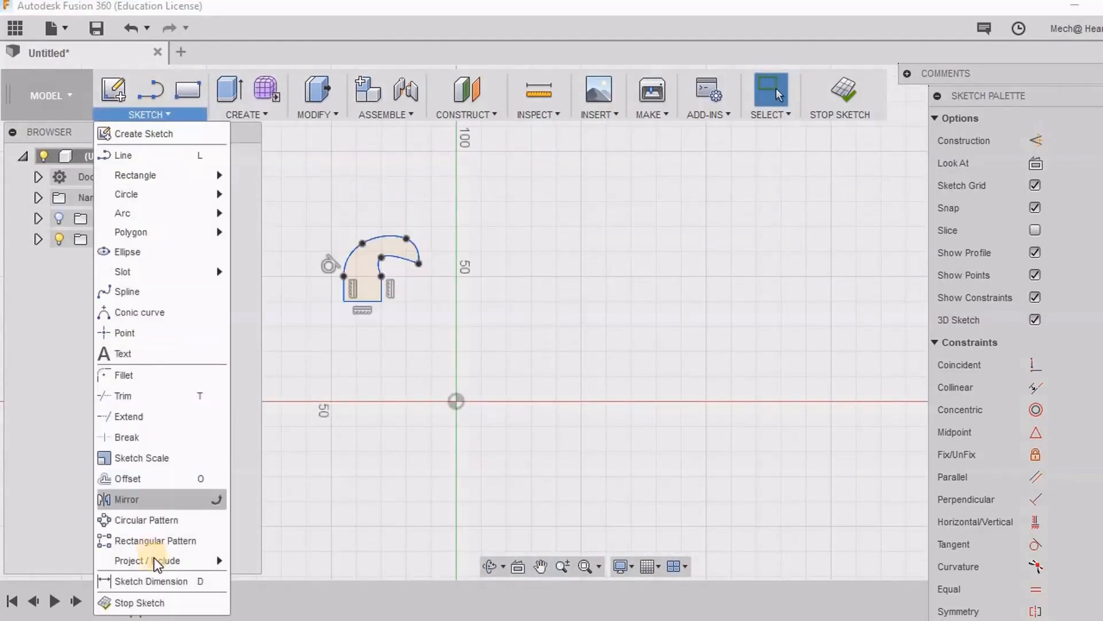
left_click(159, 543)
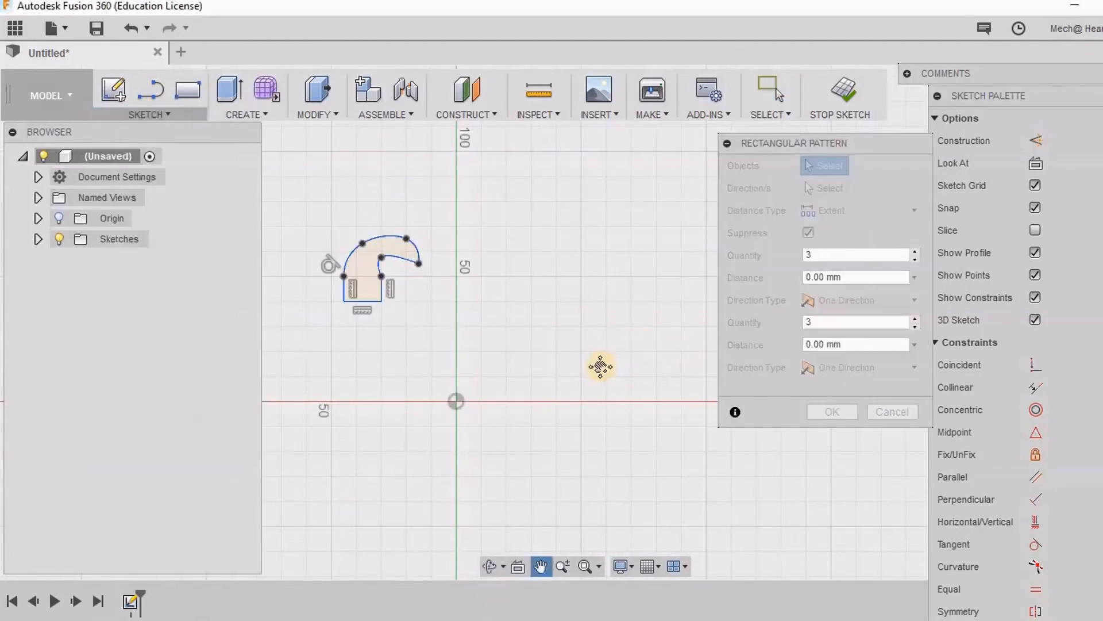
middle_click_drag(598, 365, 557, 387)
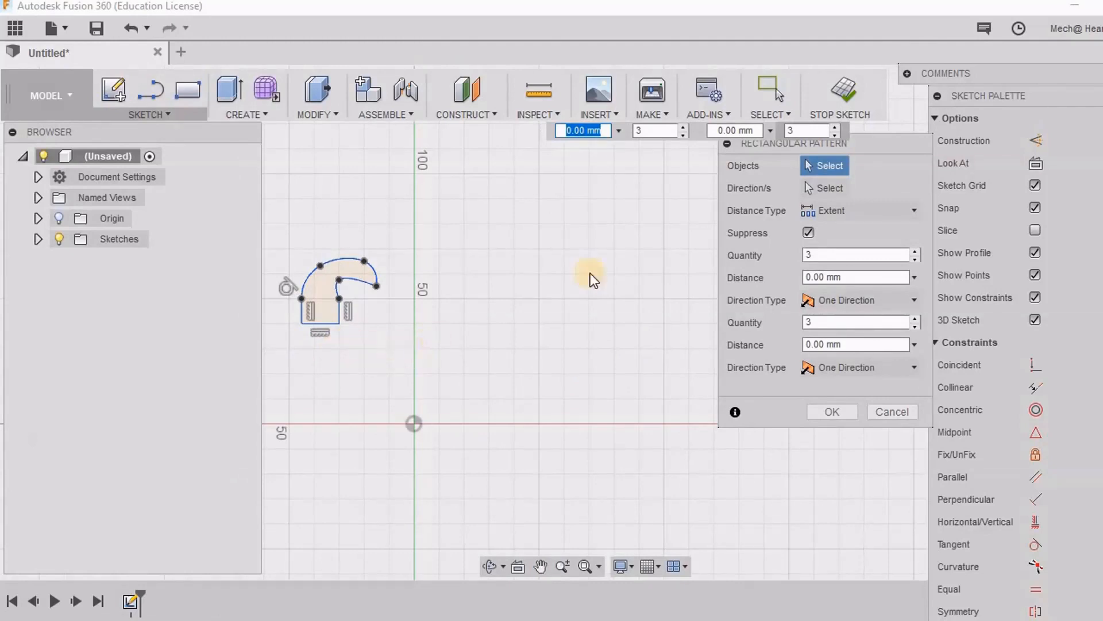
left_click_drag(276, 225, 416, 346)
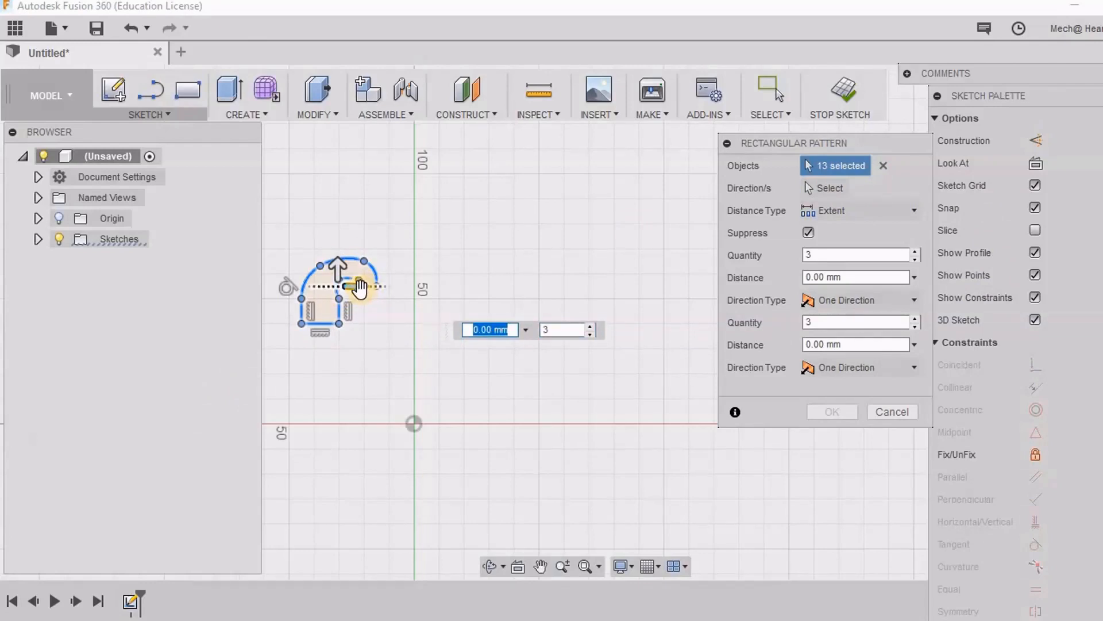
Step: Set the rectangular pattern's distances to 90 mm in the horizontal direction and -90 mm in the vertical direction
left_click_drag(360, 288, 585, 294)
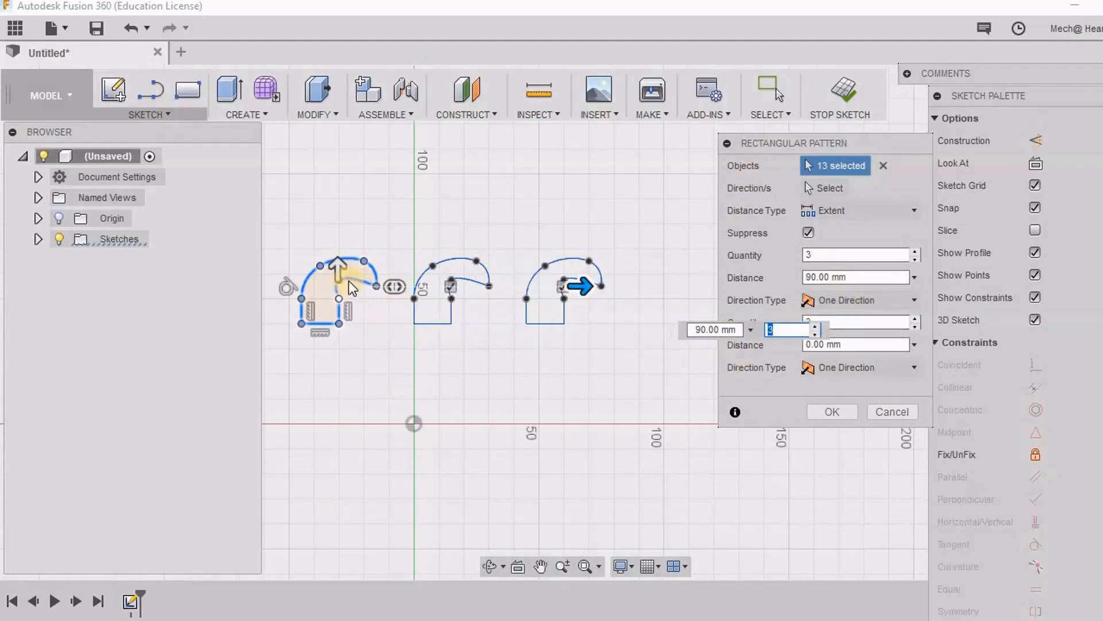
left_click_drag(338, 270, 371, 467)
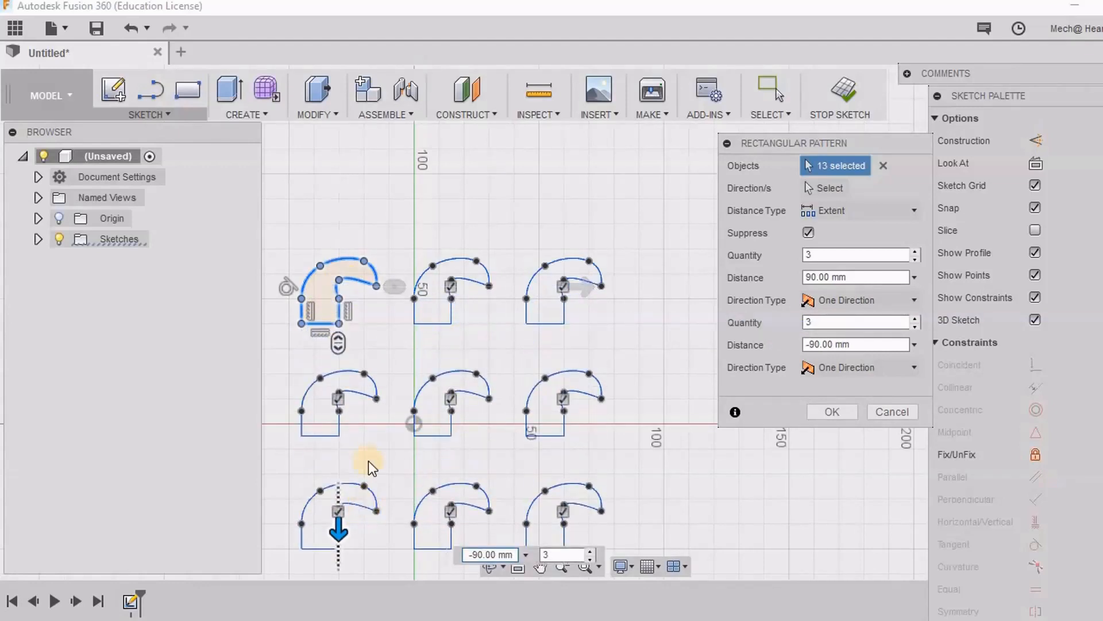
Step: Set the rectangular pattern's quantity in the horizontal direction to 5
mouse_move(403, 405)
middle_mouse_down()
mouse_move(458, 278)
mouse_move(434, 318)
middle_mouse_up()
scroll(433, 318, "up", 1)
scroll(432, 325, "down", 2)
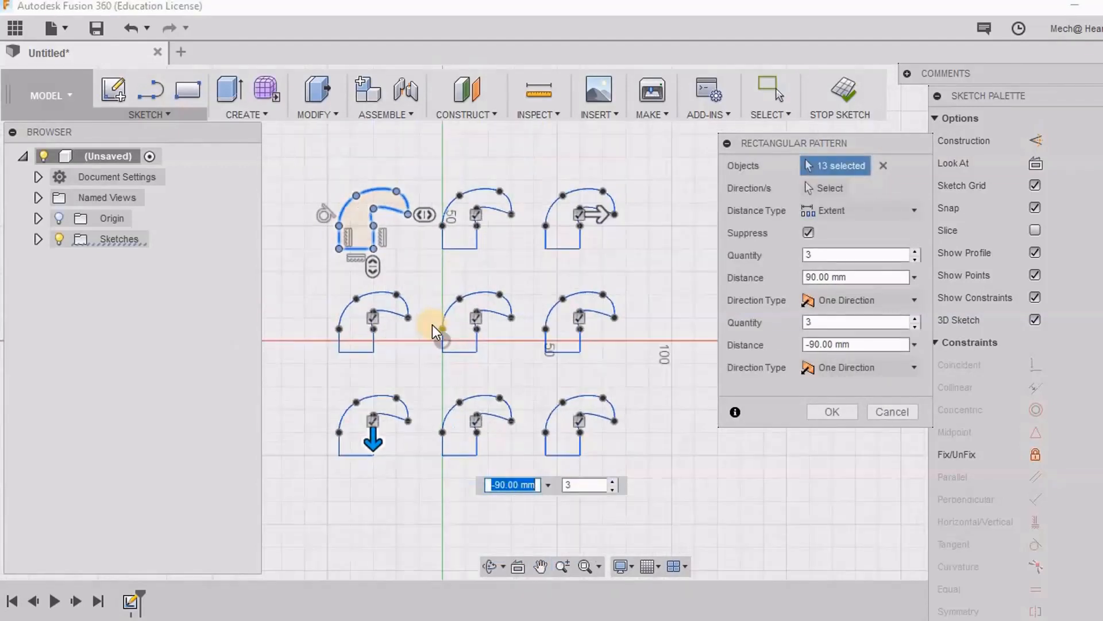
scroll(432, 325, "down", 2)
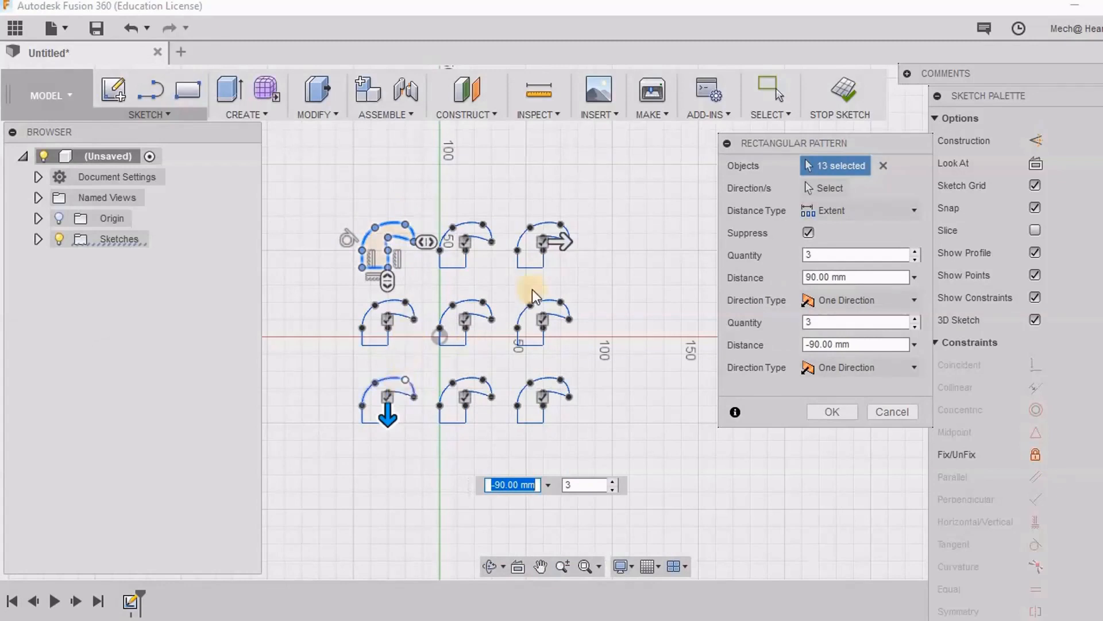
key("Tab")
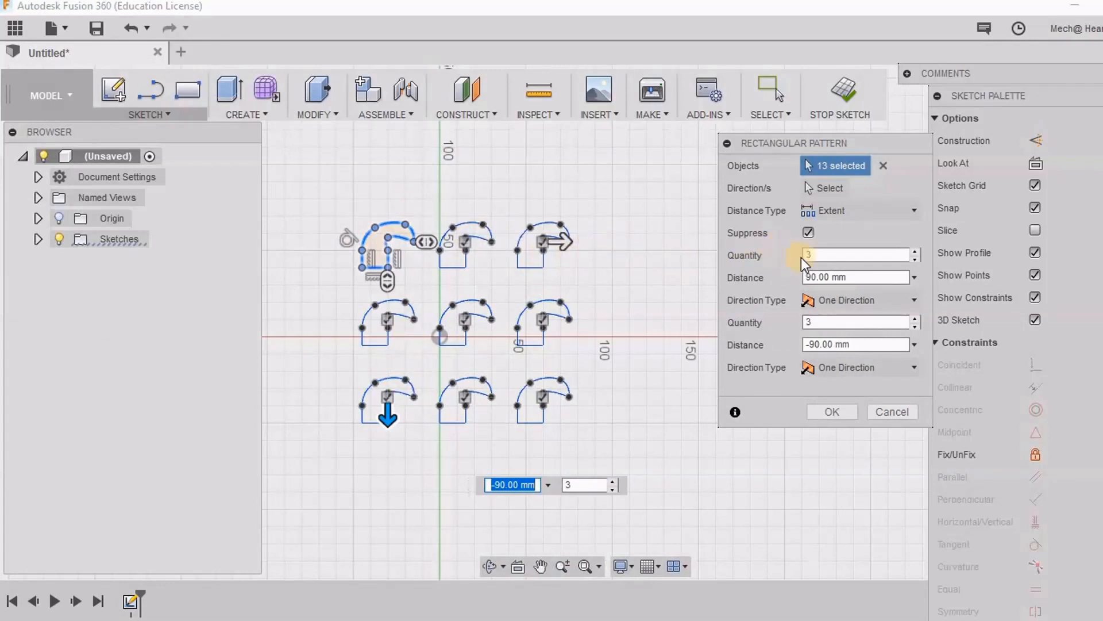
type("5")
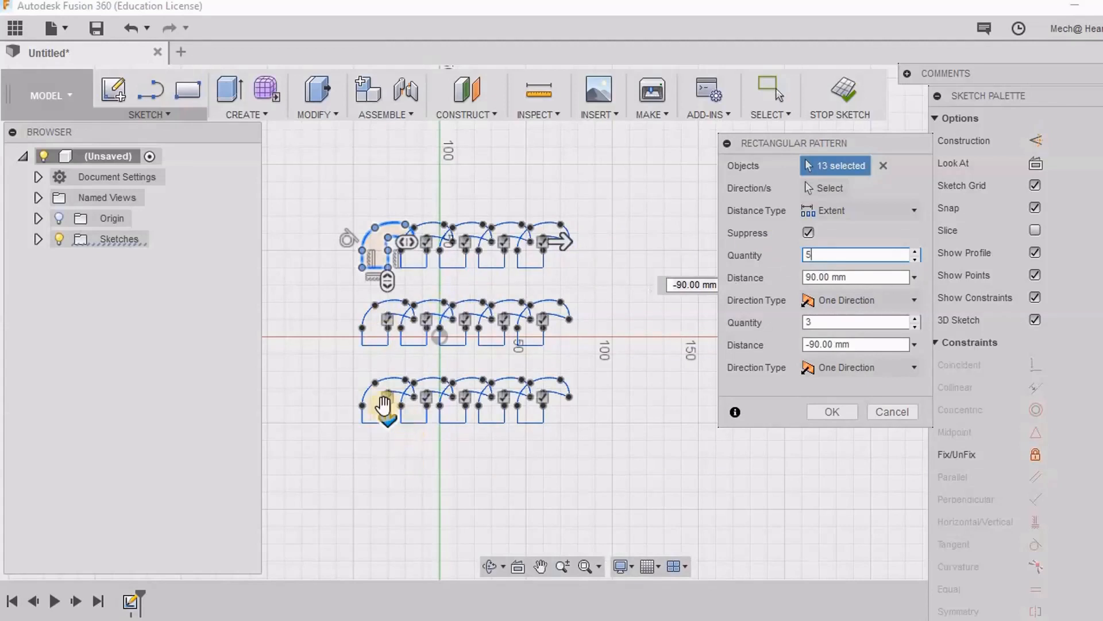
Step: Change the pattern's distance type to Spacing and set the horizontal distance to 50 mm
left_click(870, 277)
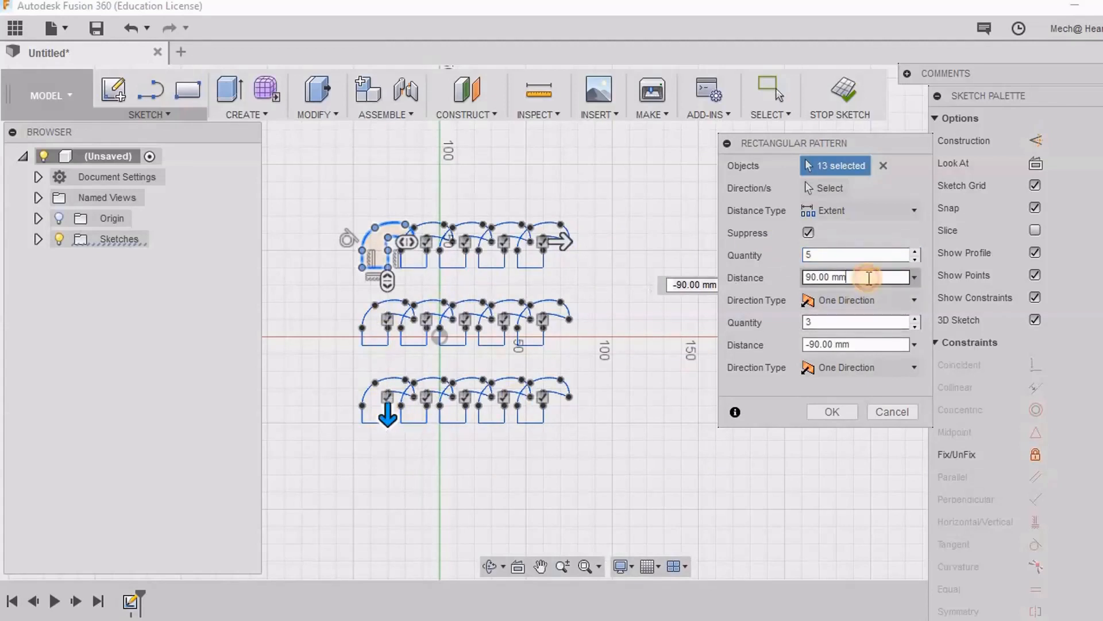
left_click_drag(869, 277, 767, 280)
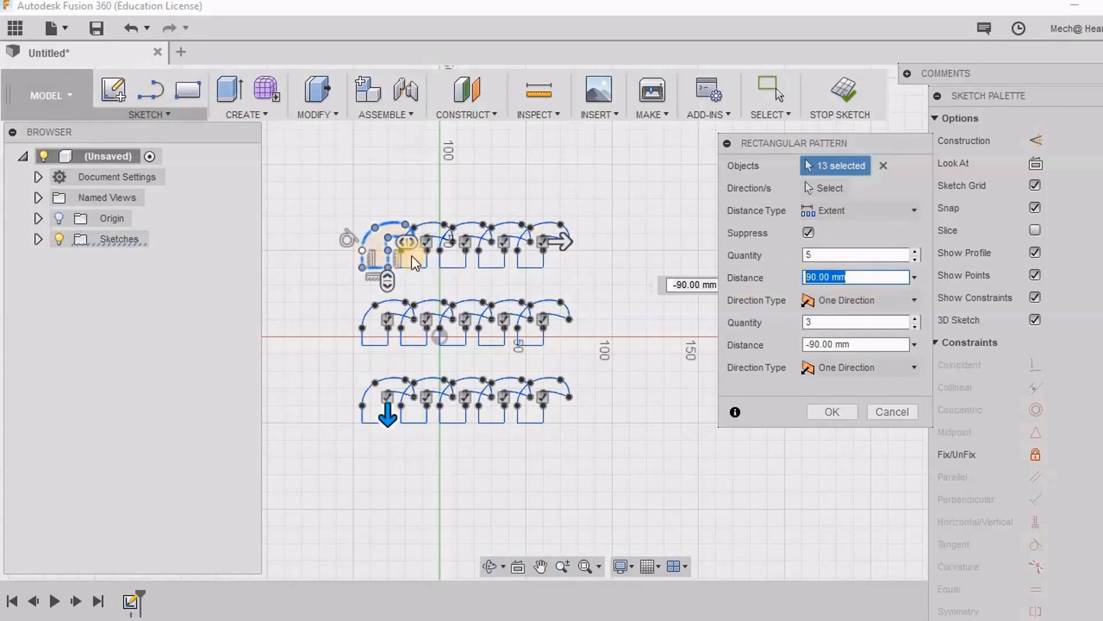
left_click(850, 212)
left_click(850, 247)
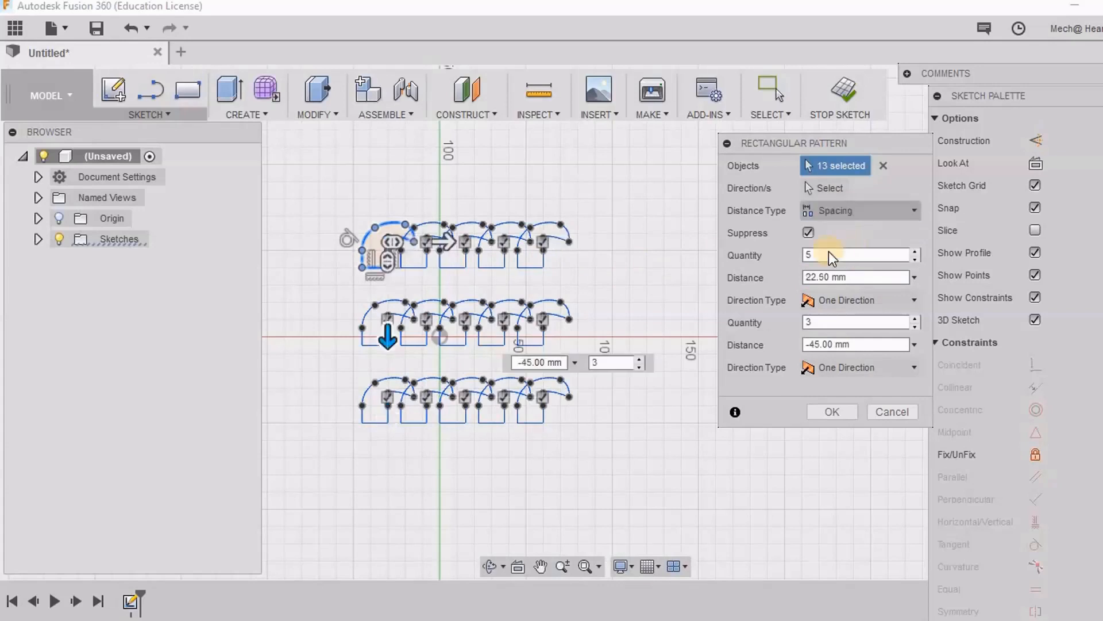
mouse_move(871, 276)
left_mouse_down()
mouse_move(757, 277)
mouse_move(857, 274)
left_mouse_up()
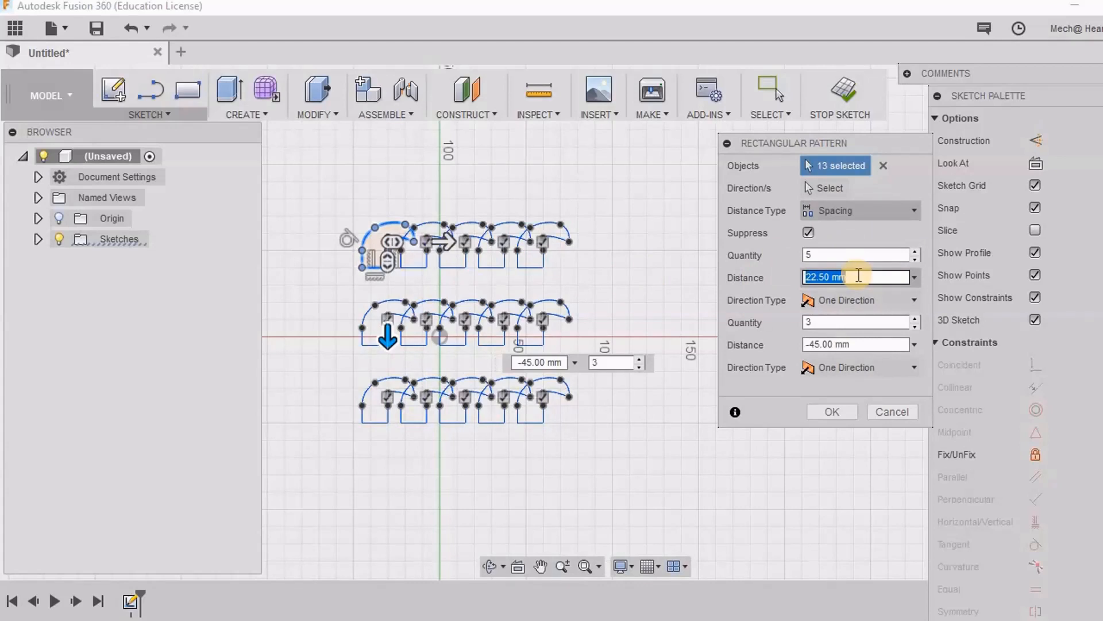
type("50")
scroll(516, 488, "down", 3)
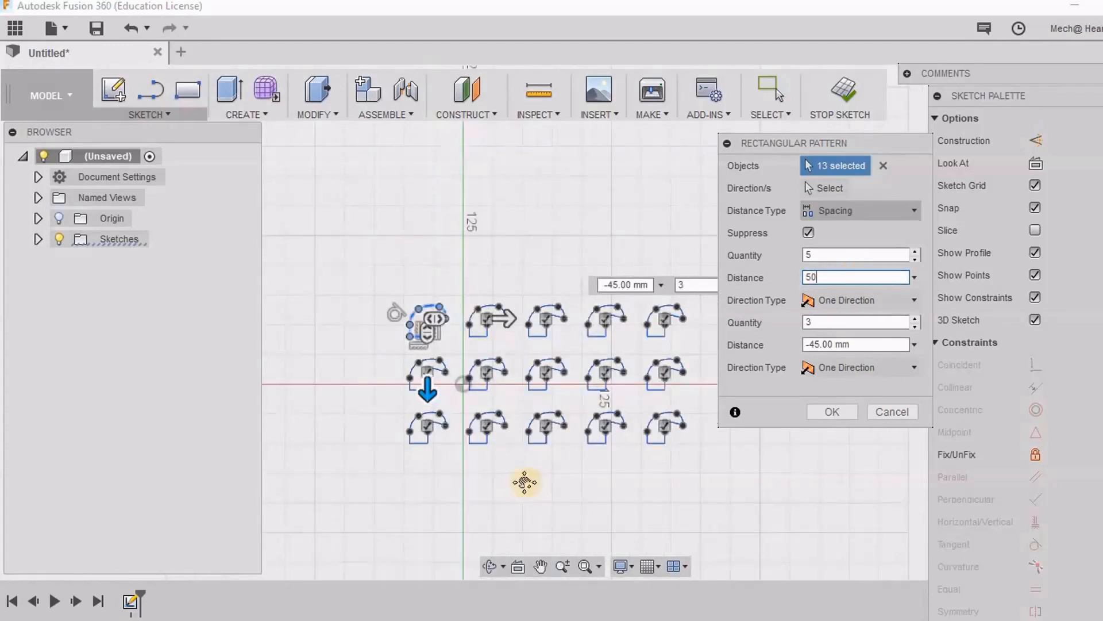
middle_click_drag(525, 480, 444, 437)
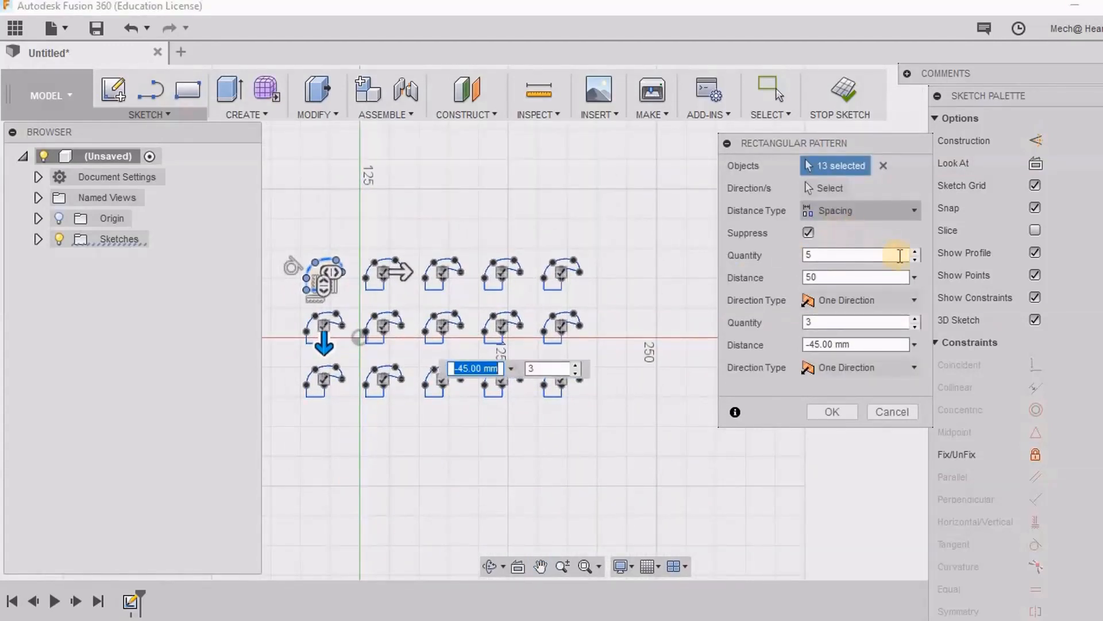
Step: Raise the horizontal quantity to 9 and move the Rectangular Pattern dialog clear of the patterned hooks
left_click(915, 251)
left_click(914, 251)
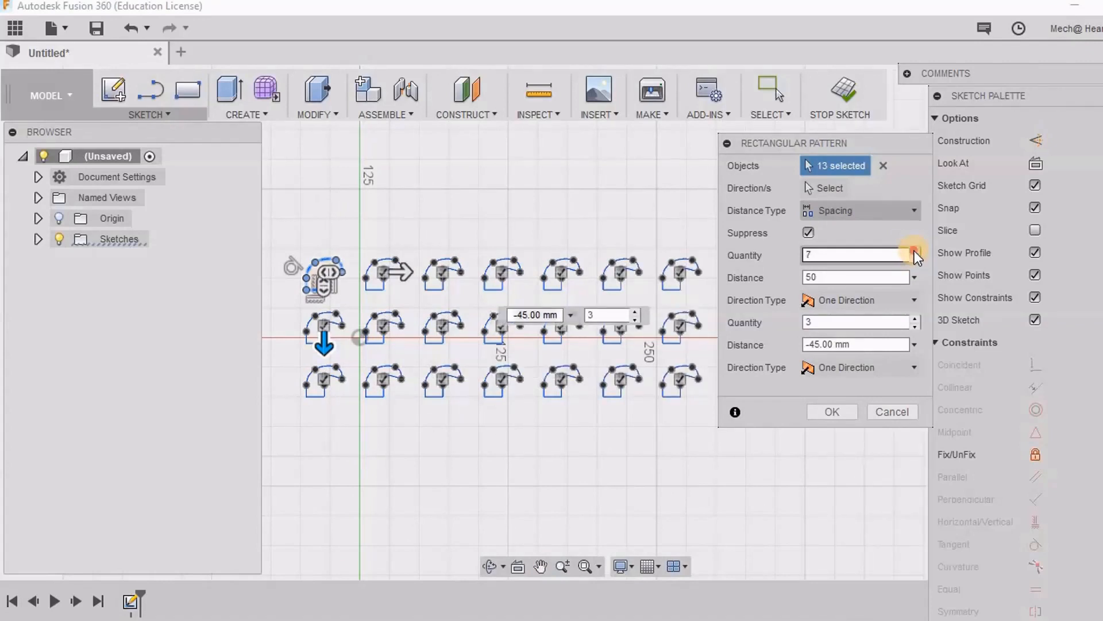
left_click(915, 251)
scroll(623, 419, "down", 3)
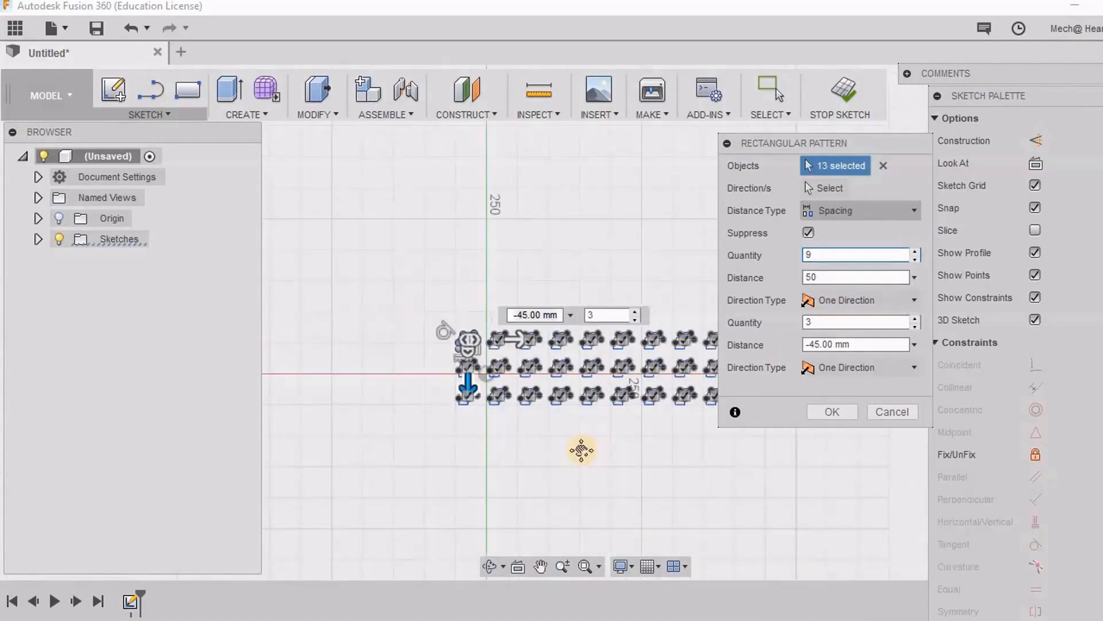
mouse_move(580, 450)
middle_mouse_down()
mouse_move(408, 352)
mouse_move(474, 394)
middle_mouse_up()
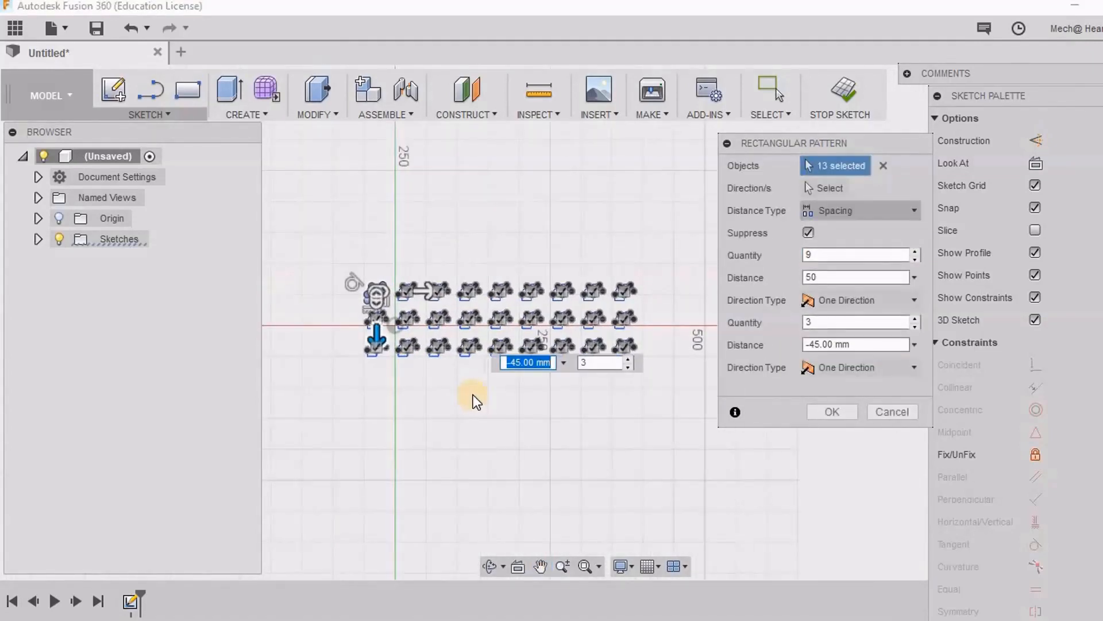
scroll(474, 394, "up", 1)
left_click_drag(747, 143, 860, 138)
scroll(544, 278, "up", 2)
middle_click_drag(531, 445, 587, 440)
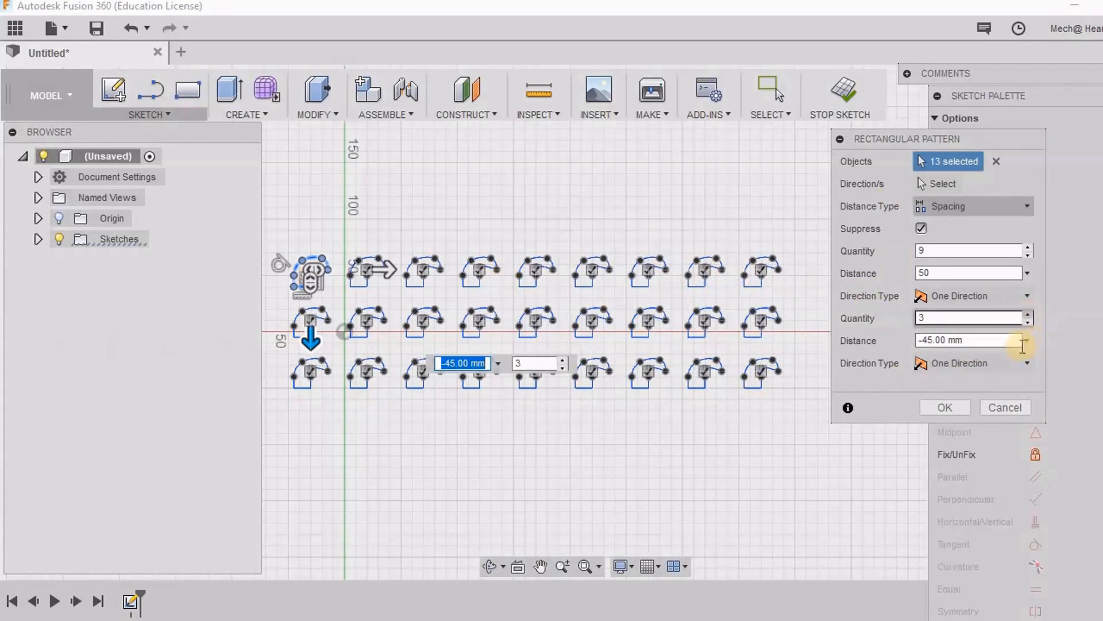
Step: Change the horizontal direction type of the pattern to Symmetric
left_click(1022, 294)
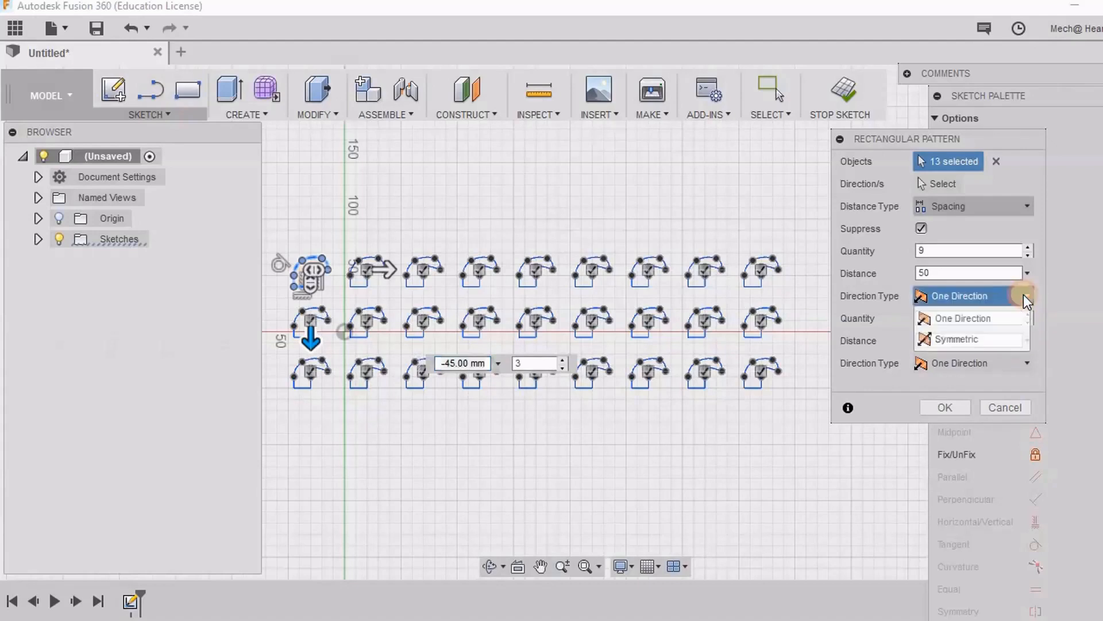
left_click(967, 339)
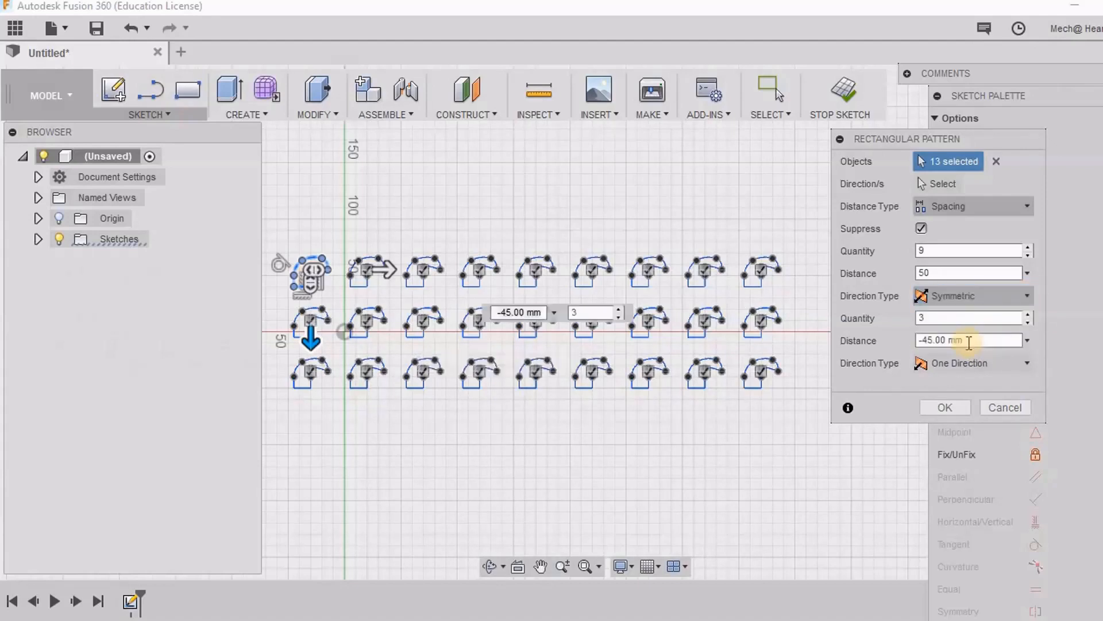
scroll(668, 404, "down", 3)
middle_click_drag(668, 404, 577, 370)
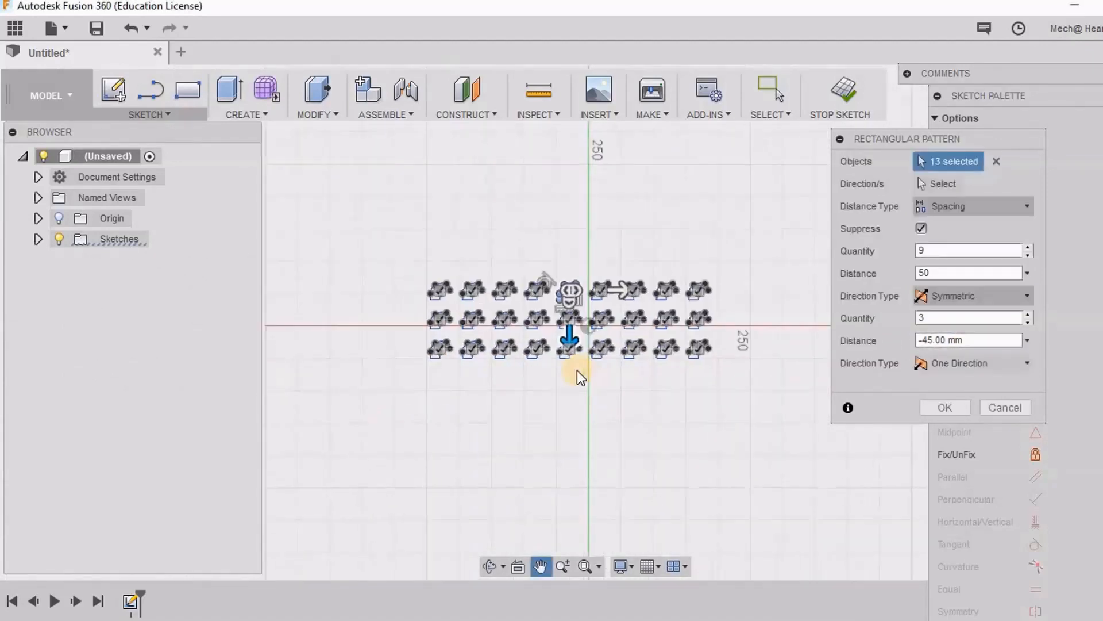
scroll(576, 370, "up", 3)
mouse_move(642, 402)
middle_mouse_down()
mouse_move(613, 455)
mouse_move(586, 460)
mouse_move(590, 430)
middle_mouse_up()
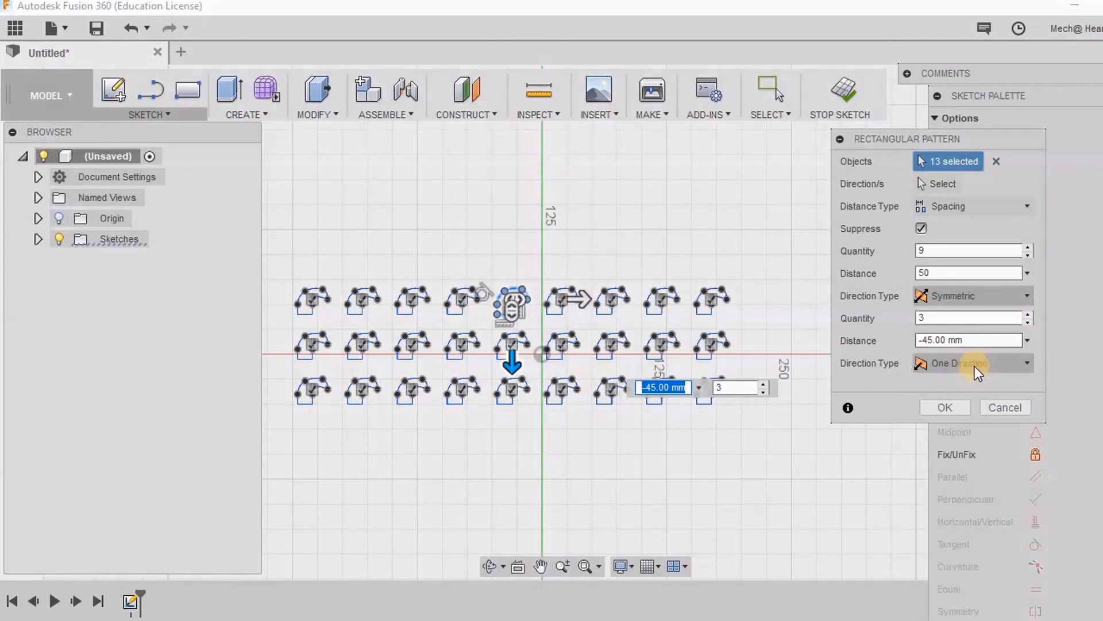
Step: Change the vertical direction type of the pattern to Symmetric as well
scroll(517, 339, "up", 1)
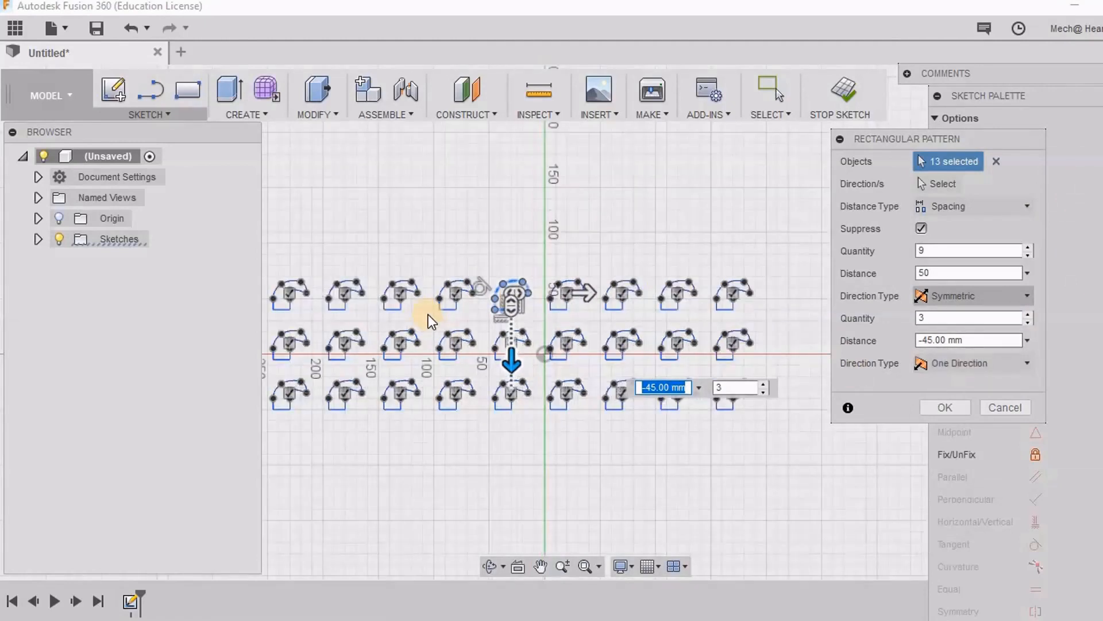
key("Tab")
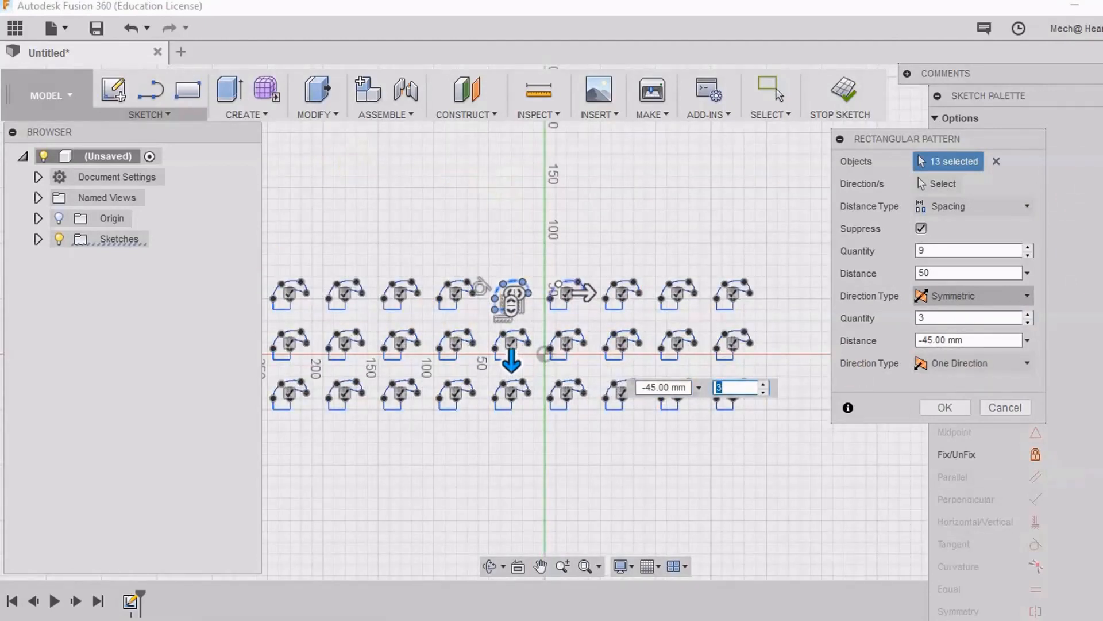
left_click(992, 360)
left_click(957, 386)
scroll(728, 519, "down", 2)
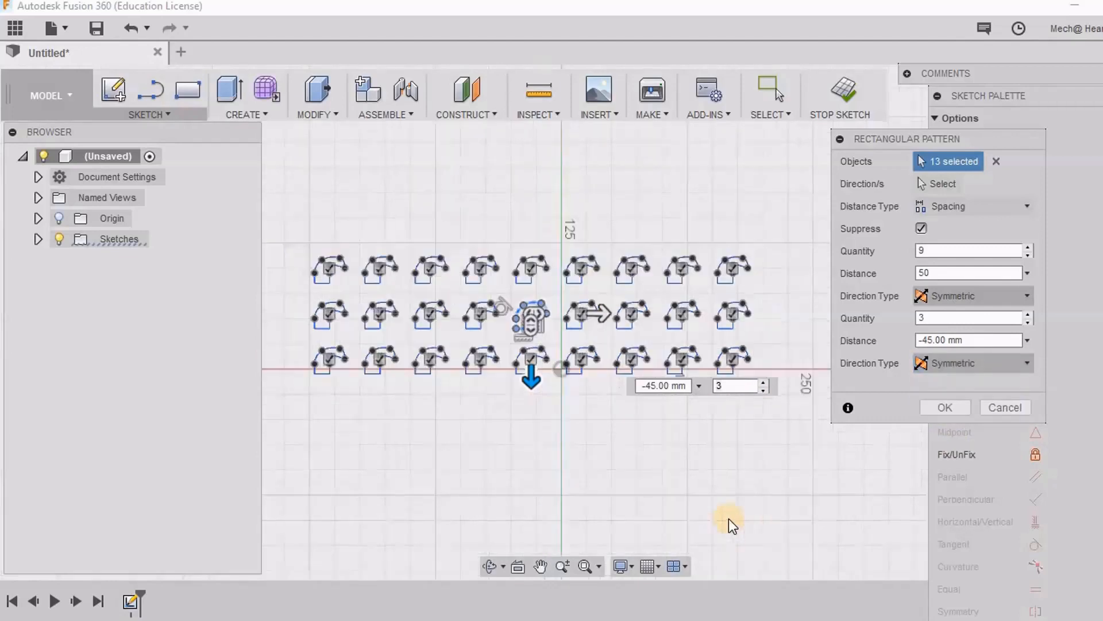
scroll(651, 406, "up", 6)
scroll(632, 441, "down", 6)
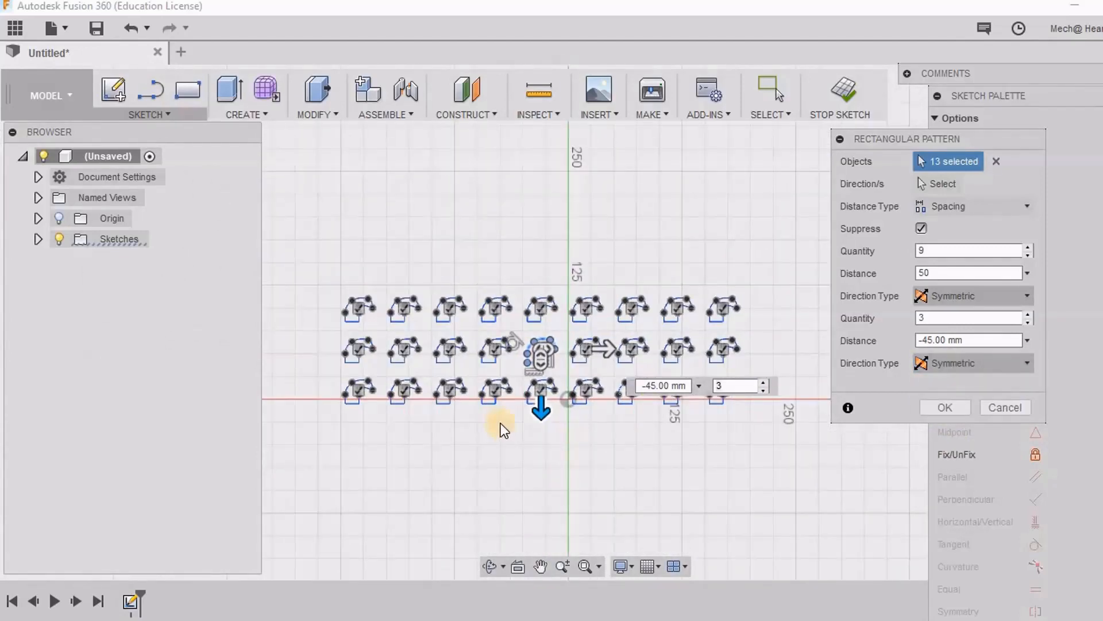
scroll(501, 422, "up", 3)
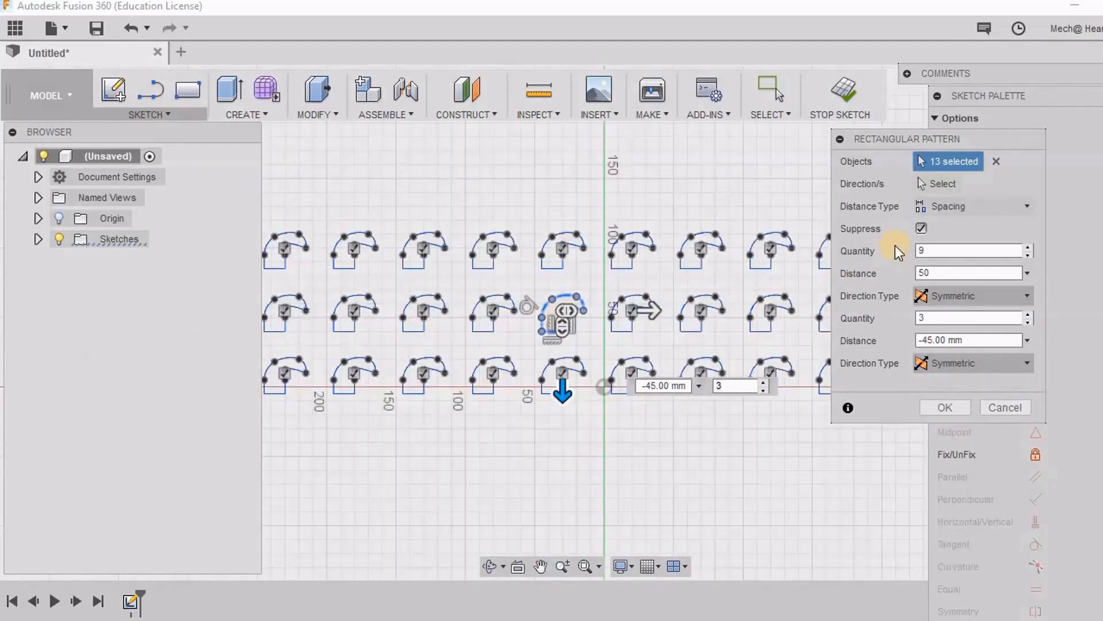
Step: Turn off the Suppress option and apply the rectangular pattern of the hook-shaped profile
left_click(922, 228)
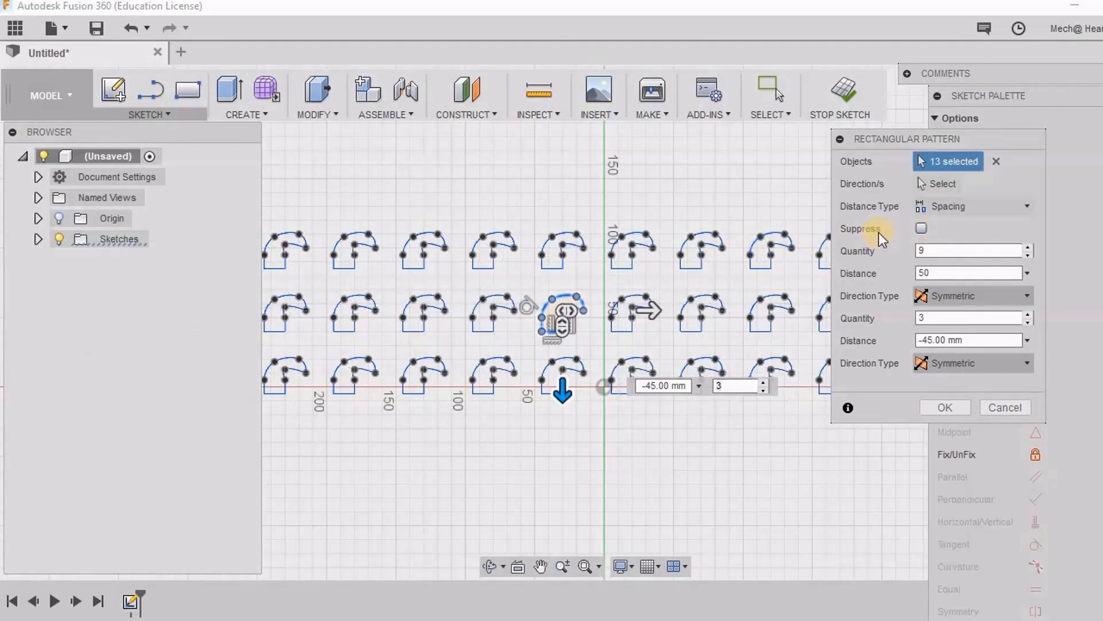
left_click(921, 229)
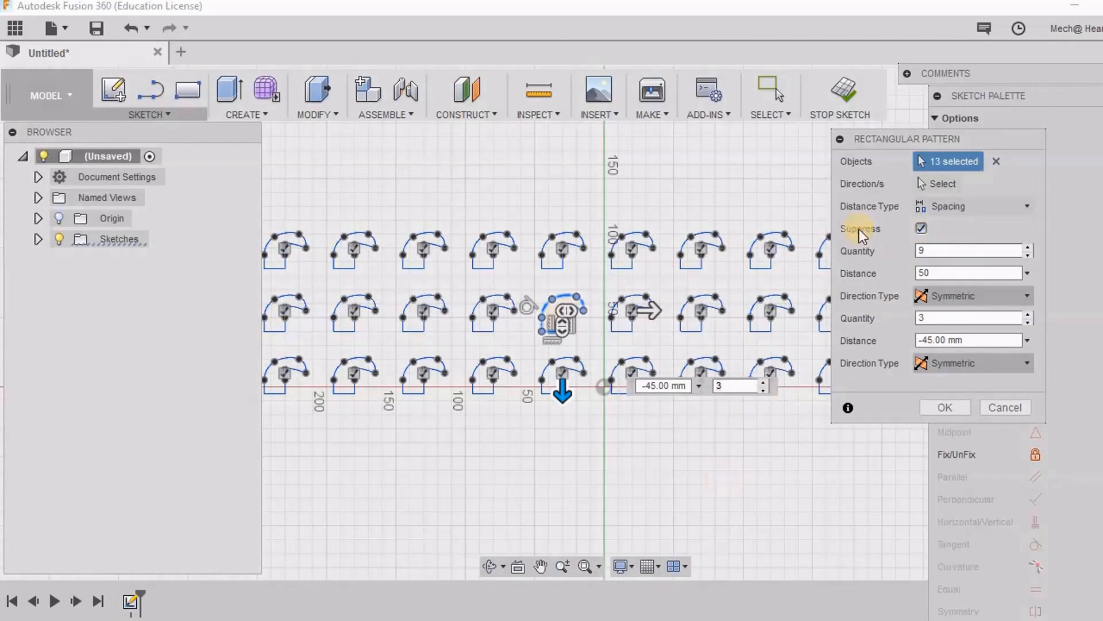
left_click(921, 228)
scroll(665, 437, "up", 2)
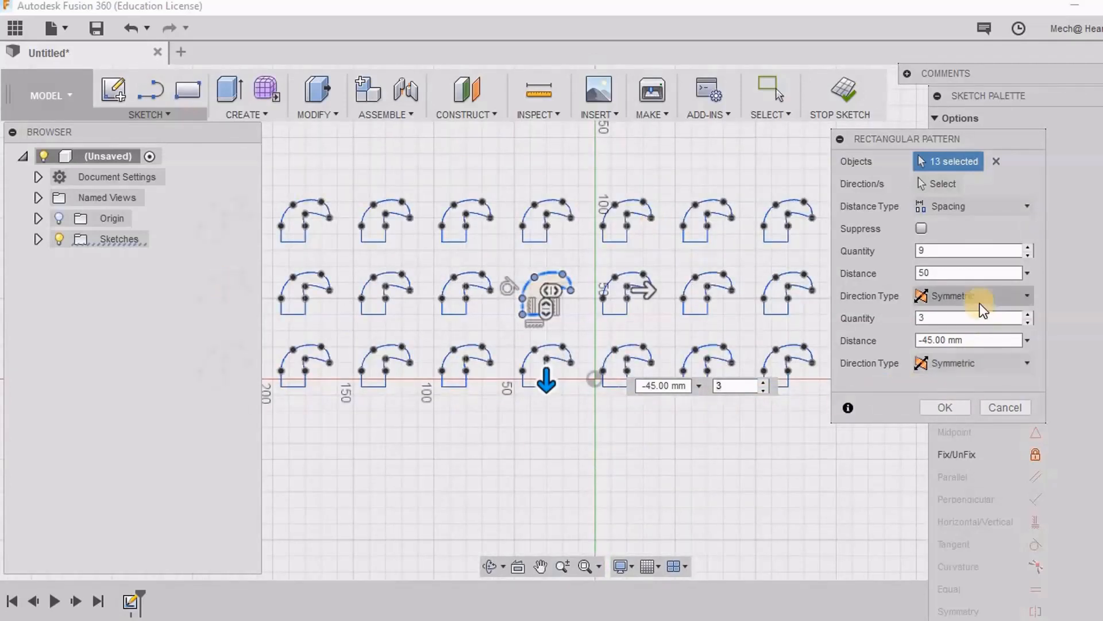
left_click(947, 409)
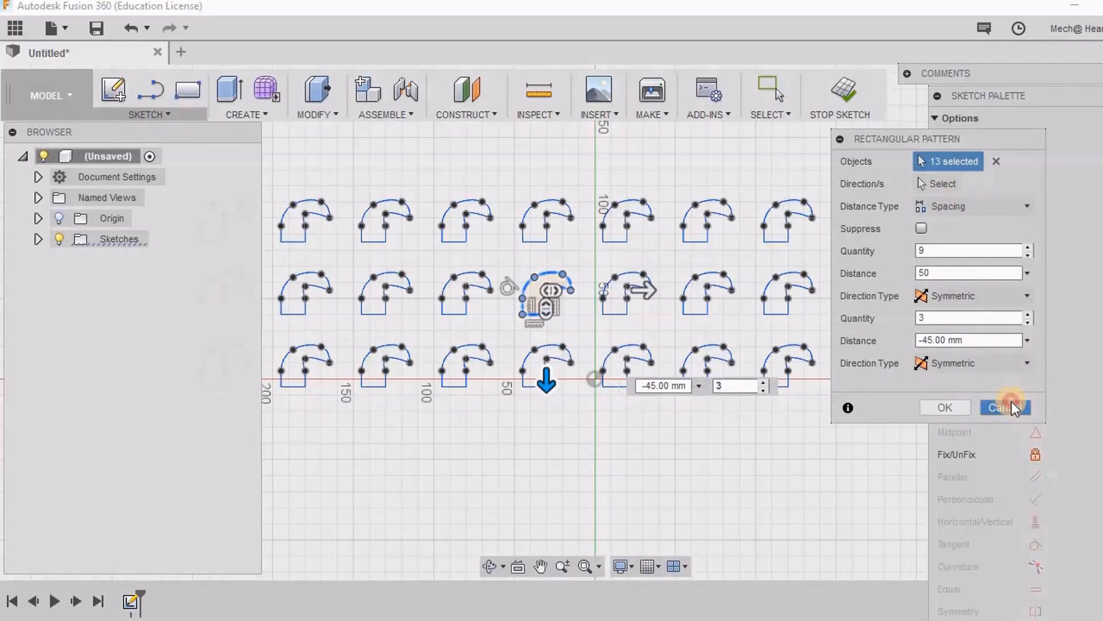
left_click(934, 405)
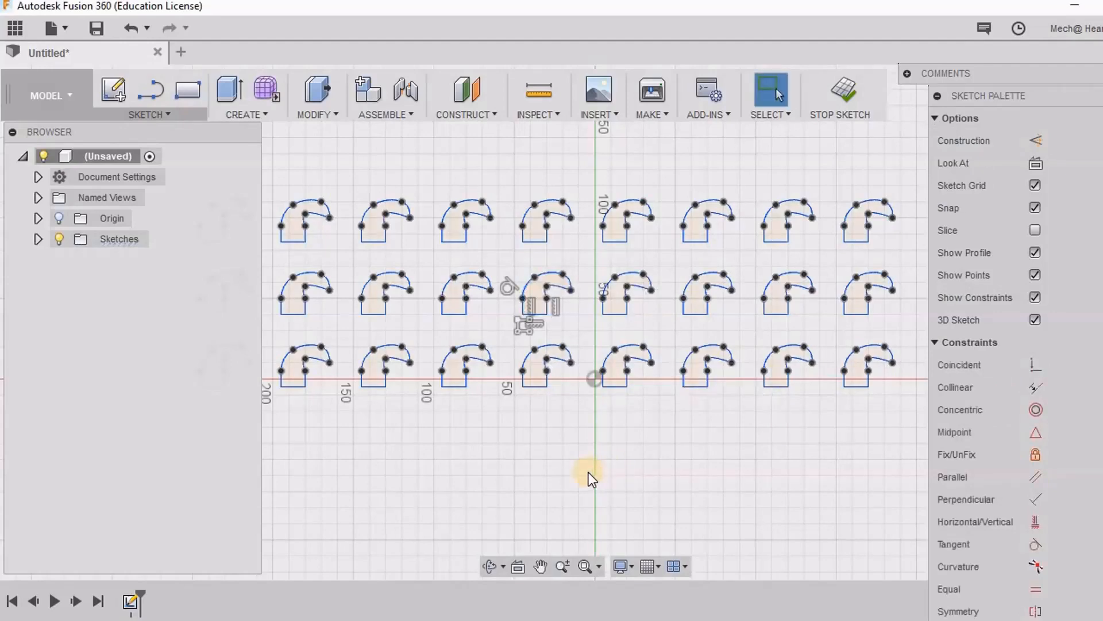
Step: Inspect the full grid of patterned hooks, and undo the rectangular pattern to leave only the original profile
scroll(589, 471, "down", 5)
middle_click_drag(630, 448, 696, 405)
scroll(571, 388, "up", 4)
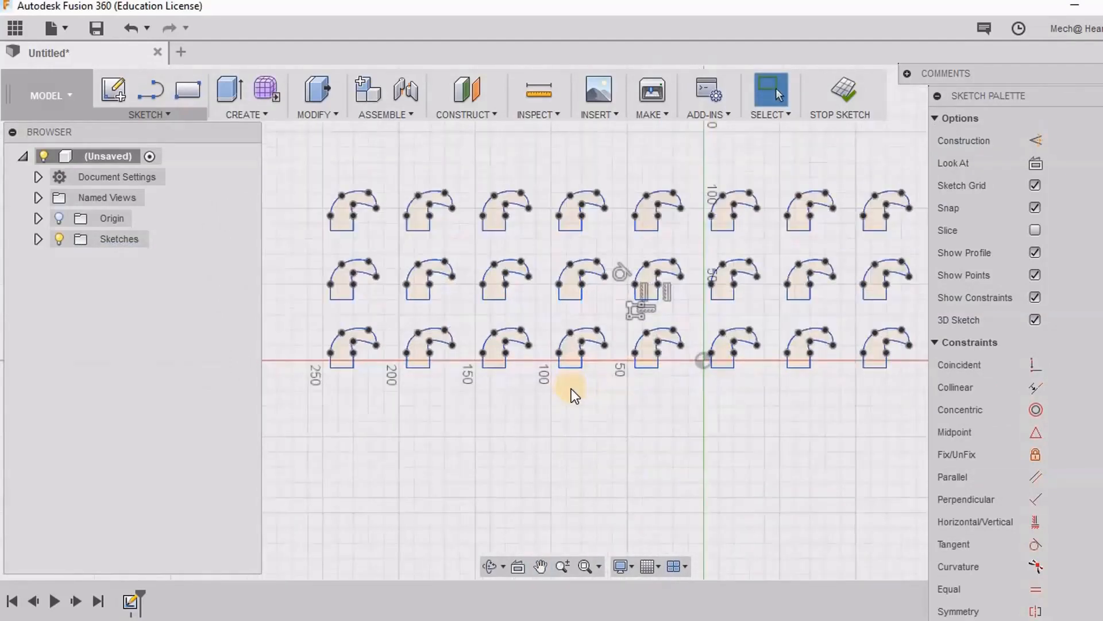
scroll(571, 388, "down", 3)
middle_click_drag(449, 325, 385, 339)
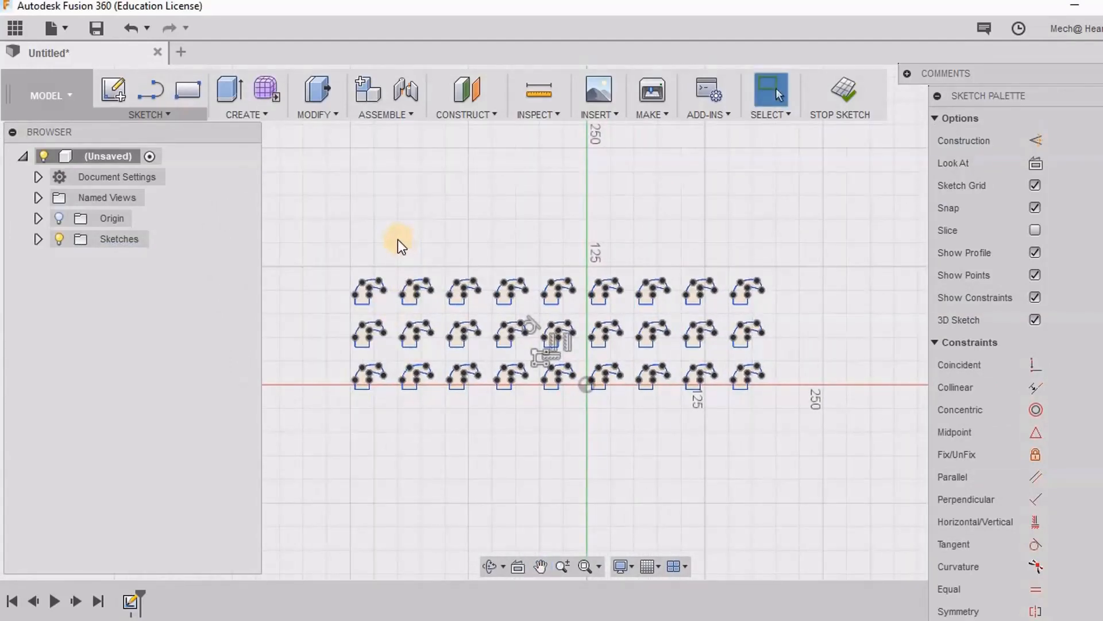
key("ctrl+z")
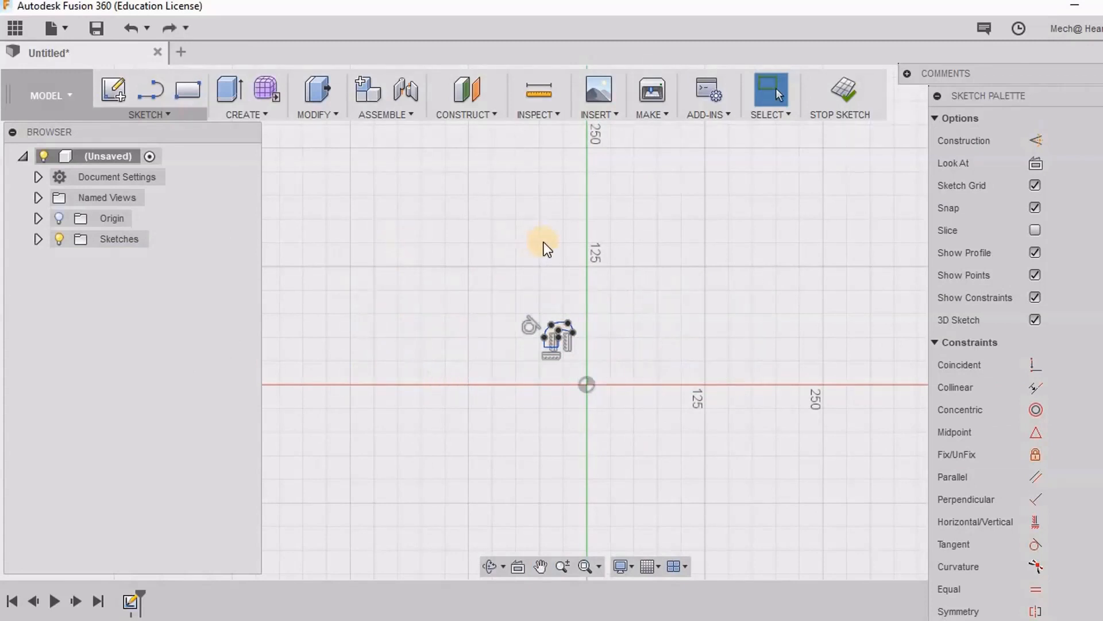
Step: Sketch a two-segment line rising diagonally rightward from the vertical axis just above the origin, its longer segment about 125 mm, and finish the Line command
scroll(646, 357, "up", 2)
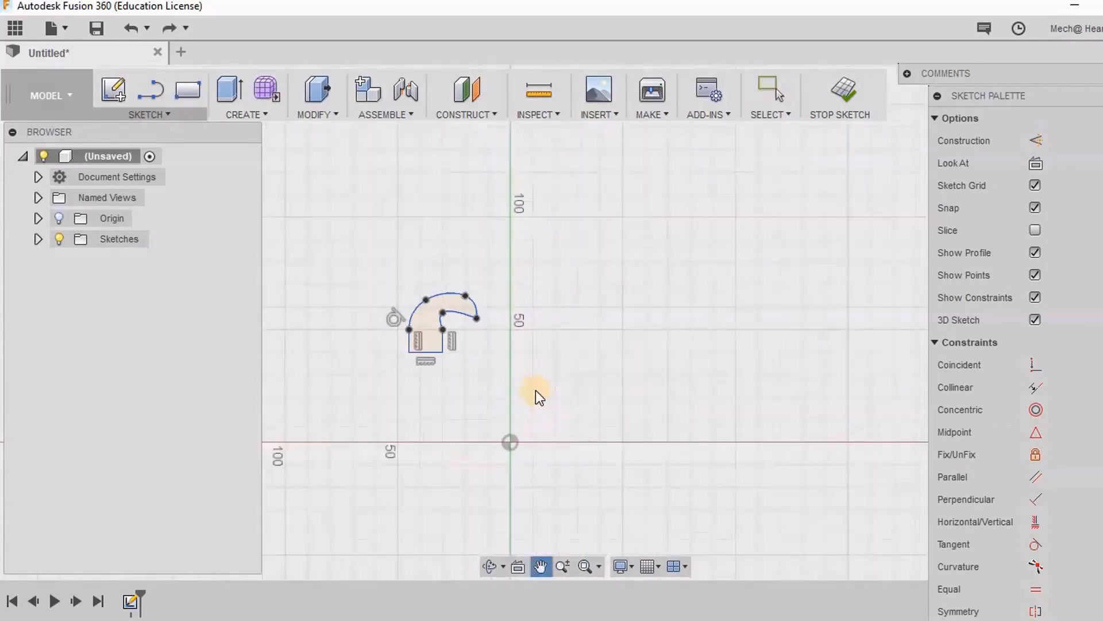
scroll(519, 357, "up", 3)
scroll(519, 357, "down", 3)
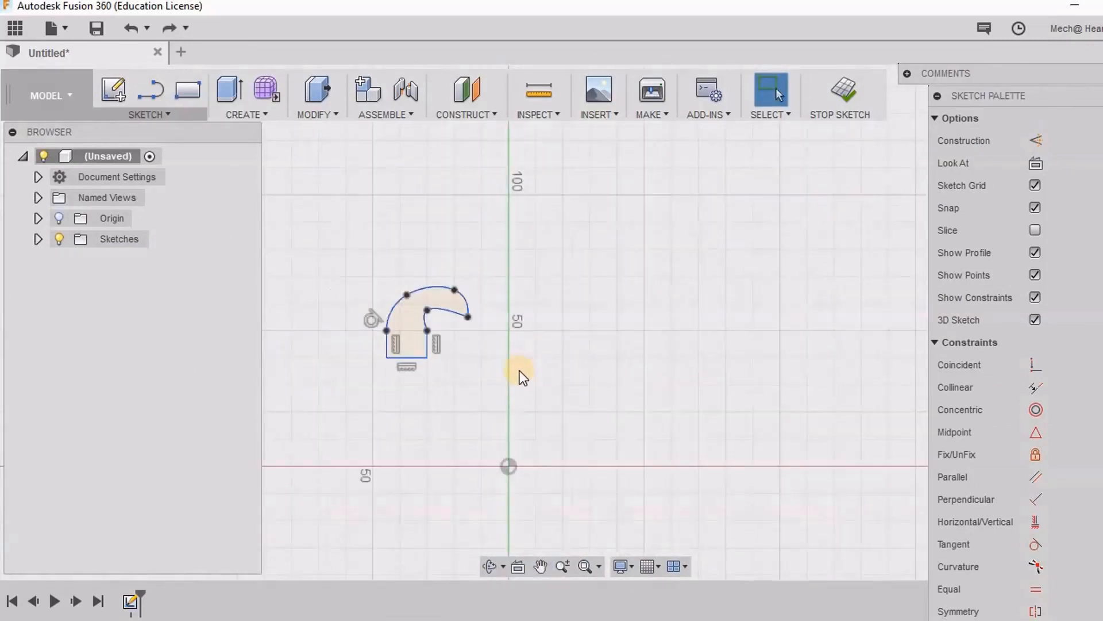
left_click(154, 89)
left_click(433, 442)
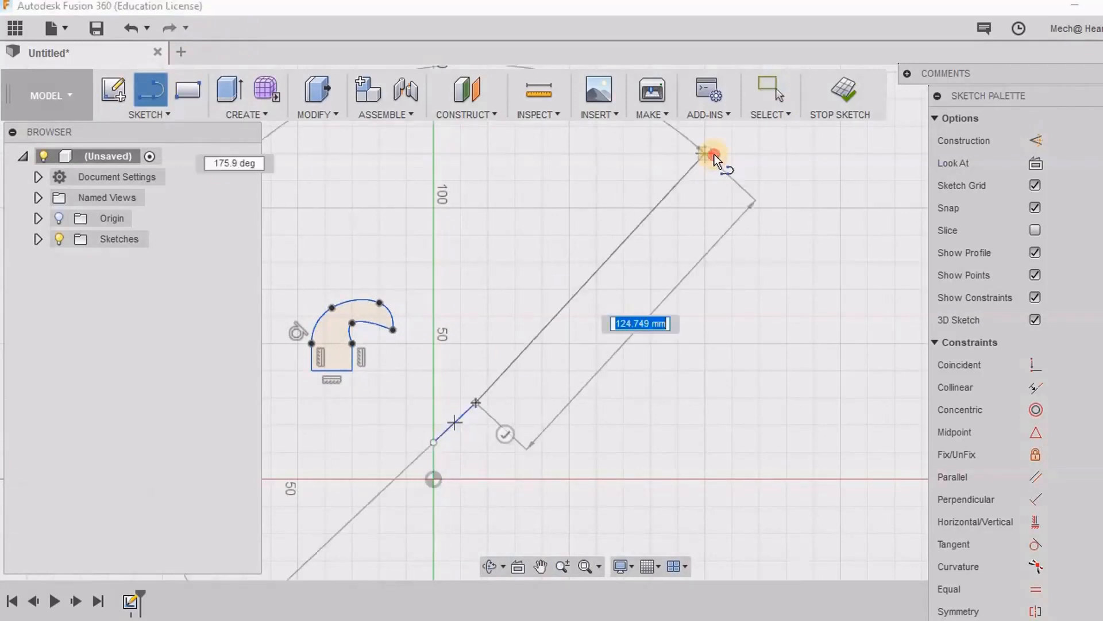
left_click(704, 154)
right_click(849, 226)
left_click(896, 222)
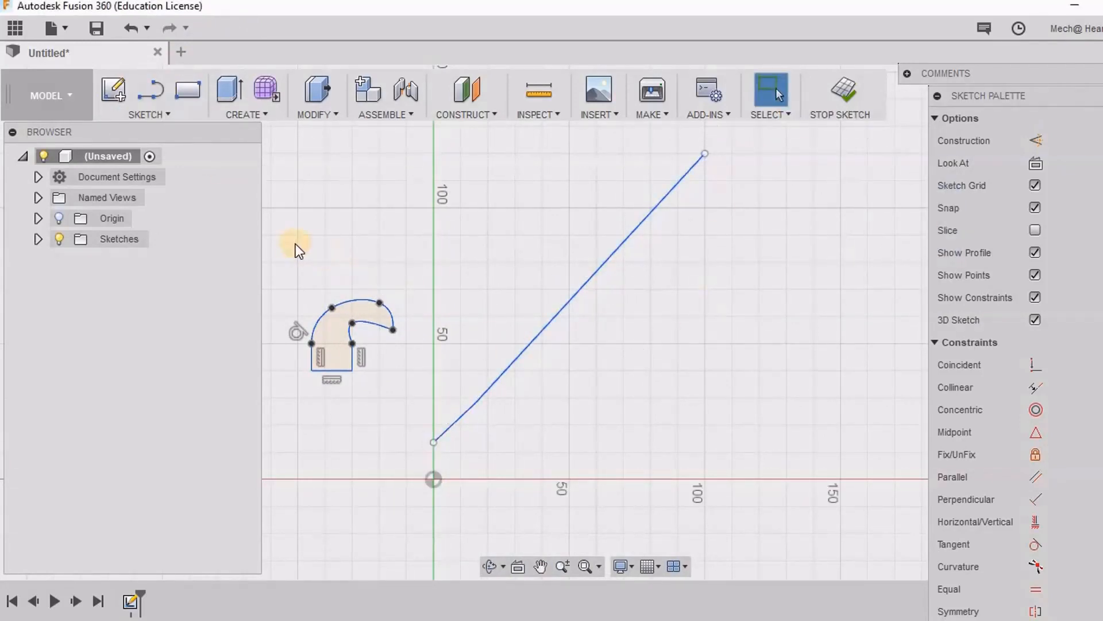
Step: Start a Rectangular Pattern of the whole hook-shaped profile, with the longer segment of the diagonal line as its direction
mouse_move(342, 284)
left_mouse_down()
mouse_move(374, 300)
mouse_move(411, 389)
left_mouse_up()
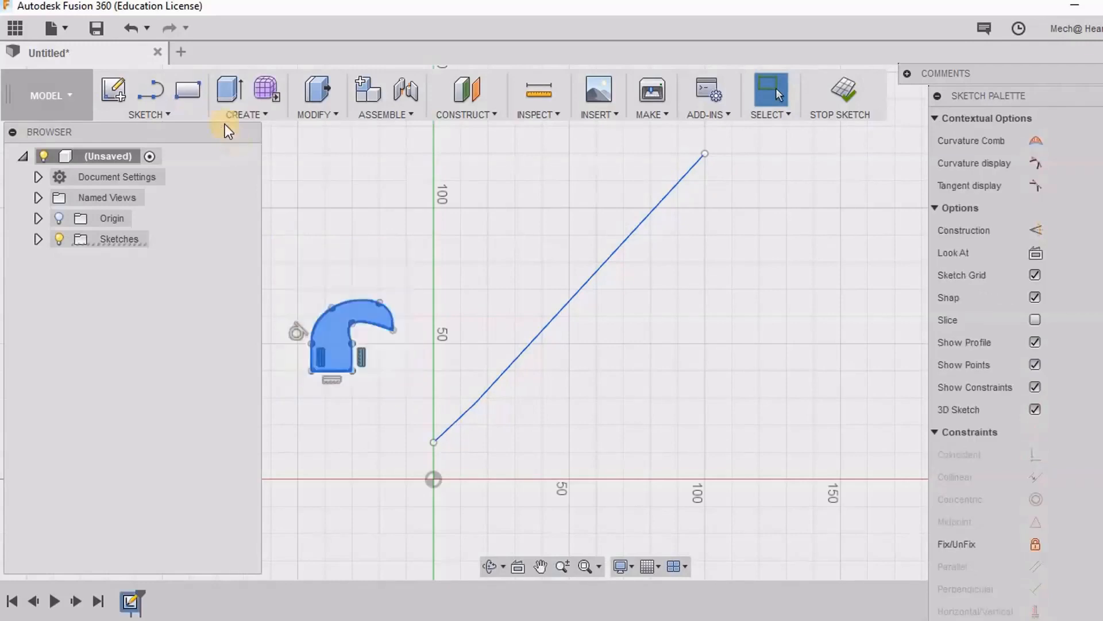
right_click(365, 256)
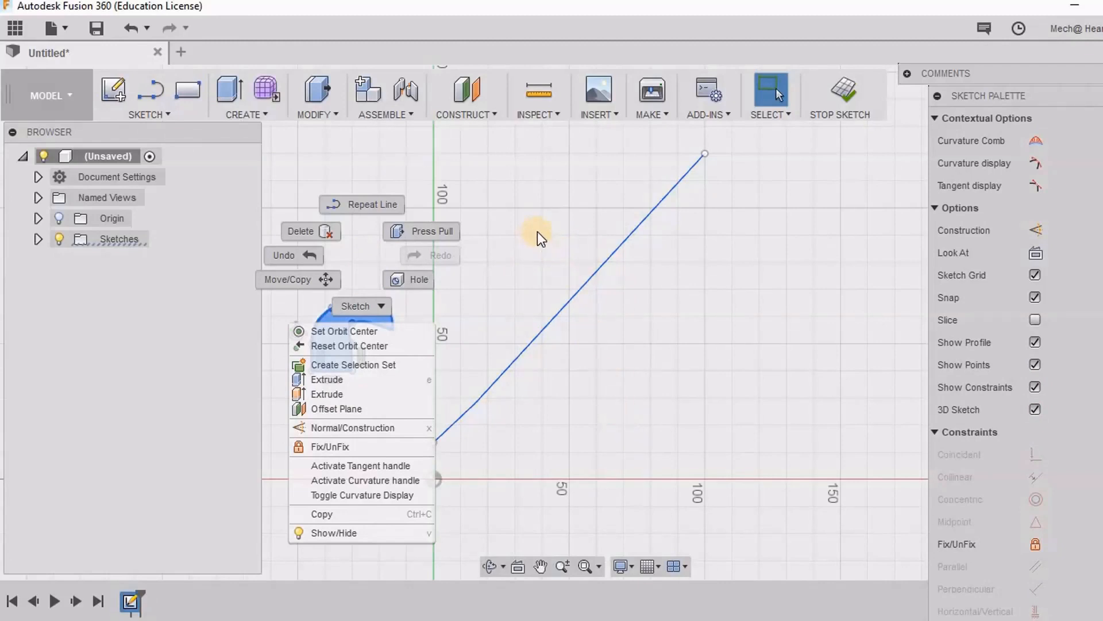
left_click(377, 310)
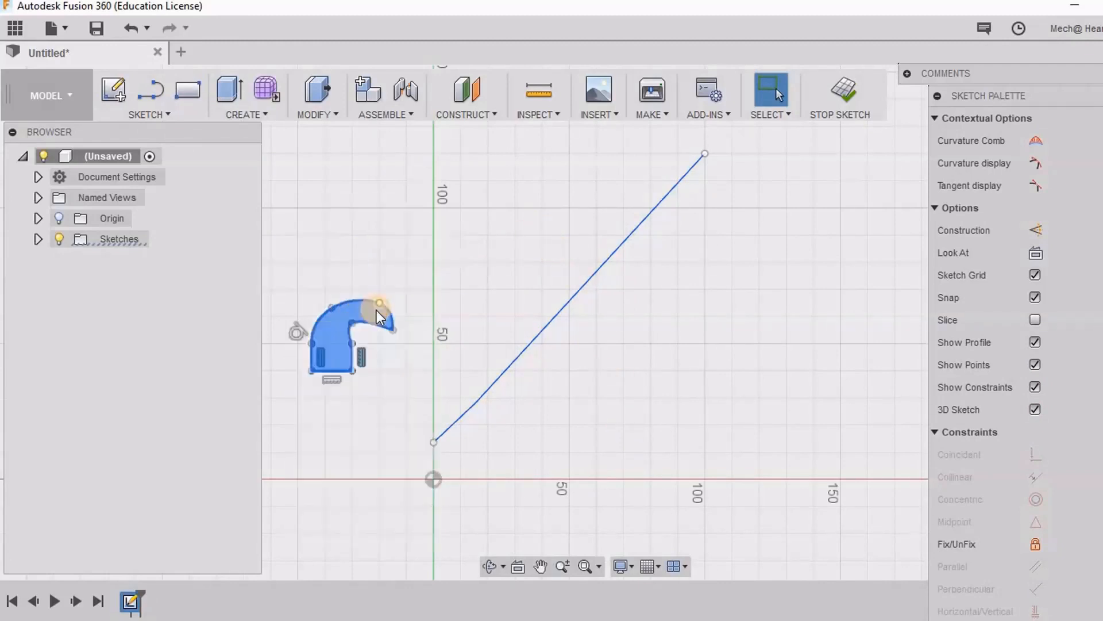
left_click(141, 116)
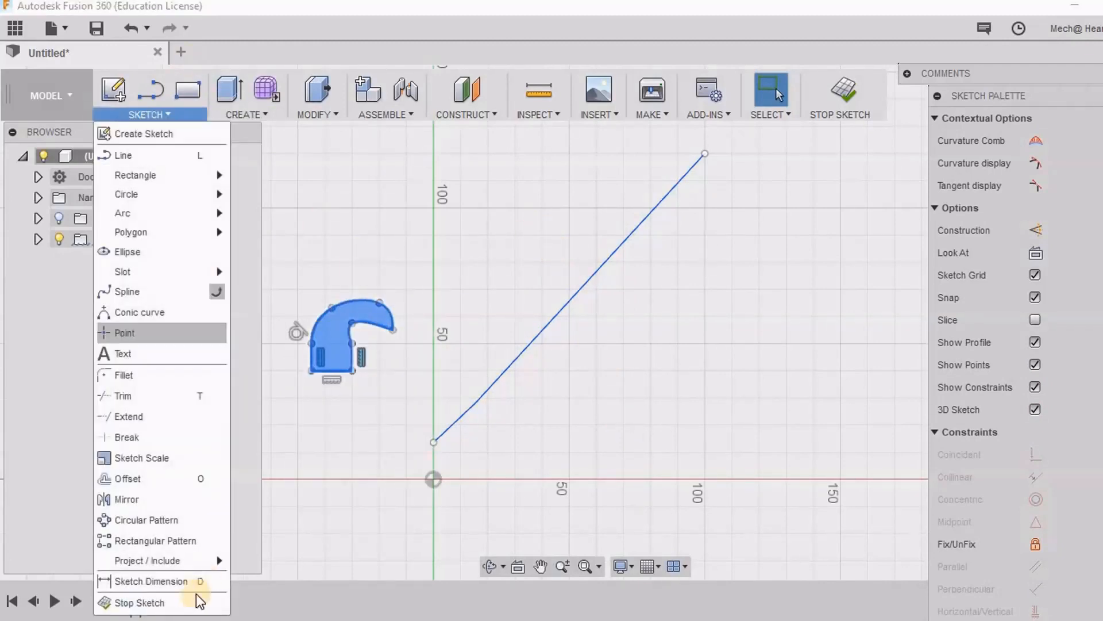
left_click(183, 543)
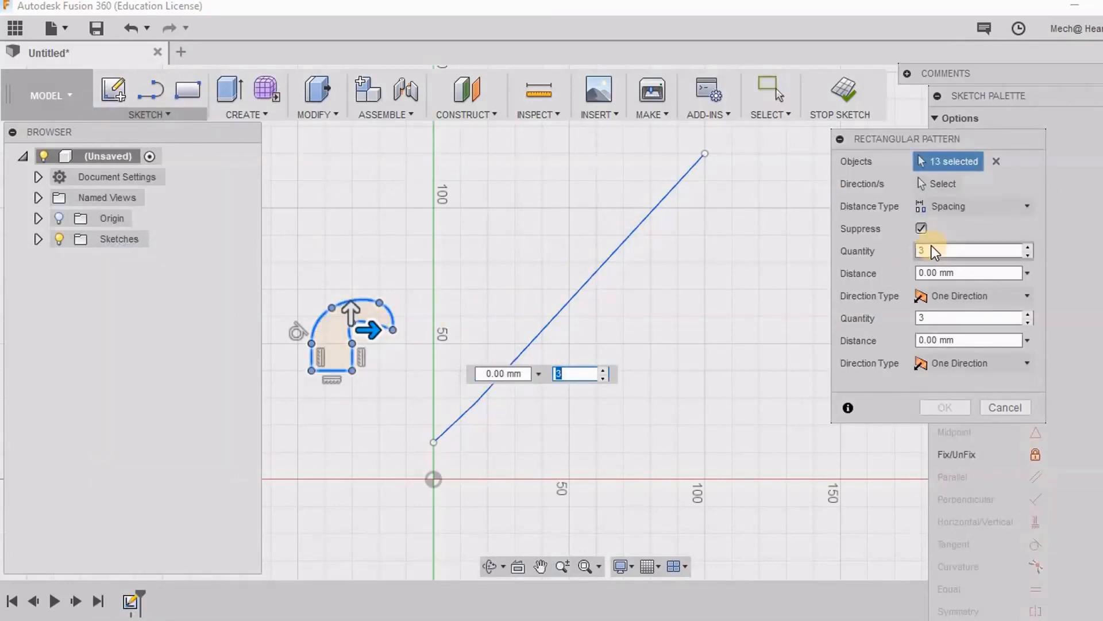
left_click(944, 184)
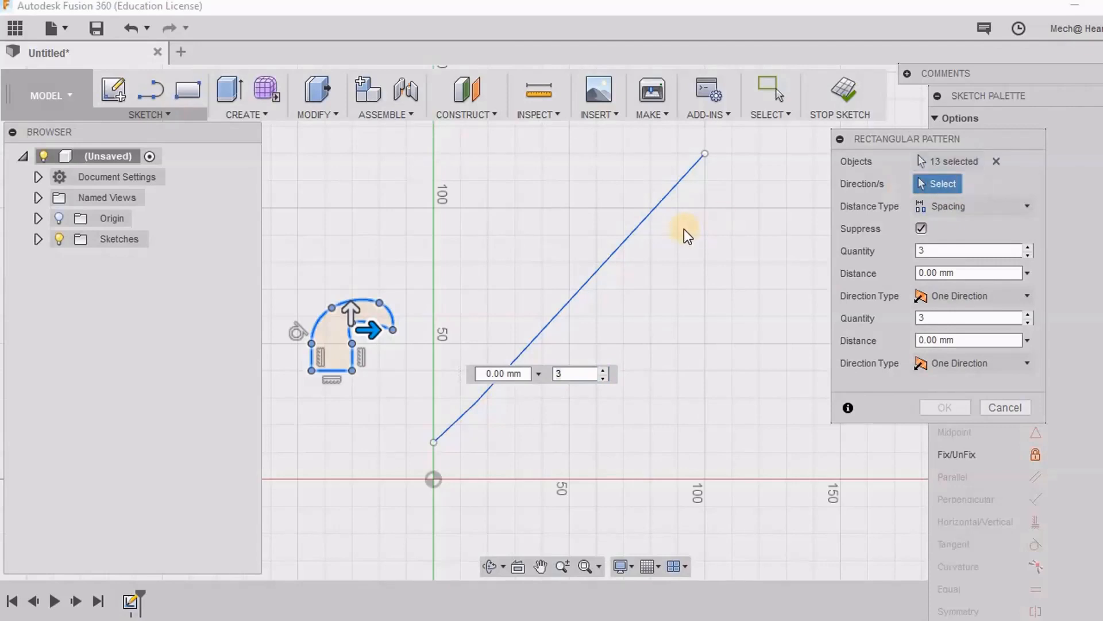
left_click(653, 206)
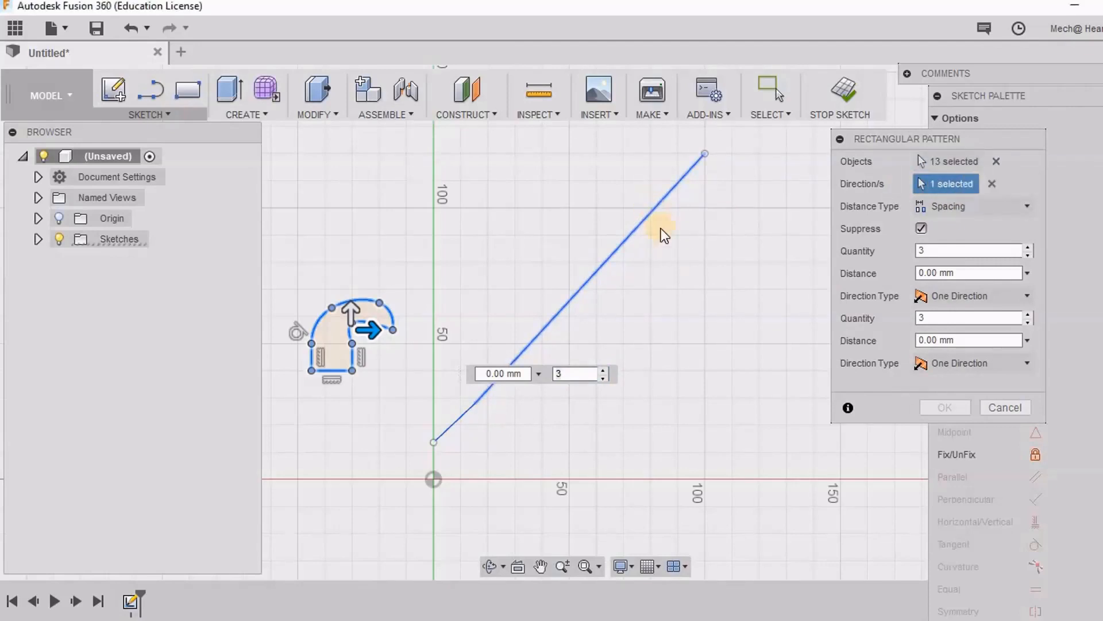
Step: Set the pattern's distance along the diagonal line to 80 mm with the spacing distance type, and apply the pattern
scroll(641, 364, "down", 3)
scroll(640, 364, "down", 1)
middle_click_drag(640, 364, 619, 406)
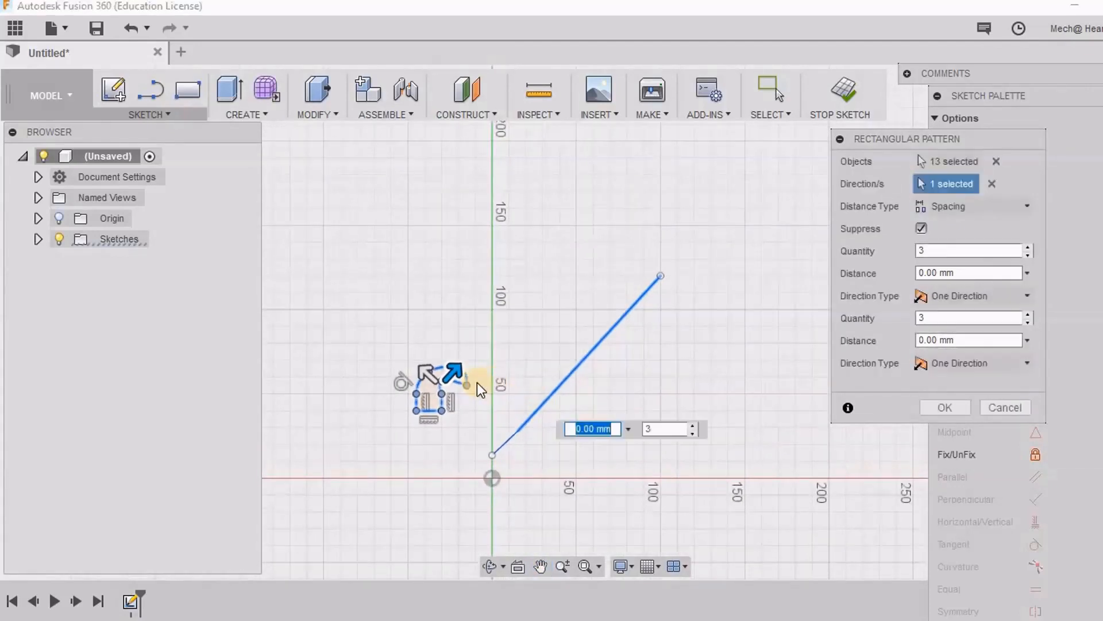
left_click_drag(455, 374, 578, 298)
left_click(469, 417)
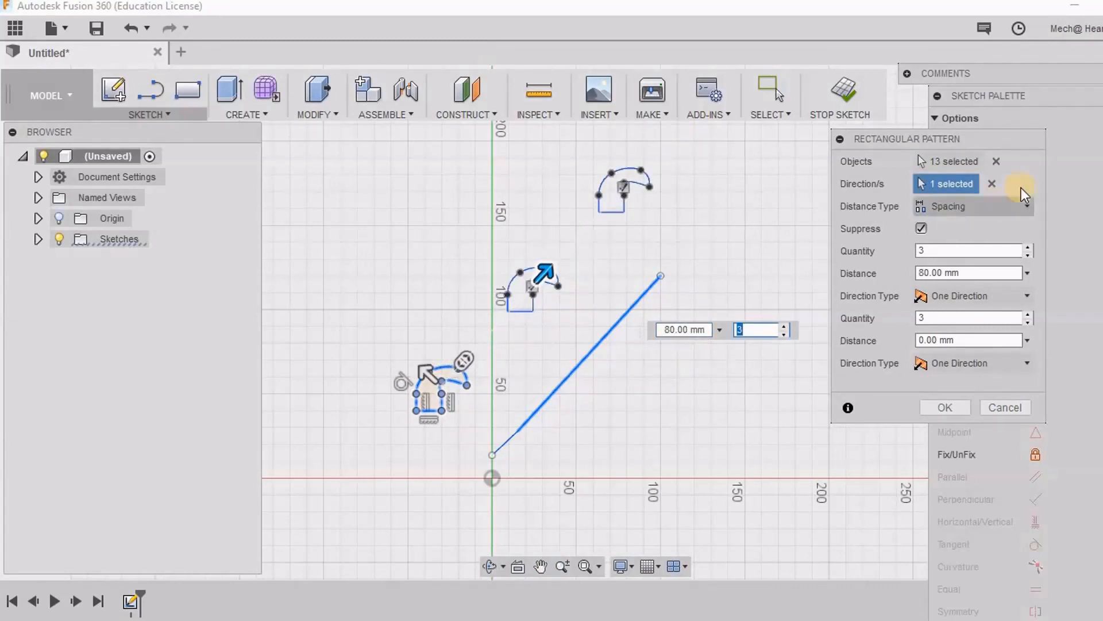
scroll(470, 246, "up", 3)
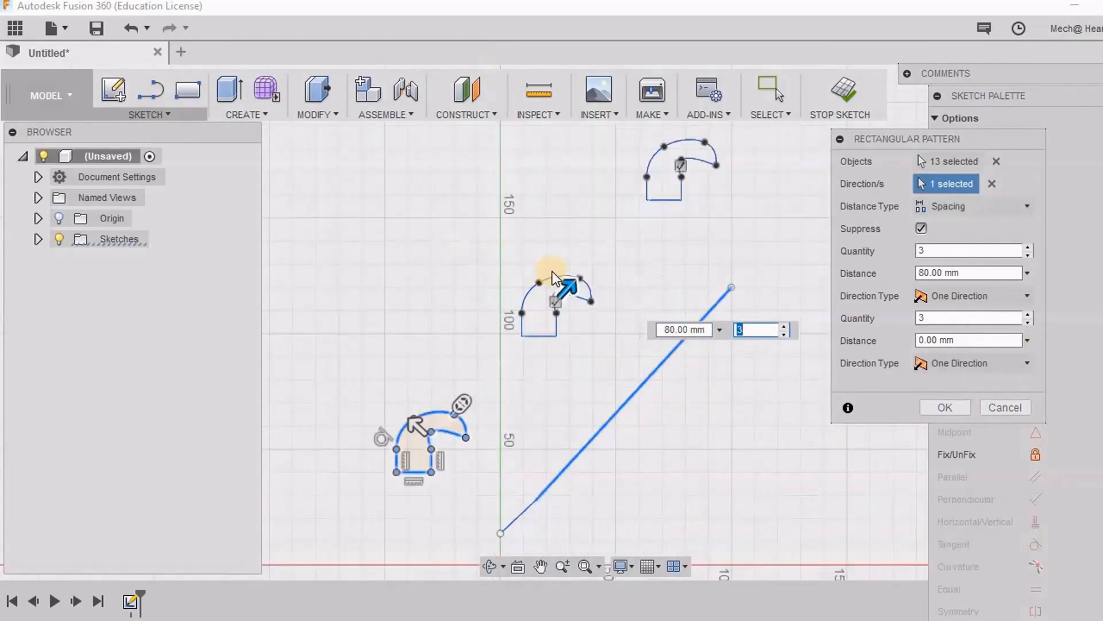
middle_click_drag(547, 291, 535, 253)
scroll(712, 297, "down", 3)
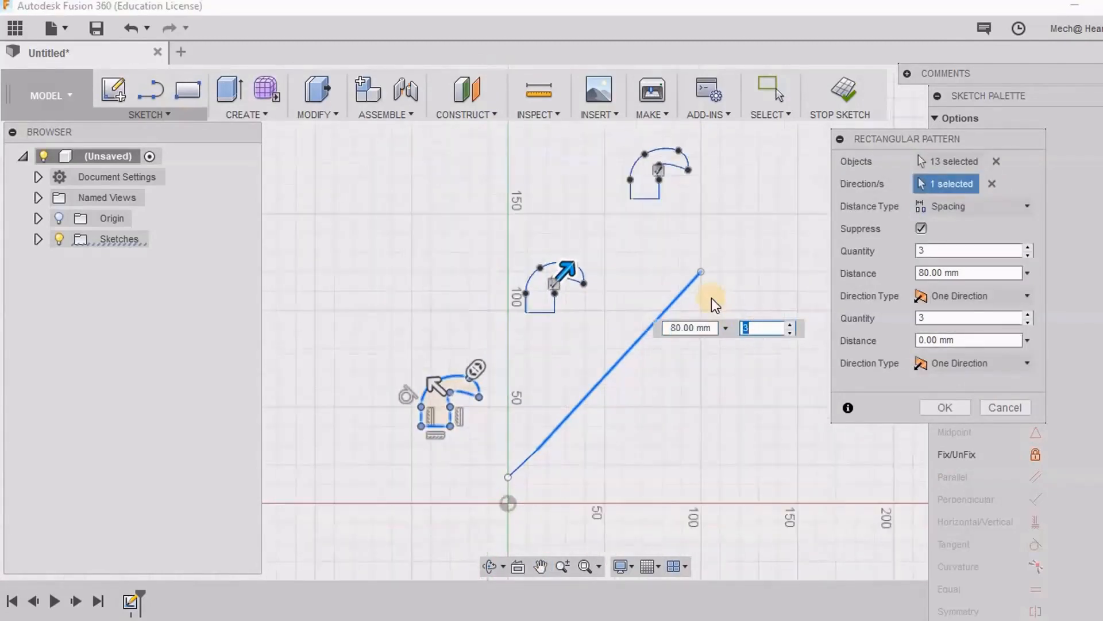
left_click(953, 408)
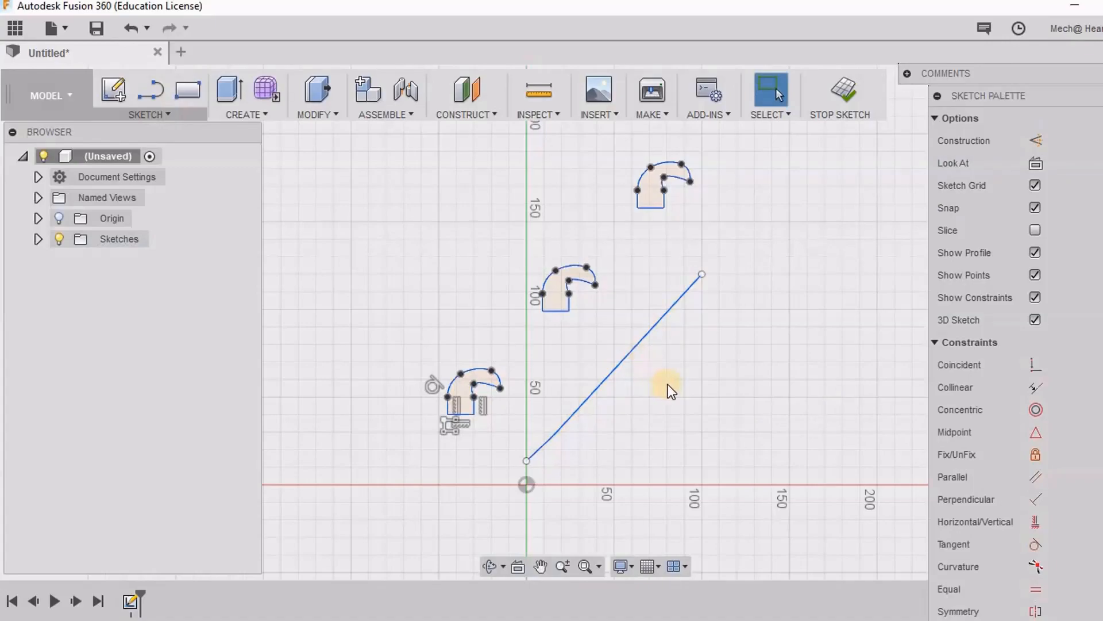